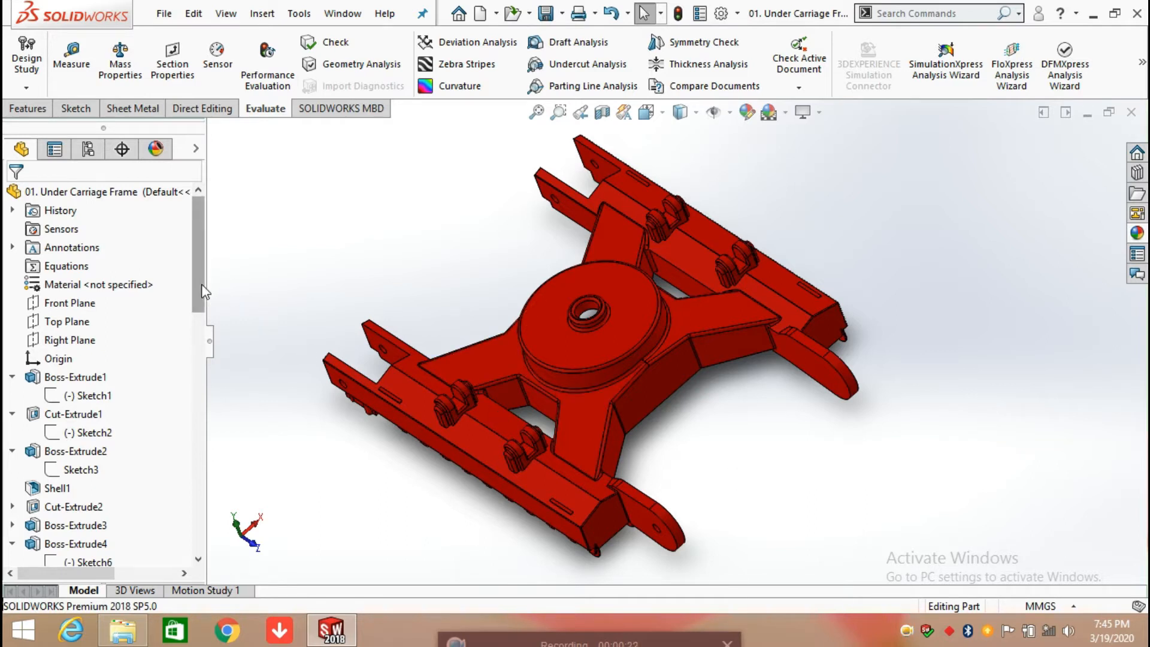
Step: Roll the model back to just after Boss-Extrude1 and open its Sketch1 for editing in a face-on view
mouse_move(202, 284)
left_mouse_down()
mouse_move(198, 522)
mouse_move(167, 217)
mouse_move(129, 276)
mouse_move(120, 204)
mouse_move(90, 242)
mouse_move(74, 423)
mouse_move(76, 406)
left_mouse_up()
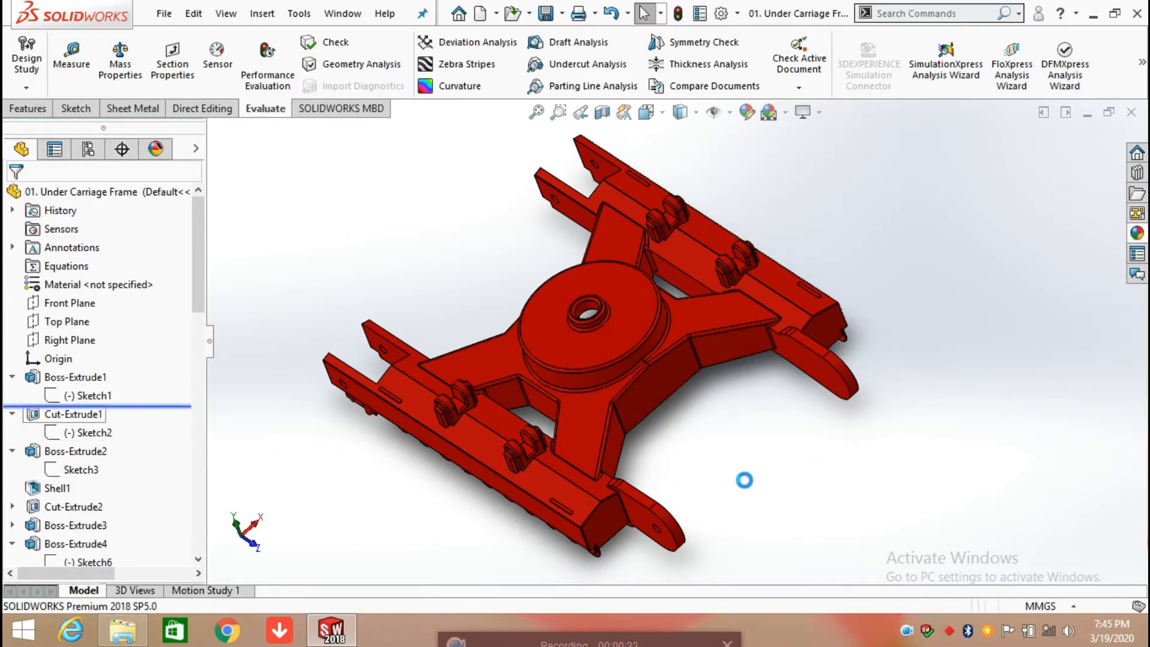
left_click(87, 397)
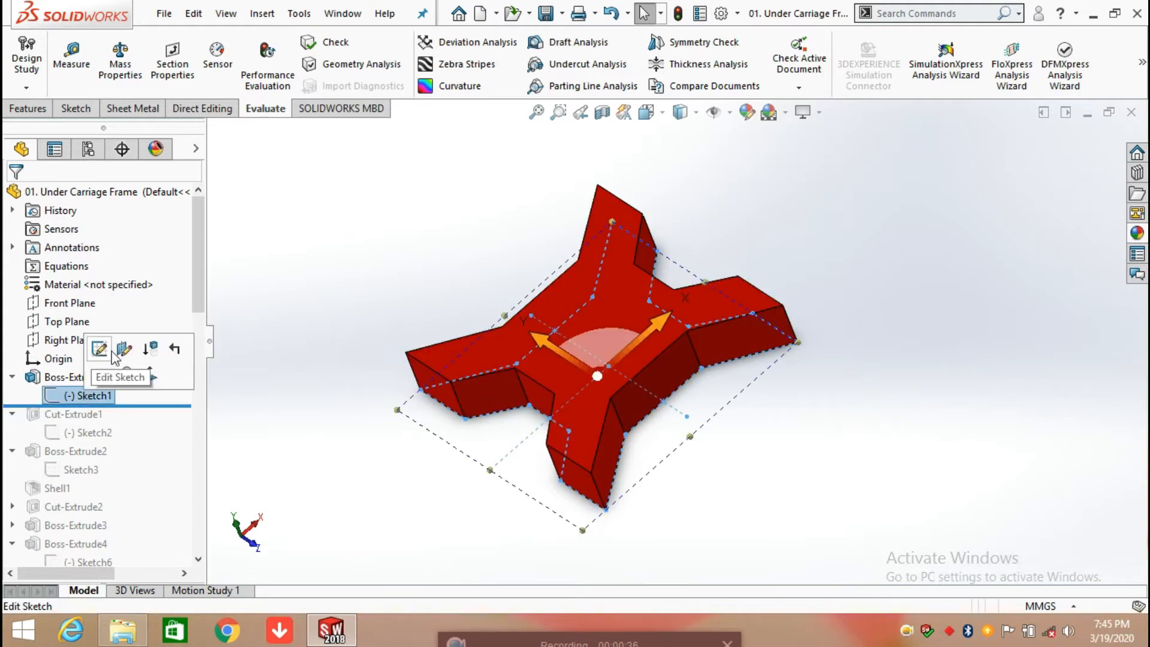
left_click(149, 377)
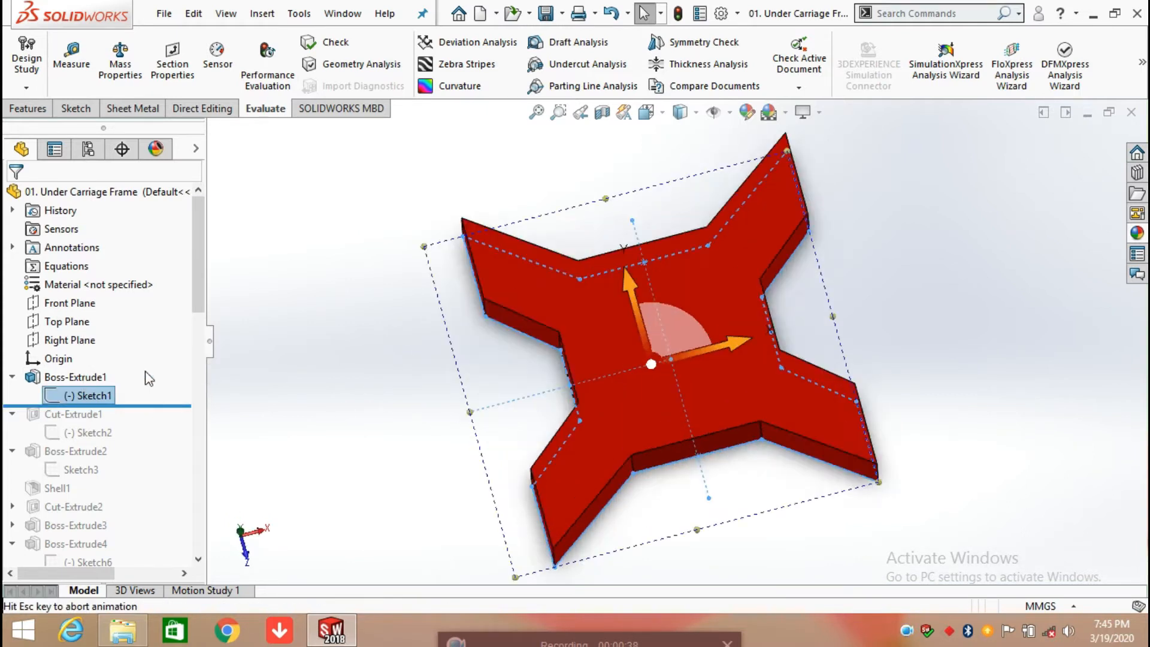
right_click(73, 390)
left_click(85, 306)
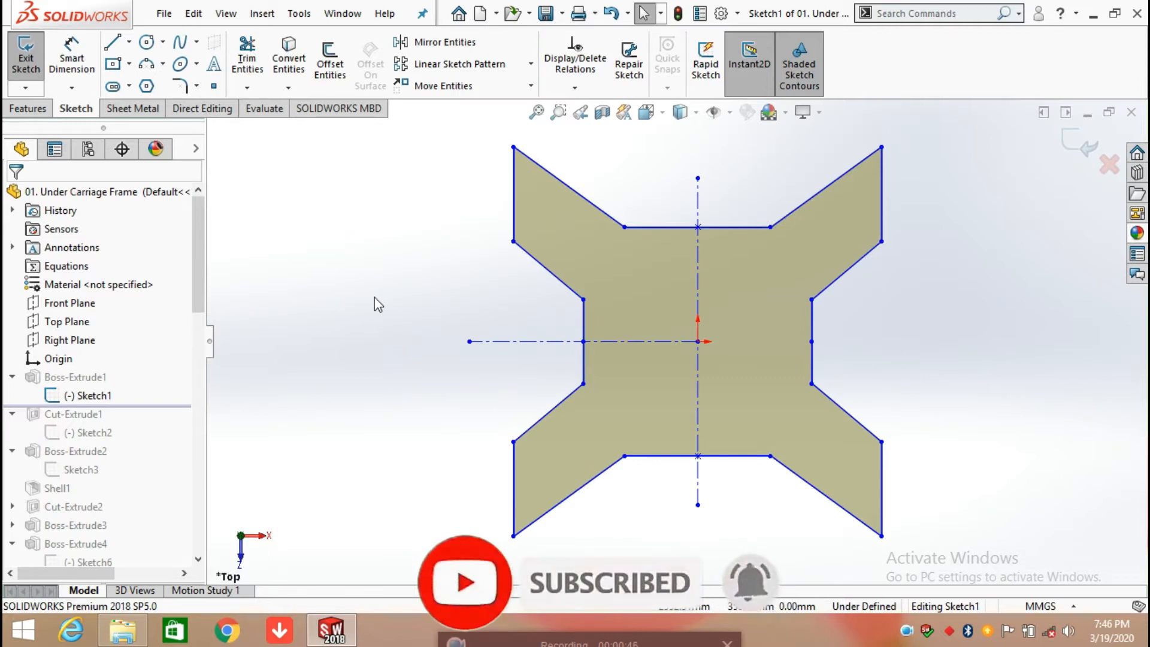
Step: Dimension the length of the X-shaped profile's upper horizontal edge with Smart Dimension, keeping the proposed value
left_click(72, 54)
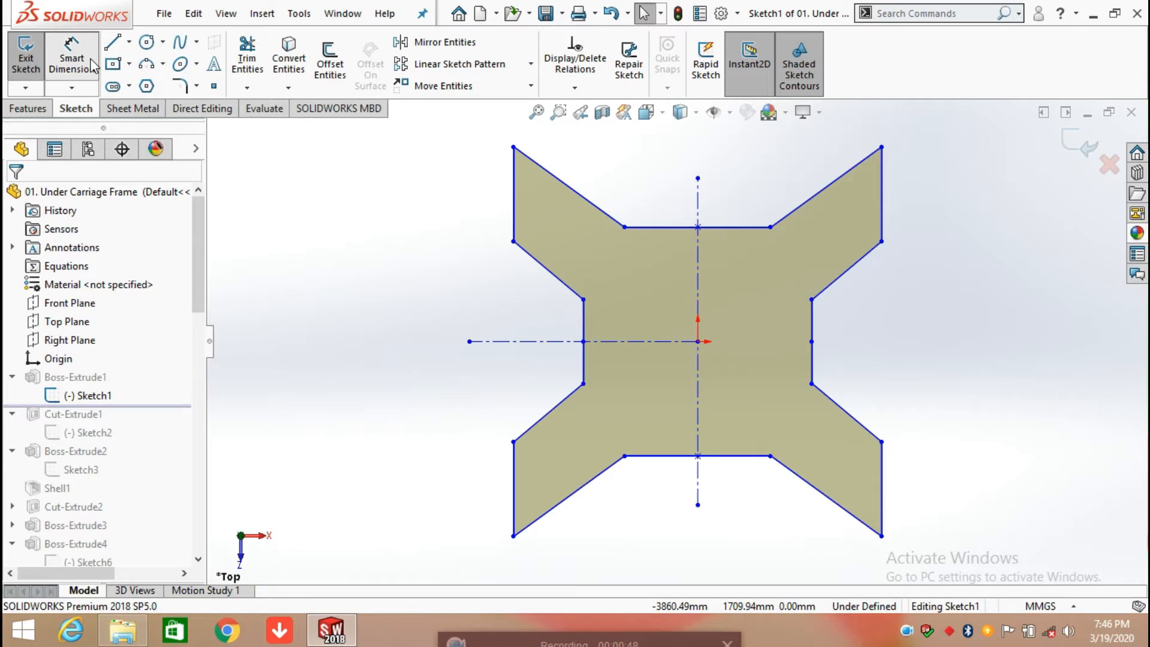
left_click(709, 227)
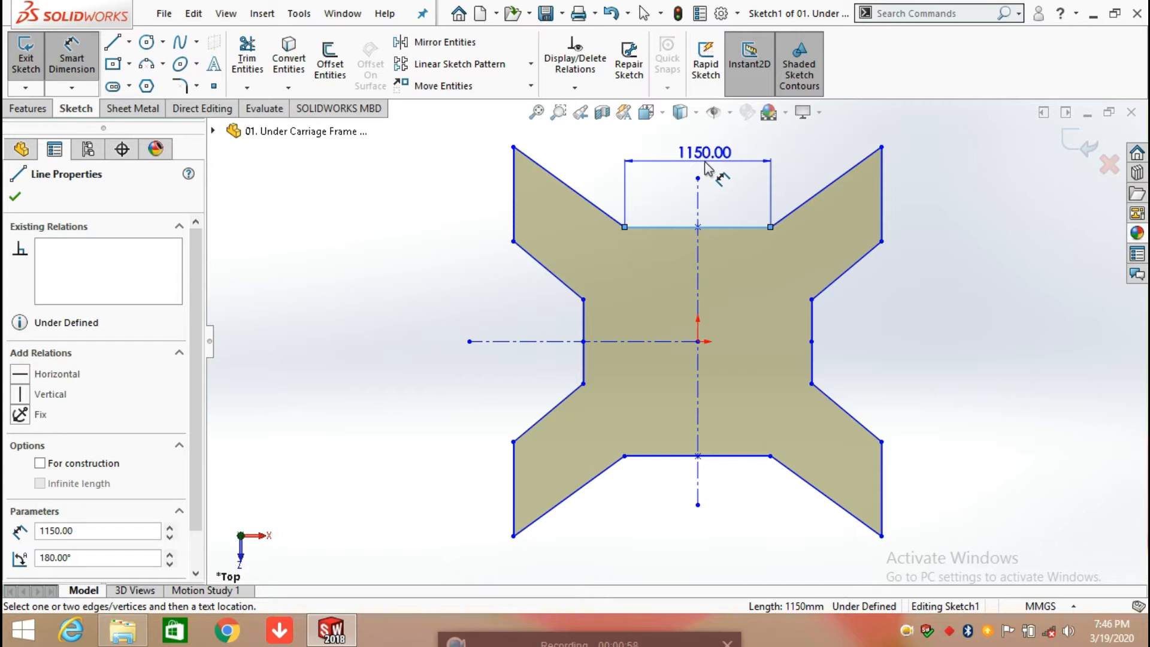
left_click(706, 171)
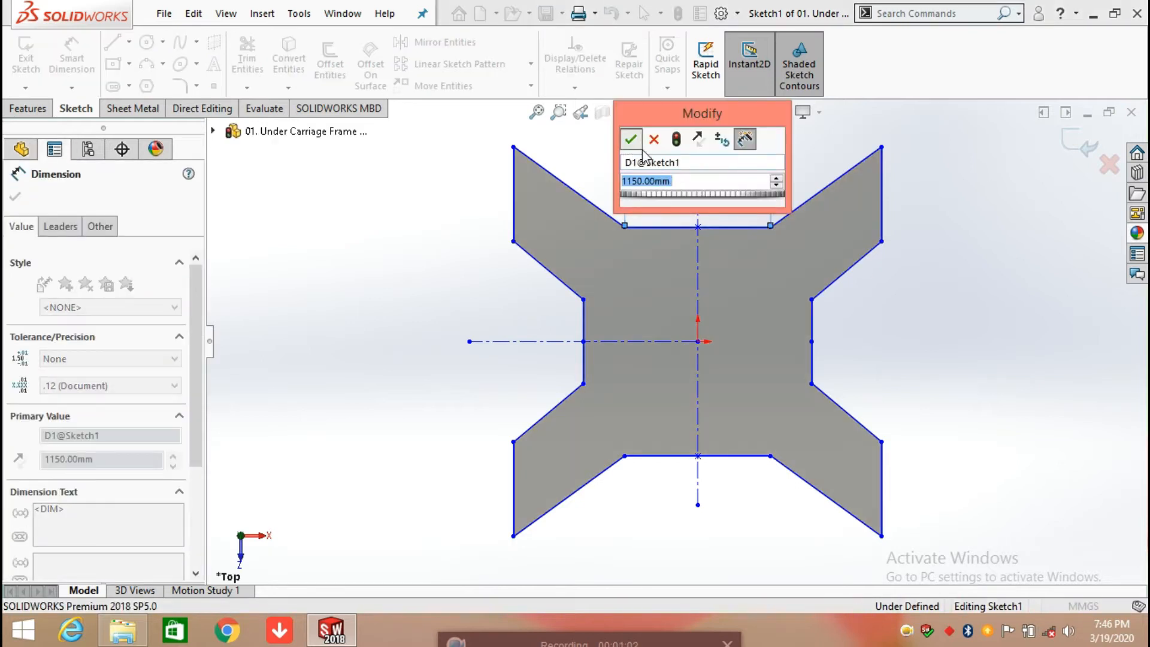
left_click(630, 139)
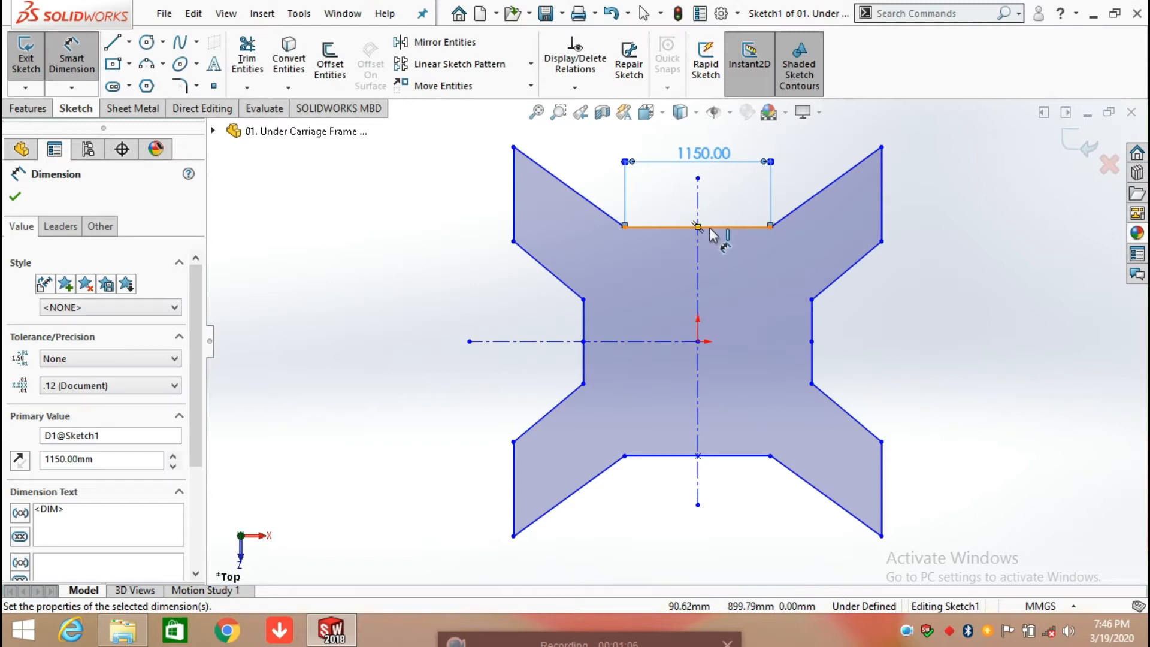
left_click(698, 341)
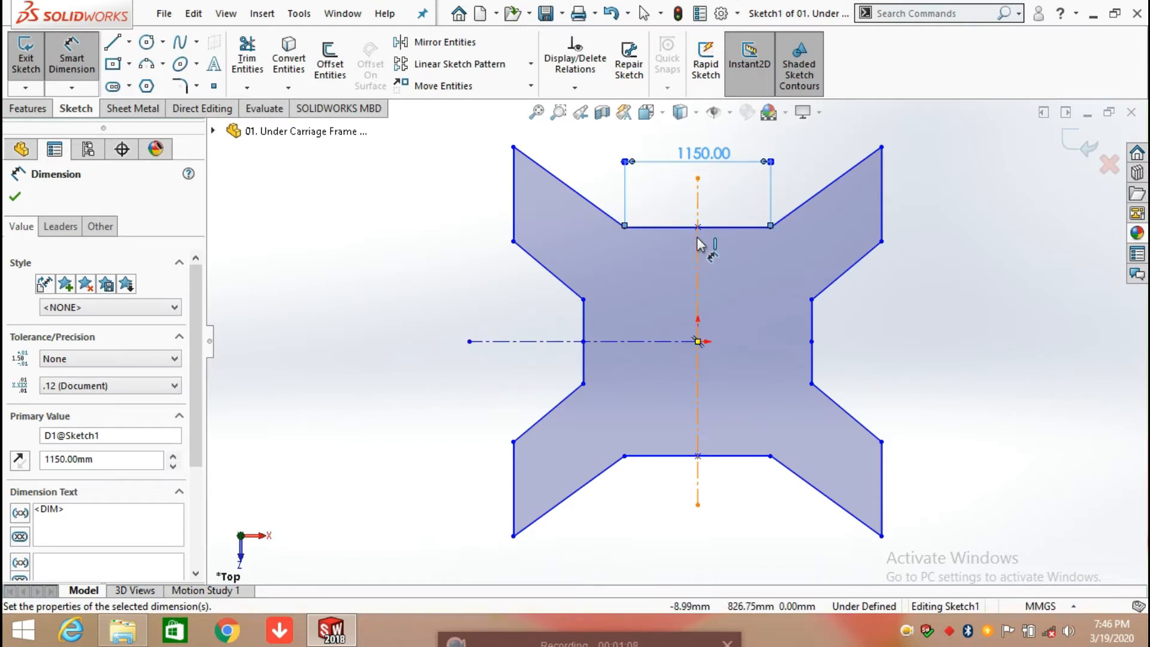
left_click(952, 268)
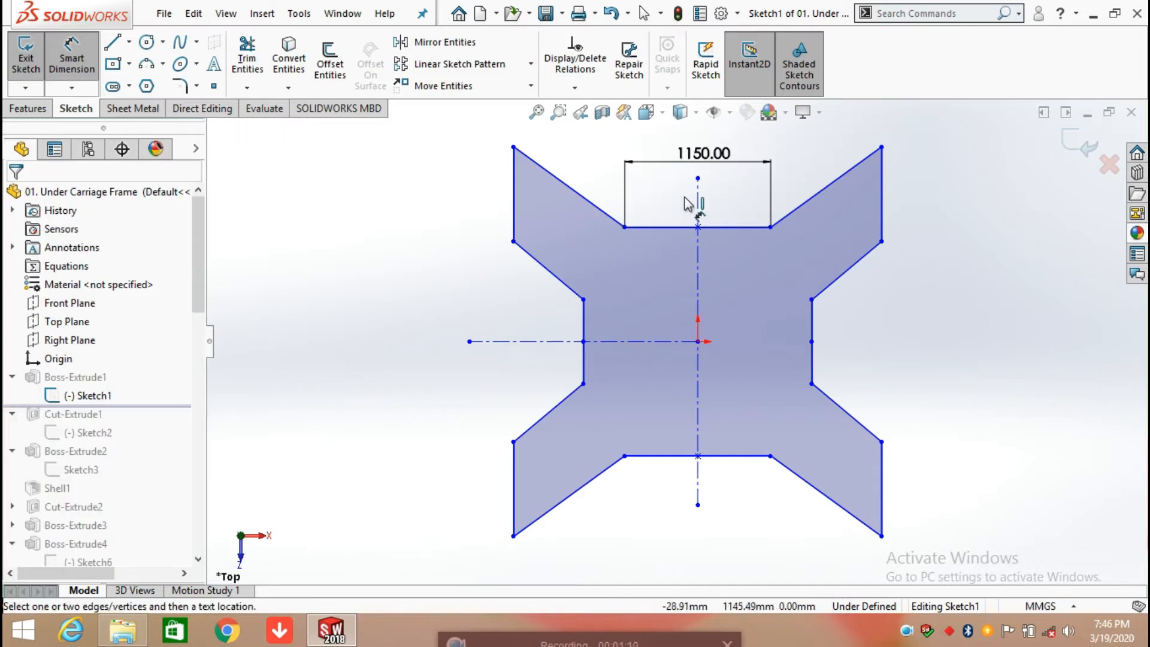
Step: Dimension the horizontal distance from the upper edge's right endpoint to the outer tip of the upper-right arm, keeping the proposed value
left_click(771, 228)
left_click(881, 147)
key("z")
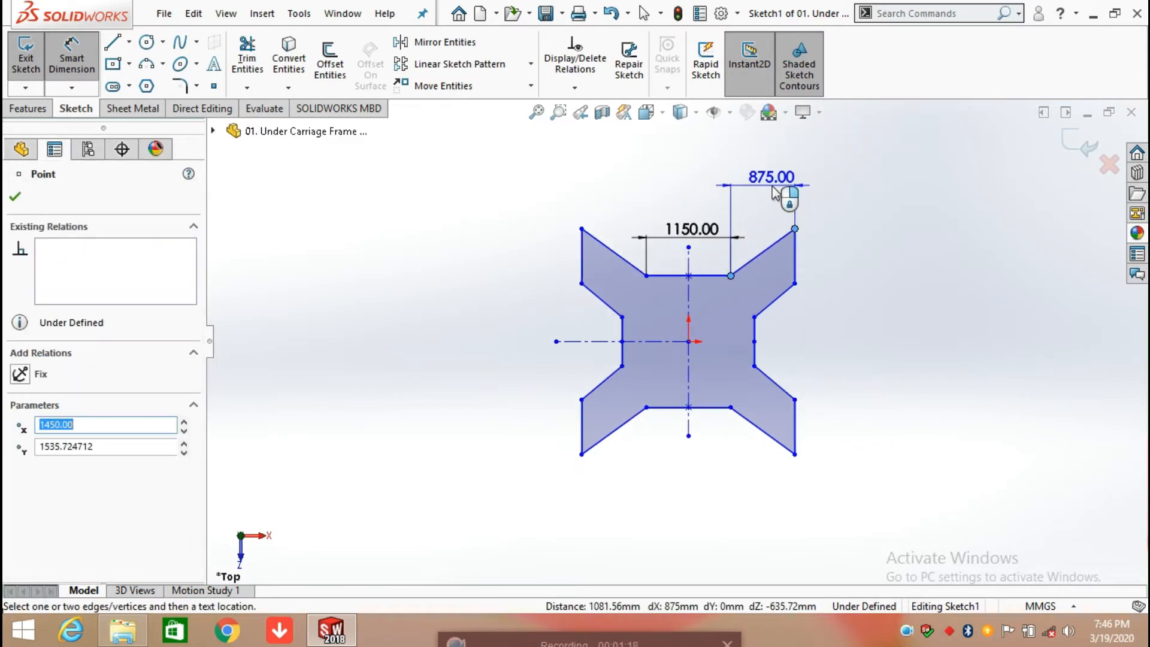
left_click(773, 192)
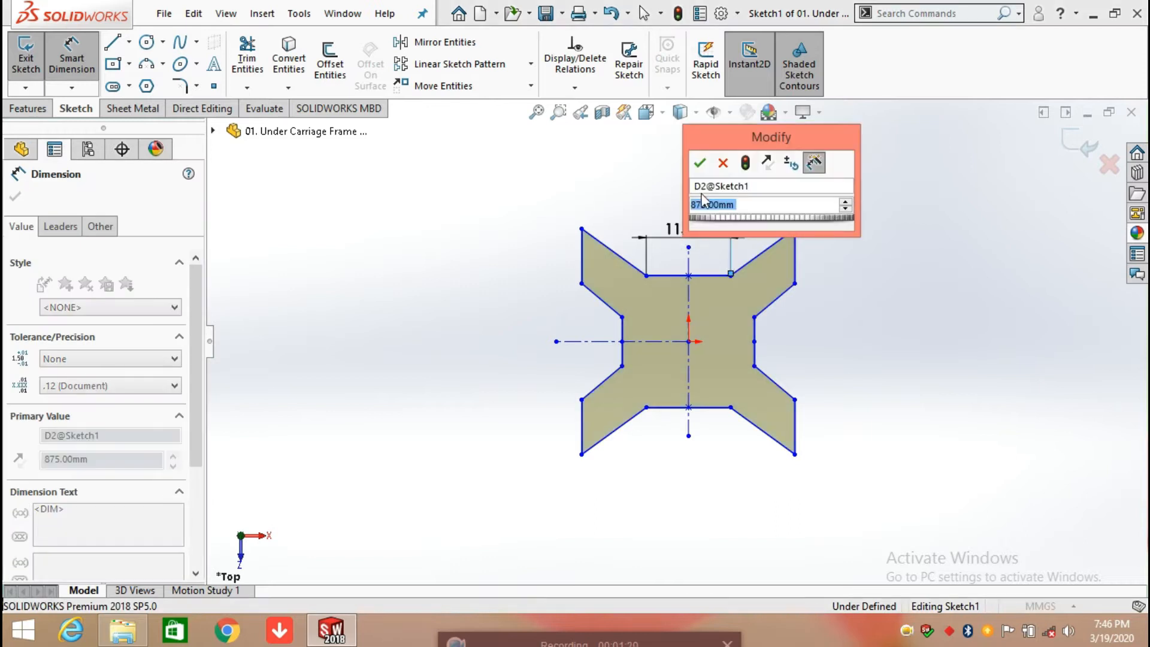
left_click(700, 163)
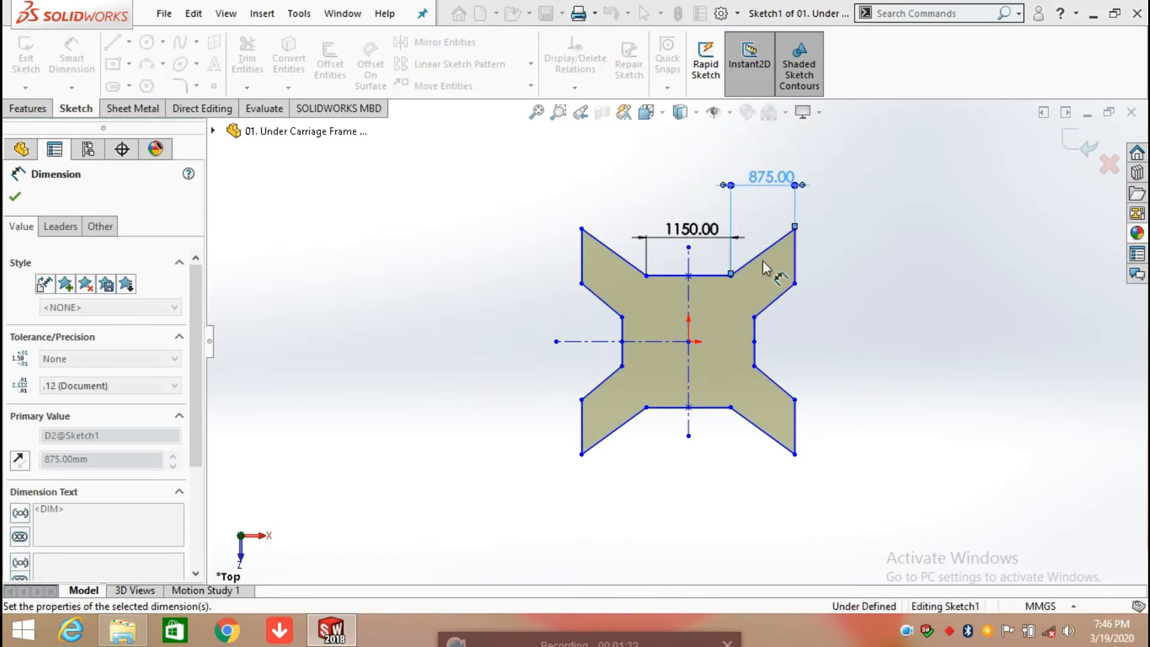
key("Escape")
scroll(763, 260, "down", 2)
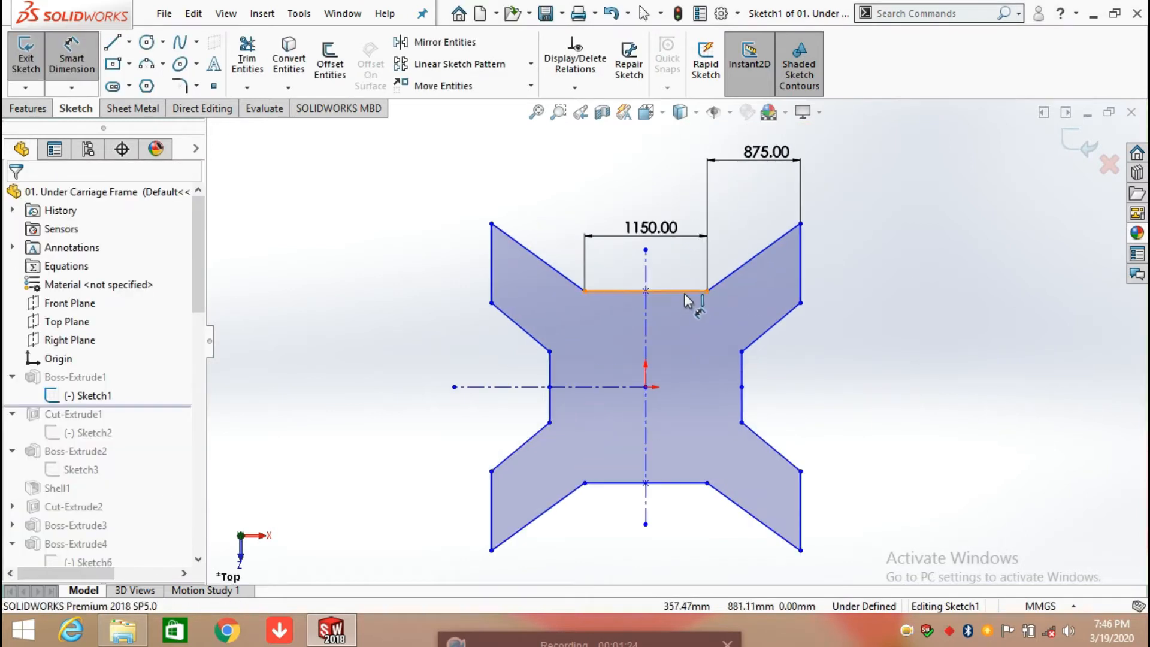
left_click(686, 292)
left_click(737, 261)
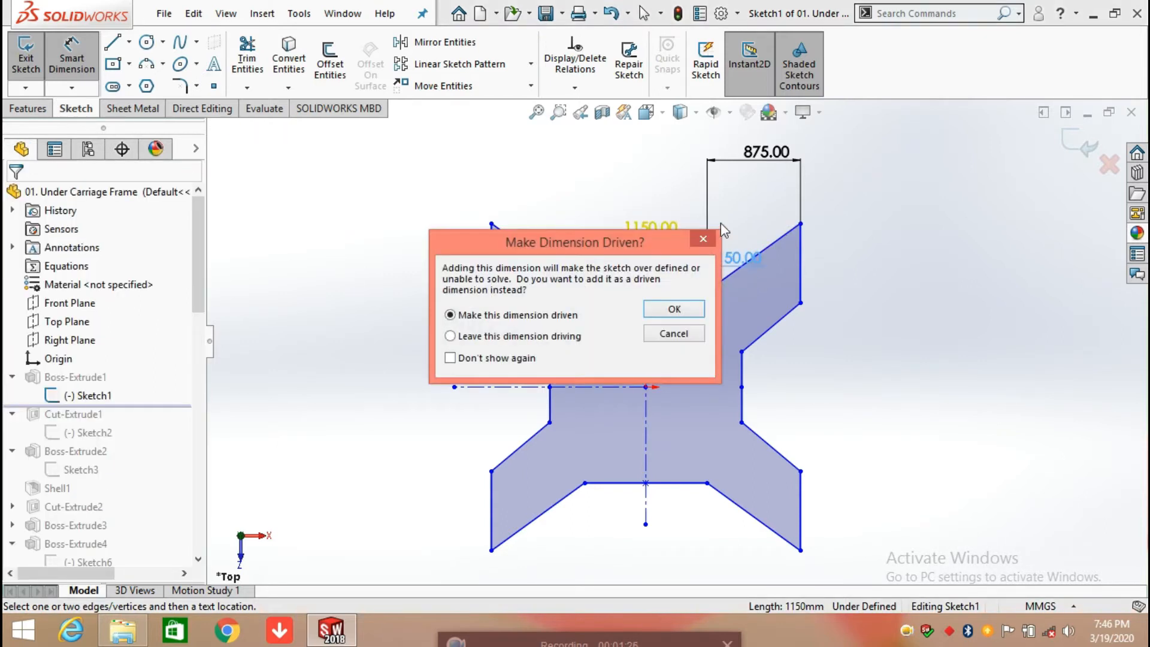
left_click(695, 330)
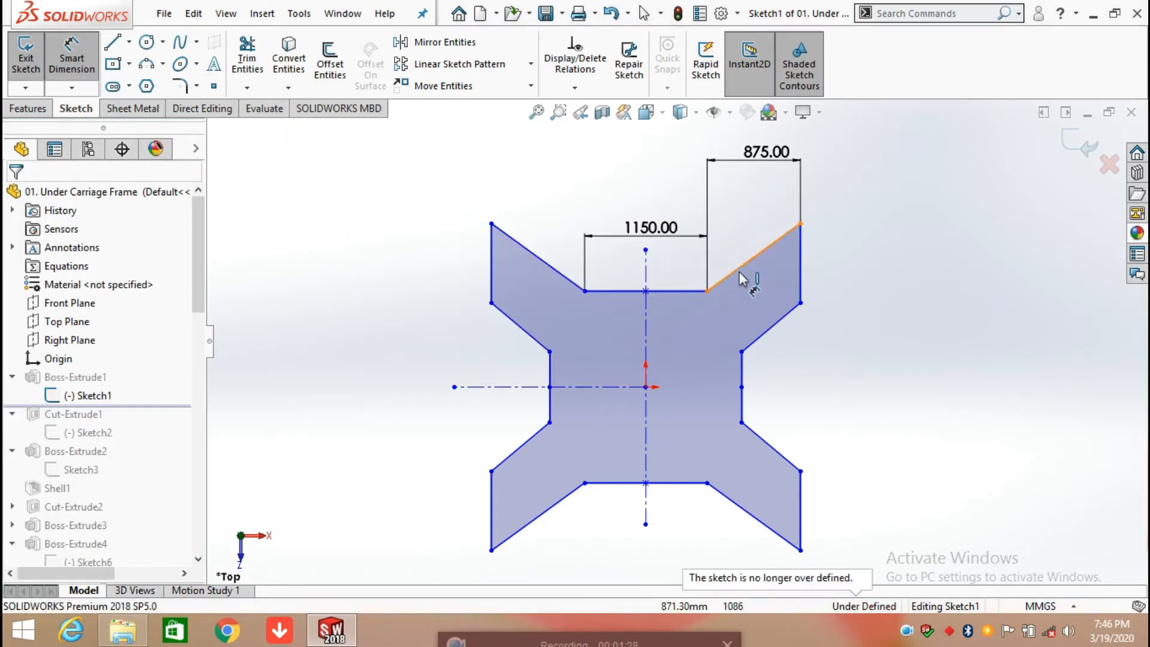
Step: Dimension the angle between the upper horizontal edge and the sloped upper edge of the upper-right arm, keeping the proposed value
left_click(702, 291)
left_click(721, 281)
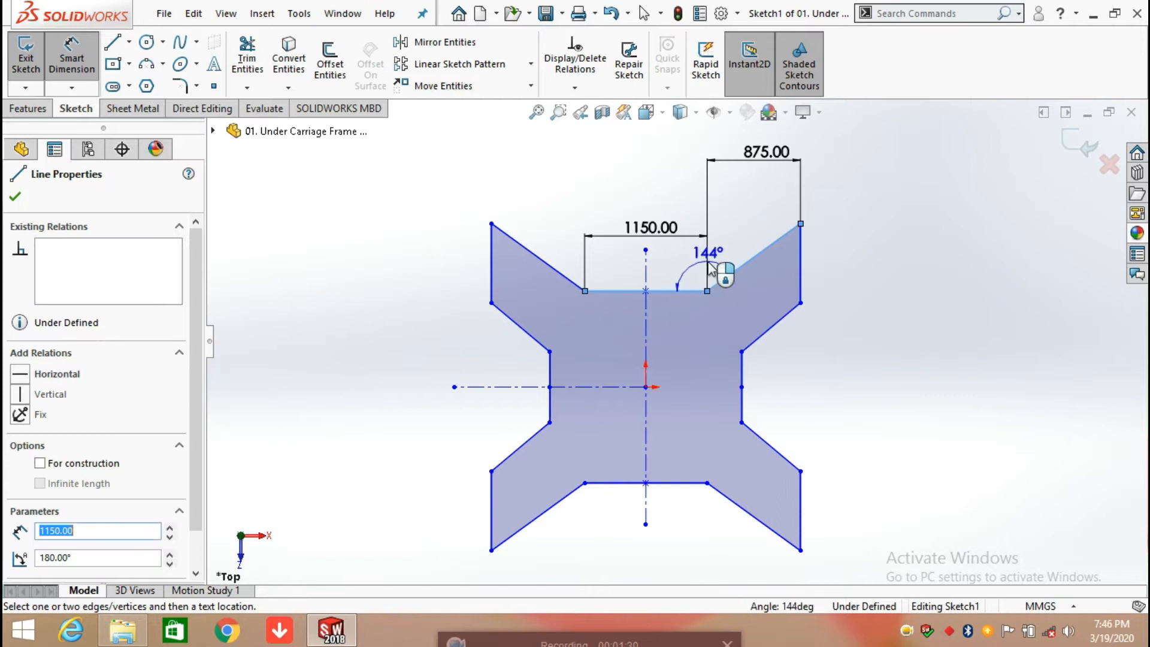
left_click(691, 267)
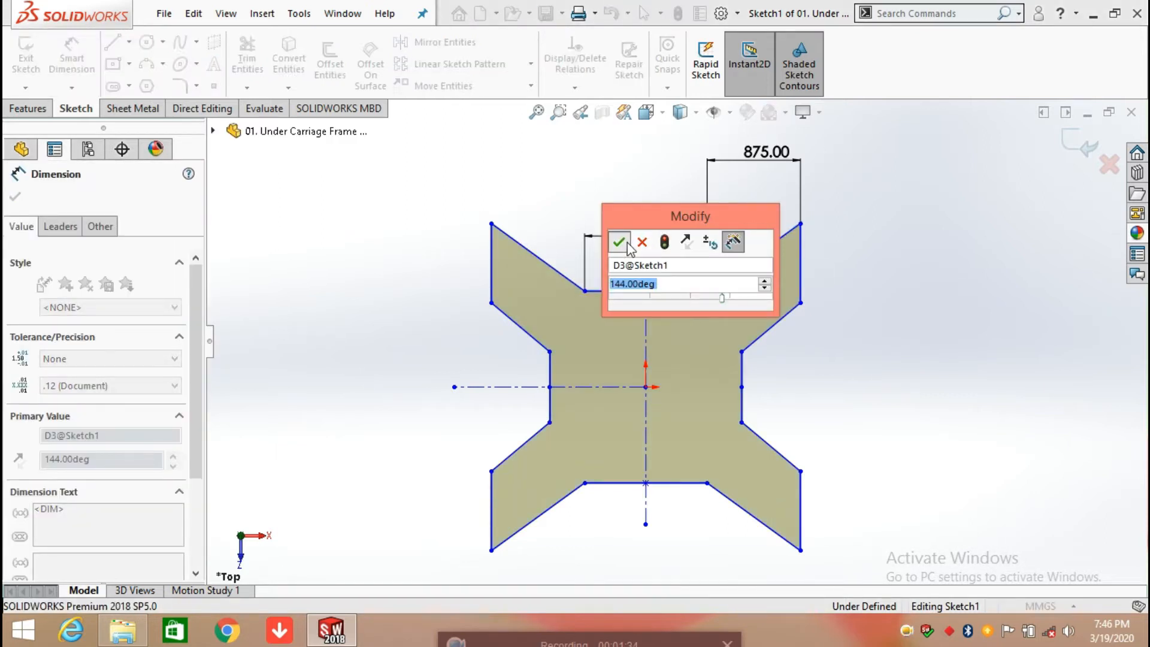
left_click(620, 243)
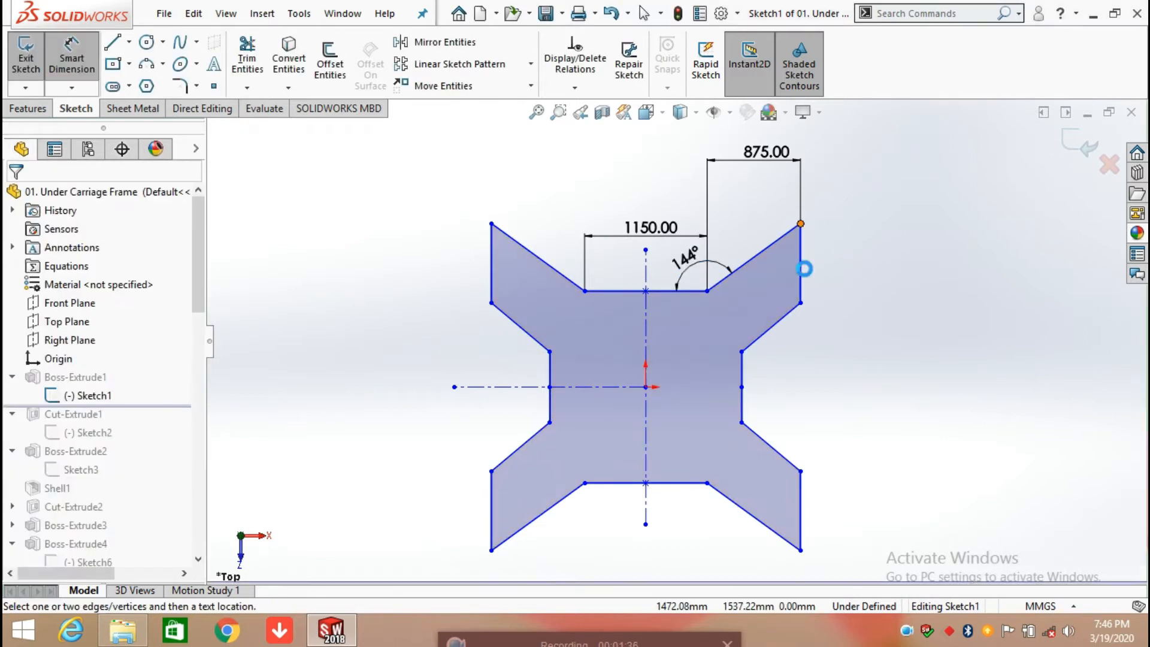
Step: Dimension the vertical distance between the two endpoints of the upper-right arm's outer edge, keeping the proposed value
left_click(800, 302)
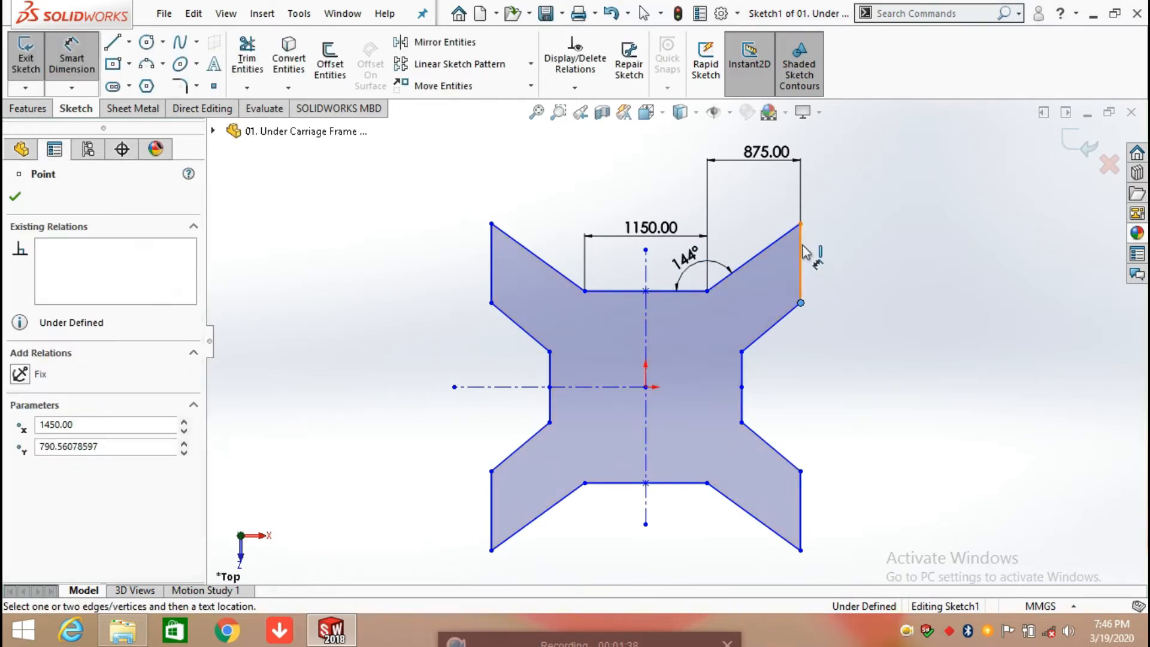
left_click(800, 224)
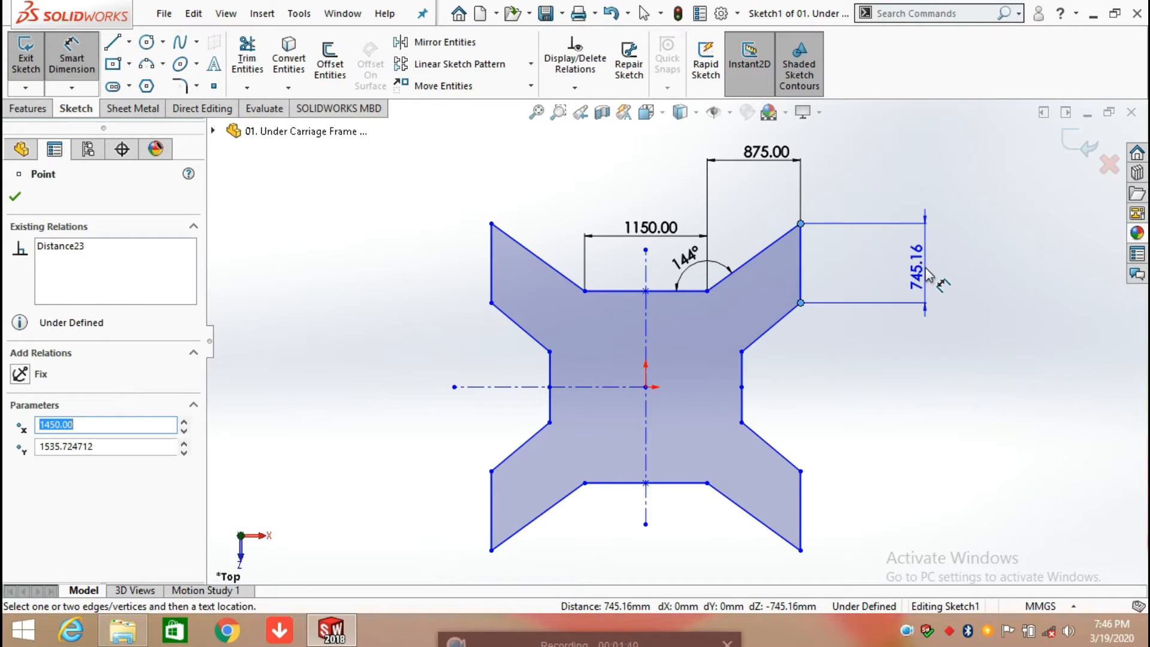
left_click(928, 276)
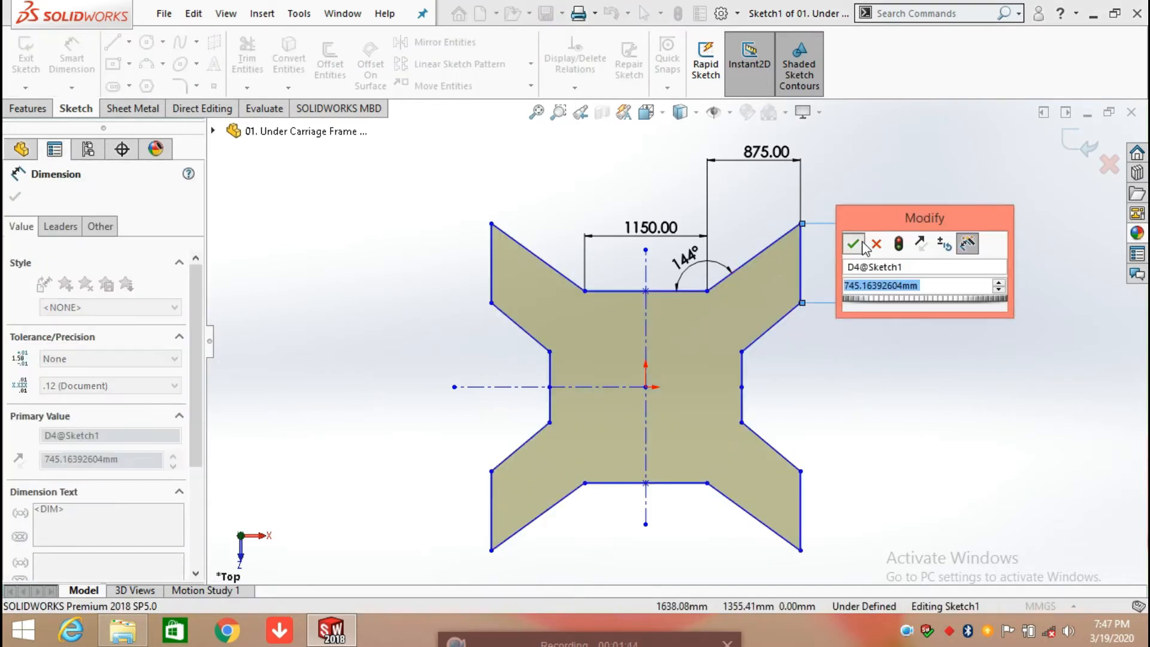
left_click(854, 243)
left_click(859, 356)
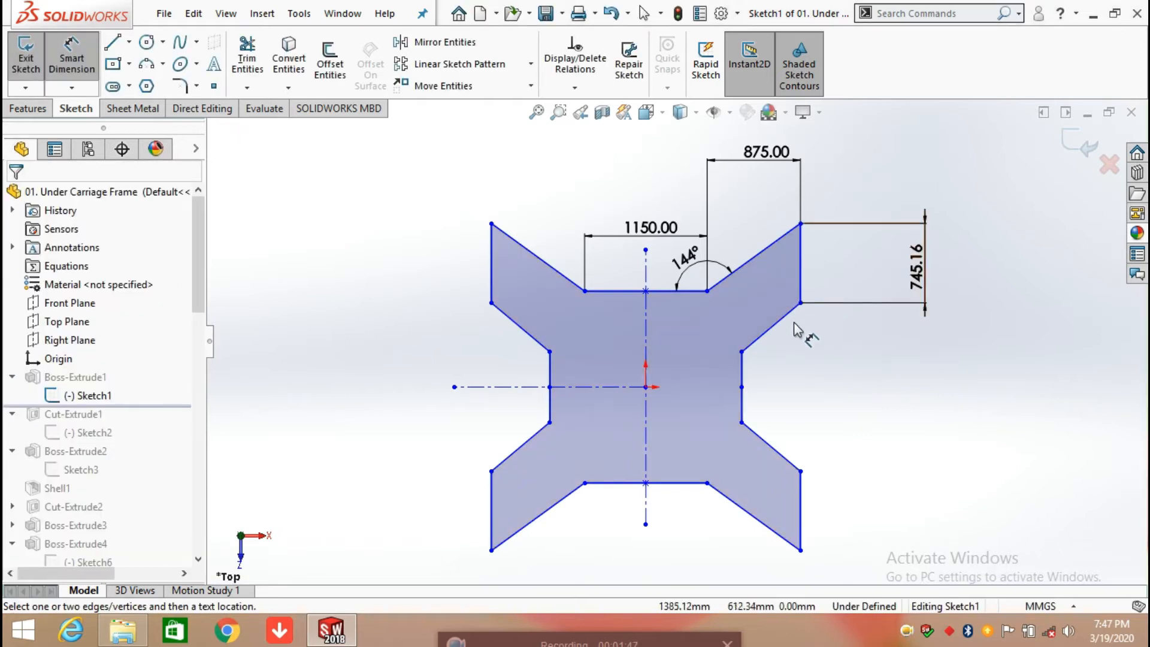
Step: Dimension the vertical distance between the upper-right arm's lower outer corner and the inner corner below it, keeping the proposed value
left_click(801, 303)
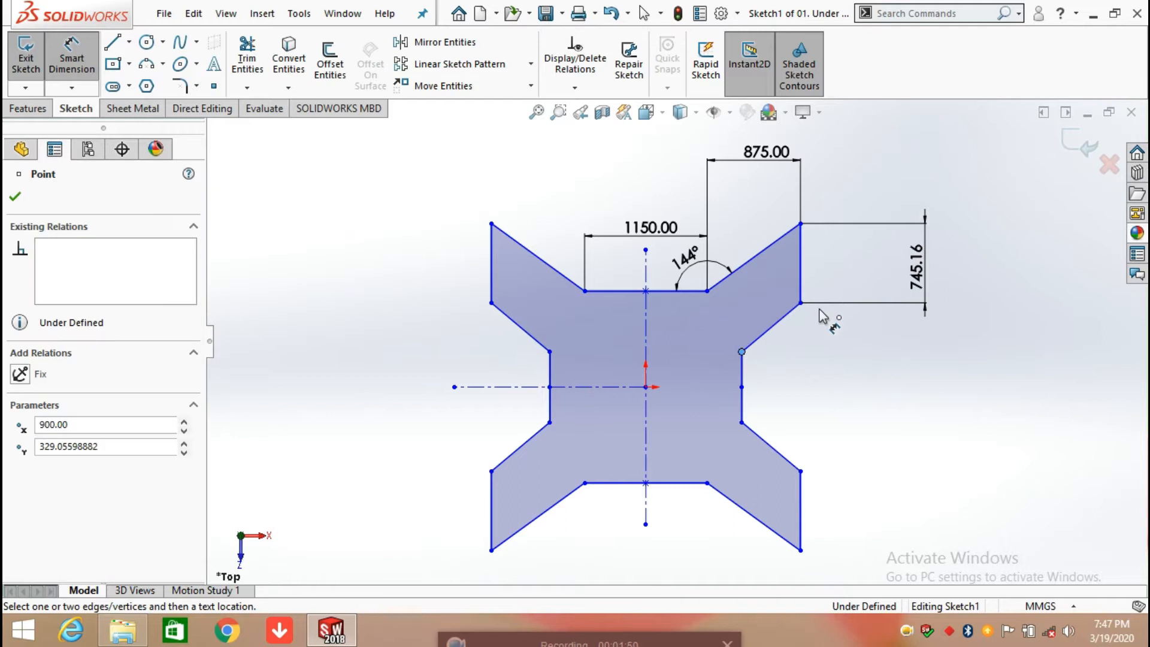
left_click(741, 352)
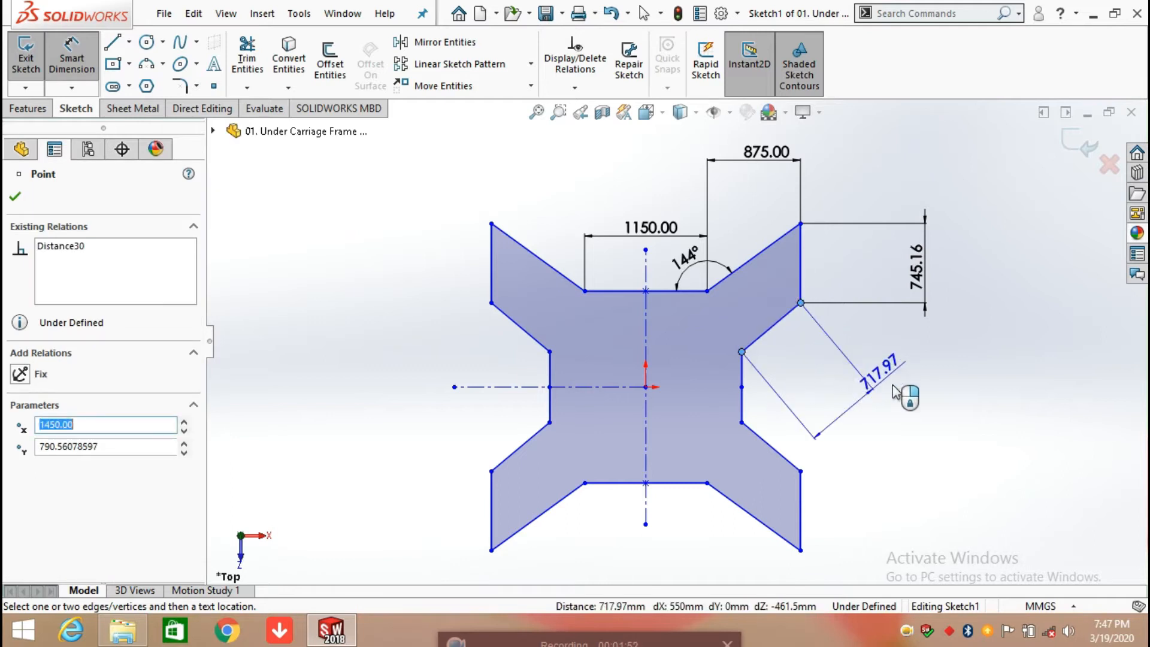
left_click(995, 359)
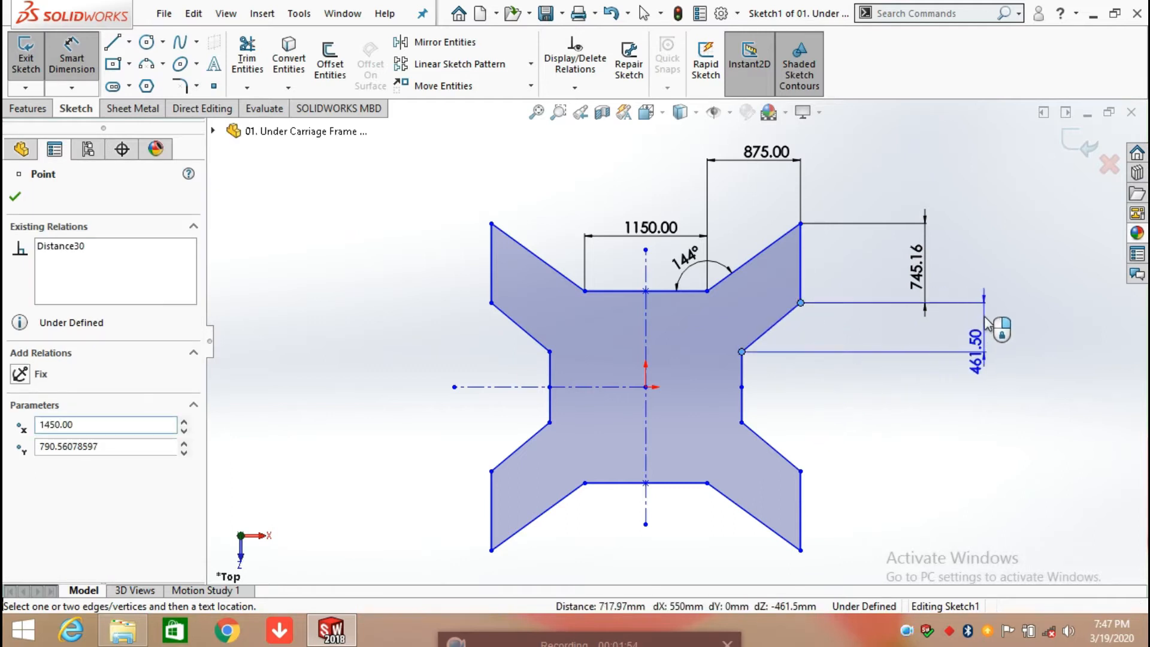
left_click(1009, 361)
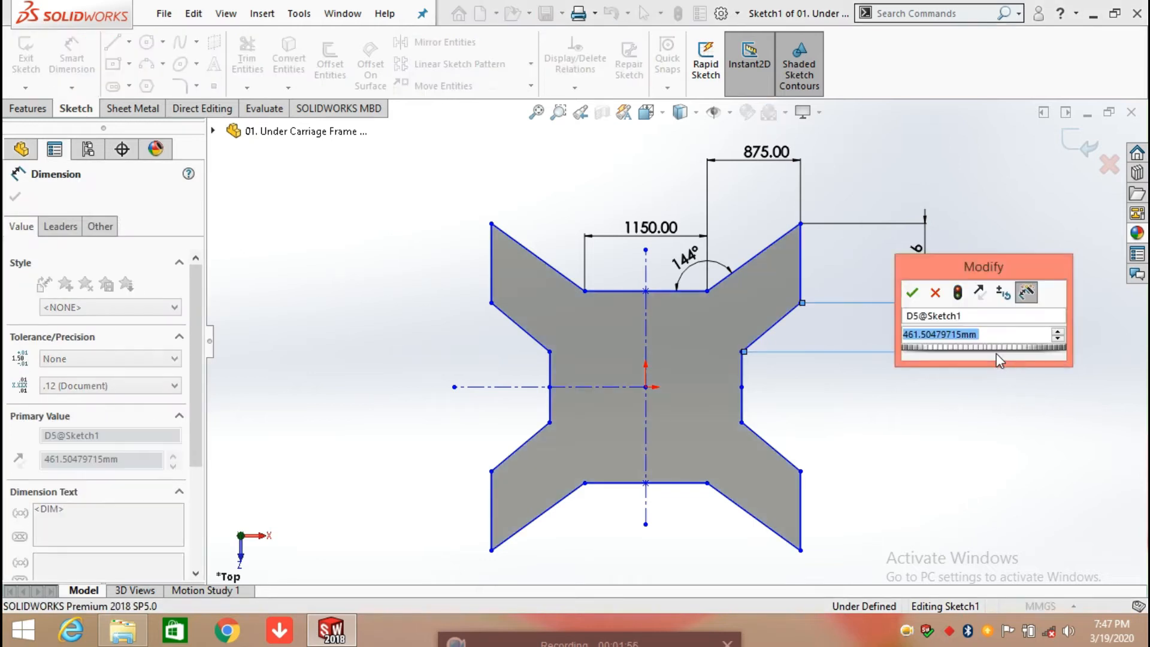
left_click(912, 292)
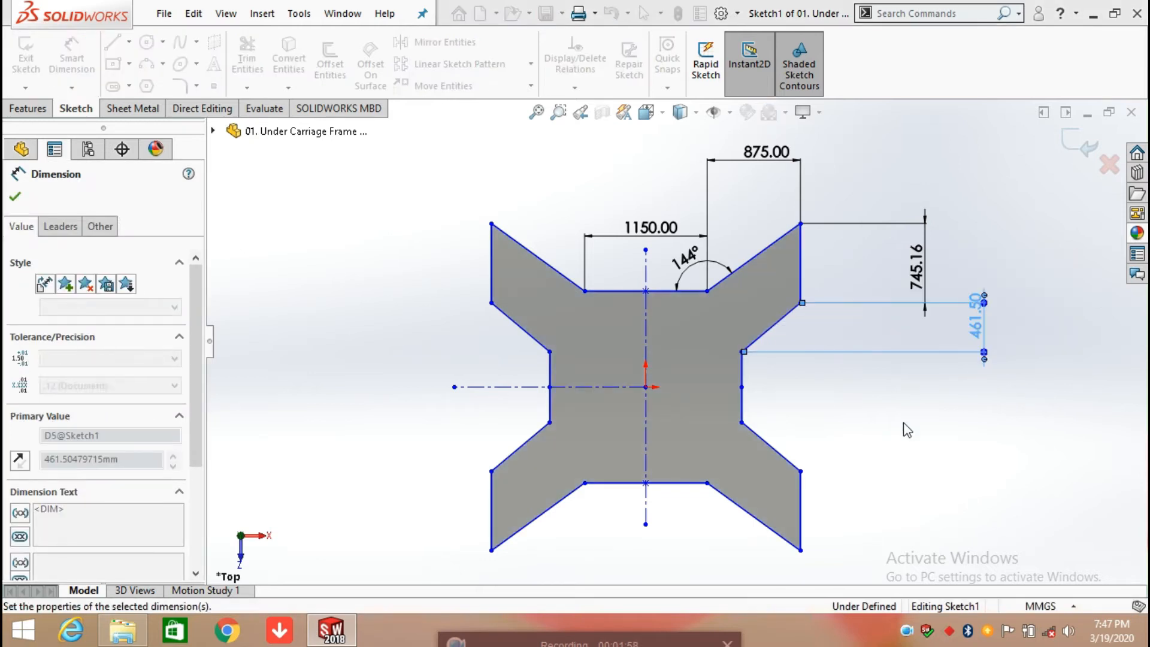
Step: Dimension the outer reflex angle between the upper-right arm's vertical outer edge and its sloped lower edge, keeping the proposed value
left_click(801, 280)
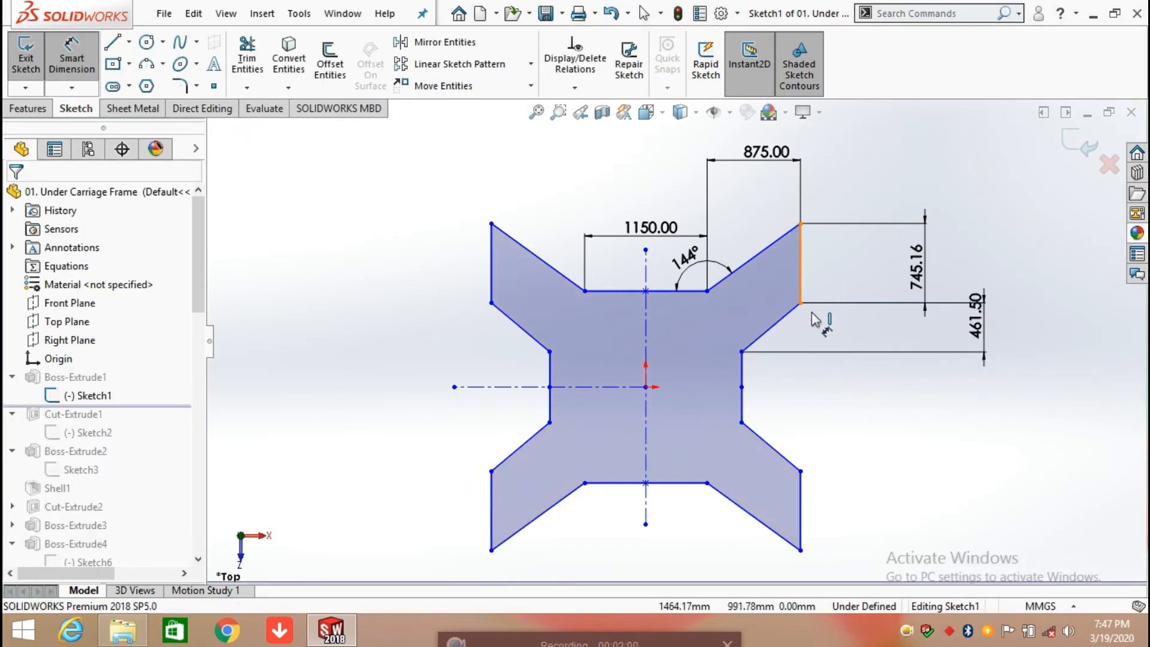
left_click(791, 323)
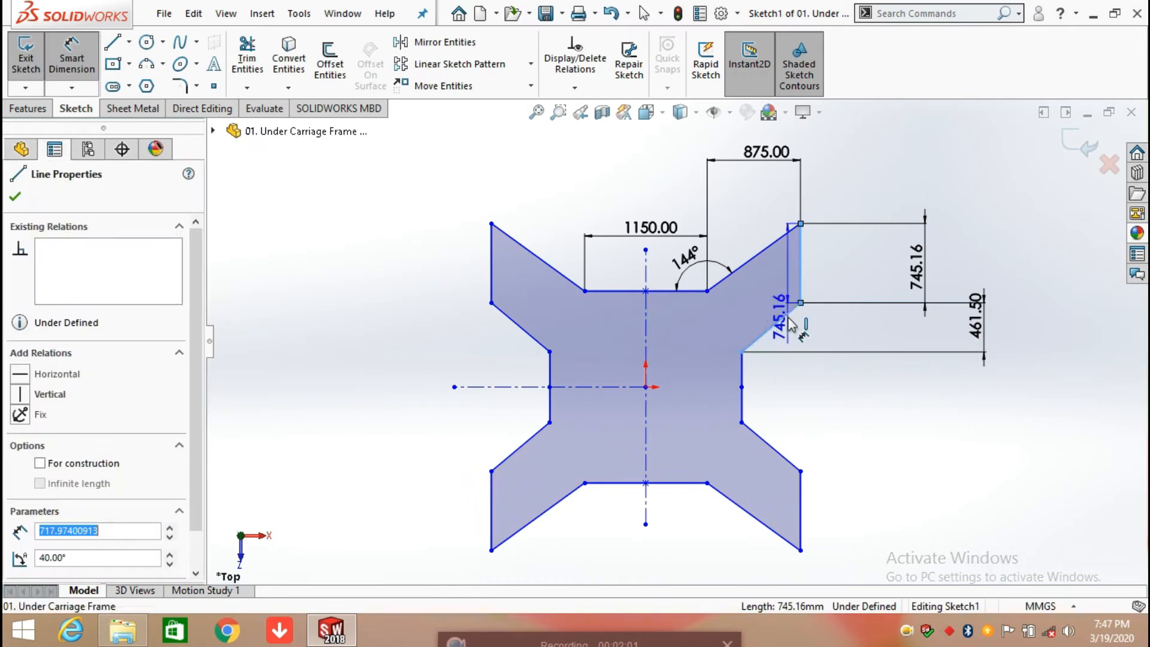
left_click(862, 300)
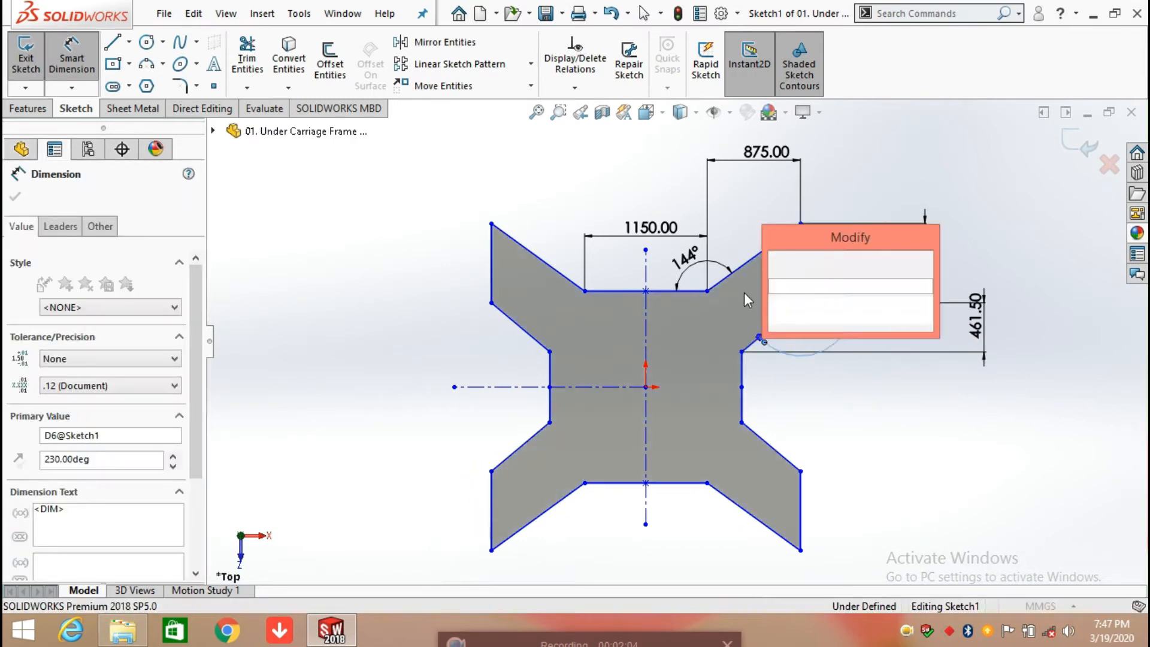
left_click(779, 264)
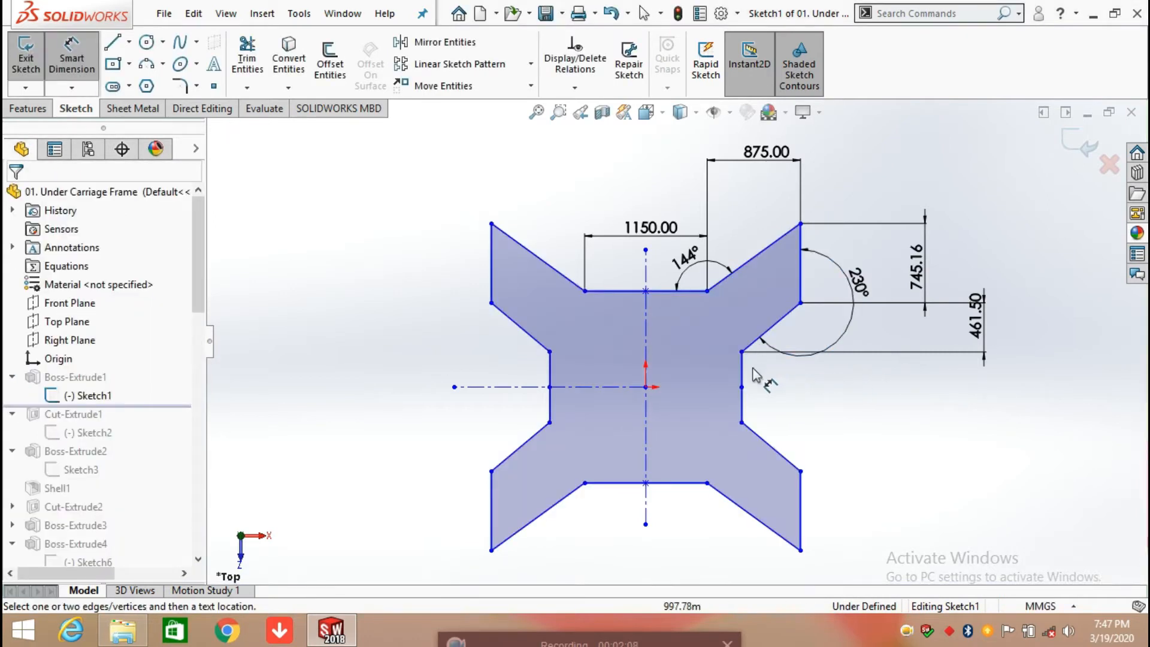
Step: Dimension the vertical distance from the right edge's midpoint to its upper inner corner, keeping the proposed value, and exit the sketch
left_click(742, 388)
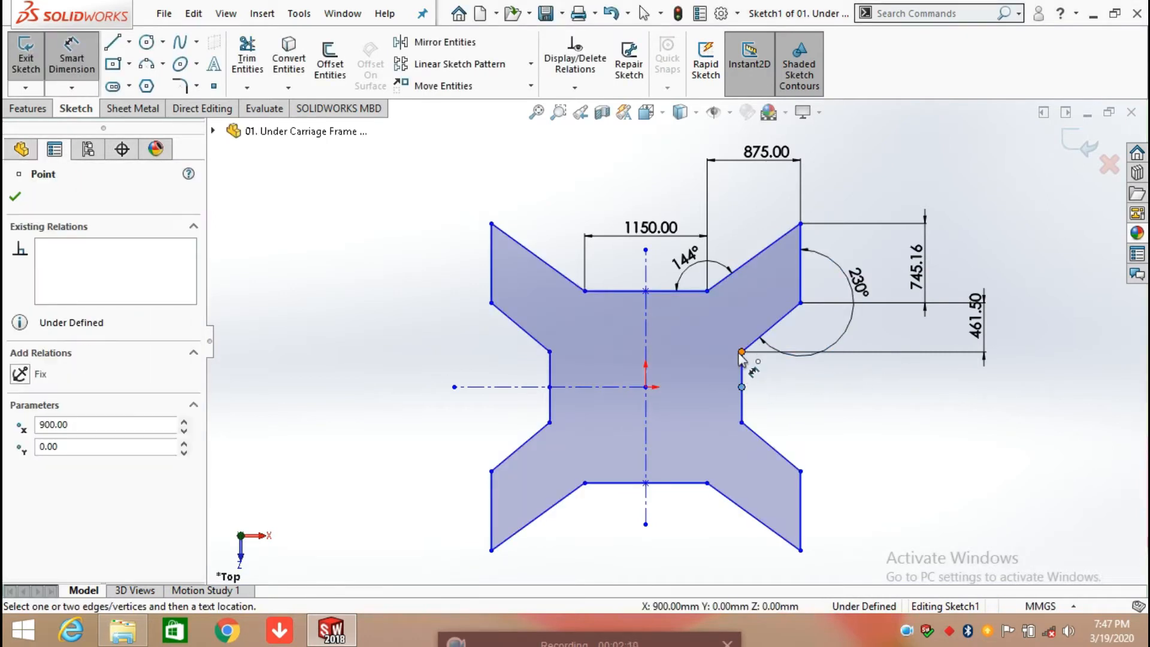
left_click(741, 352)
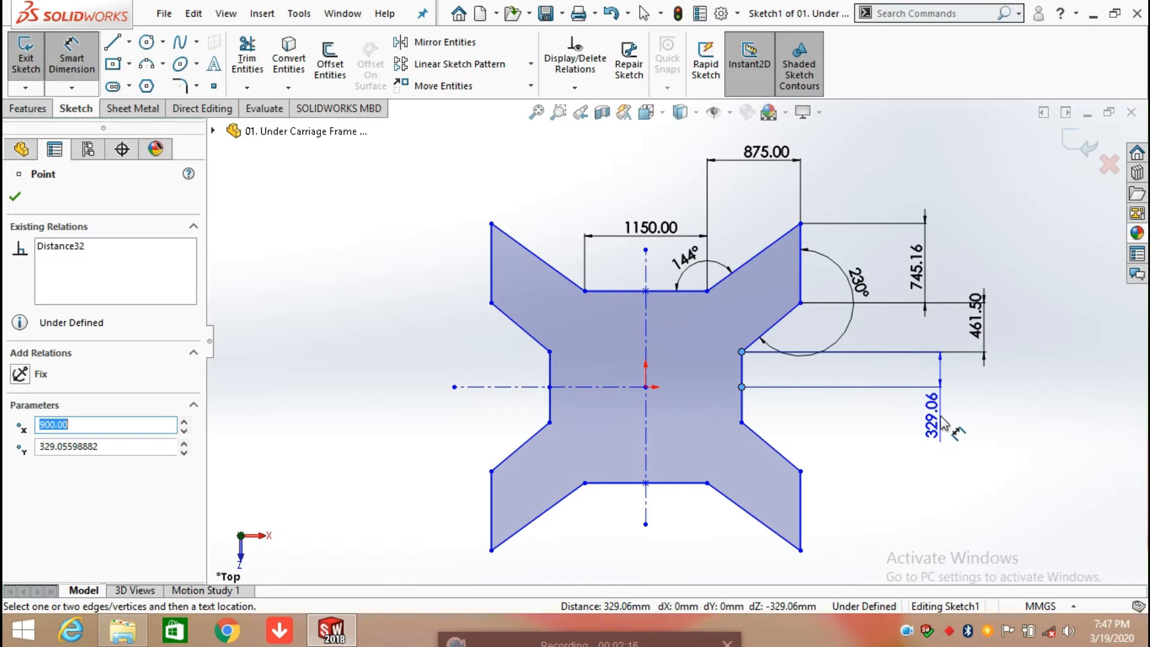
left_click(942, 423)
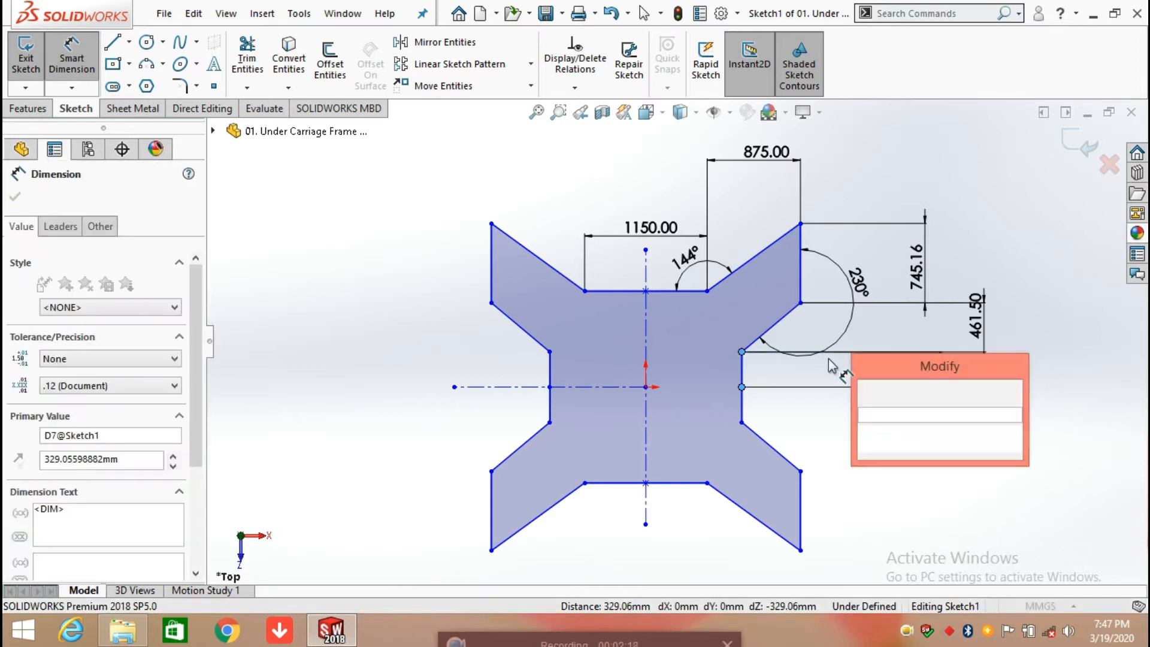
left_click(868, 391)
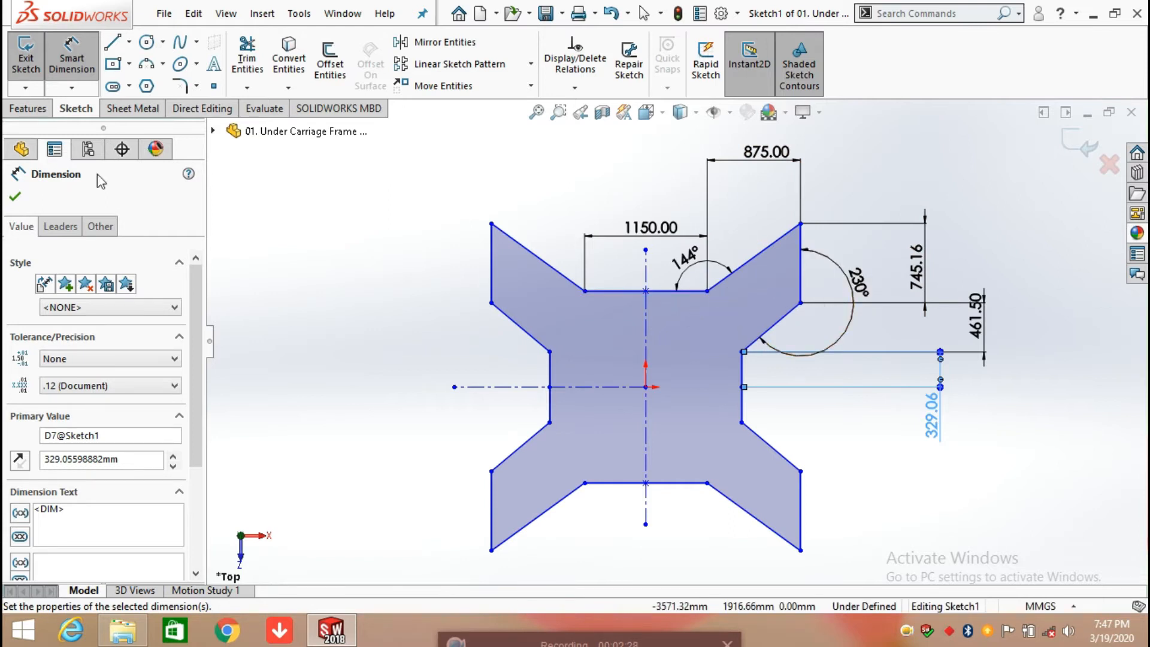
left_click(24, 195)
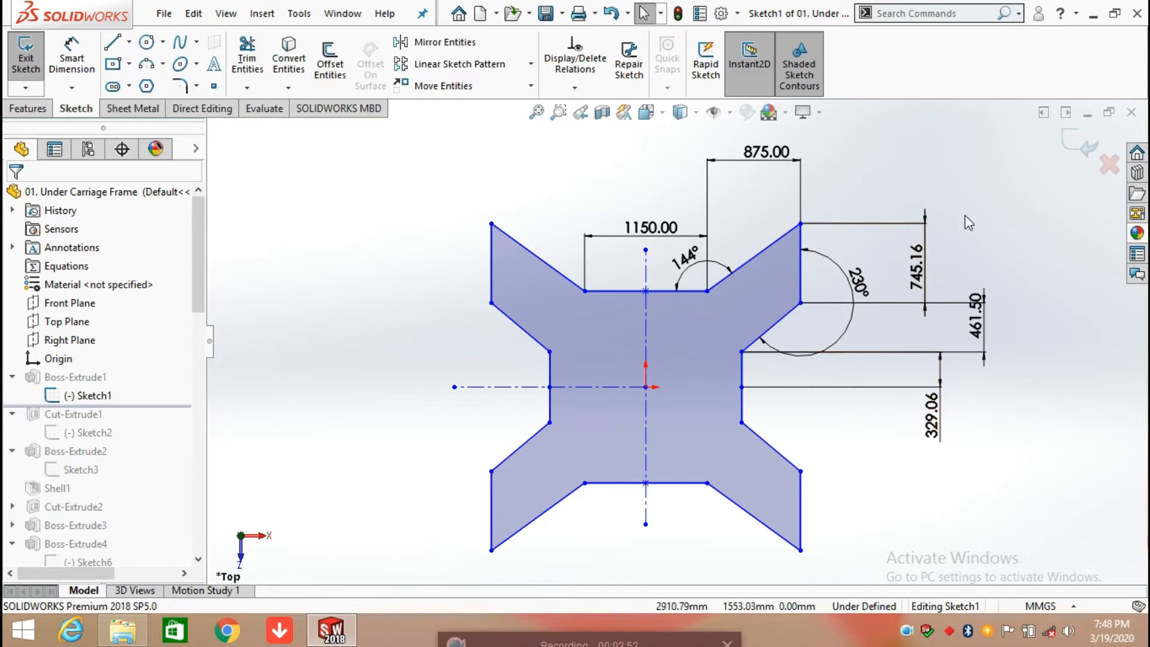
left_click(1064, 147)
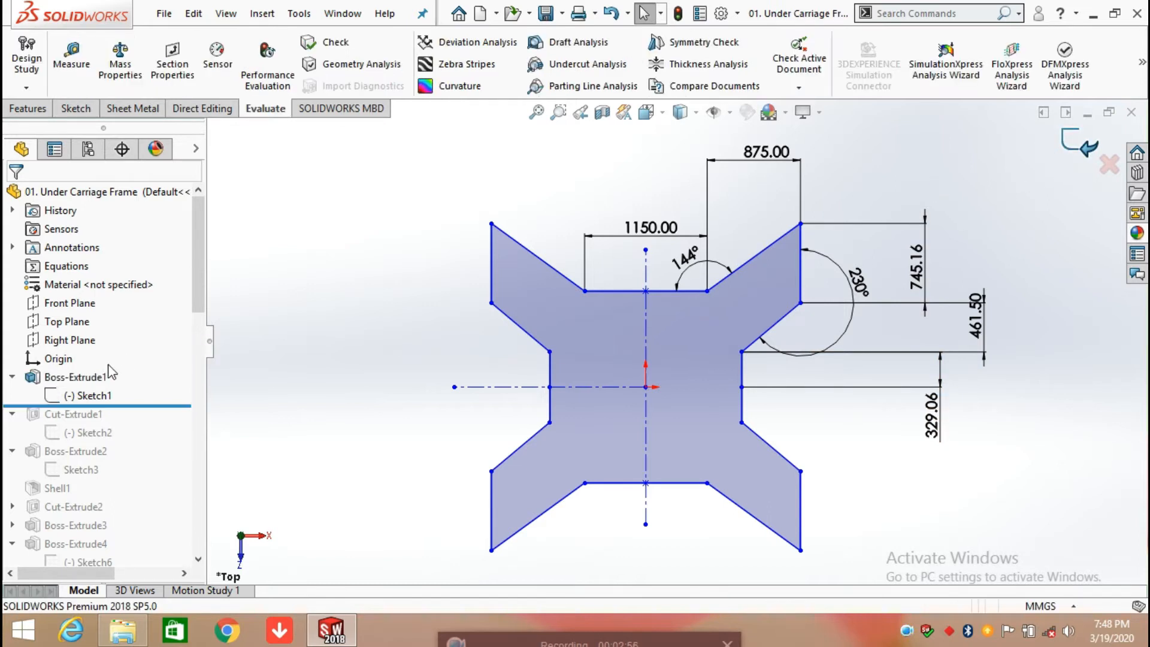
Step: Open the definition of Boss-Extrude1, examine its end condition and depth in a tilted view, and accept it without changes
left_click(100, 378)
left_click(123, 317)
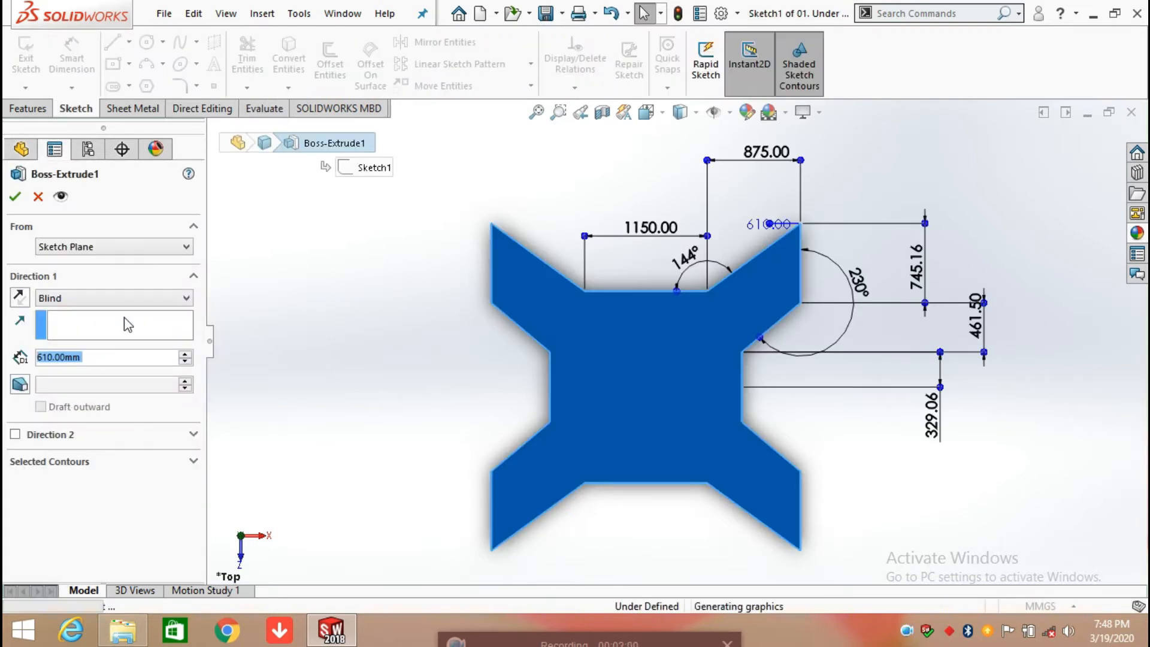
scroll(839, 487, "up", 2)
mouse_move(839, 487)
middle_mouse_down()
mouse_move(814, 442)
mouse_move(814, 350)
middle_mouse_up()
scroll(814, 350, "up", 1)
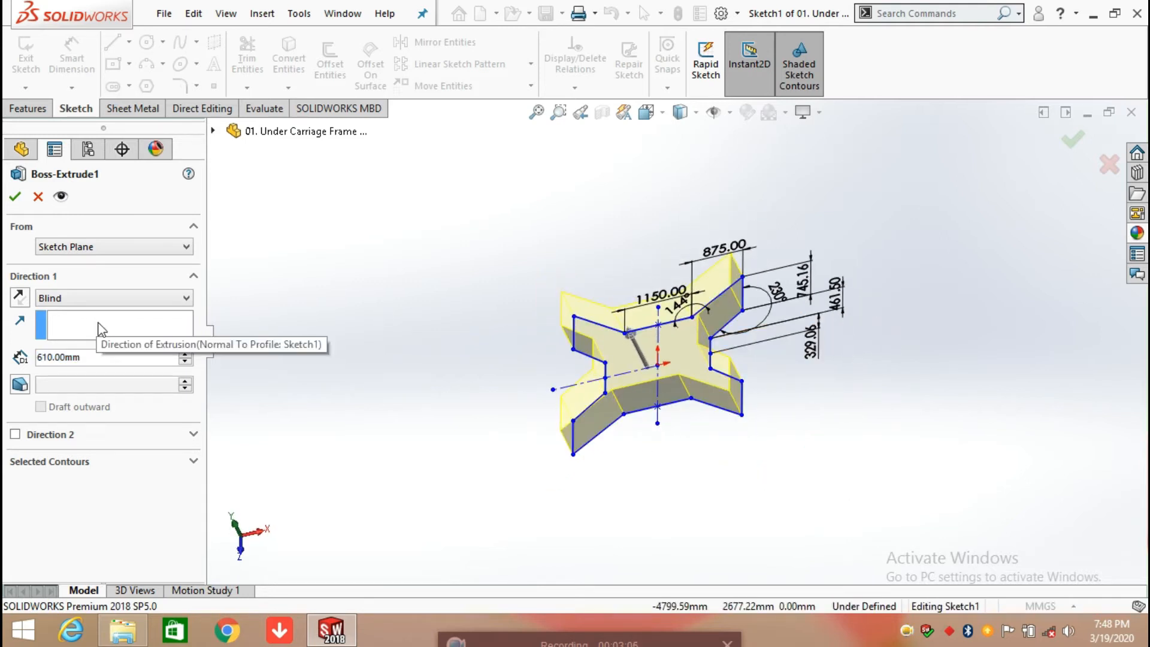
left_click(15, 196)
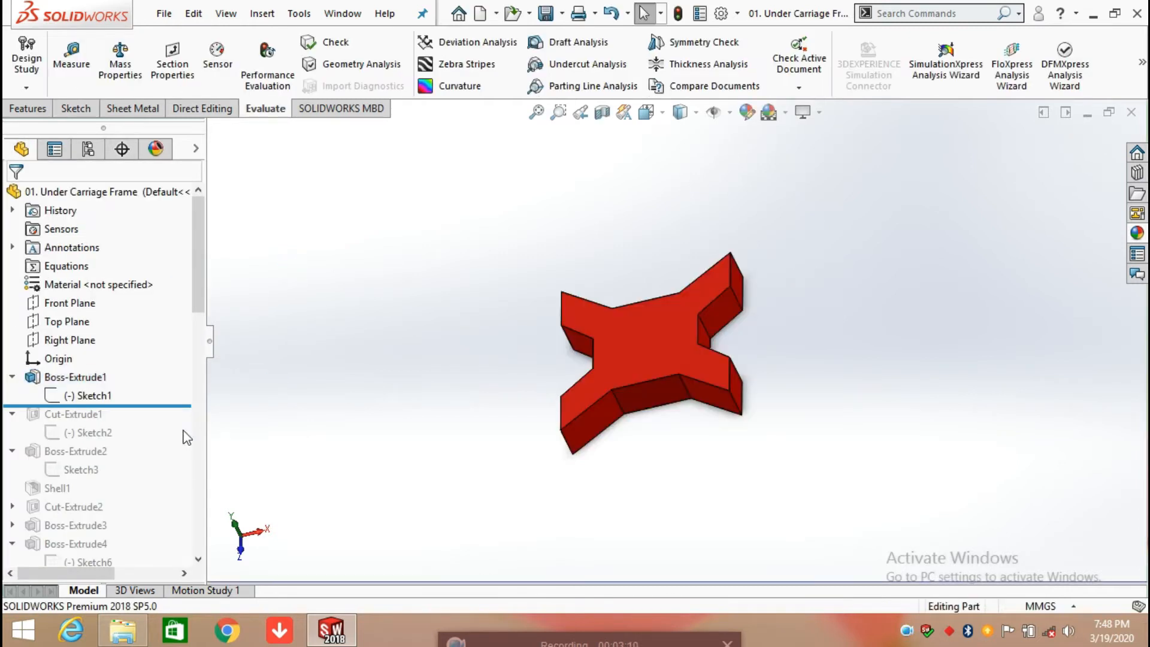
Step: Roll the model forward to include Cut-Extrude1 and open its Sketch2 for editing in a view normal to the sketch plane
left_click_drag(167, 405, 161, 442)
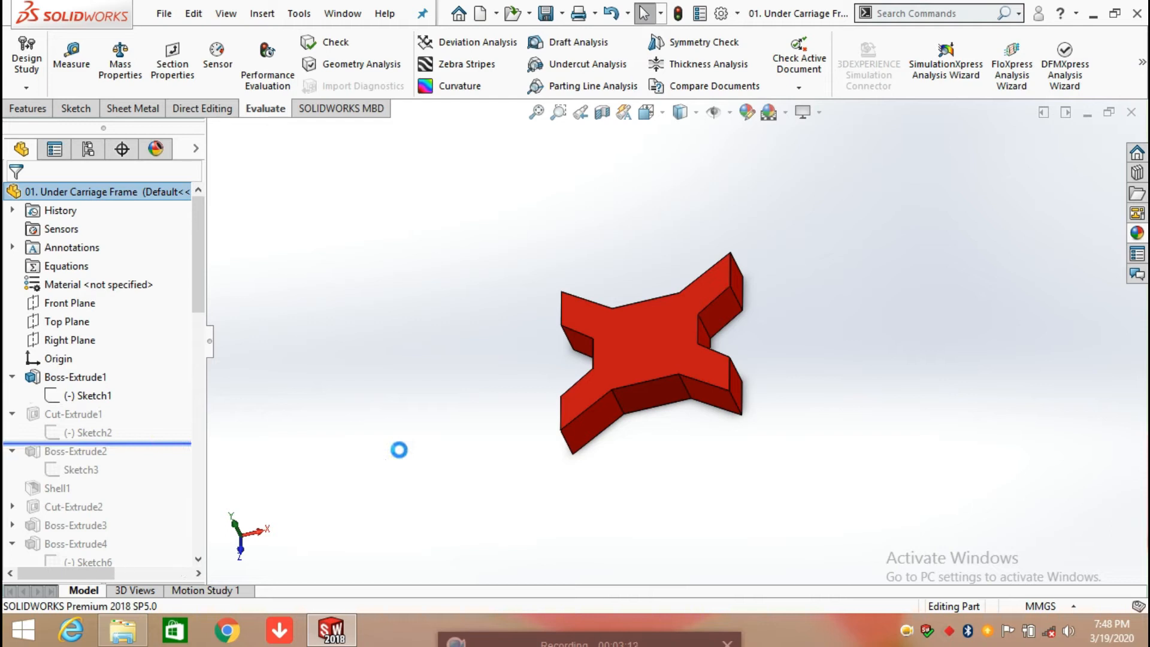
left_click(84, 426)
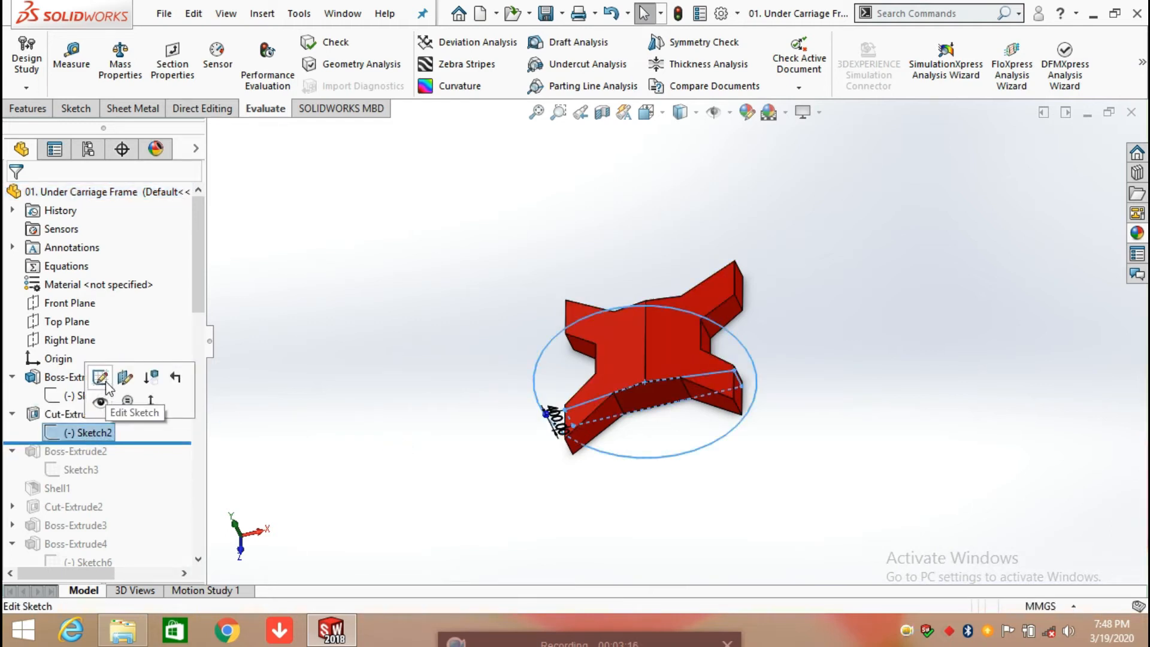
left_click(94, 391)
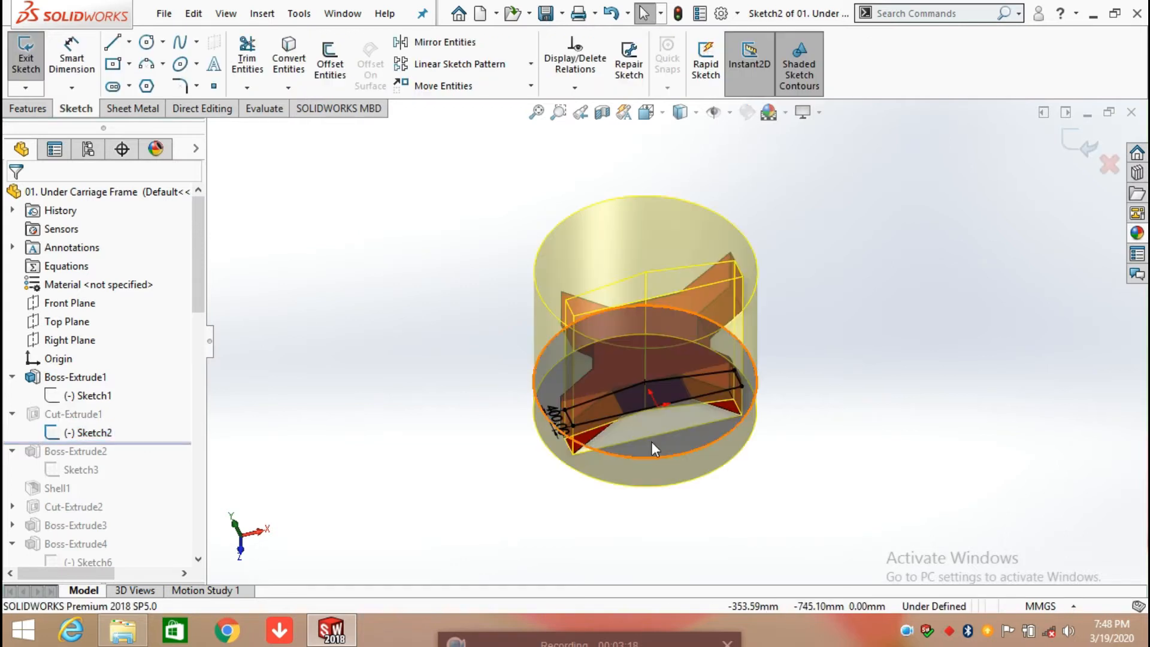
mouse_move(680, 412)
middle_mouse_down()
mouse_move(762, 146)
mouse_move(622, 405)
middle_mouse_up()
key("space")
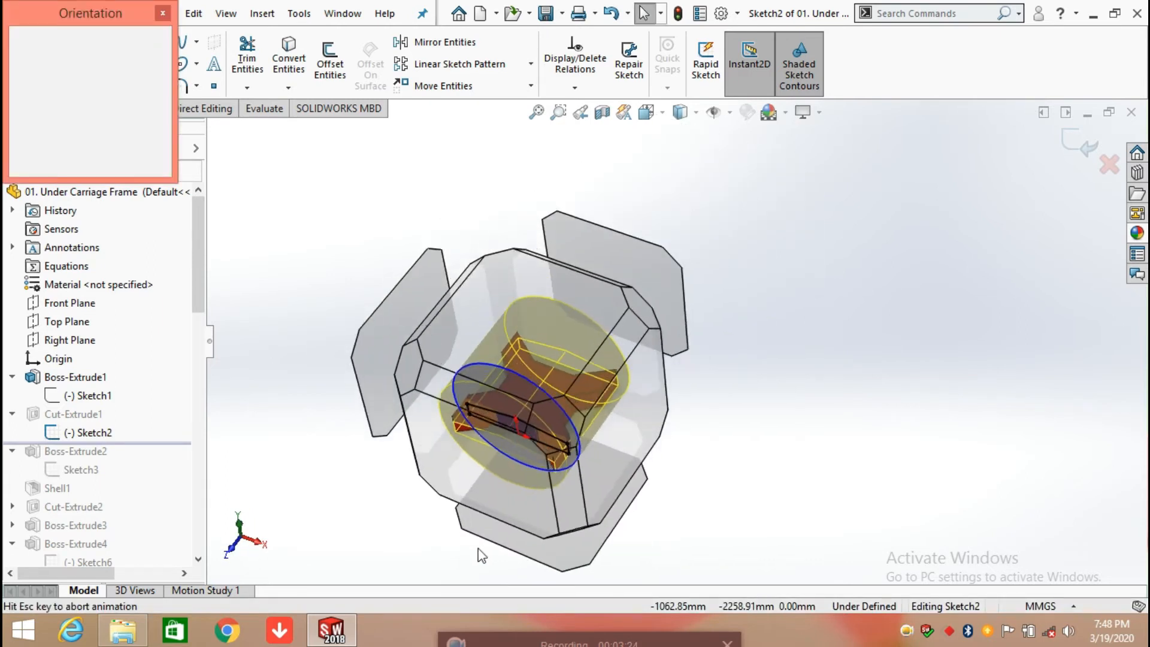
left_click(469, 483)
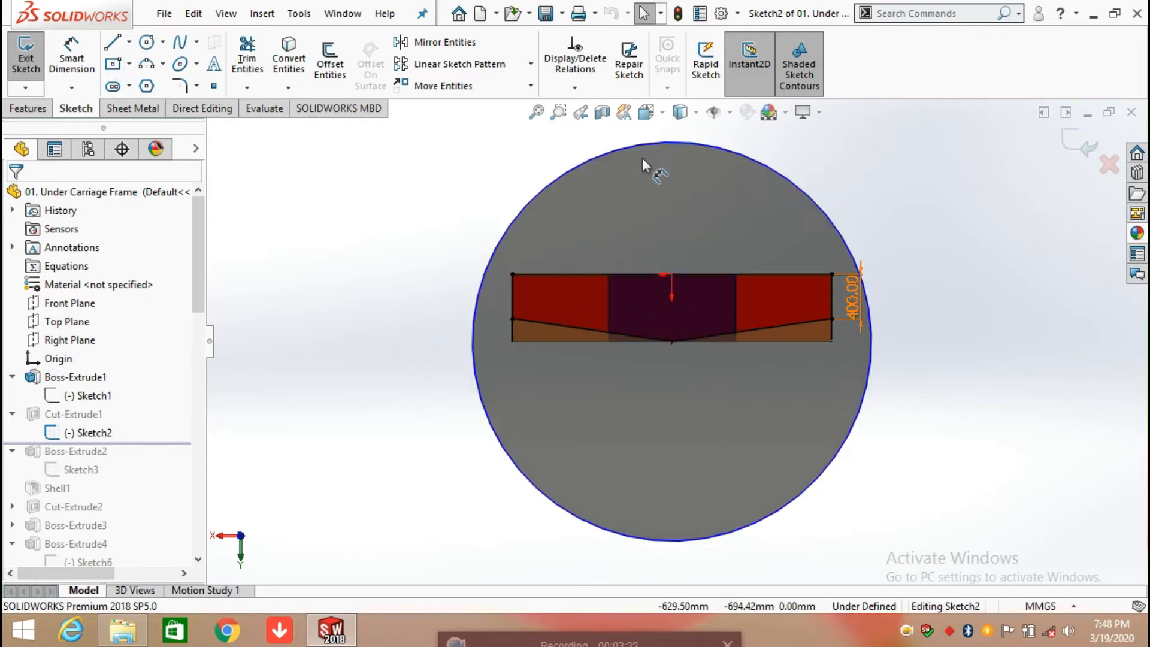
Step: Move the 400 mm vertical dimension of the cut profile outside the large circle
scroll(872, 302, "down", 3)
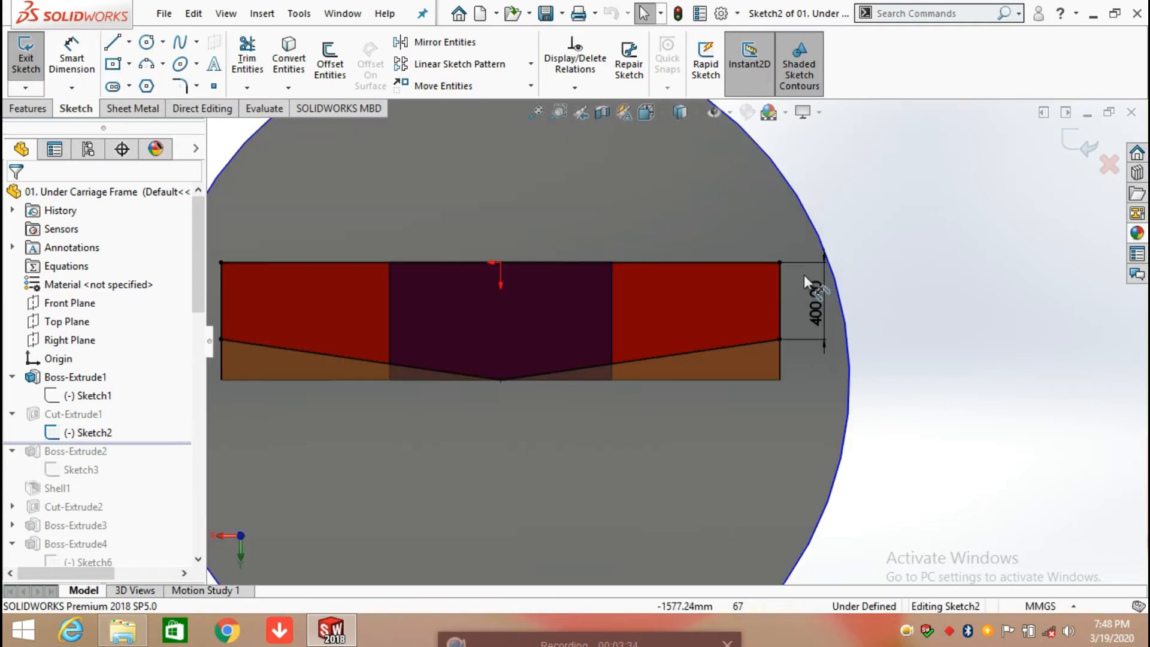
left_click_drag(818, 311, 980, 402)
left_click(941, 484)
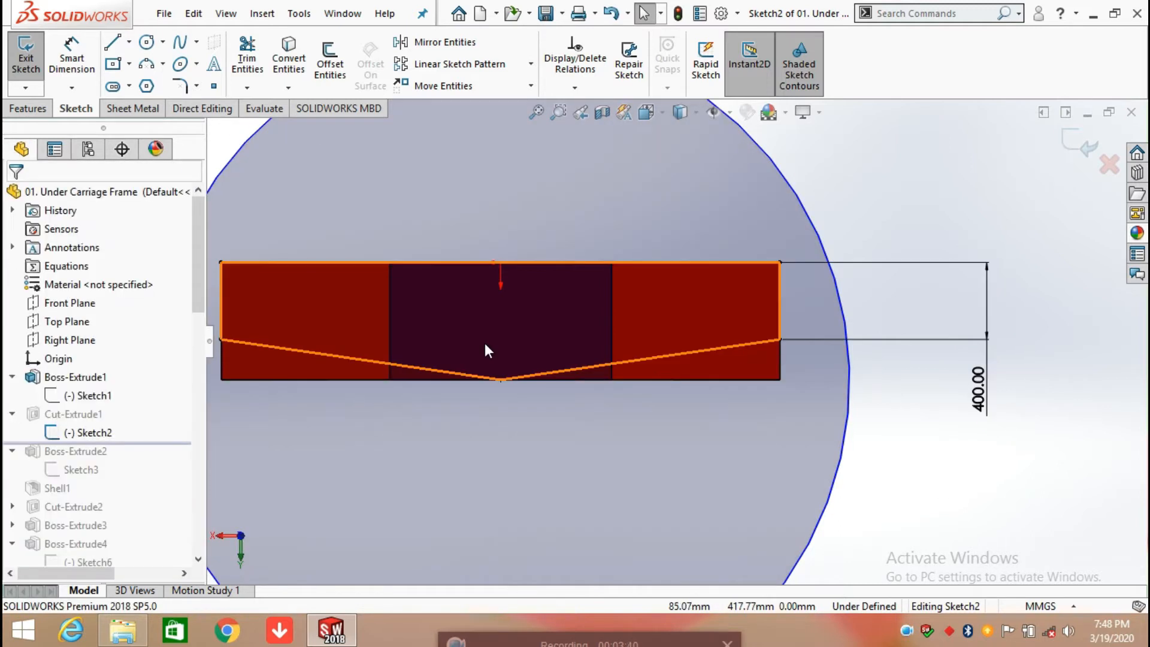
Step: Add a driven horizontal dimension between the V-shaped edge's lower apex and the outer end of its right sloped line
left_click(57, 70)
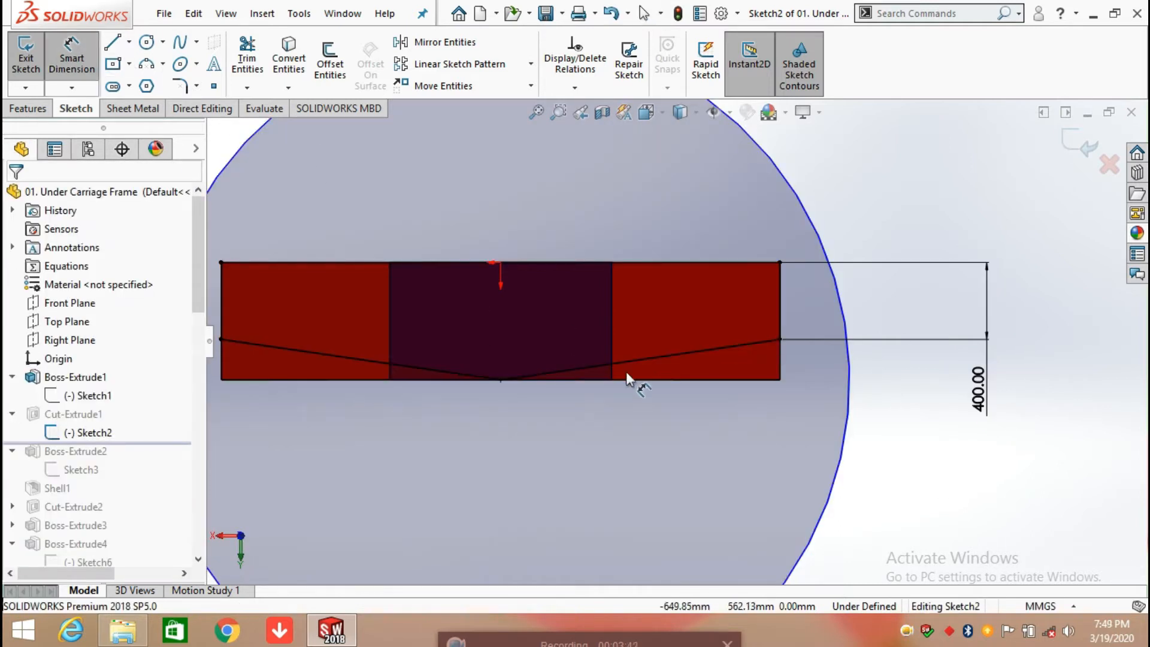
left_click(501, 379)
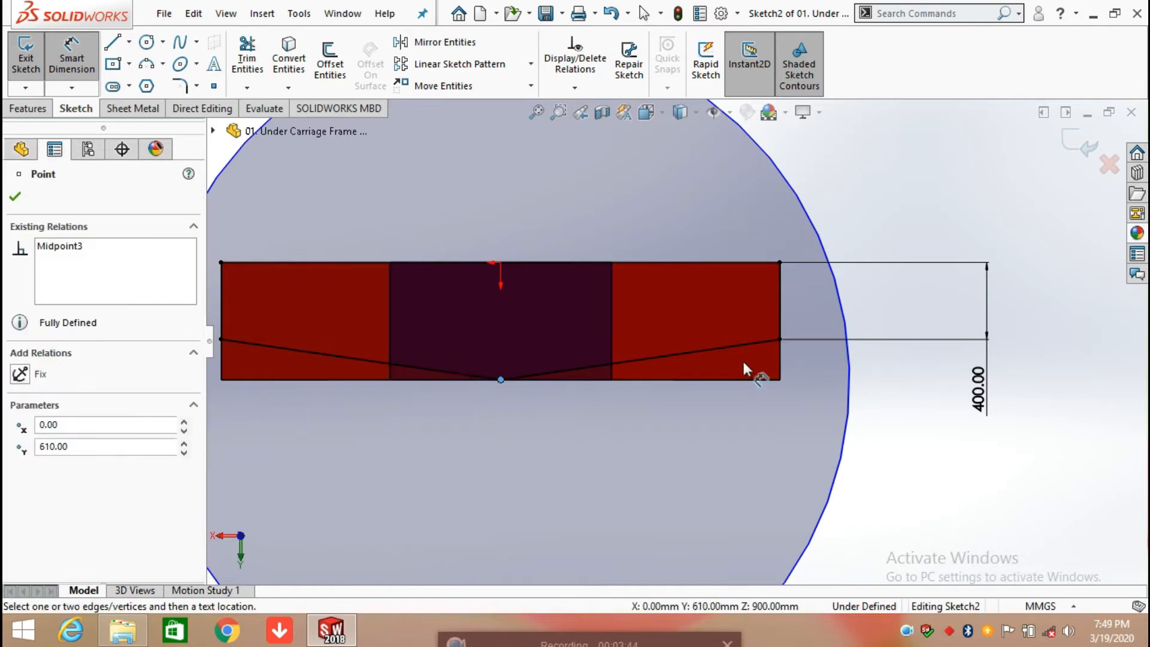
left_click(780, 340)
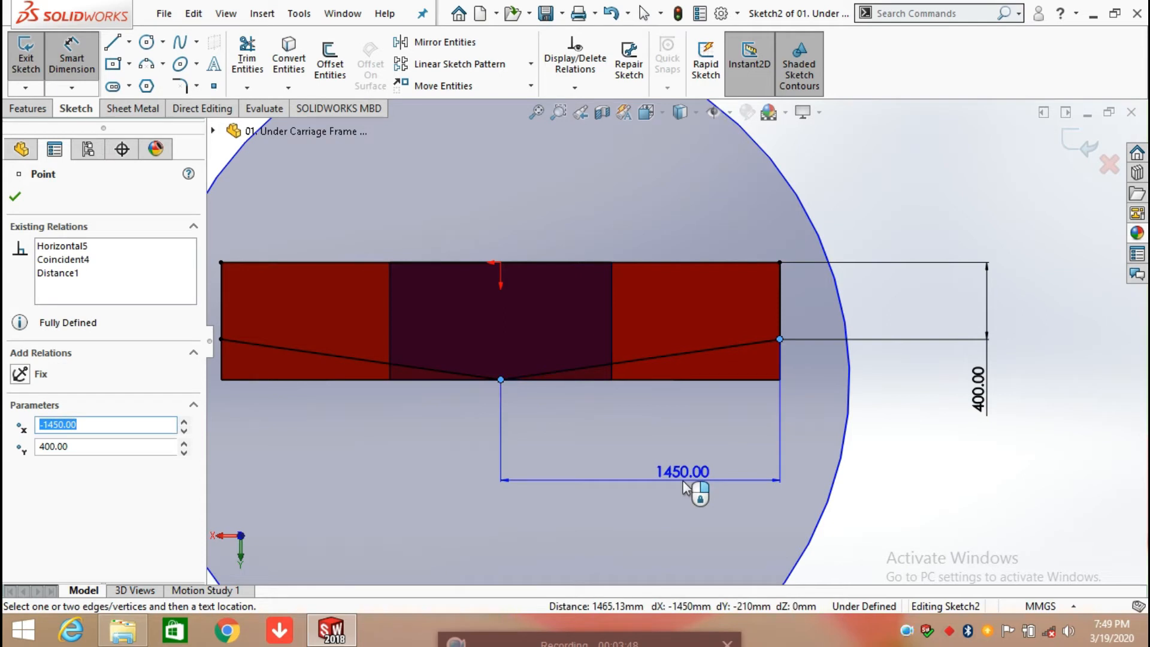
left_click(683, 483)
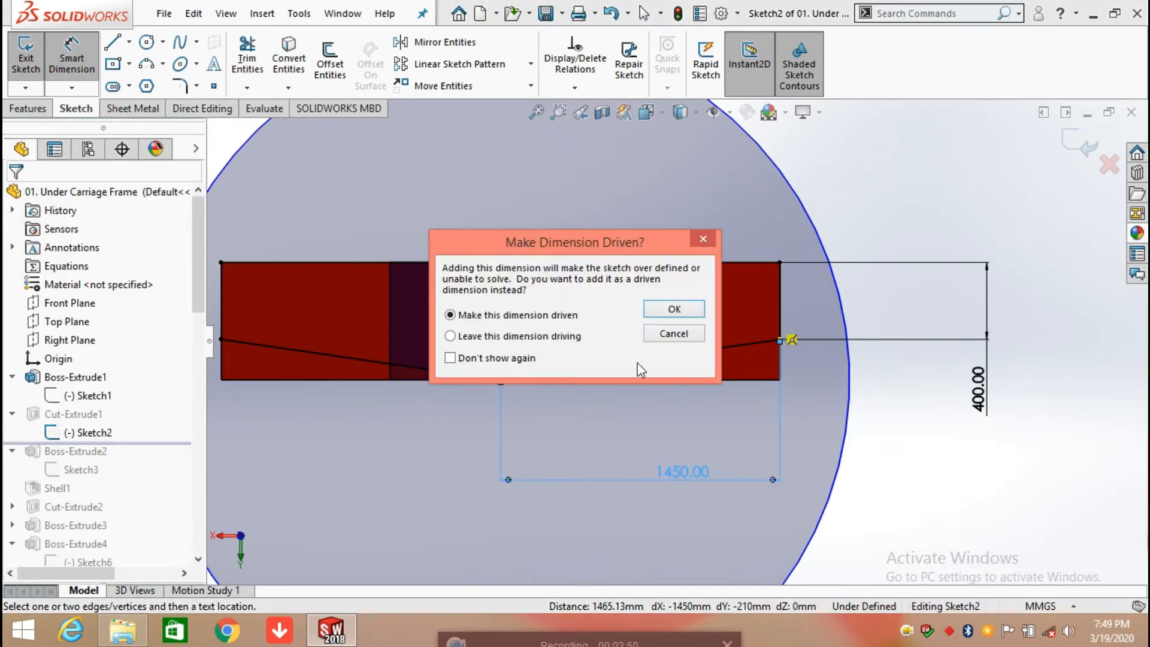
left_click(669, 307)
Step: Add a driven dimension for the outer reflex angle between the right sloped line and the profile's right vertical edge
left_click(746, 344)
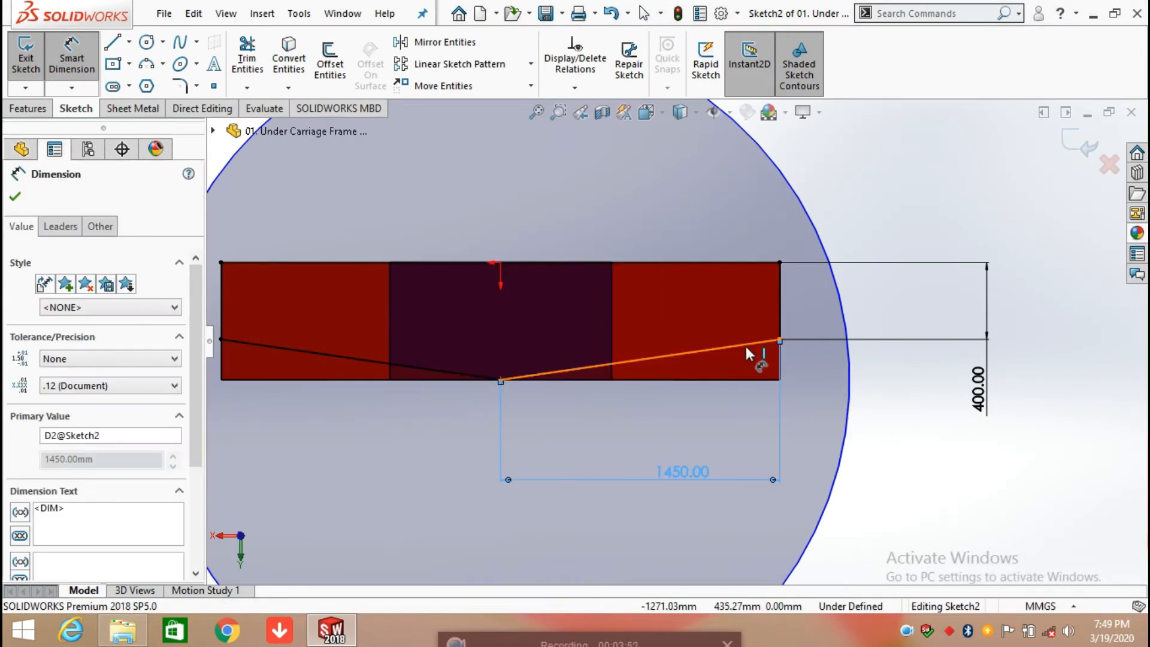
left_click(778, 313)
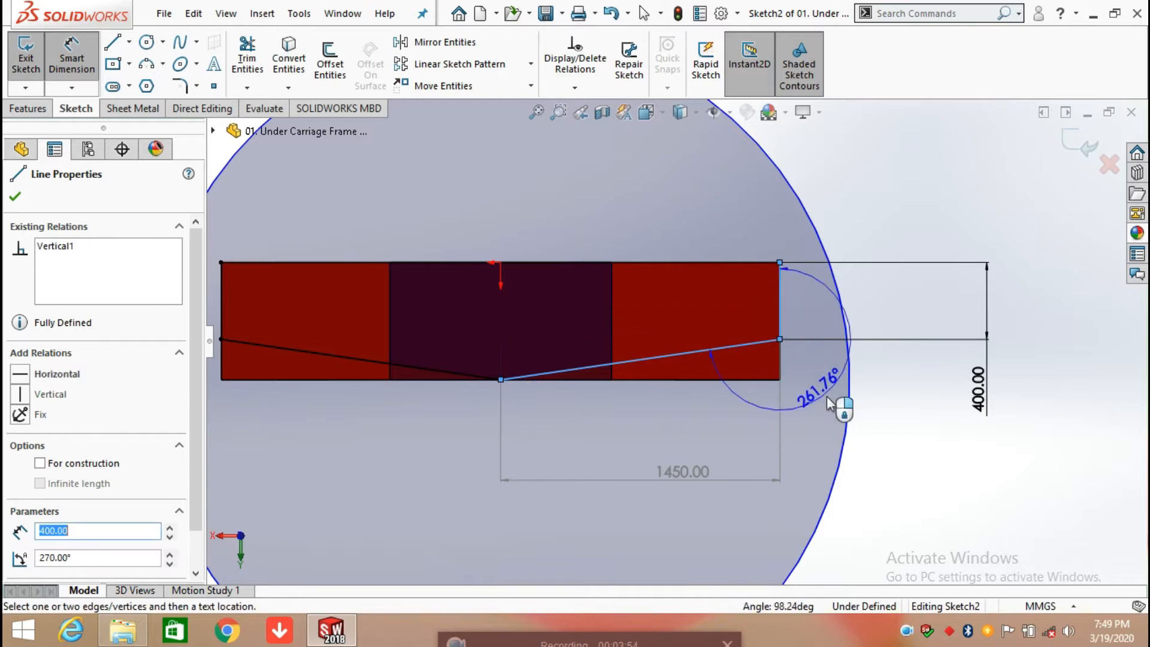
left_click(826, 398)
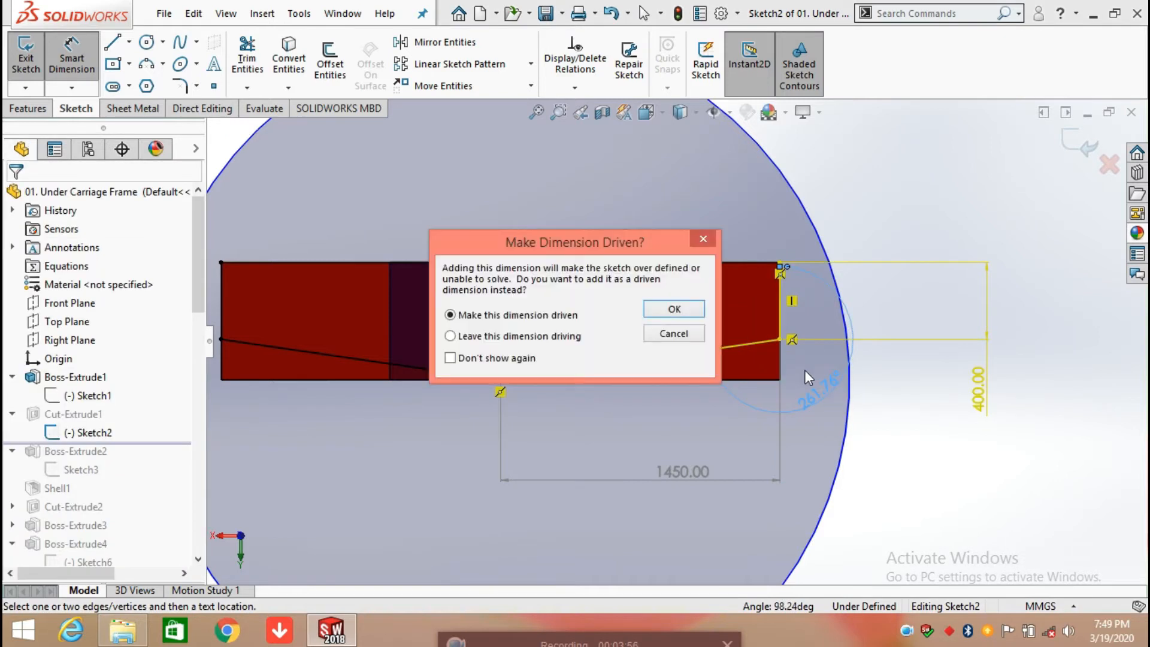
left_click(670, 308)
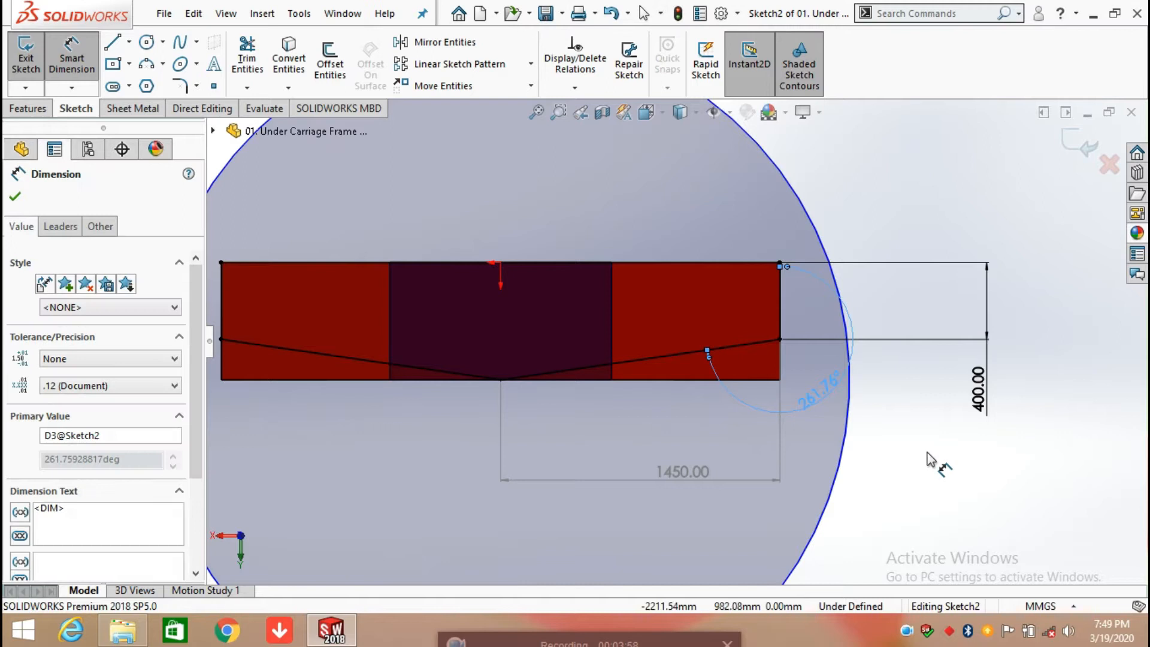
scroll(927, 458, "up", 3)
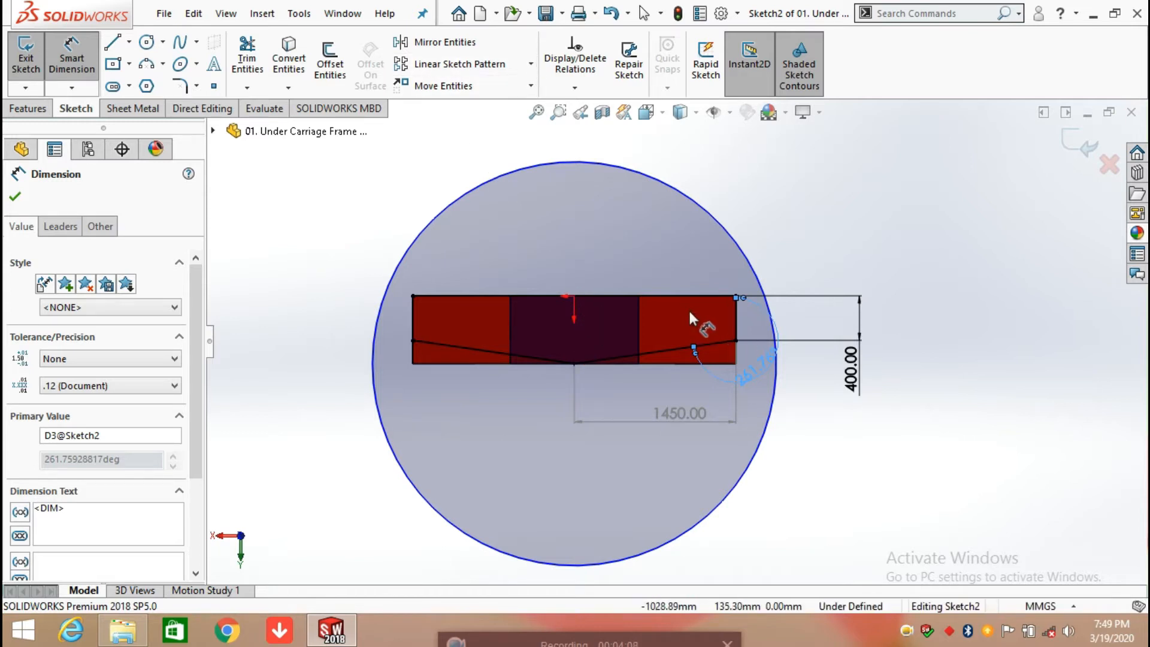
left_click(927, 460)
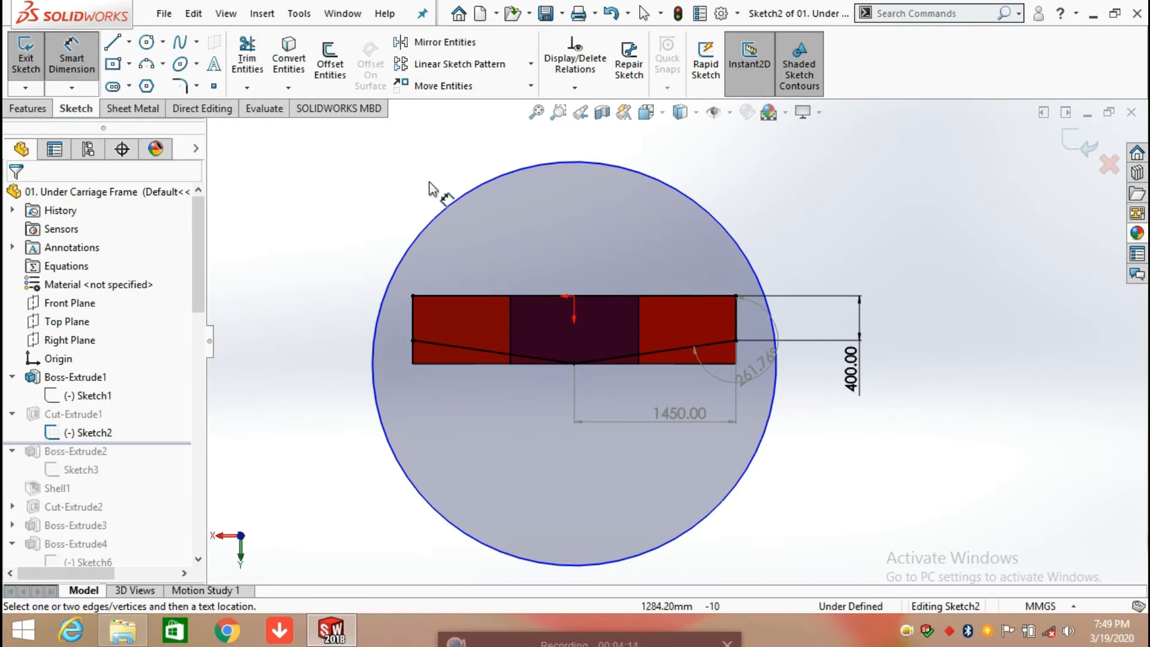
Step: Dimension the diameter of the large circle around the cut profile, keeping the proposed value
left_click(454, 207)
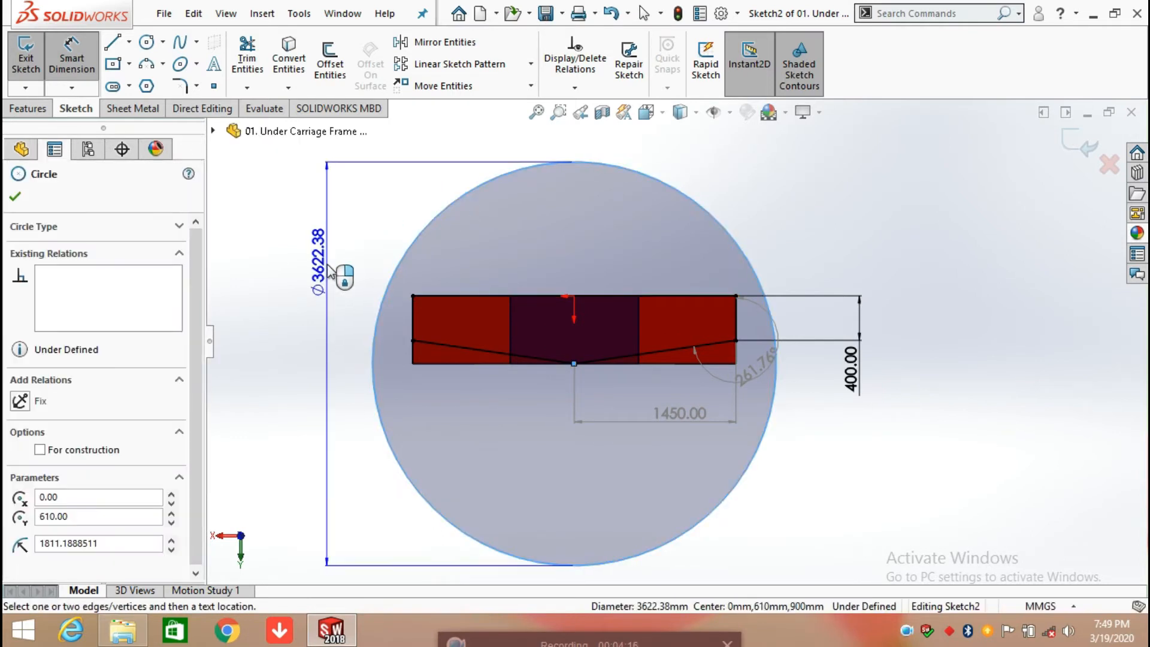
left_click(326, 286)
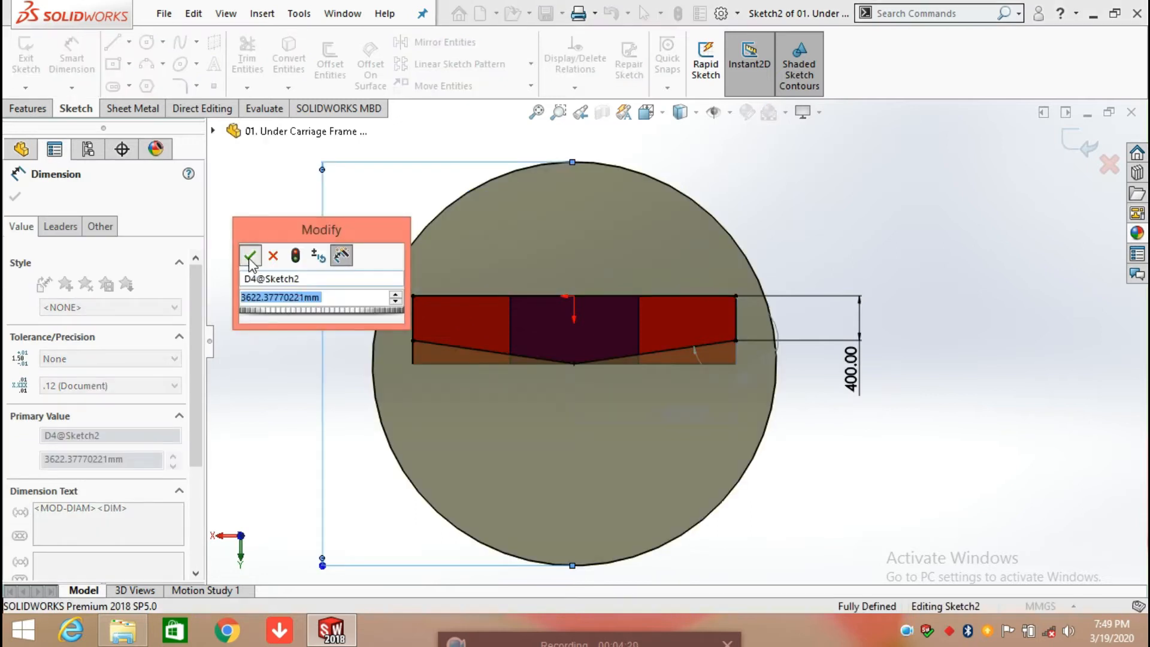
left_click(249, 258)
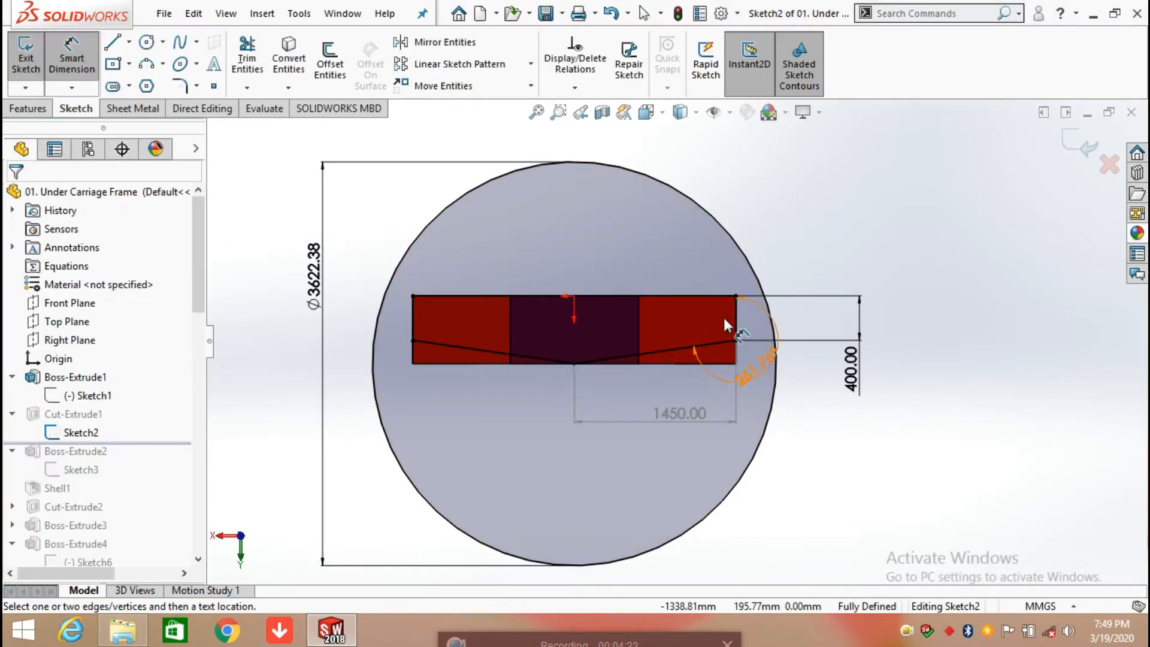
Step: Open the first cut's definition, review its Through All - Both end condition and extrusion preview, and accept it
mouse_move(840, 436)
middle_mouse_down()
mouse_move(841, 393)
mouse_move(649, 415)
mouse_move(823, 476)
middle_mouse_up()
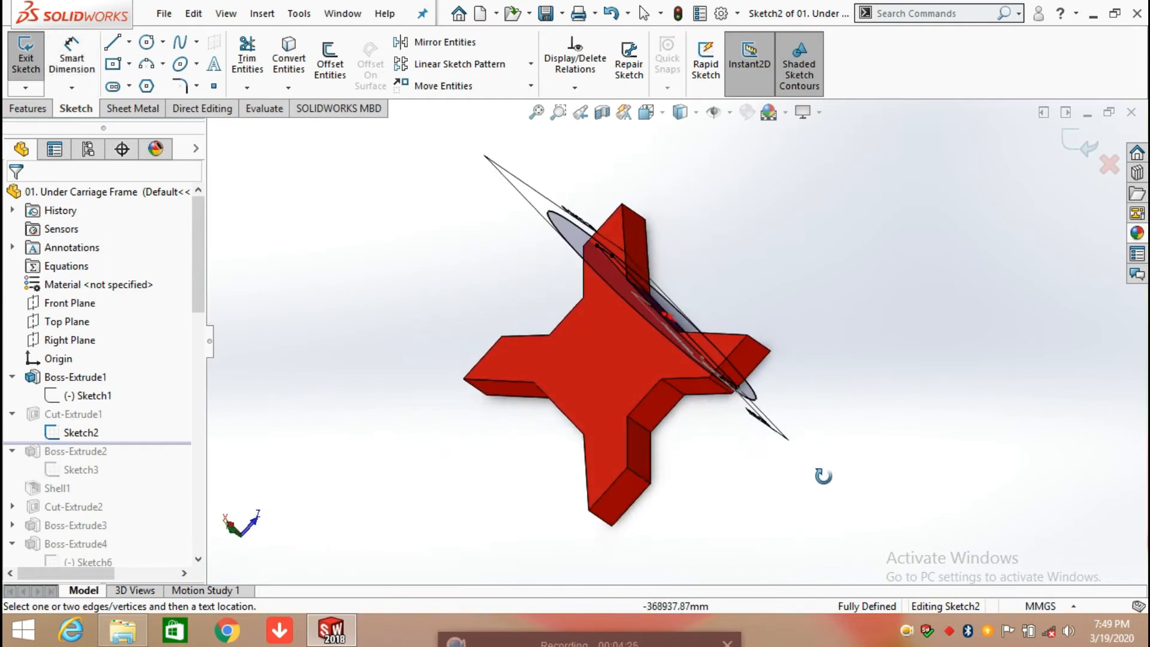
scroll(722, 307, "down", 3)
middle_click_drag(763, 299, 707, 290)
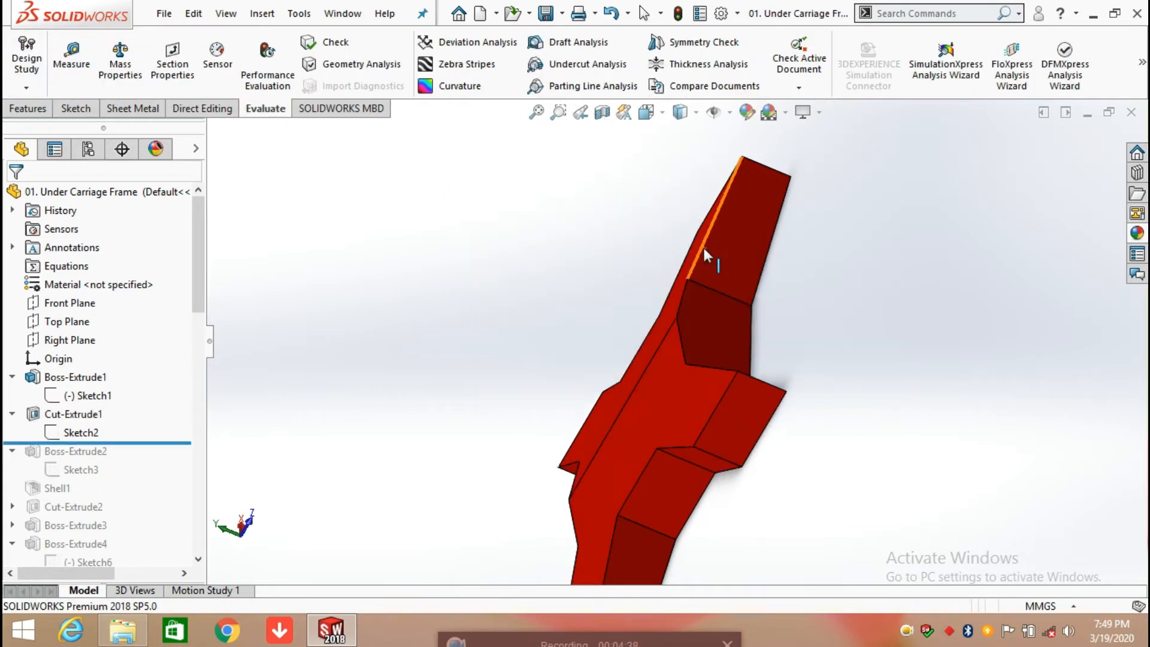
left_click(60, 413)
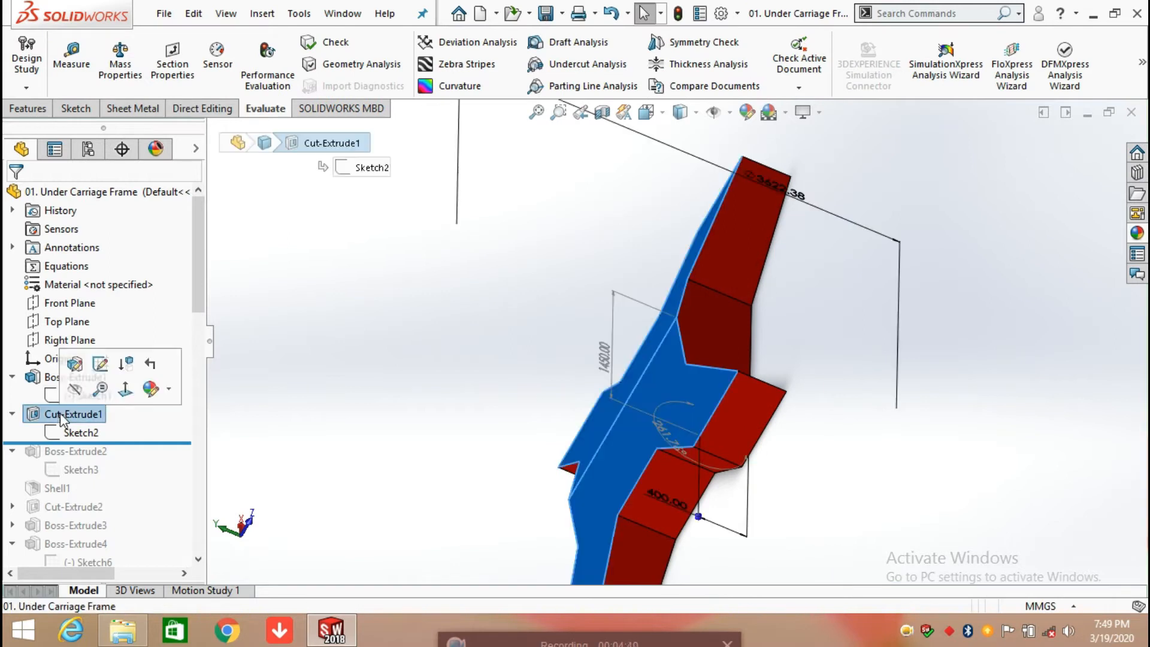
left_click(77, 364)
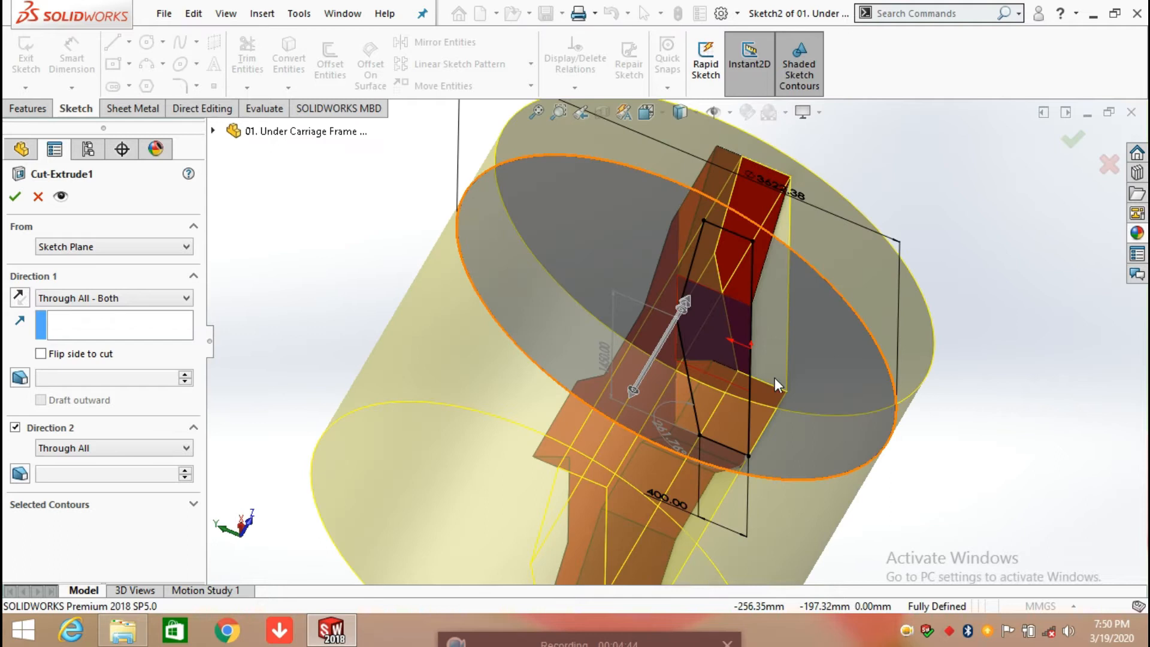
left_click(180, 298)
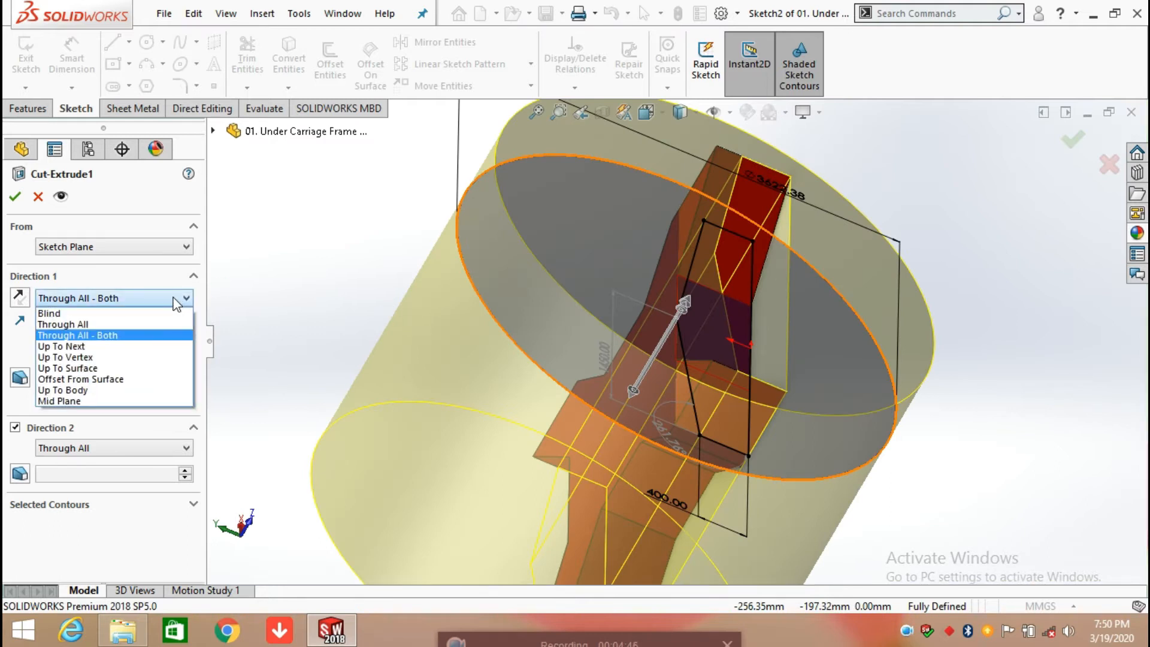
left_click(175, 300)
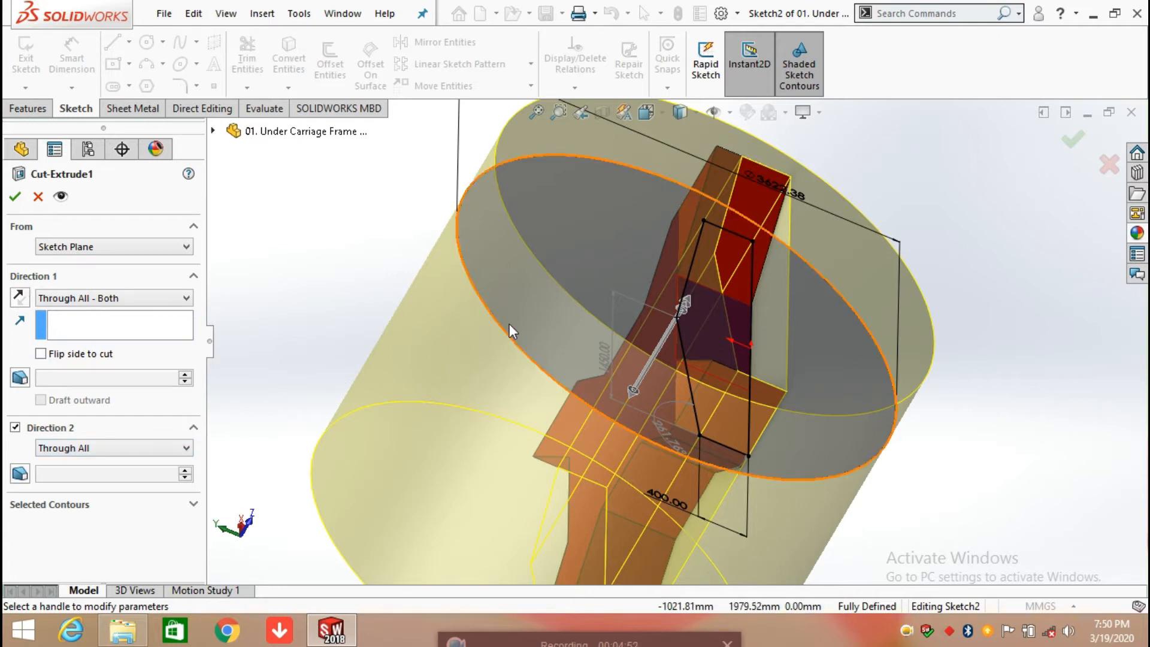
scroll(668, 359, "up", 3)
middle_click_drag(666, 353, 795, 356)
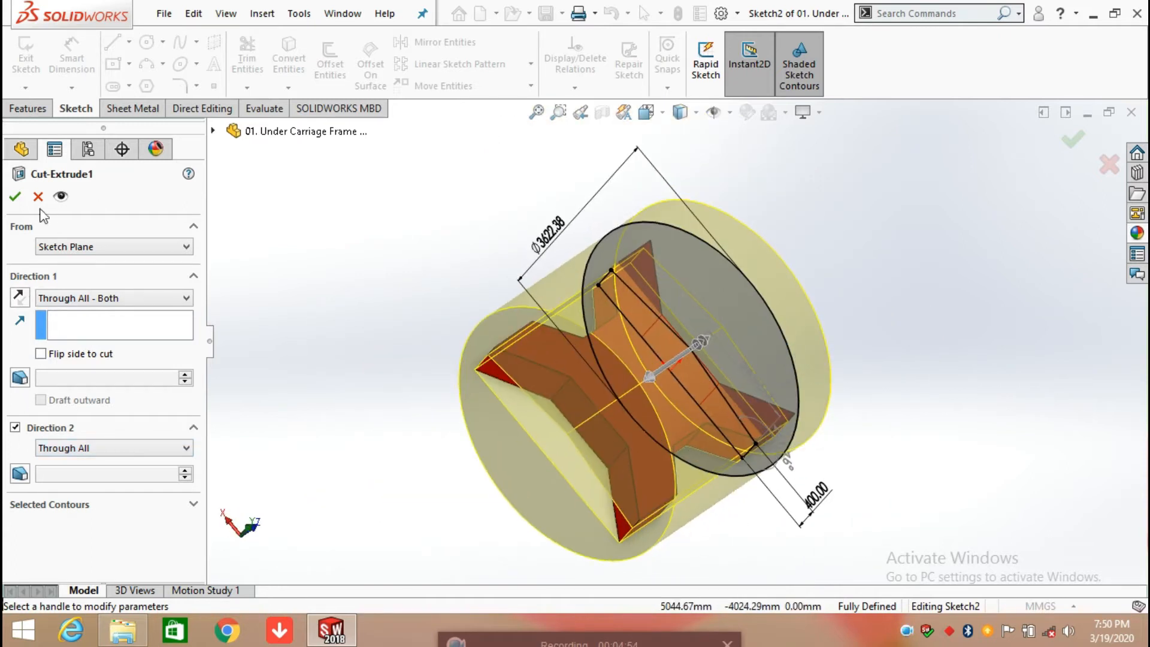
left_click(15, 197)
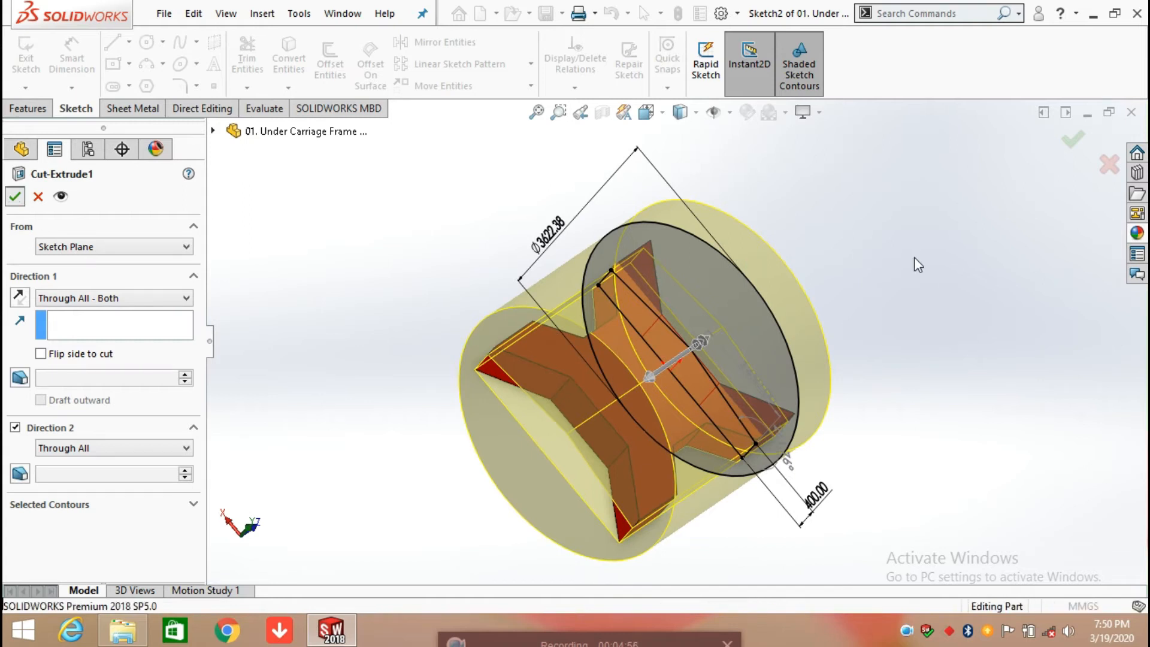
Step: Roll the feature history forward to include Boss-Extrude2 and examine the frame from below
mouse_move(740, 468)
middle_mouse_down()
mouse_move(596, 237)
mouse_move(566, 405)
mouse_move(539, 400)
middle_mouse_up()
left_click_drag(134, 442, 132, 477)
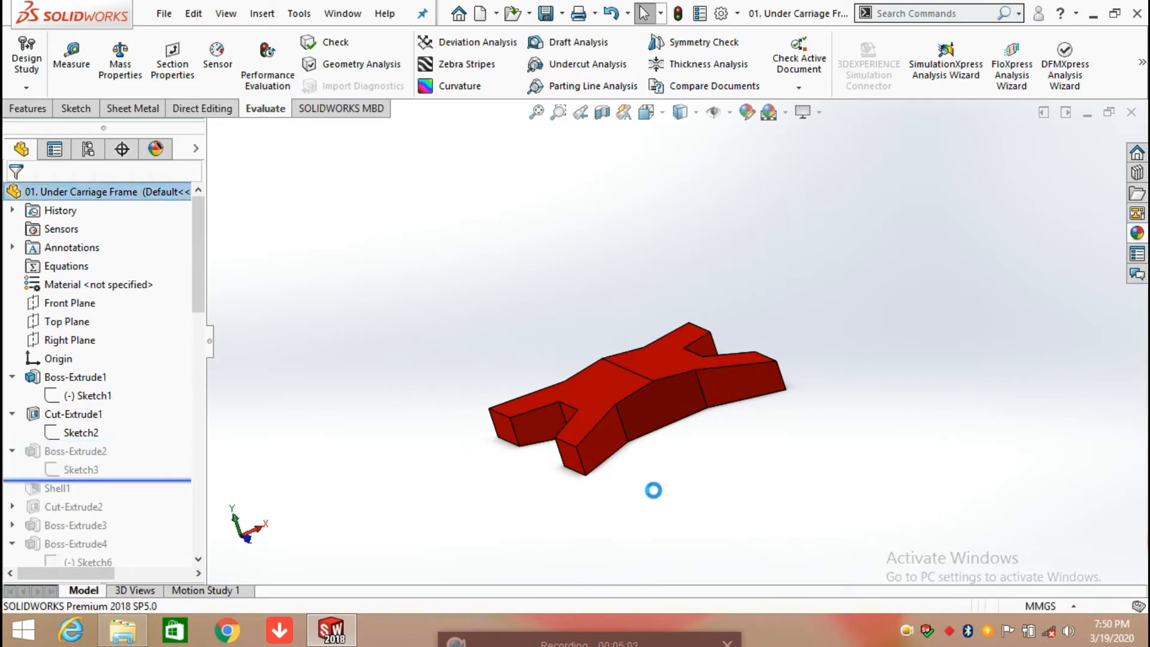
middle_click_drag(700, 462, 673, 321)
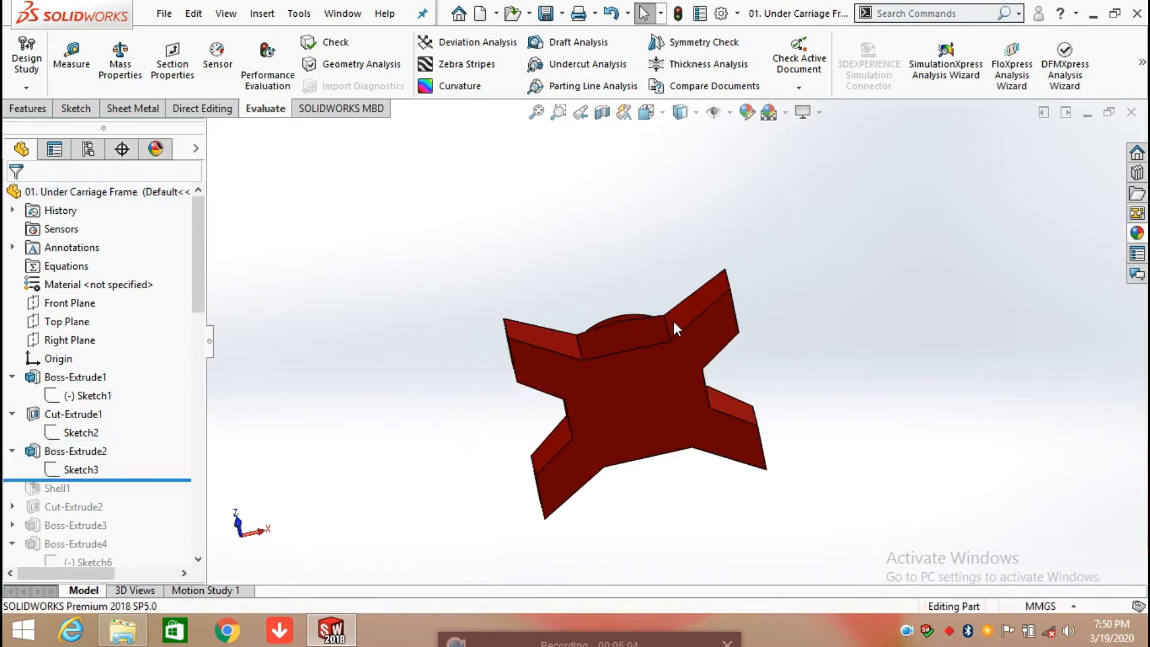
left_click(675, 389)
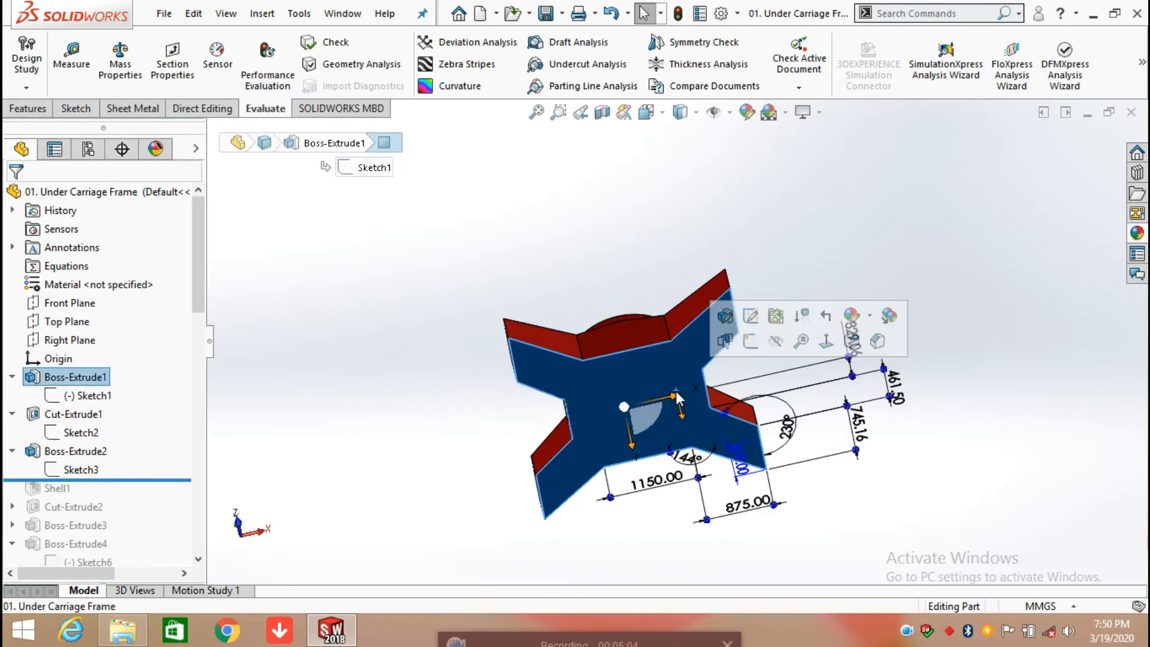
left_click(564, 249)
Step: Open the circular sketch of Boss-Extrude2, examine its circle and diameter dimension, and exit the sketch
left_click(62, 469)
left_click(100, 421)
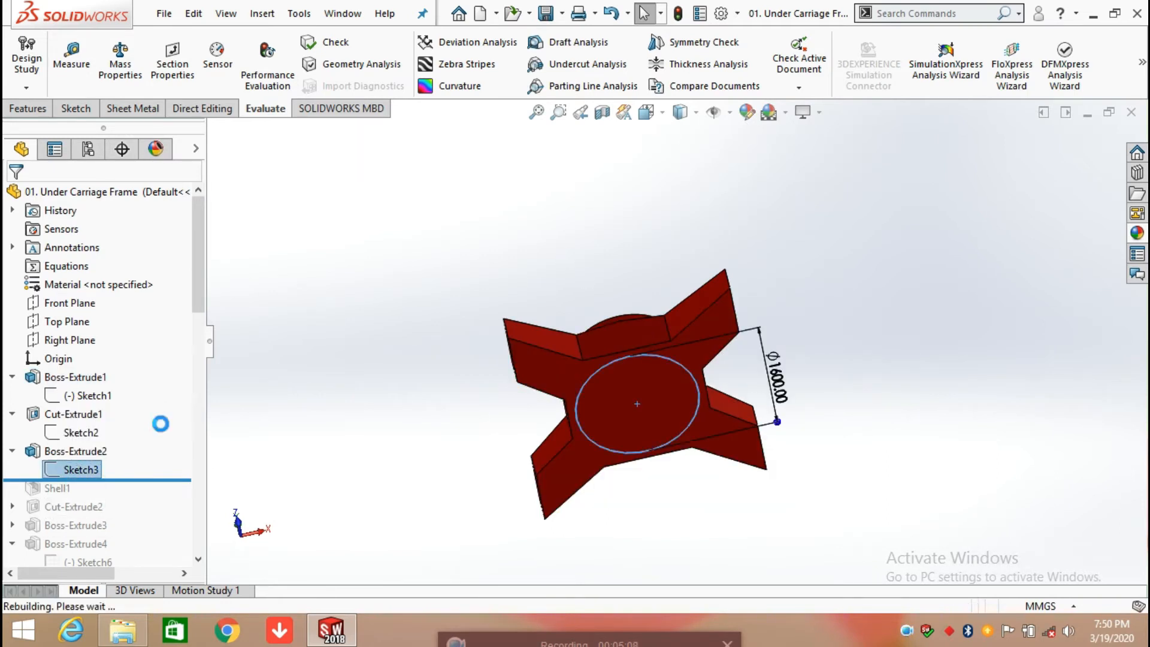
middle_click_drag(698, 529, 714, 425)
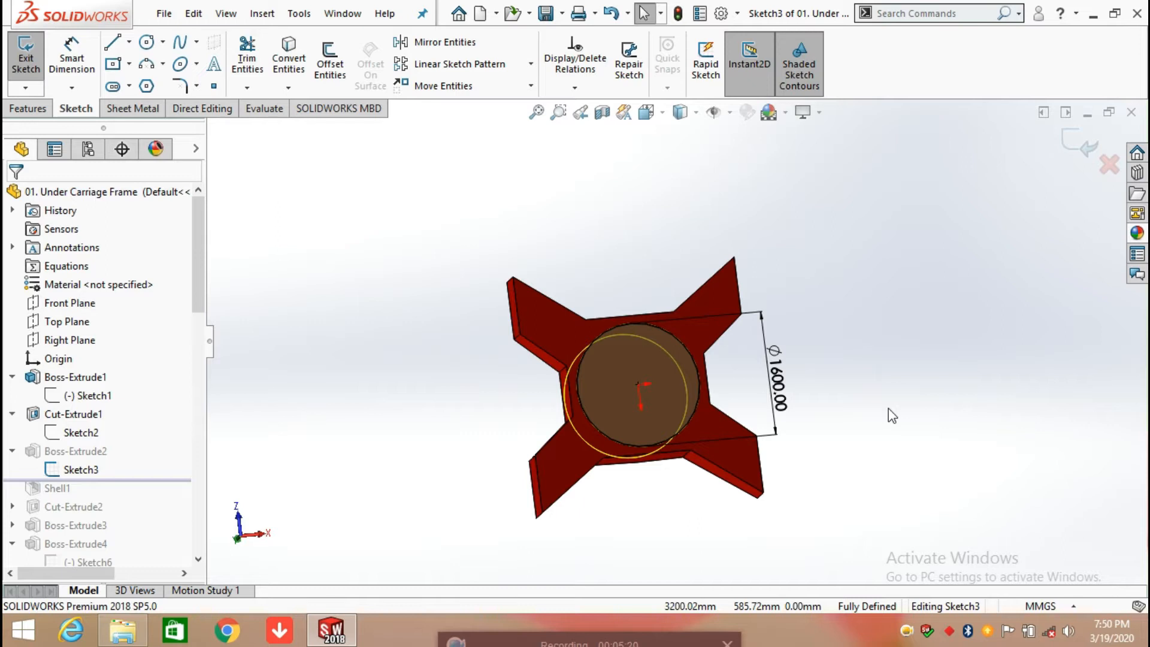
left_click(1085, 157)
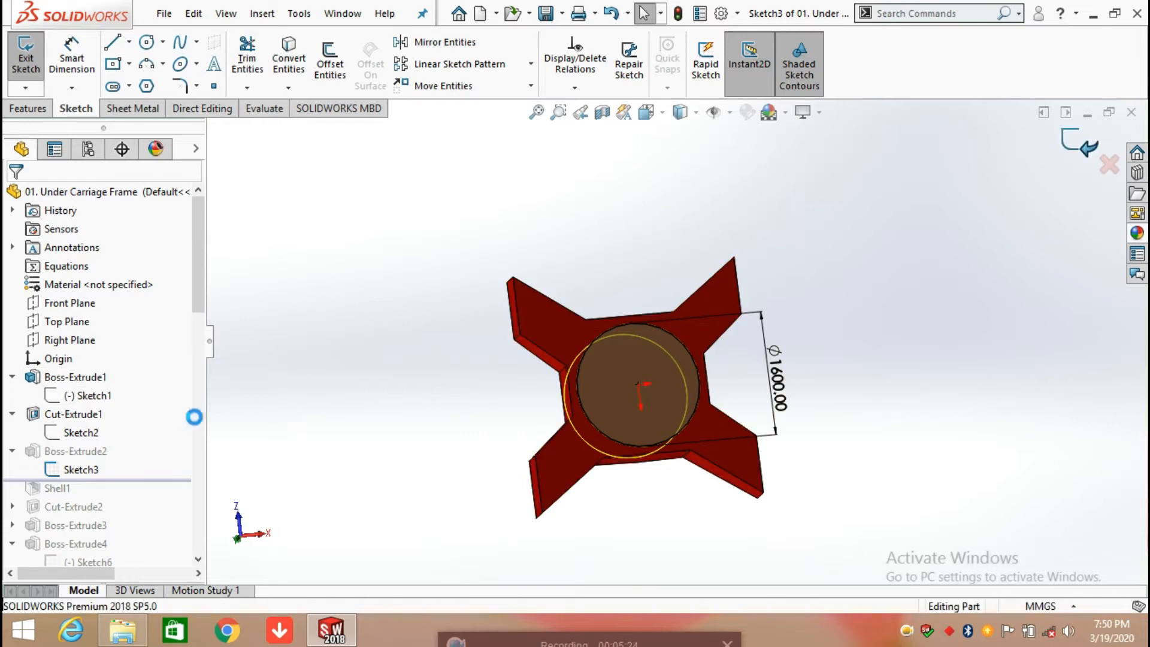
Step: Display the dimensions of Boss-Extrude2 on the model and examine the disc's extrusion depth
left_click(96, 451)
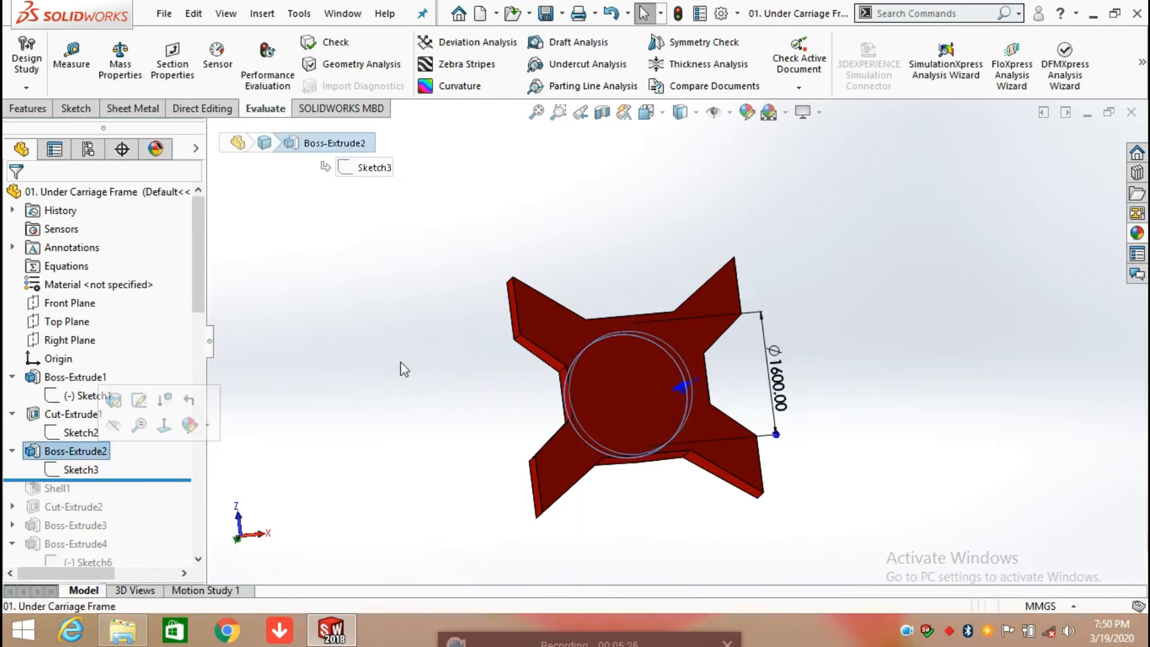
middle_click_drag(413, 377, 617, 488)
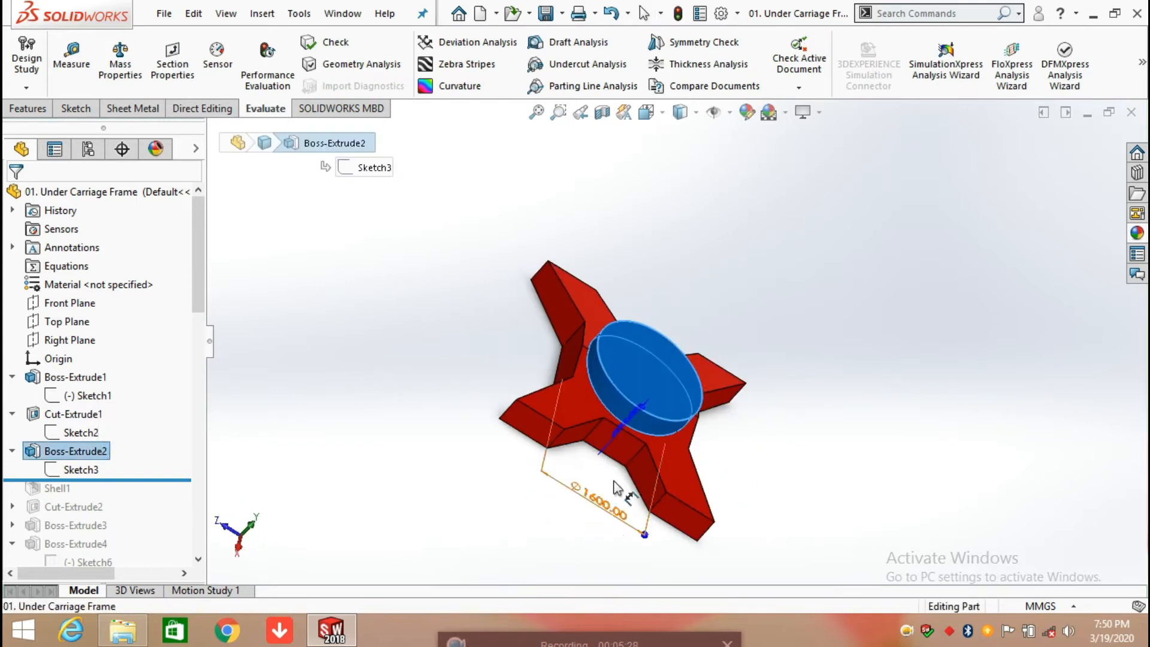
scroll(617, 489, "down", 4)
middle_click_drag(649, 431, 680, 473)
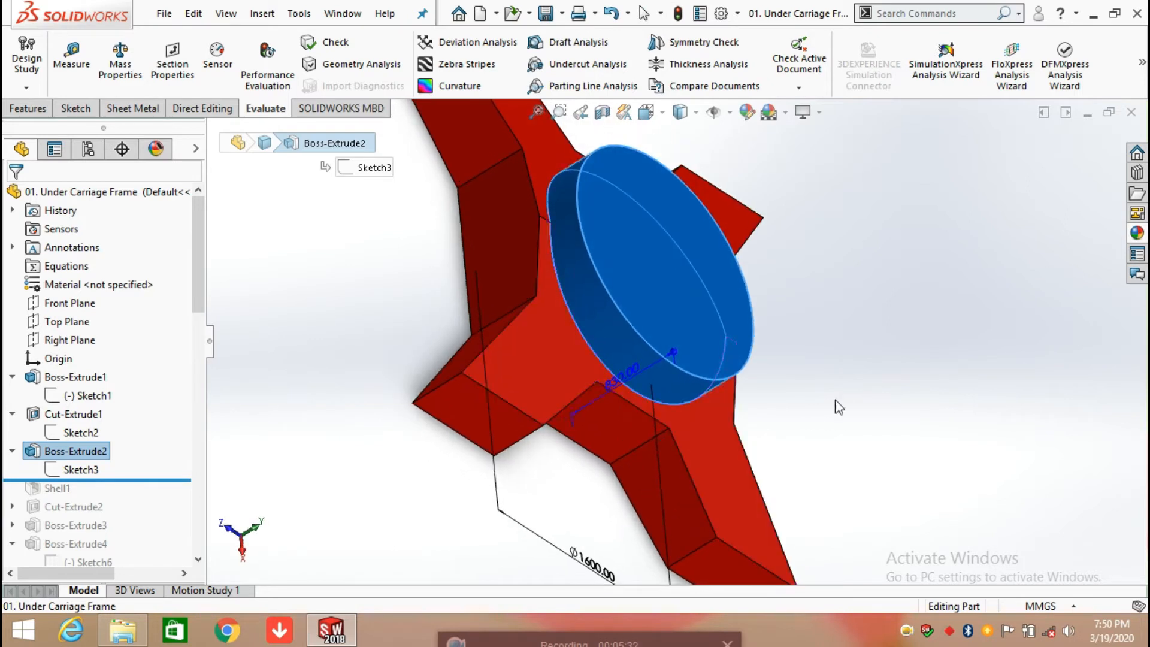
left_click(838, 407)
key("f")
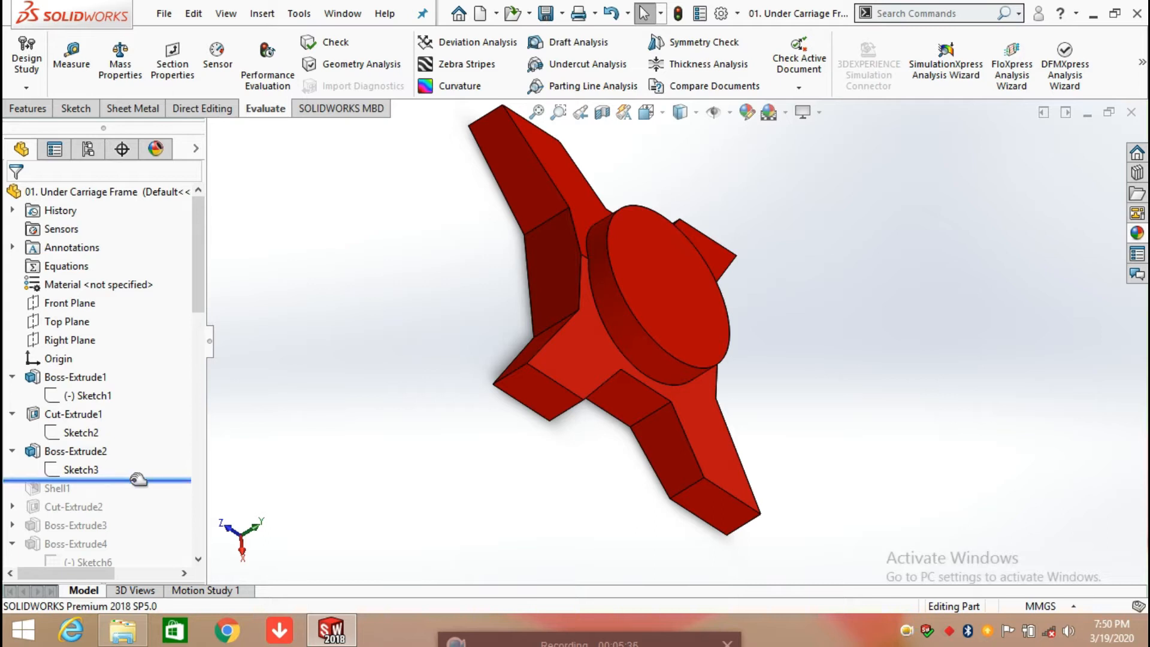
Step: Roll the history forward to include the shell, then review its thickness and removed bottom face with the preview shown and accept it
left_click_drag(138, 480, 129, 496)
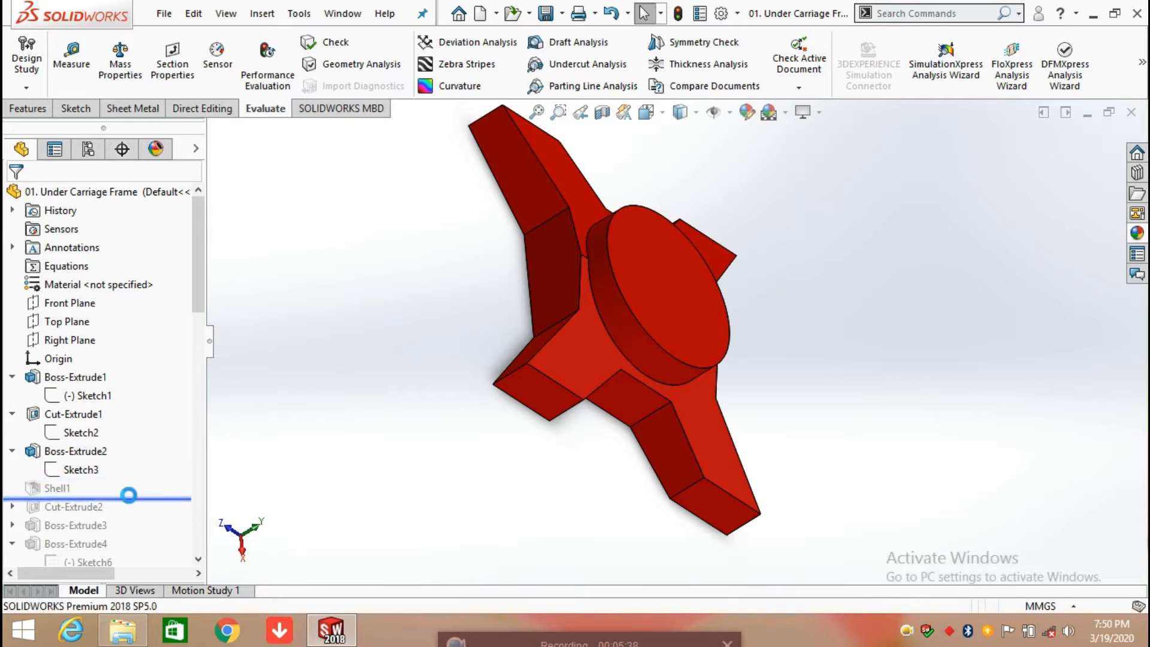
left_click(60, 488)
left_click(84, 440)
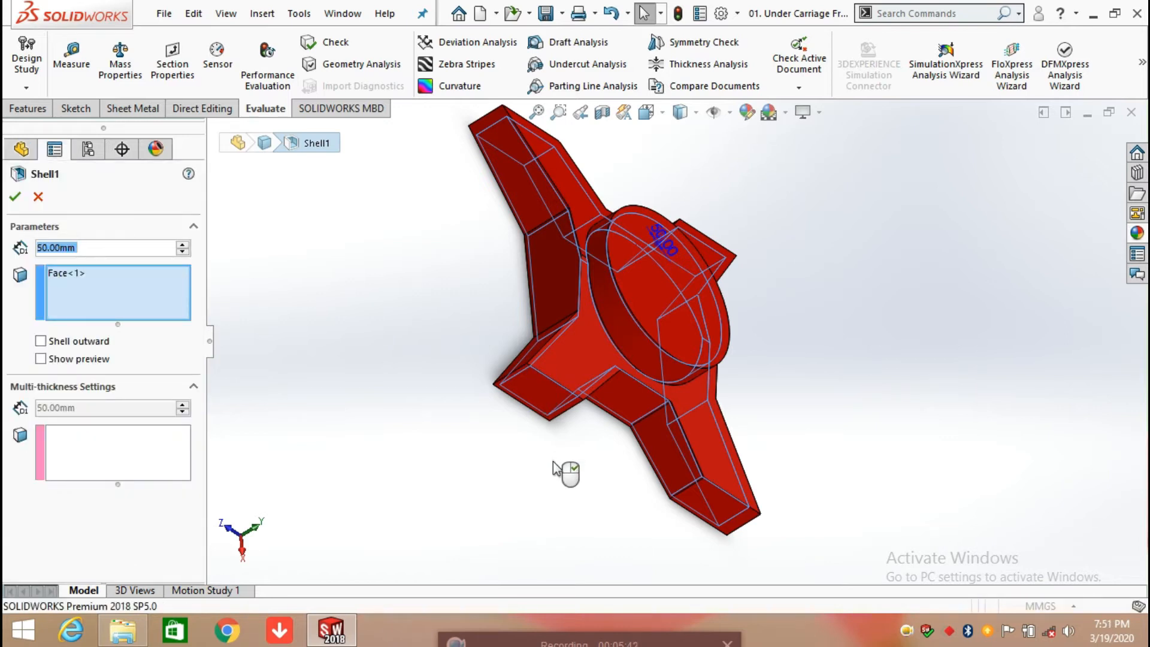
middle_click_drag(559, 479, 699, 264)
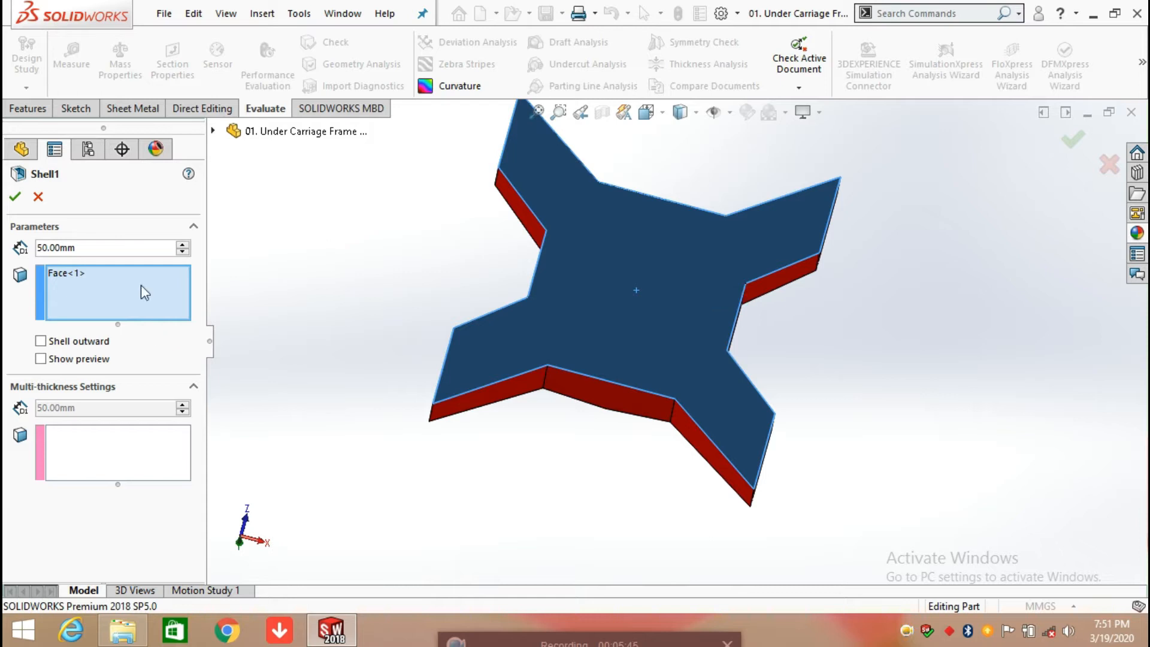
middle_click_drag(699, 296, 801, 478)
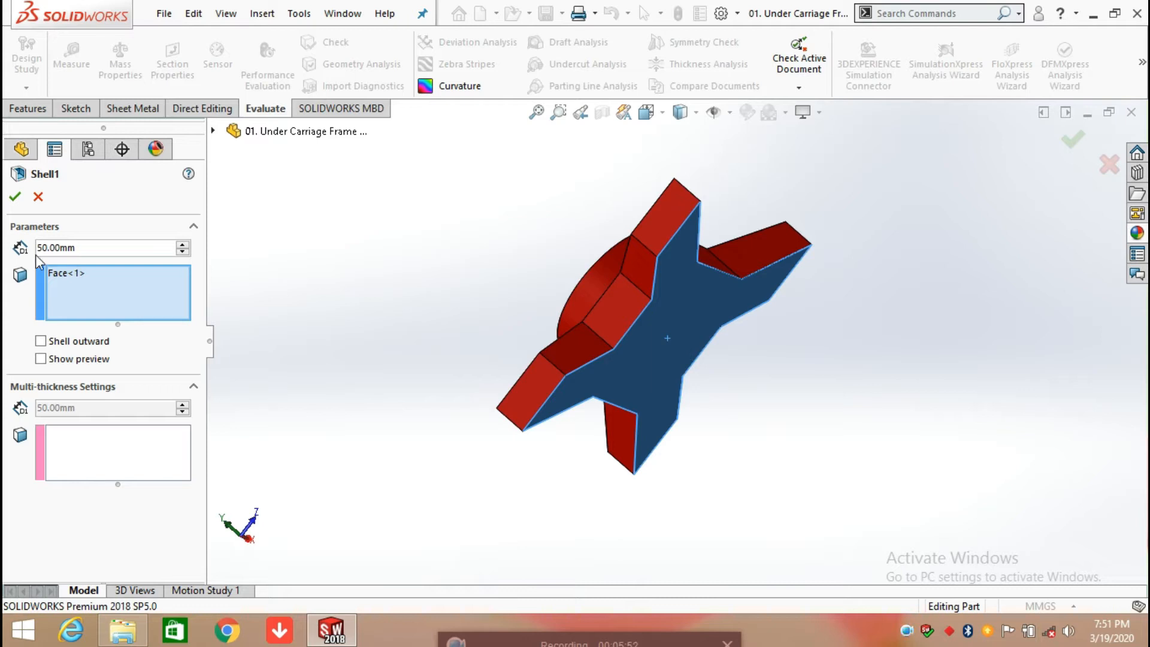
left_click(41, 359)
middle_click_drag(671, 410, 659, 302)
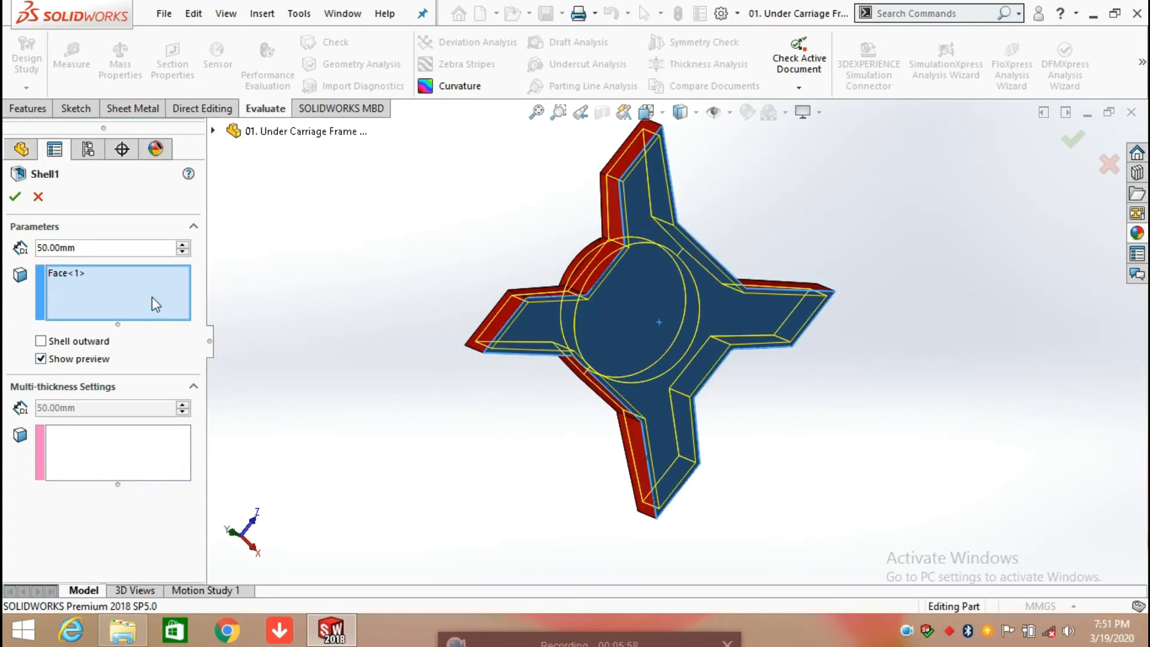
left_click(15, 196)
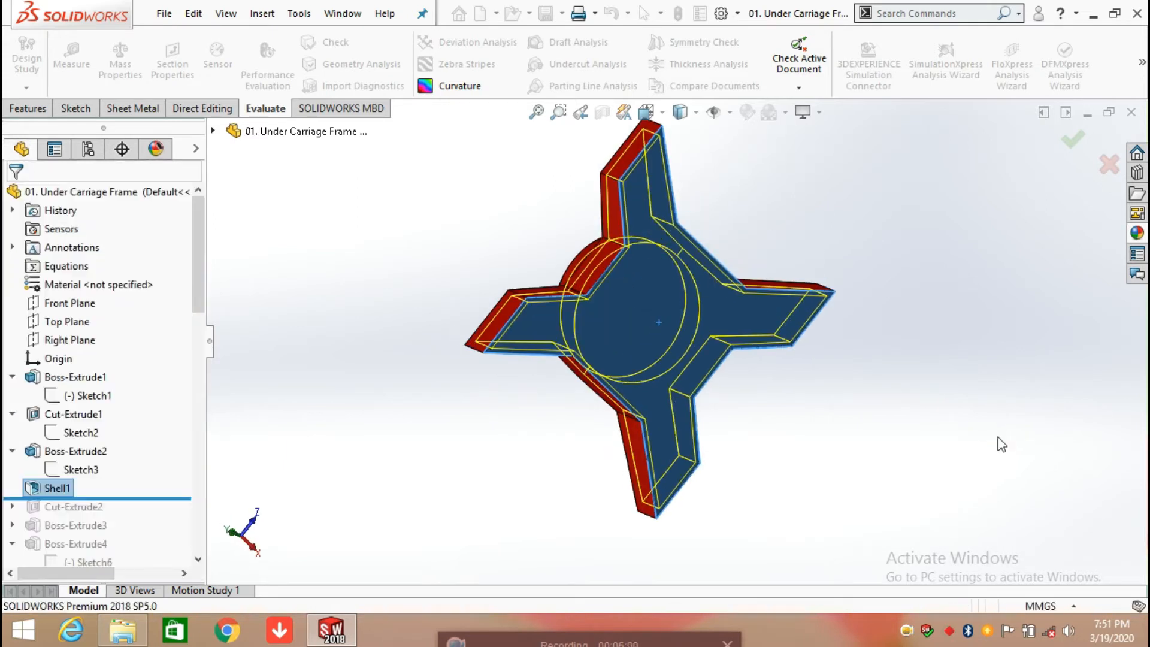
Step: Roll the history forward to include Cut-Extrude2 and show the diameter dimension of its centre hole sketch
middle_click_drag(863, 466, 773, 422)
left_click_drag(123, 497, 372, 455)
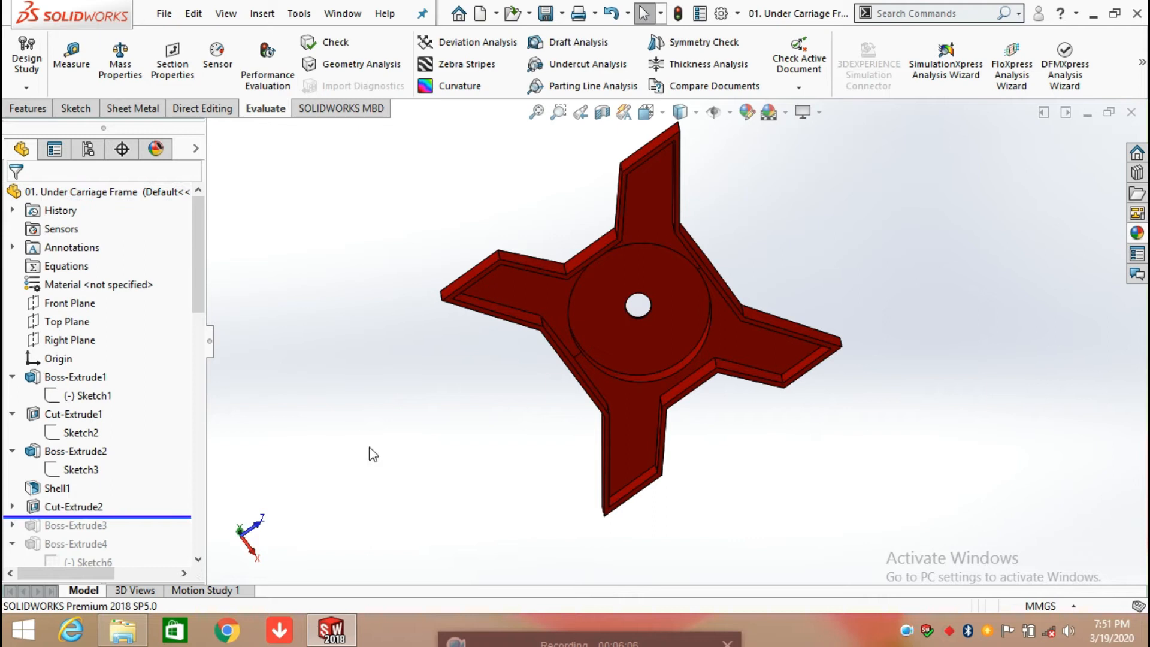
left_click(12, 507)
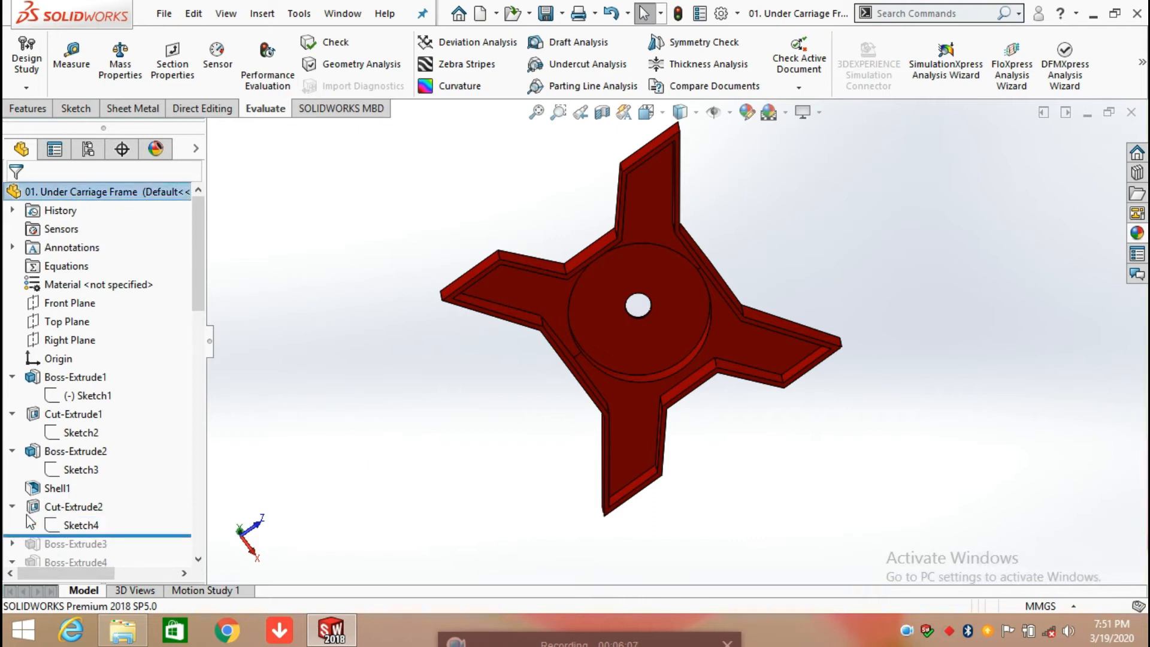
left_click(66, 527)
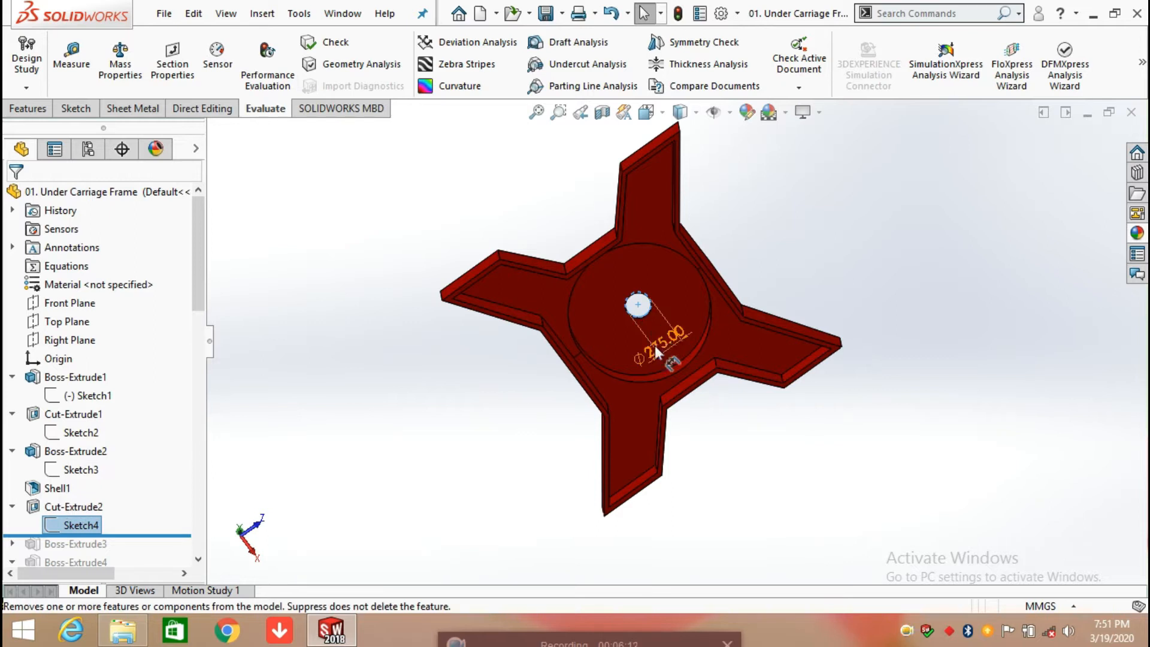
mouse_move(733, 422)
middle_mouse_down()
mouse_move(816, 510)
mouse_move(887, 537)
middle_mouse_up()
left_click(1004, 315)
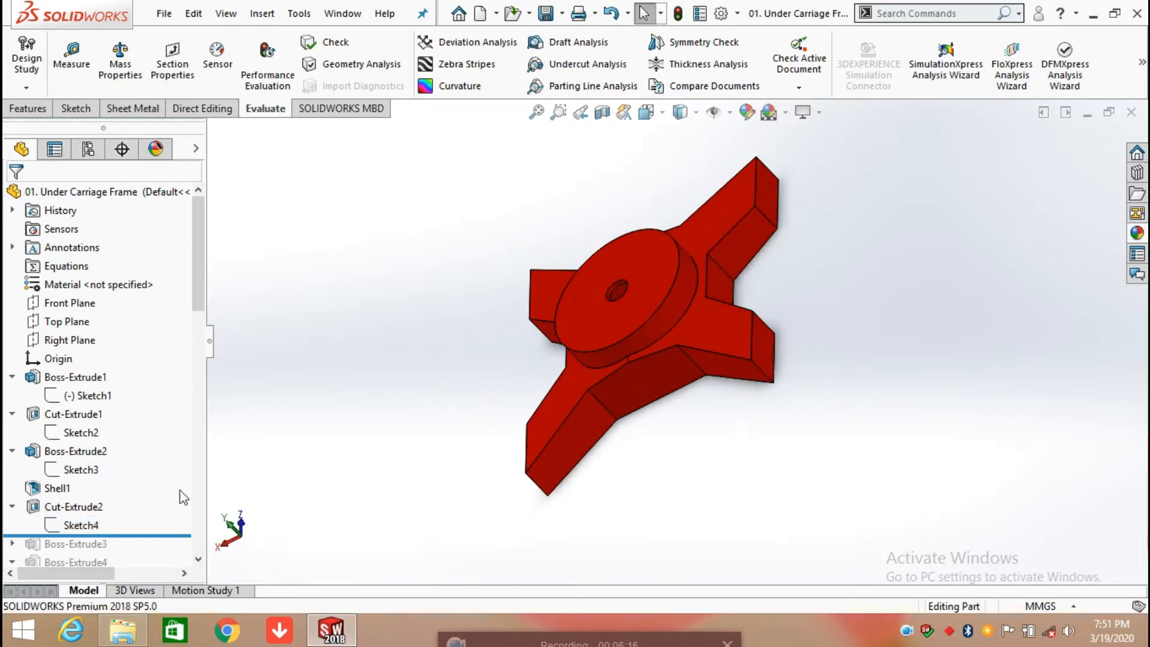
Step: Roll the history forward to include Boss-Extrude3 and open its ring sketch for editing
scroll(150, 526, "down", 2)
left_click_drag(143, 424, 136, 442)
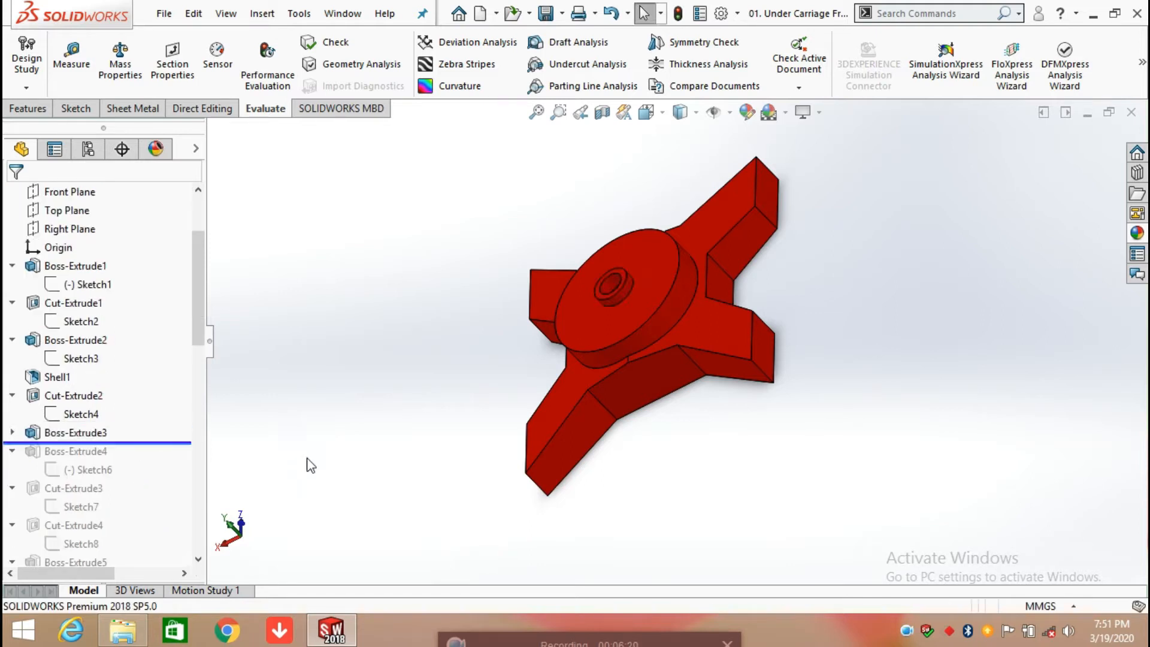
left_click(12, 432)
left_click(80, 451)
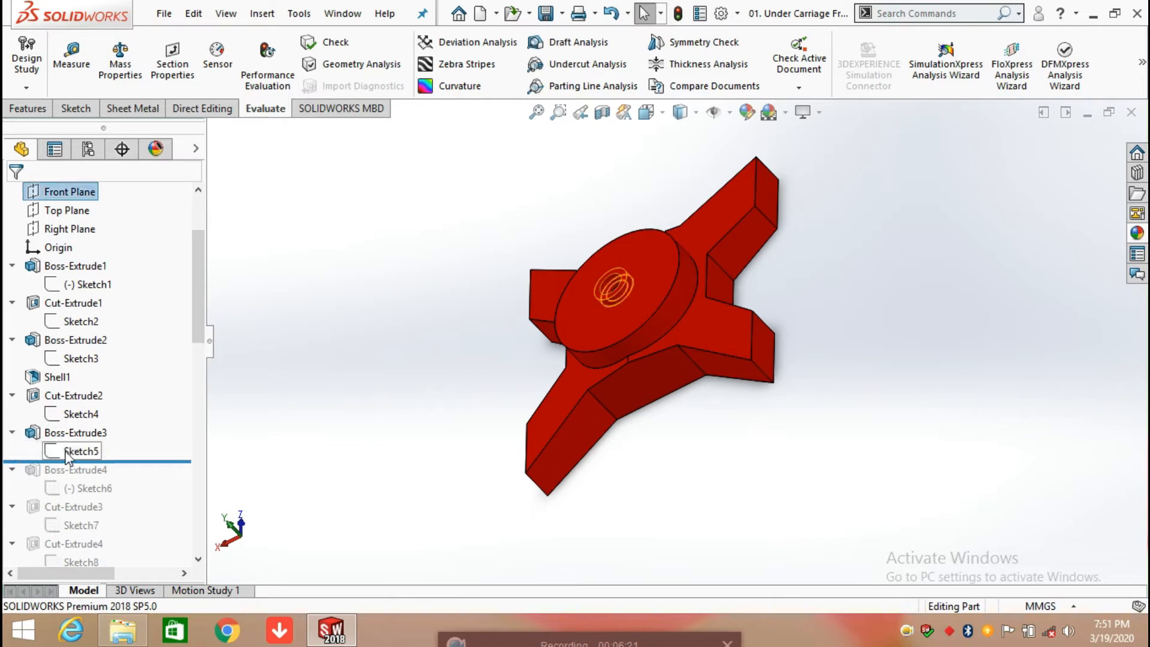
left_click(80, 396)
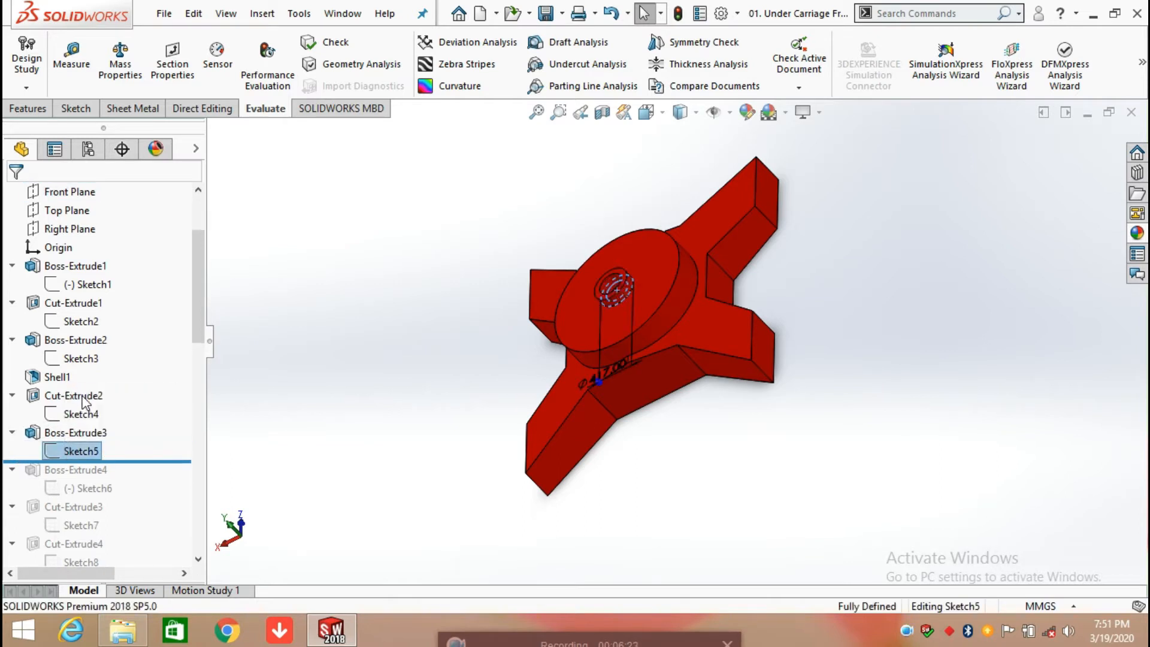
Step: View the ring sketch straight on and move its outer diameter dimension text clear of the frame, beyond the lower right arm
key("space")
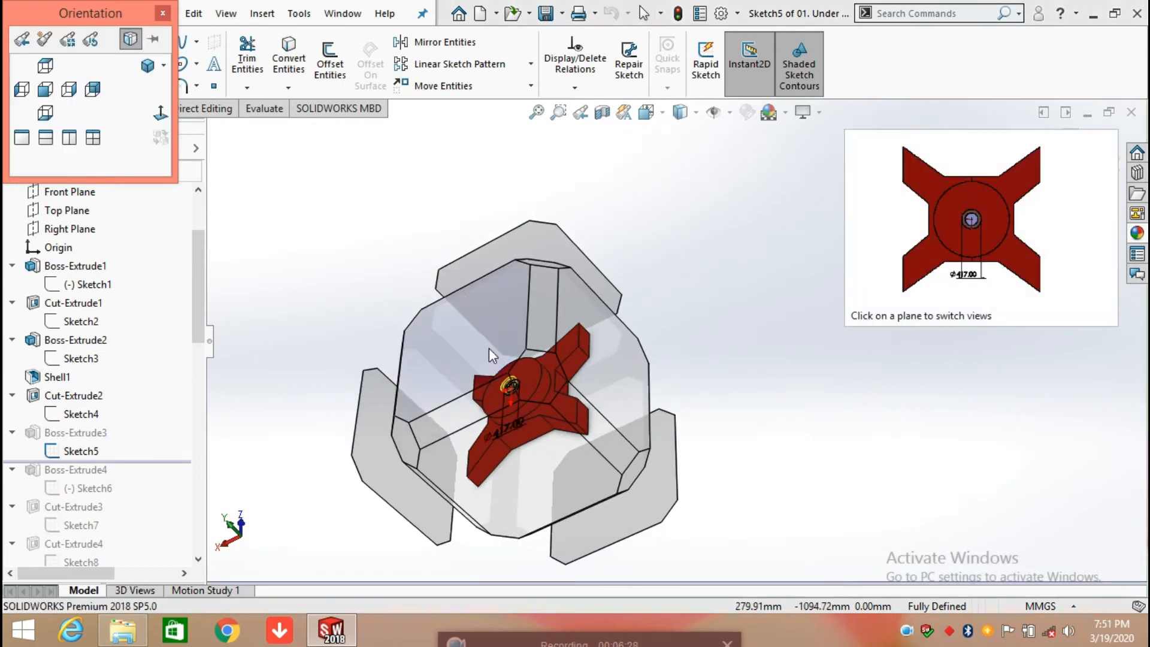
left_click(489, 347)
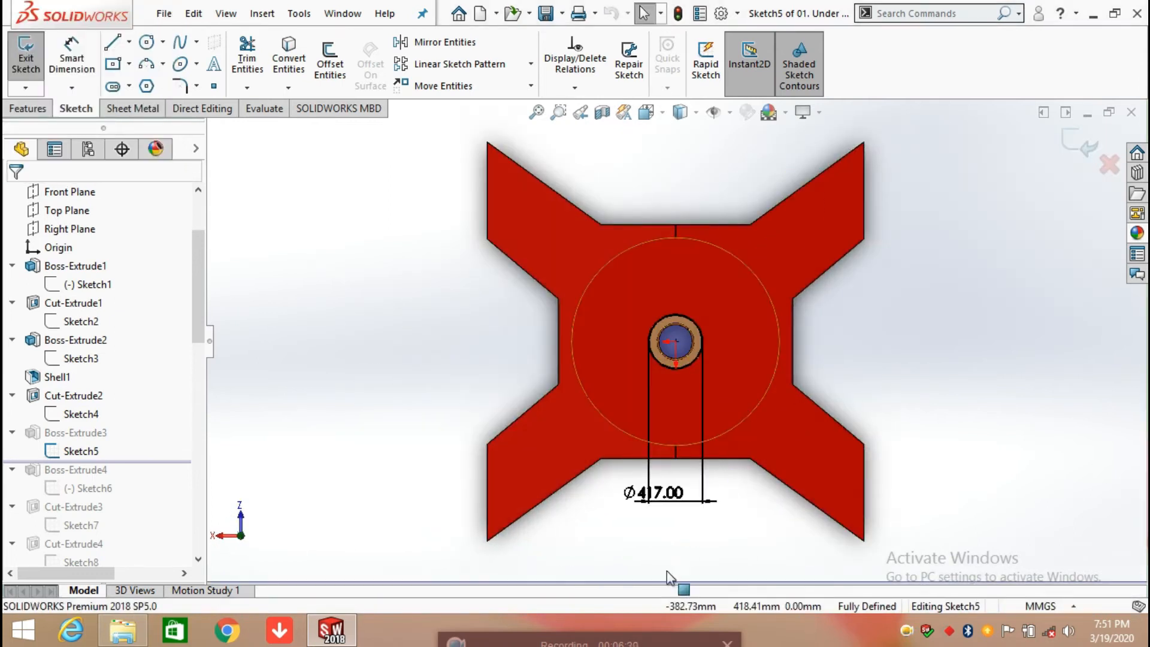
left_click_drag(666, 499, 933, 507)
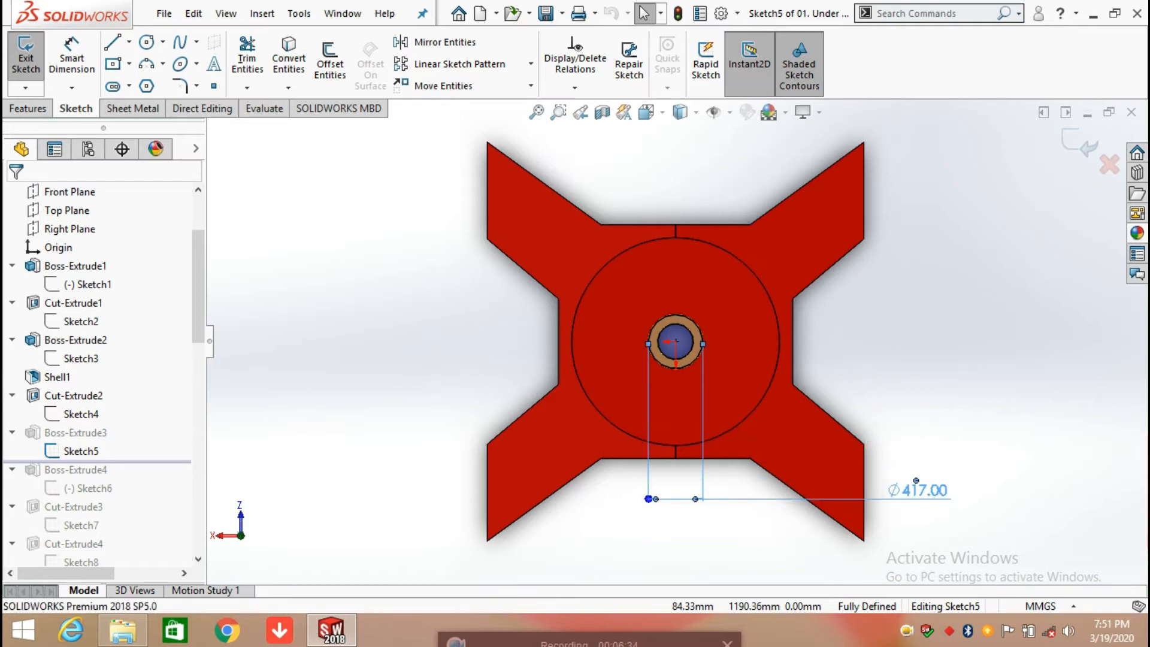
Step: Add a driven diameter dimension to the inner circle of the ring sketch and exit the sketch
left_click(72, 66)
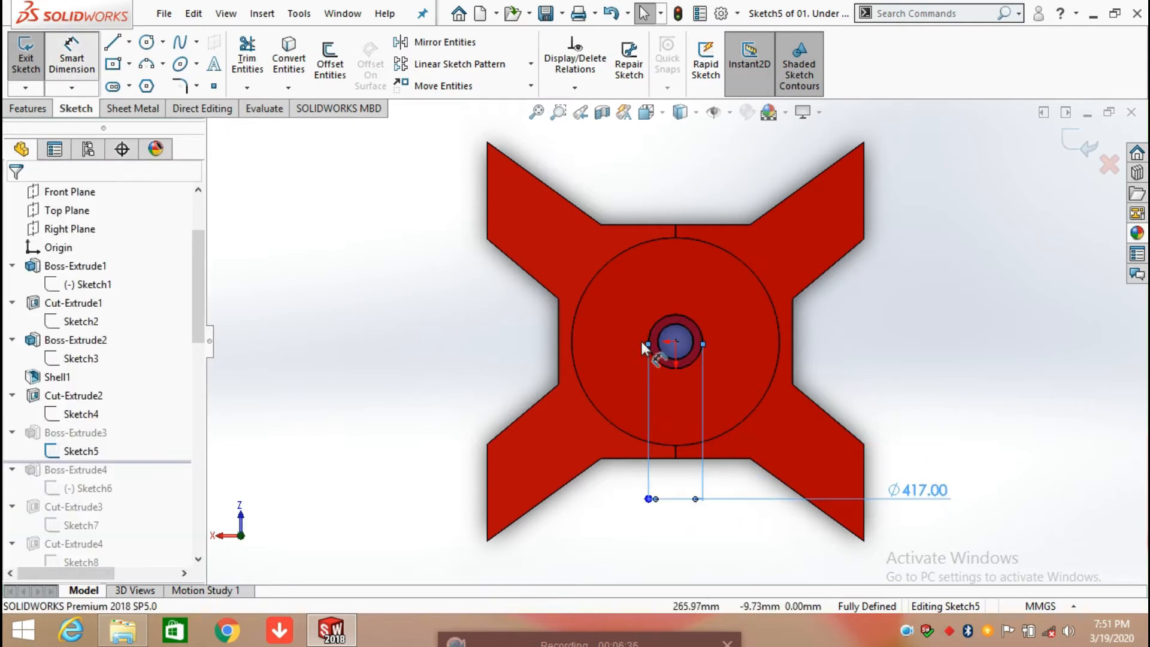
left_click(688, 357)
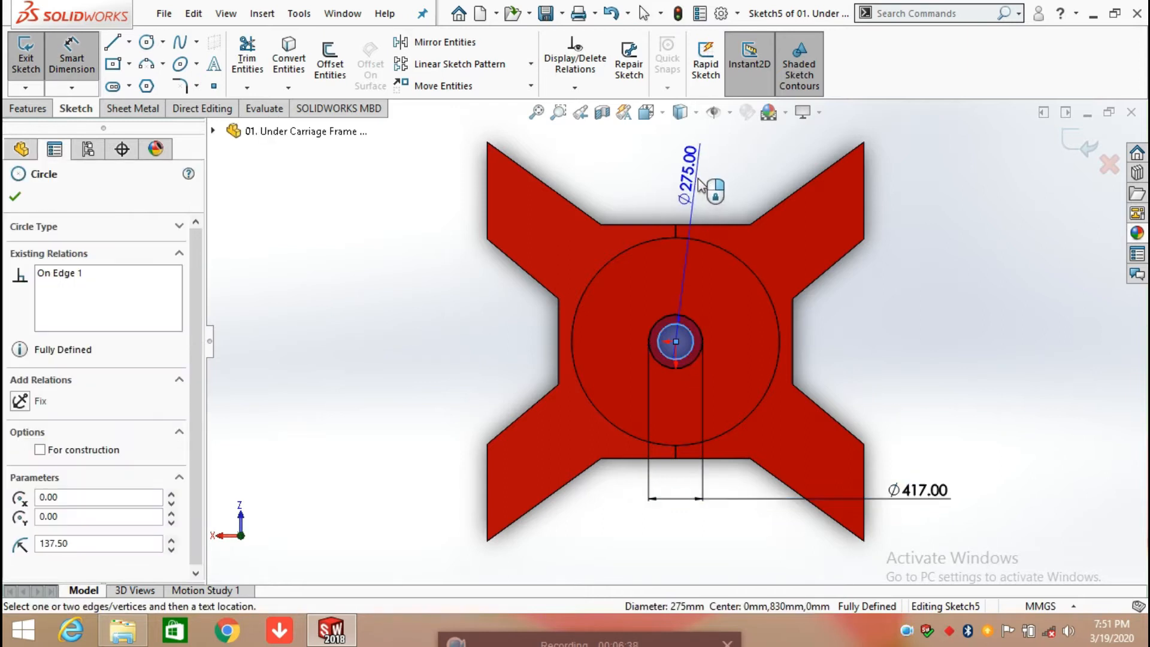
left_click(744, 183)
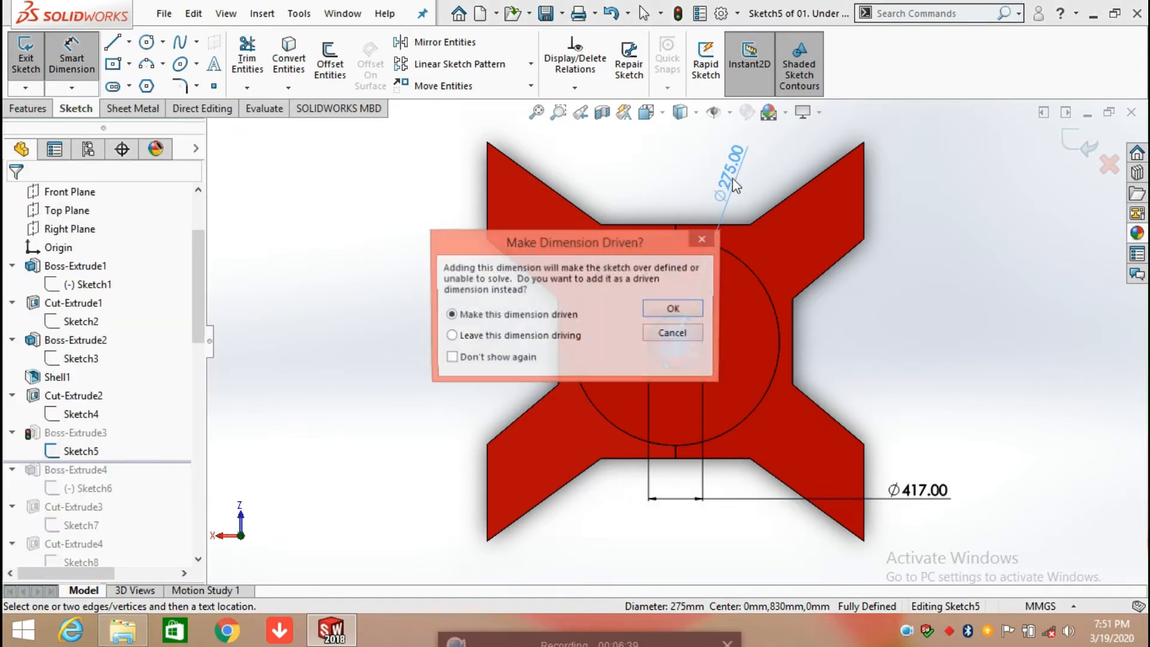
left_click(675, 309)
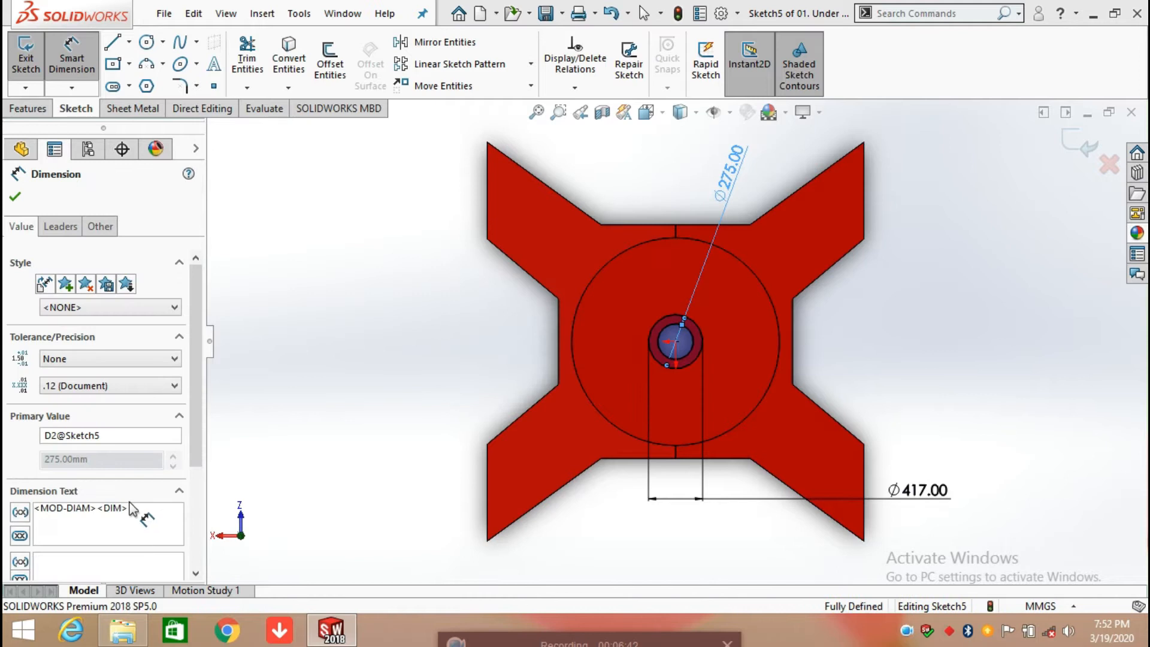
left_click(20, 210)
left_click(72, 447)
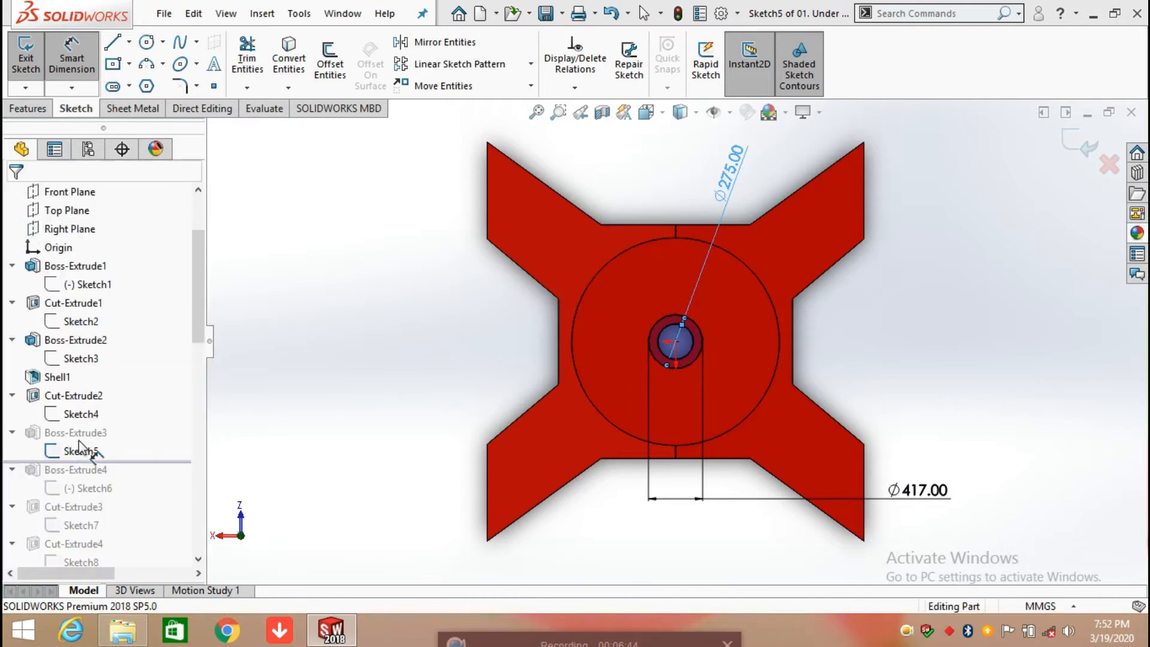
Step: Show the dimensions of Boss-Extrude3 on the model and examine the ring's extrusion height up close
left_click(76, 433)
middle_click_drag(723, 436, 749, 223)
scroll(661, 294, "down", 6)
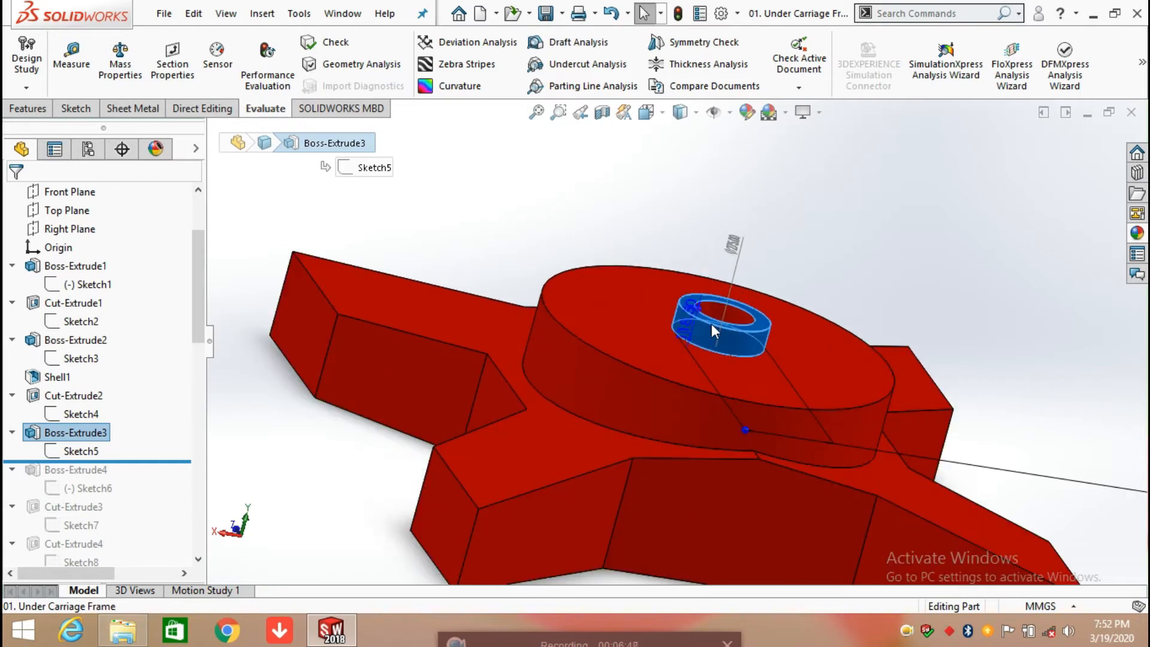
left_click_drag(656, 332, 521, 203)
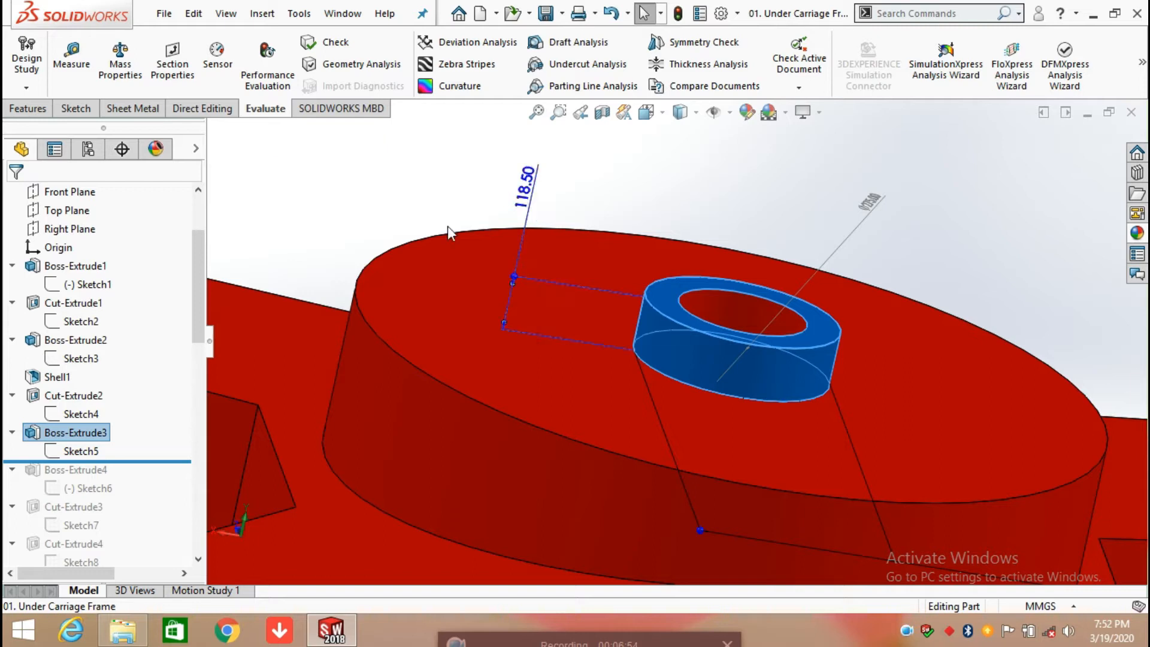
left_click(939, 227)
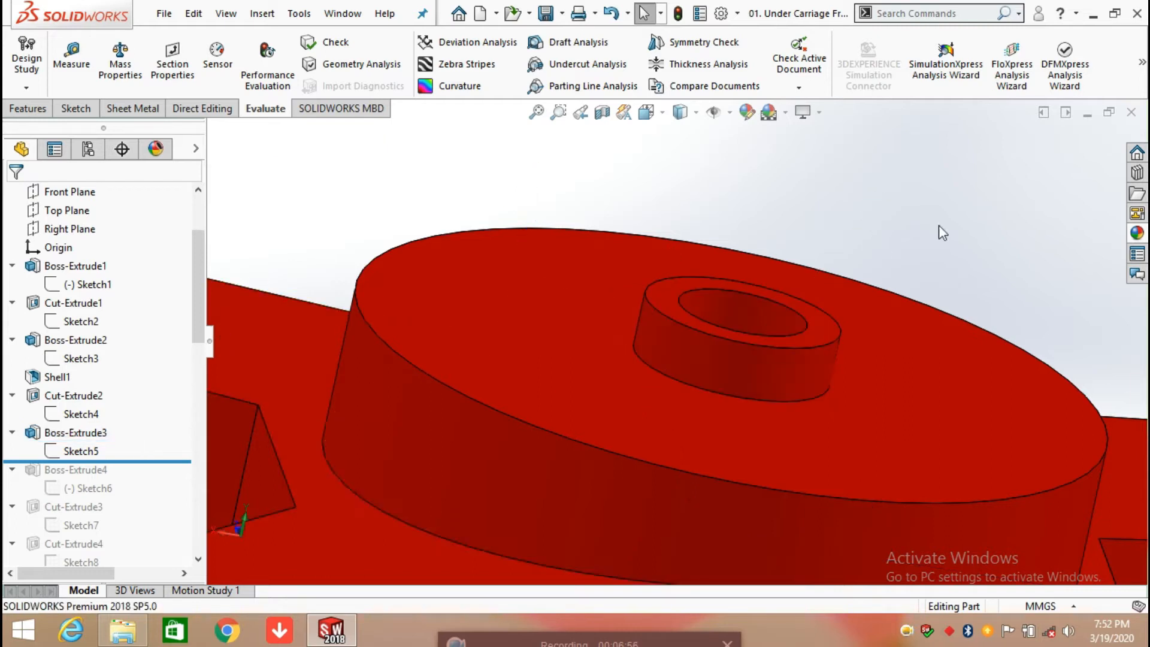
Step: Roll the history forward to include Boss-Extrude4 and open its side beam profile sketch for editing
left_click_drag(157, 466, 146, 497)
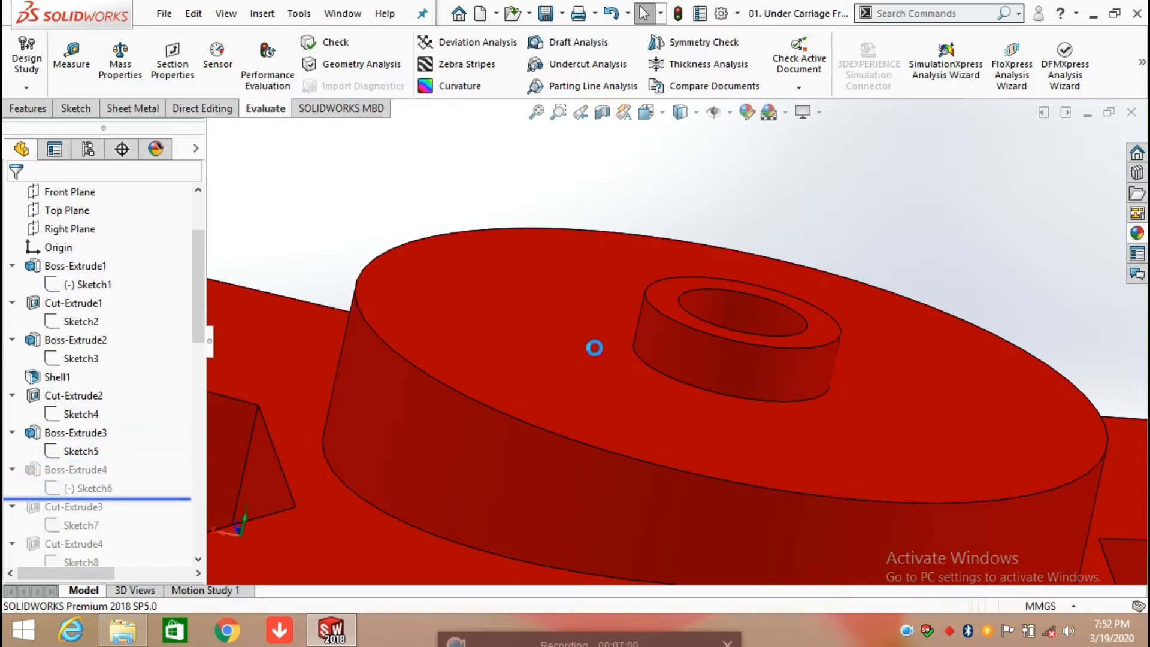
scroll(594, 347, "up", 1)
scroll(648, 380, "up", 3)
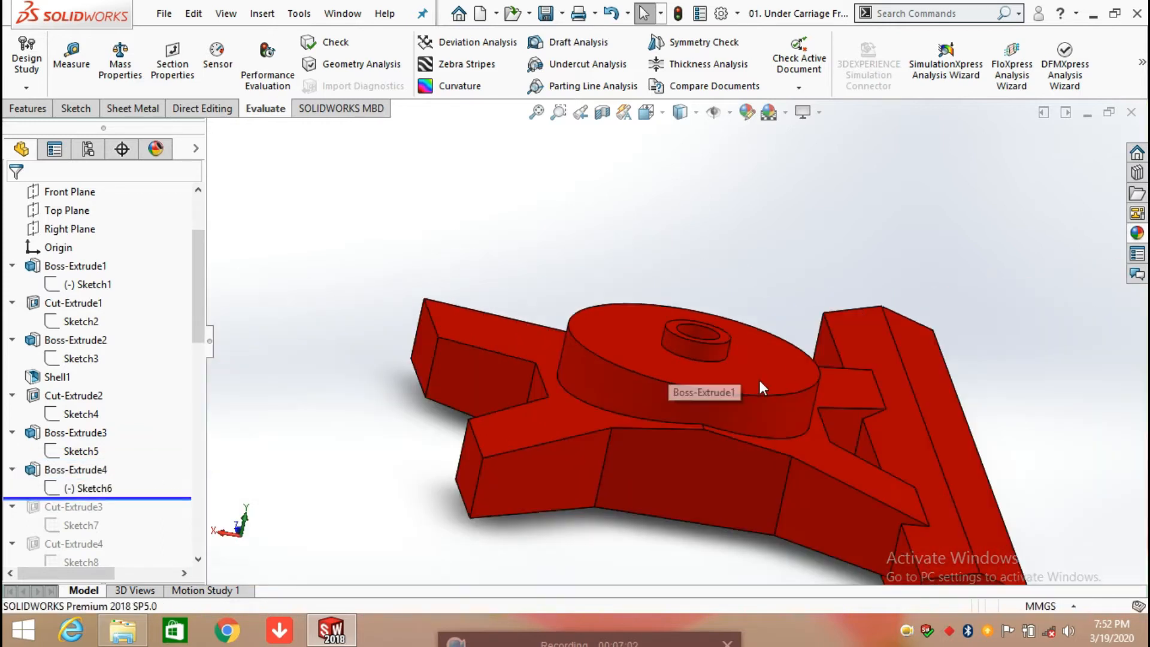
left_click(57, 493)
left_click(77, 446)
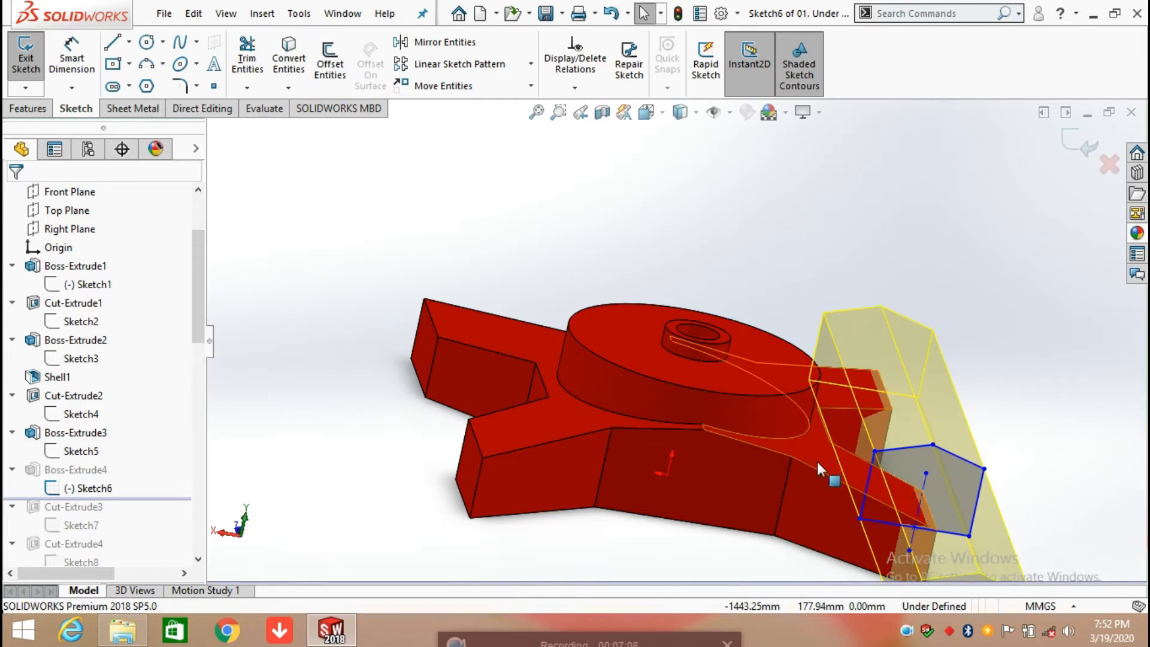
Step: Dimension the horizontal distance from the upper end of the beam profile's centreline to the origin
middle_click_drag(830, 467, 769, 554)
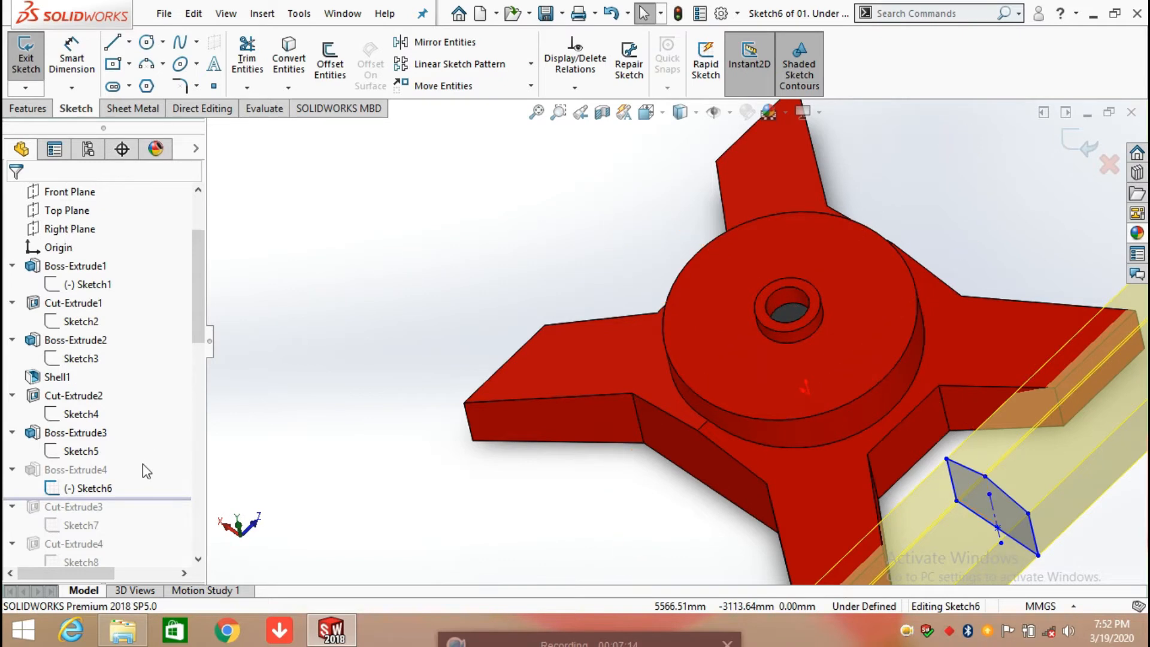
key("space")
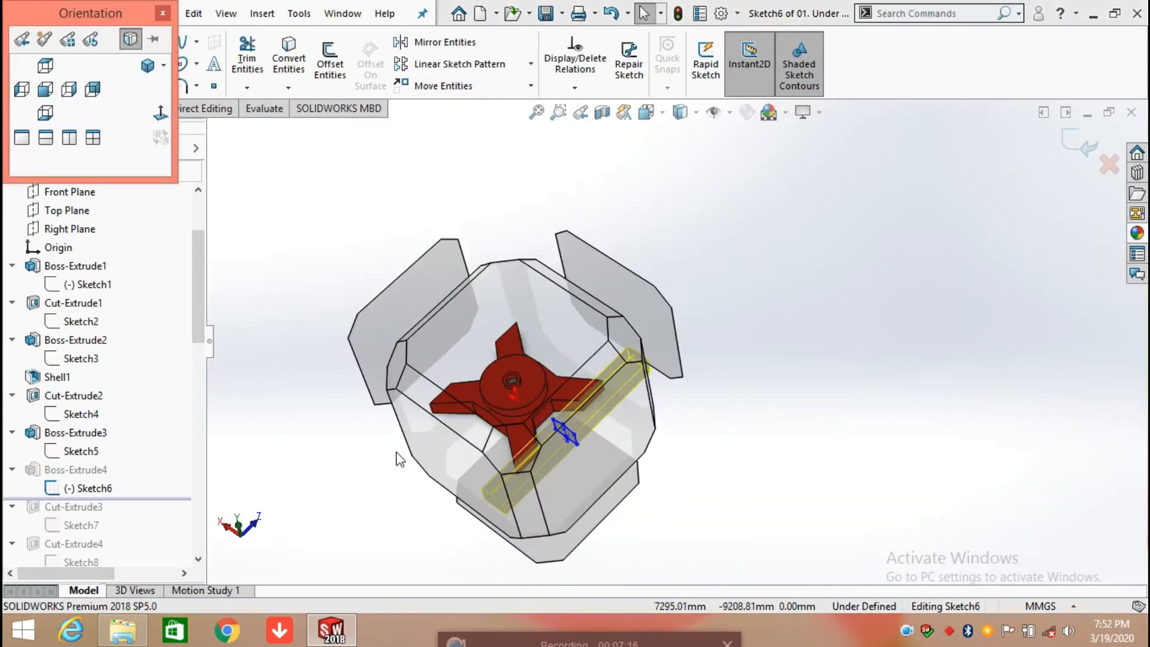
left_click(447, 439)
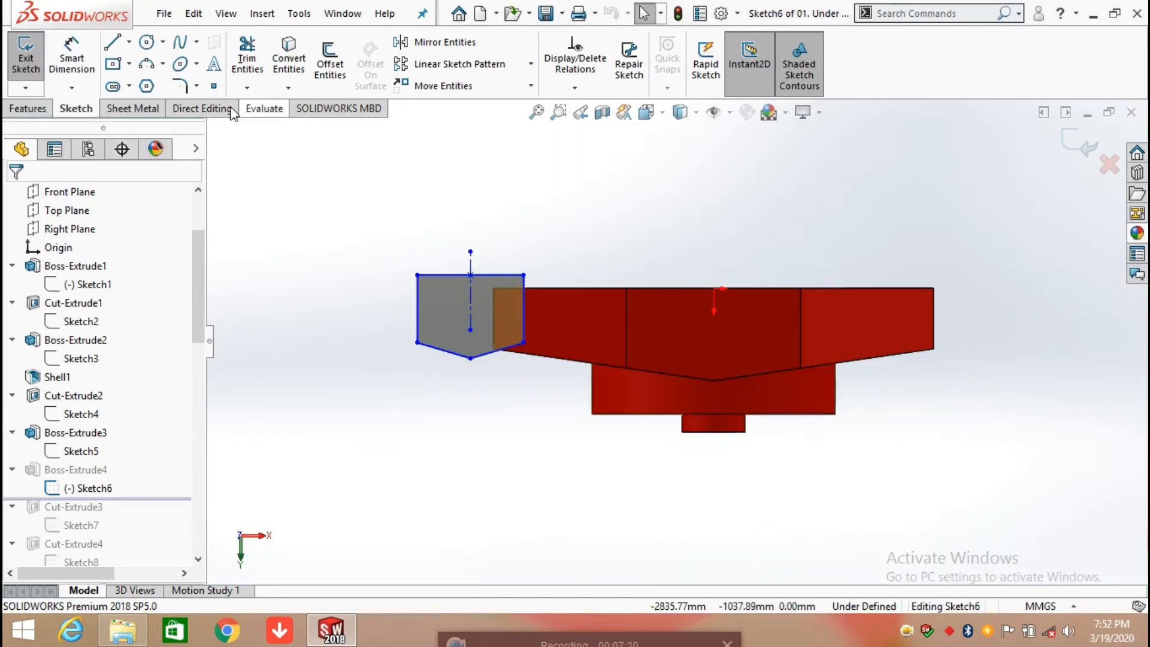
left_click(90, 59)
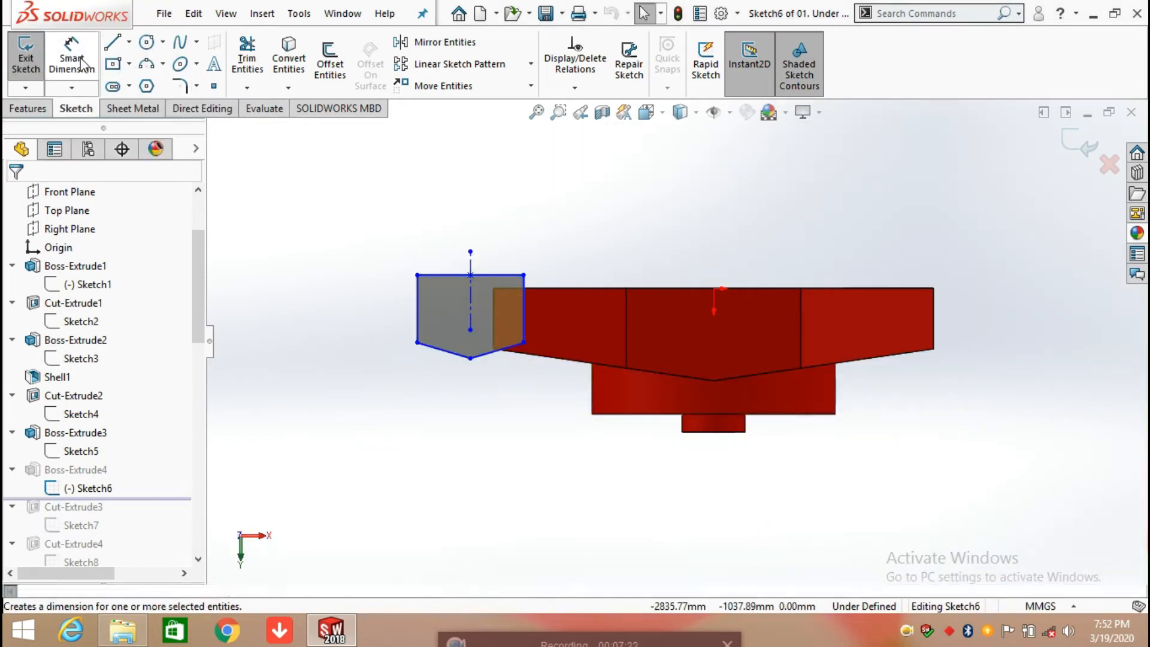
left_click(470, 252)
left_click(714, 288)
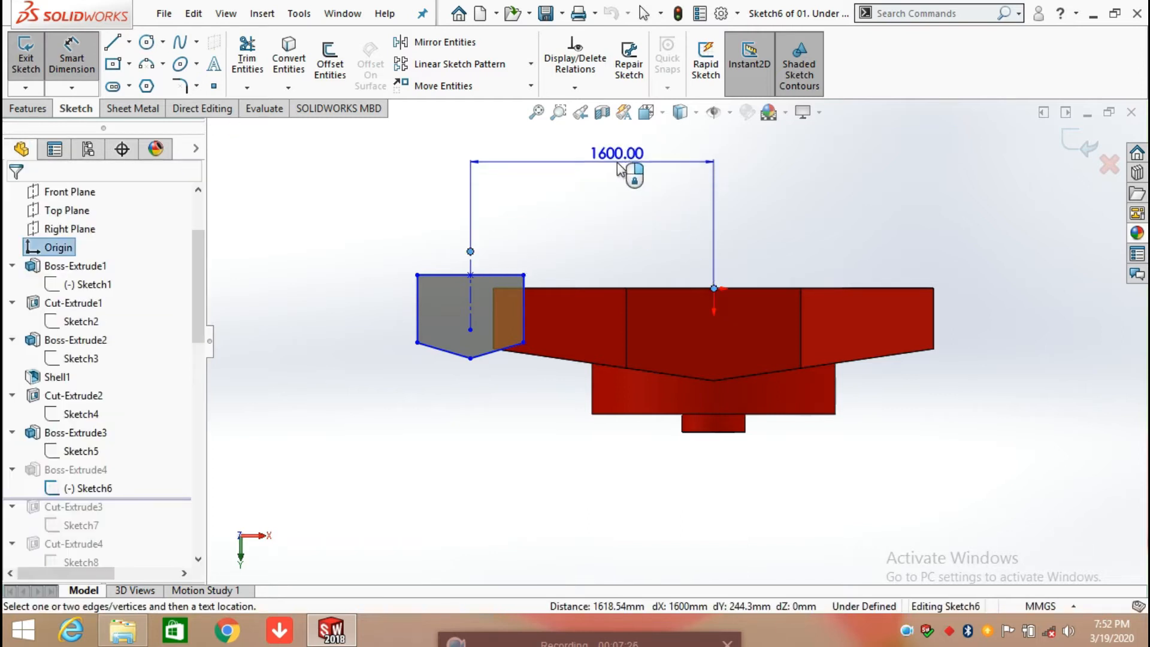
left_click(616, 163)
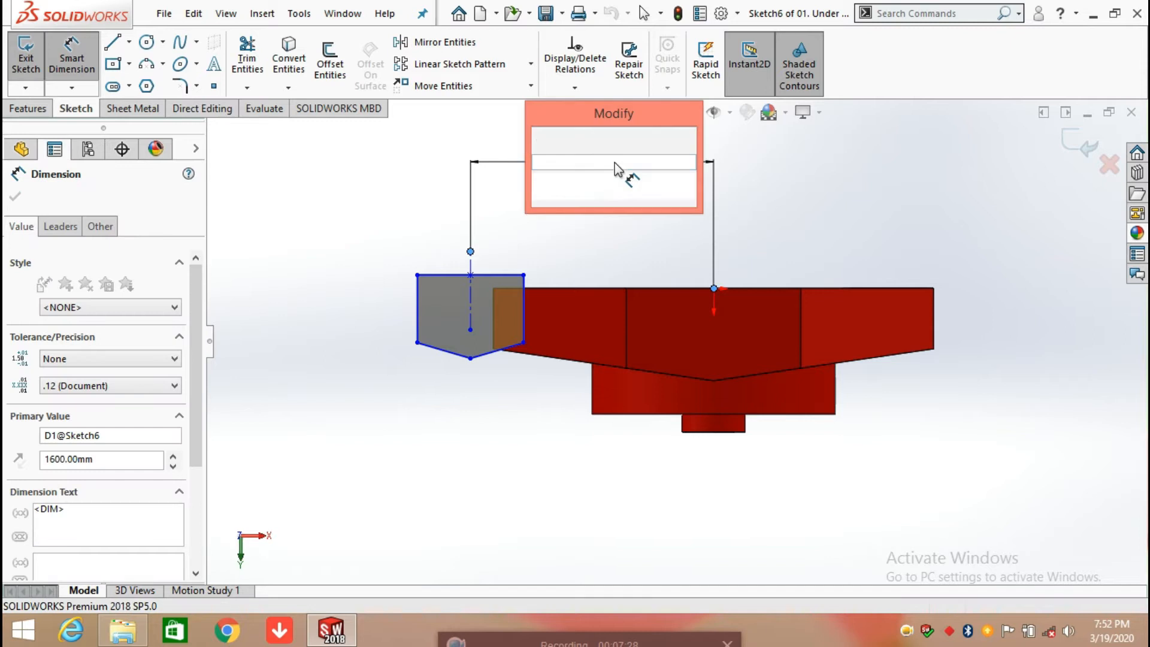
left_click(542, 139)
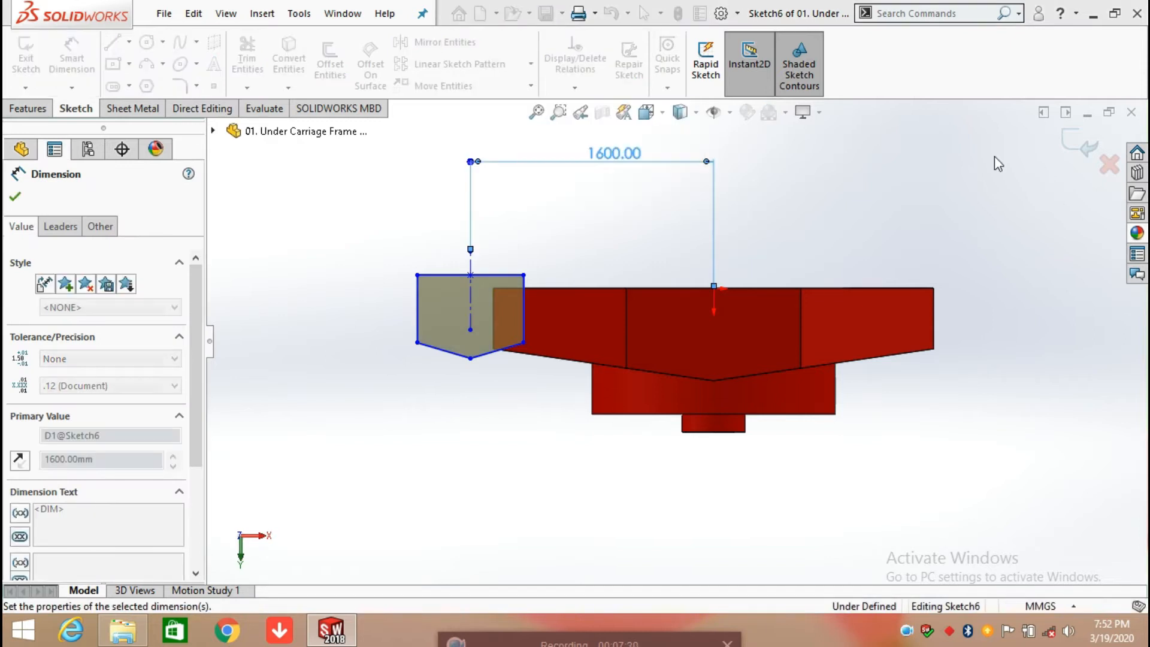
Step: Dimension the half-width along the beam profile's upper edge and the height of its vertical side nearest the frame's centre
left_click(470, 275)
left_click(524, 275)
left_click(605, 224)
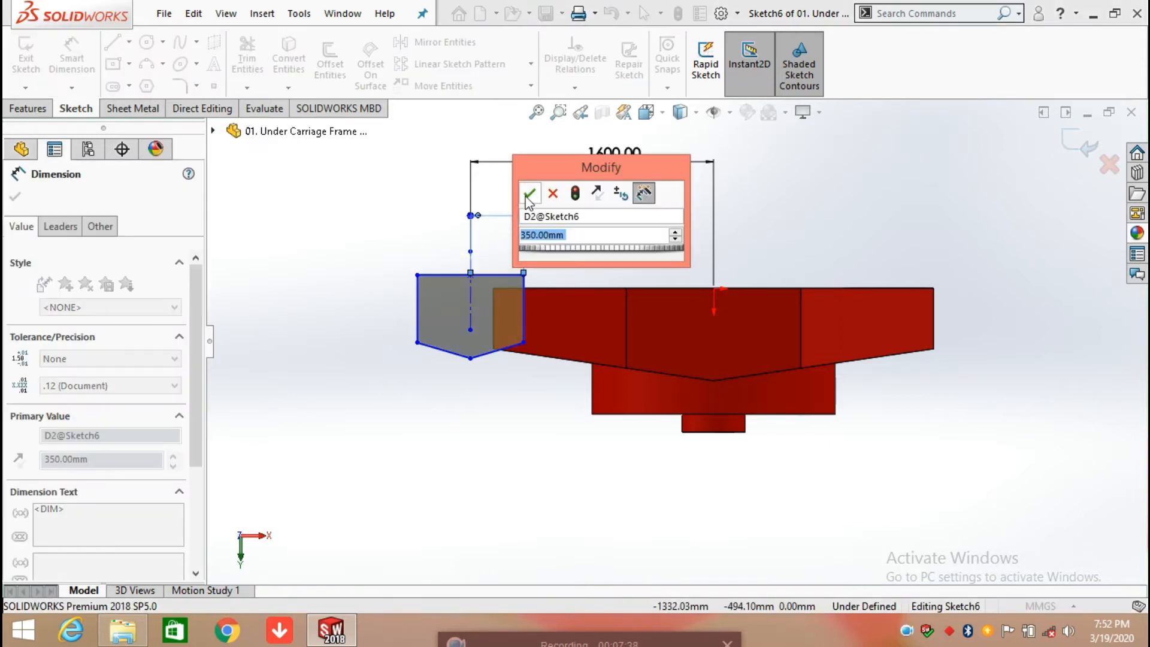
left_click(529, 194)
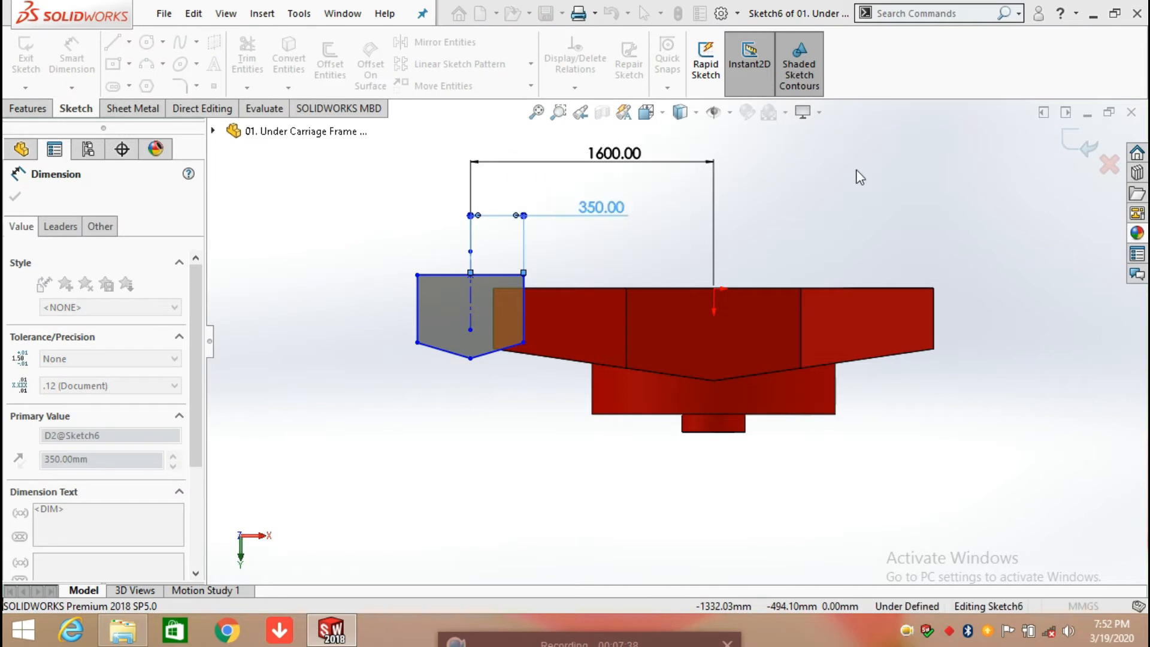
left_click(522, 317)
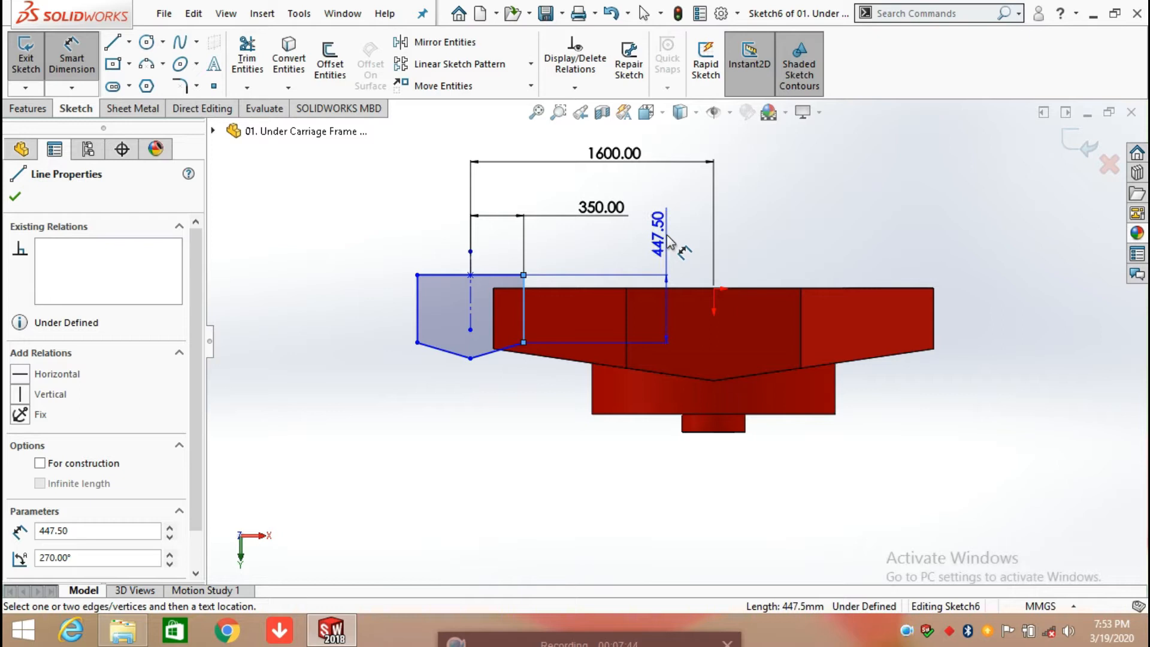
left_click(668, 239)
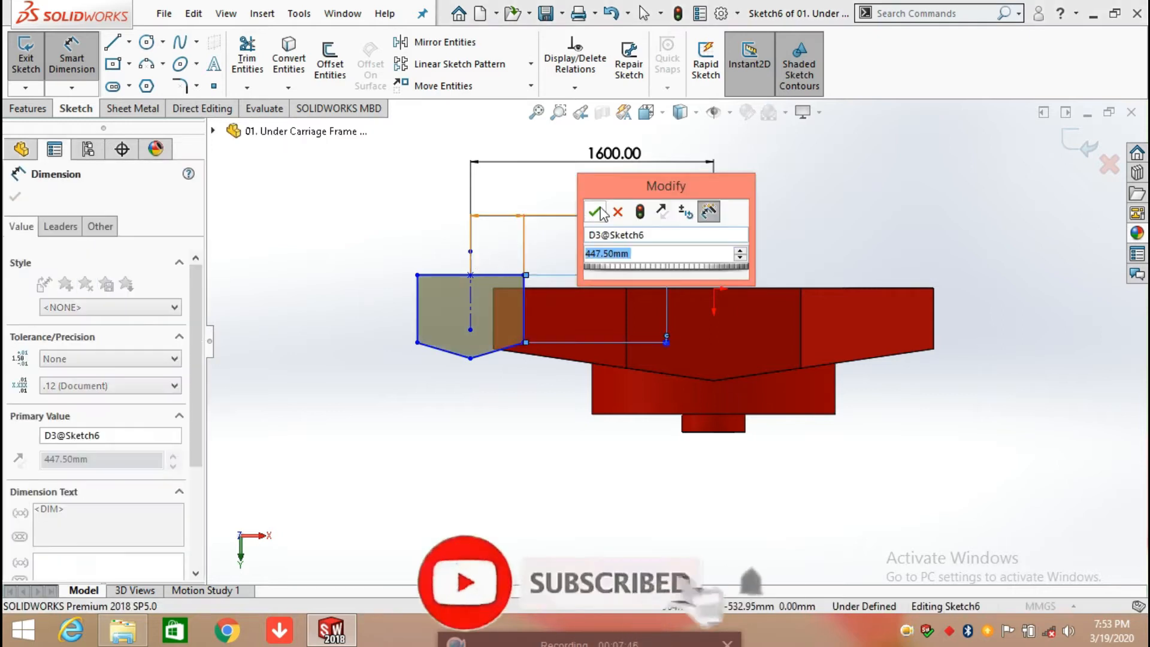
left_click(597, 212)
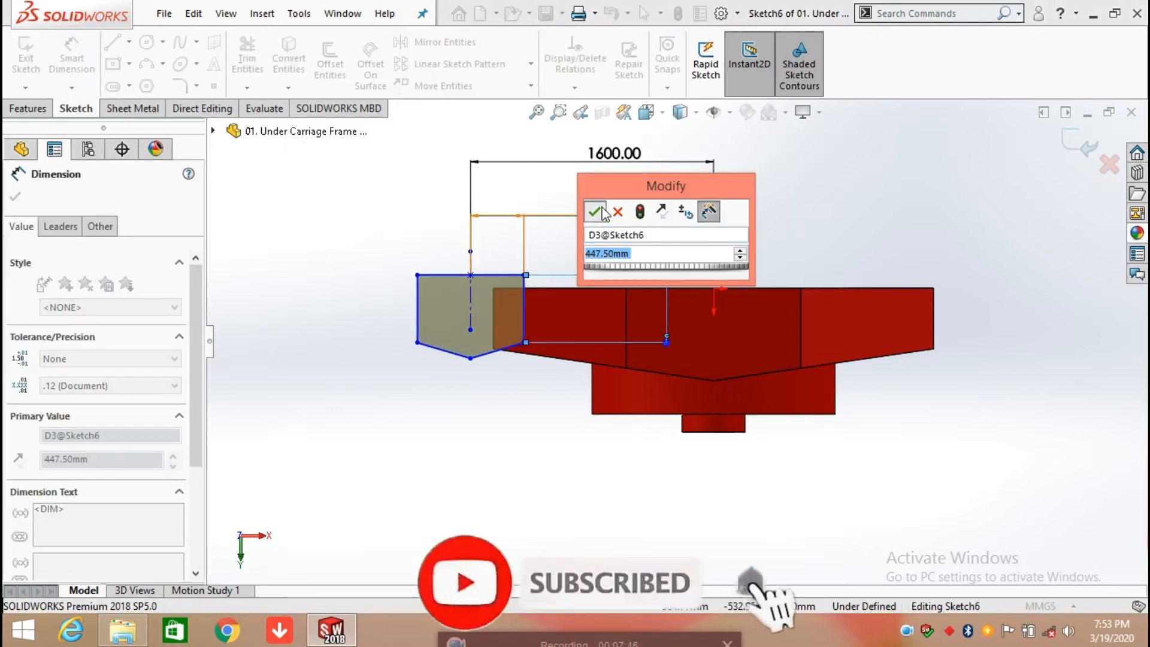
Step: Dimension the horizontal distance between the beam profile's lower tip and the adjacent corner nearest the frame's centre
left_click(470, 359)
left_click(524, 343)
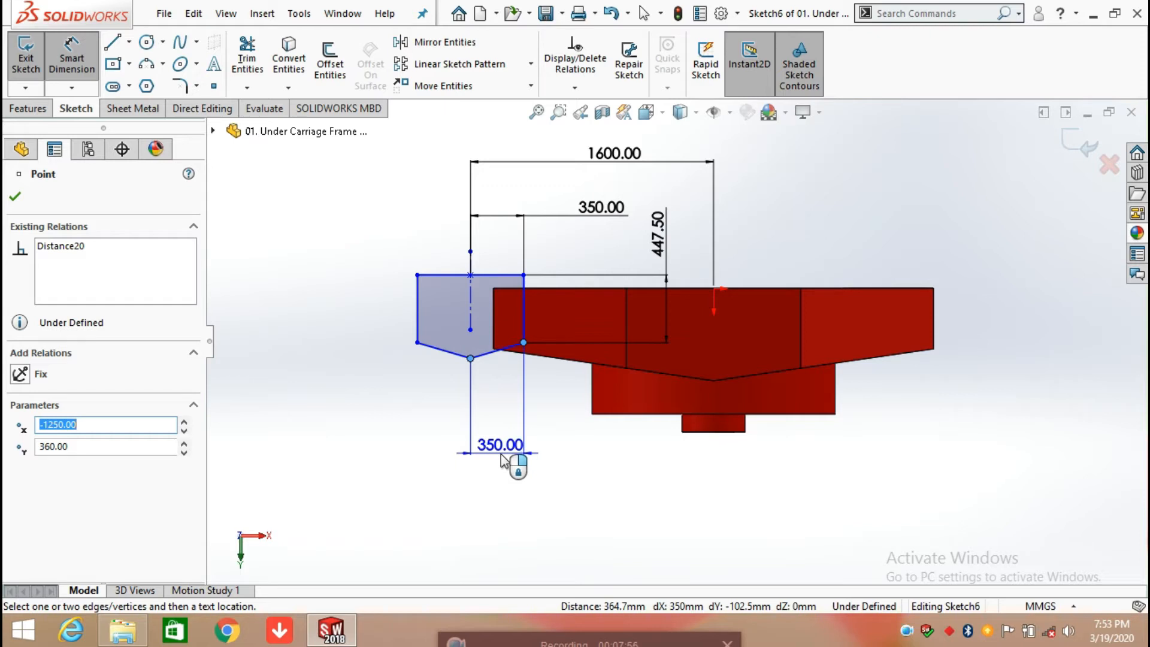
left_click(502, 460)
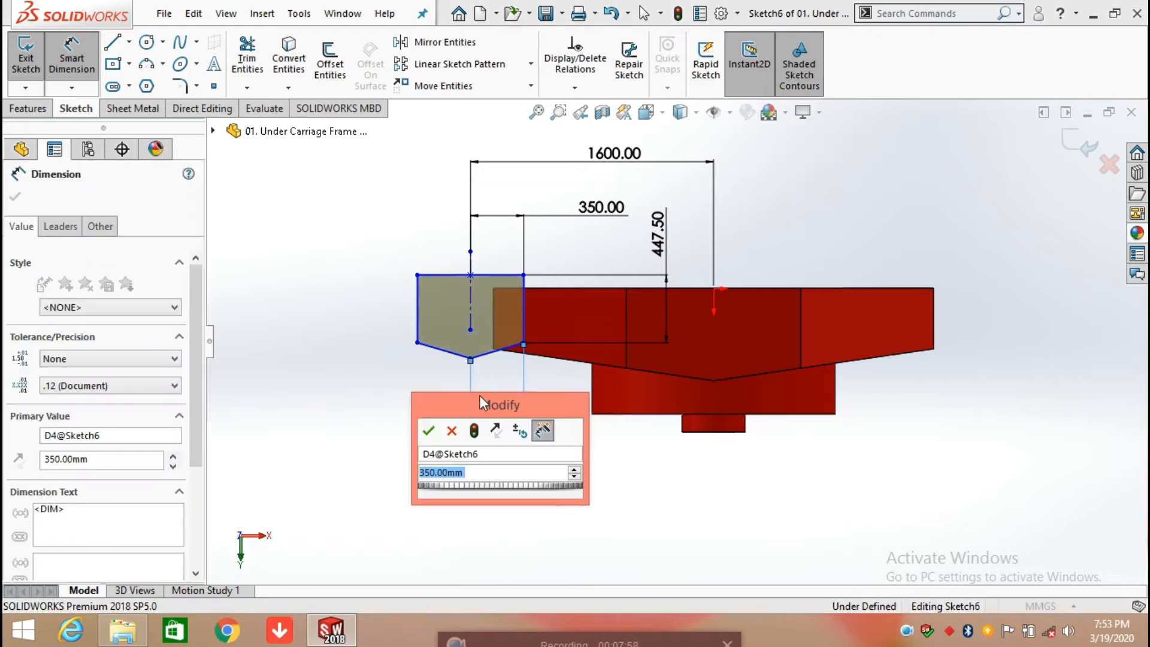
left_click(439, 429)
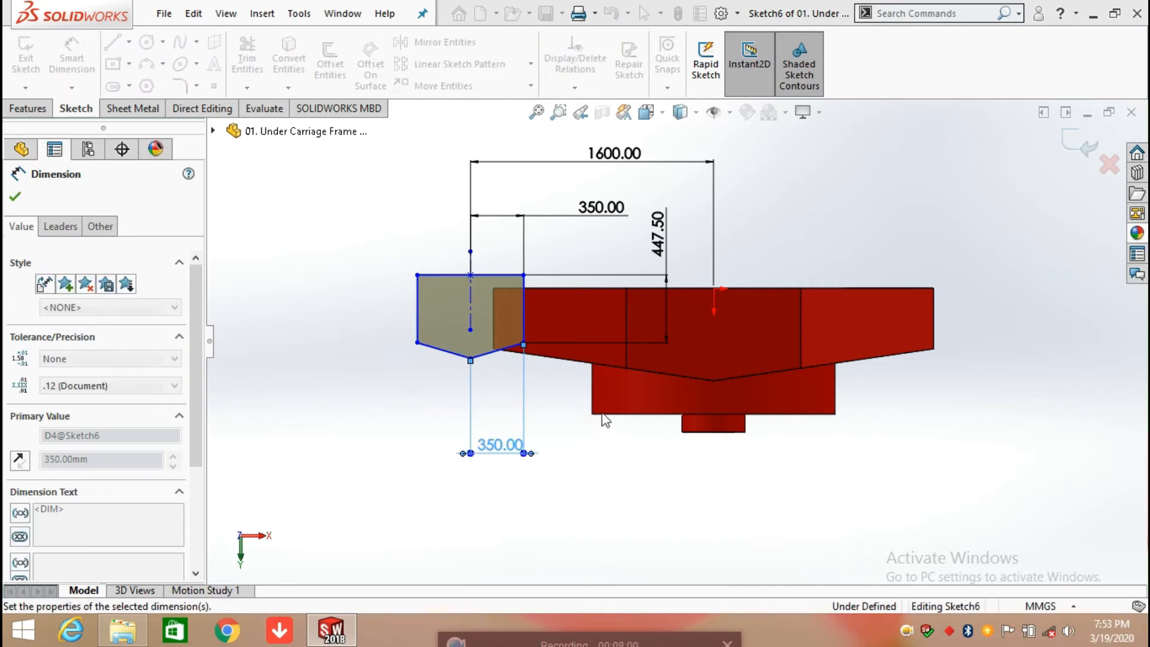
Step: Add the outer angle dimension between the beam profile's sloped lower edge and the adjoining vertical side, and exit the sketch
left_click(497, 351)
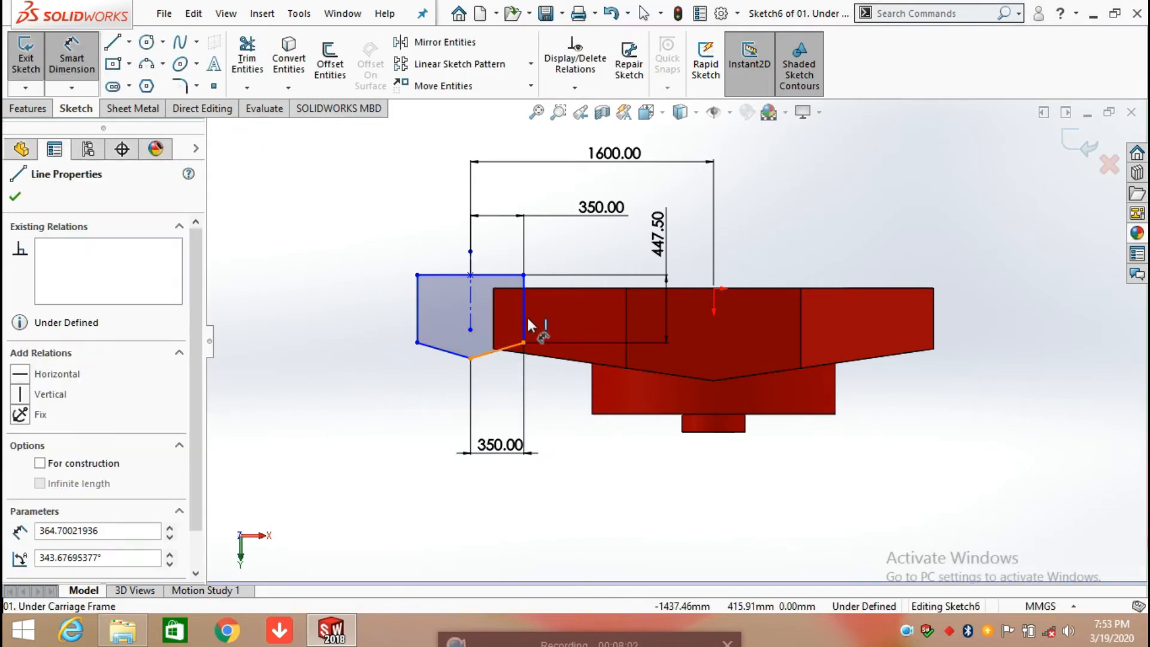
left_click(524, 317)
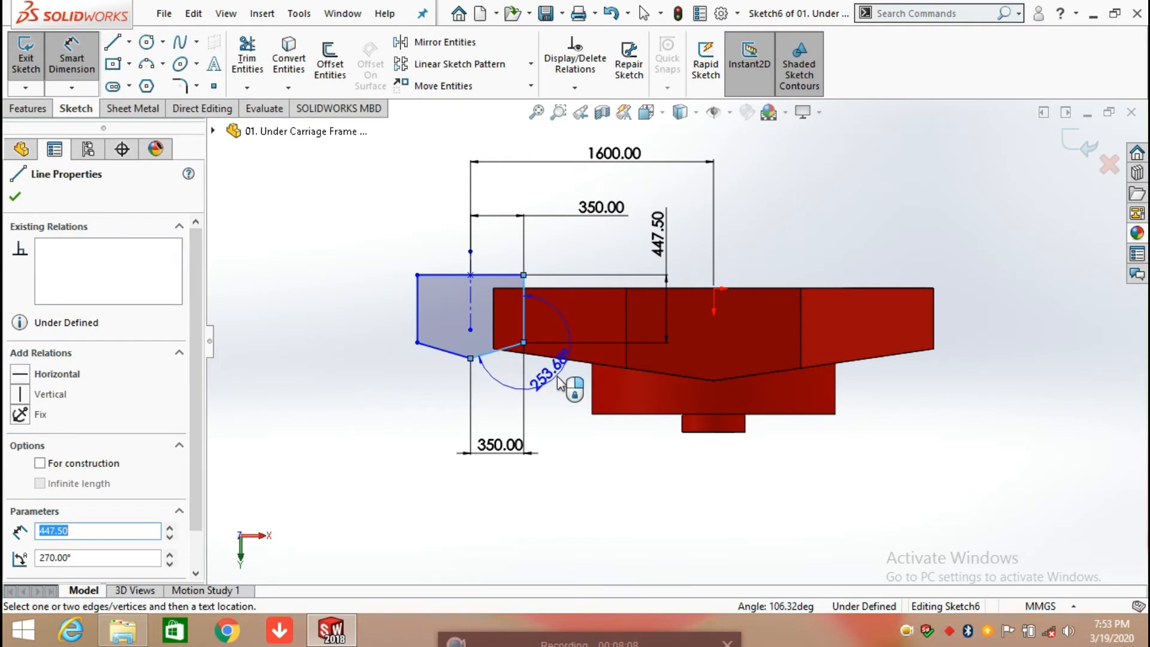
left_click(560, 384)
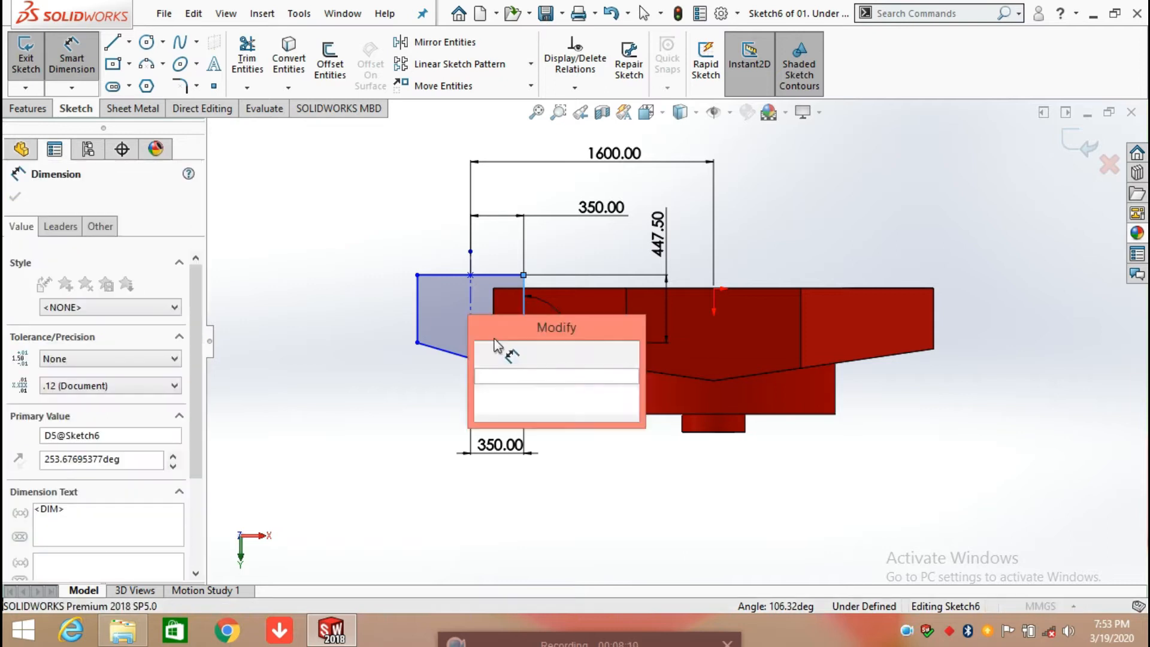
left_click(506, 354)
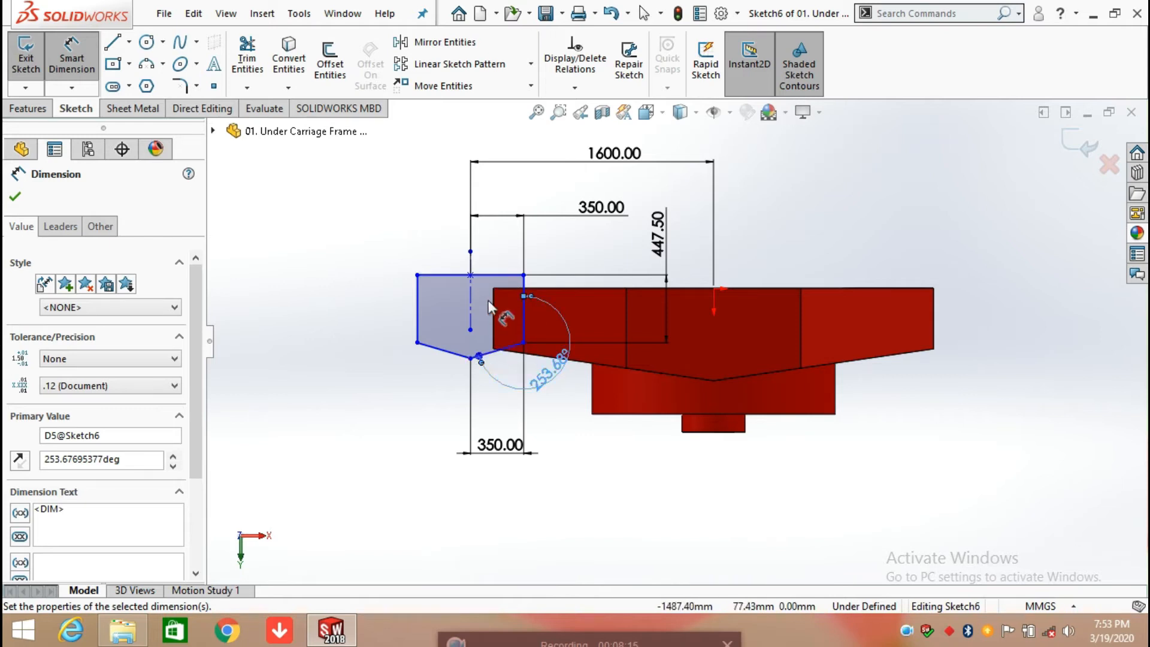
left_click(18, 200)
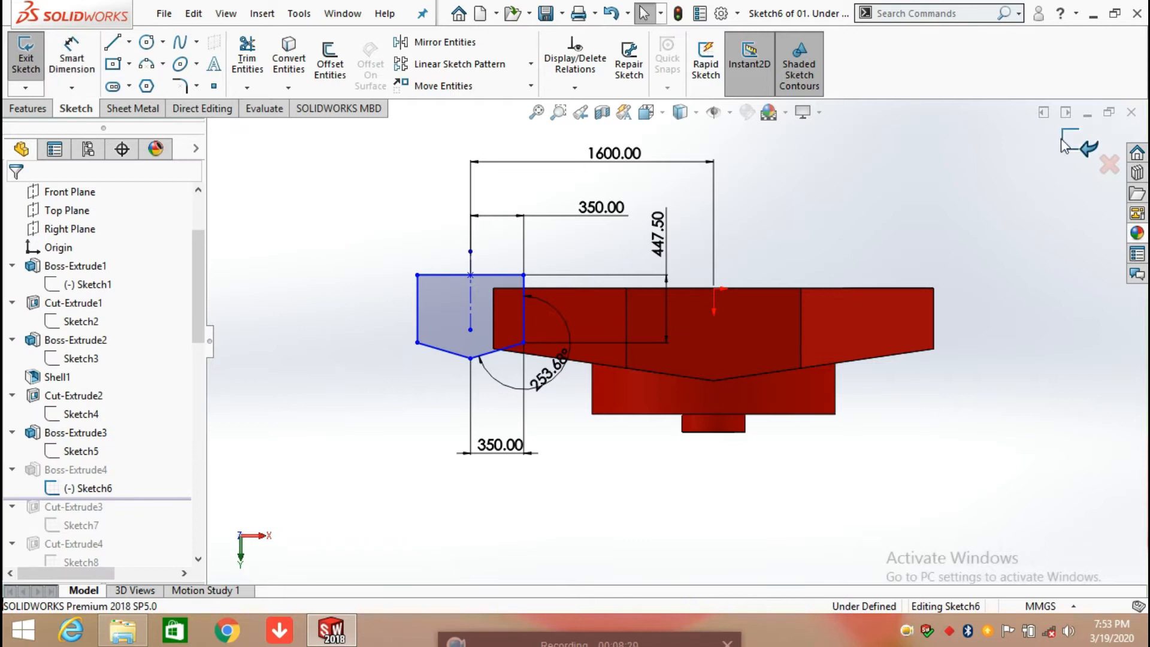
Step: Open the definition of Boss-Extrude4, inspect the side beam's two blind extrusion directions from several angles, and accept it
left_click(49, 471)
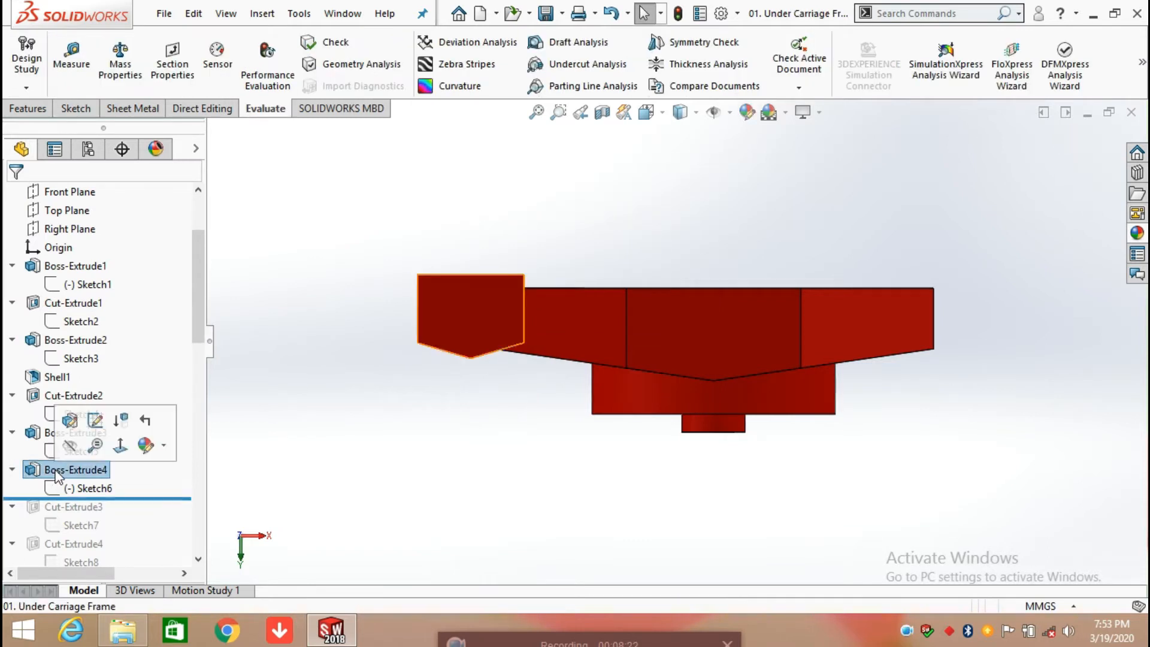
left_click(70, 423)
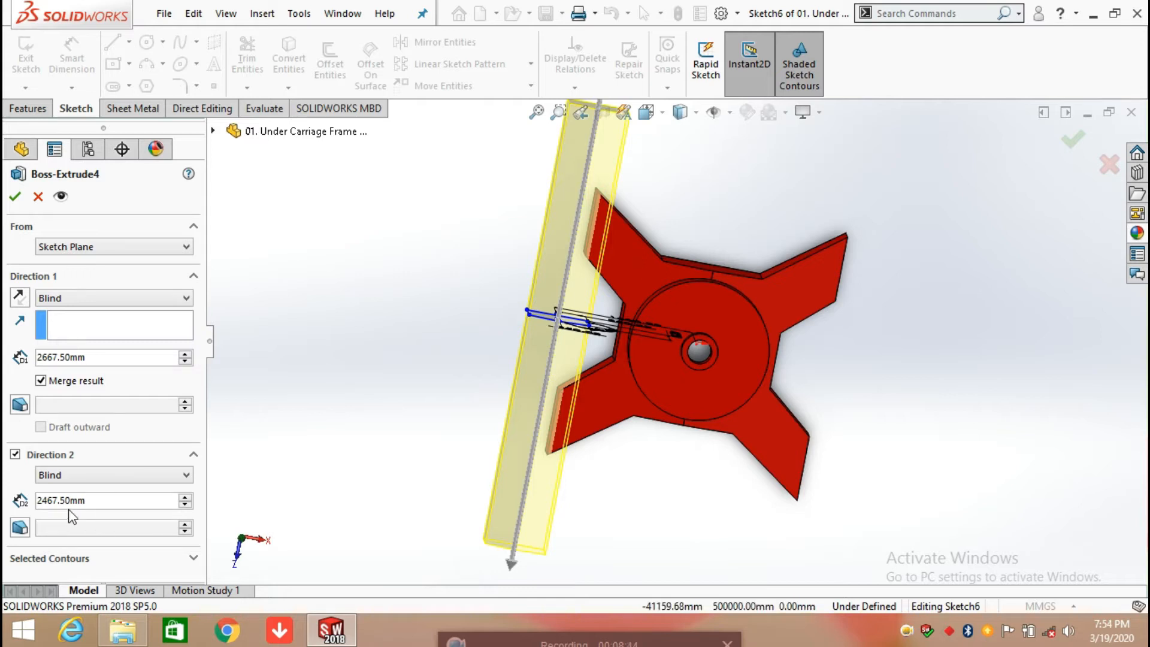
middle_click_drag(622, 467, 617, 384)
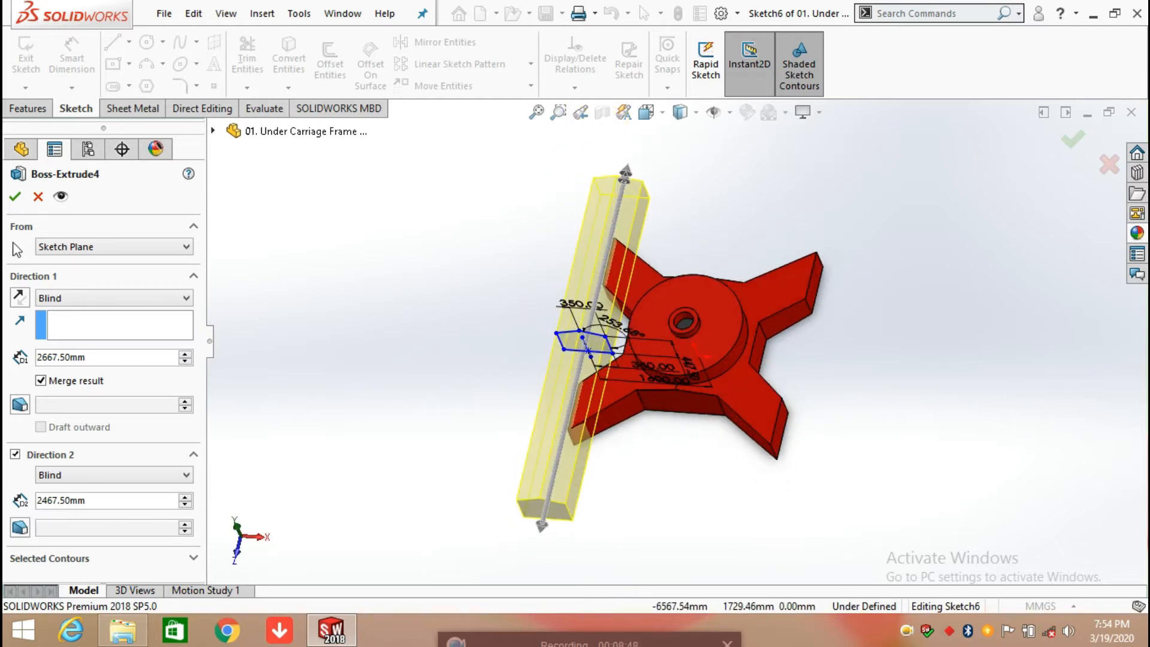
middle_click_drag(358, 405, 547, 372)
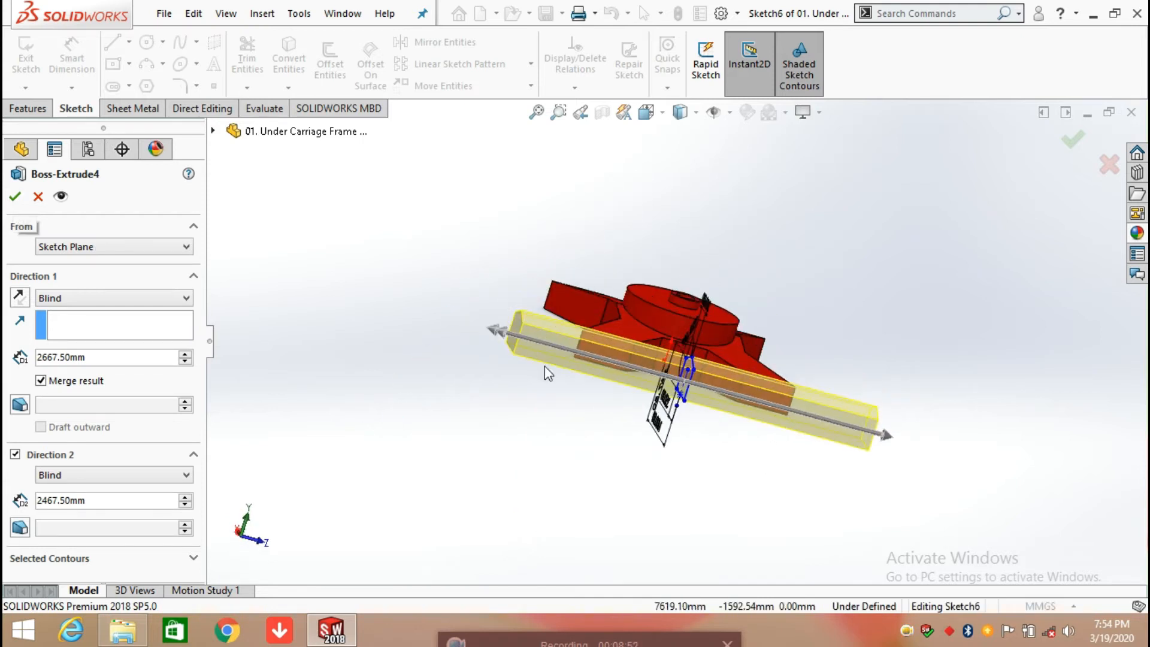
left_click(15, 198)
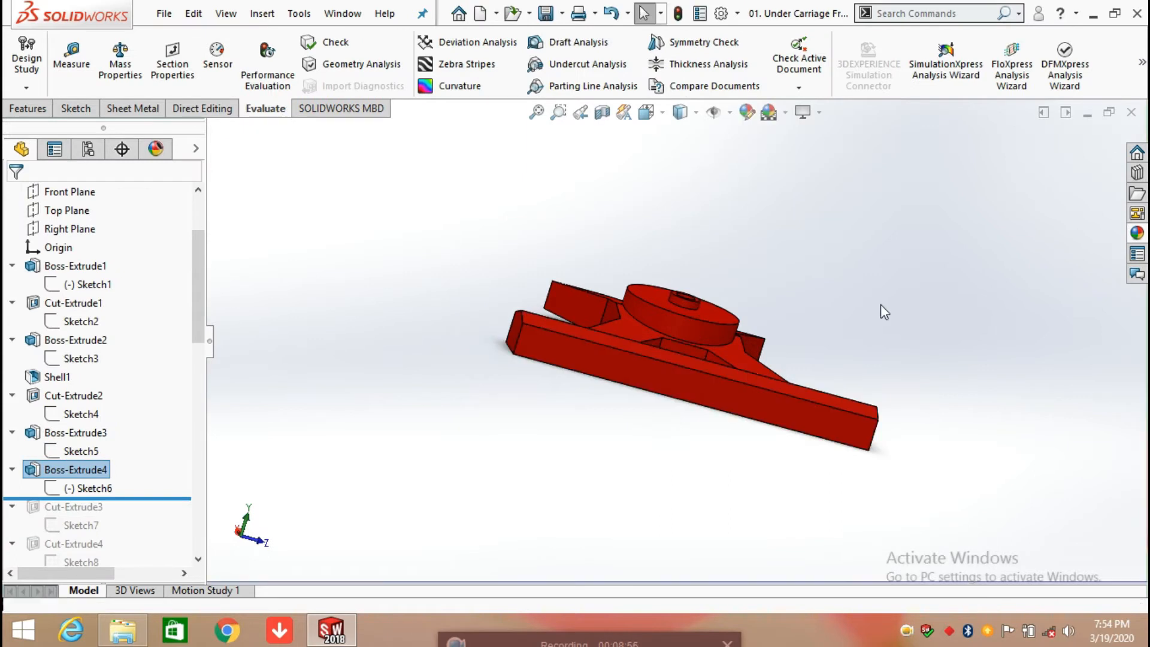
middle_click_drag(871, 366, 845, 410)
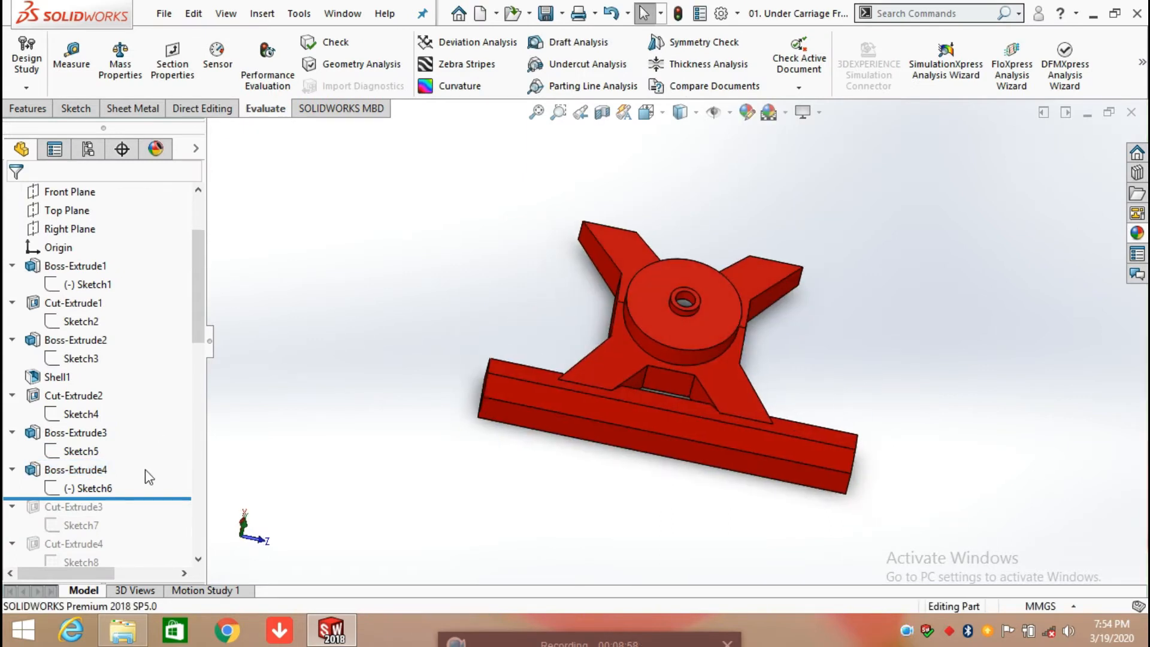
Step: Roll the history forward past Cut-Extrude3 and open its Sketch7 for editing, viewed square to the sketch plane
left_click_drag(158, 496, 138, 529)
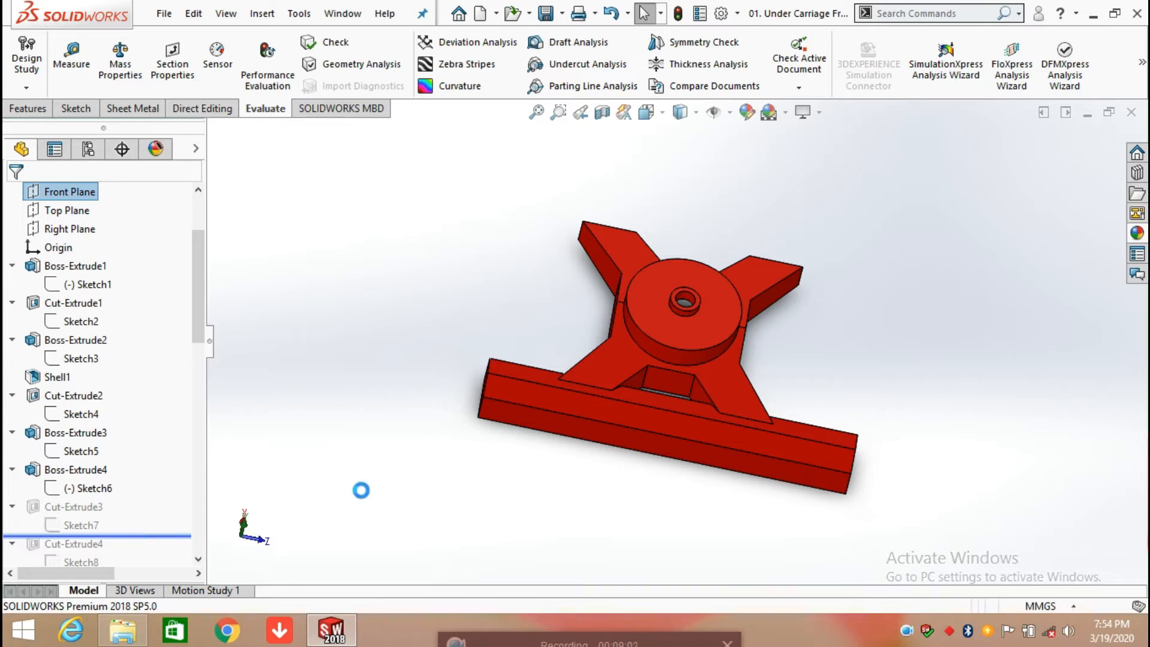
left_click(81, 525)
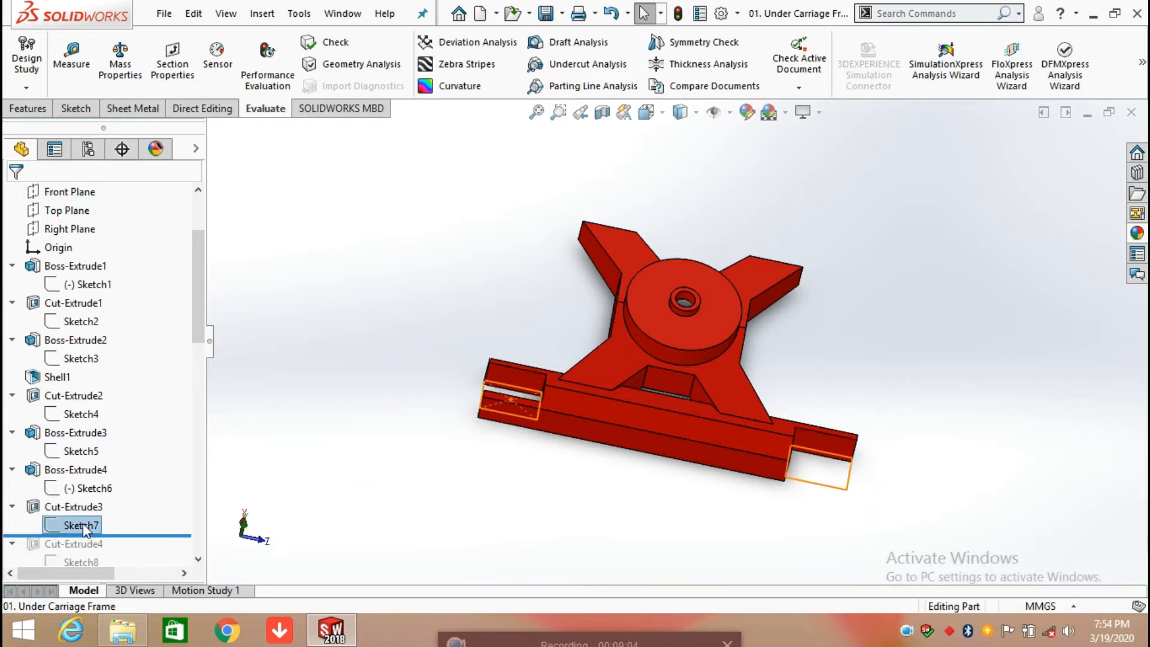
left_click(96, 471)
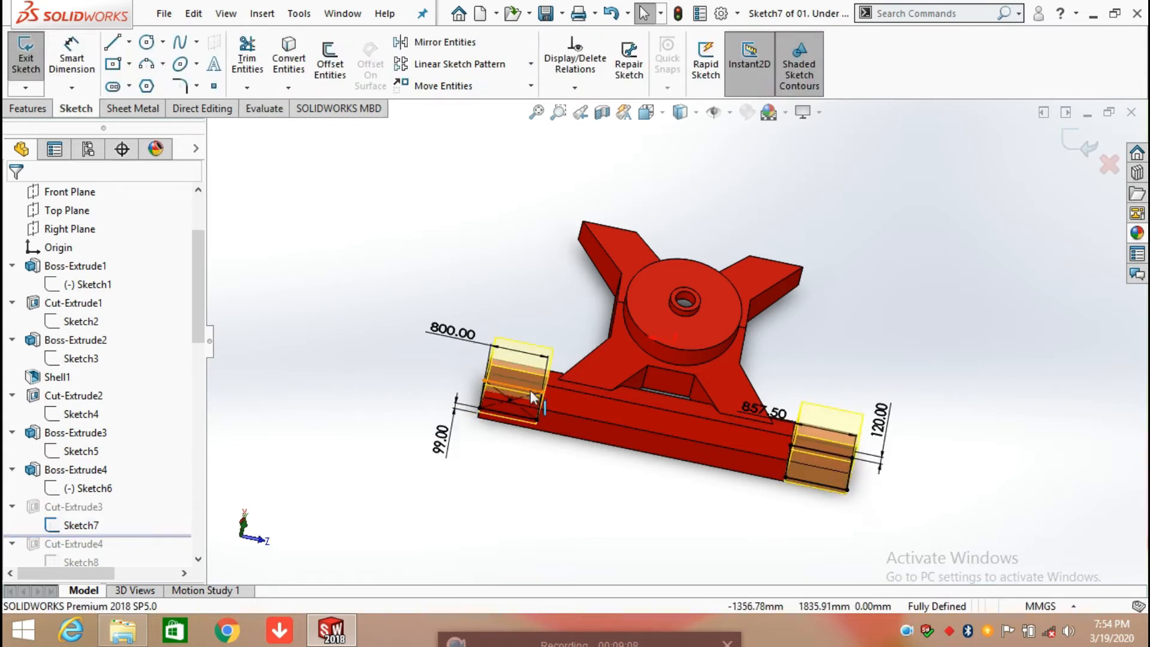
key("space")
left_click(534, 333)
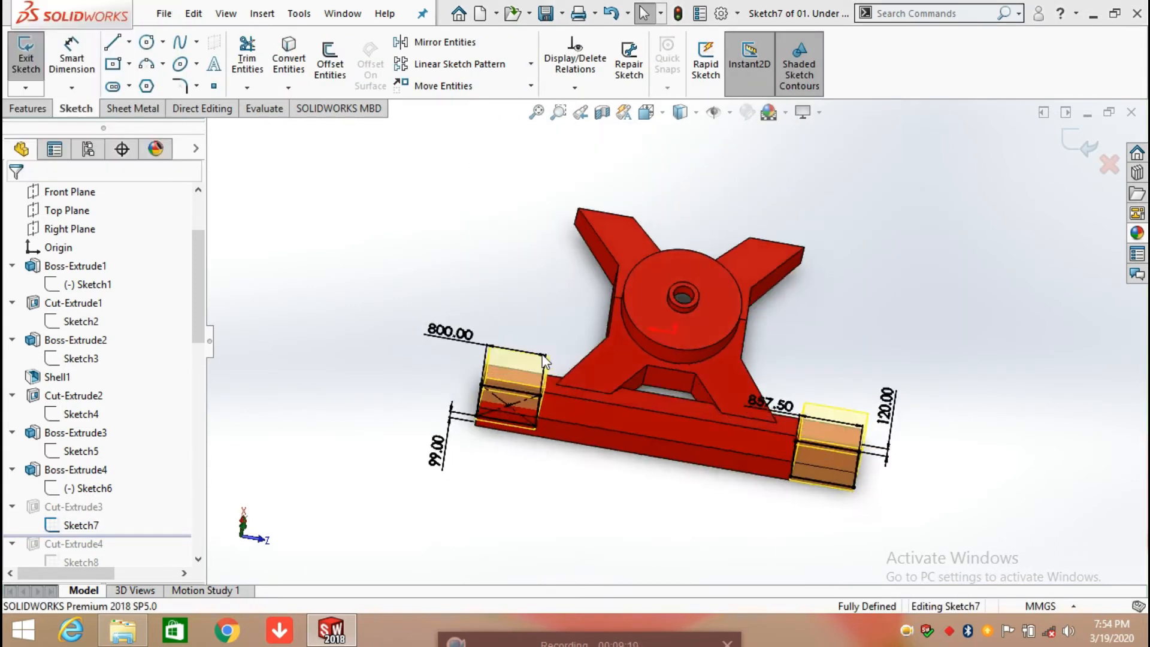
middle_click_drag(575, 474, 804, 351)
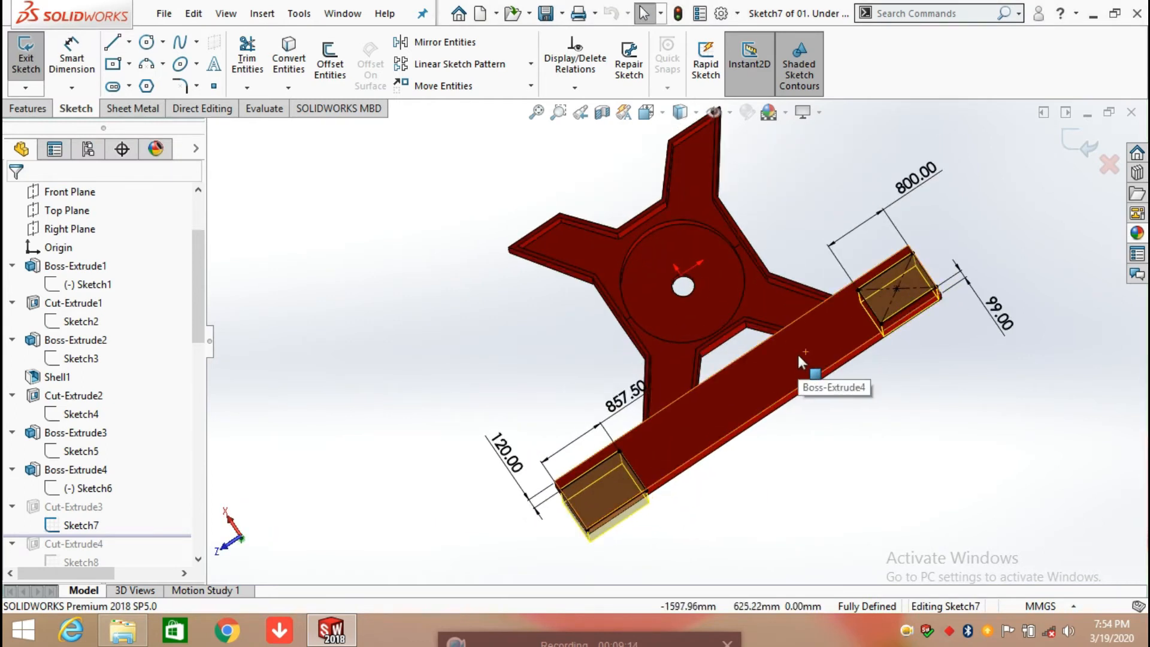
key("space")
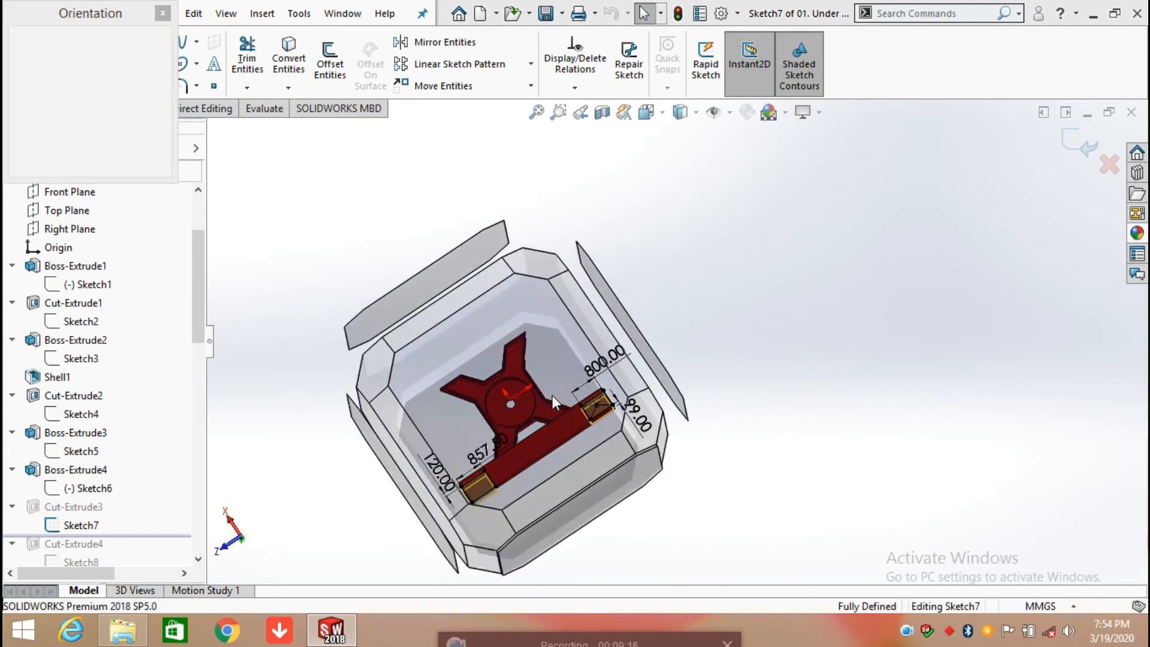
left_click(552, 394)
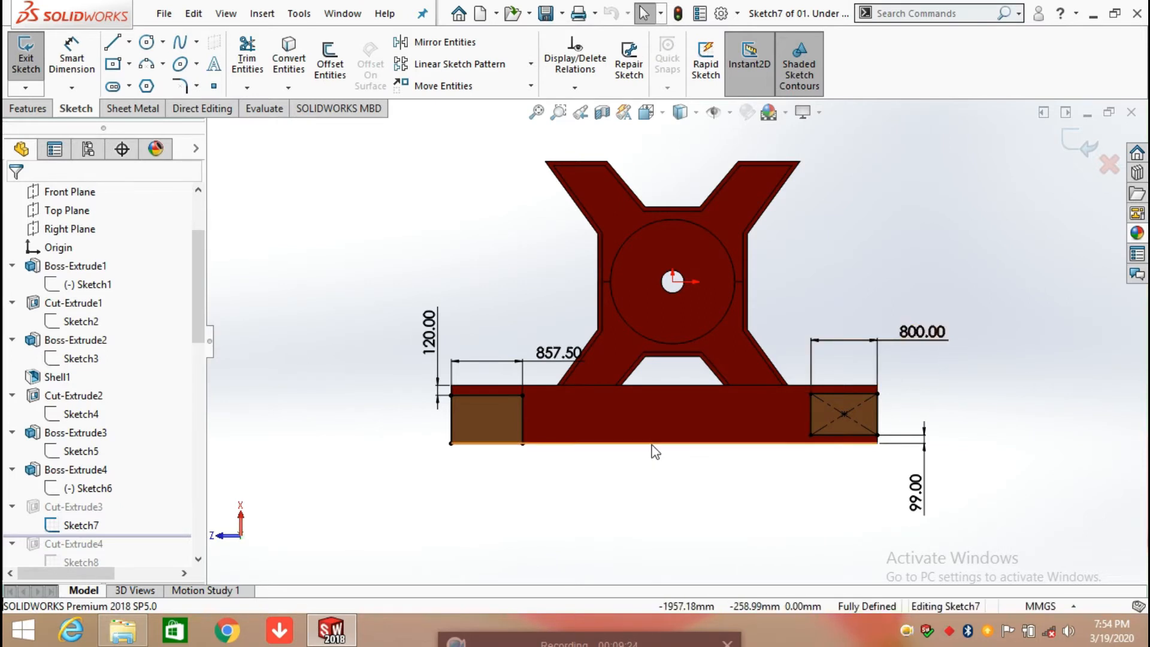
Step: Add a driven dimension for the height of the rectangle with crossed construction diagonals at the beam's end
scroll(885, 443, "down", 4)
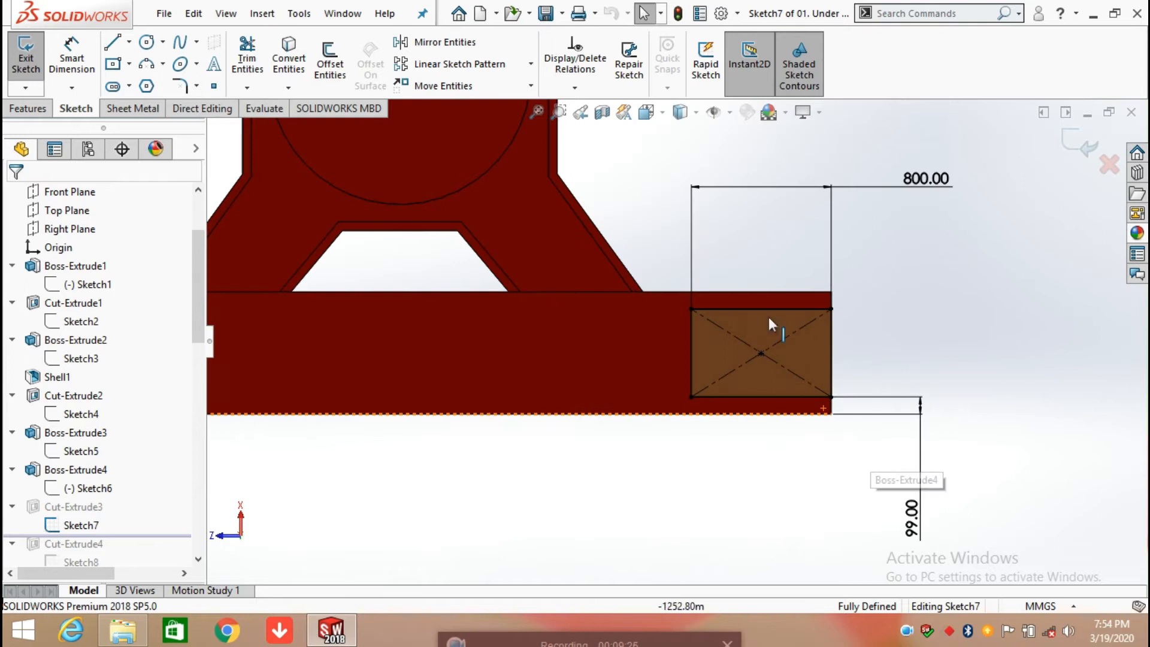
left_click(84, 68)
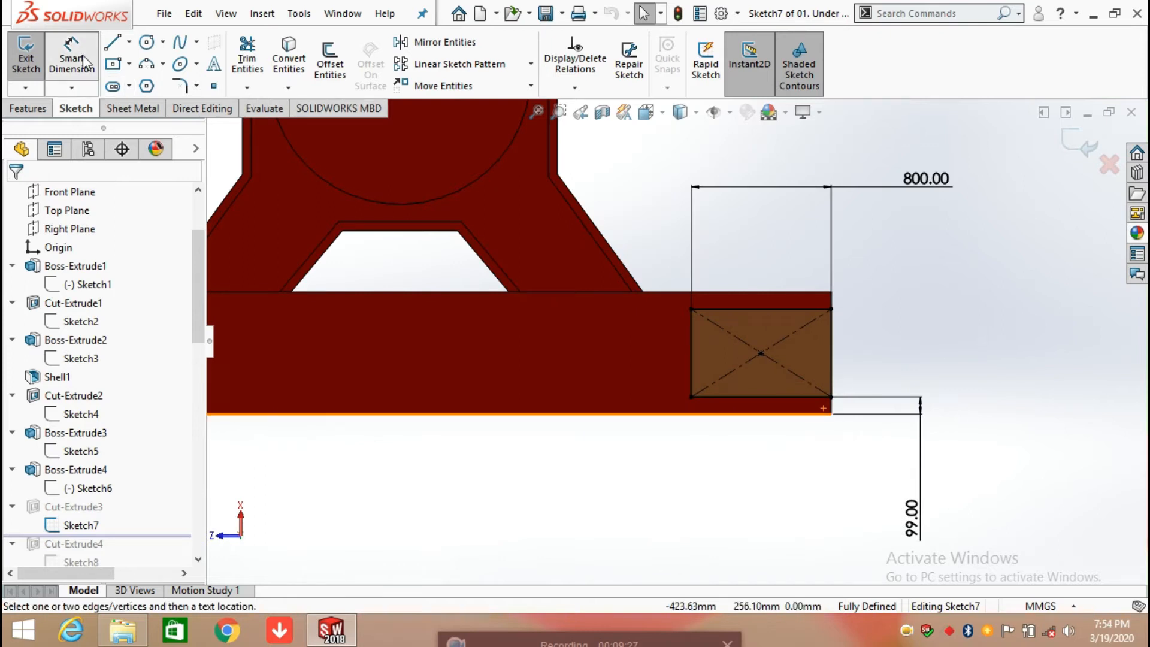
left_click(838, 369)
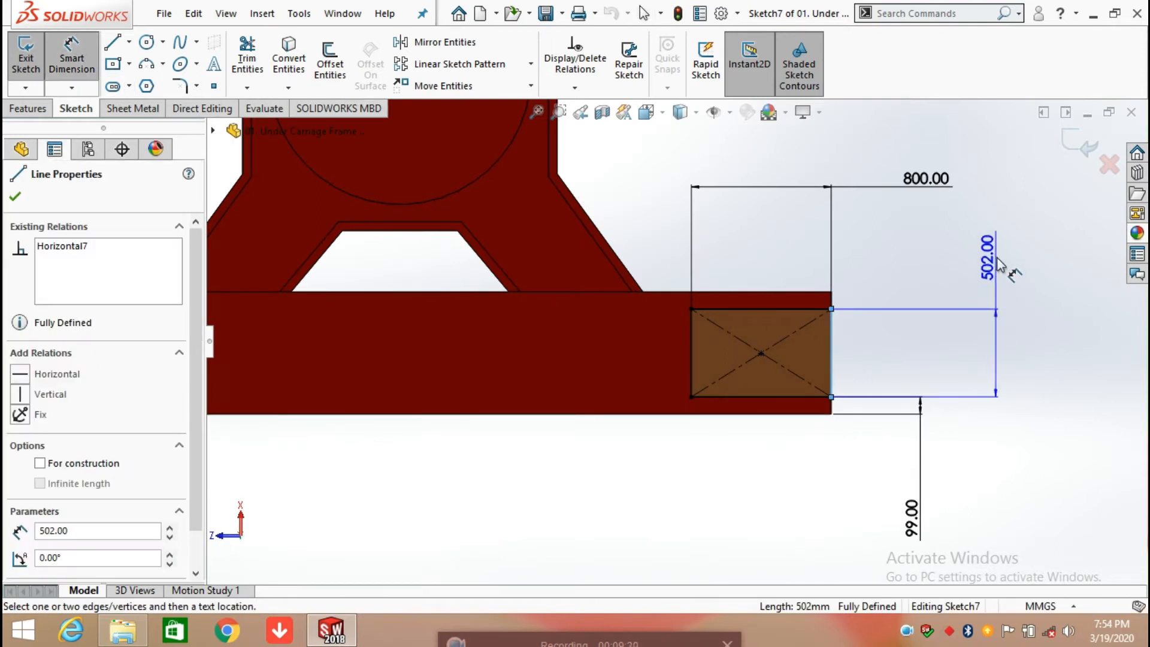
left_click(998, 265)
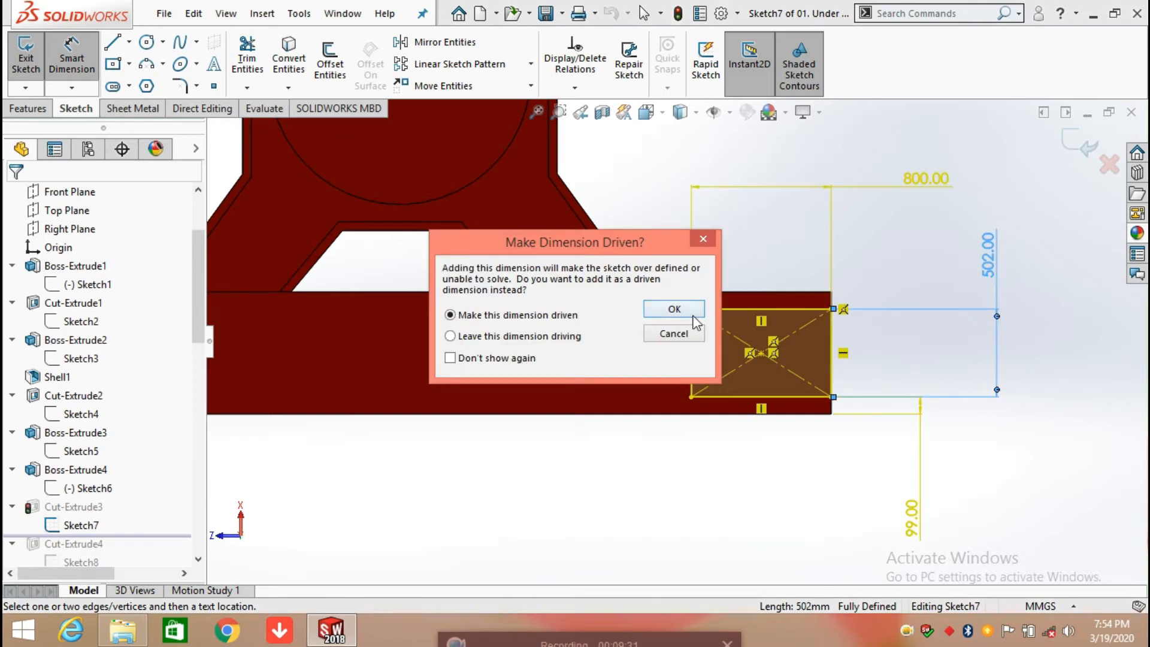
left_click(693, 314)
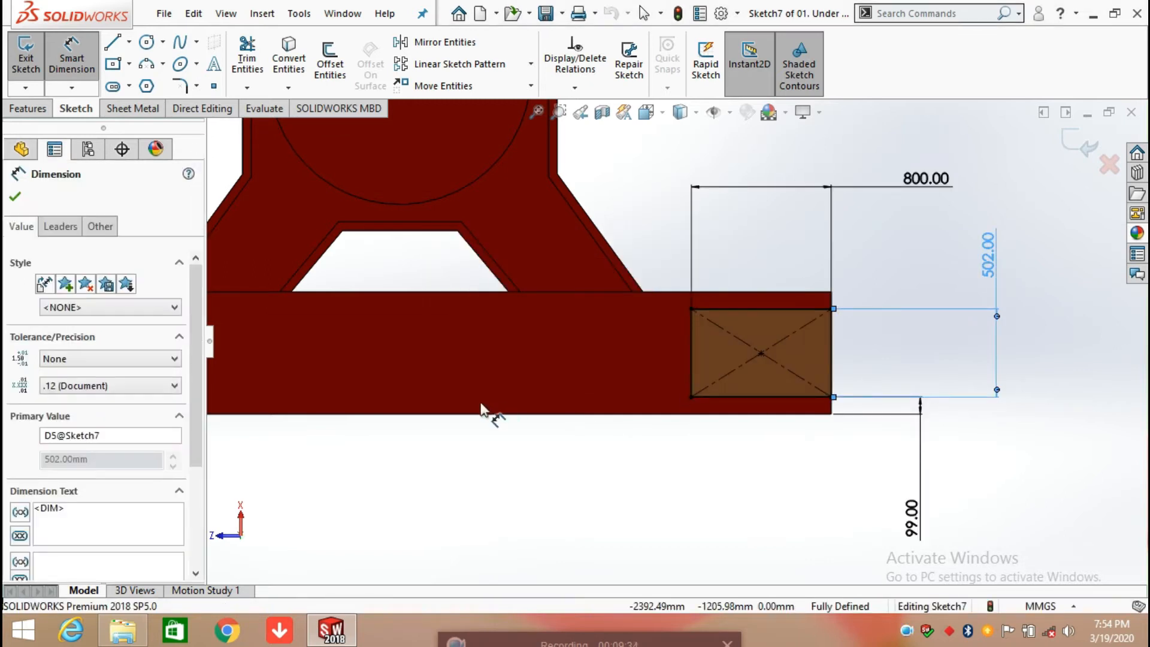
Step: Add a driven dimension for the height of the plain rectangle at the beam's opposite end, and exit the sketch
scroll(481, 407, "up", 5)
scroll(547, 350, "down", 1)
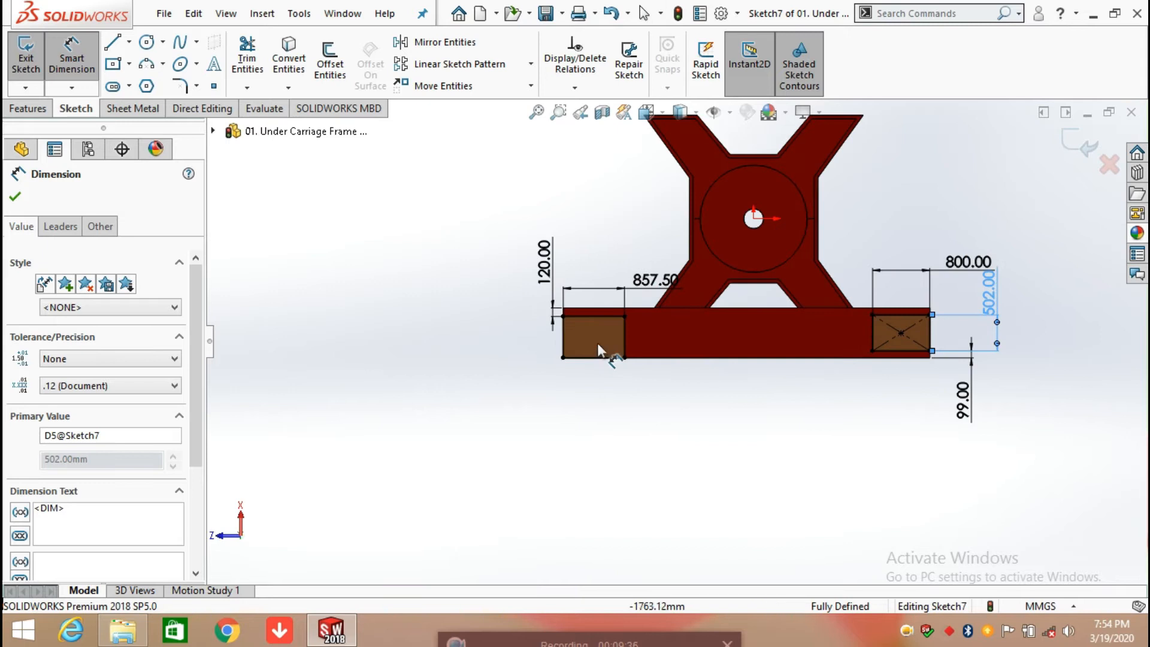
scroll(598, 344, "down", 2)
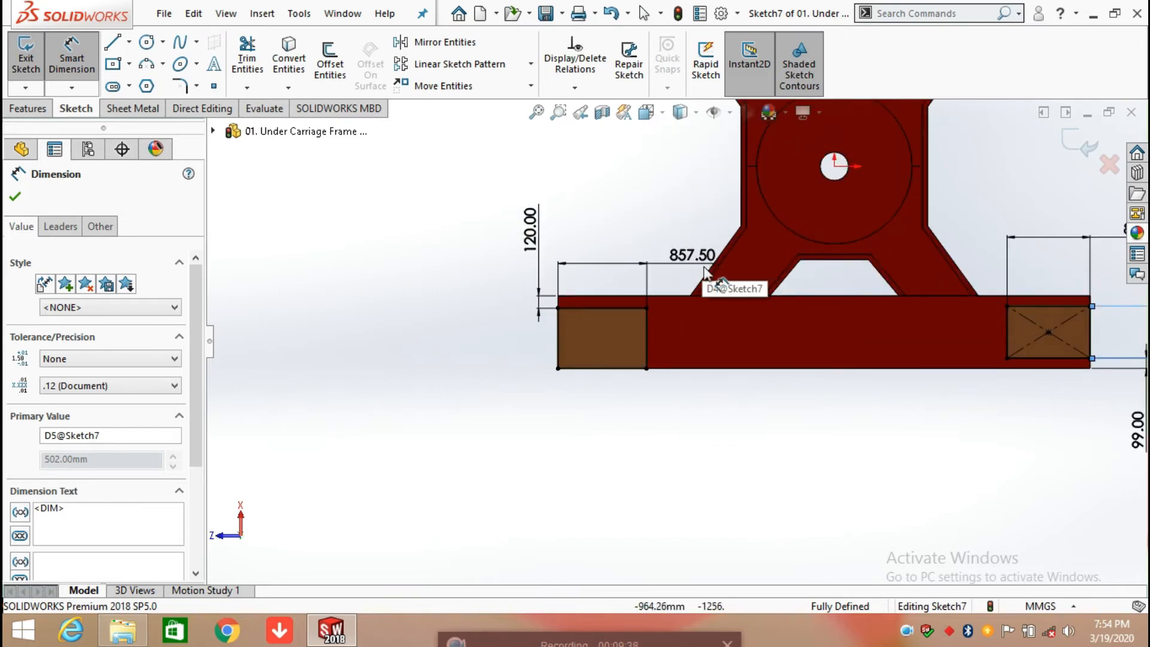
left_click(558, 359)
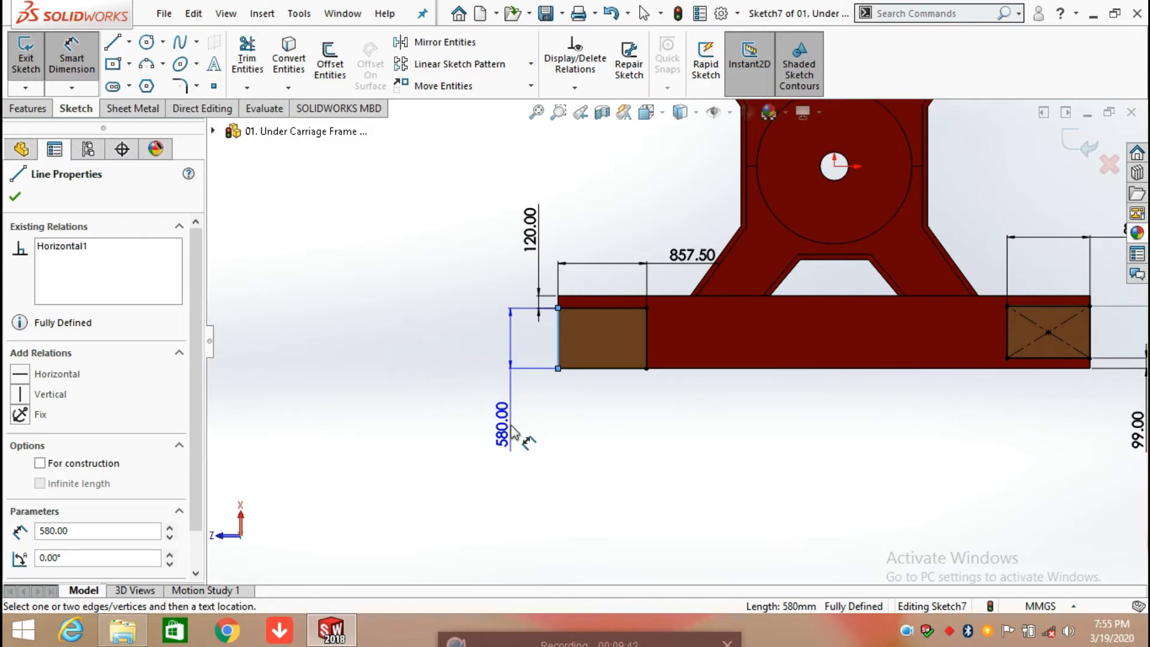
left_click(511, 429)
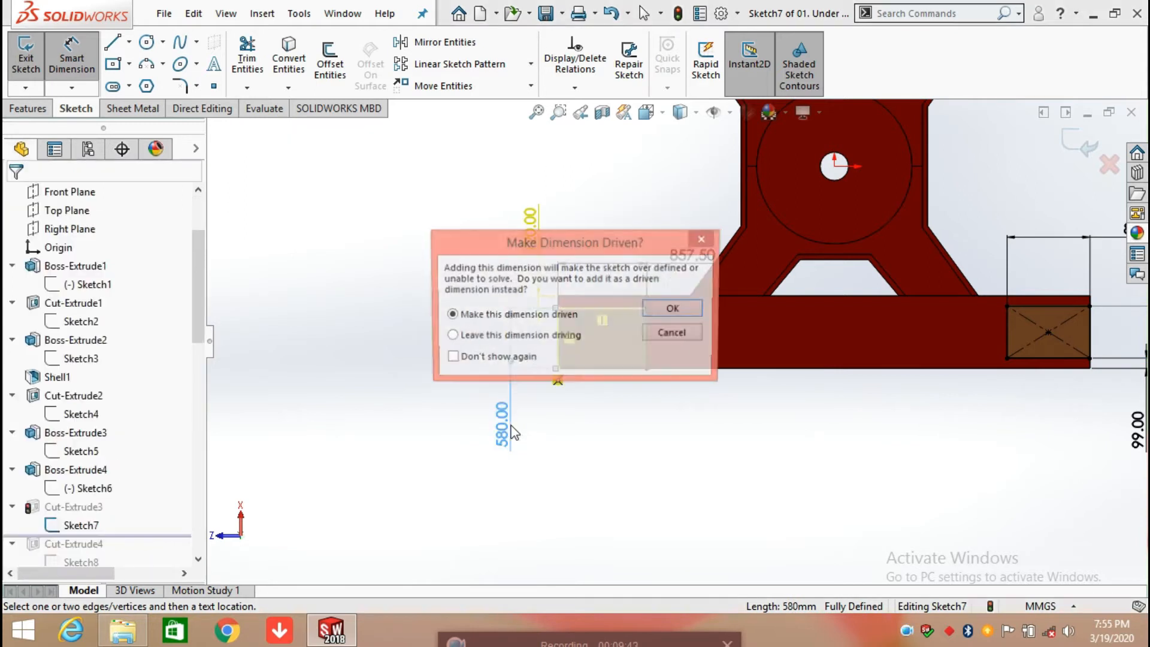
left_click(666, 312)
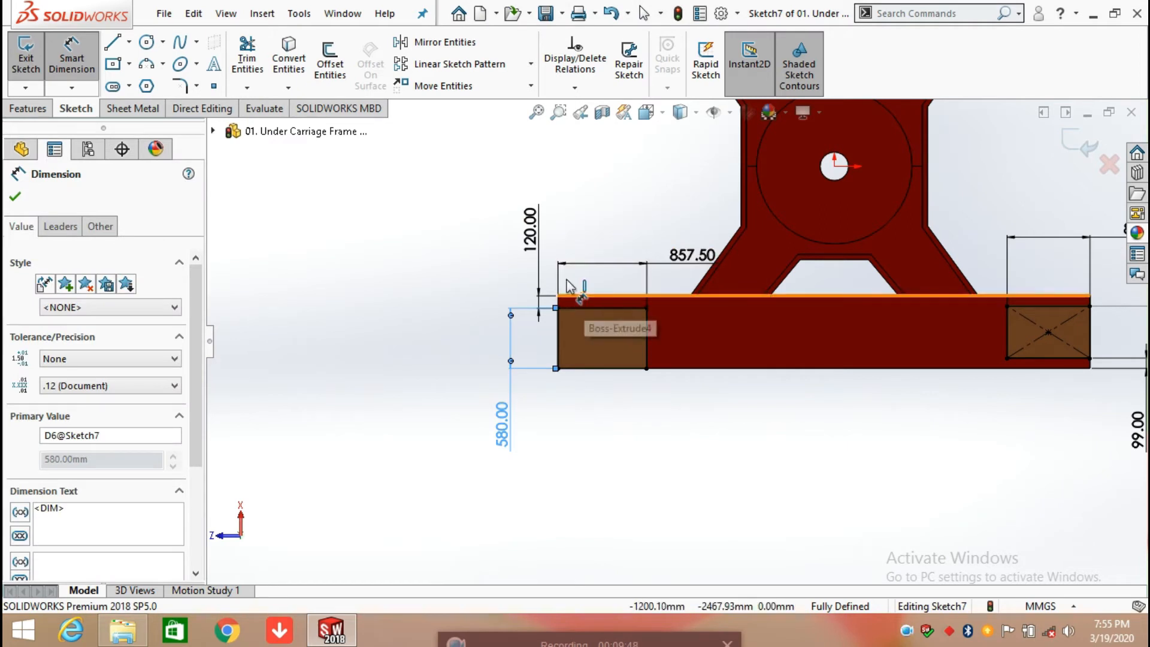
left_click(16, 197)
left_click(1079, 143)
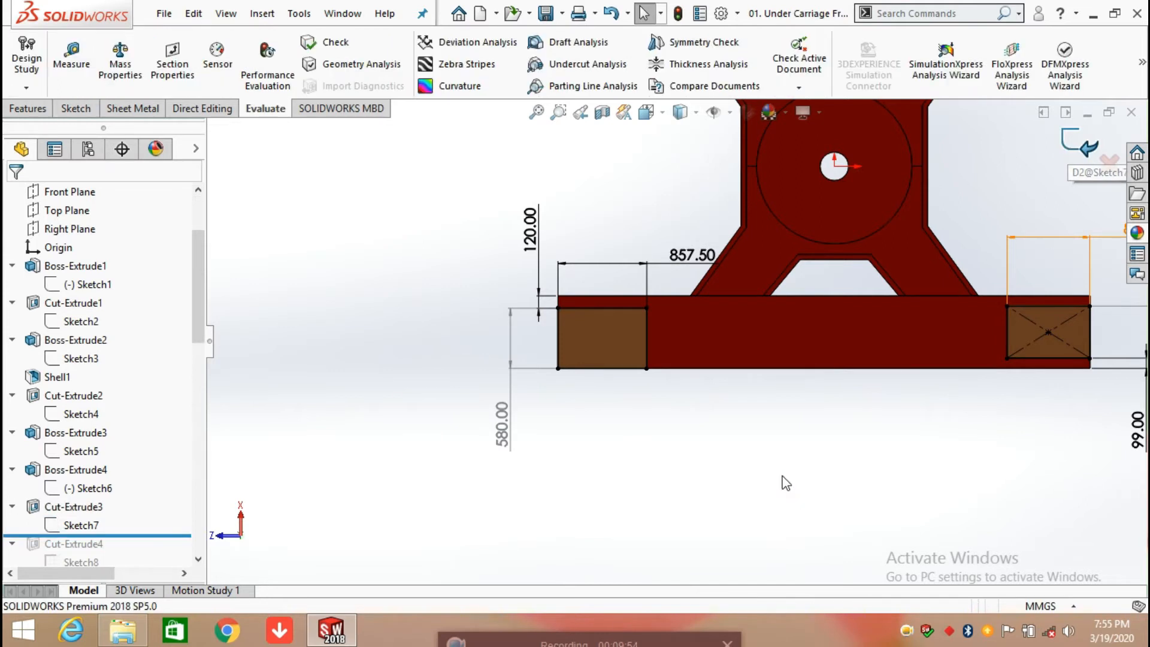
Step: Roll the history forward past Cut-Extrude4 and open its Sketch8 for editing in the Back view
middle_click_drag(860, 384, 670, 463)
scroll(90, 539, "down", 3)
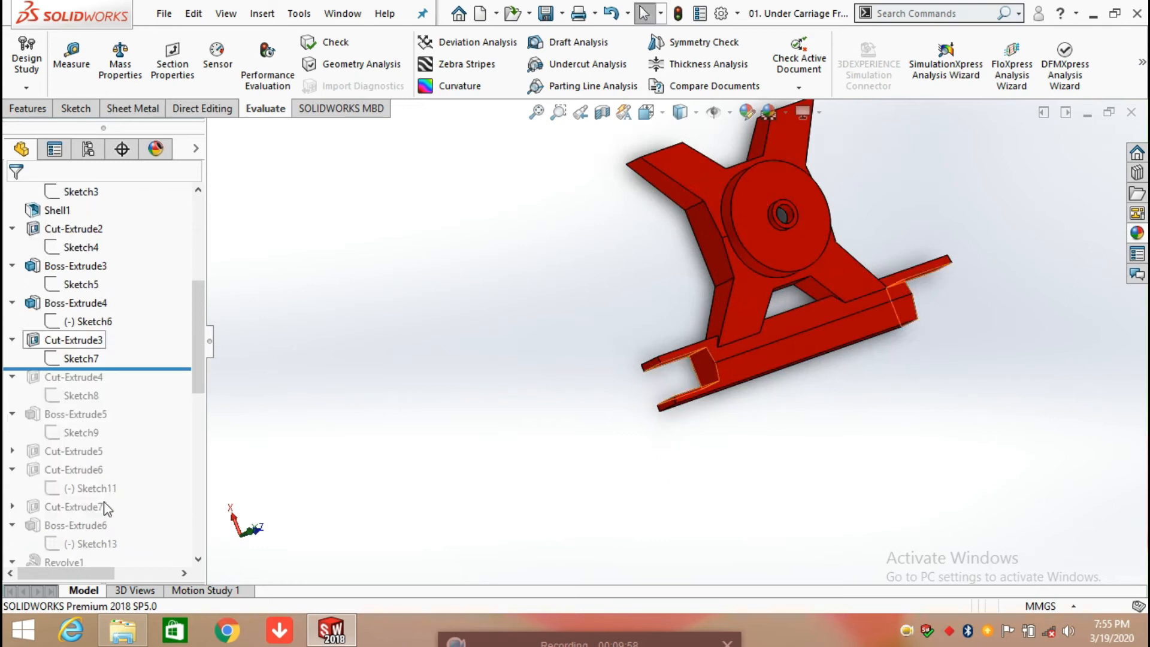
left_click_drag(151, 368, 149, 405)
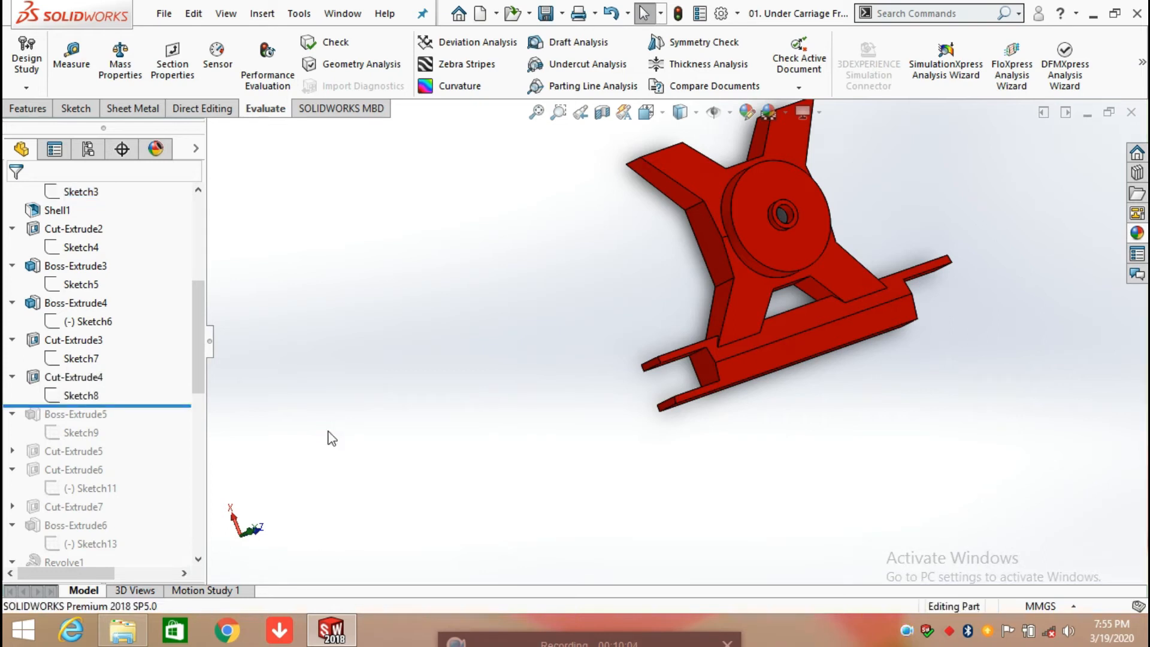
left_click(78, 397)
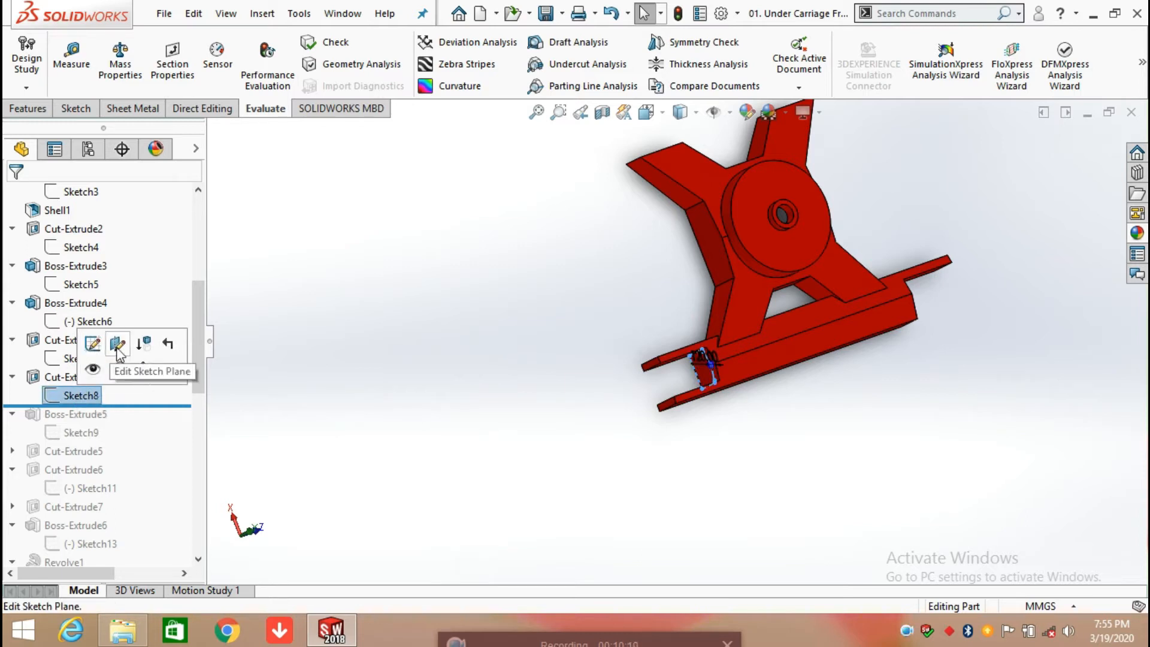
left_click(93, 343)
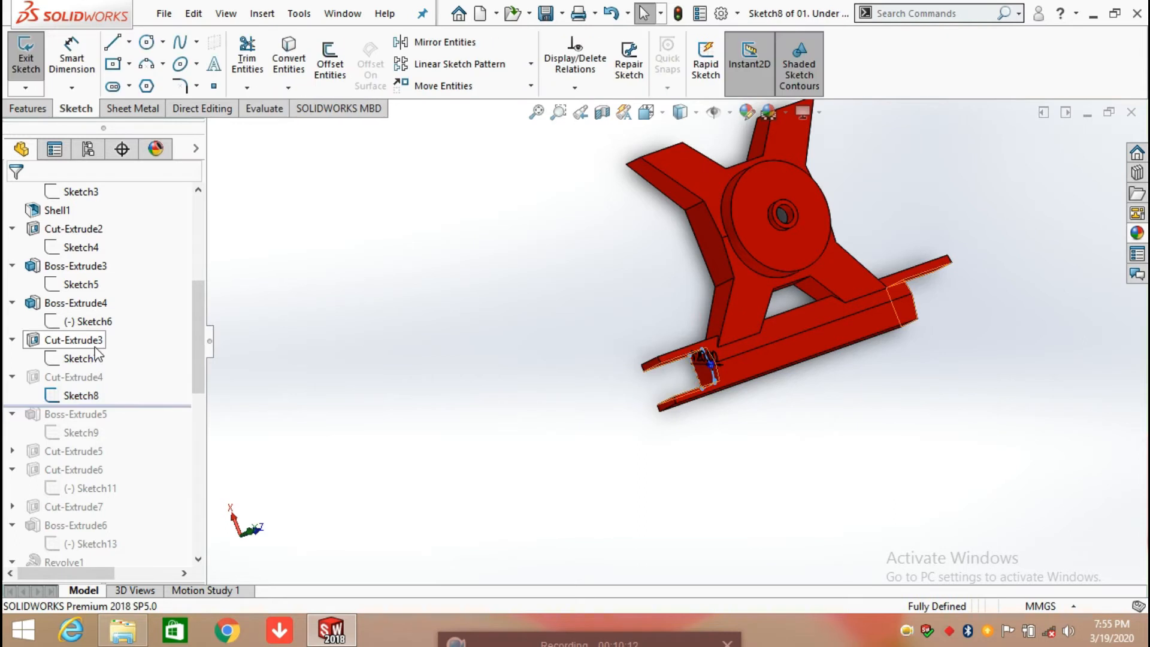
middle_click_drag(638, 490, 692, 243)
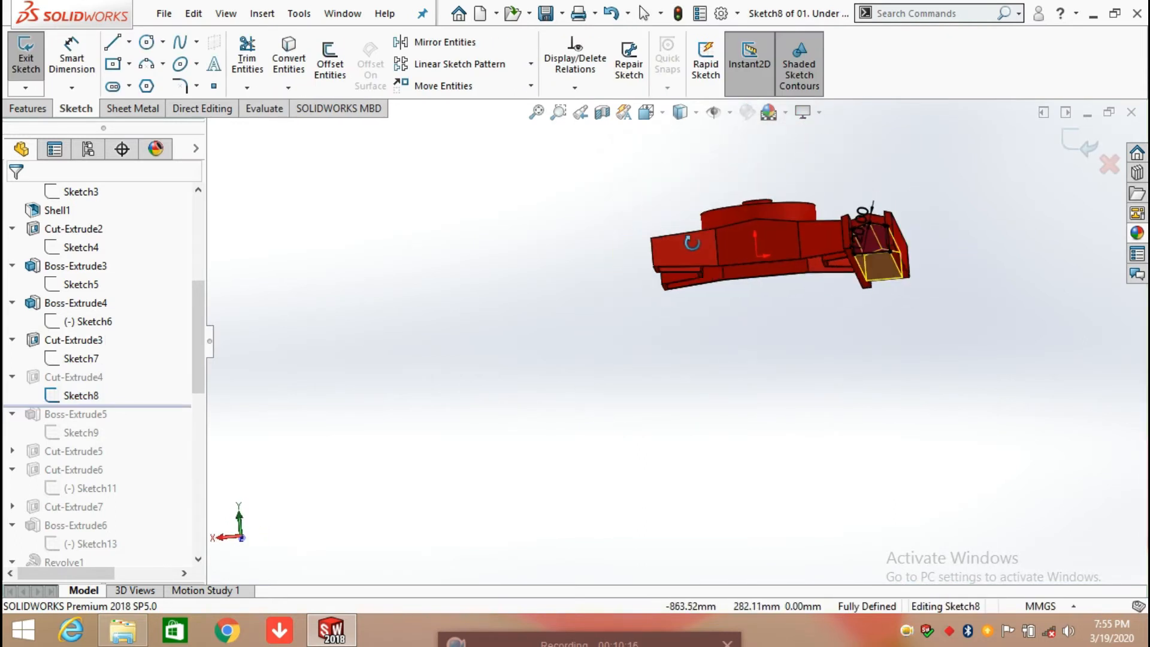
scroll(857, 240, "down", 4)
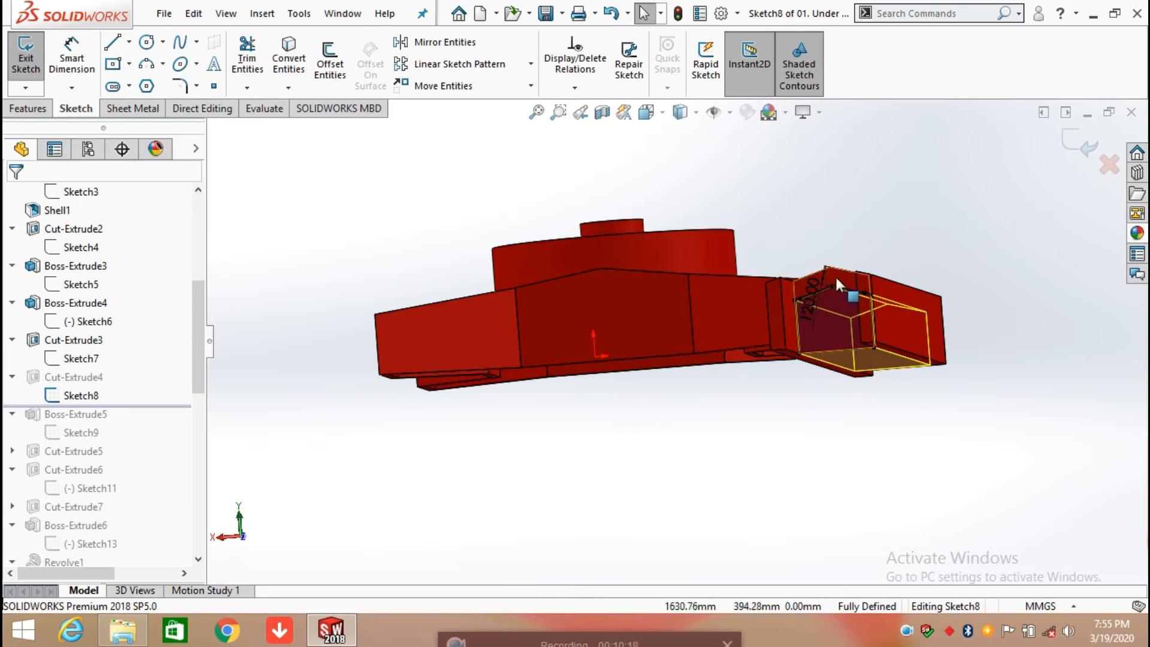
key("space")
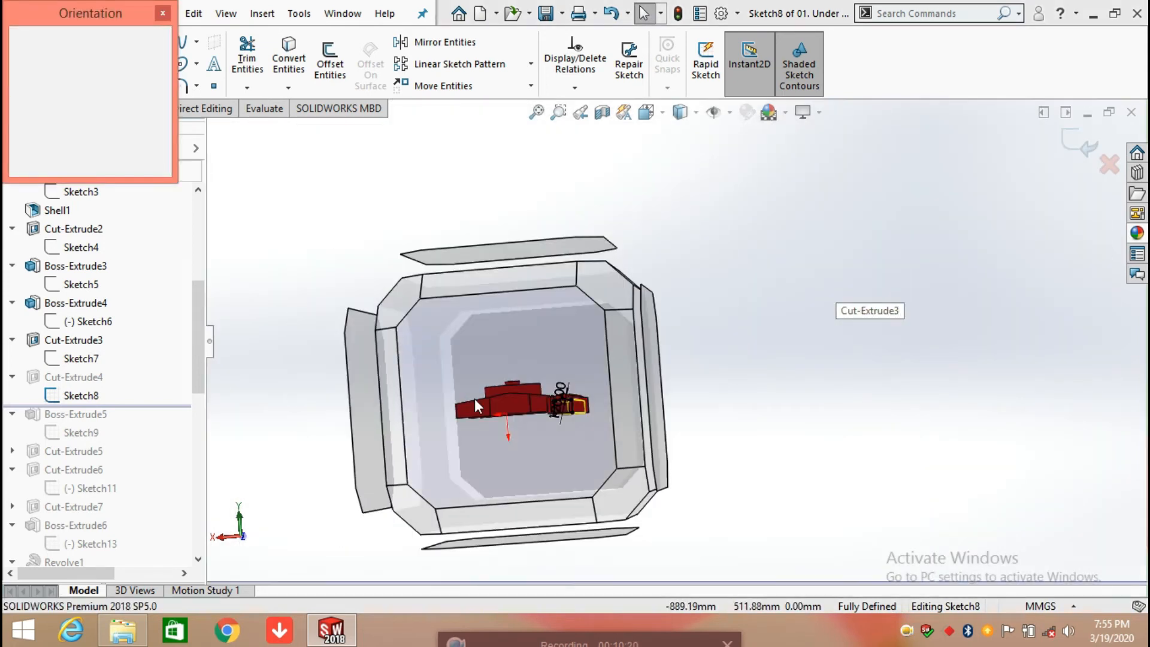
left_click(474, 398)
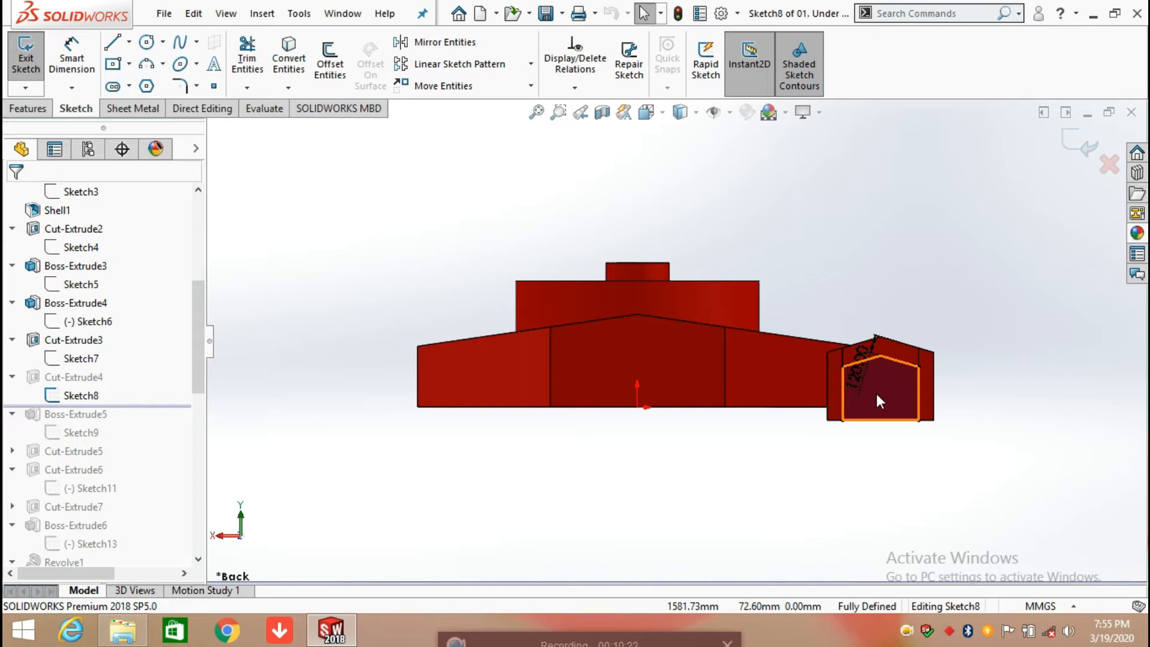
Step: Add a driven dimension for the bottom width of the five-sided profile in Sketch8
scroll(877, 397, "down", 3)
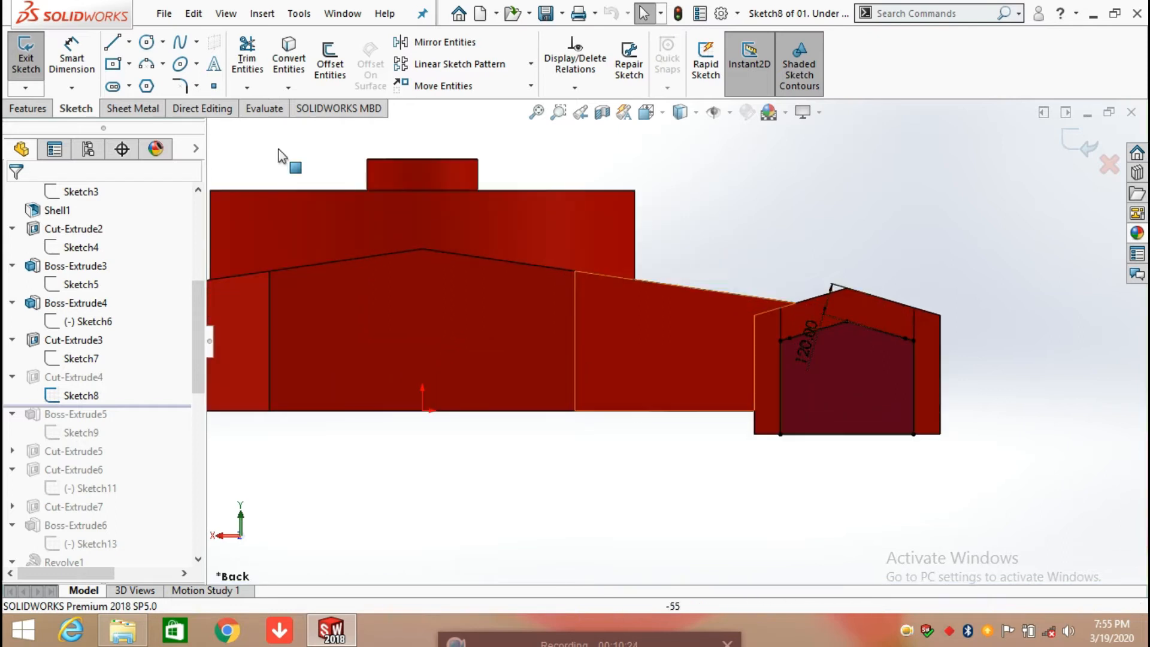
left_click(71, 57)
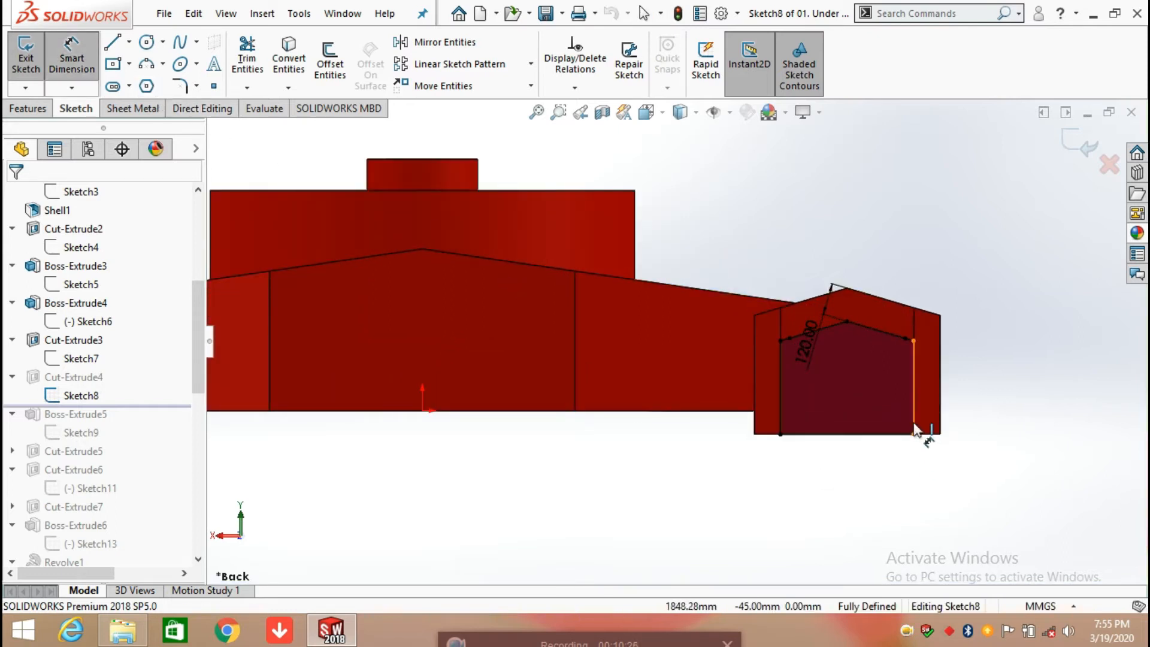
scroll(886, 403, "down", 3)
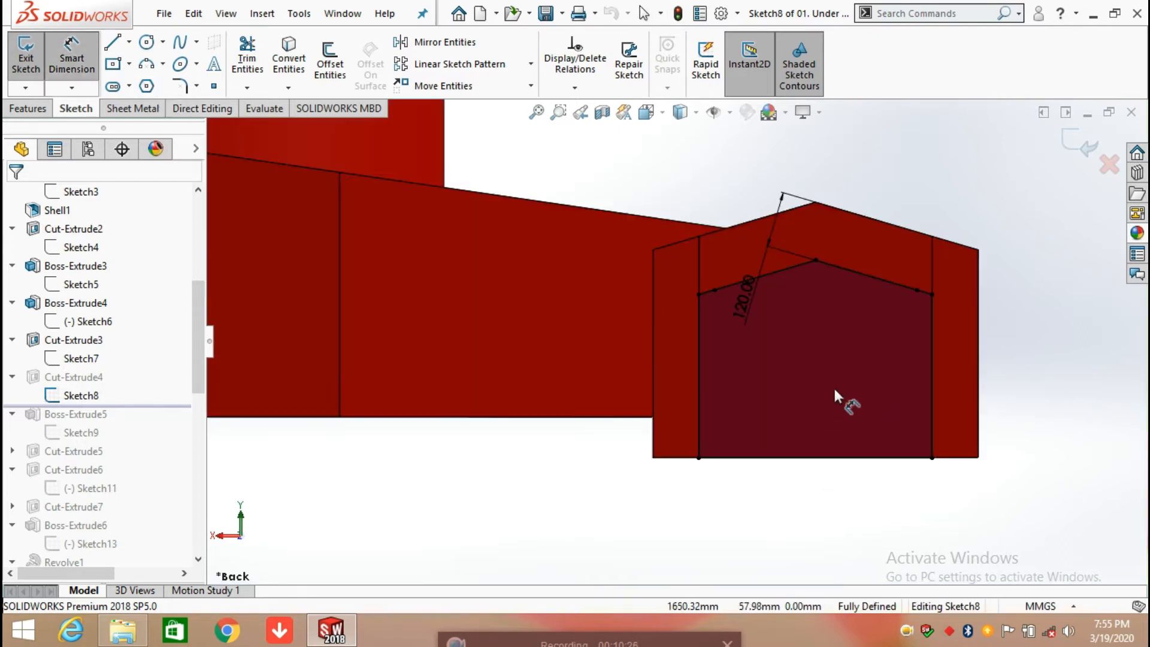
left_click(781, 466)
left_click(809, 514)
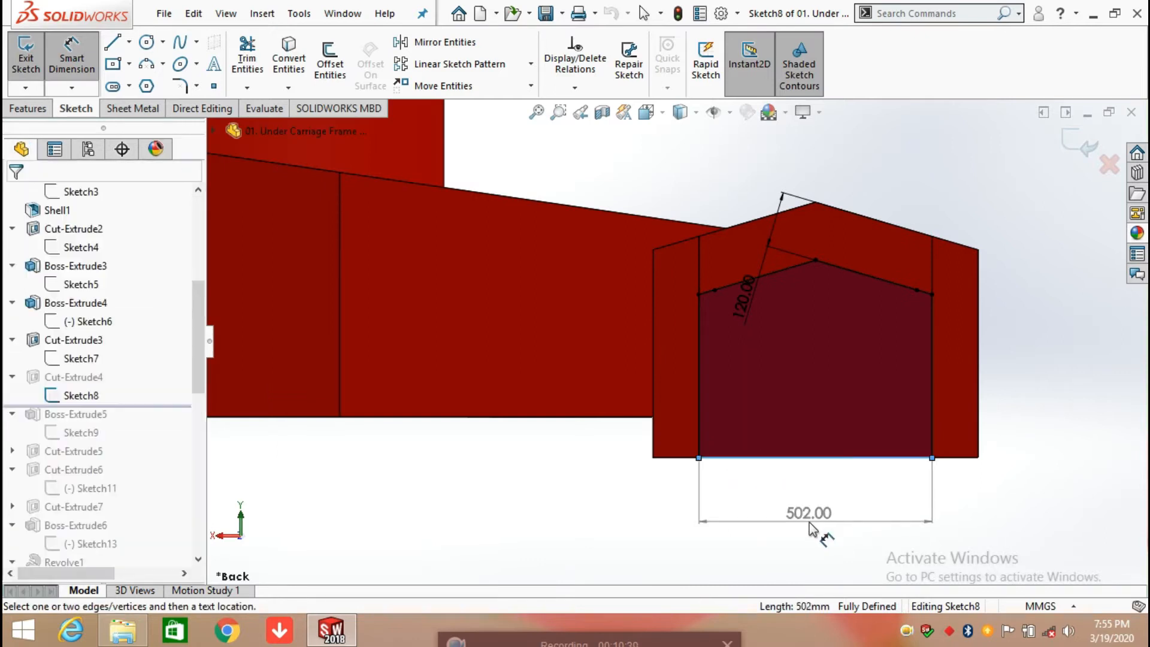
left_click(678, 316)
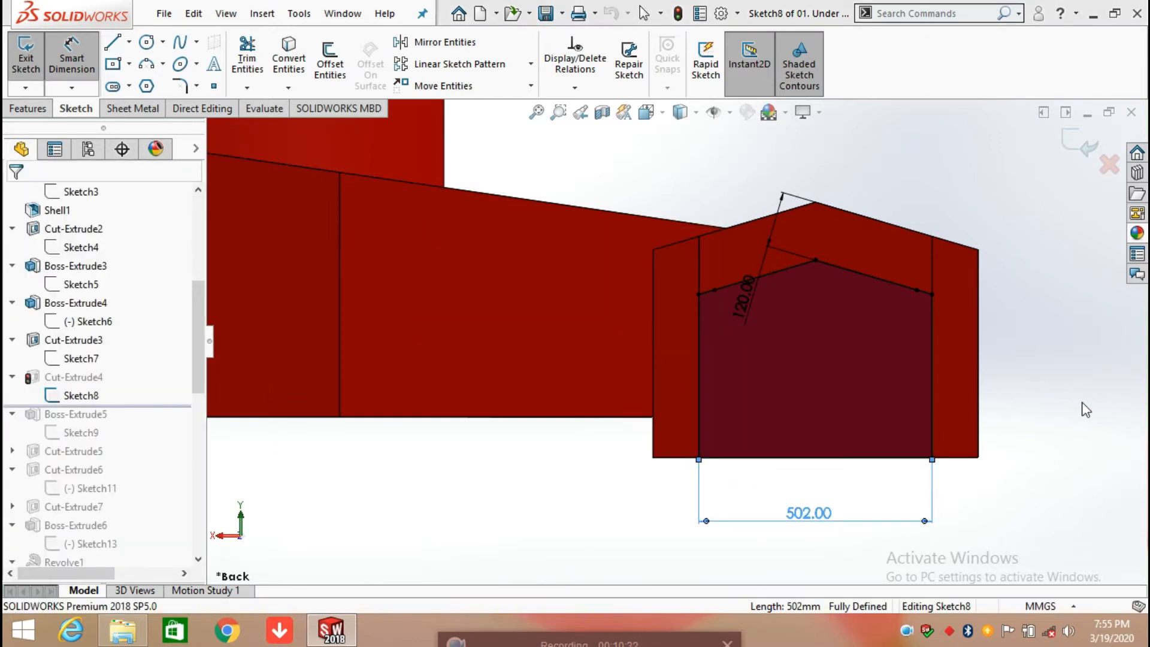
Step: Add a driven dimension for the height of the profile's vertical side and move the 120 mm offset dimension clear of the profile
left_click(930, 387)
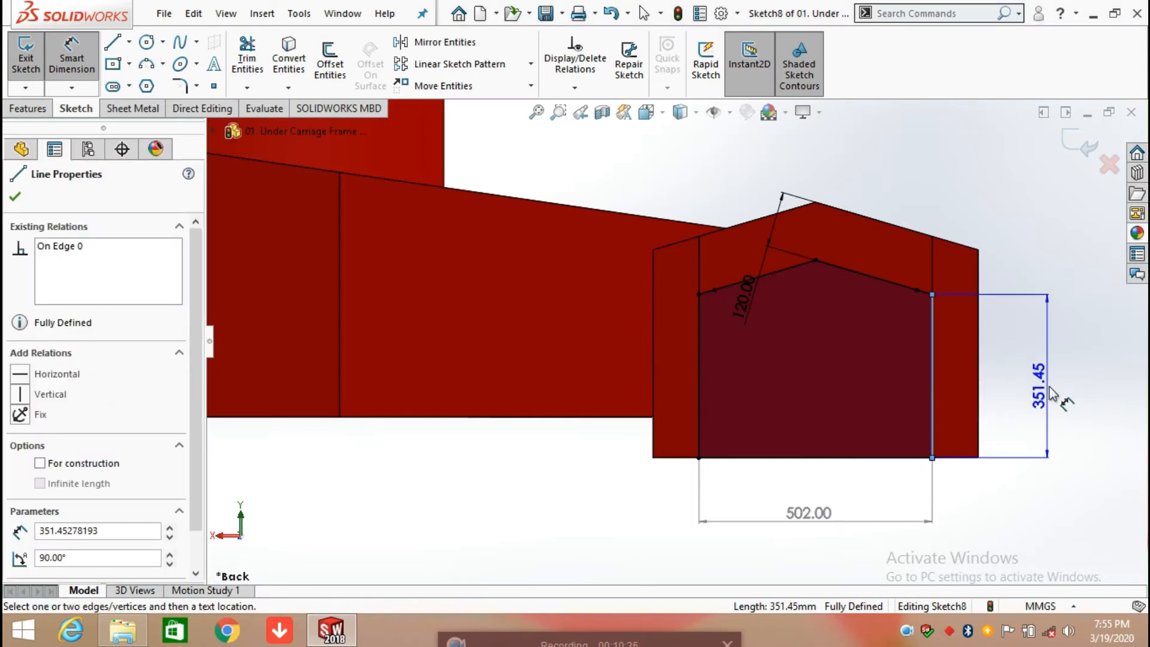
left_click(1050, 393)
left_click(696, 316)
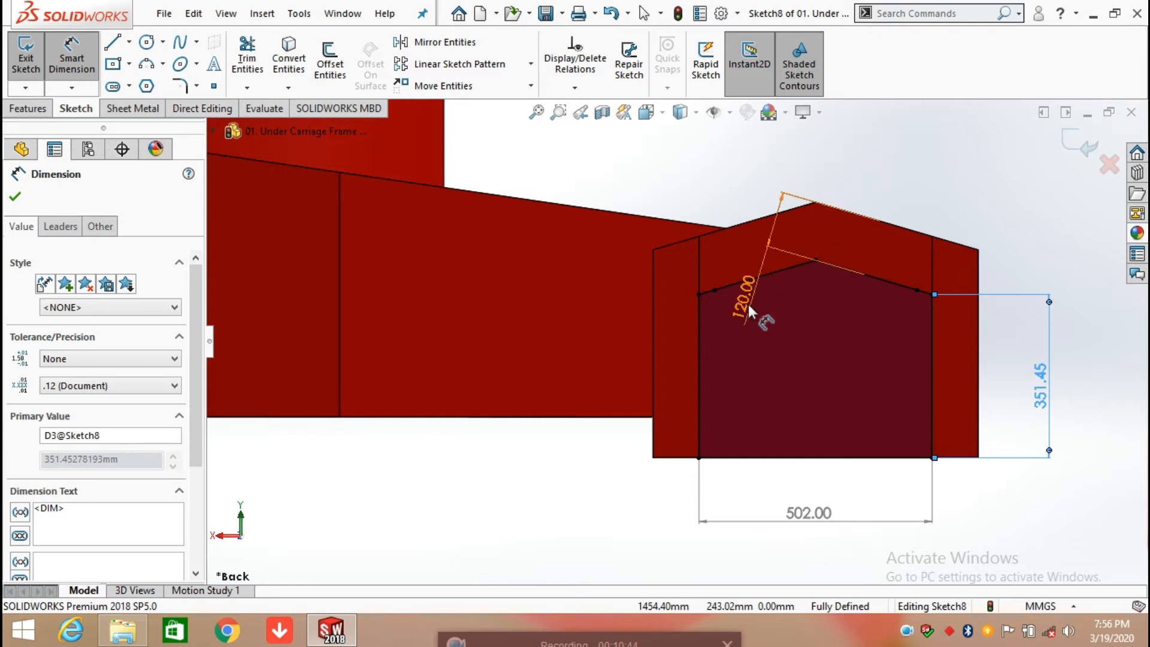
left_click_drag(750, 312, 754, 157)
left_click(897, 195)
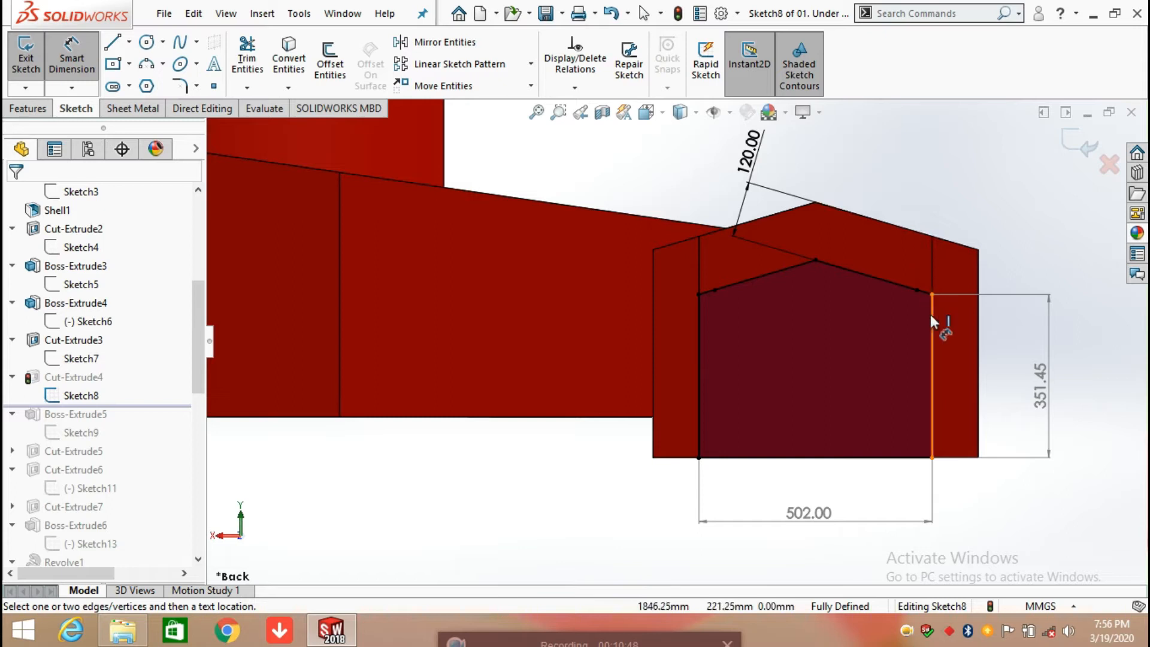
Step: Add a driven reflex angle dimension between the profile's vertical side and the adjoining sloped top line
left_click(933, 314)
left_click(892, 279)
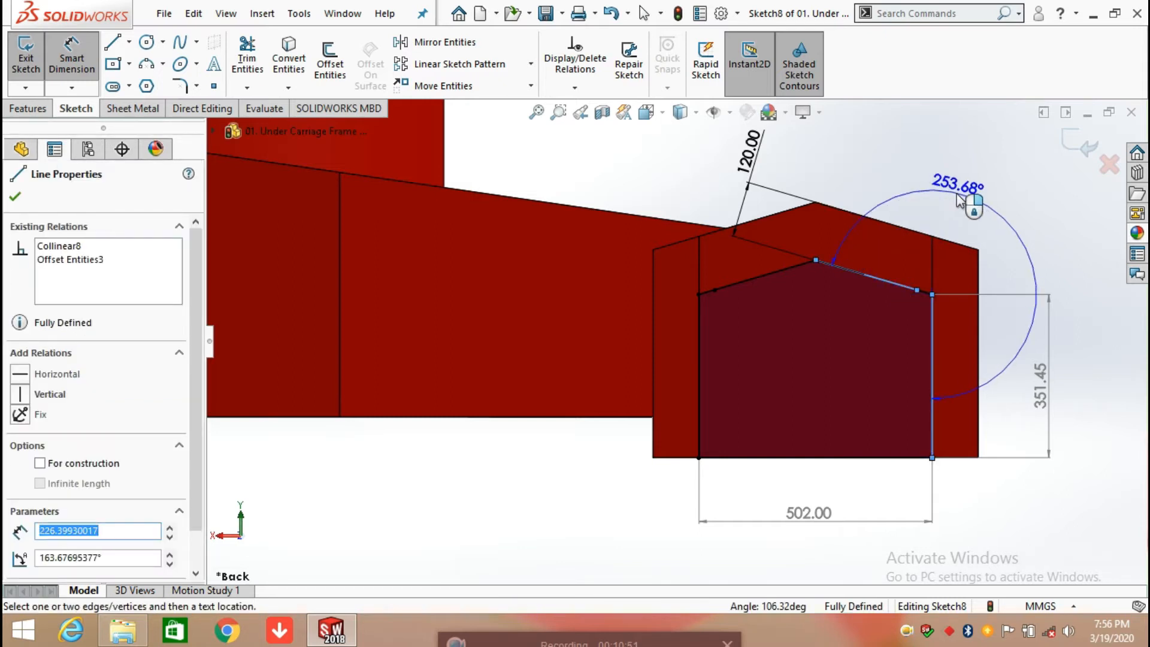
left_click(957, 195)
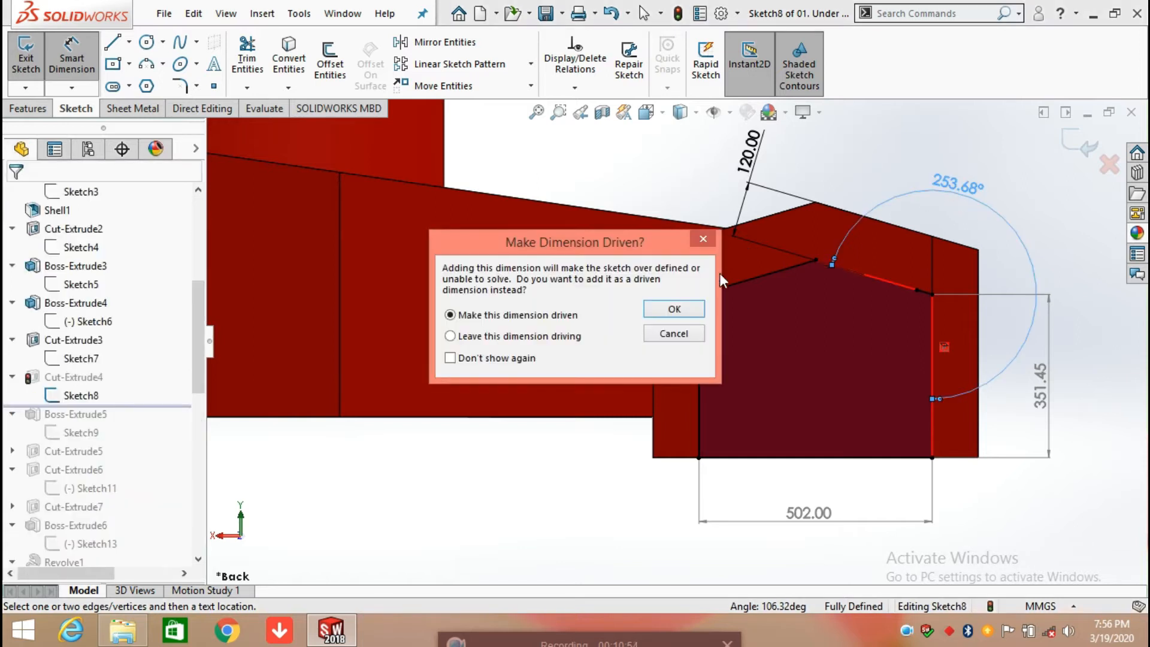
left_click(684, 307)
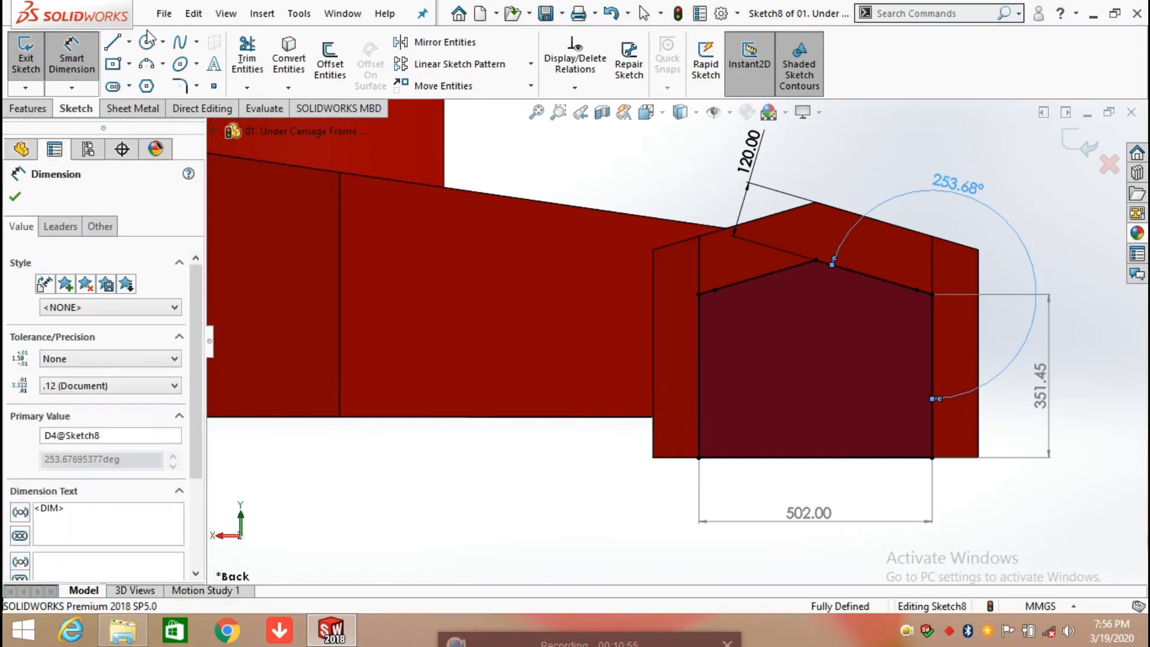
Step: Draw a vertical centreline from the profile's apex to the midpoint of its base line, and exit the sketch
left_click(130, 42)
left_click(160, 79)
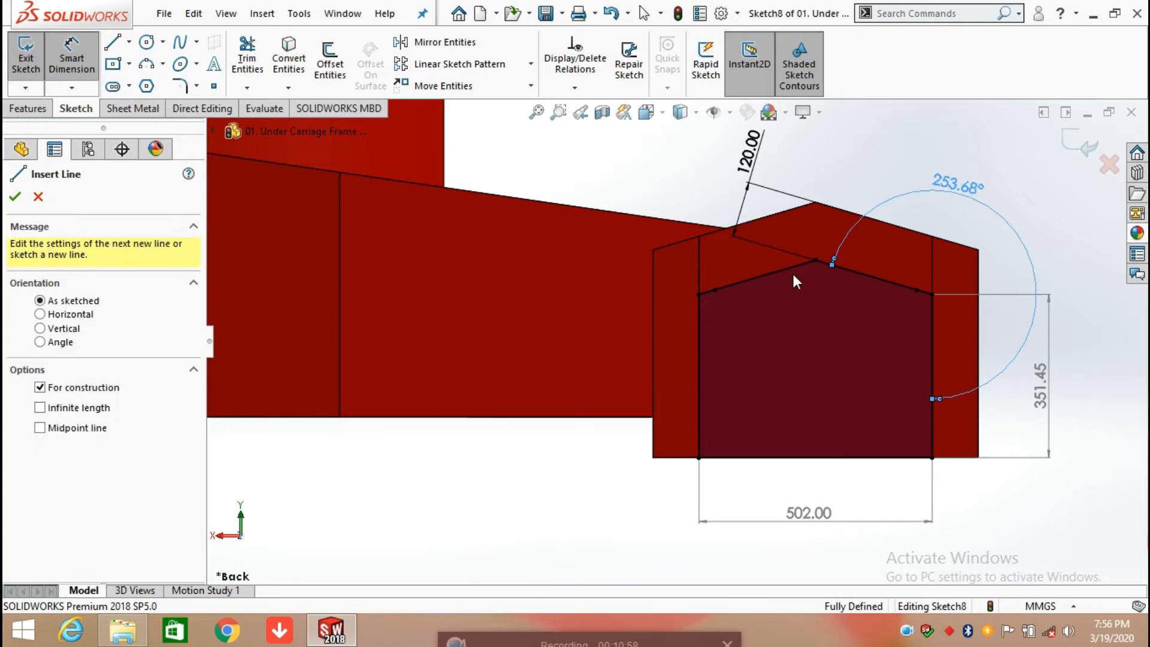
left_click(816, 261)
left_click(816, 458)
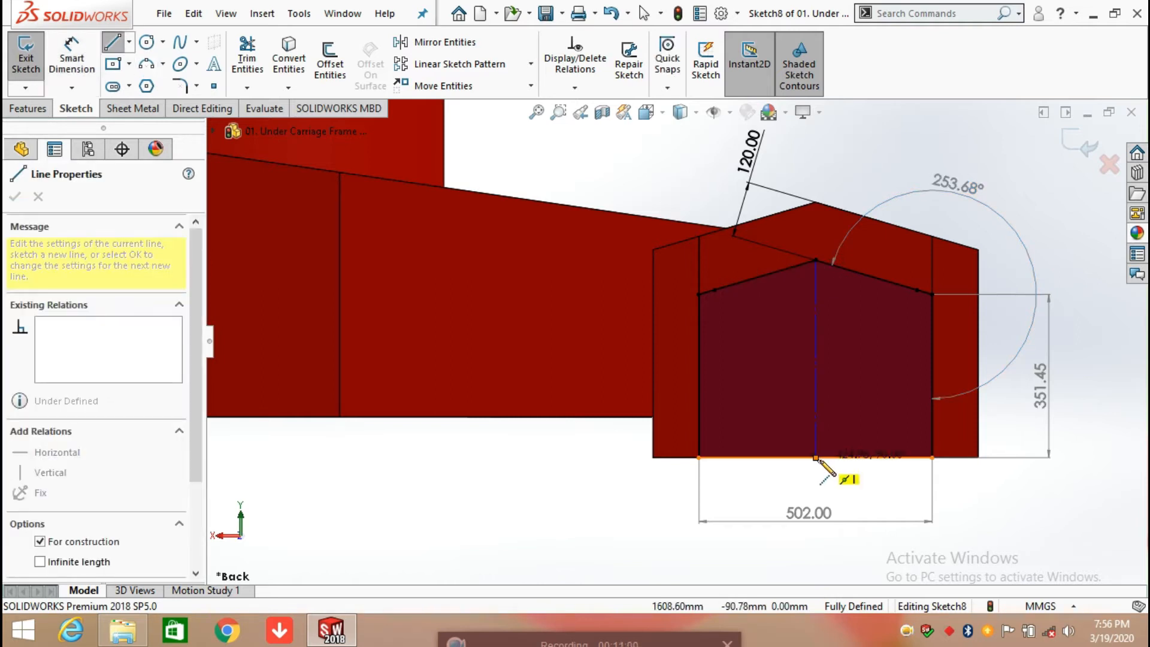
right_click(817, 466)
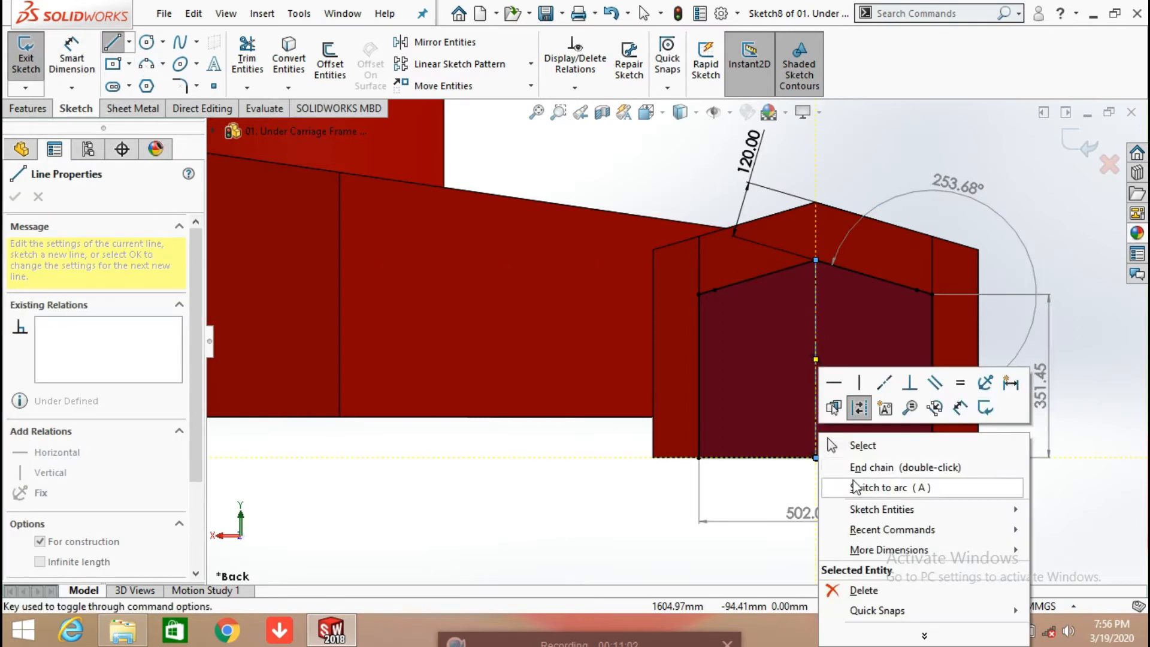
left_click(861, 448)
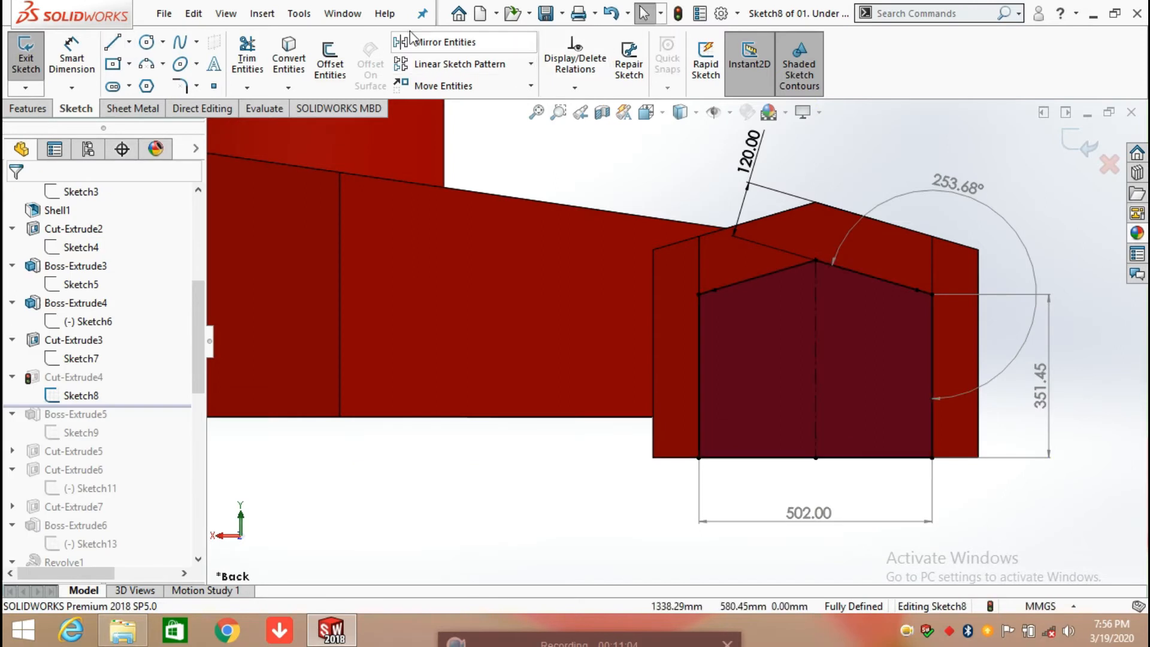
left_click(430, 43)
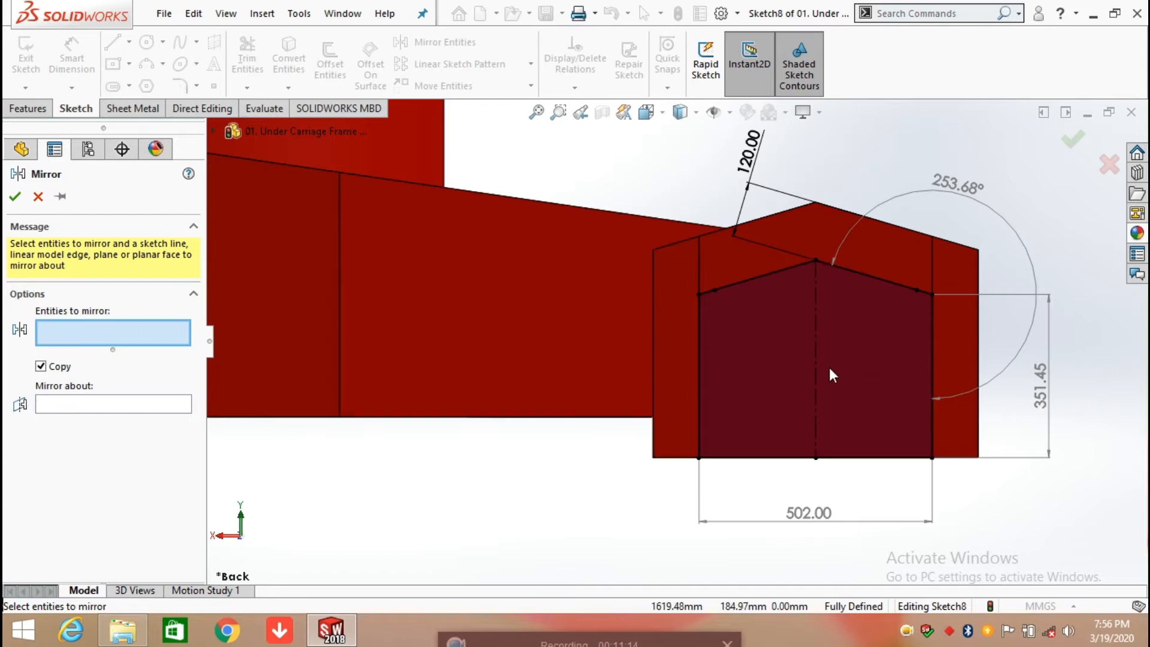
left_click(39, 197)
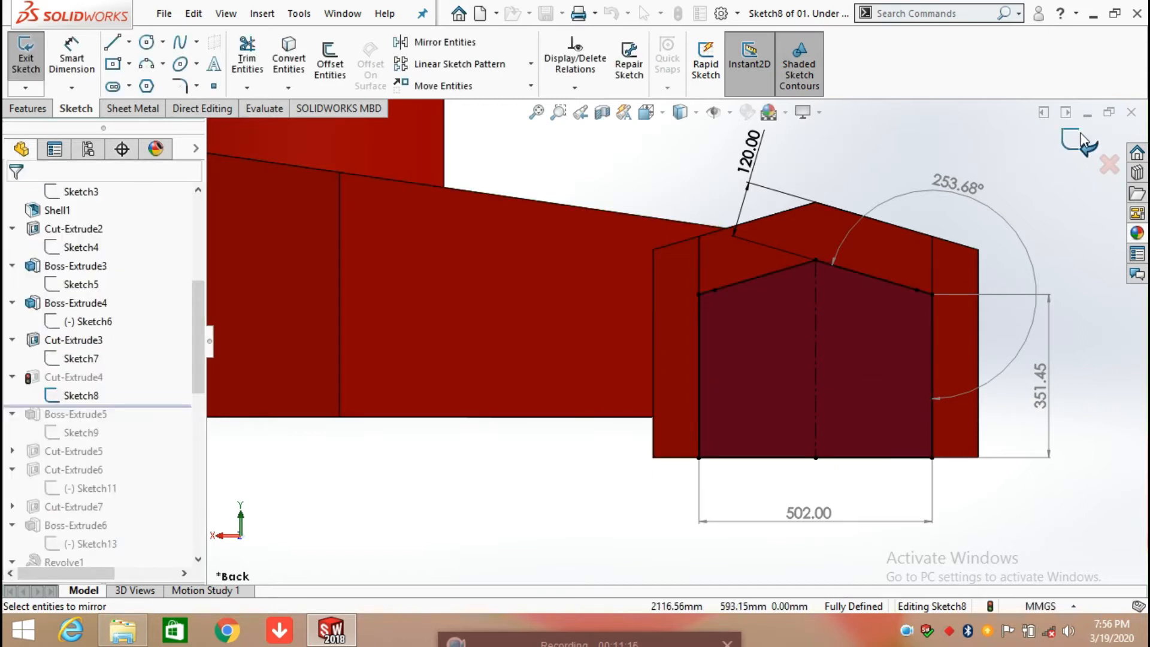
Step: Open the Cut-Extrude4 definition, review its start offset, end condition, reference face and offset distance, and accept it
left_click(86, 377)
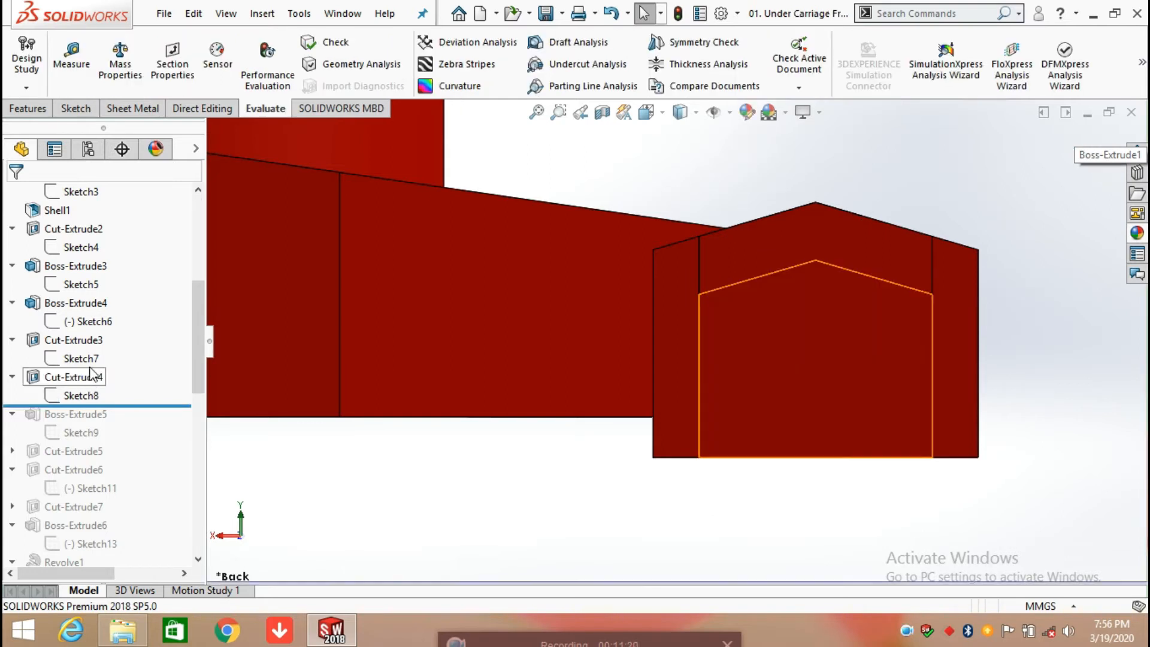
left_click(127, 327)
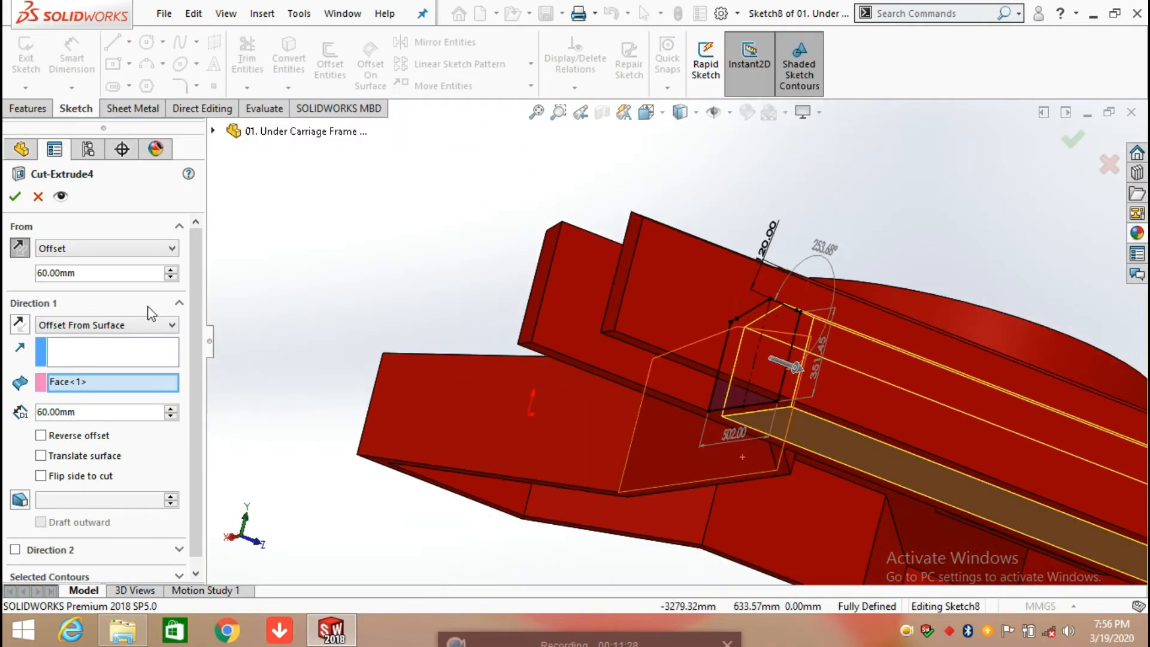
left_click(111, 251)
left_click(114, 254)
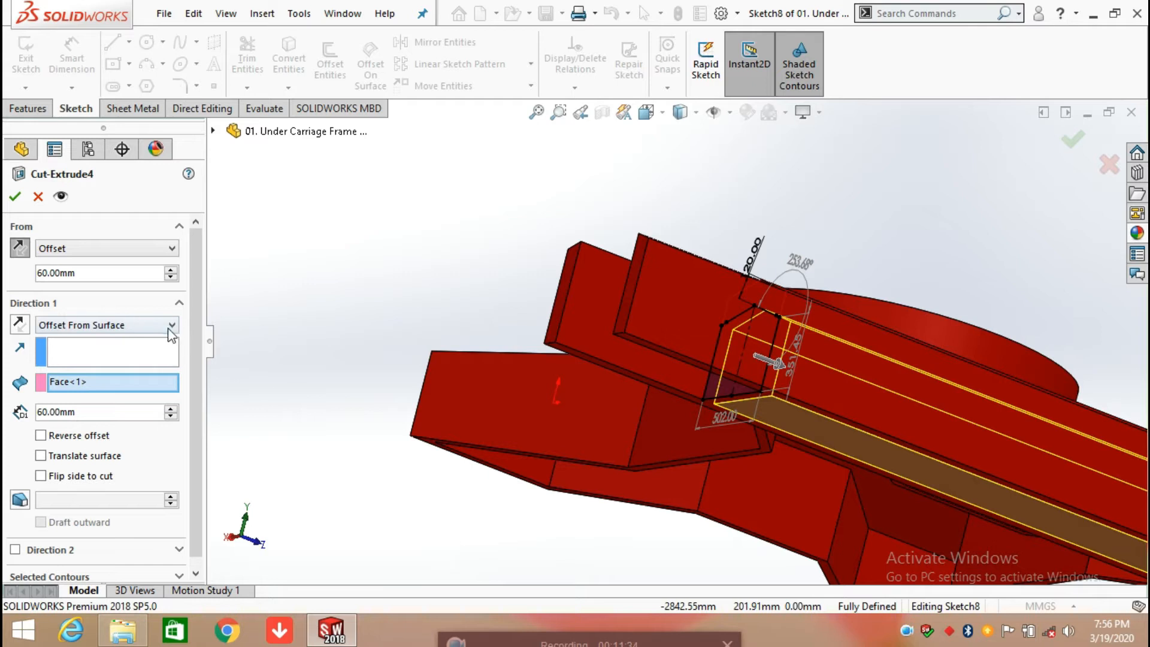
scroll(944, 446, "up", 3)
middle_click_drag(956, 467, 854, 496)
scroll(800, 461, "down", 2)
scroll(792, 447, "down", 2)
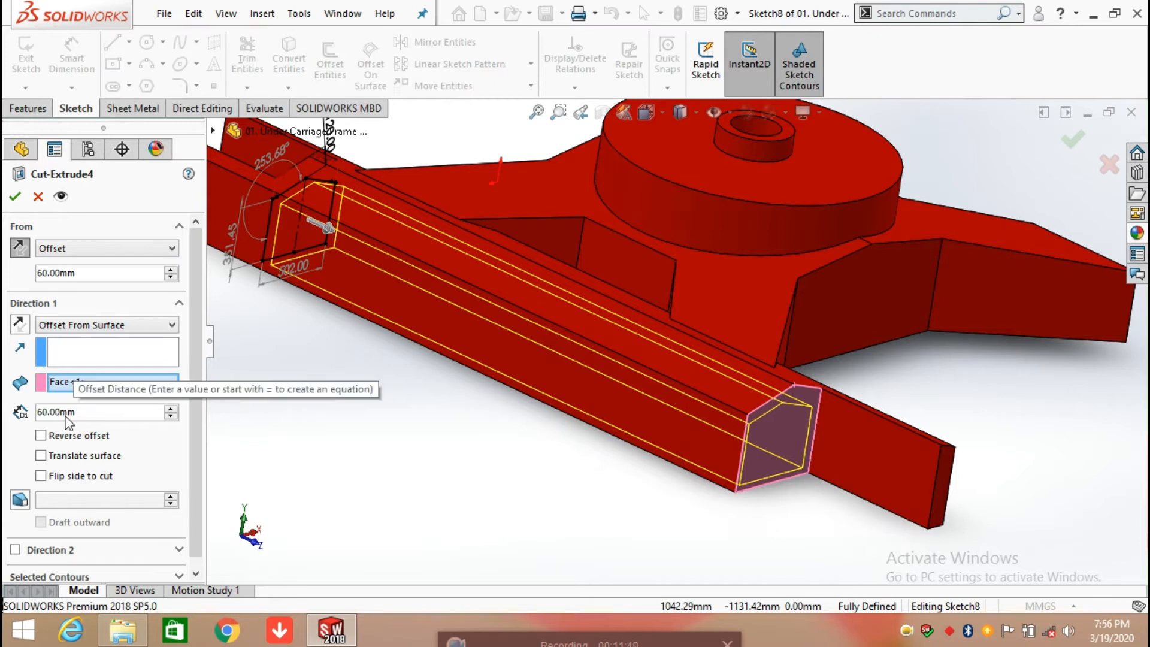
left_click(23, 199)
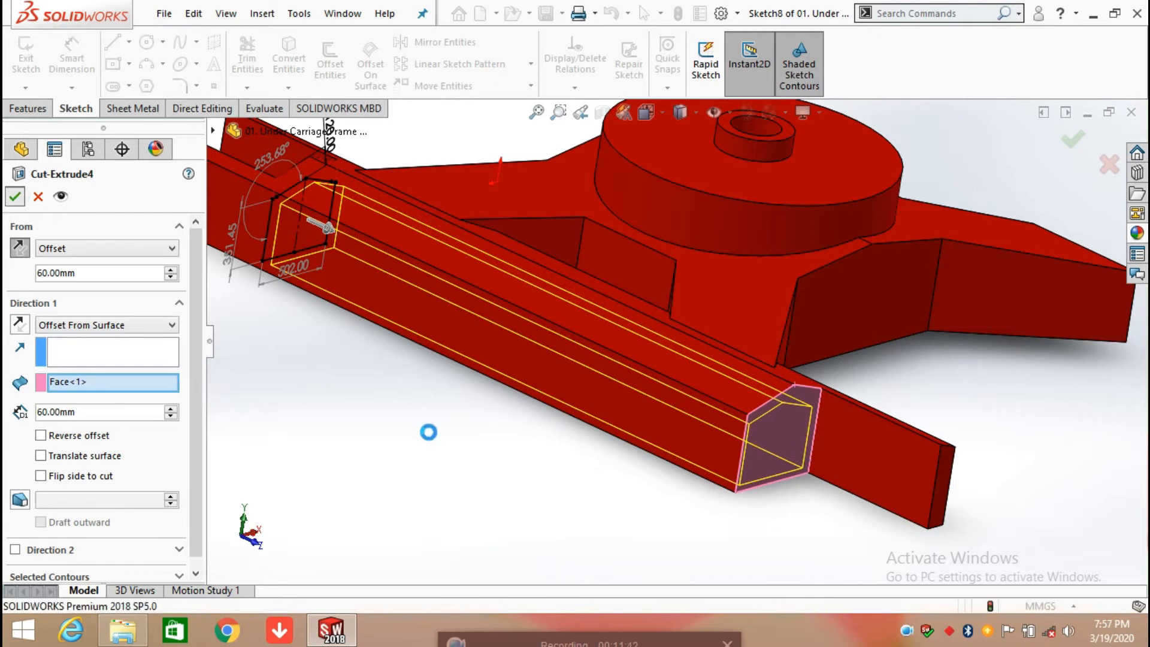
Step: Measure the wall thickness between the pocket's inner end face and the beam's outer end face
middle_click_drag(490, 507, 547, 185)
middle_click_drag(706, 418, 726, 294)
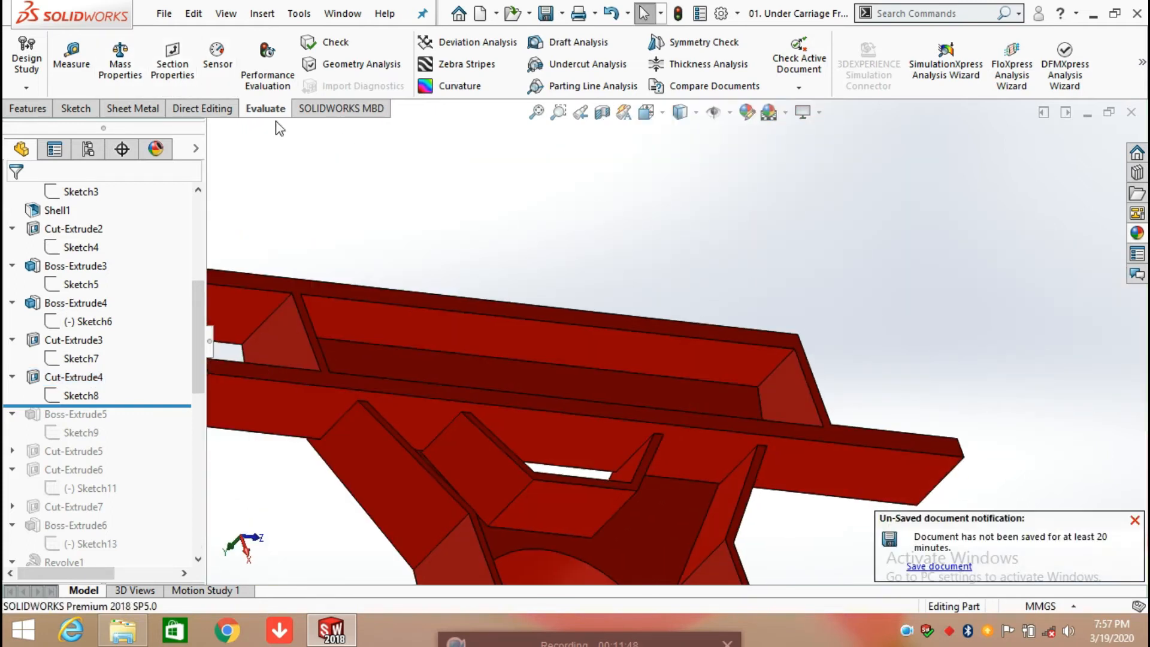
left_click(90, 67)
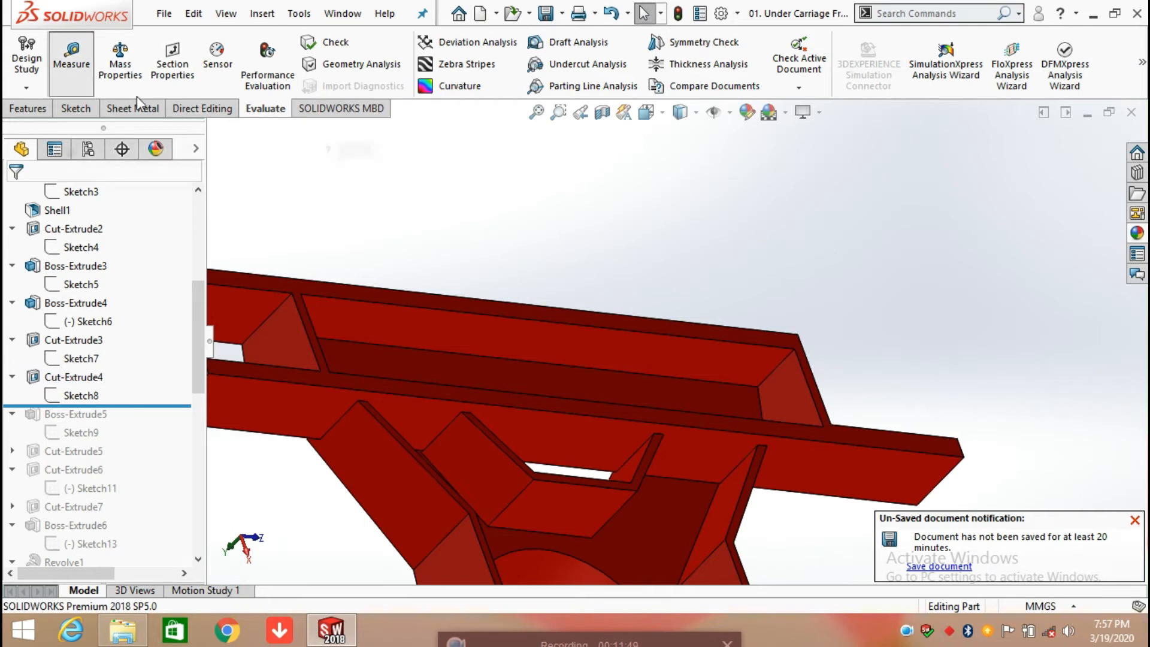
left_click(799, 413)
middle_click_drag(885, 362, 818, 398)
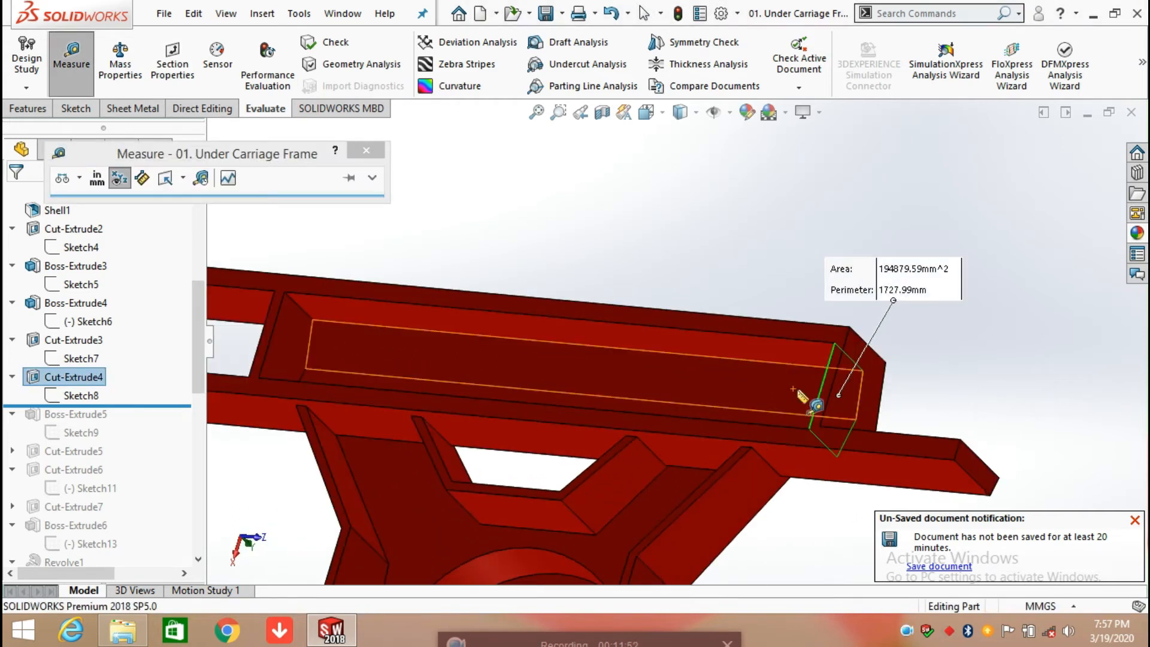
left_click(840, 399)
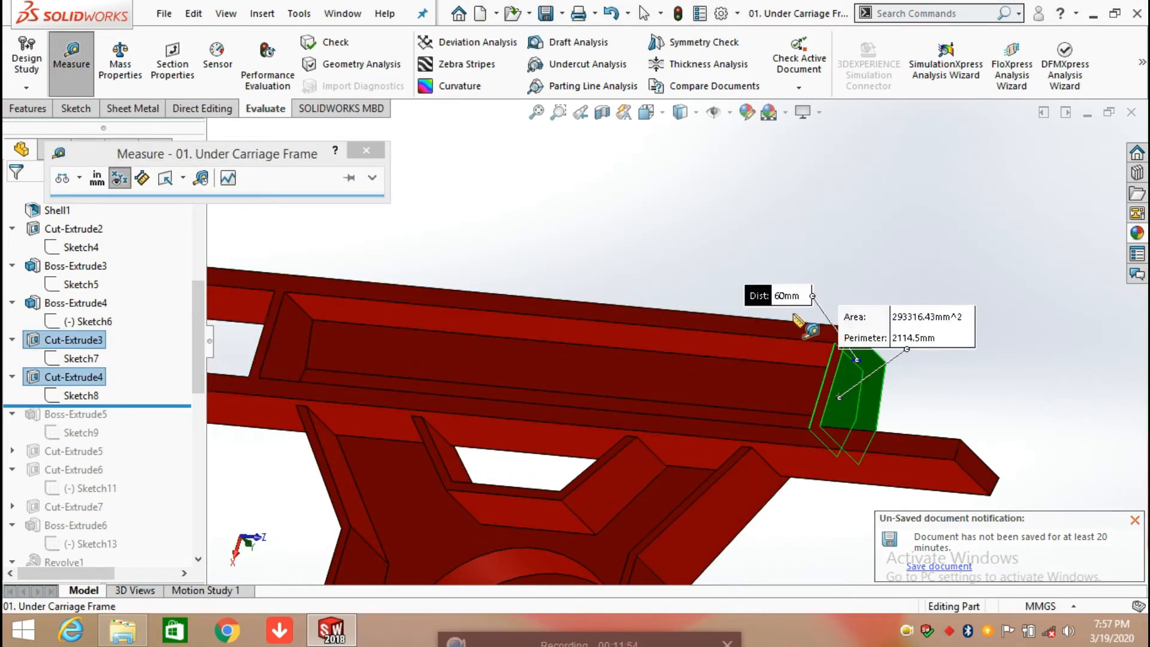
left_click(533, 204)
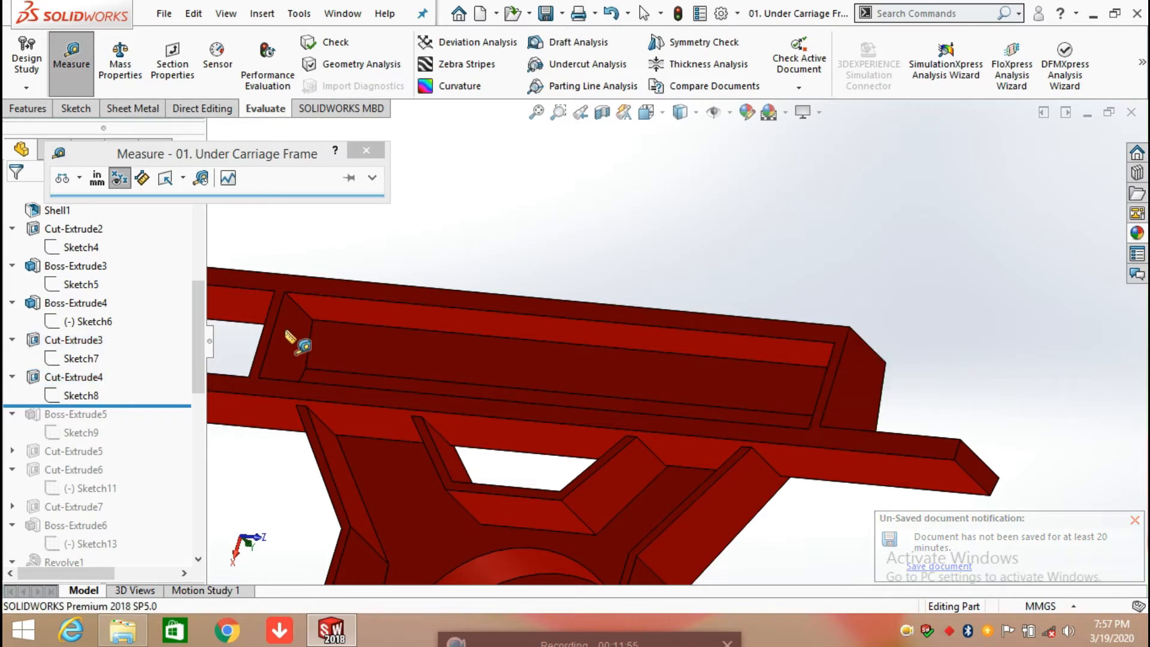
left_click(361, 152)
Step: Roll the history forward past Boss-Extrude5 and open its Sketch9 for editing, viewed square to the sketch plane
scroll(749, 316, "up", 5)
middle_click_drag(739, 313, 502, 302)
left_click_drag(134, 405, 133, 435)
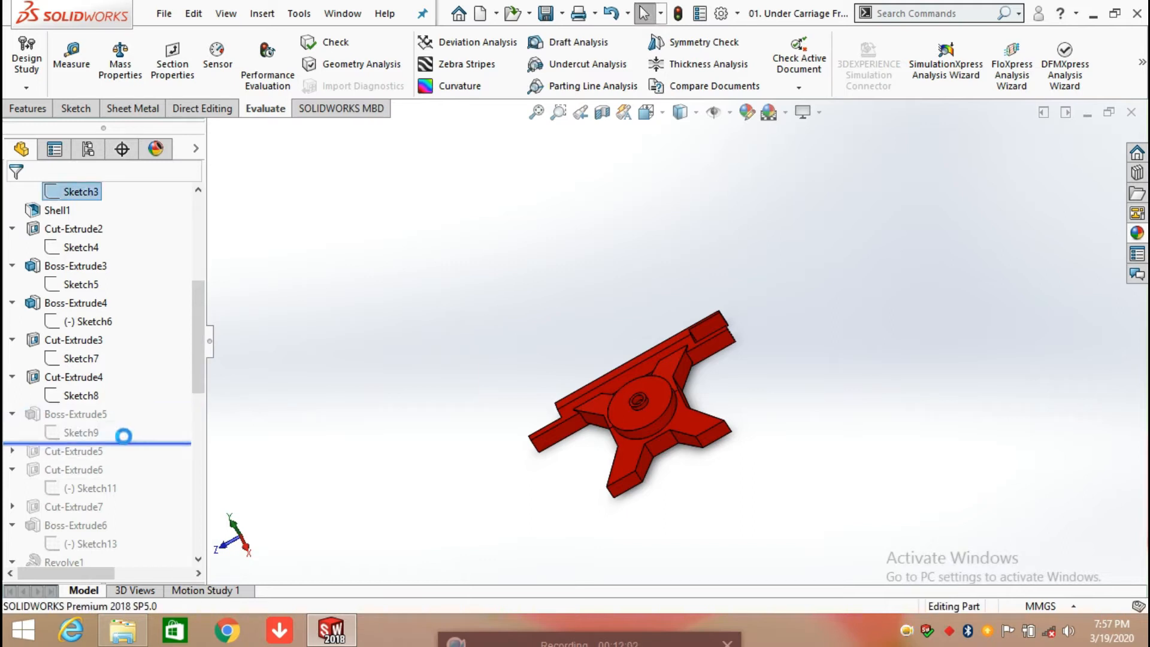
left_click(84, 433)
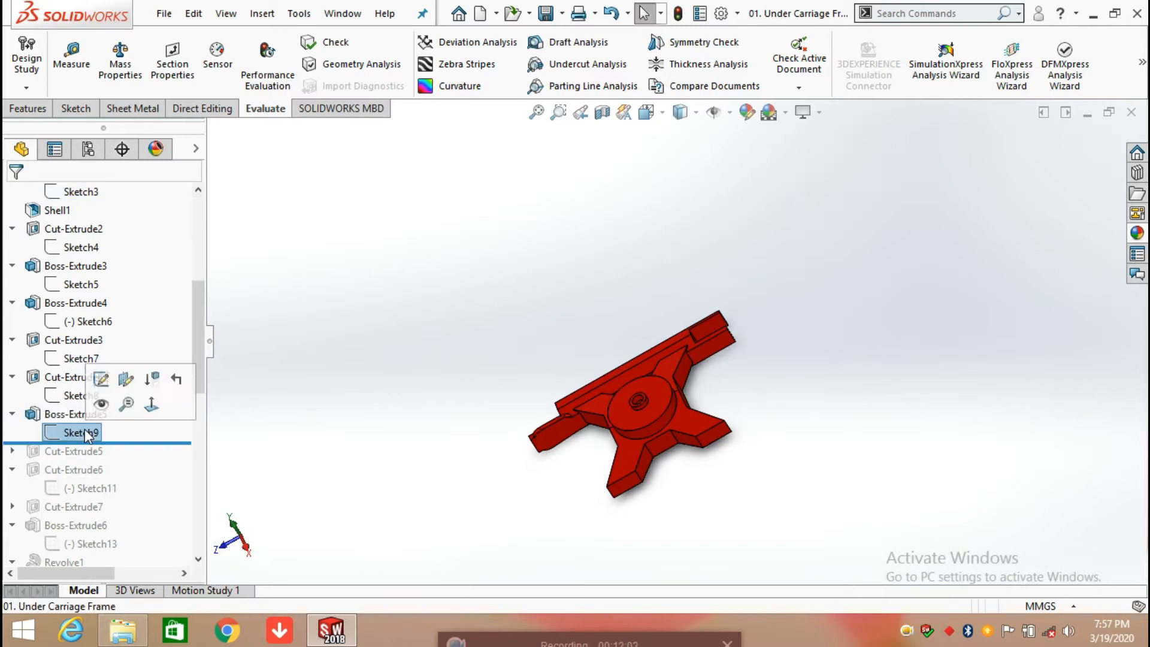
left_click(103, 377)
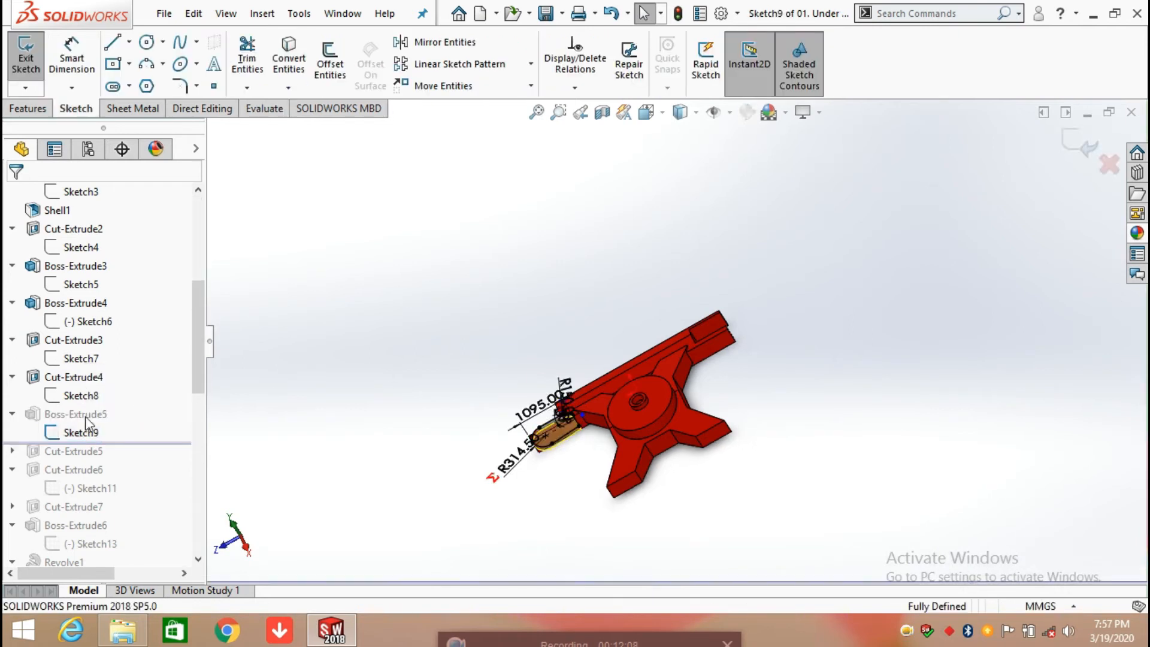
key("space")
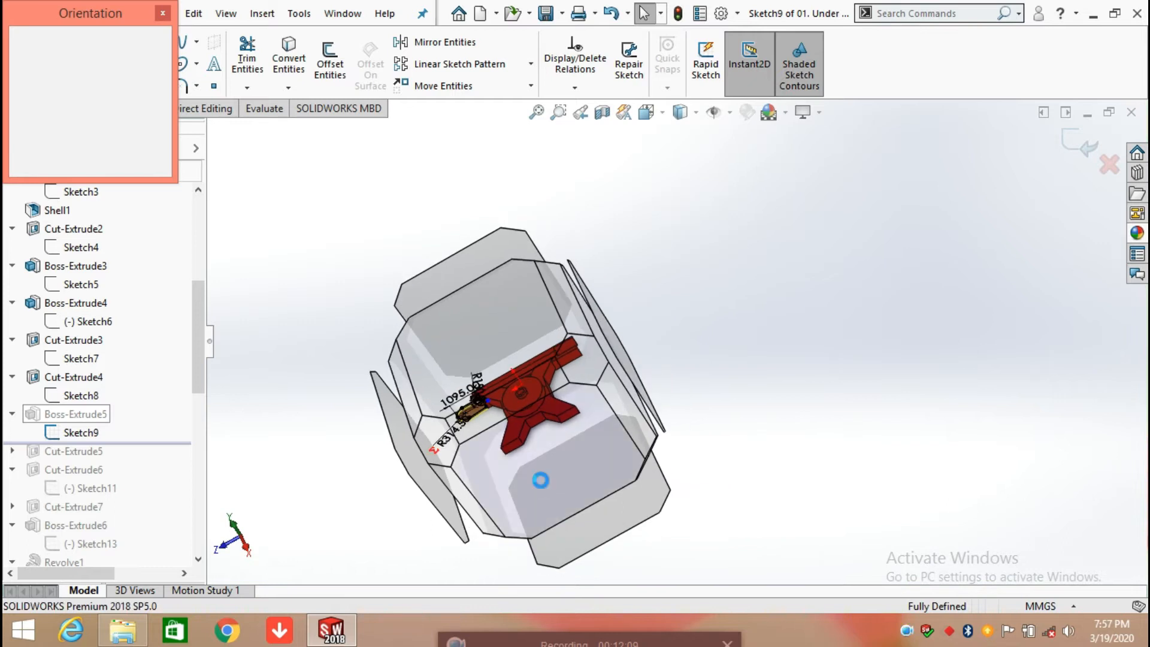
left_click(541, 480)
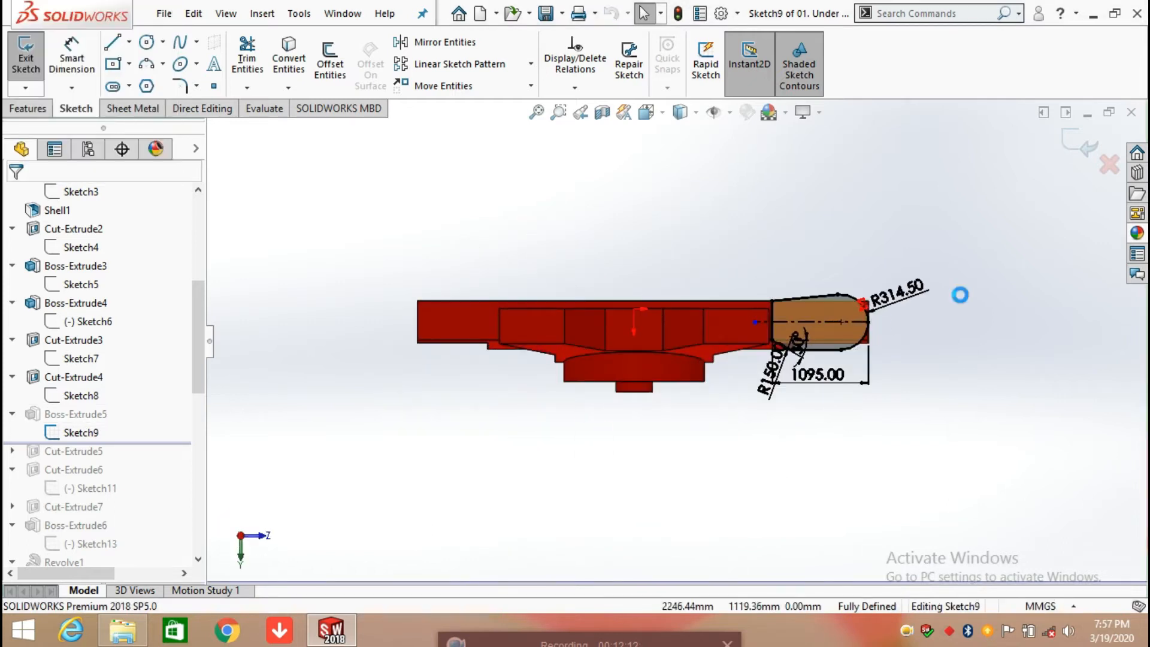
scroll(869, 331, "down", 3)
middle_click_drag(923, 371, 748, 297)
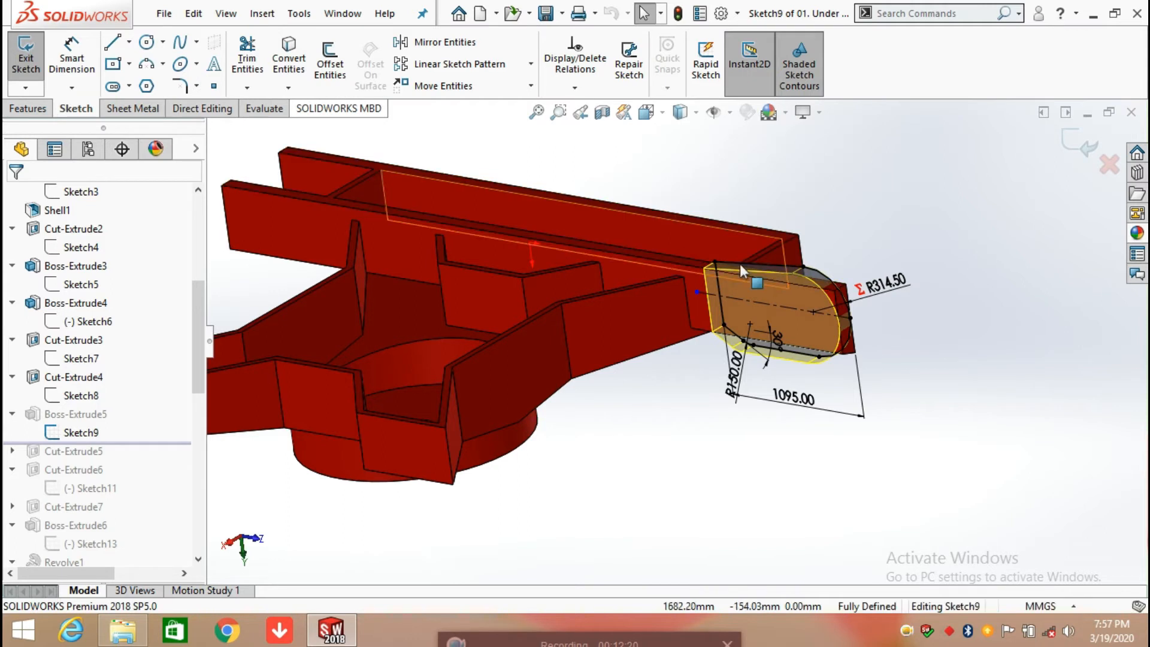
key("space")
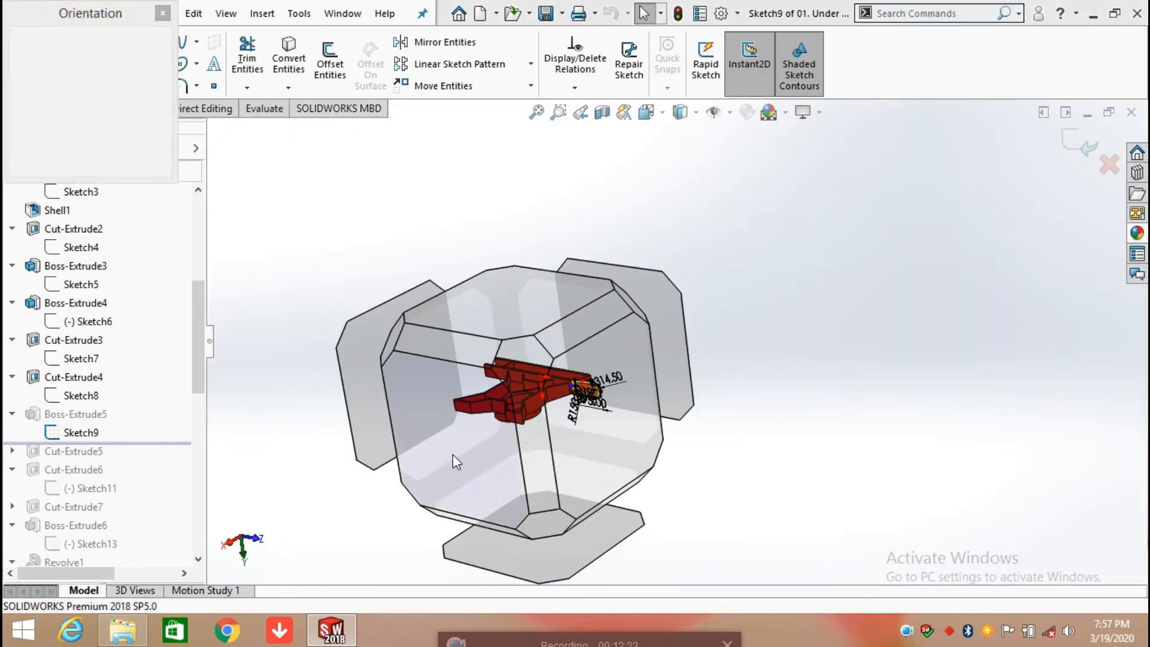
left_click(457, 463)
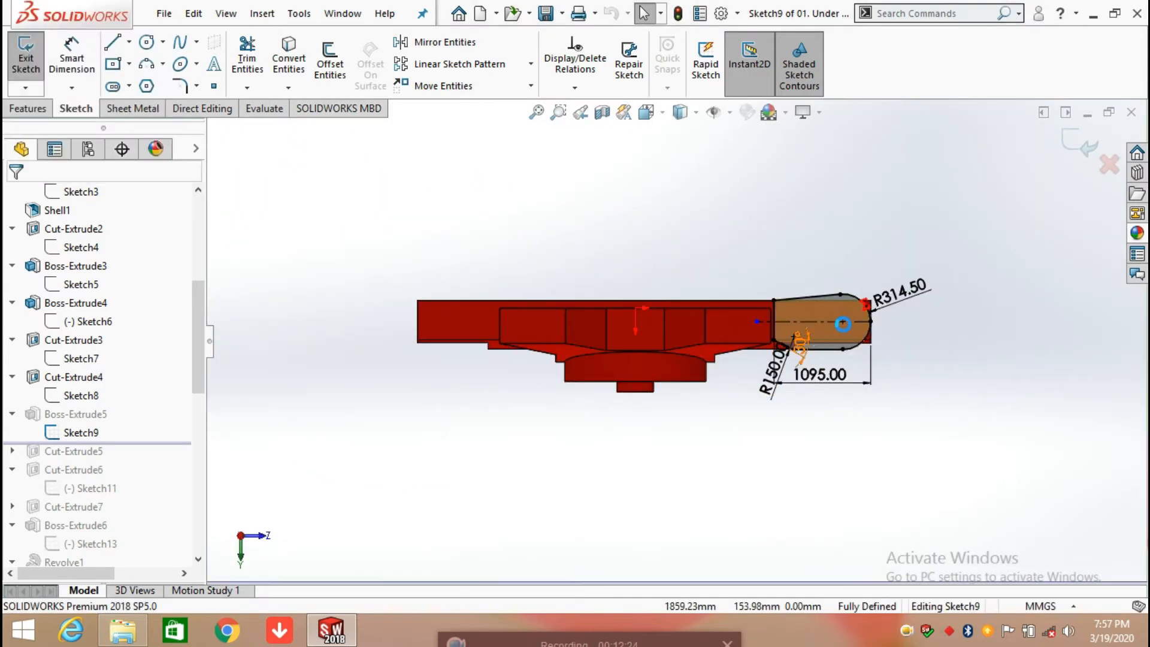
Step: Move the profile's overall length dimension farther below the profile to clear space around it
scroll(858, 325, "down", 5)
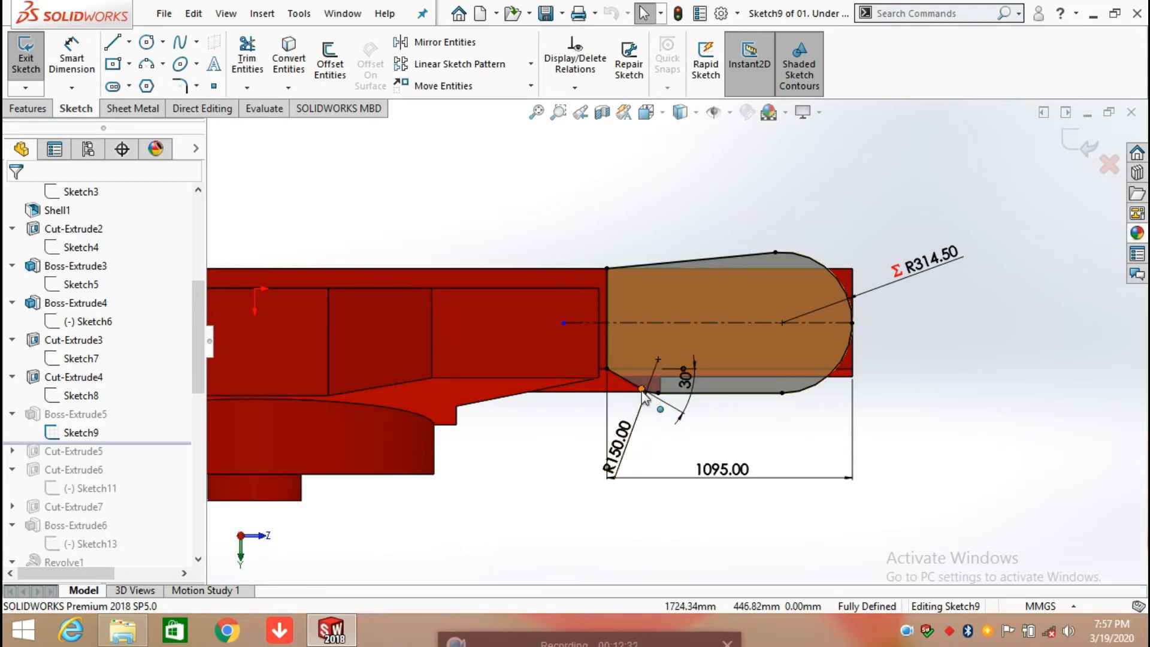
scroll(642, 396, "down", 3)
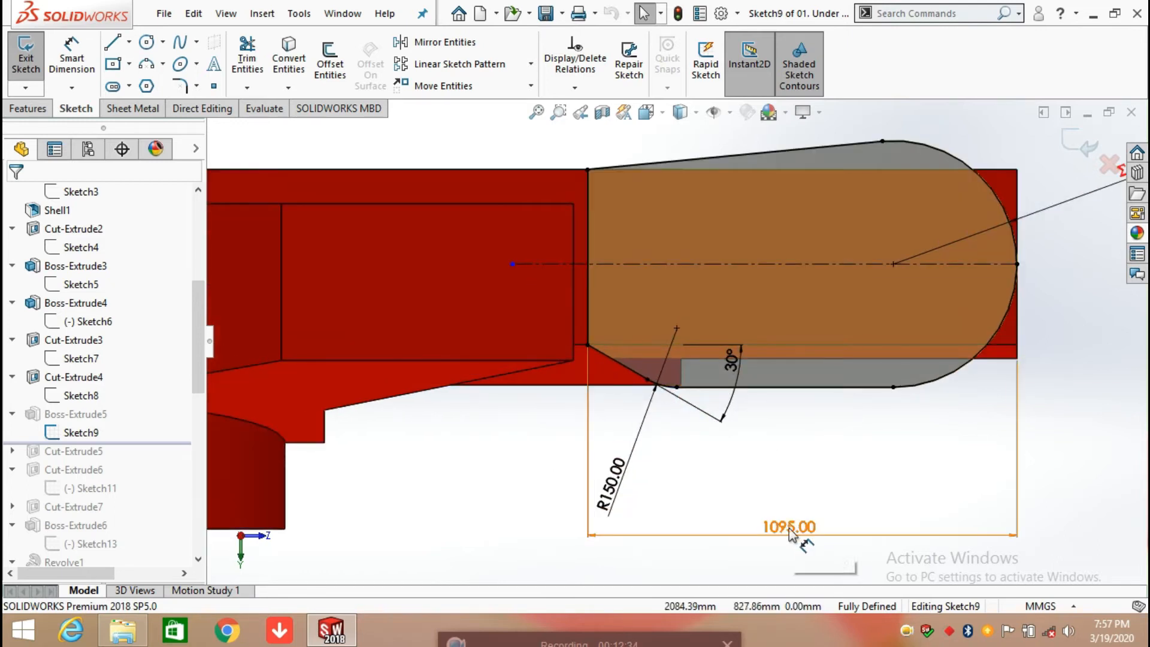
left_click_drag(798, 537, 789, 565)
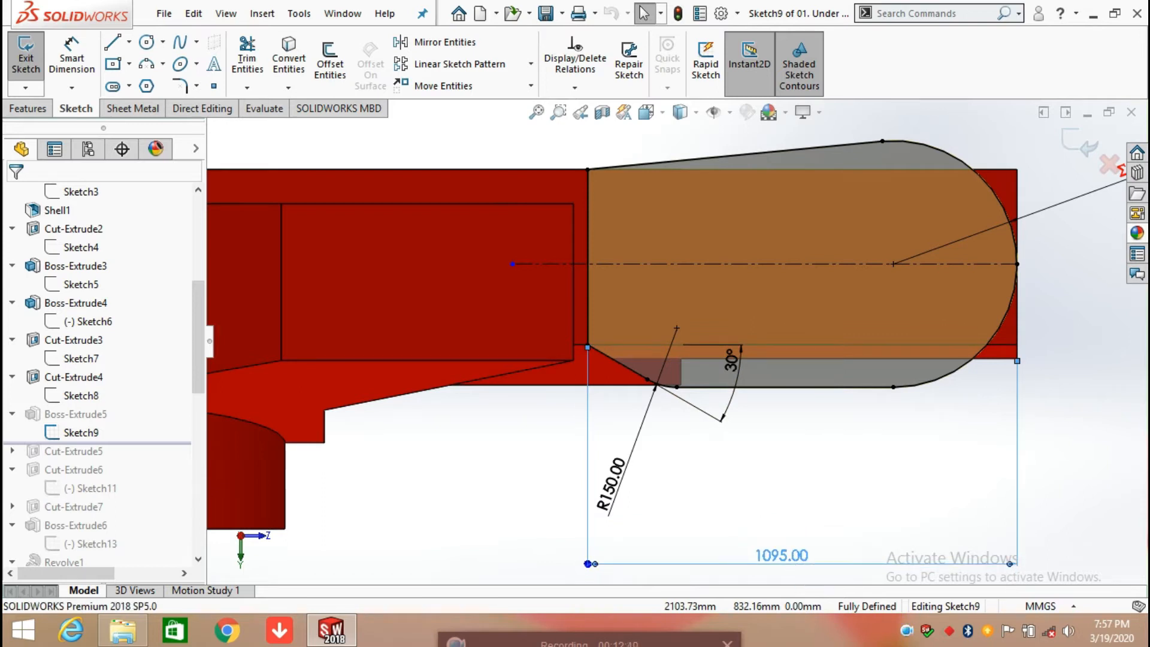
left_click(758, 462)
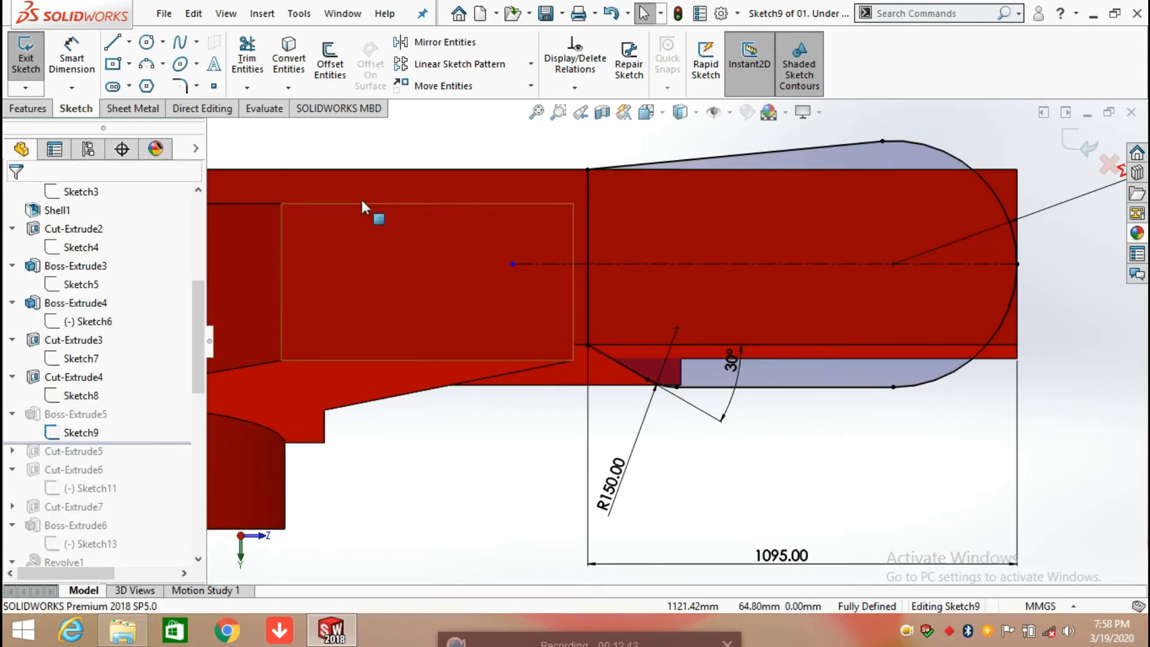
Step: Add a driven horizontal dimension between the two endpoints of the profile's lower sloped line, placed above the profile
left_click(71, 55)
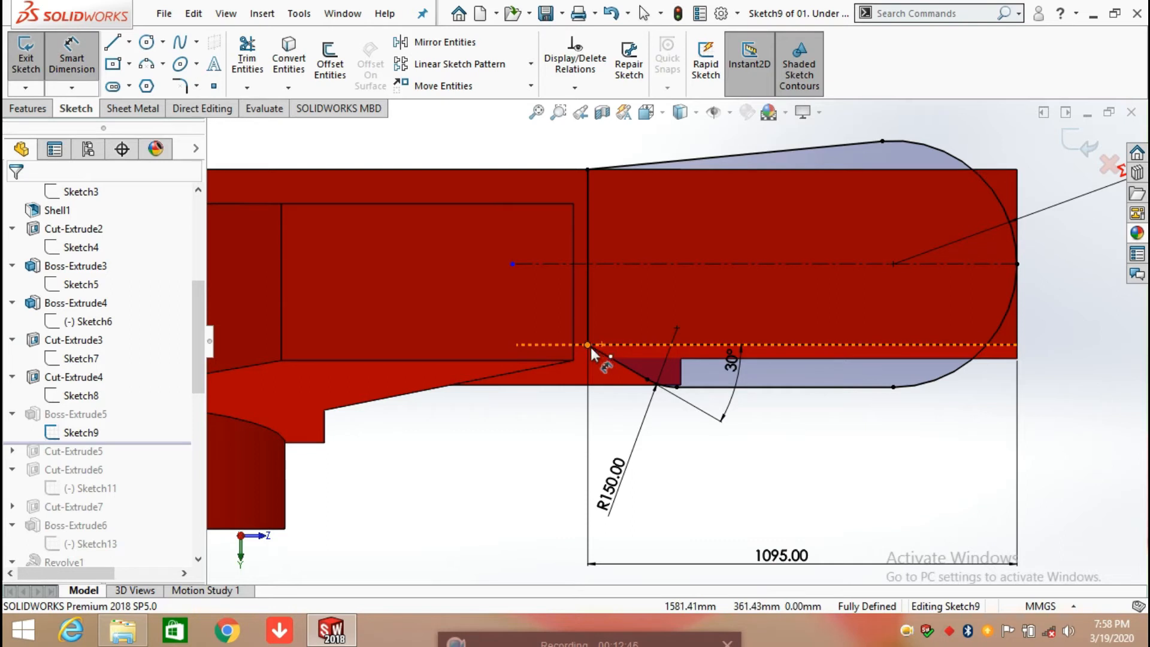
left_click(588, 345)
left_click(647, 379)
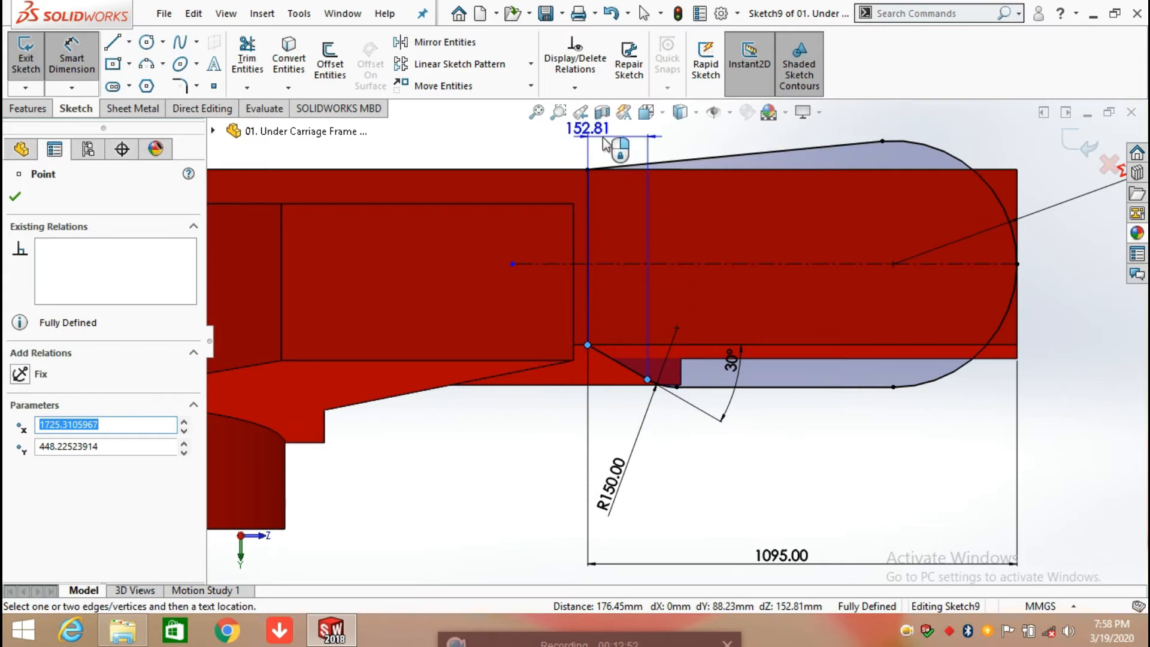
left_click(605, 144)
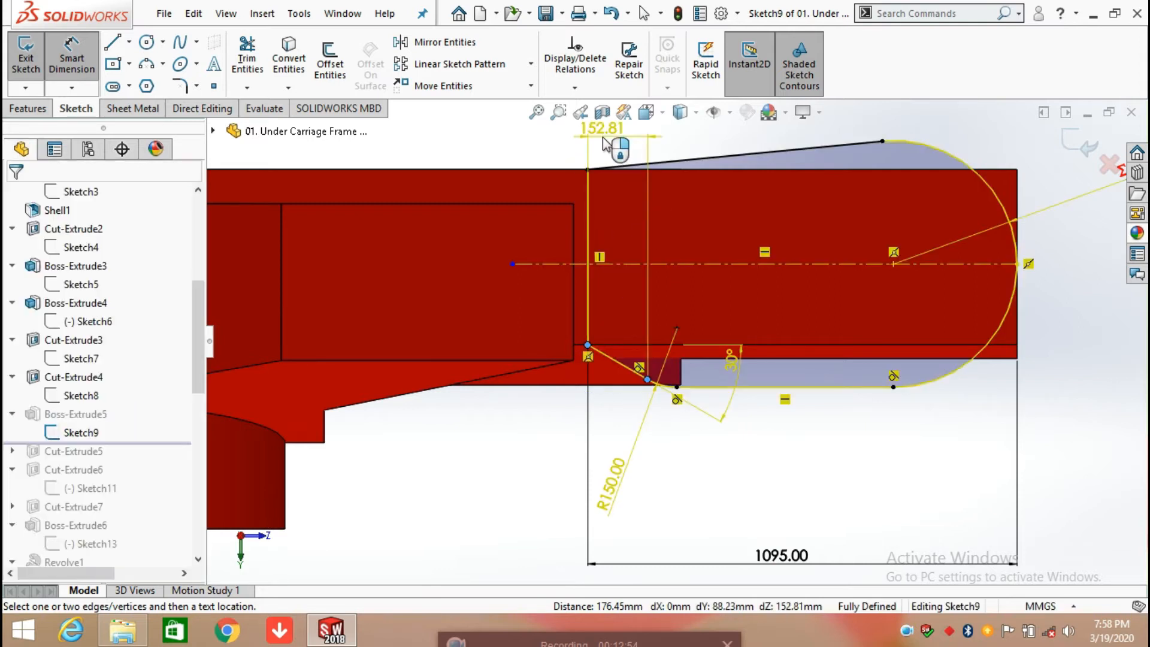
left_click(667, 308)
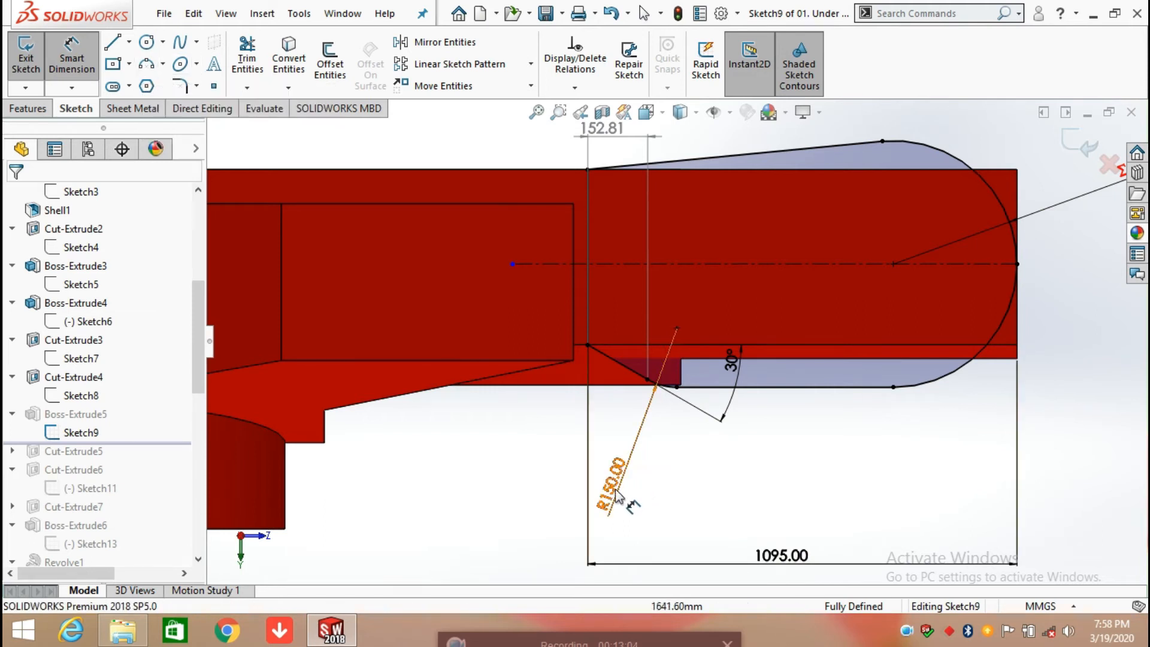
Step: Add a driven horizontal dimension between the endpoints of the profile's flat bottom line, placed below it
left_click(677, 387)
left_click(893, 387)
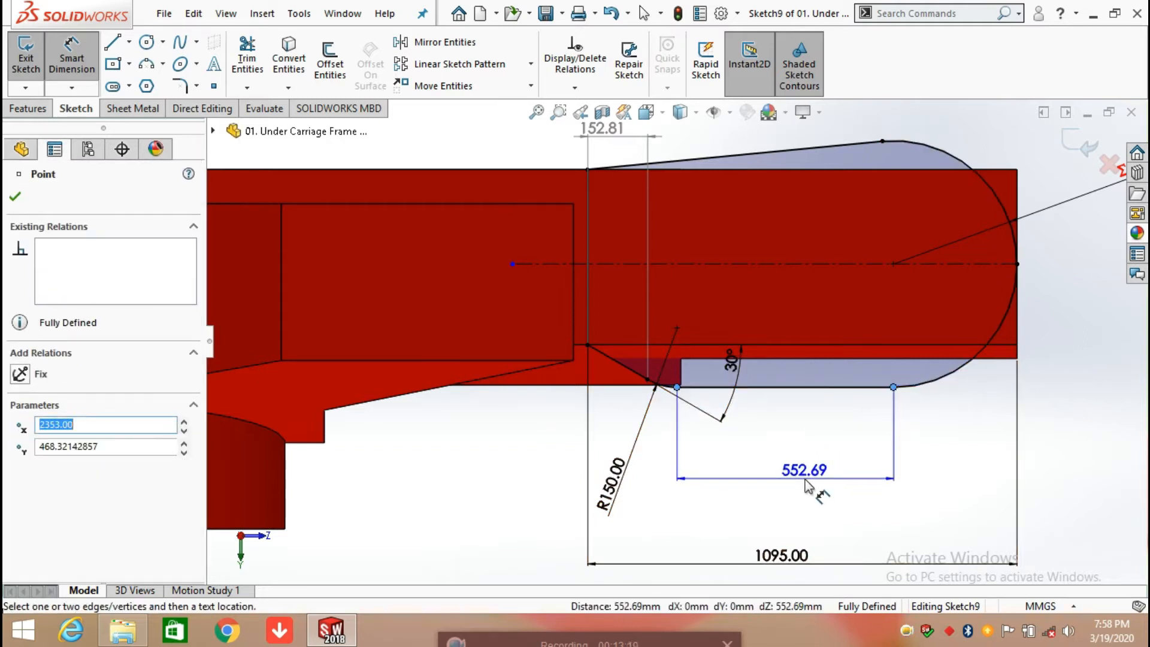
left_click(805, 486)
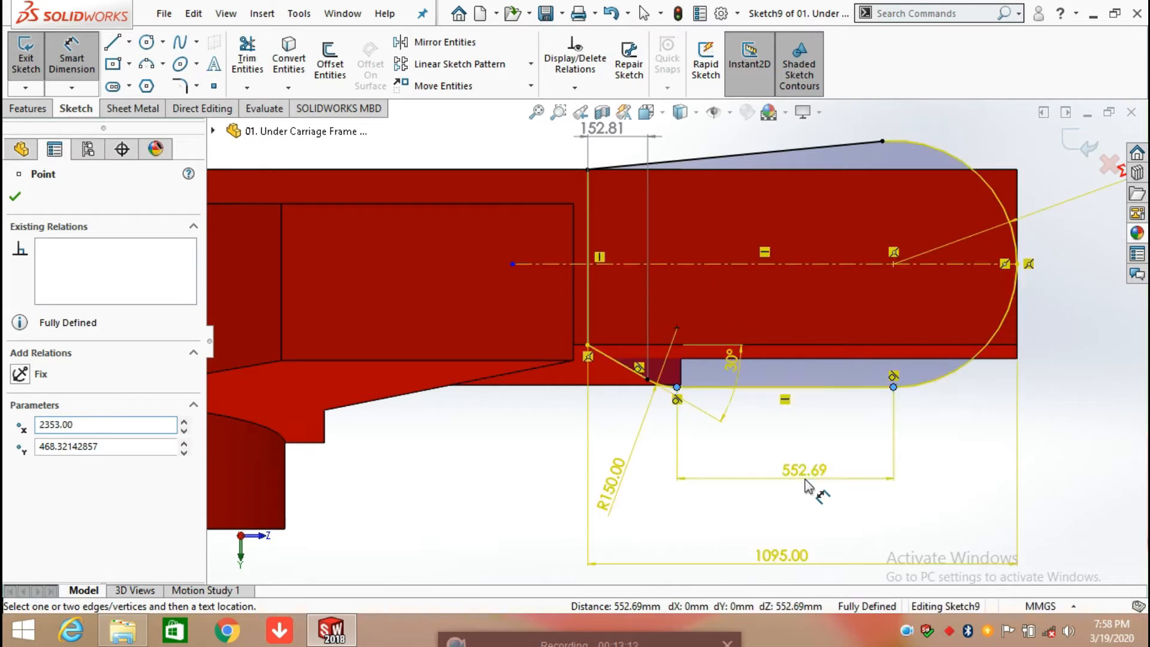
left_click(673, 310)
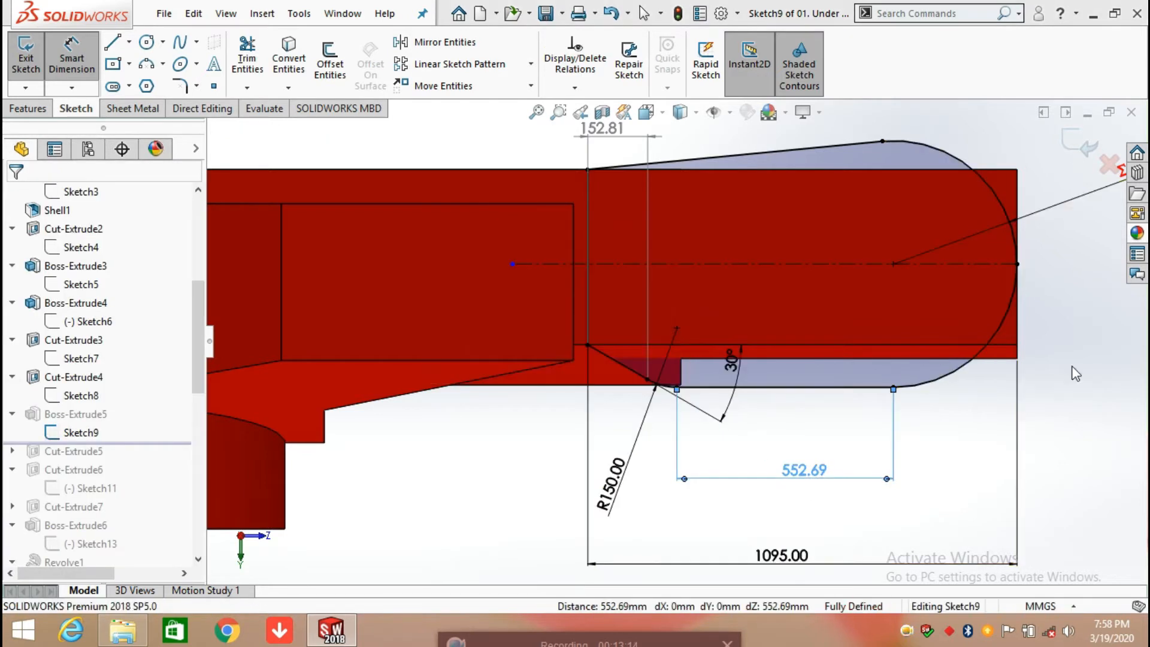
Step: Check the radius of the profile's rounded end arc without placing a dimension, and exit the sketch
scroll(1058, 370, "up", 3)
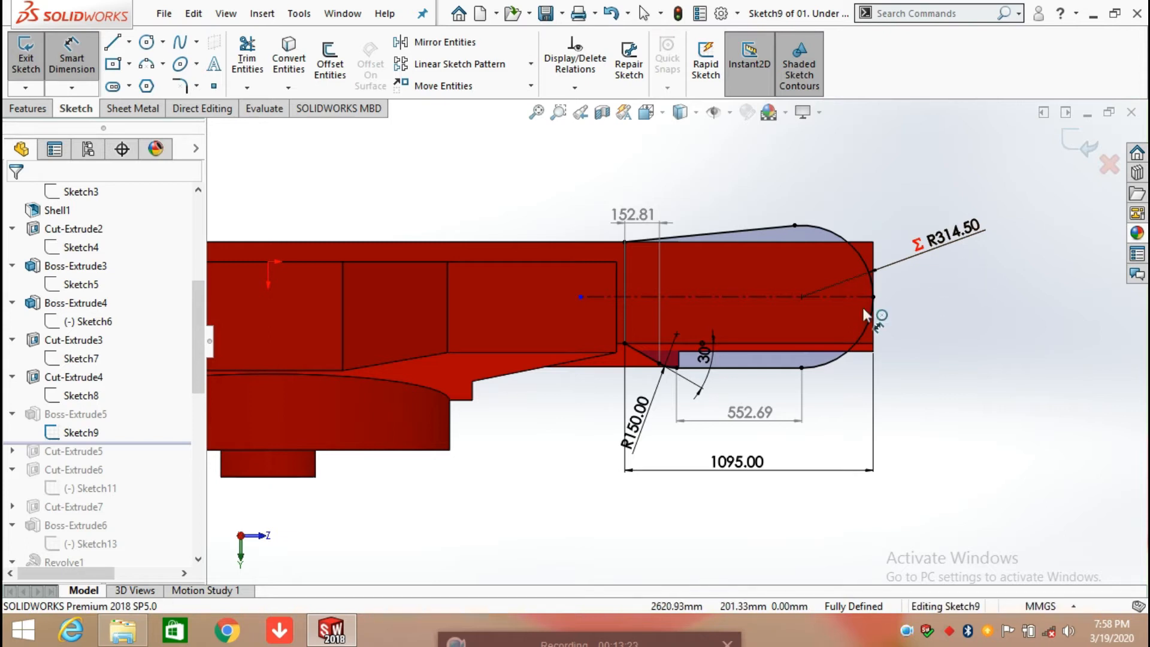
left_click(858, 338)
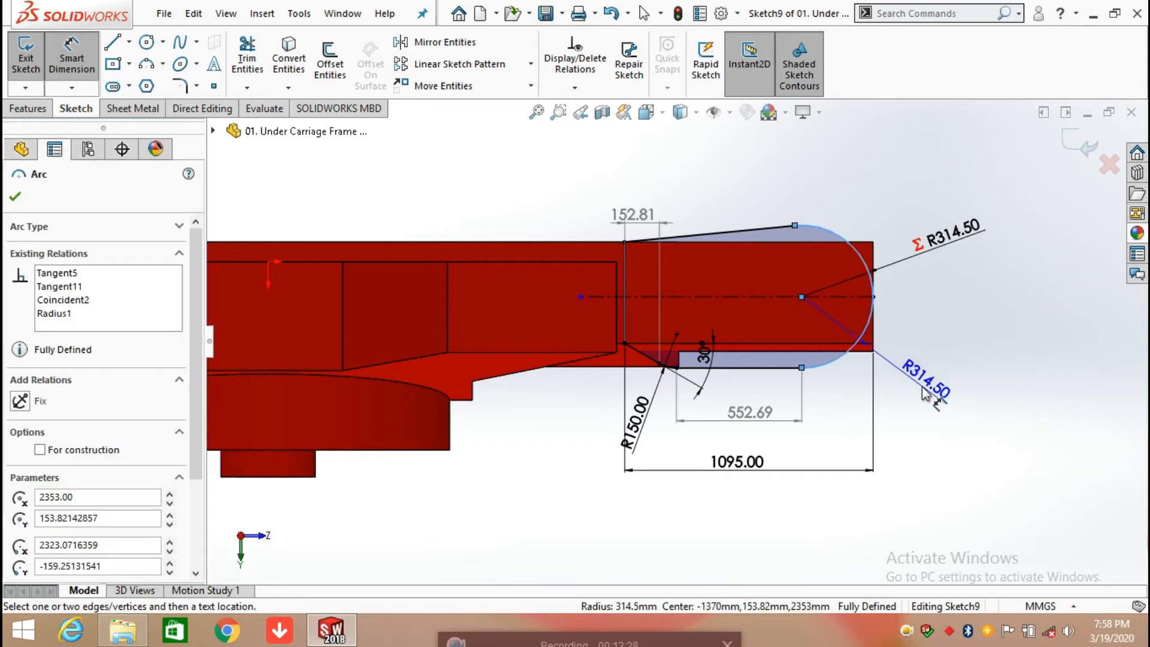
key("Escape")
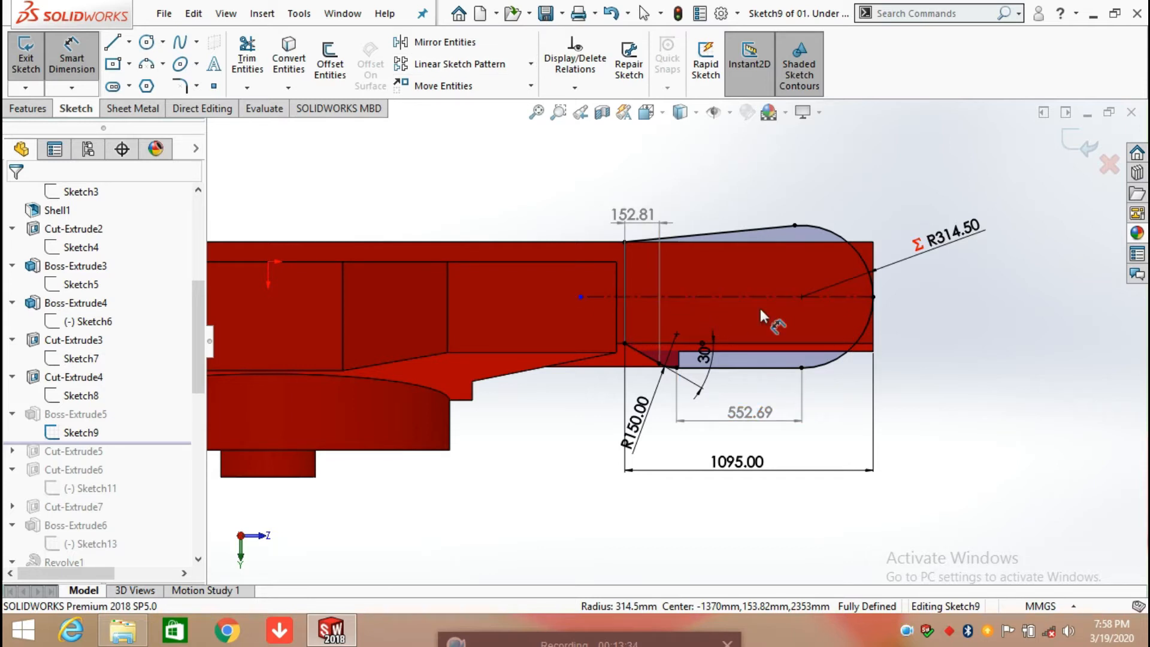
left_click(1065, 139)
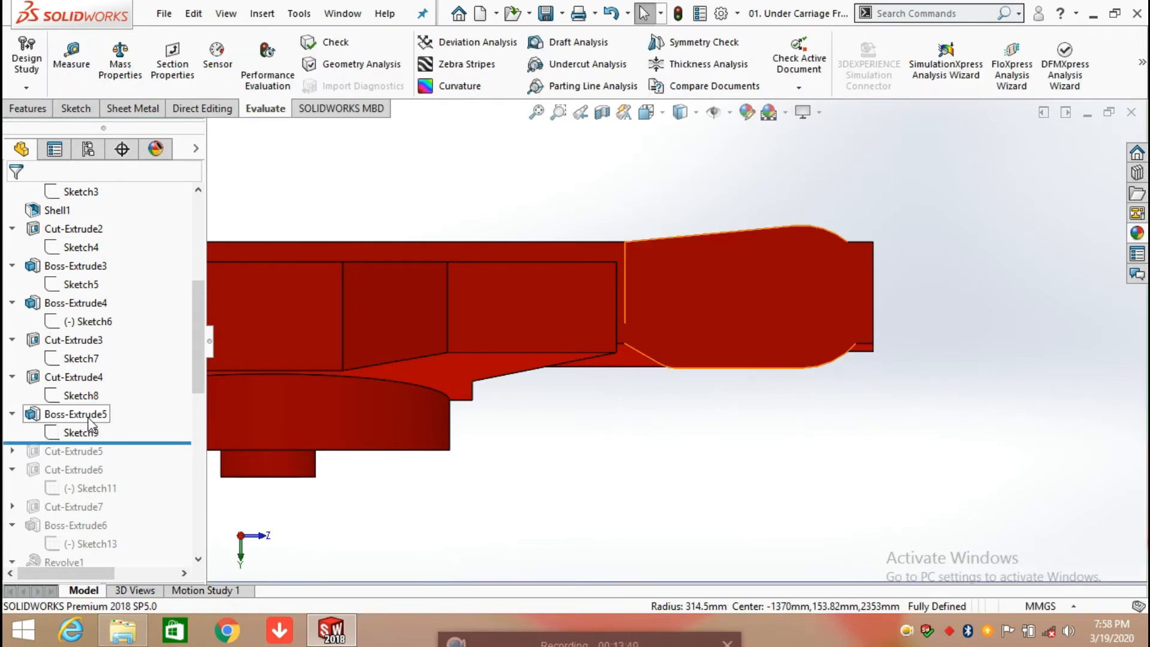
Step: Open the Boss-Extrude5 definition, review its end condition and target face on the model, and accept it
left_click(89, 415)
left_click(103, 369)
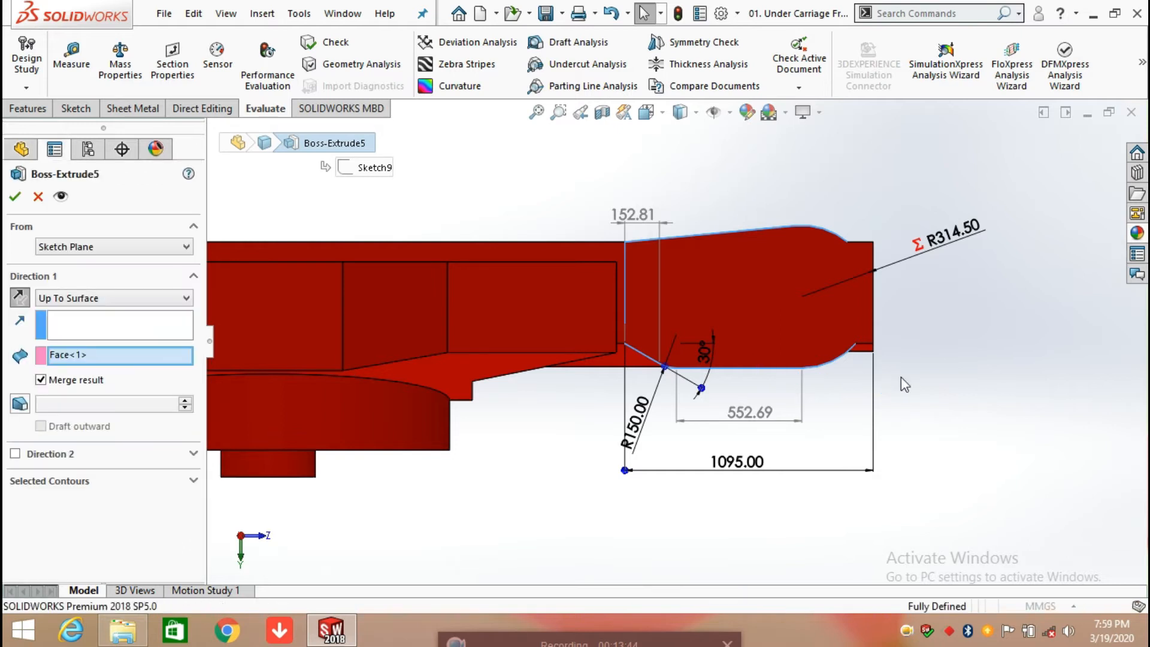
mouse_move(913, 359)
middle_mouse_down()
mouse_move(851, 429)
mouse_move(767, 453)
mouse_move(788, 457)
middle_mouse_up()
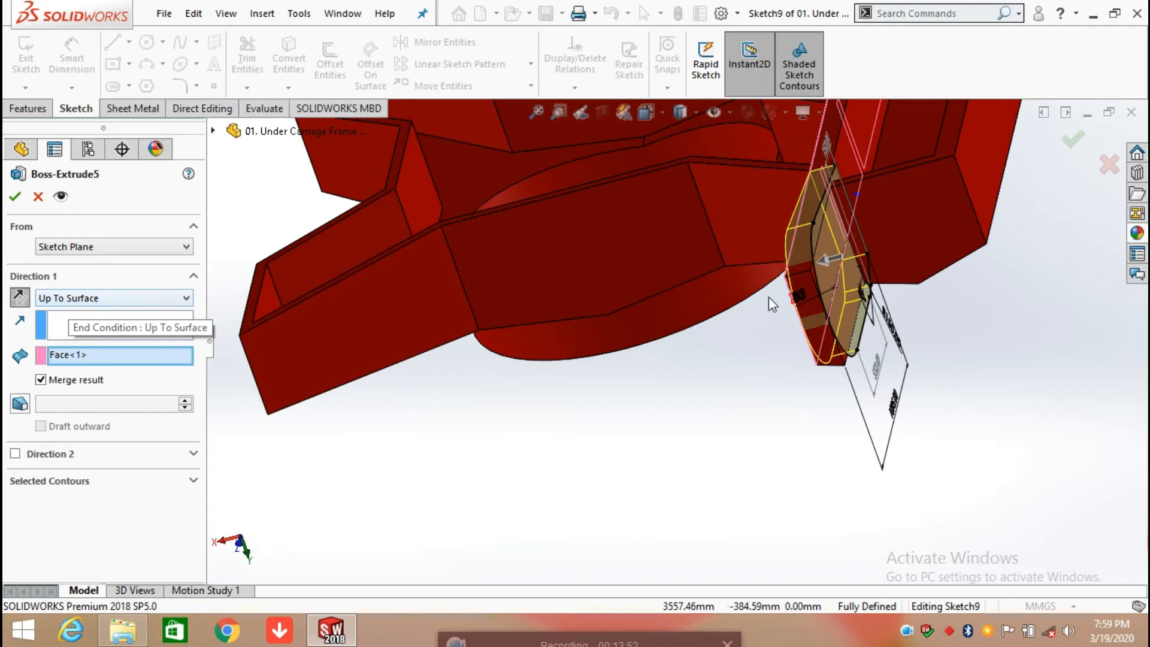
scroll(813, 303, "down", 2)
middle_click_drag(758, 340, 784, 307)
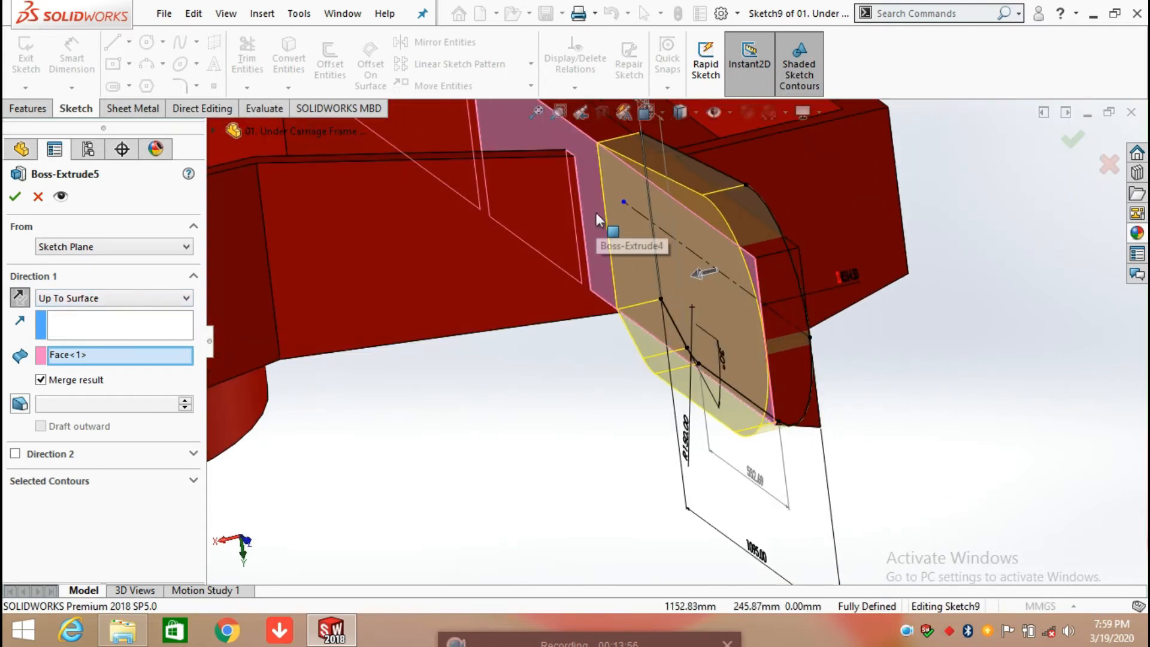
left_click(15, 197)
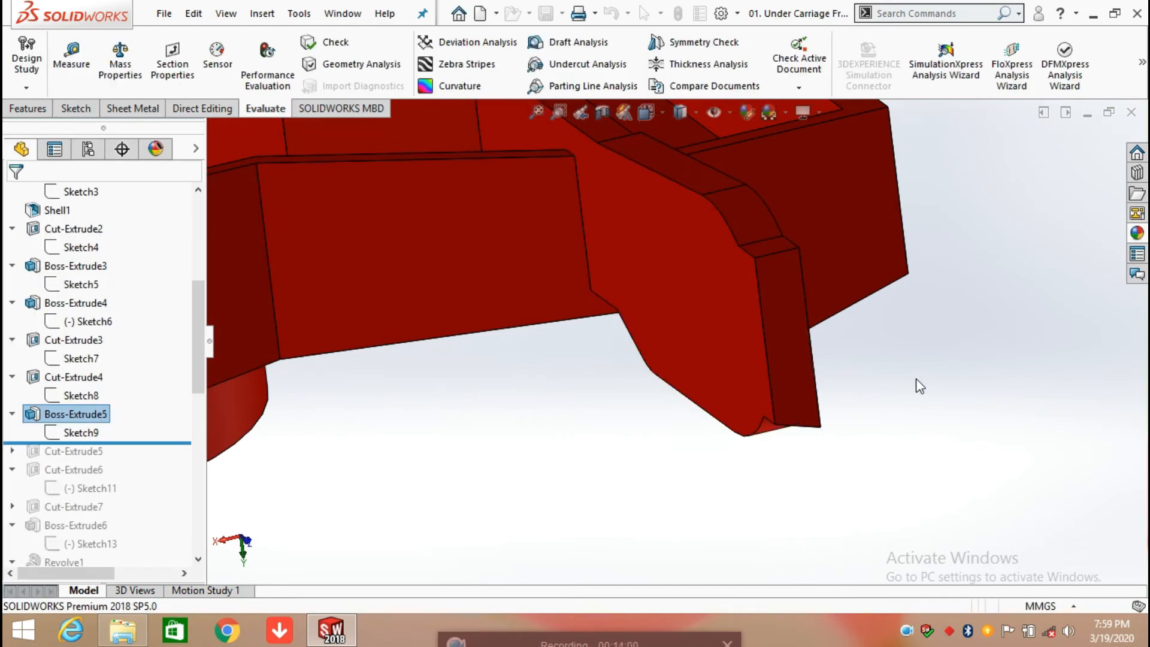
Step: Roll the history forward past Cut-Extrude5 and open its Sketch10 for editing, viewed square to the sketch plane
mouse_move(858, 364)
middle_mouse_down()
mouse_move(742, 326)
mouse_move(706, 341)
mouse_move(732, 391)
mouse_move(780, 362)
mouse_move(773, 342)
middle_mouse_up()
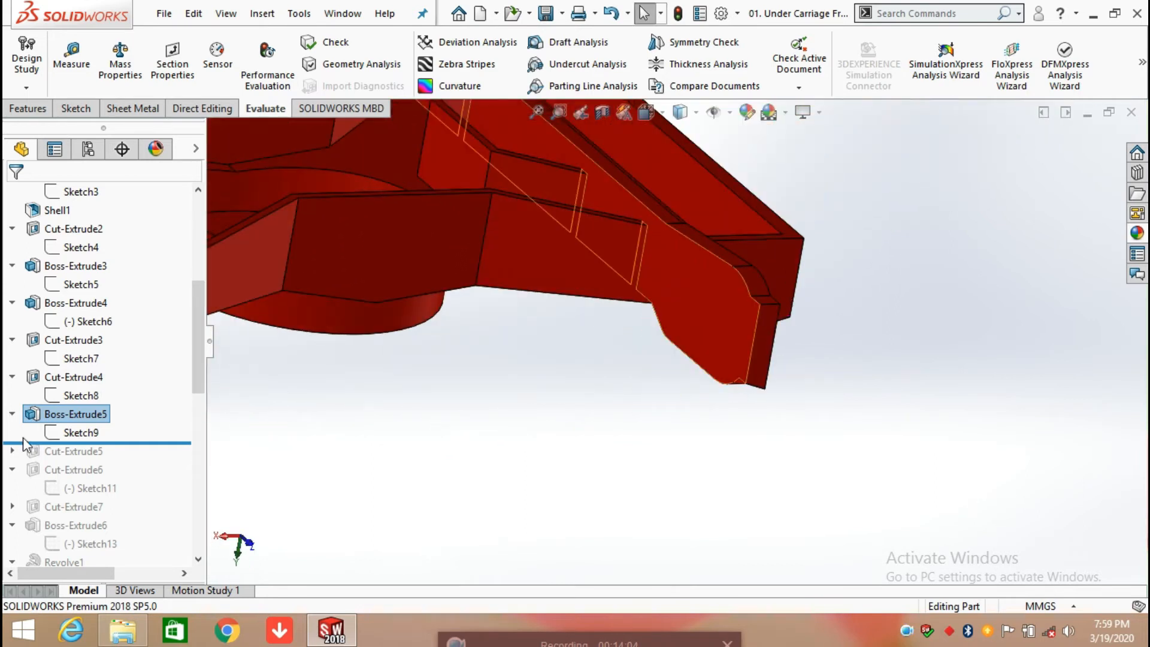
left_click_drag(144, 442, 138, 455)
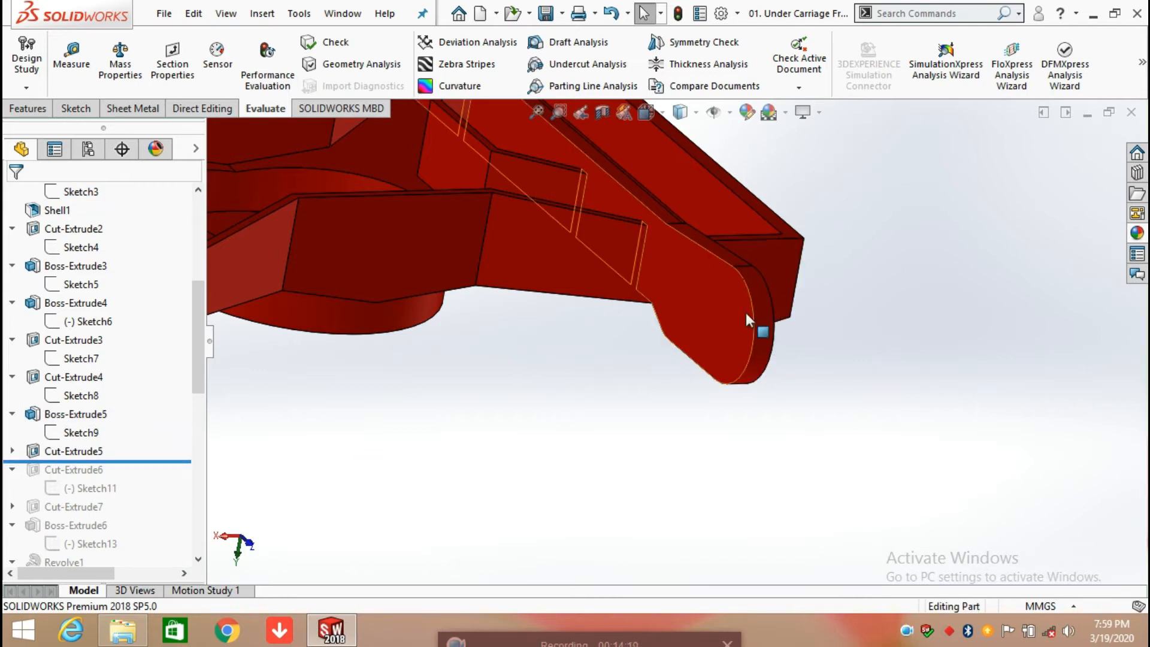
left_click(12, 451)
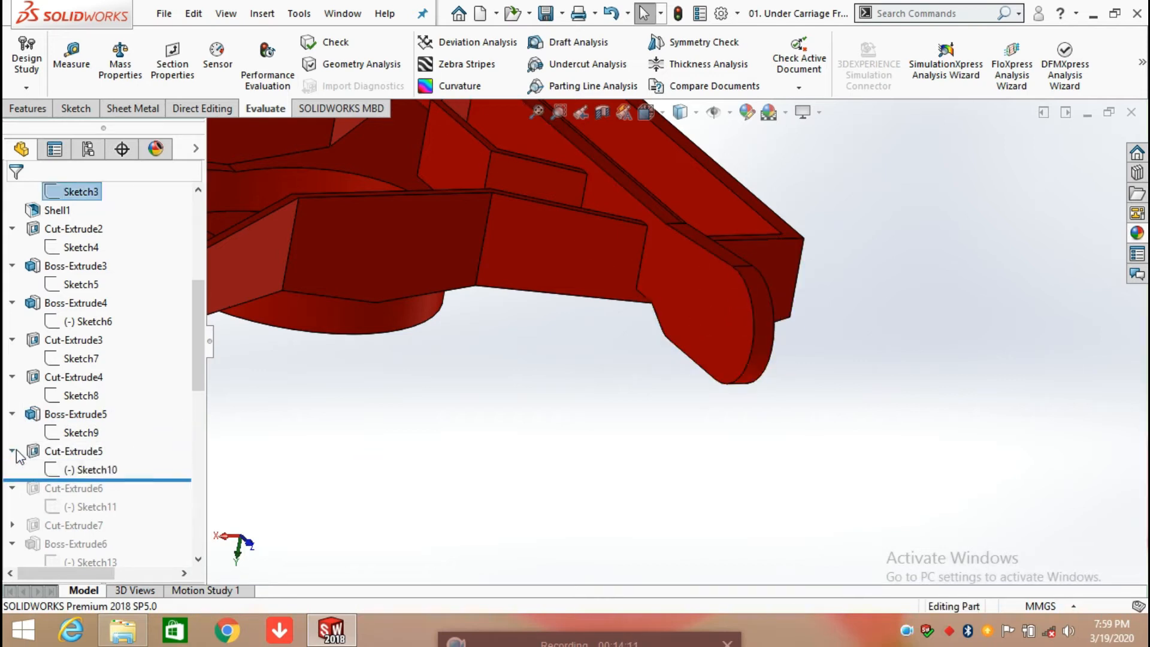
left_click(85, 469)
left_click(105, 413)
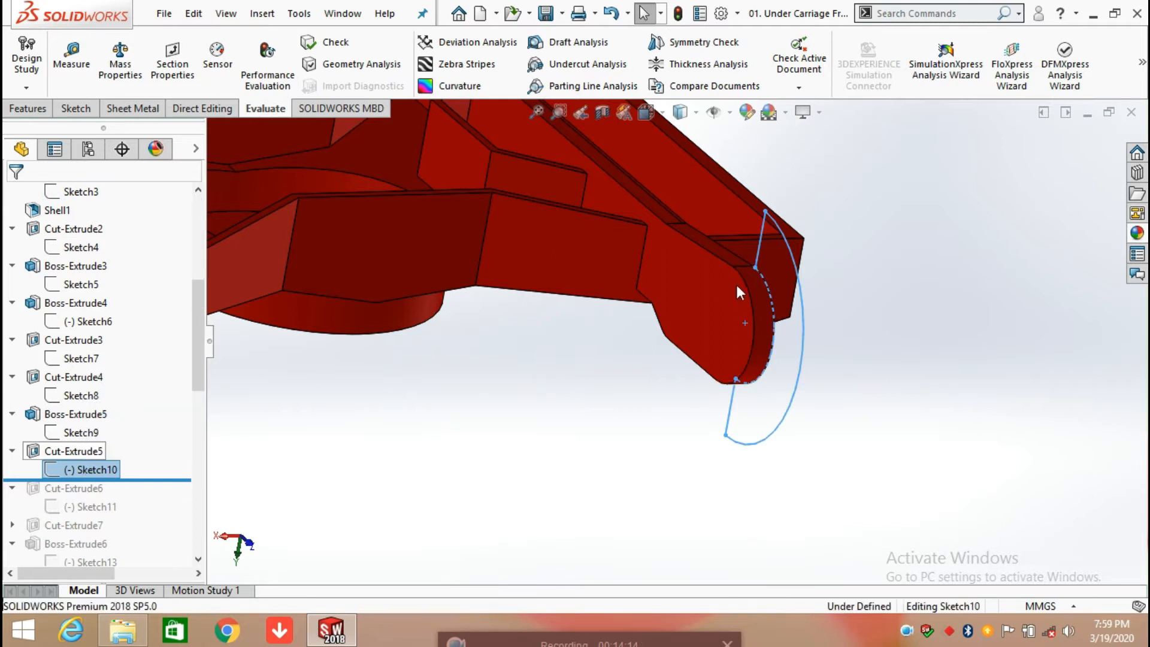
middle_click_drag(789, 300, 638, 299)
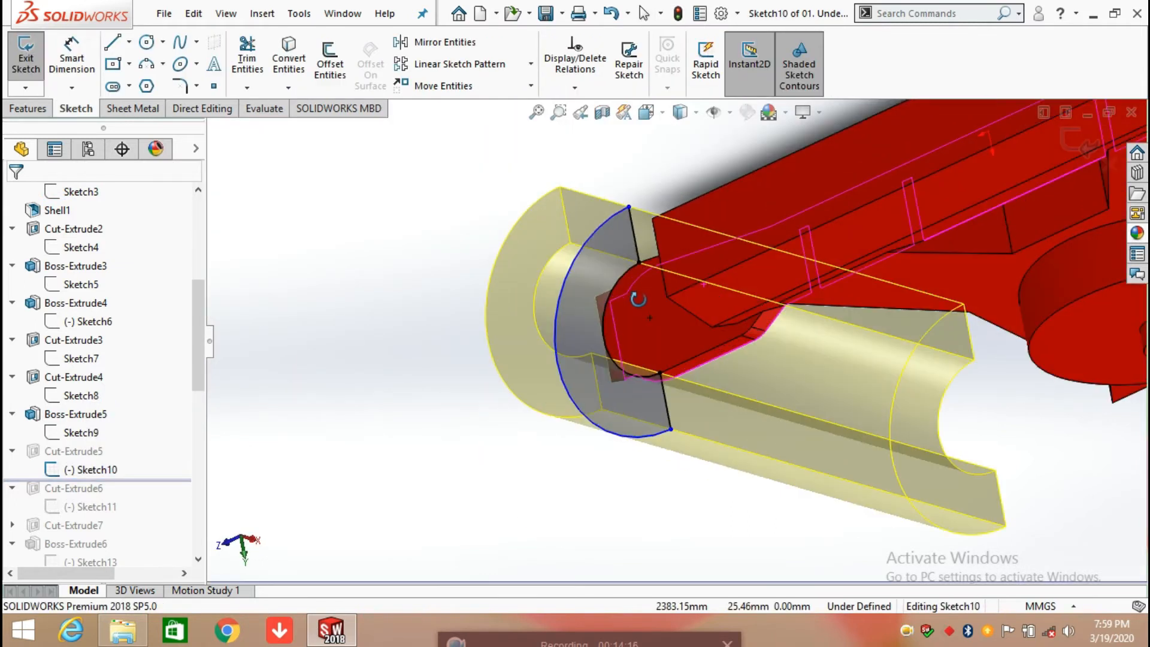
key("space")
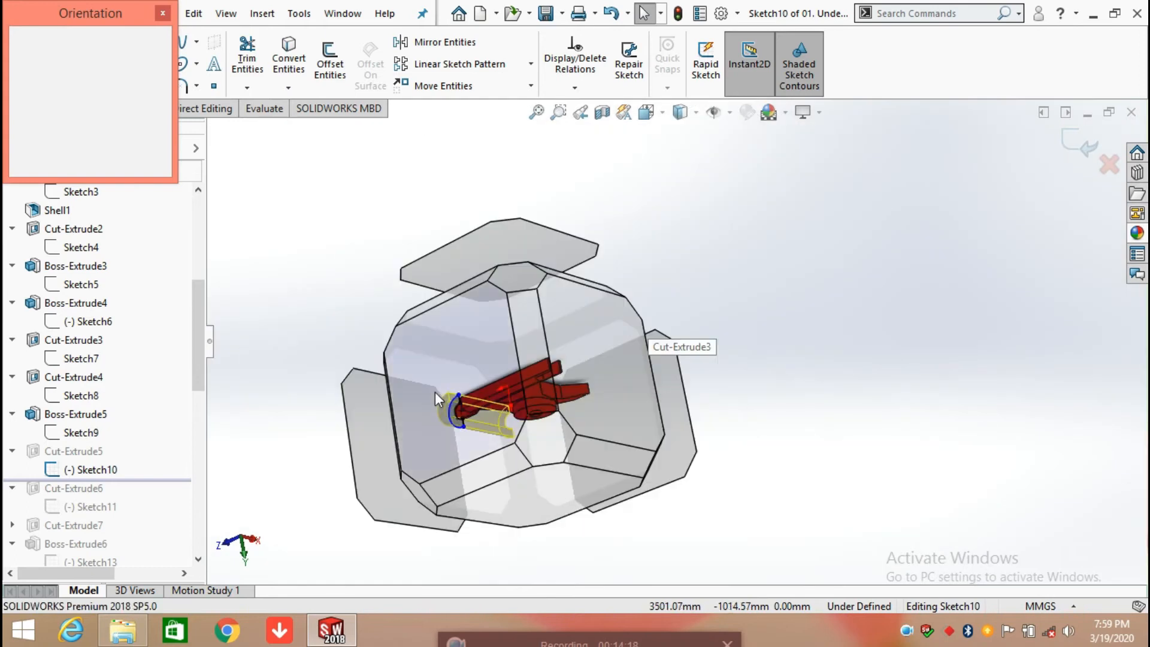
left_click(435, 392)
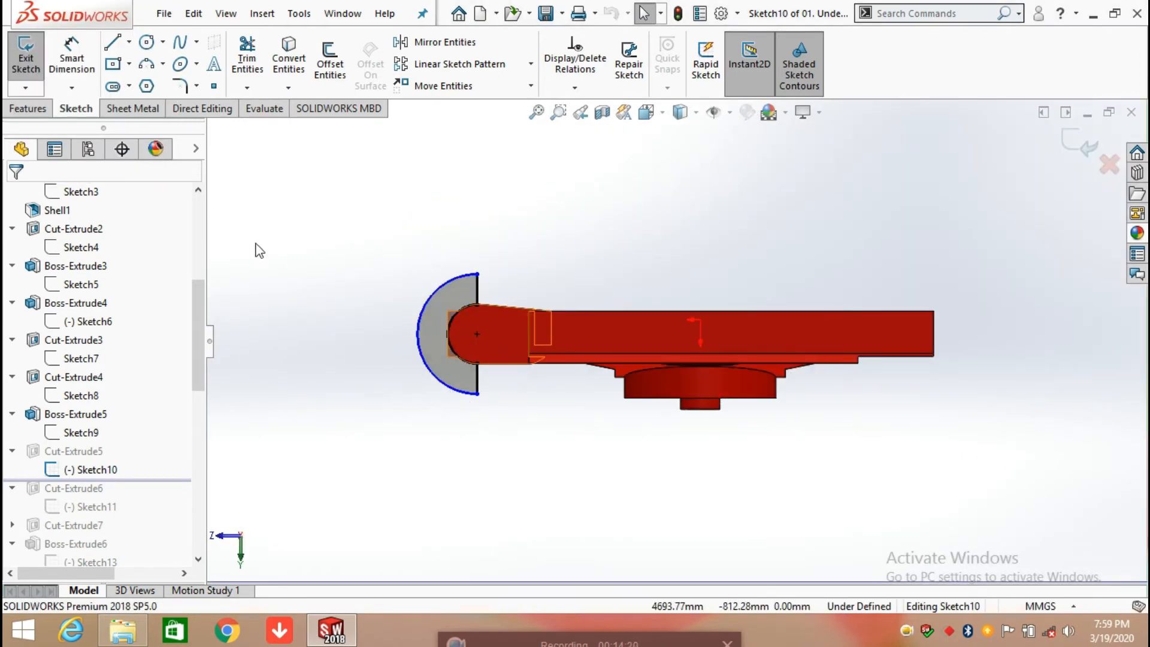
Step: Add a driven radius dimension to the inner arc of the cut profile
left_click(72, 57)
scroll(503, 333, "down", 3)
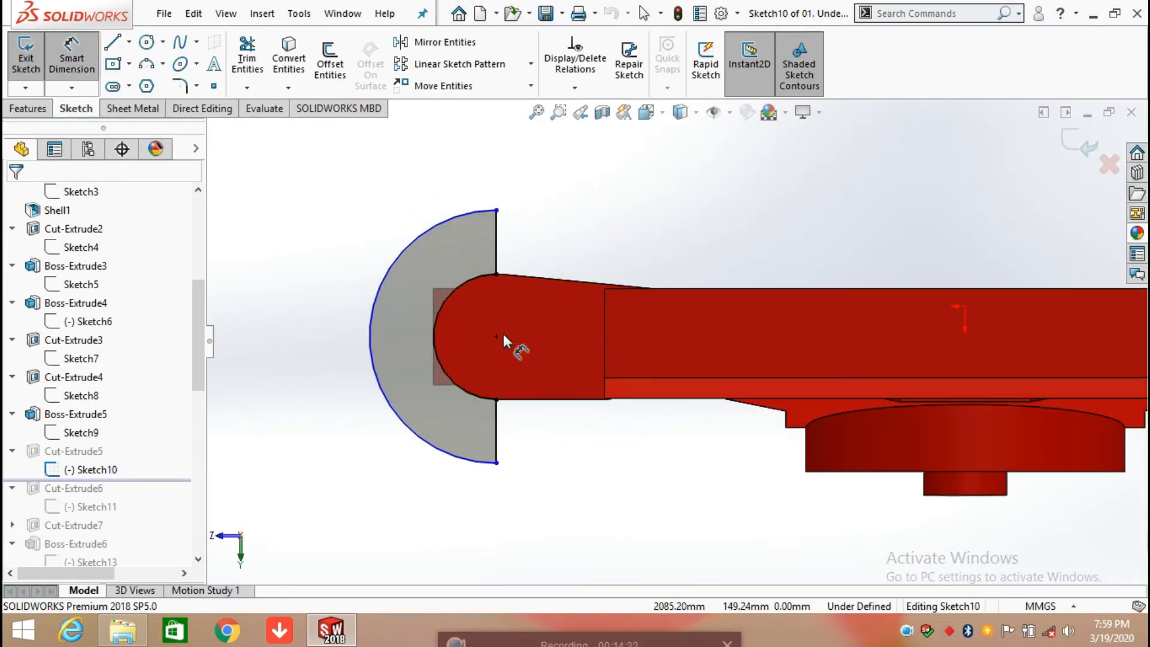
left_click(461, 290)
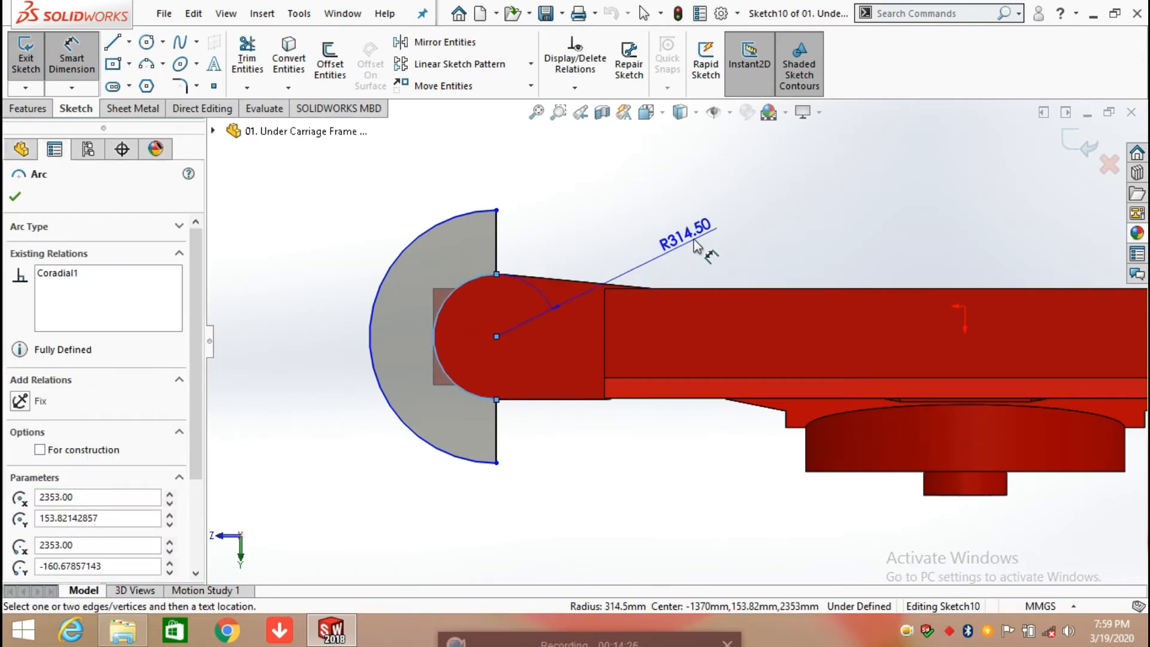
left_click(718, 240)
key("Return")
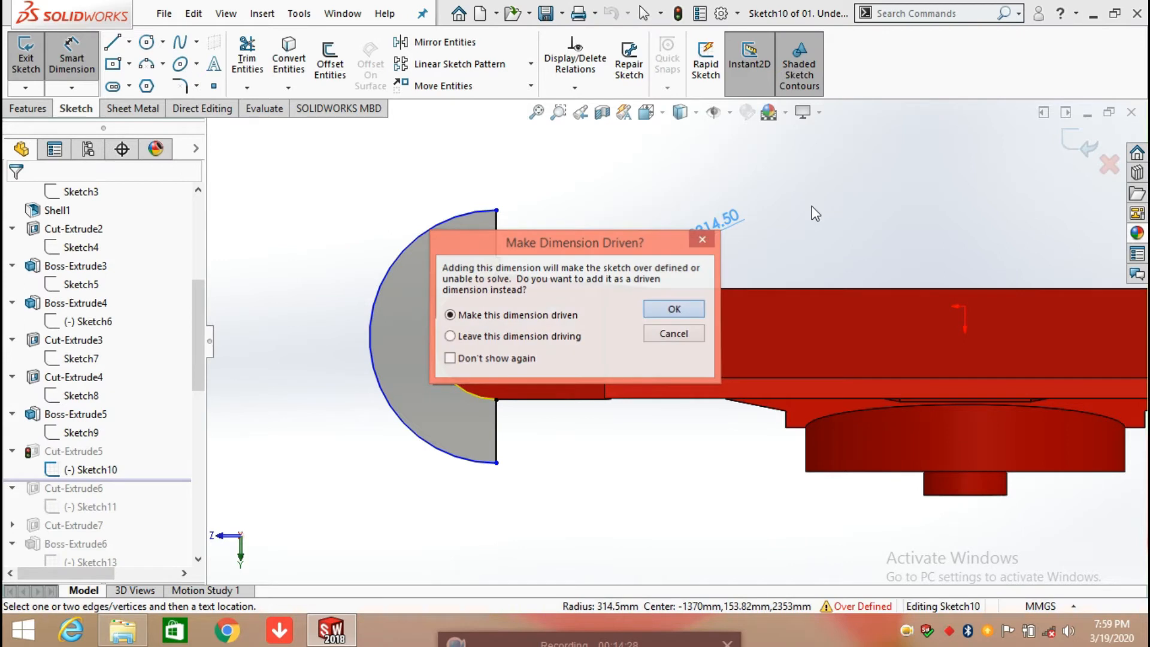
Step: Add a driven horizontal dimension between the arcs' centre point and the origin, placed above the frame
left_click(497, 337)
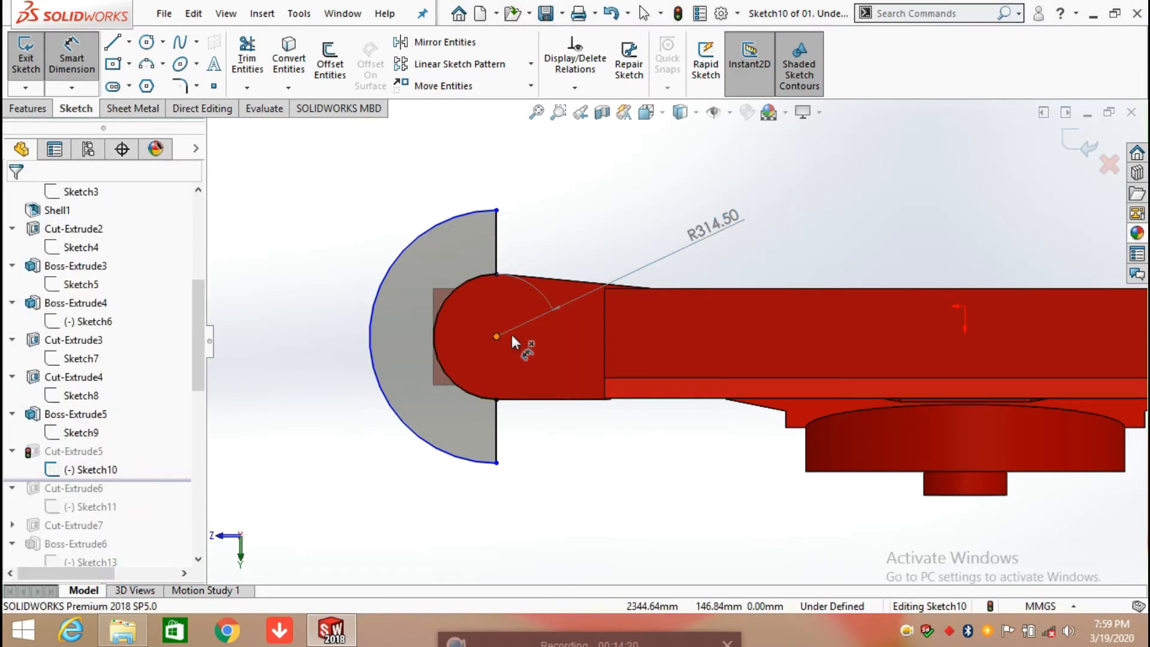
left_click(964, 307)
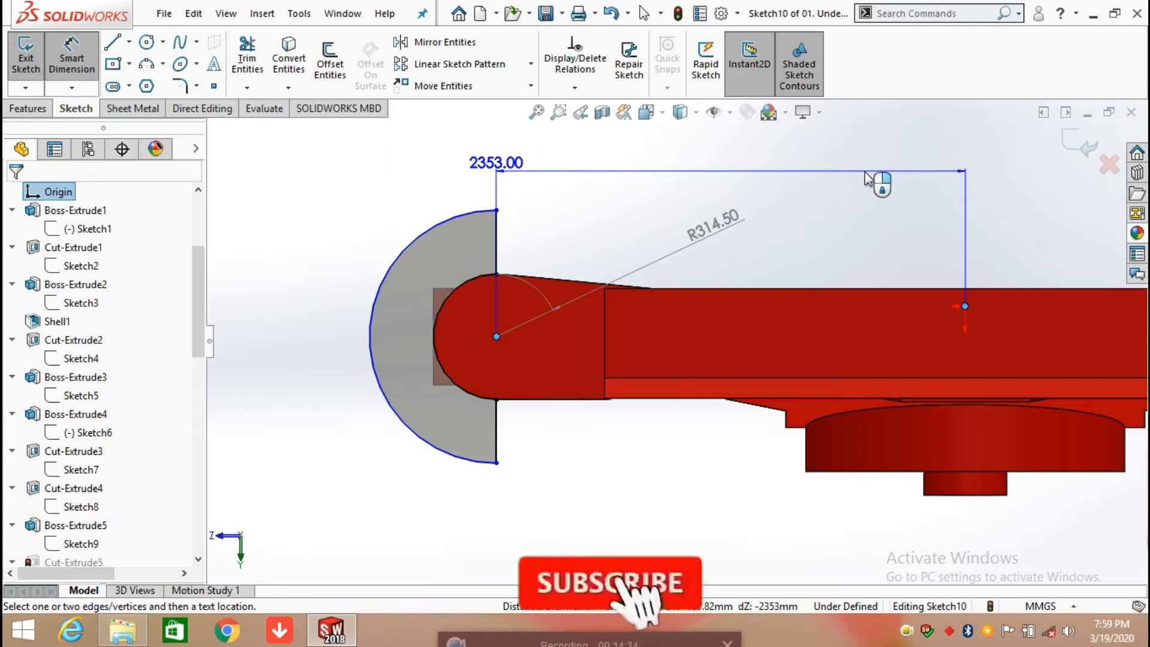
left_click(872, 180)
left_click(674, 309)
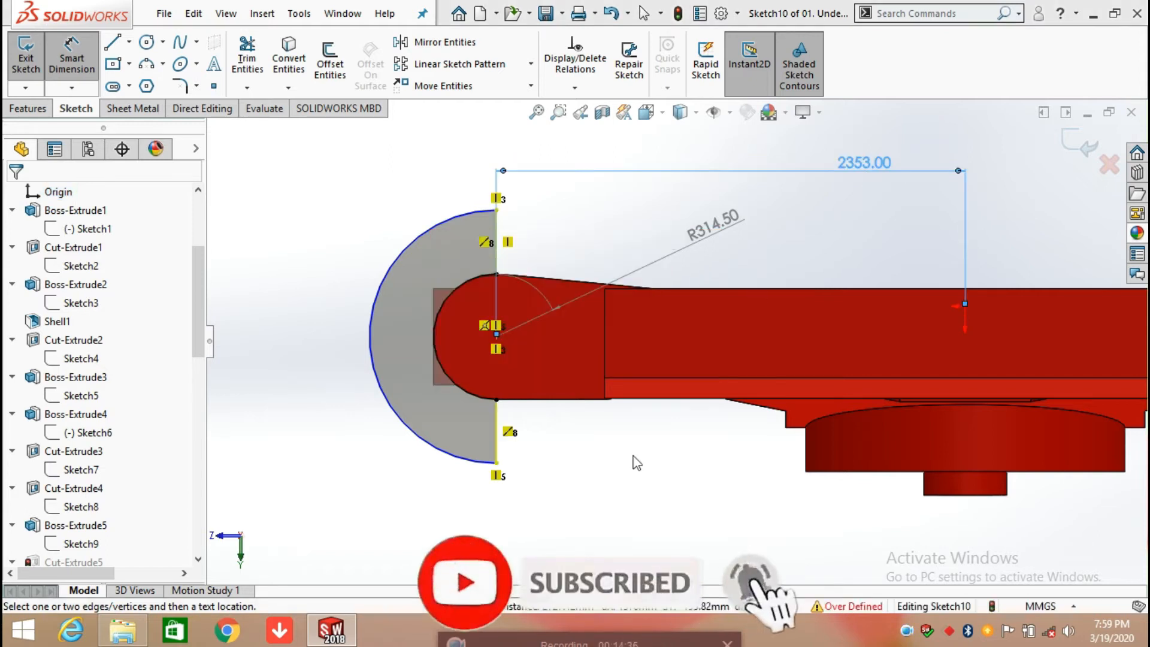
left_click(519, 300)
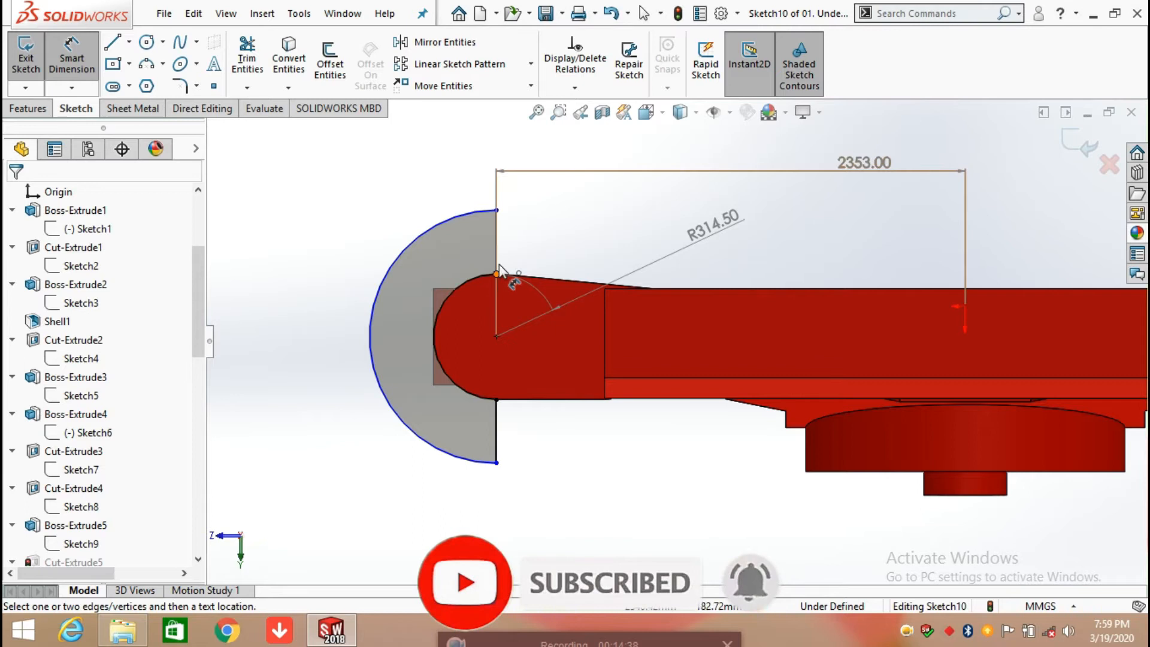
Step: Add a radius dimension to the outer arc of the cut profile, placed outside the arc, and exit the sketch
left_click(423, 239)
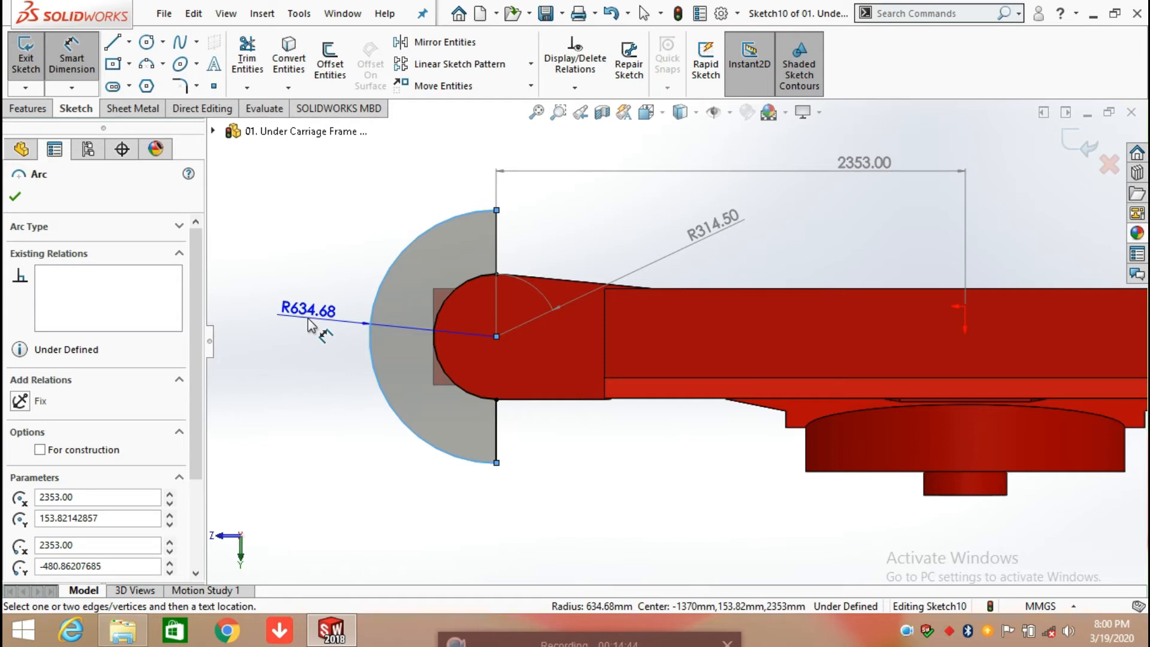
left_click(308, 325)
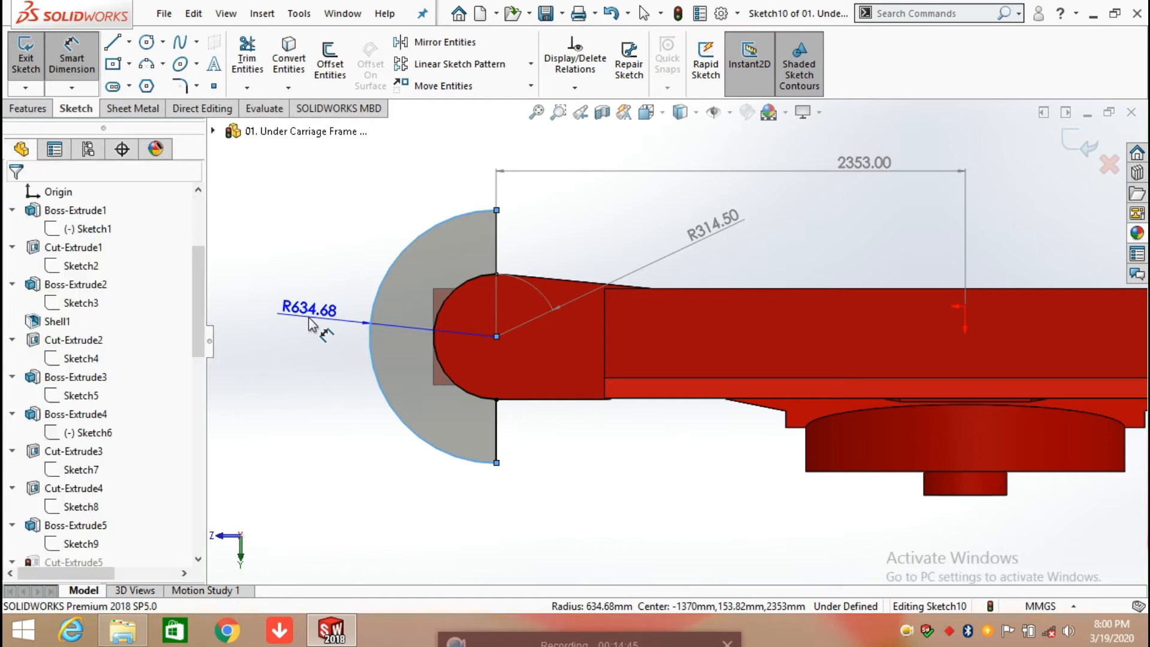
double_click(339, 303)
left_click(237, 294)
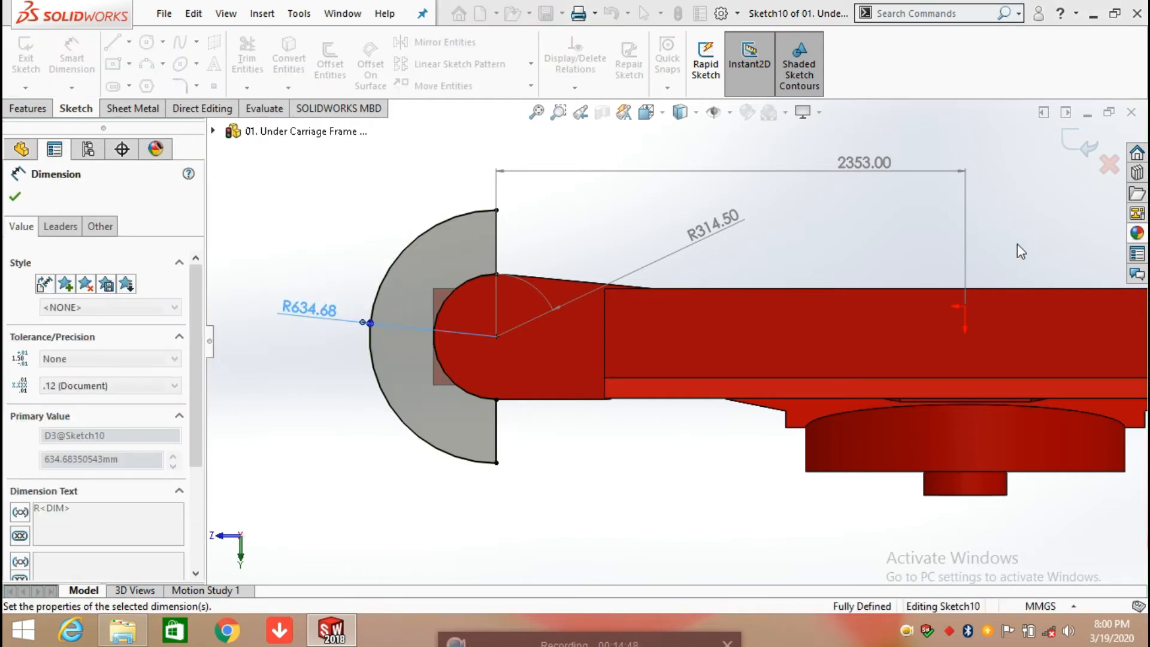
left_click(1078, 142)
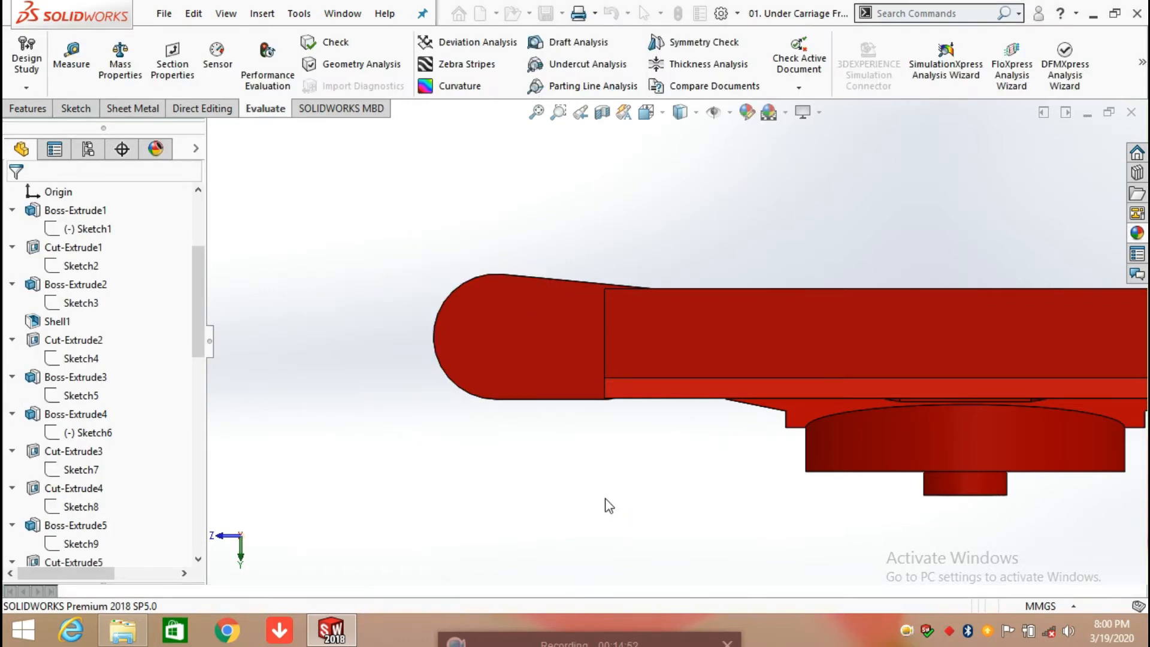
Step: Roll the history forward past Cut-Extrude6 and open its Sketch11 for editing, viewed square to the sketch plane
scroll(180, 417, "down", 4)
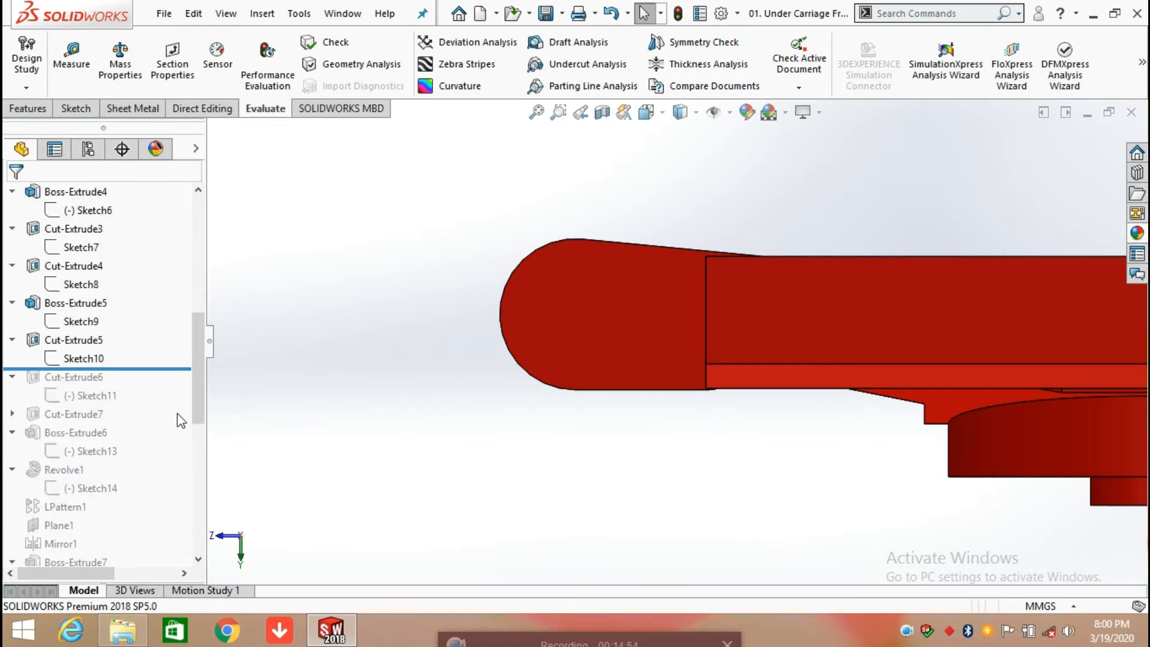
left_click_drag(144, 369, 142, 398)
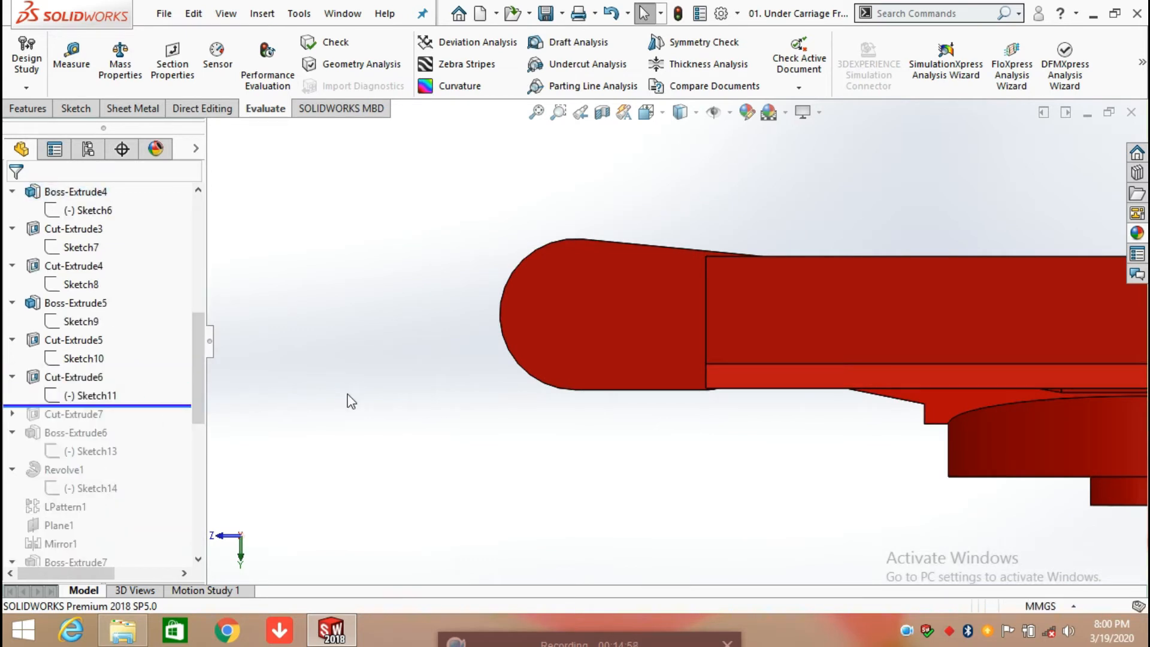
scroll(802, 445, "up", 4)
middle_click_drag(802, 447, 839, 270)
left_click(54, 398)
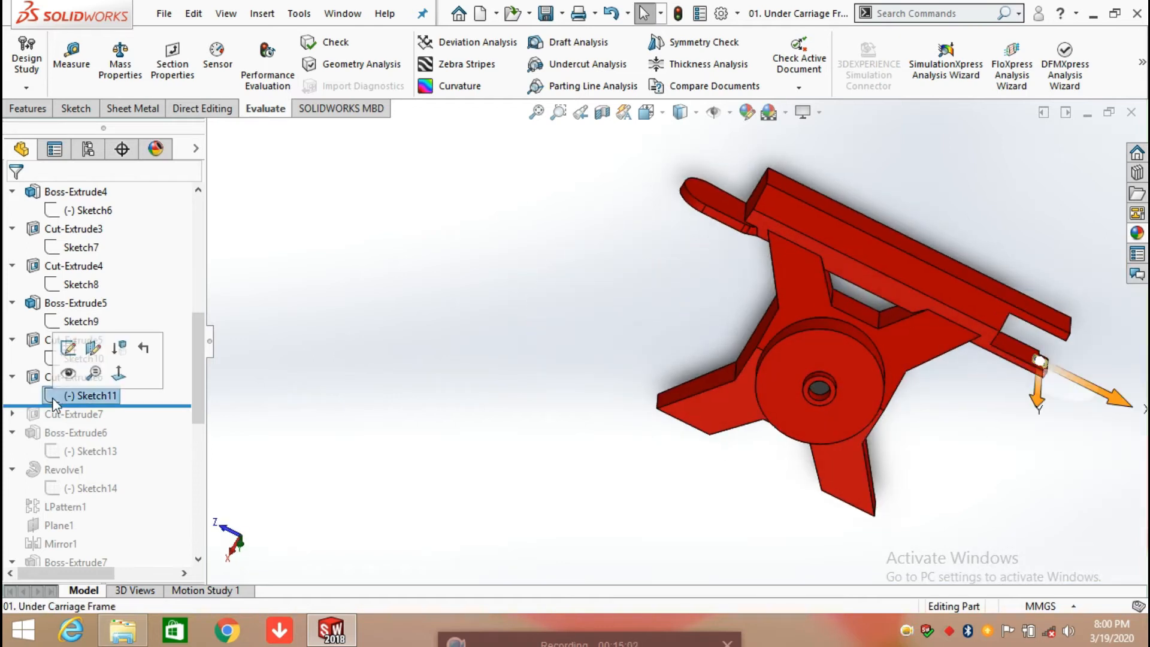
left_click(69, 347)
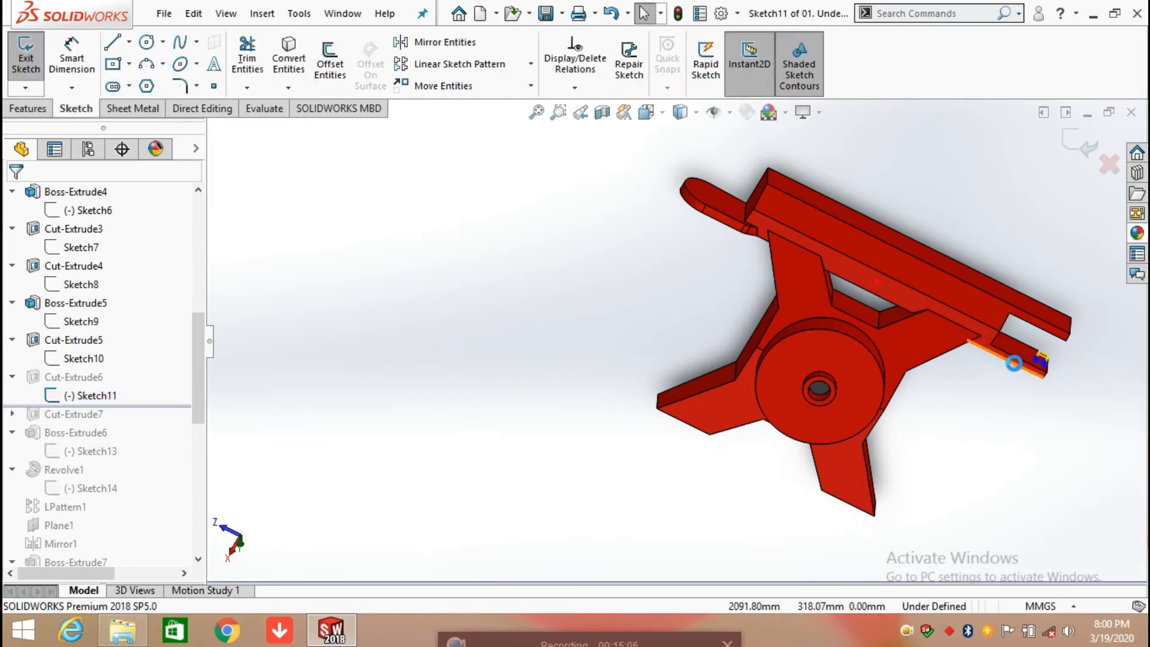
key("space")
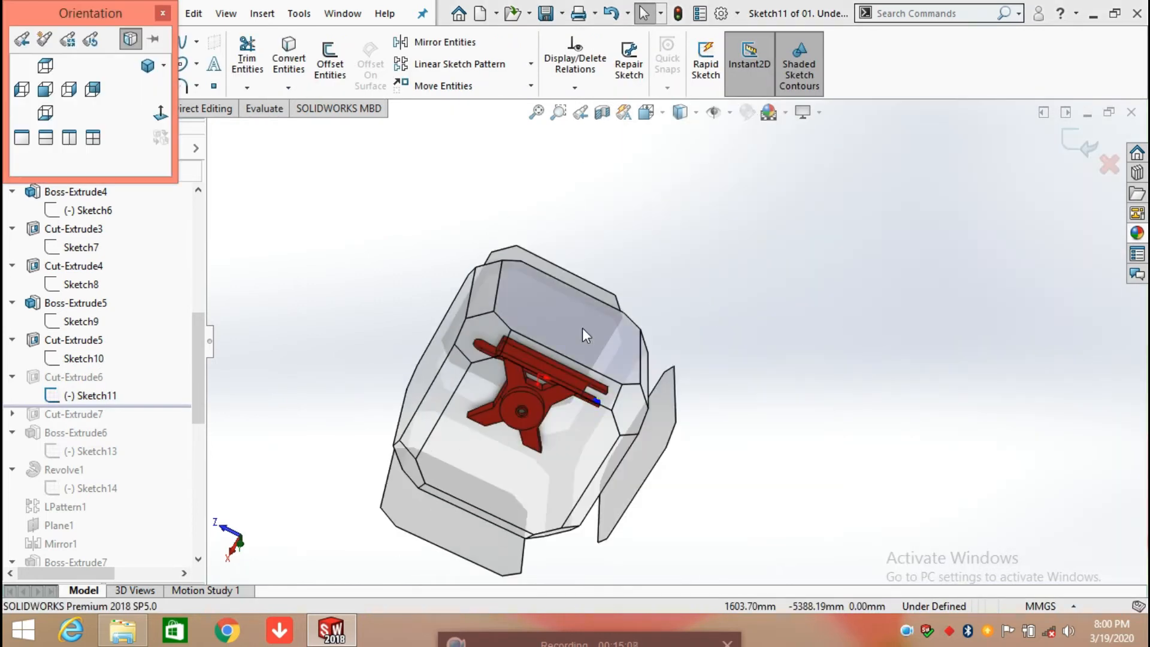
left_click(582, 328)
scroll(935, 326, "down", 2)
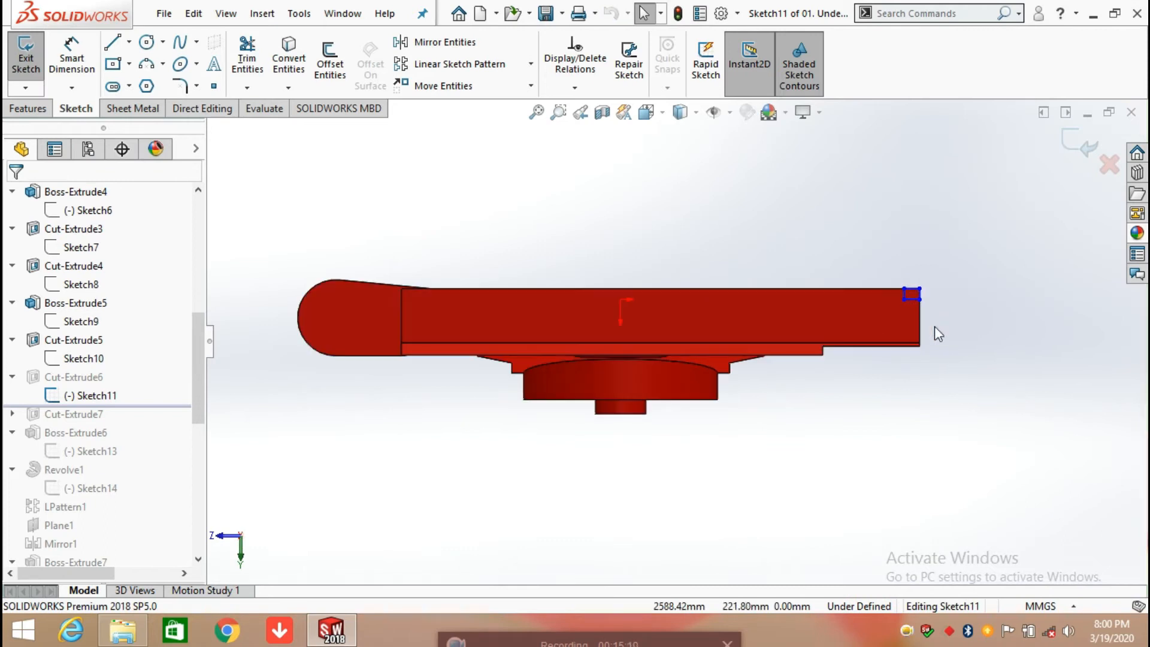
Step: Dimension the width of the small corner rectangle along its upper edge, placing the dimension above the frame and accepting its current value
left_click(83, 62)
scroll(923, 281, "down", 5)
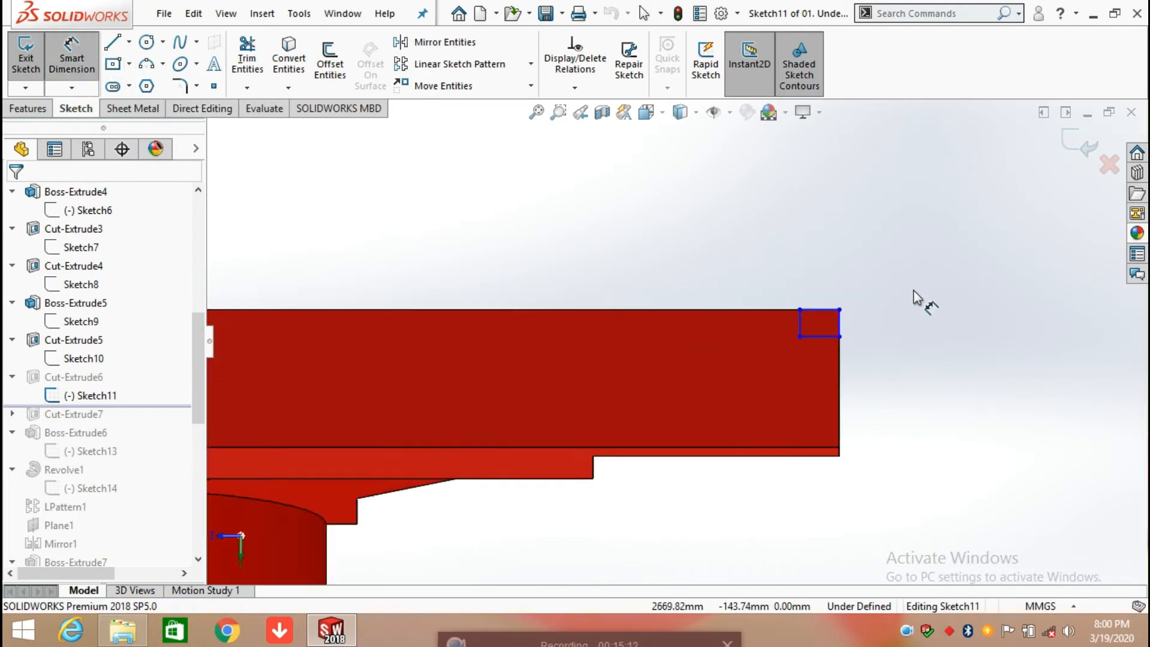
left_click(791, 305)
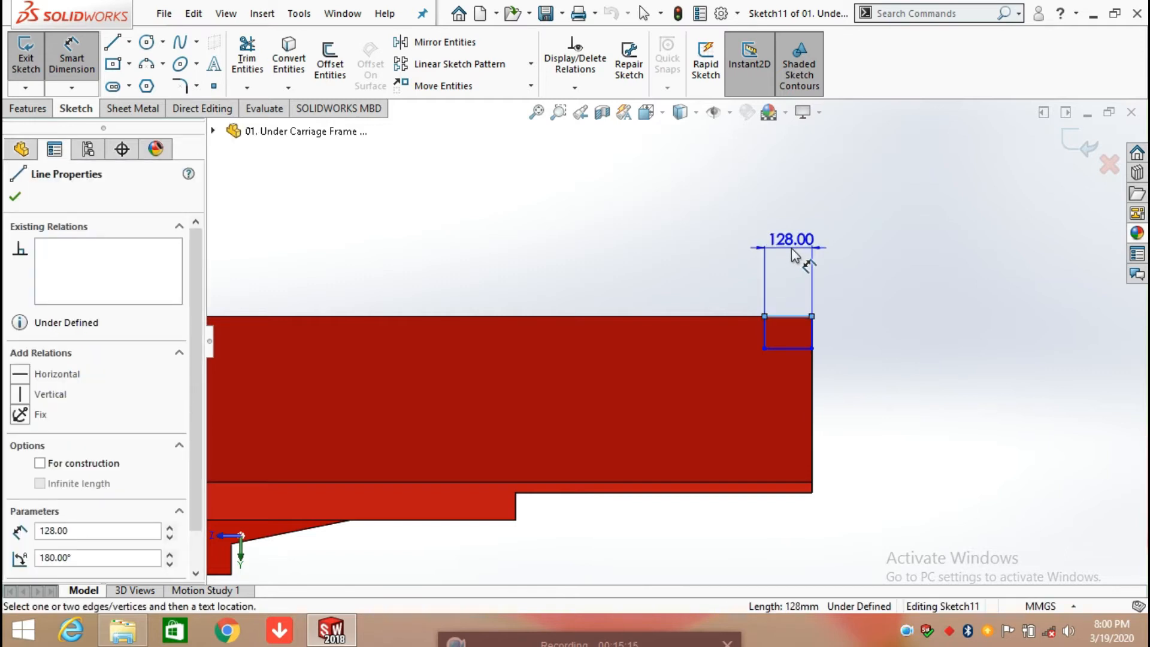
left_click(791, 249)
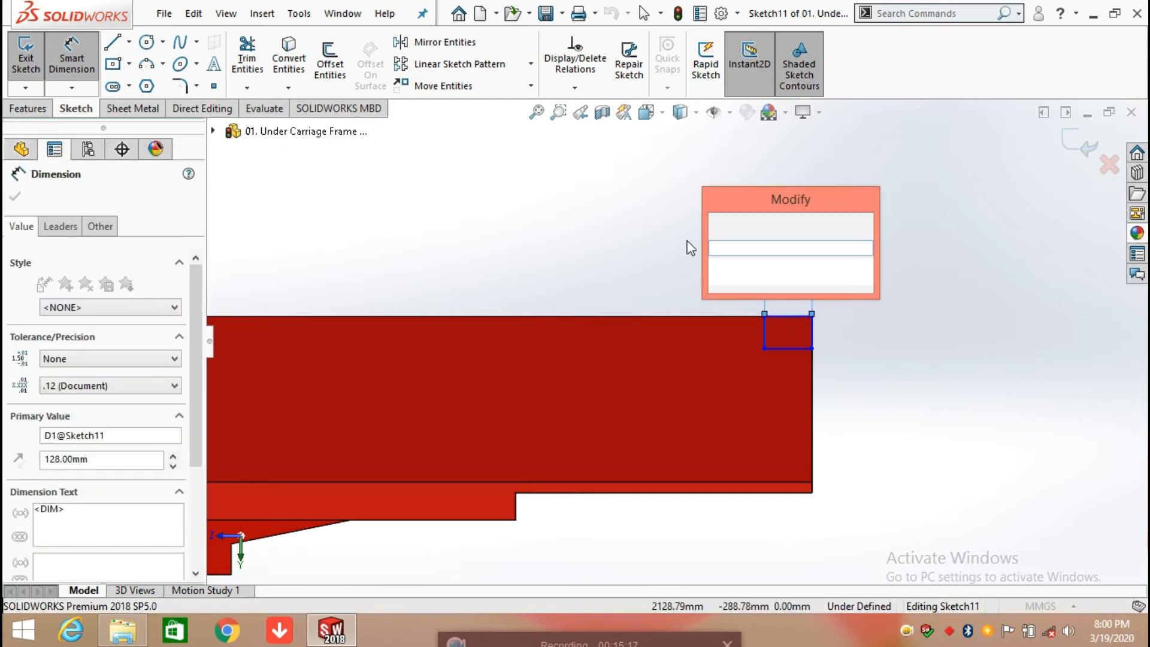
key("Return")
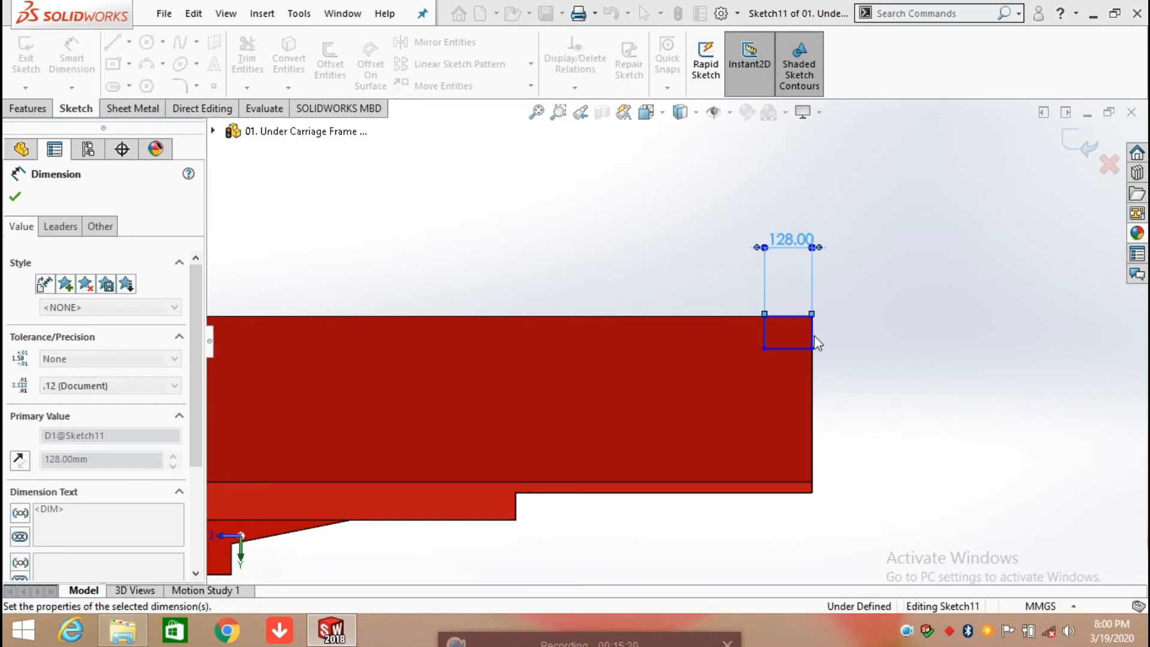
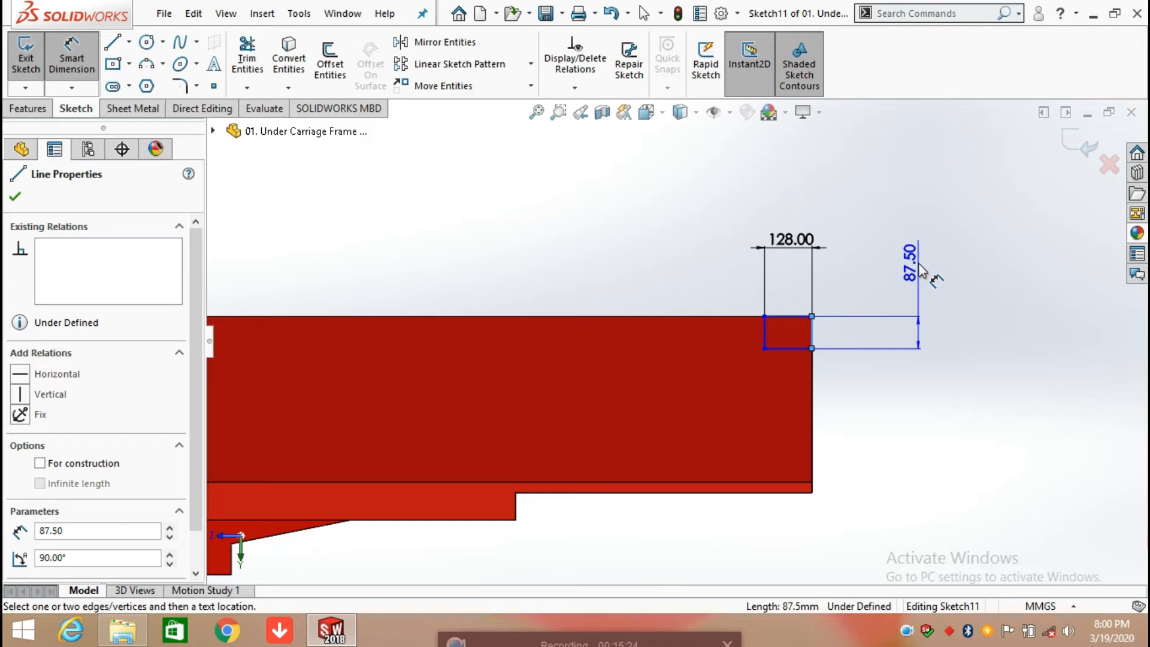
Step: Dimension the small corner rectangle's height beyond the end of the frame, accepting its current value, and exit the sketch
left_click(920, 270)
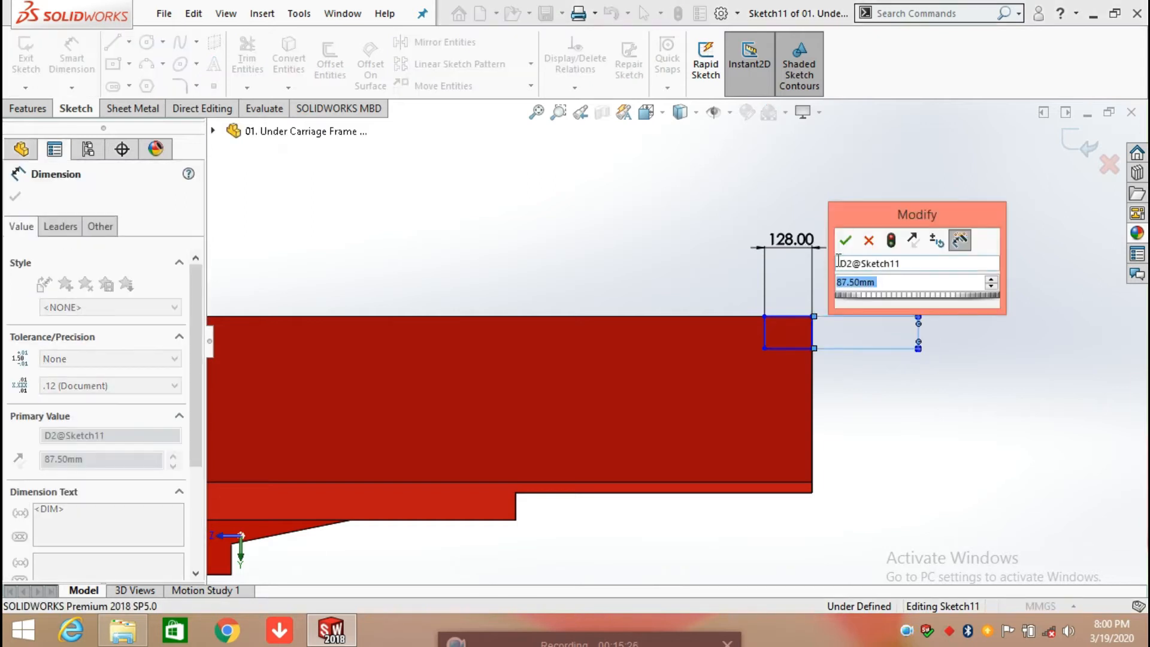
left_click(846, 240)
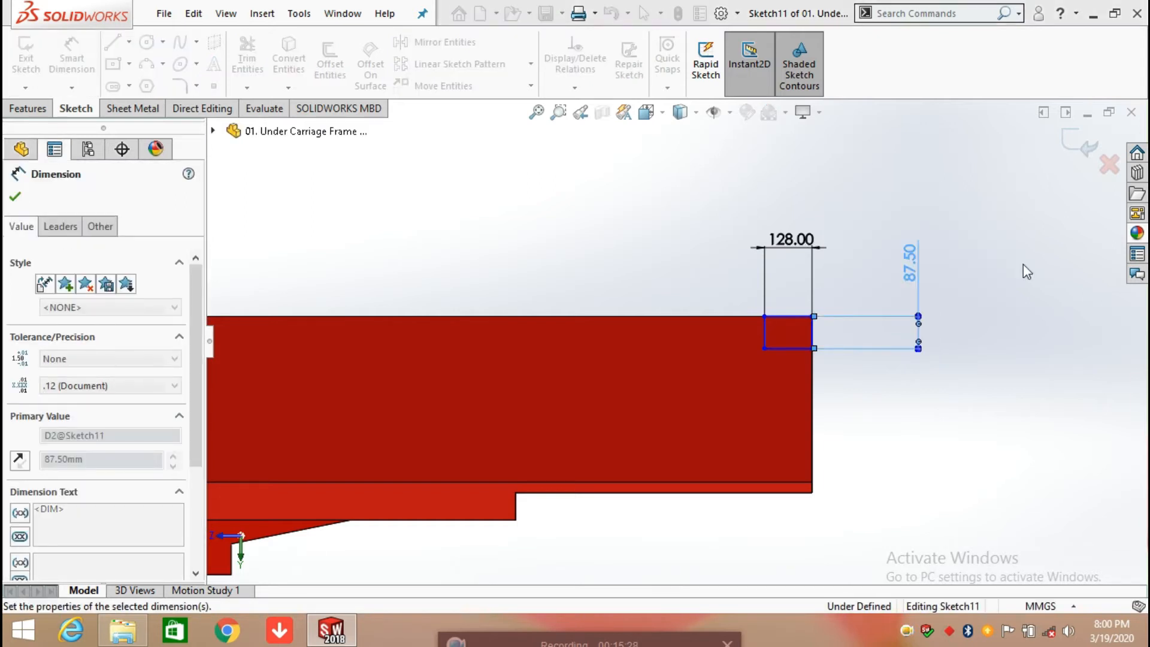
left_click(987, 318)
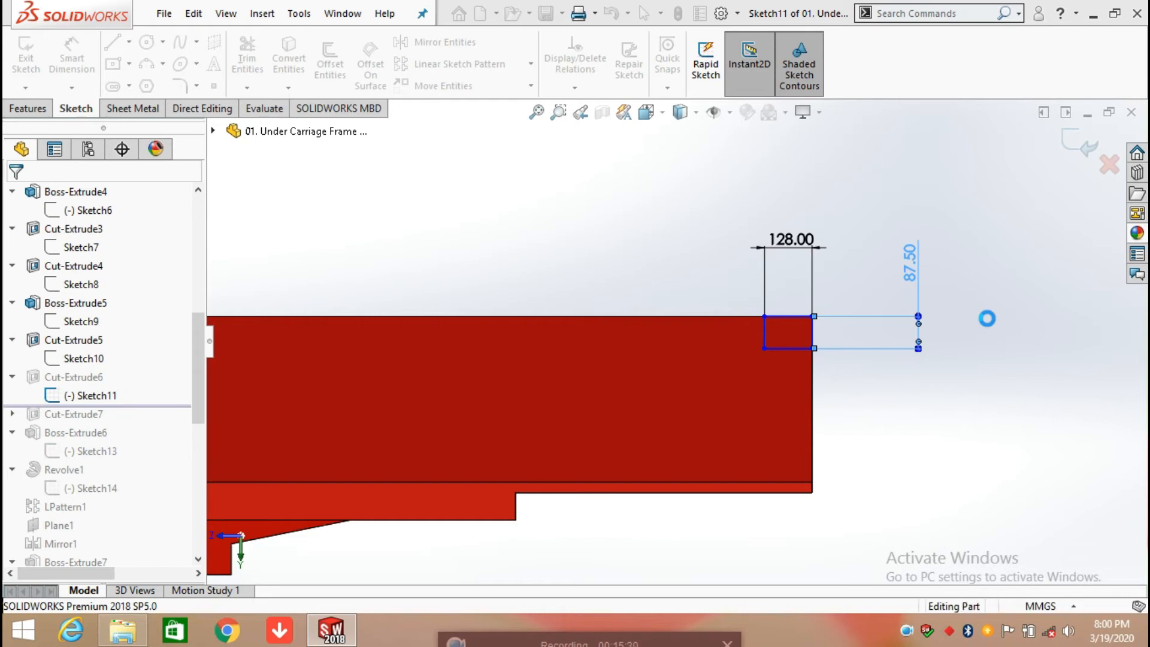
Step: Roll the history forward past Cut-Extrude7, expand the feature and highlight its Sketch12 on the end of the rail
middle_click_drag(846, 420, 870, 324)
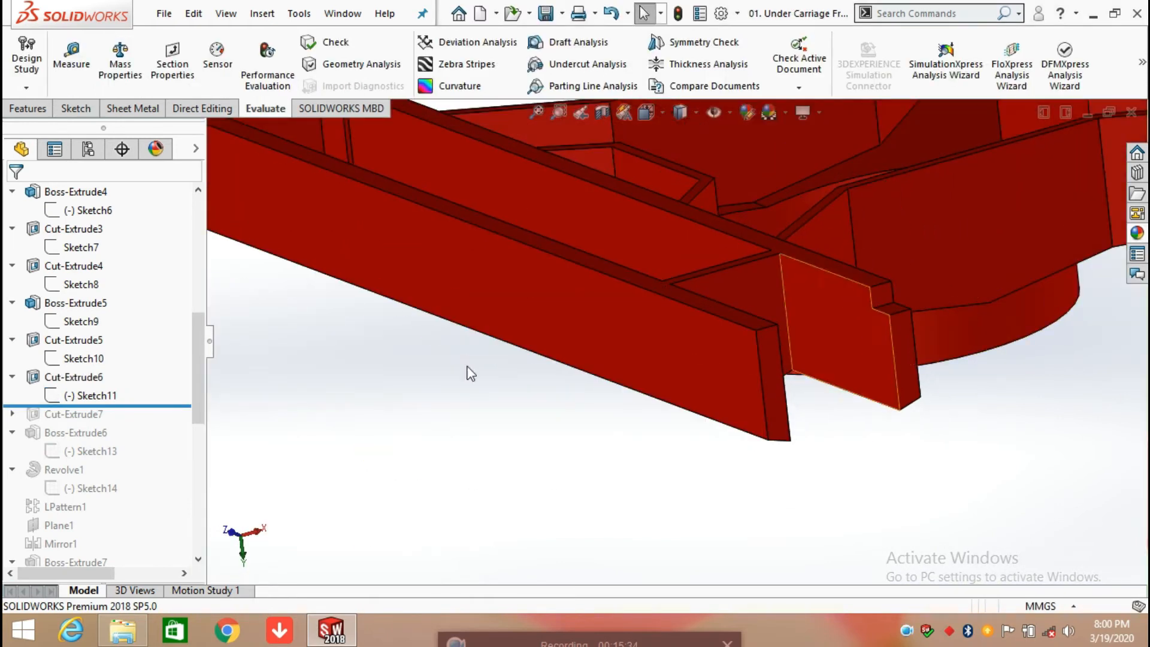
left_click_drag(167, 408, 161, 424)
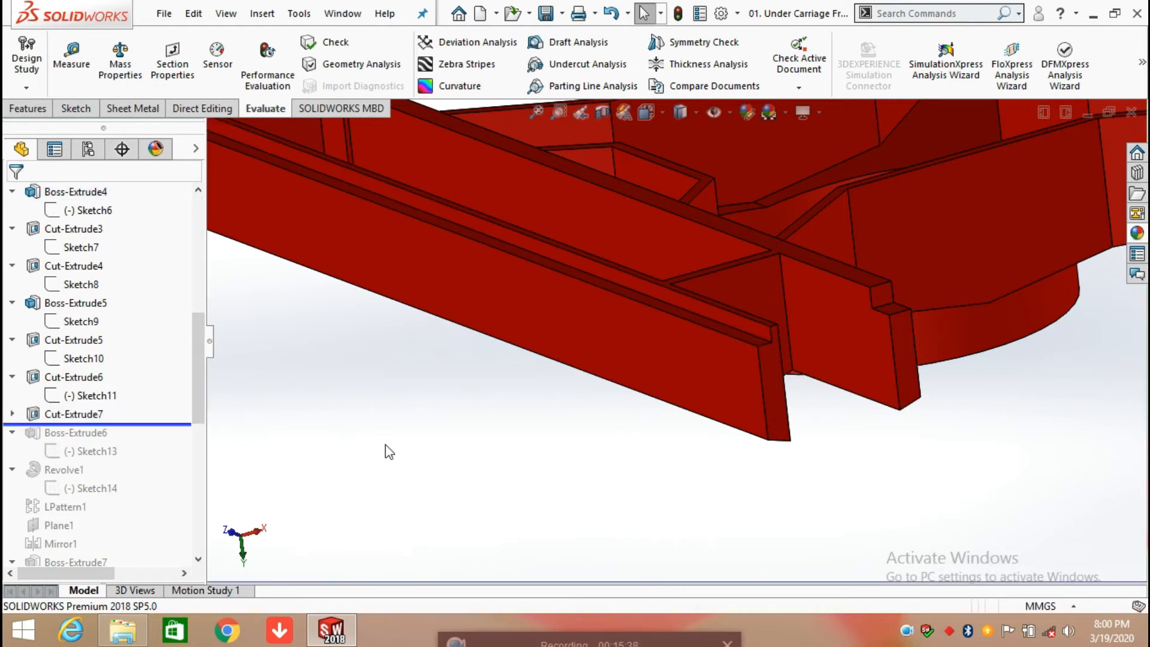
scroll(459, 418, "up", 2)
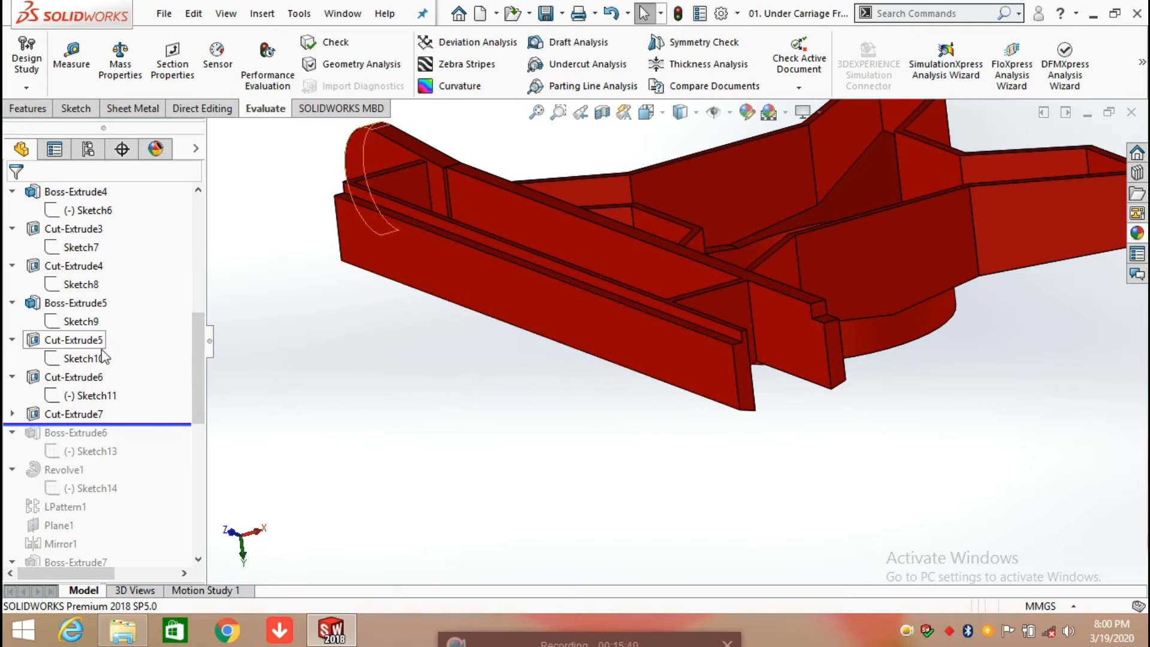
left_click(12, 414)
left_click(67, 431)
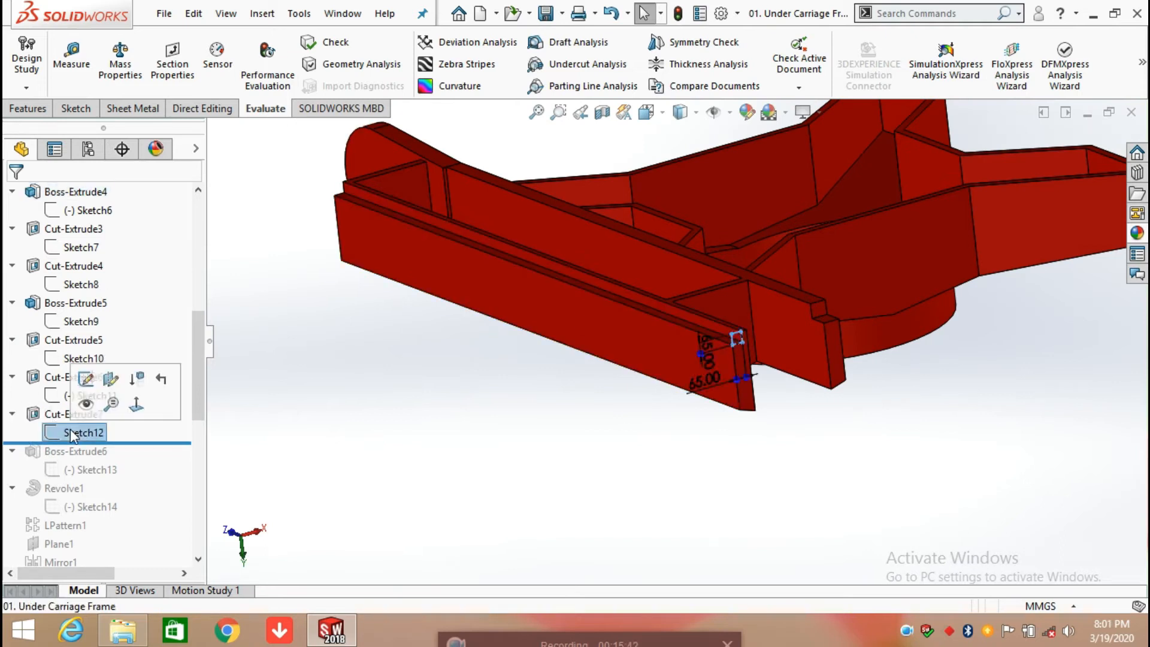
left_click(785, 449)
scroll(761, 406, "down", 3)
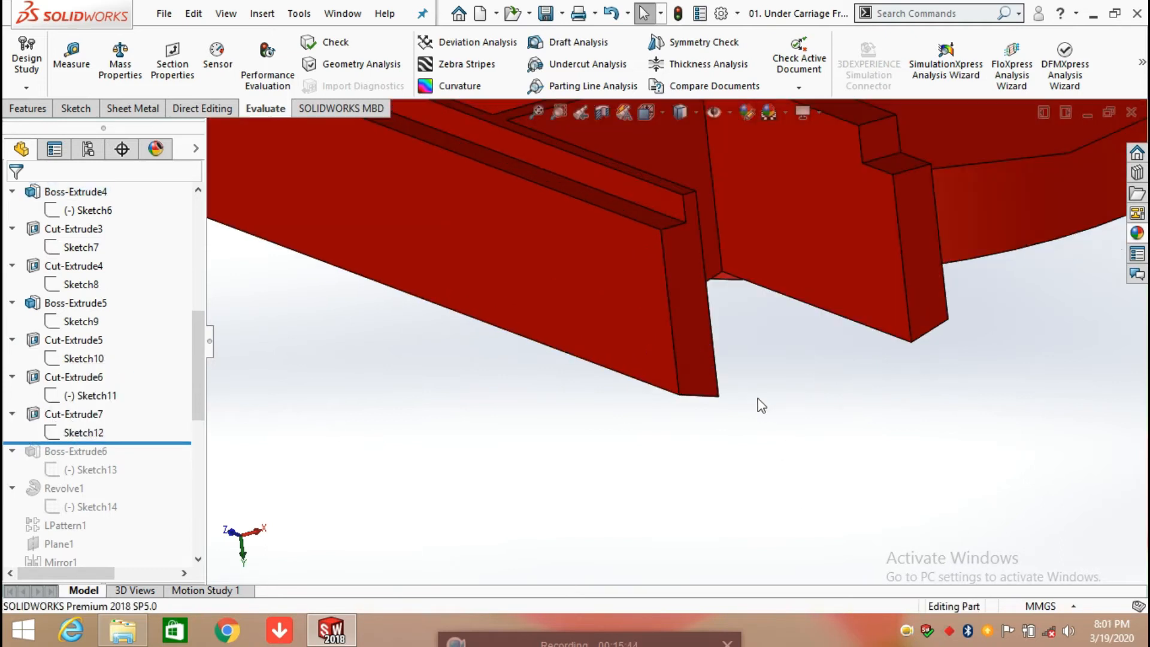
Step: Open Sketch12 for editing square to its plane, review the dimensions of the small corner square, and exit the sketch
left_click(88, 434)
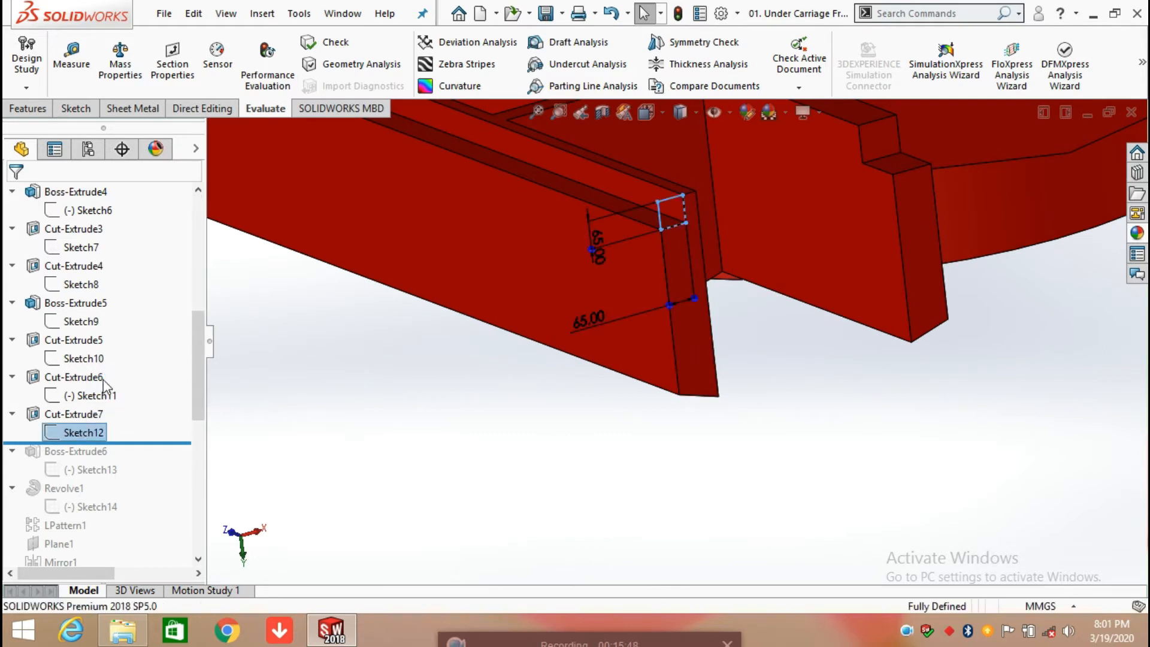
left_click(103, 380)
key("space")
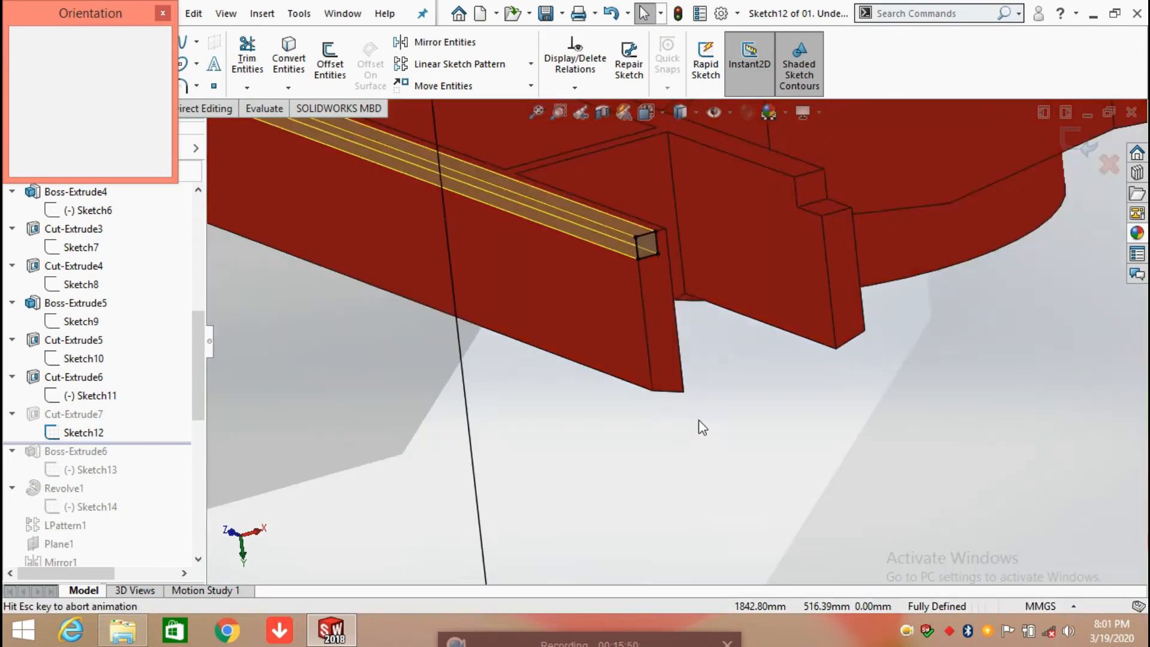
left_click(559, 453)
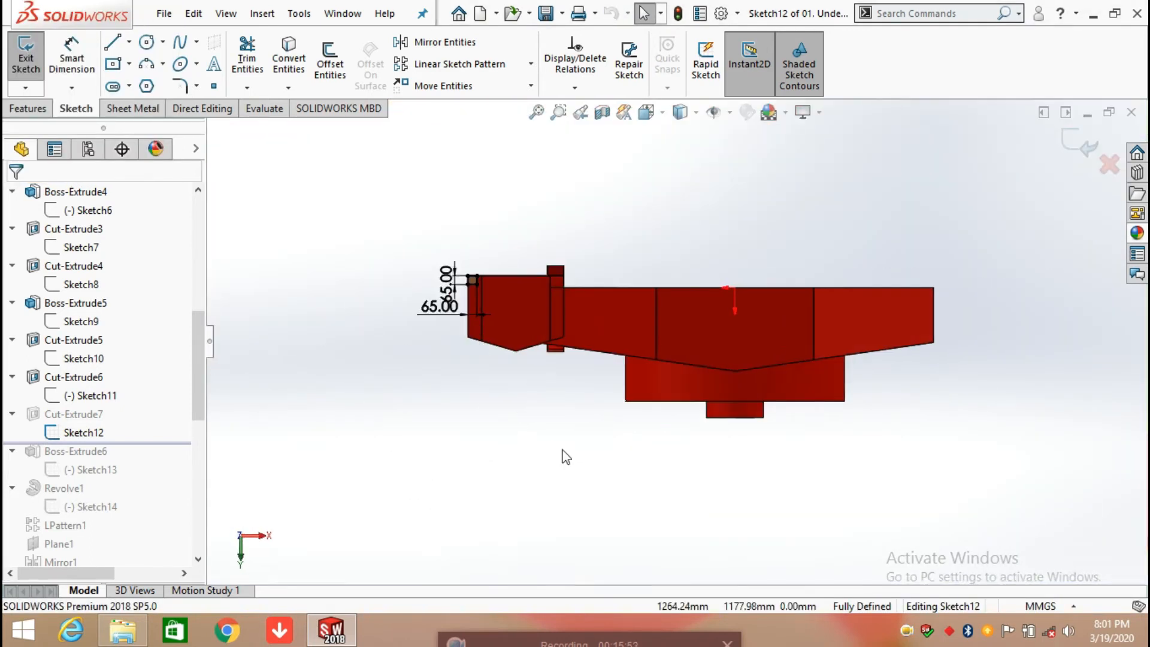
scroll(472, 301, "down", 3)
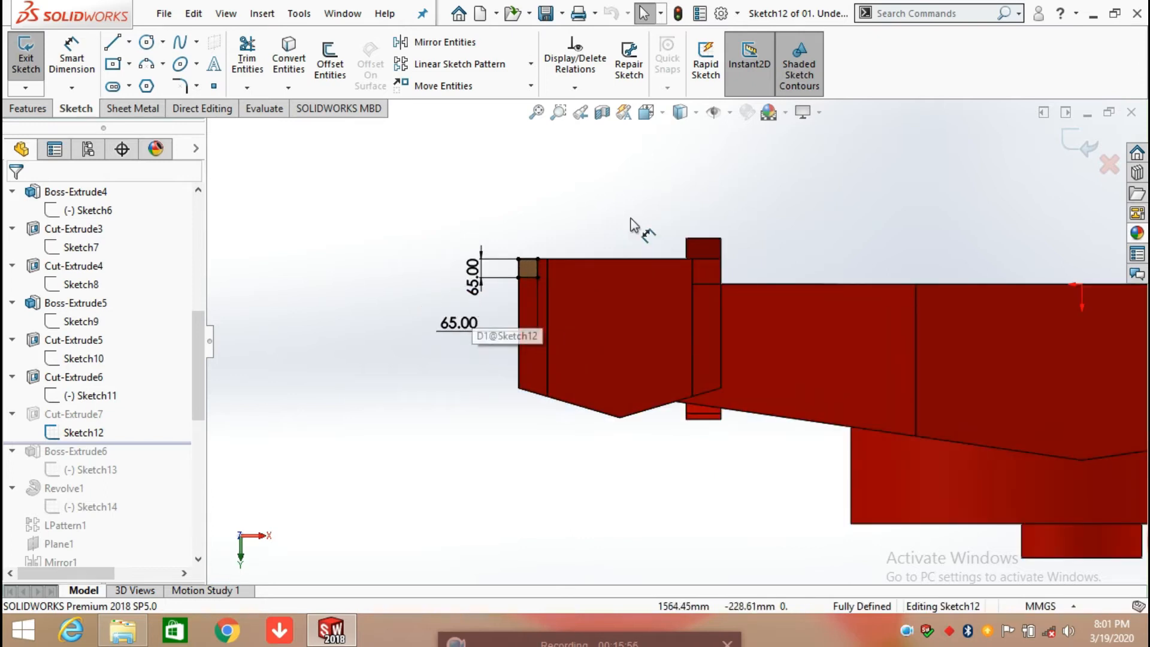
left_click(1085, 138)
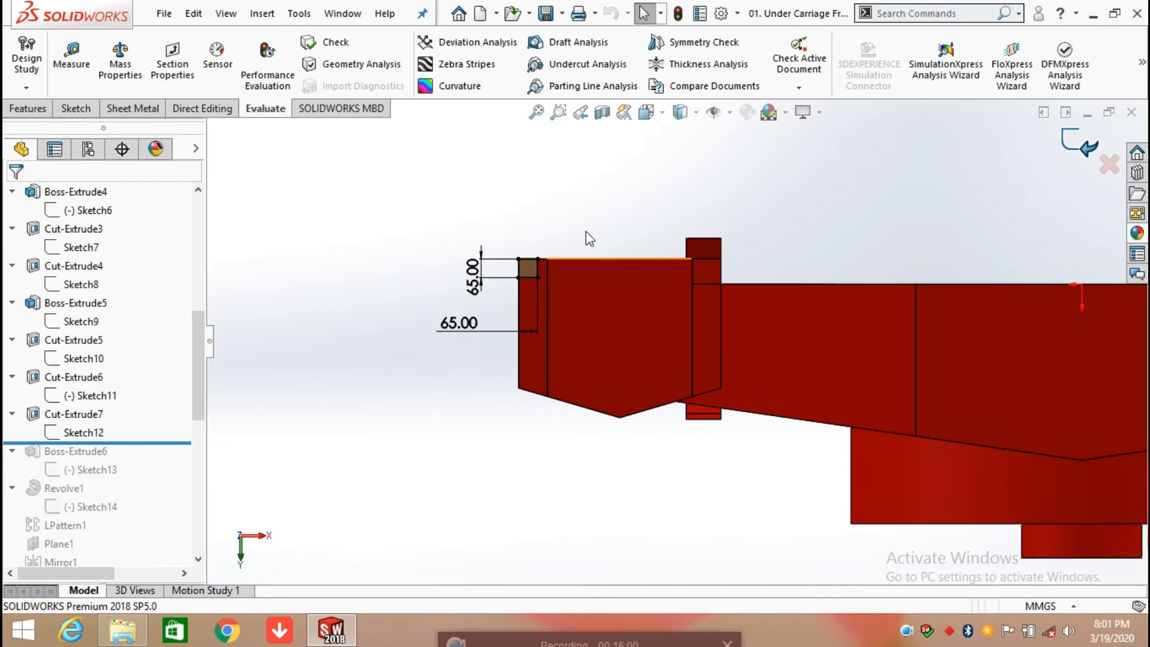
Step: Roll the history forward past Boss-Extrude6 and highlight its Sketch13 near the end of the outer rail
scroll(560, 247, "up", 3)
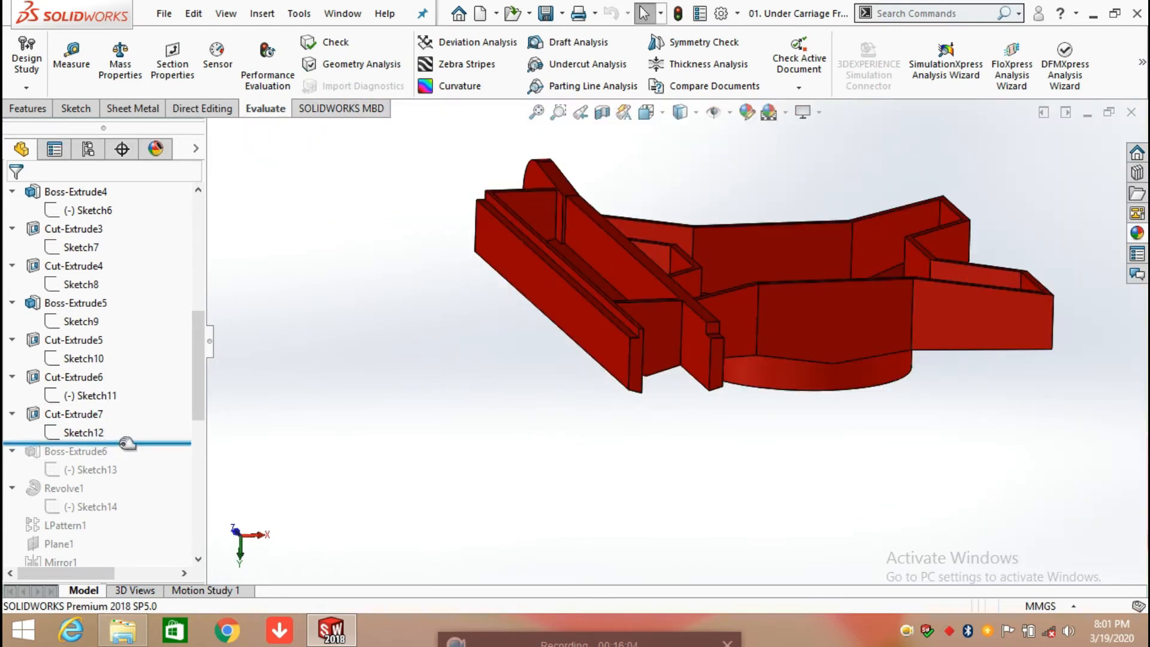
left_click_drag(127, 443, 127, 476)
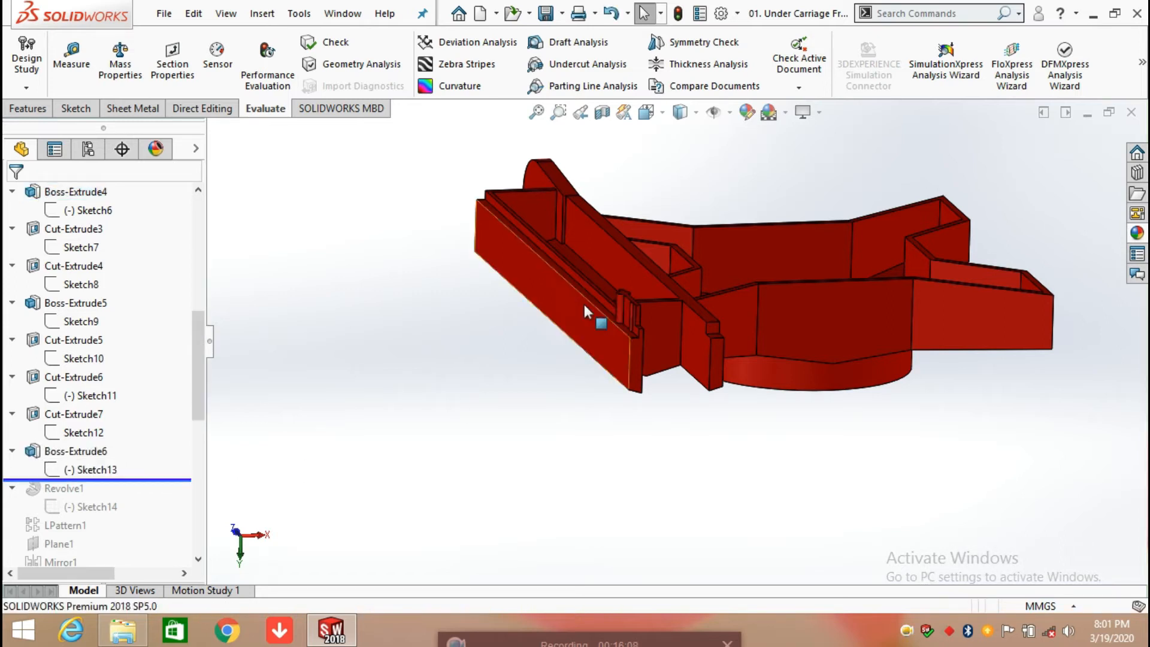
scroll(670, 317, "down", 5)
left_click(80, 471)
scroll(610, 375, "down", 4)
mouse_move(650, 338)
middle_mouse_down()
mouse_move(617, 323)
mouse_move(655, 334)
middle_mouse_up()
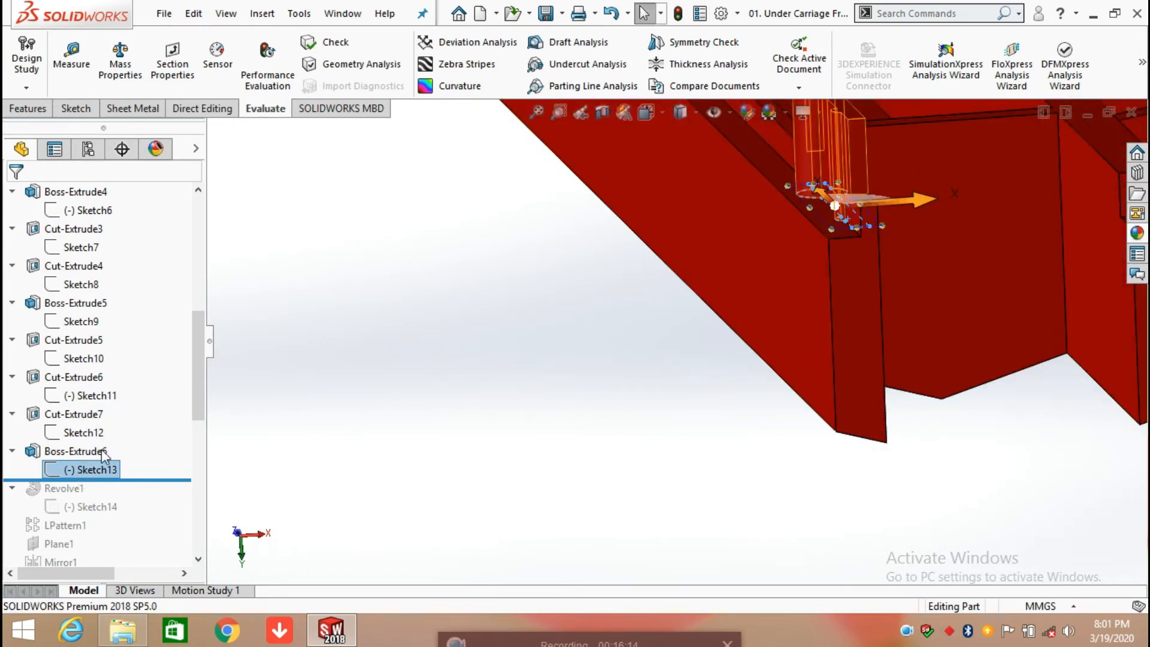
Step: Open Sketch13 for editing, viewed square to the sketch plane and close up on the profile at the rail's end
right_click(78, 472)
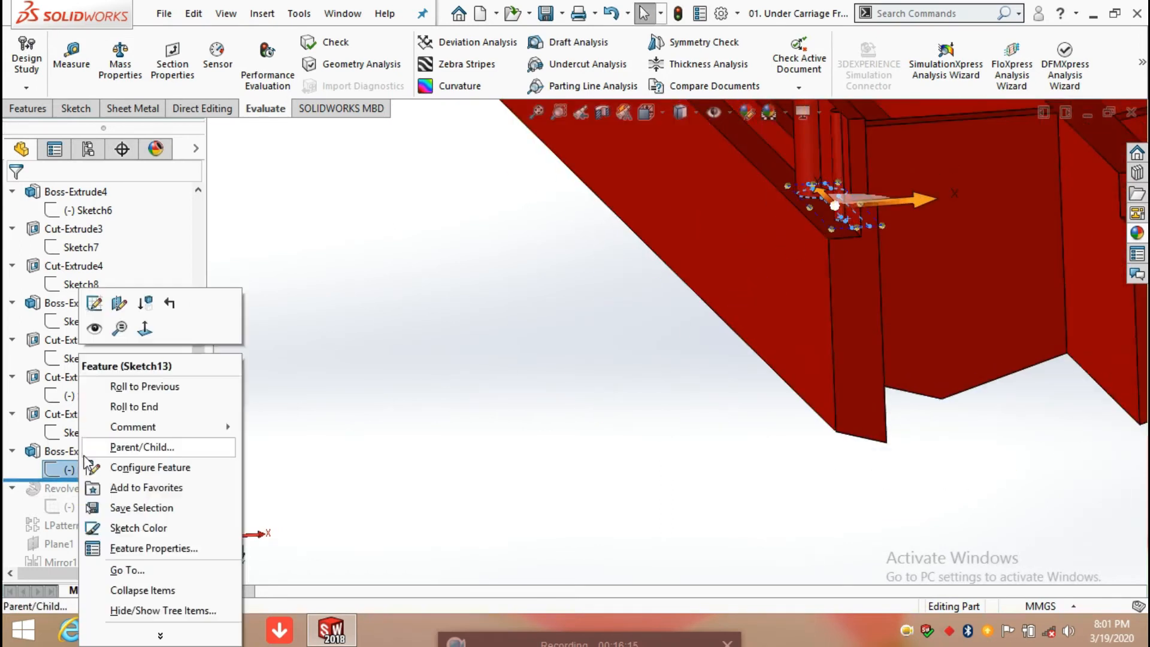
left_click(94, 303)
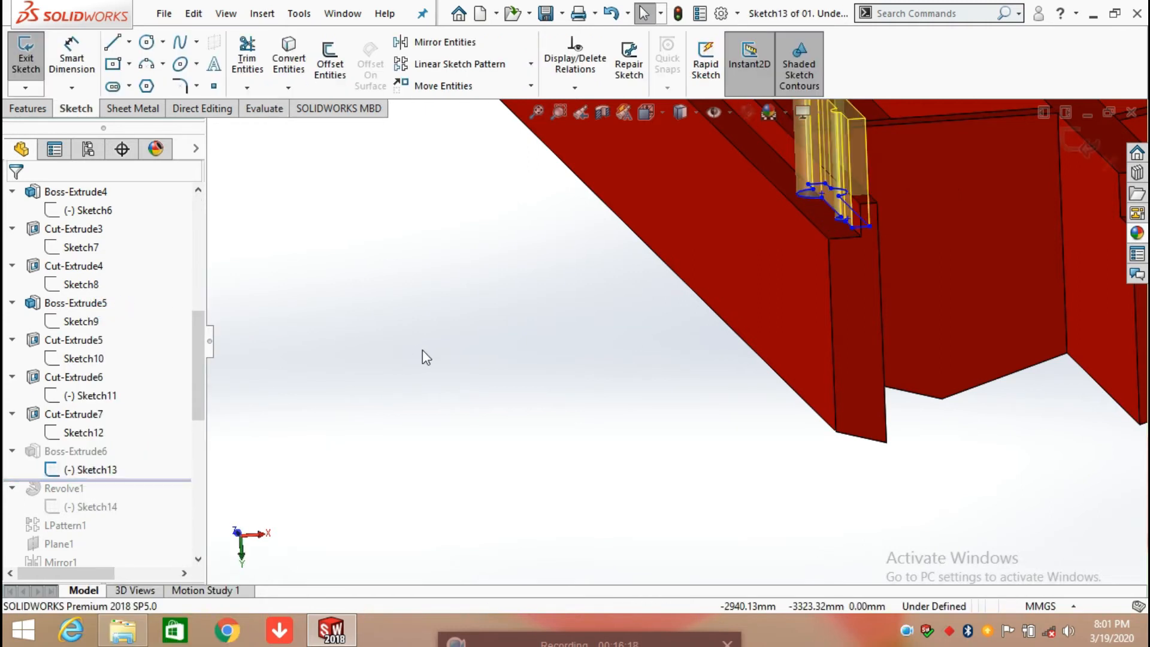
key("space")
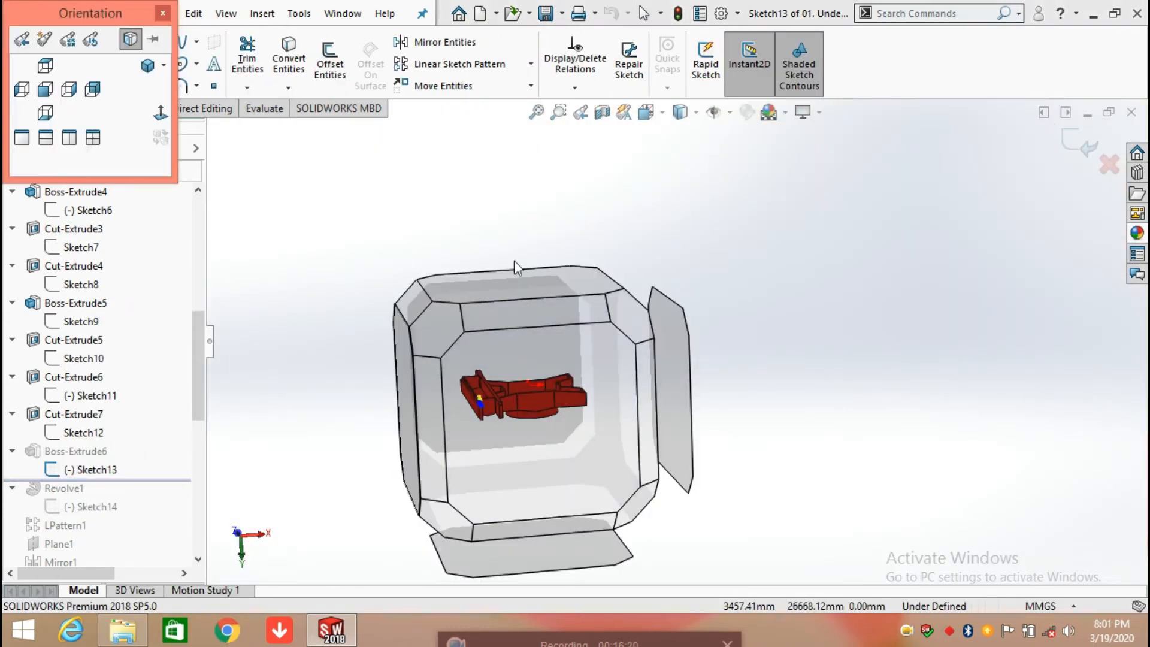
left_click(516, 277)
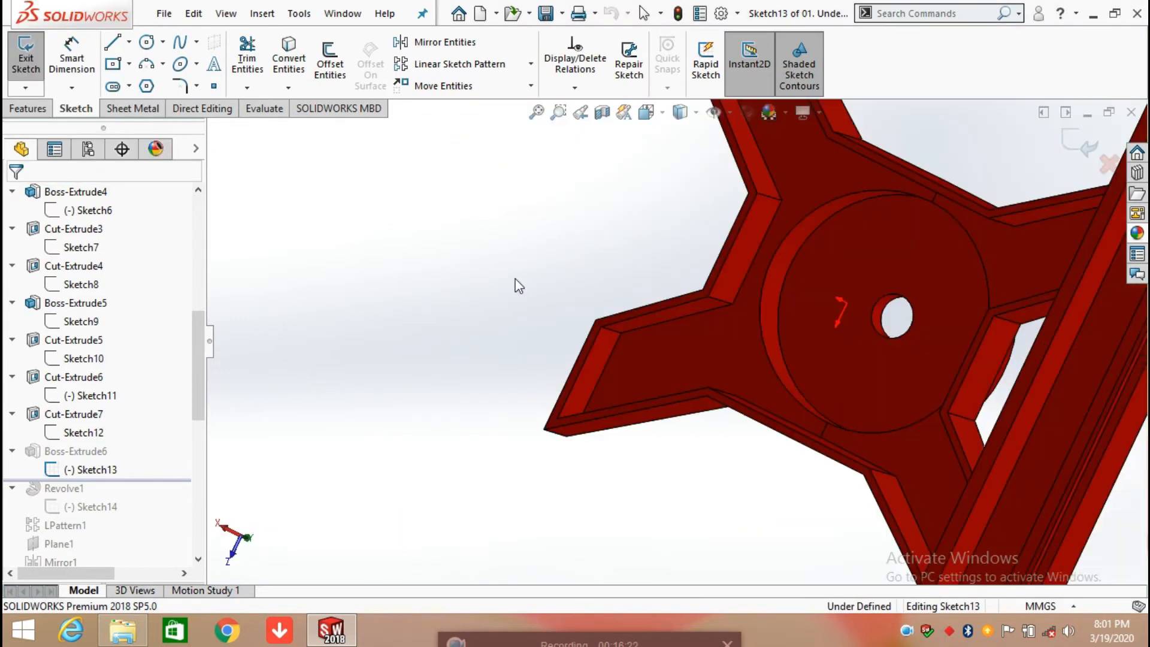
scroll(810, 179, "down", 6)
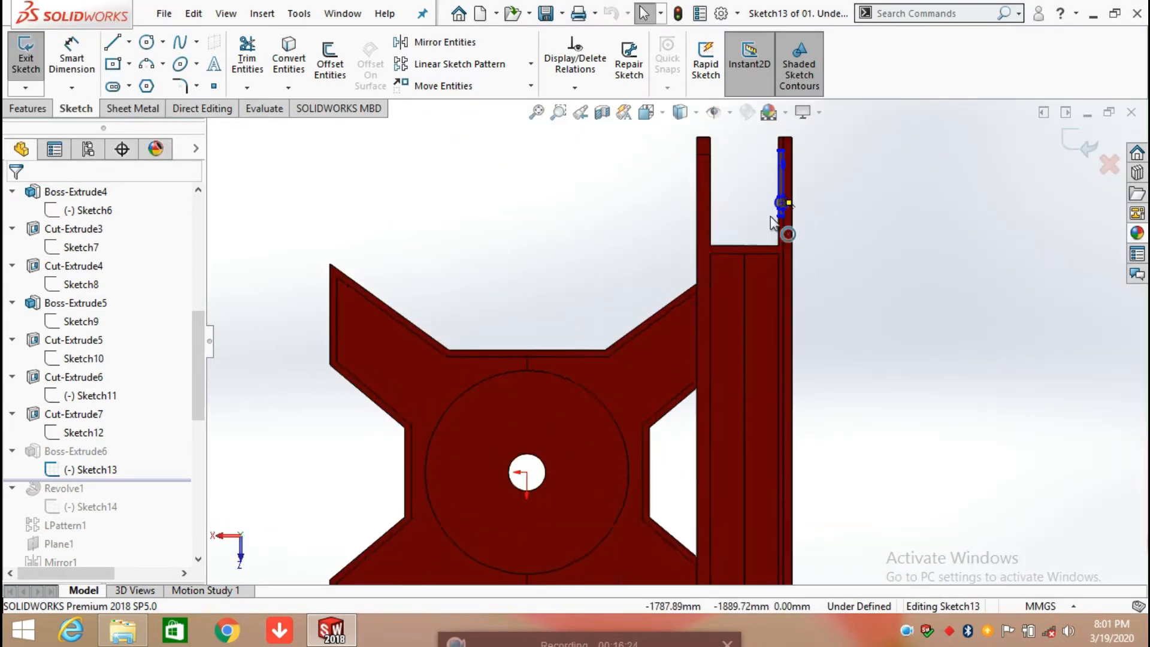
scroll(788, 224, "down", 3)
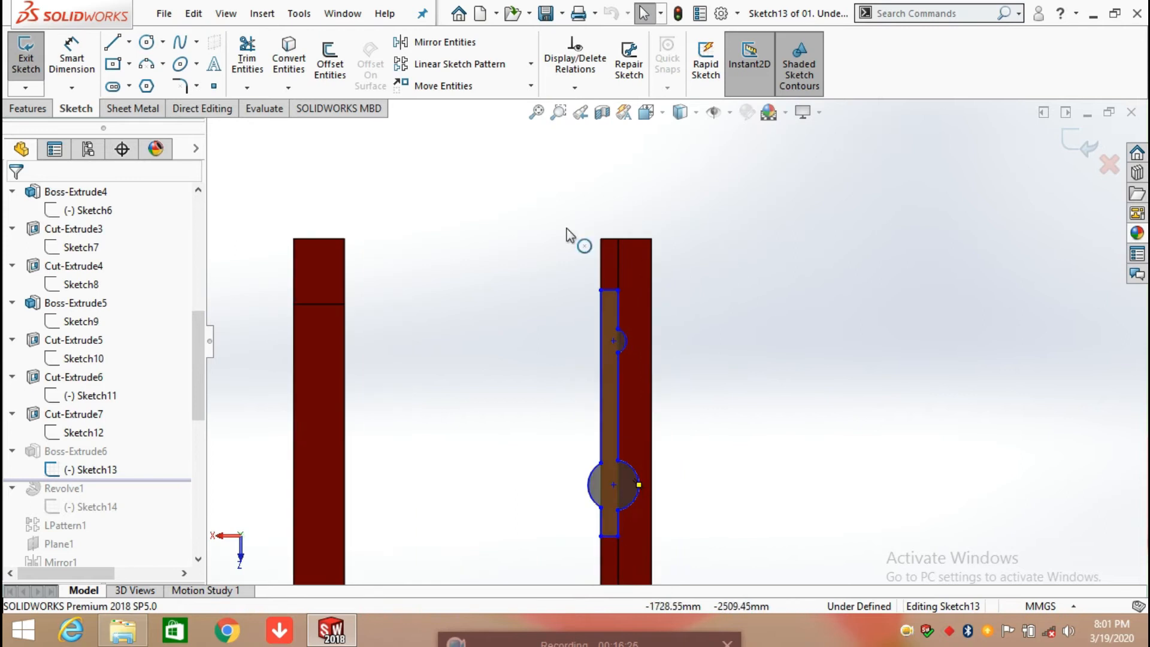
Step: Dimension the profile's offset from the rail's end corner and the length of its long left edge, accepting the current values
left_click(70, 46)
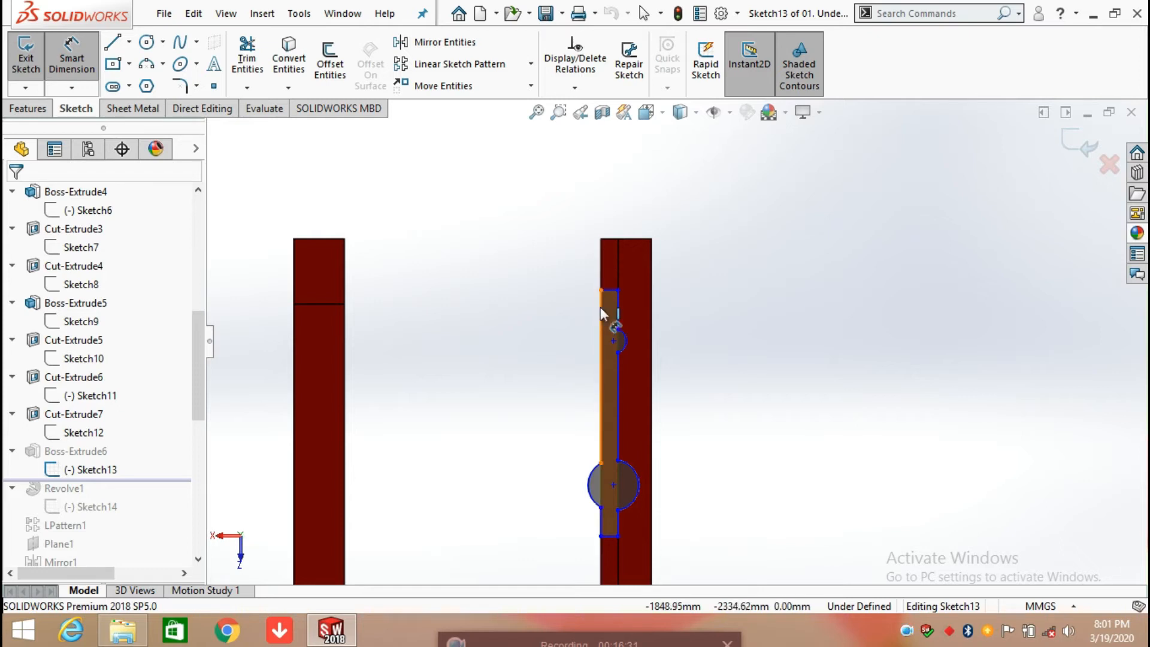
left_click(601, 291)
left_click(602, 239)
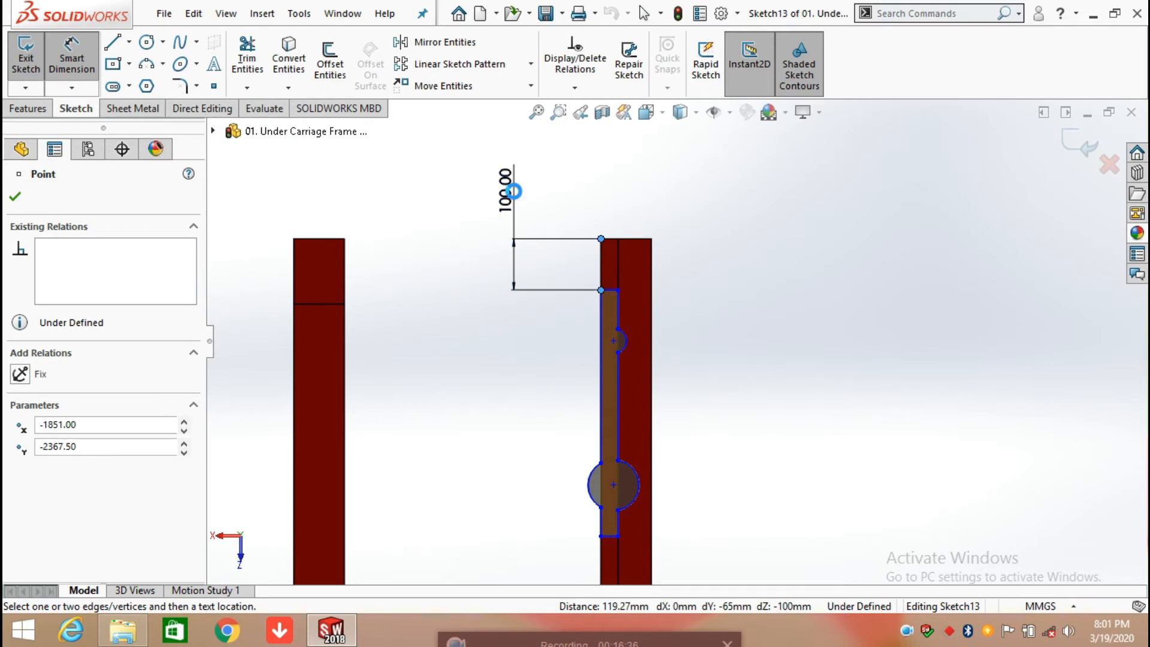
left_click(516, 223)
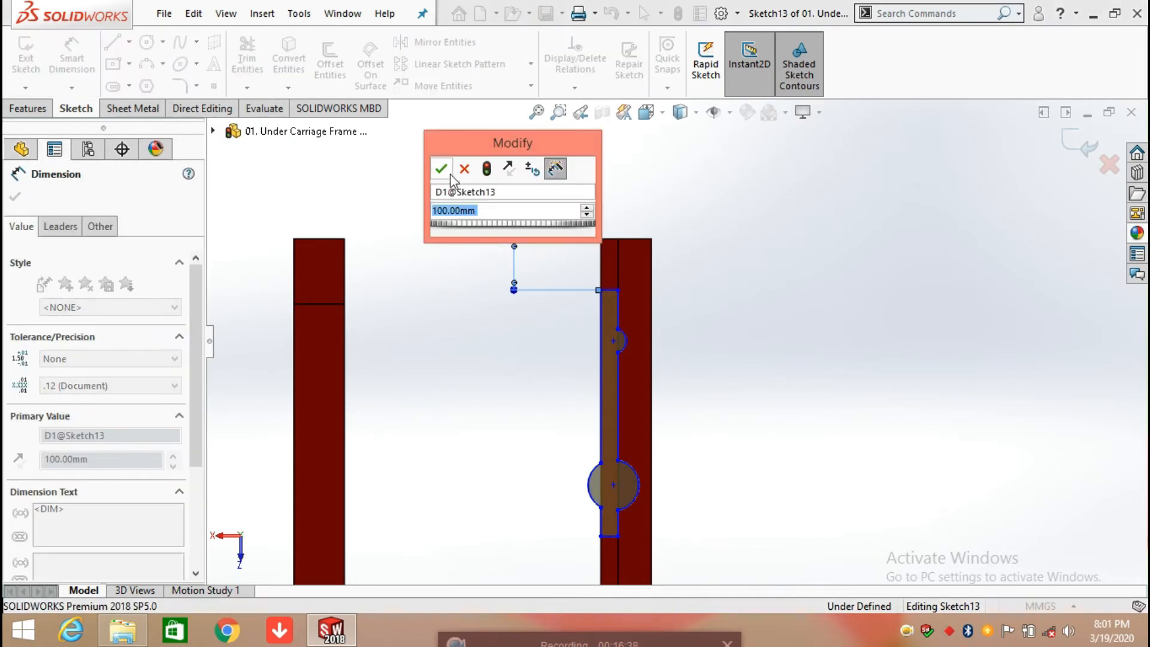
key("Return")
left_click(602, 393)
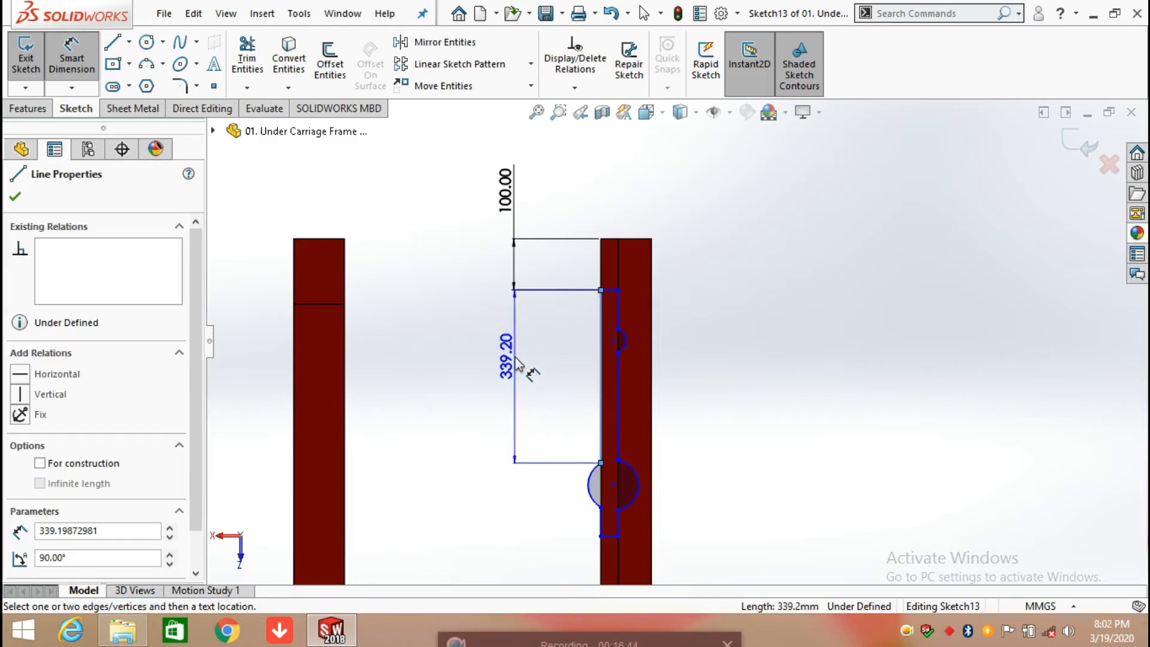
left_click(517, 364)
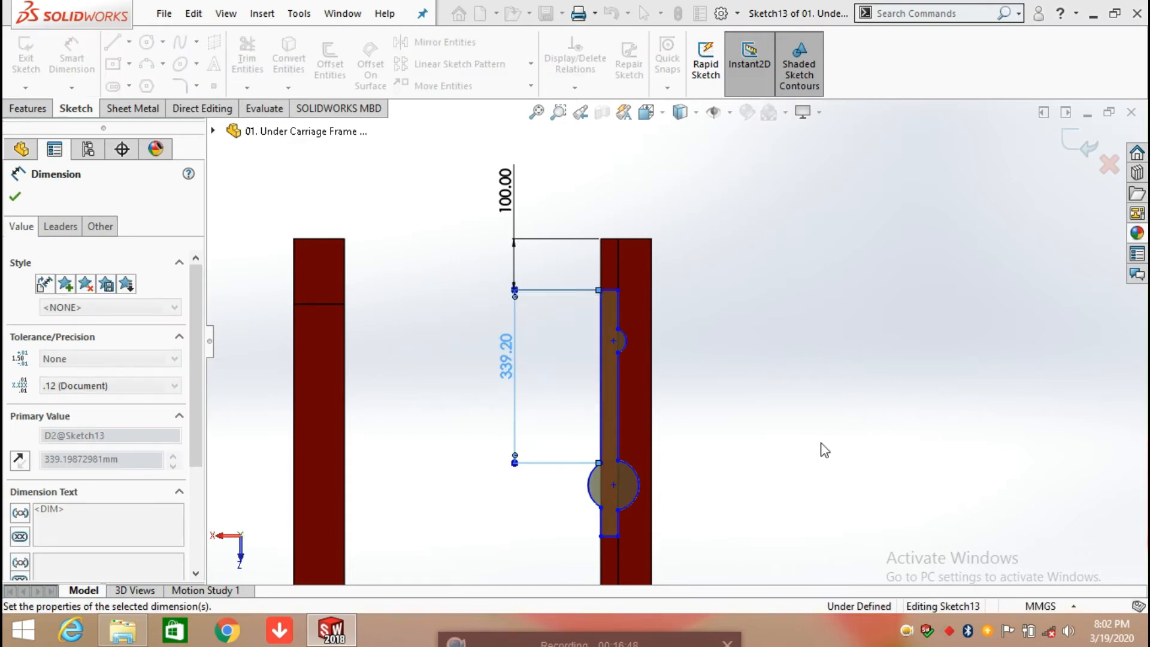
Step: Add a radius dimension to the large left arc of the profile, placed outside the rail, accepting its current value
left_click(70, 62)
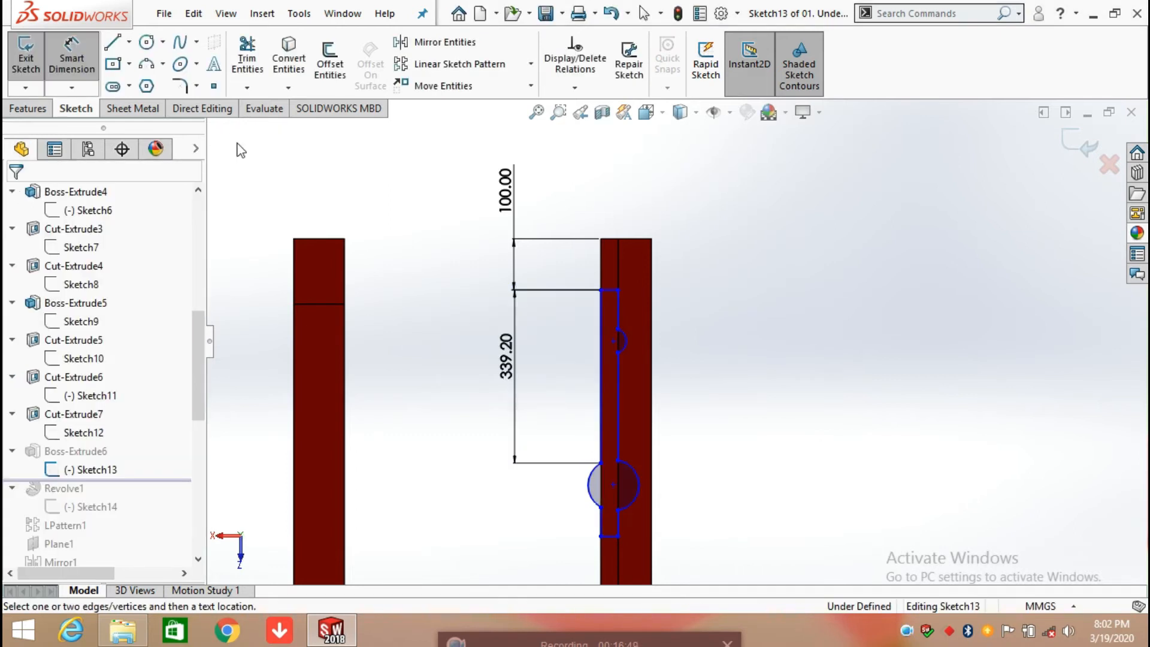
left_click(591, 496)
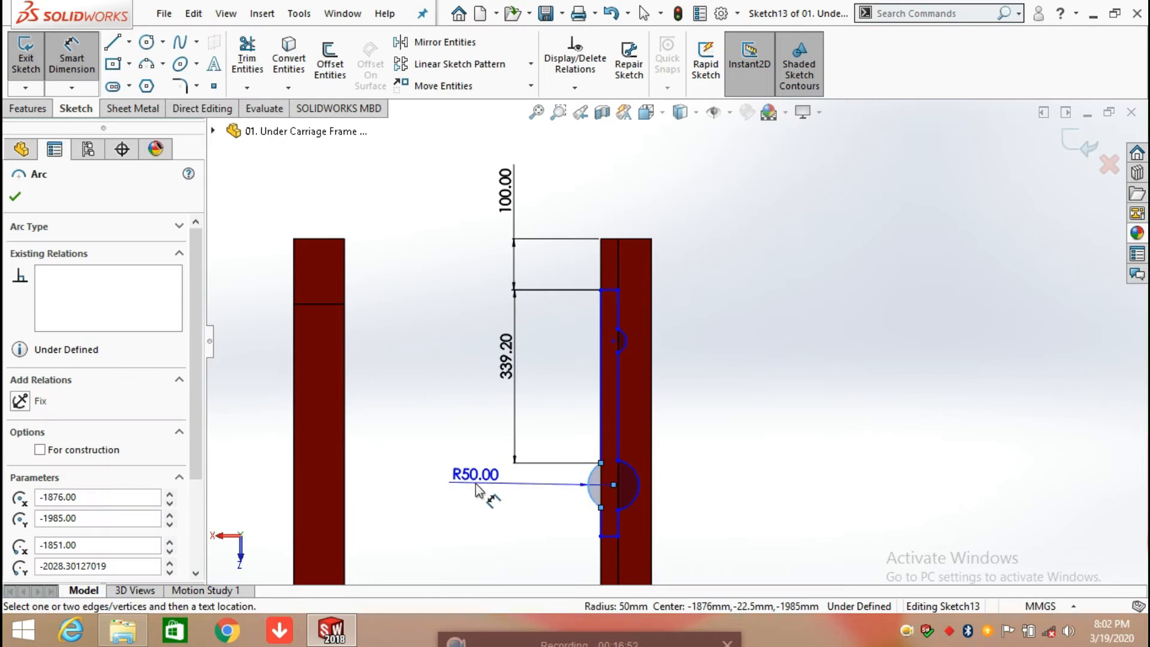
left_click(476, 490)
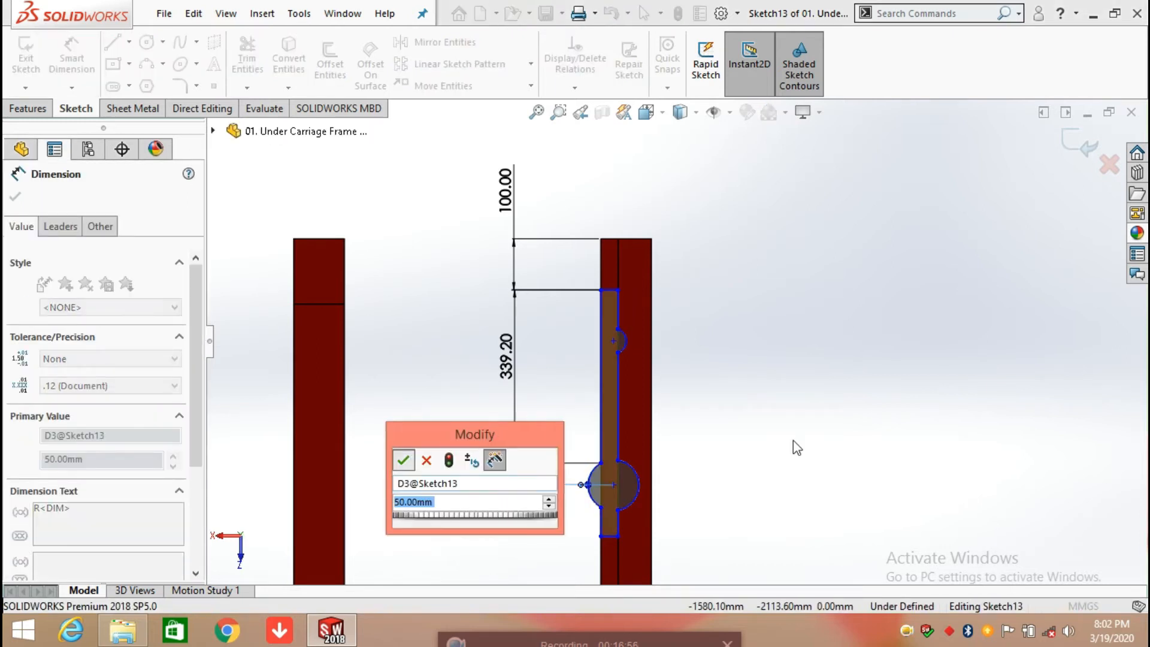
key("Return")
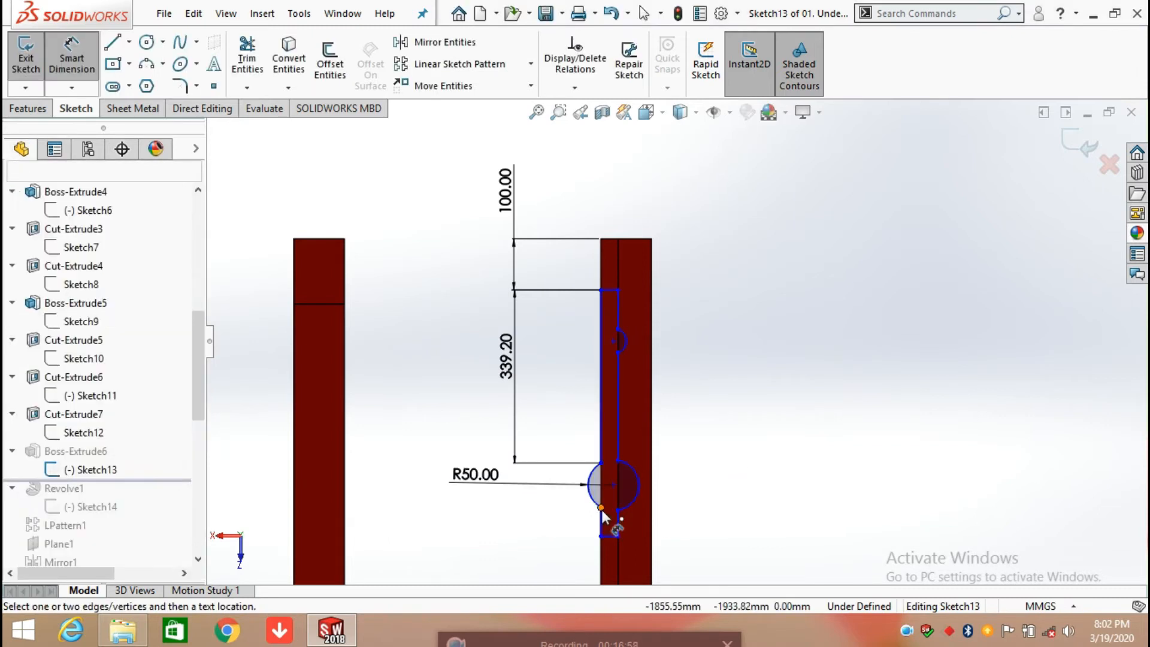
Step: Dimension the short left line below the large arc, placing the dimension beside the rail and accepting its current value
left_click(601, 527)
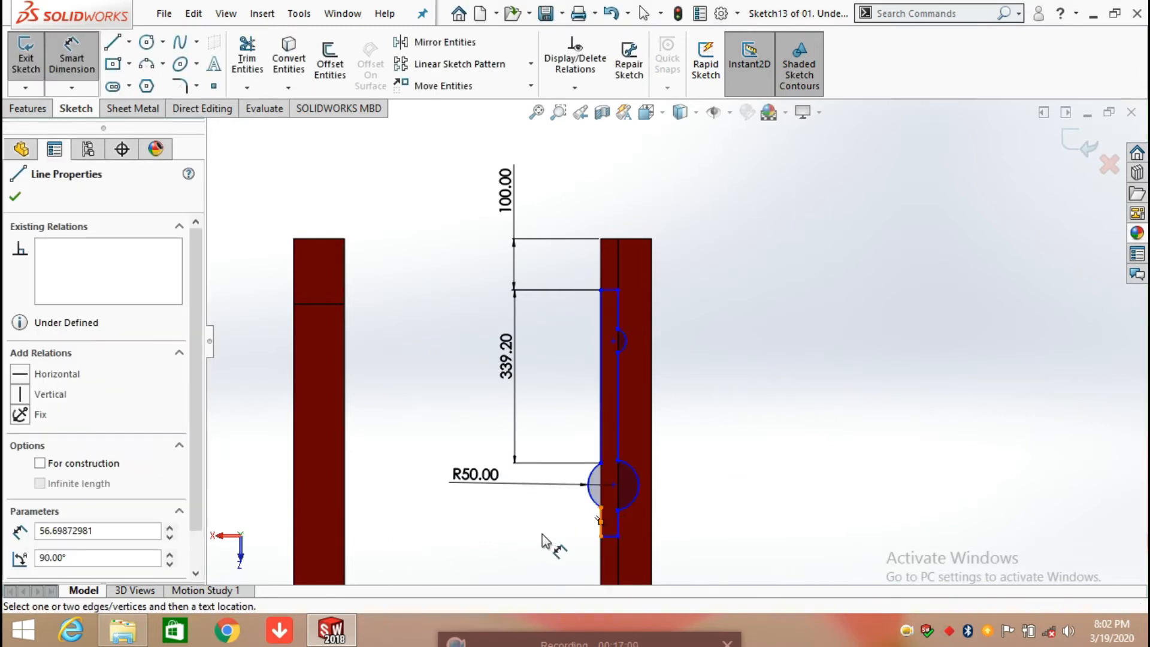
left_click(830, 515)
left_click(600, 522)
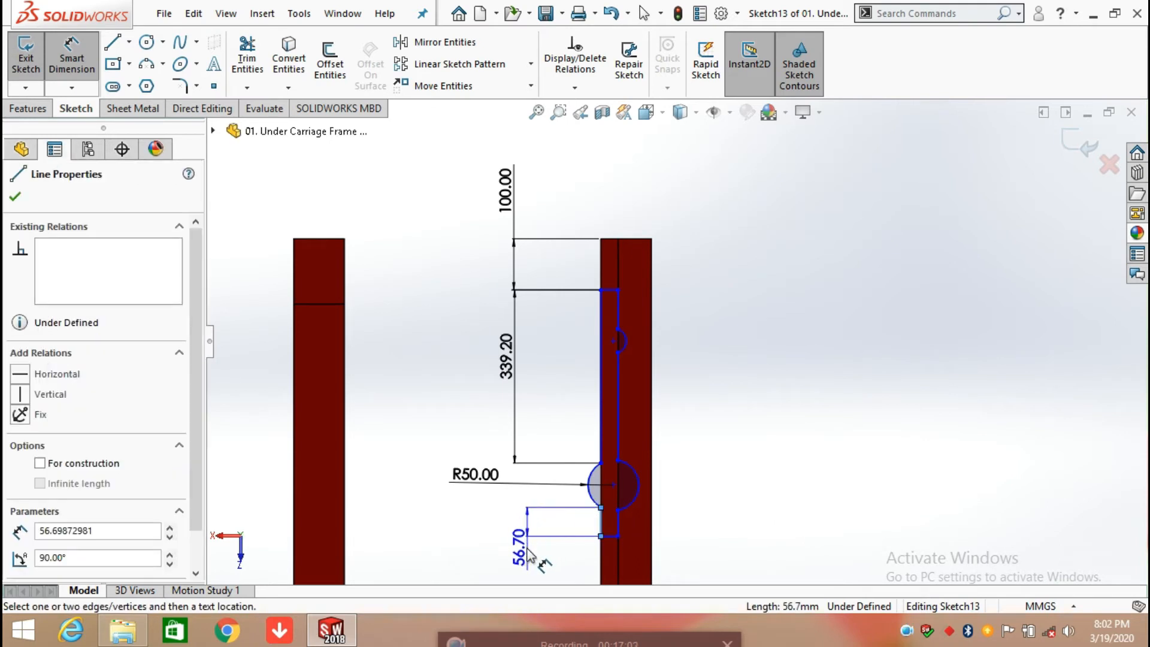
left_click(527, 554)
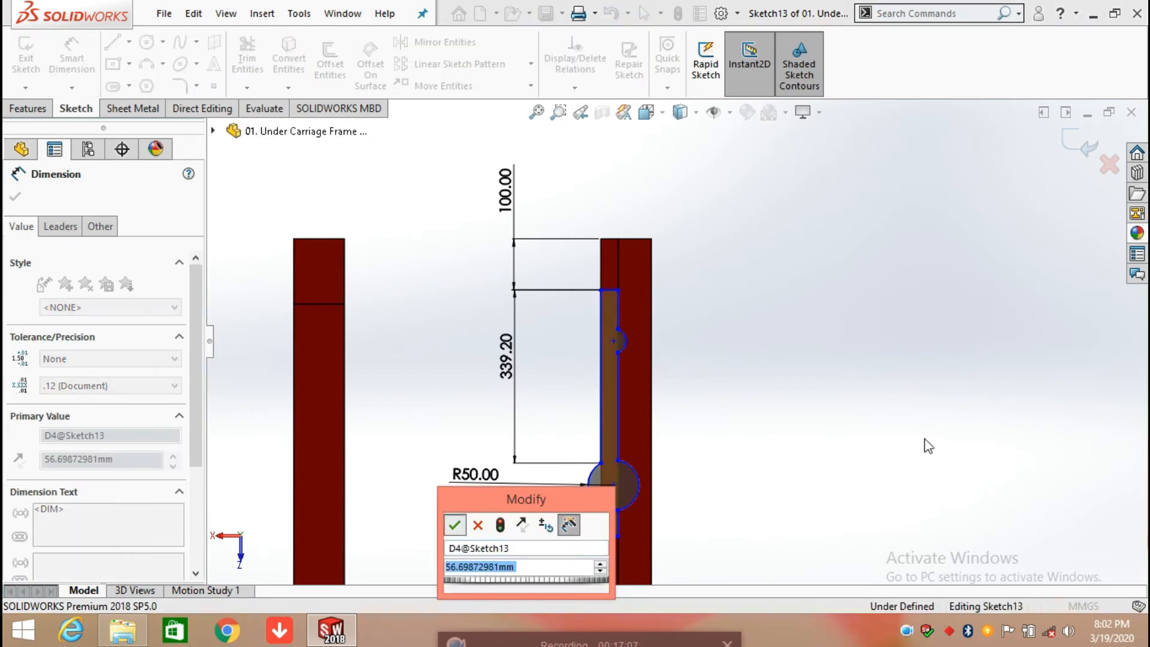
left_click(658, 519)
scroll(659, 518, "down", 2)
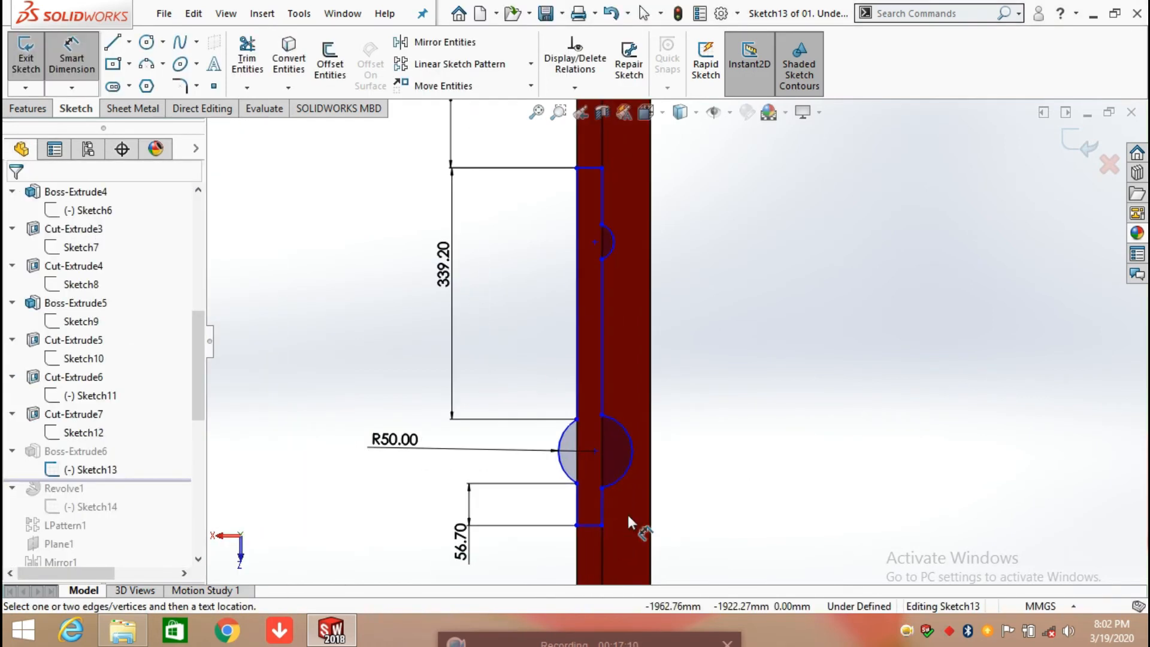
Step: Dimension the width of the profile's bottom edge and the short right line below the large arc, accepting the current values
left_click(595, 525)
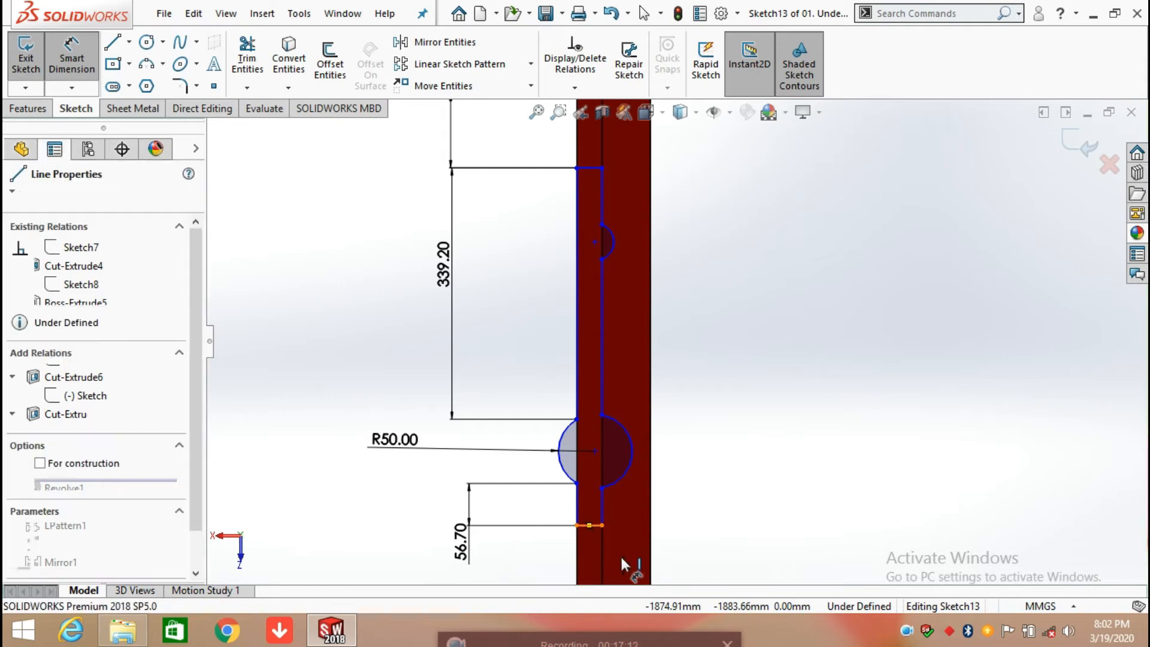
left_click(773, 557)
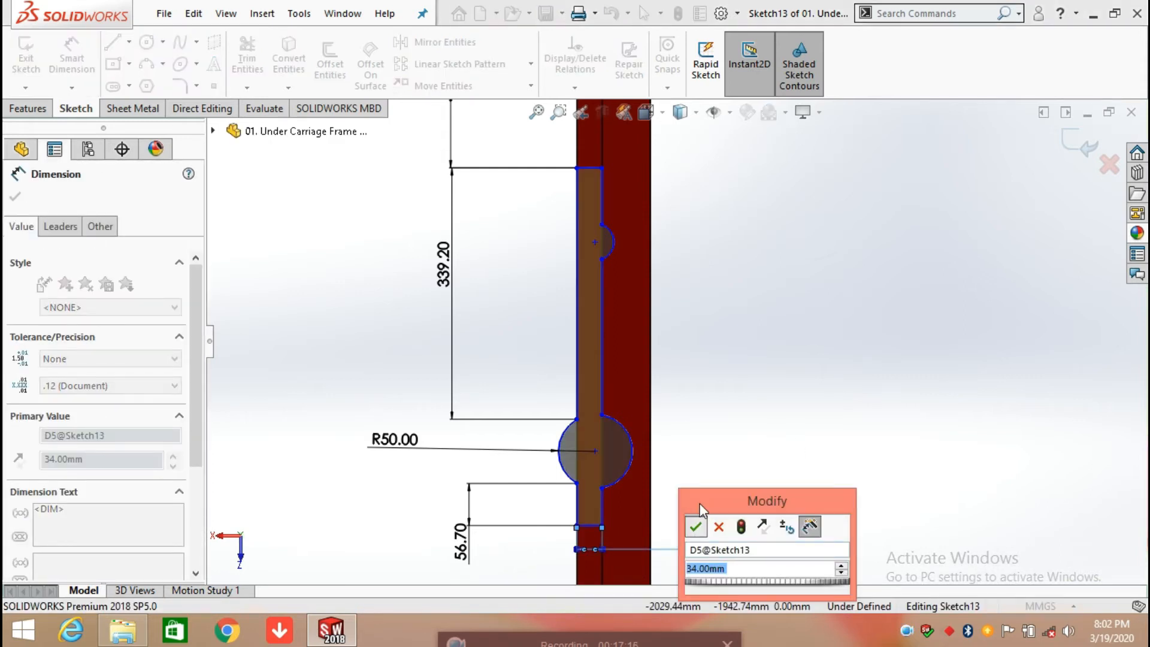
left_click(697, 524)
left_click(603, 507)
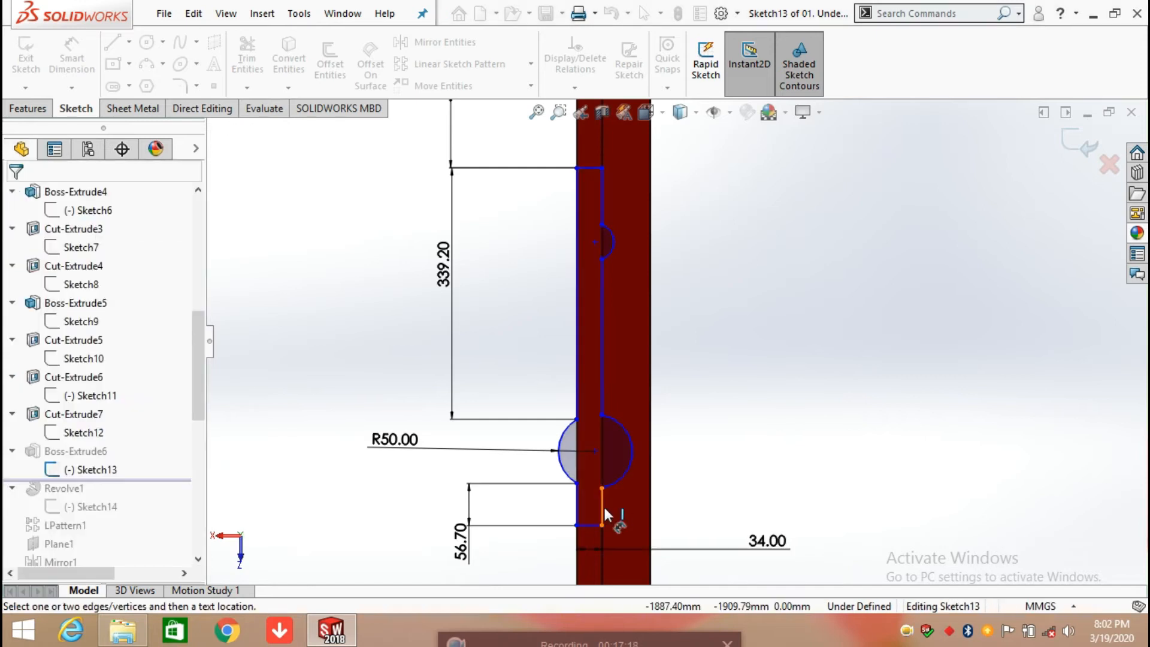
left_click(602, 506)
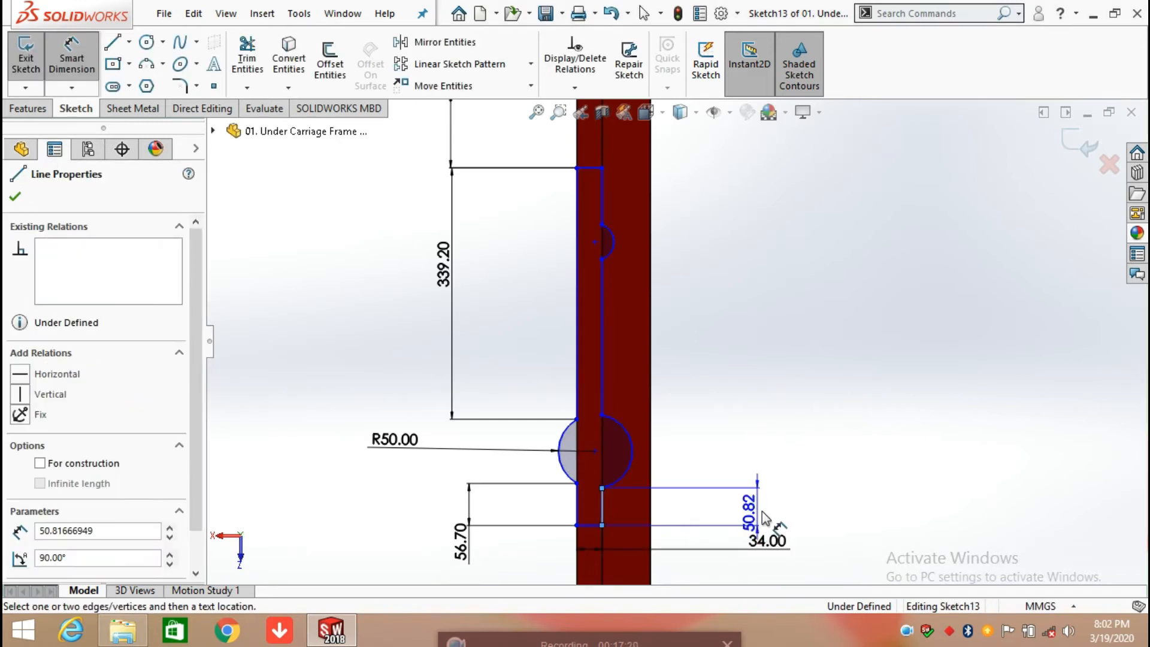
left_click(831, 450)
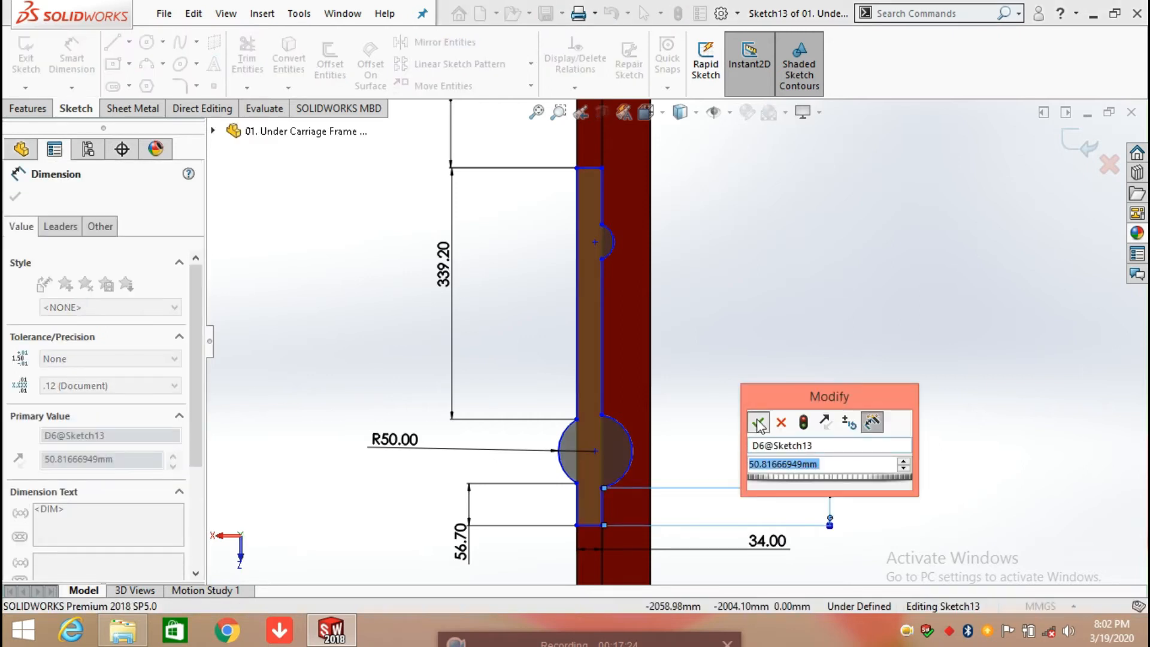
left_click(759, 423)
left_click(786, 329)
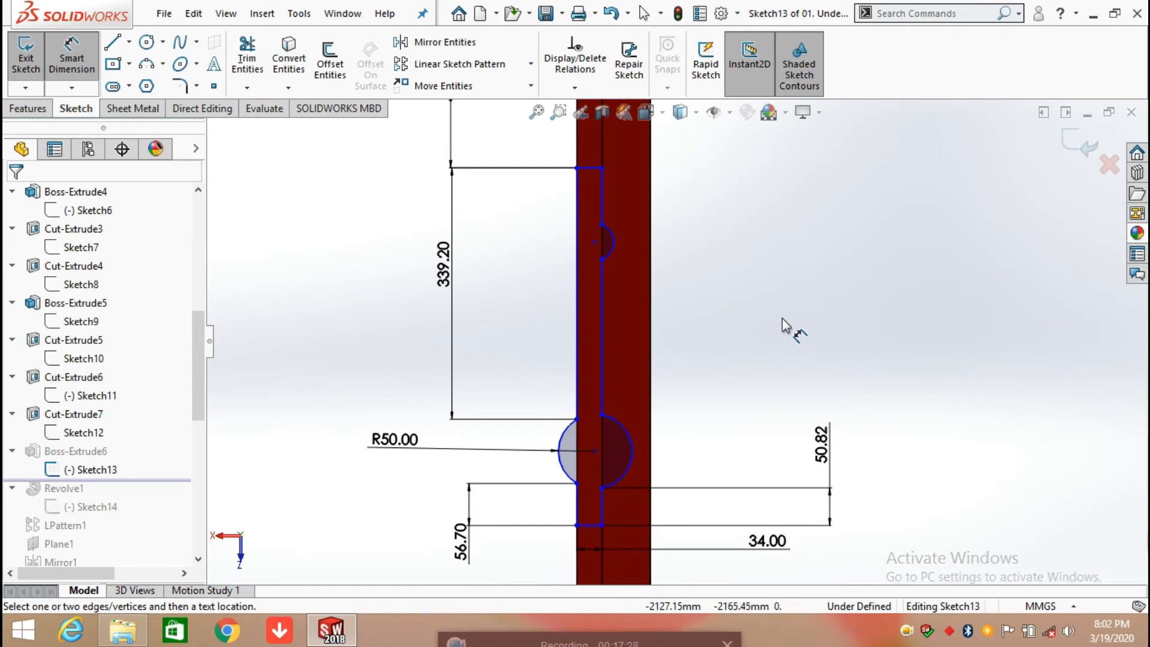
Step: Add a radius dimension to the large right arc and a length dimension to the long right line above it, accepting the current values
left_click(624, 429)
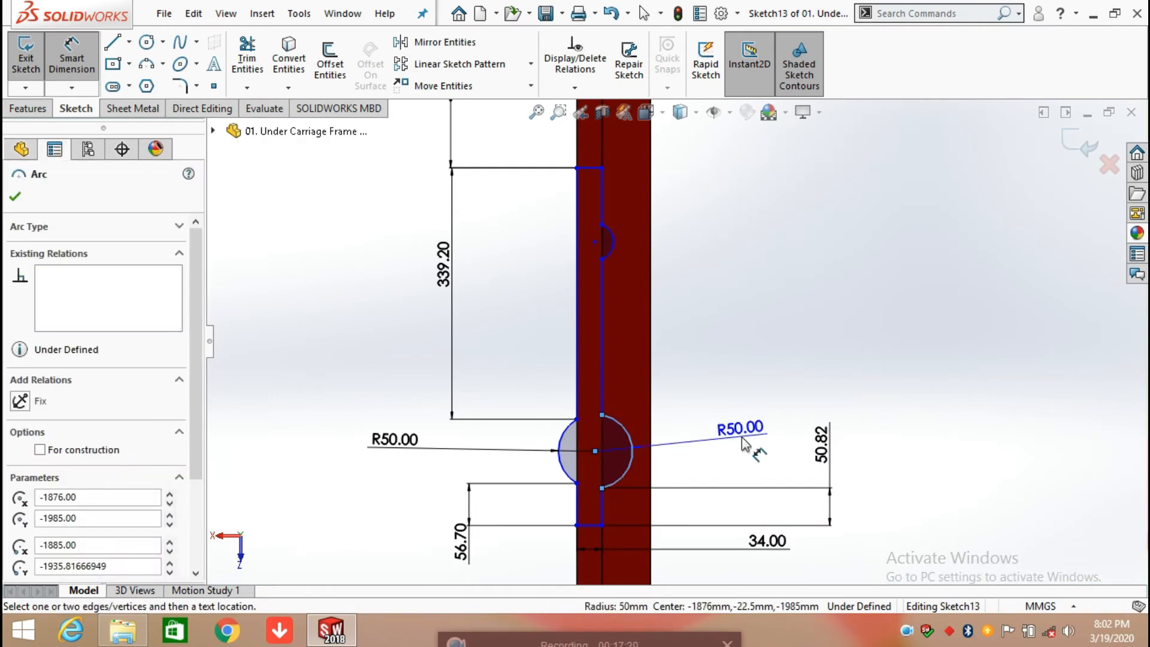
left_click(746, 442)
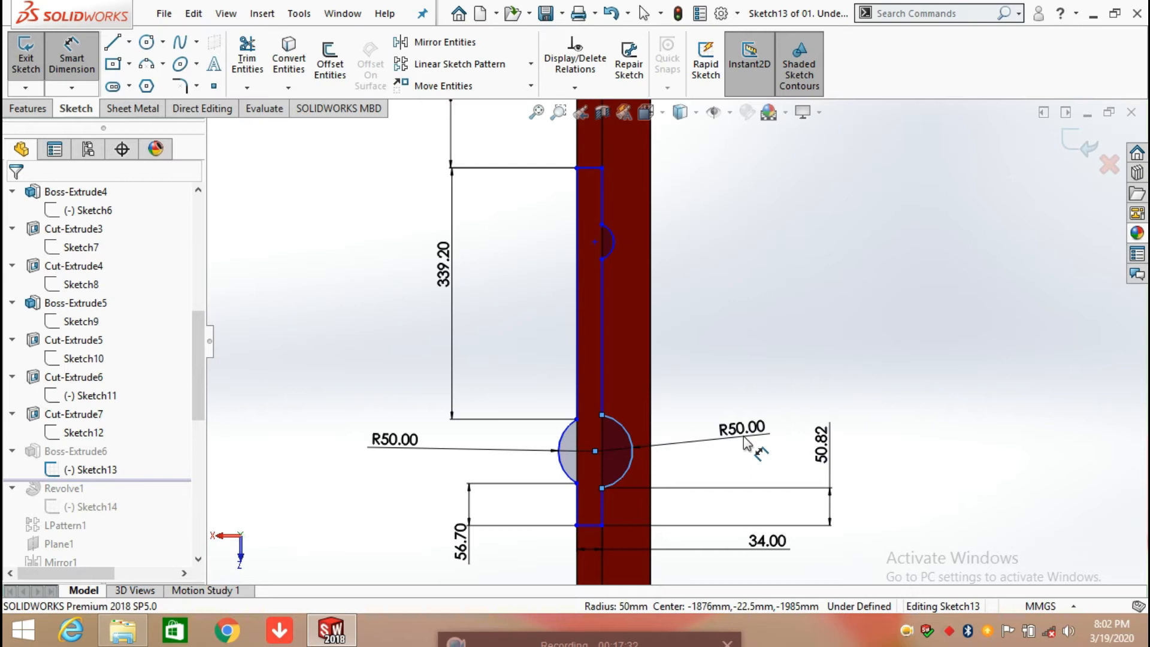
left_click(671, 414)
key("Escape")
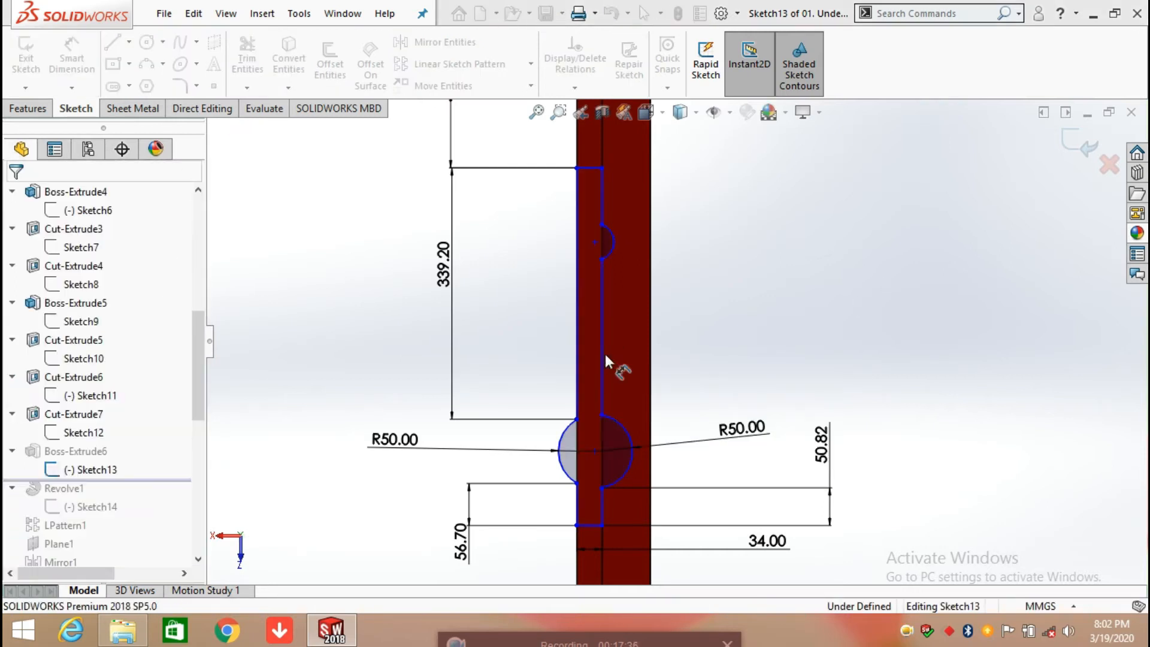
left_click(602, 354)
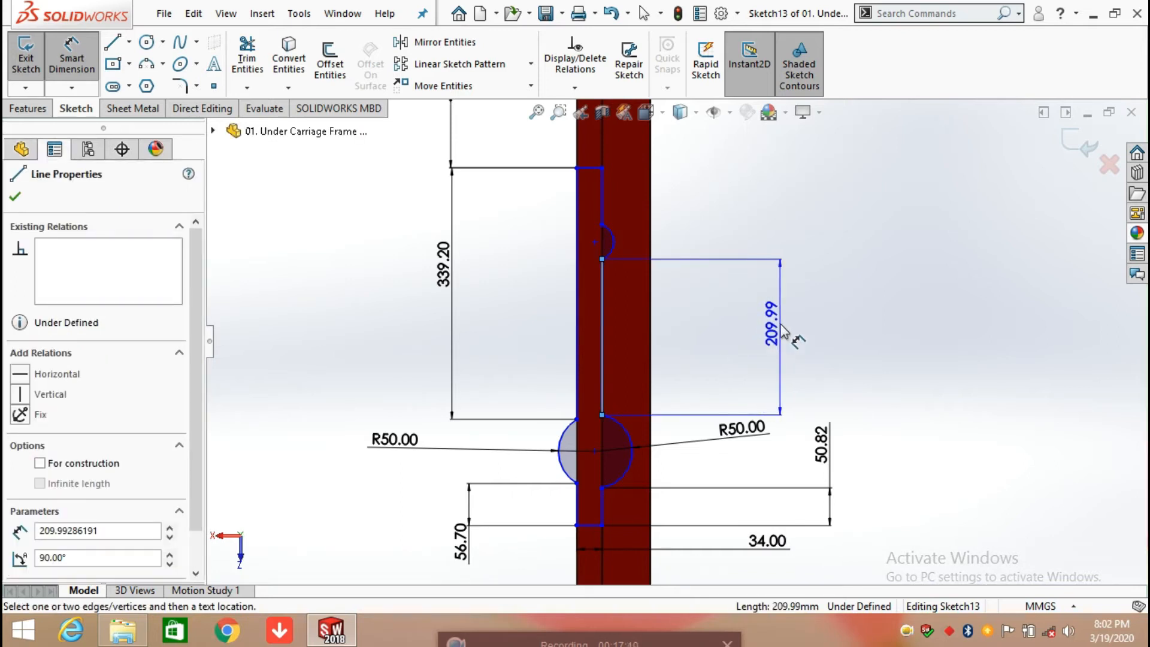
left_click(779, 333)
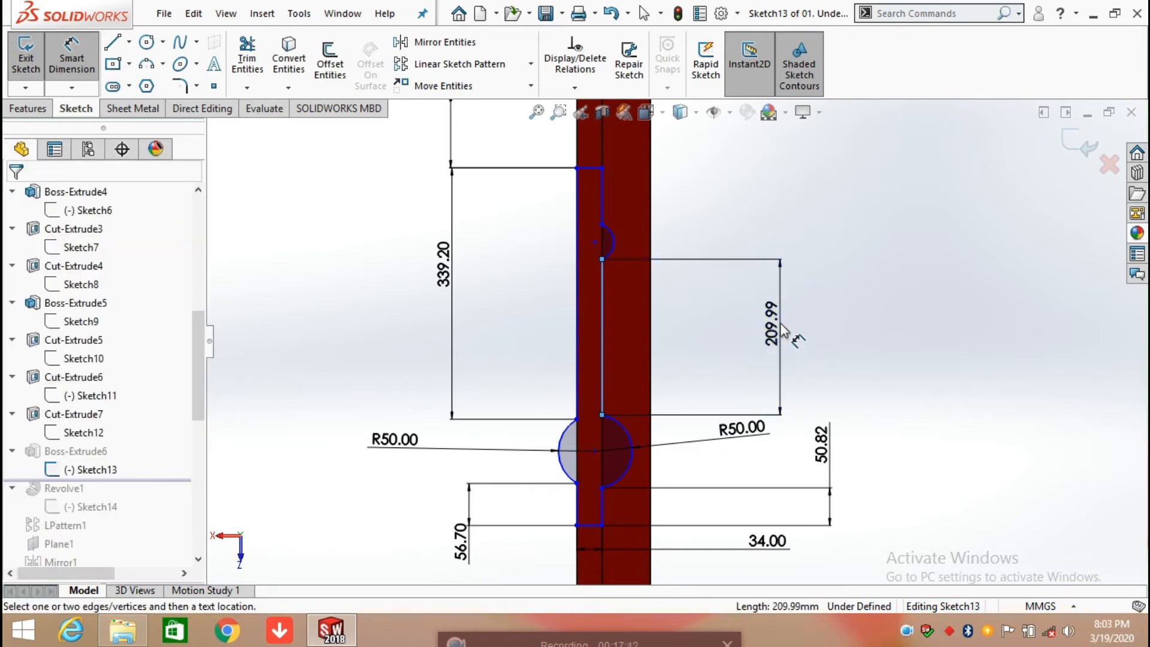
left_click(708, 301)
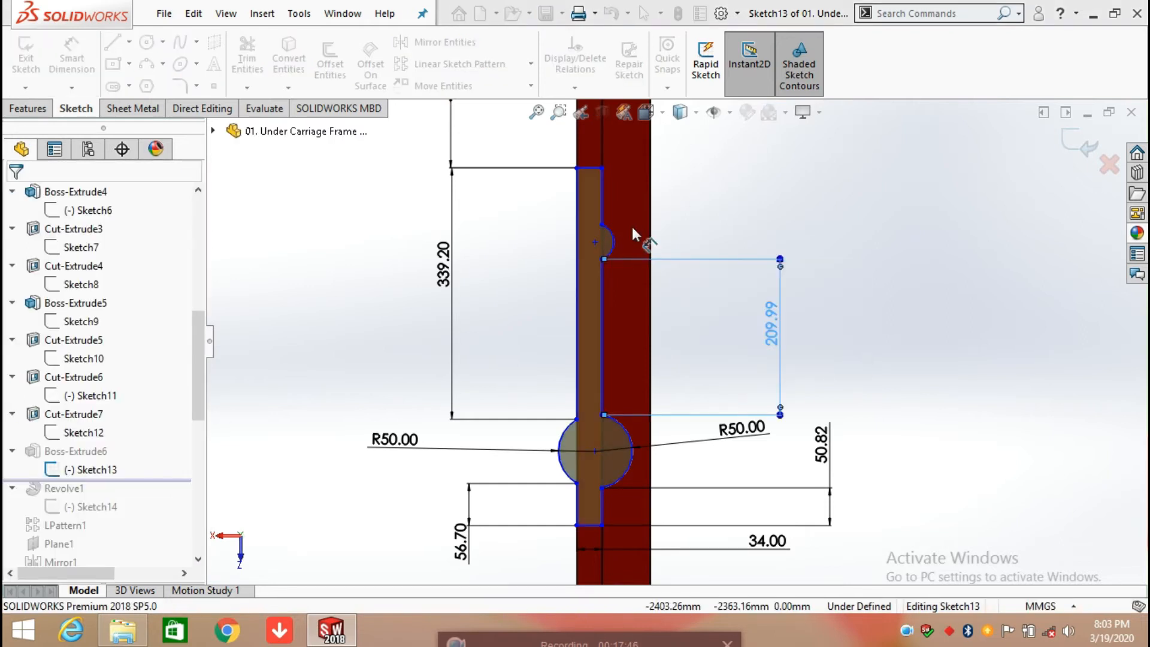
Step: Dimension the small right arc's radius and the length of the line above it, accepting the current values
scroll(629, 232, "down", 2)
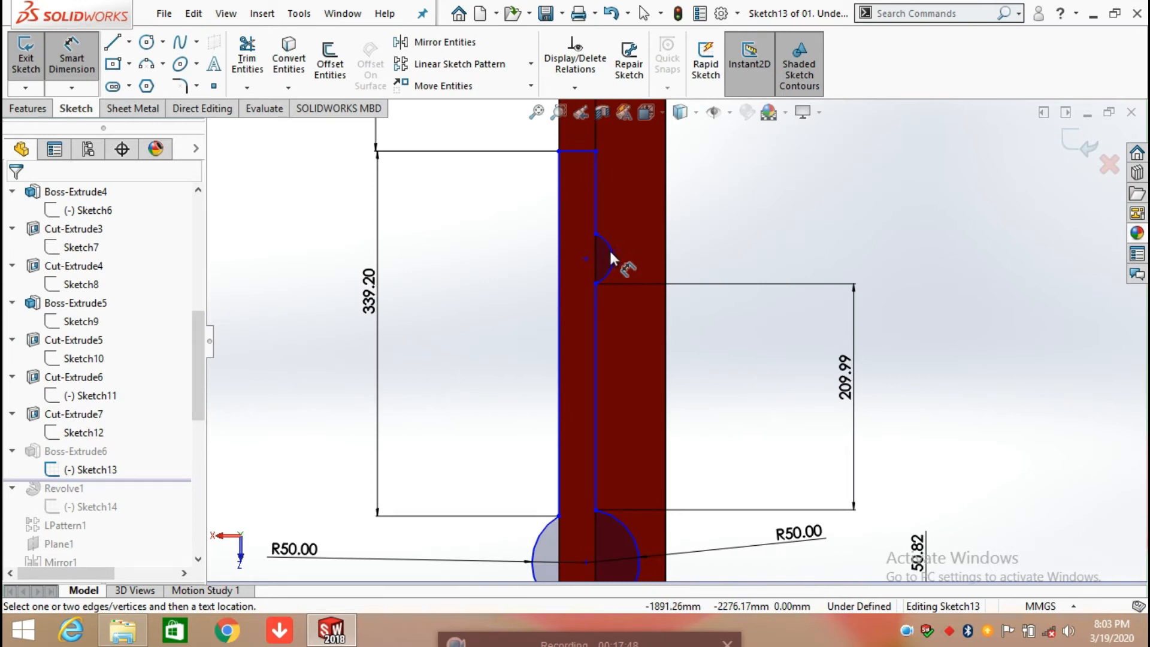
left_click(611, 250)
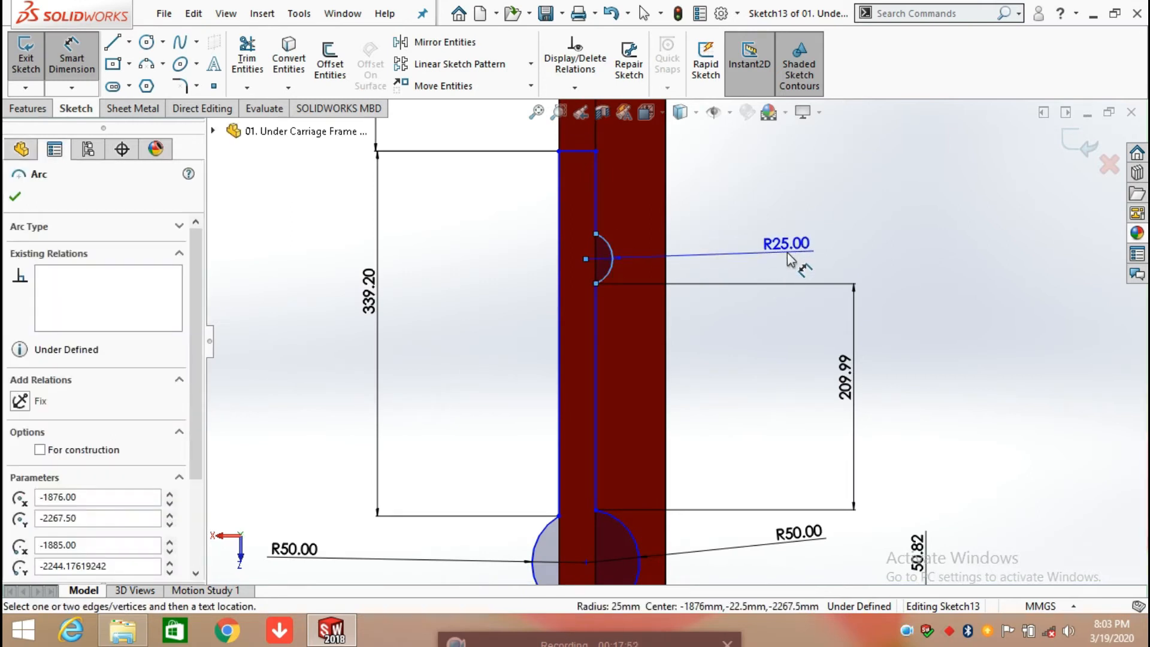
left_click(791, 259)
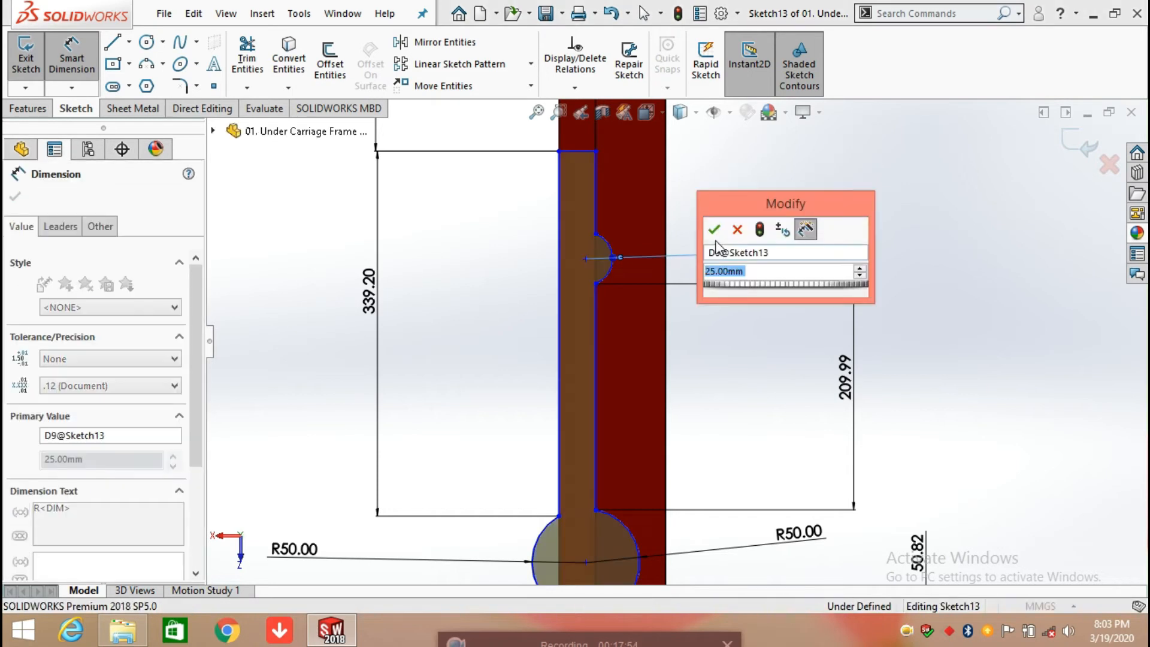
left_click(713, 230)
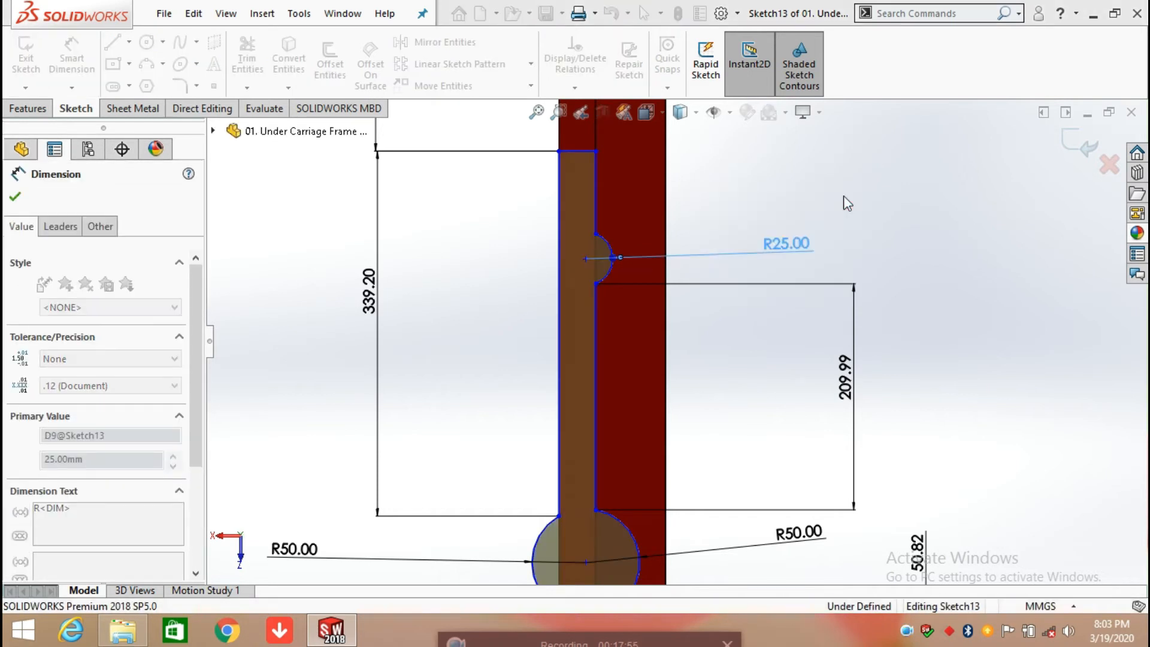
left_click(594, 197)
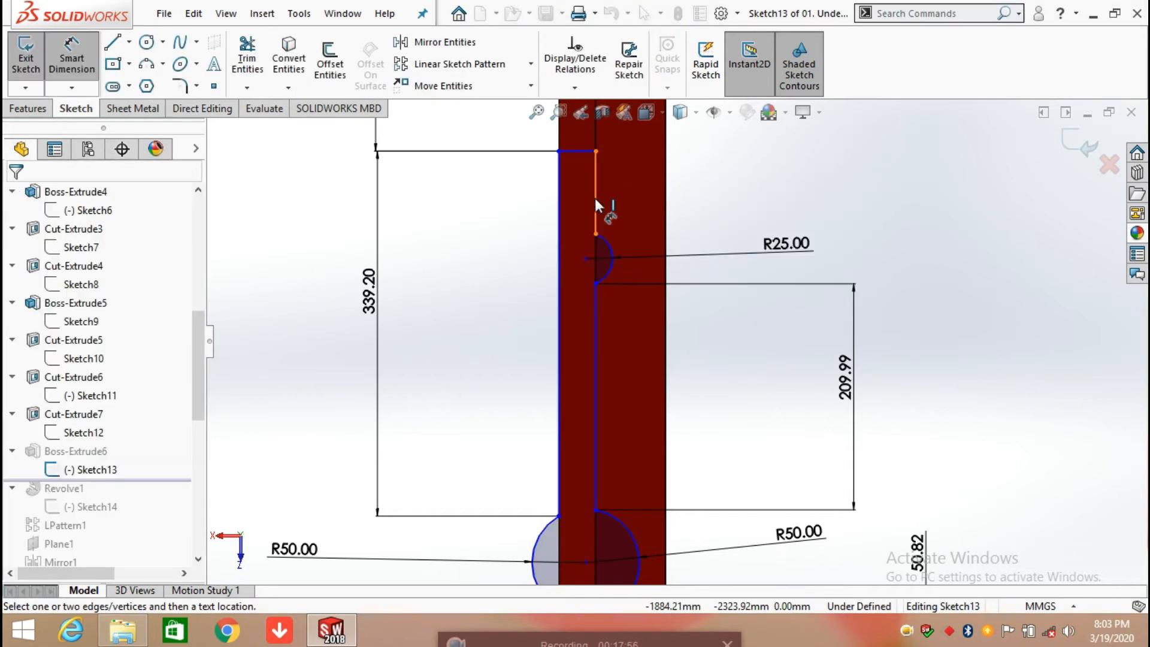
left_click(811, 210)
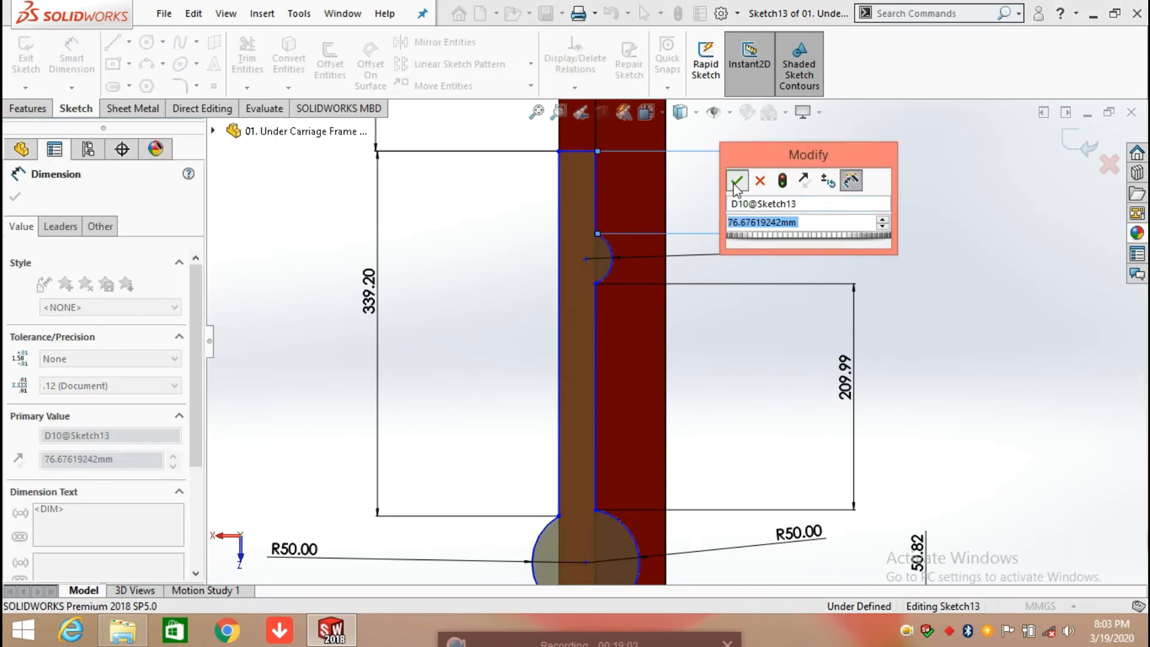
left_click(736, 179)
left_click(677, 250)
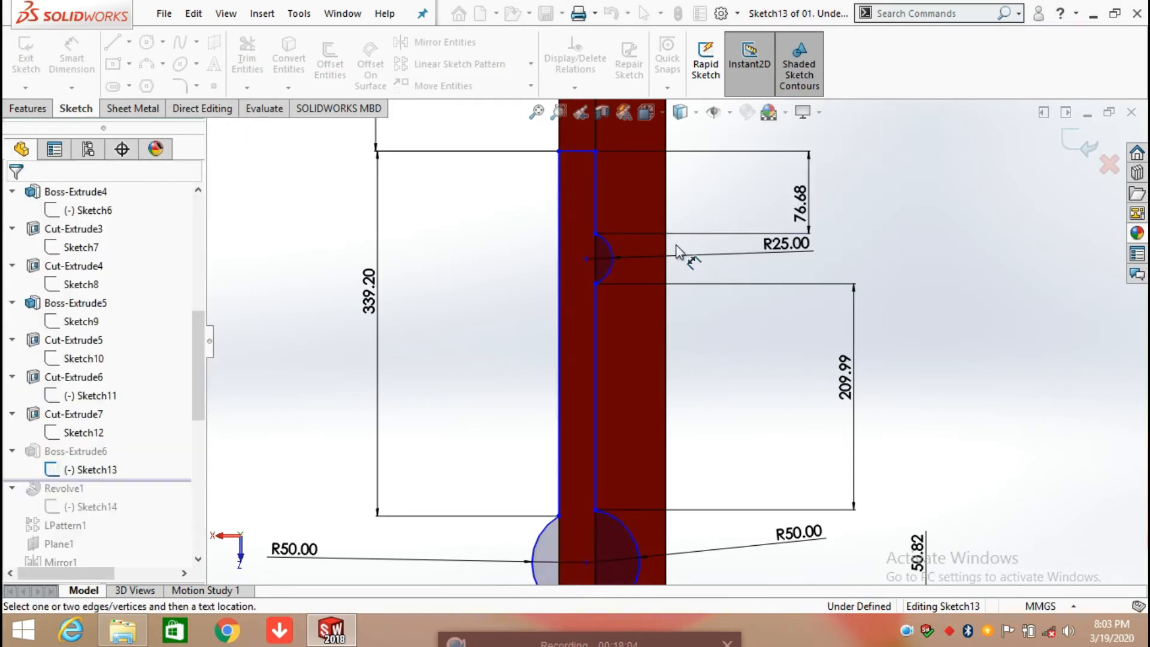
Step: Dimension the width of the profile's top edge, placing the dimension above the rail end and accepting its current value
scroll(677, 248, "up", 2)
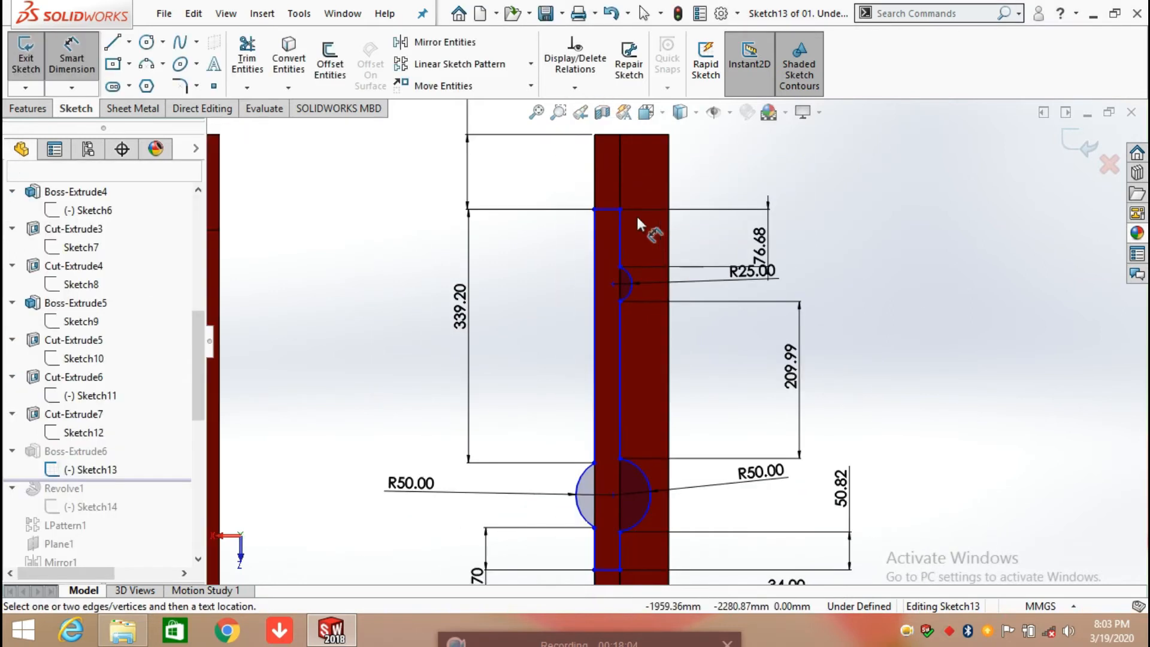
left_click(605, 207)
scroll(724, 189, "up", 2)
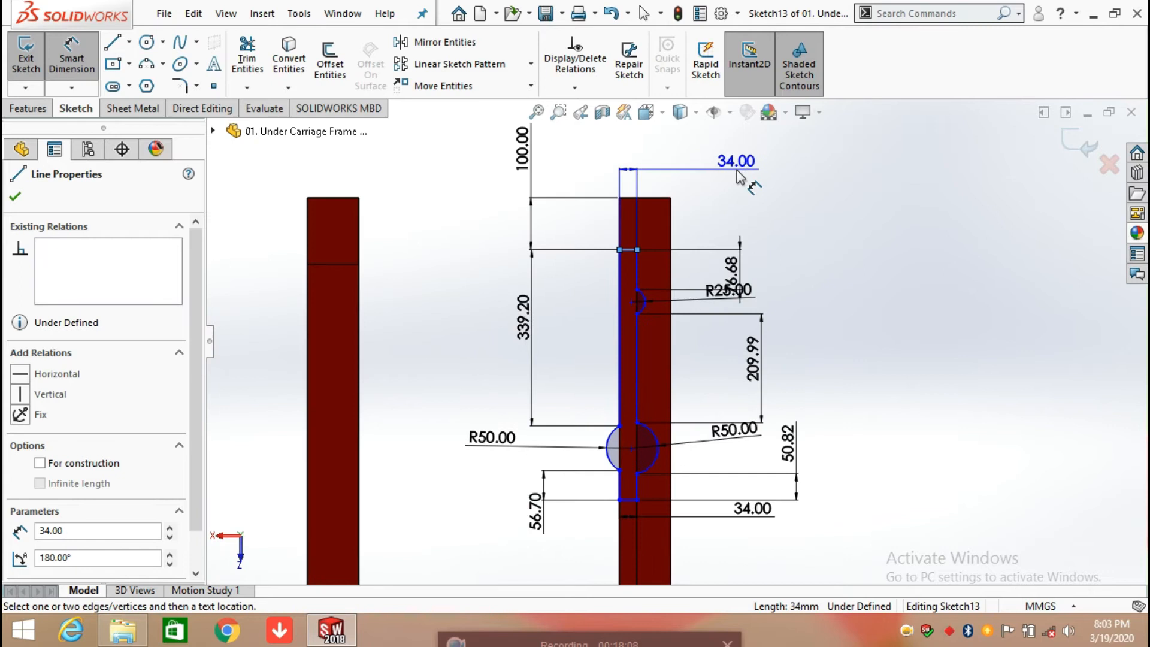
left_click(727, 177)
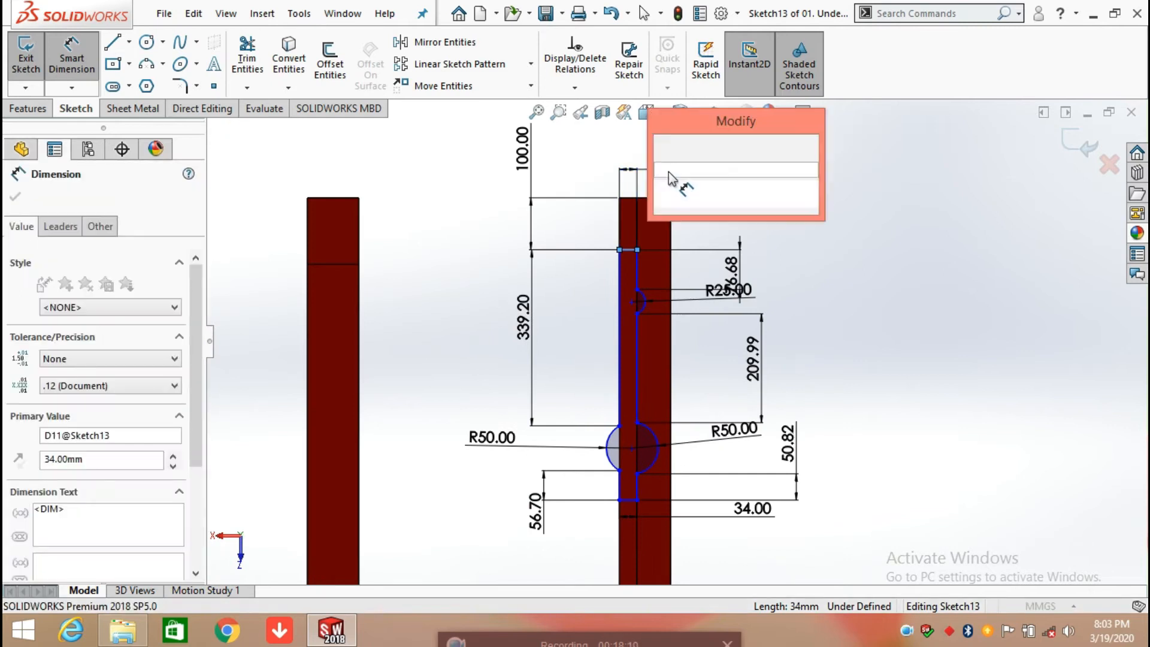
left_click(665, 147)
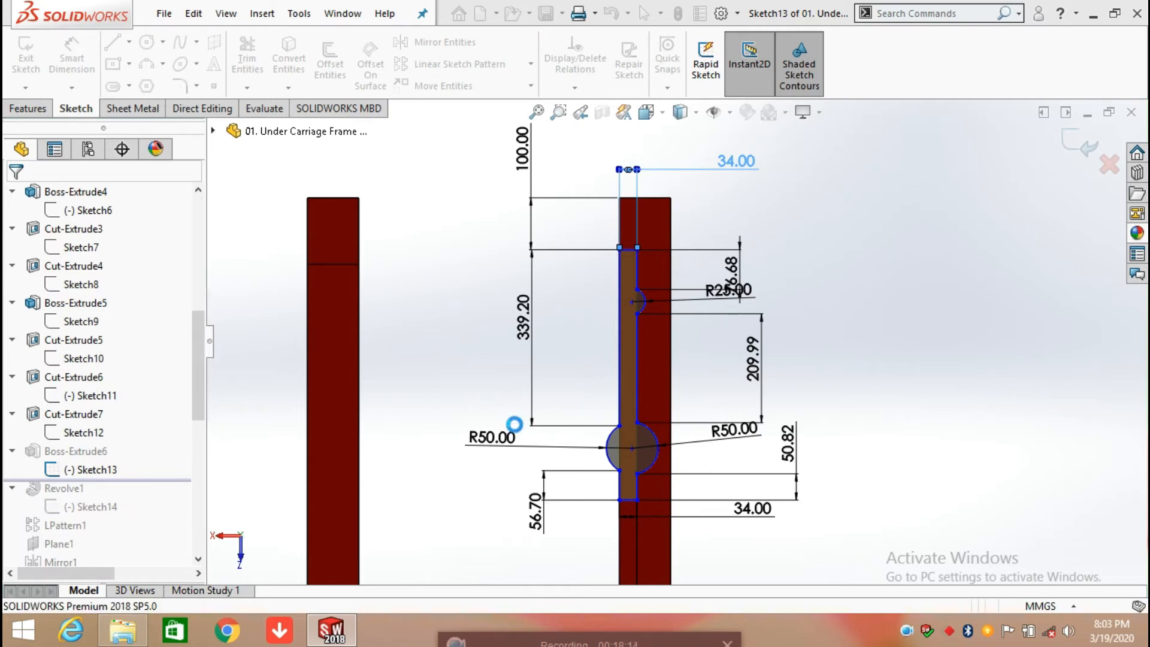
Step: Open Boss-Extrude6's definition, inspect its end condition, offset and preview from an angled view, and accept it
left_click(89, 451)
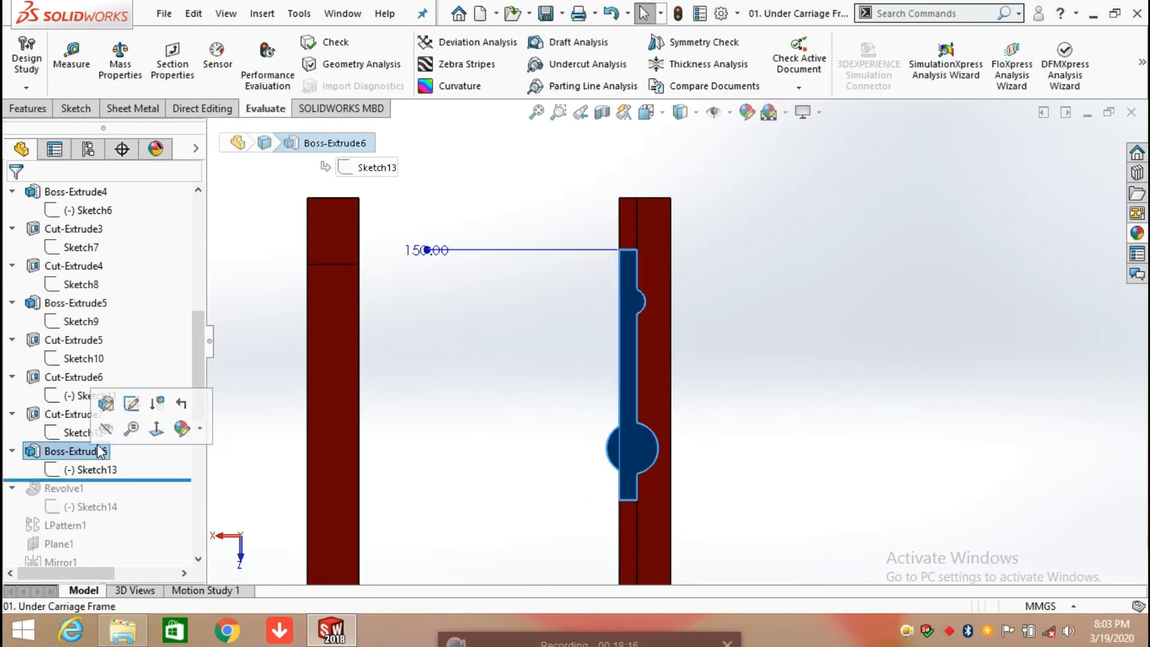
left_click(106, 405)
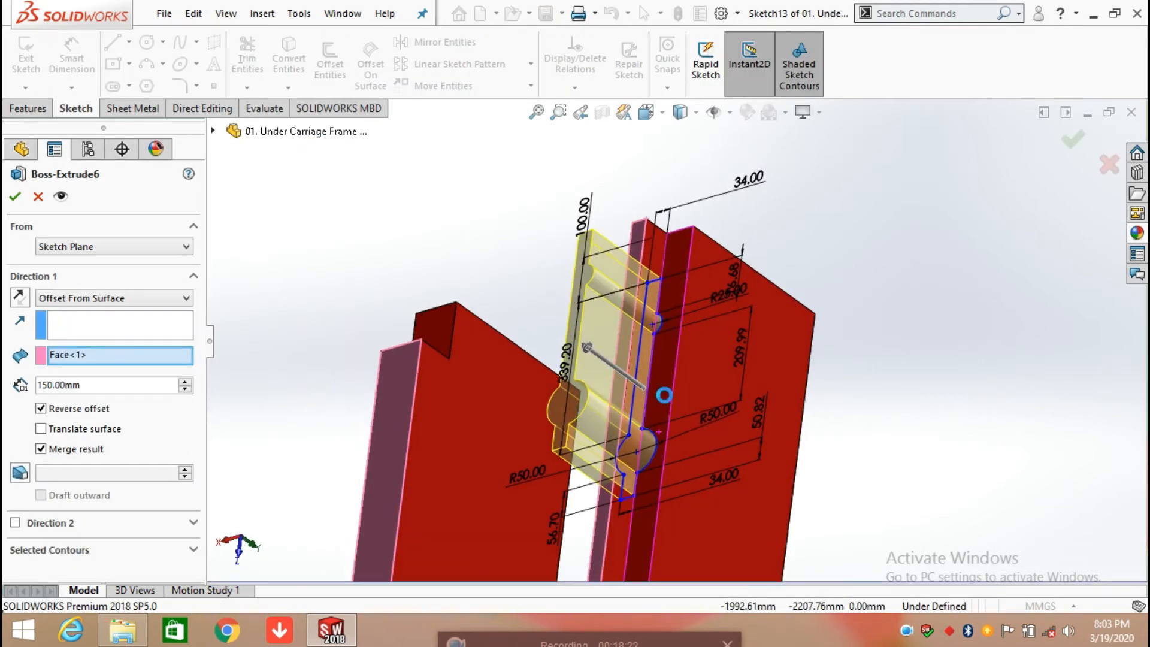
middle_click_drag(686, 375, 696, 276)
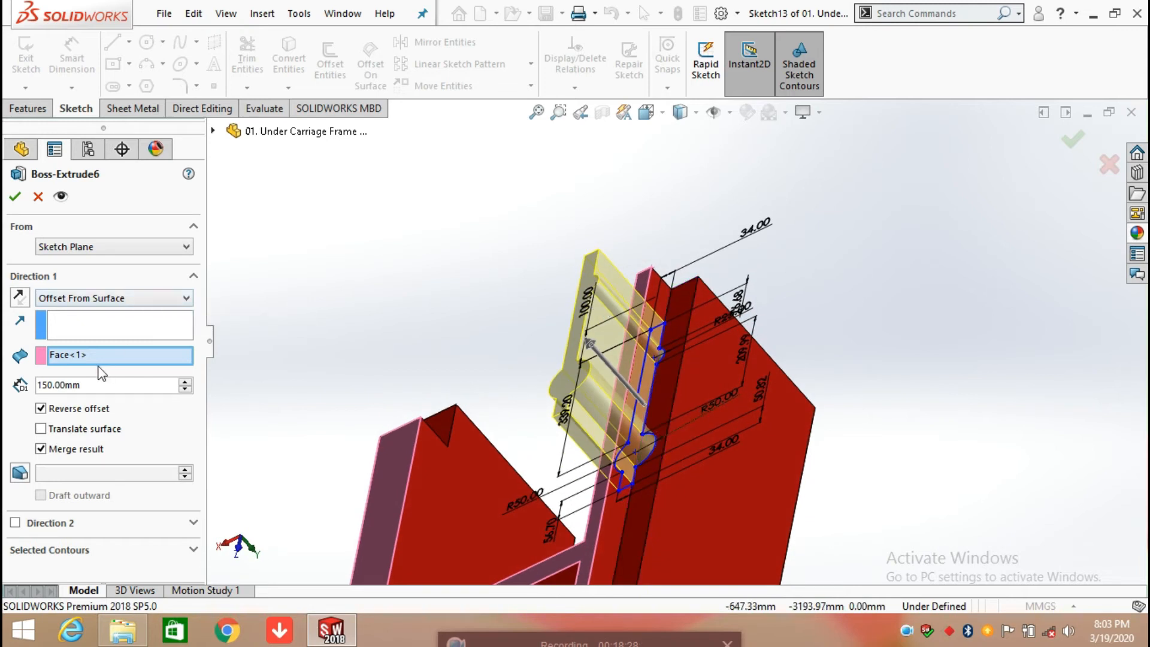
scroll(620, 509, "up", 2)
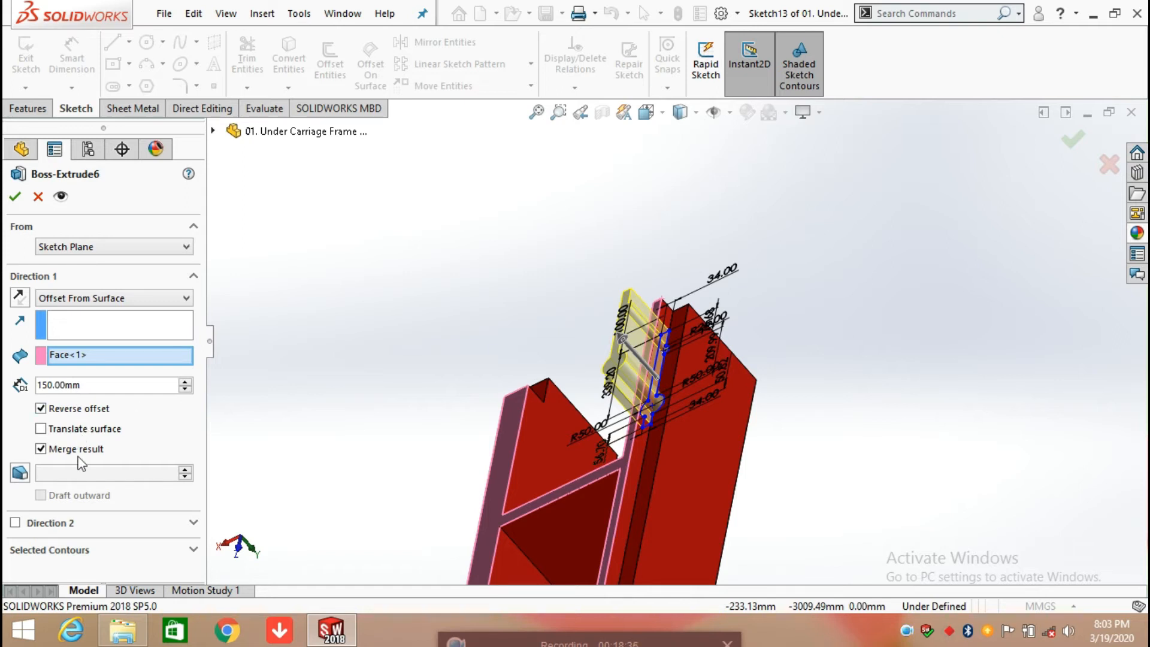
left_click(16, 203)
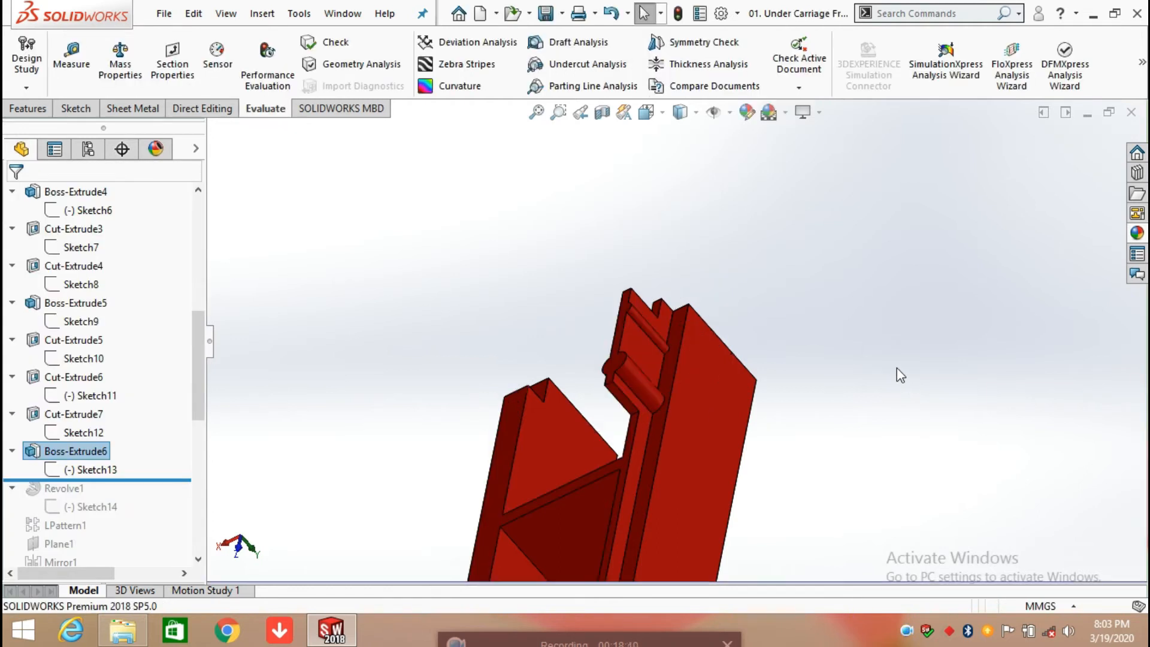
Step: Roll the history forward past Revolve1 and its Sketch14, and view the revolved boss on the rail close up
left_click(896, 368)
scroll(706, 408, "up", 2)
middle_click_drag(705, 411, 776, 374)
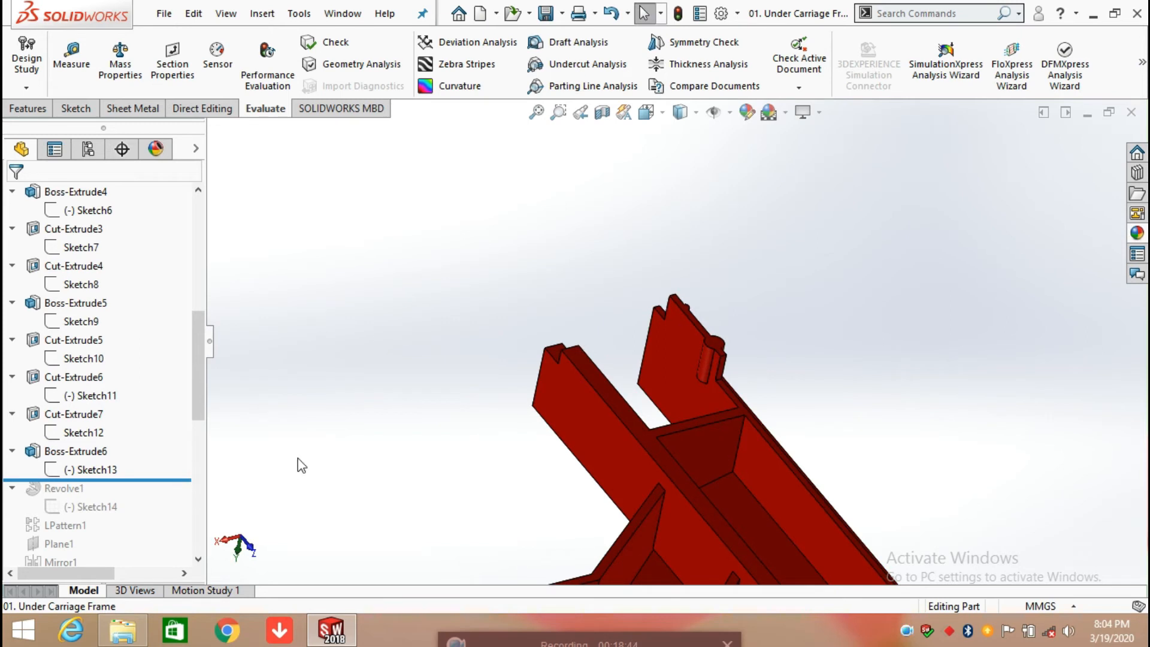
scroll(301, 465, "up", 3)
middle_click_drag(566, 470, 727, 457)
left_click_drag(135, 478, 128, 510)
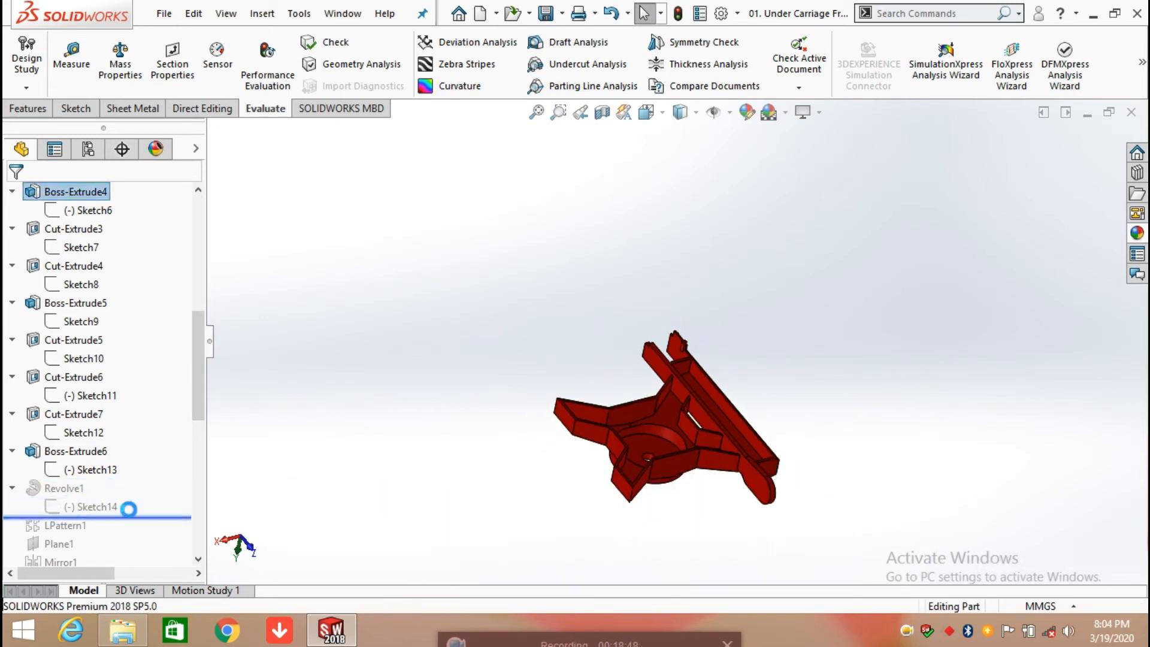
scroll(704, 374, "down", 5)
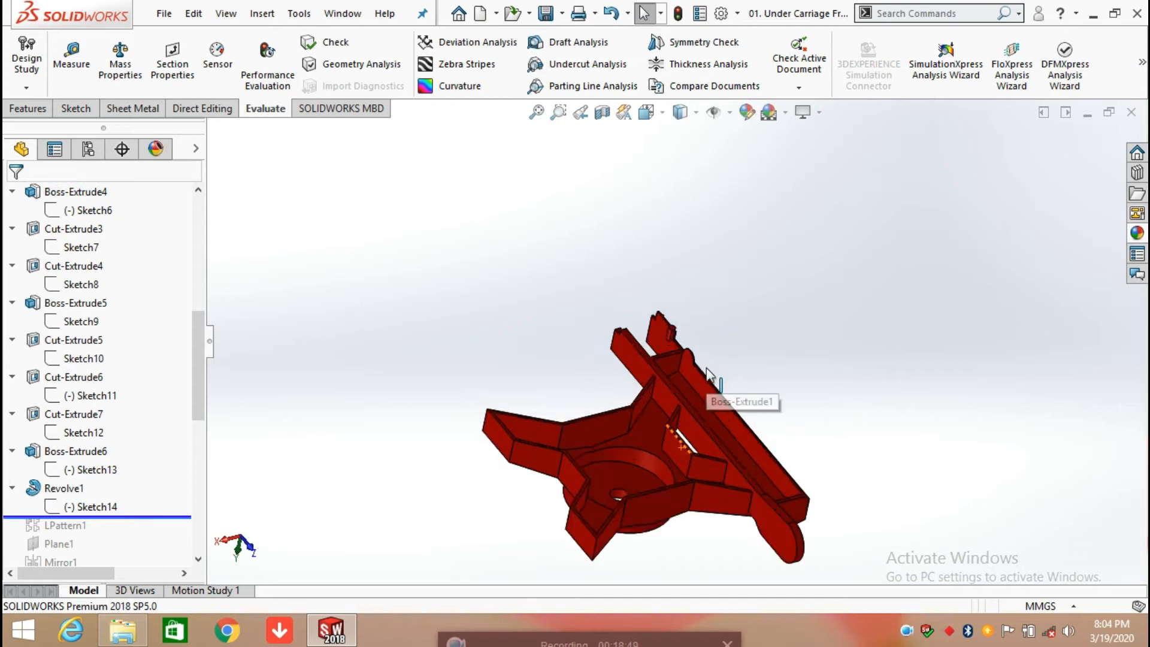
scroll(697, 359, "down", 5)
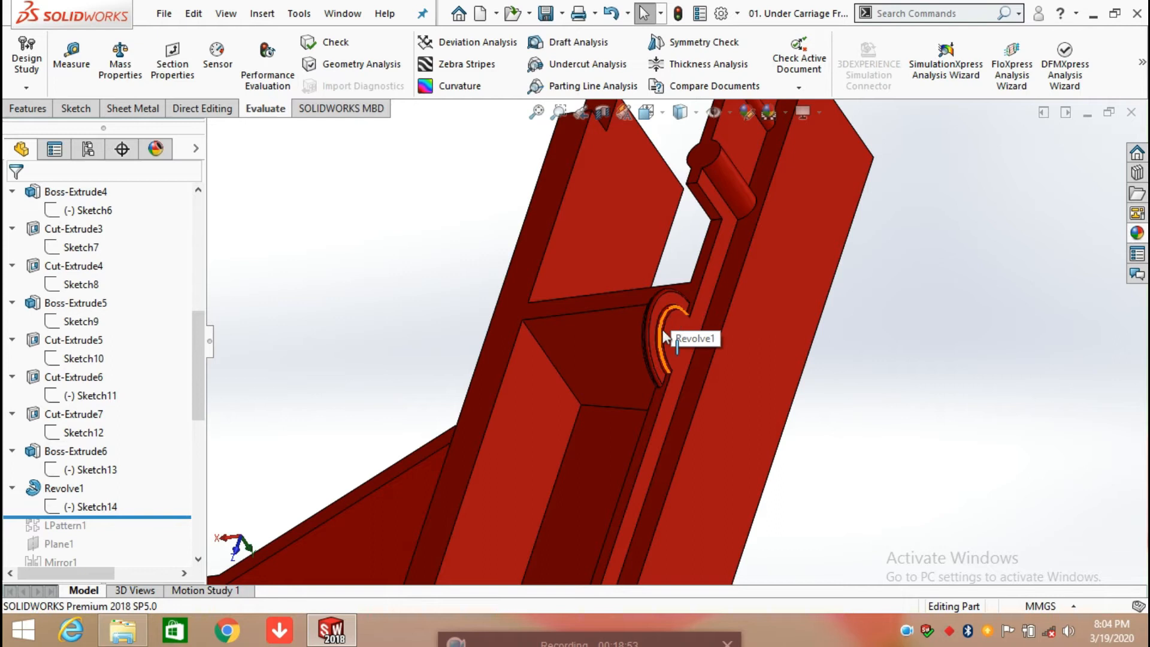
Step: View the model normal to the narrow Boss-Extrude4 face and open Sketch14 of Revolve1 for editing
left_click(81, 507)
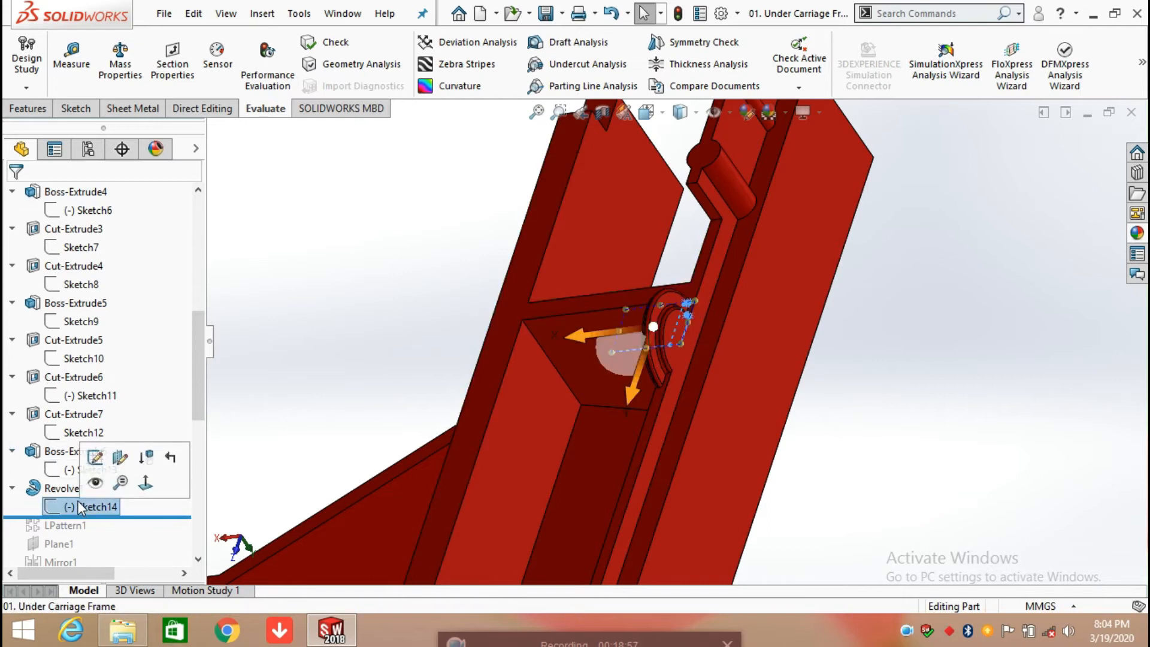
left_click(649, 420)
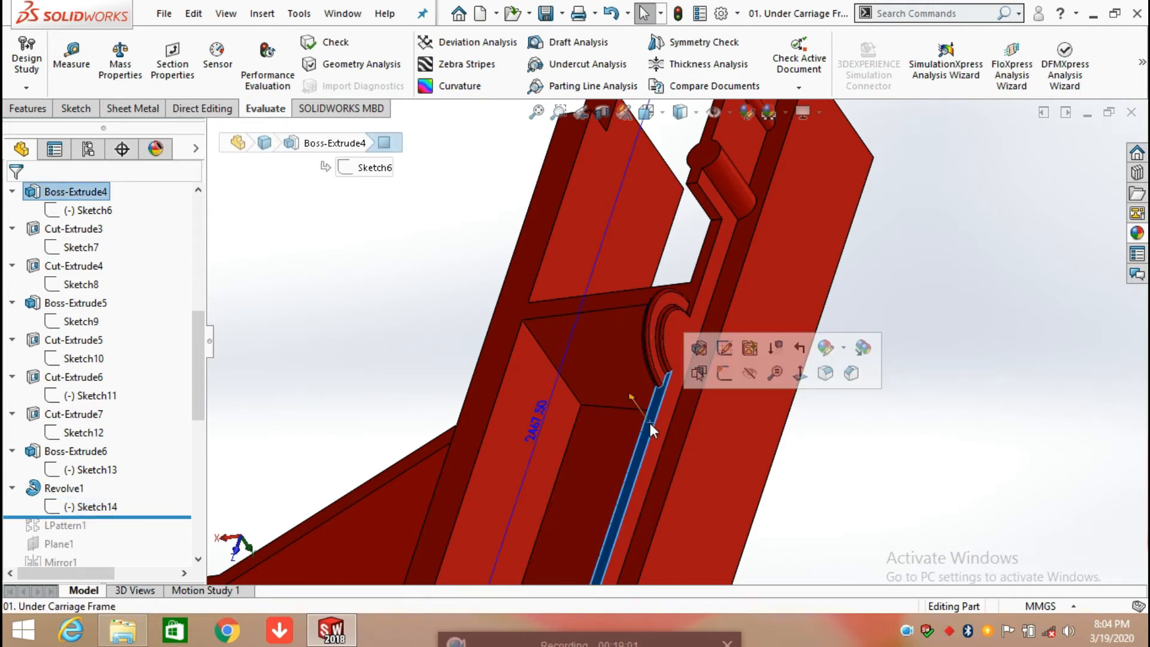
left_click(801, 374)
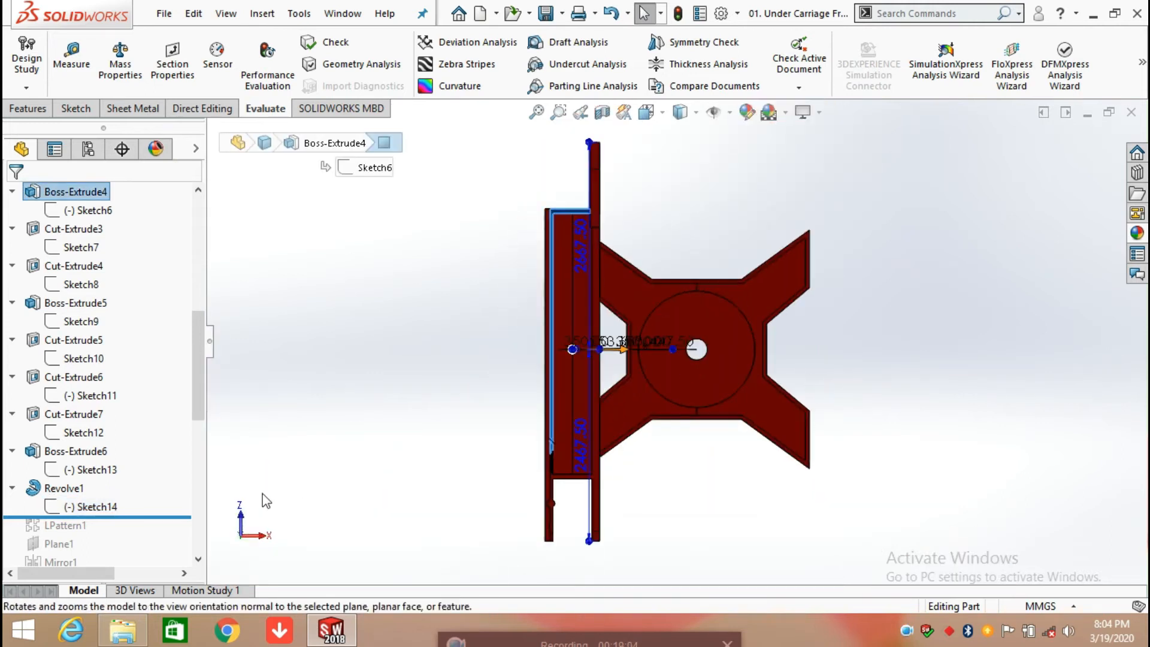
left_click(96, 507)
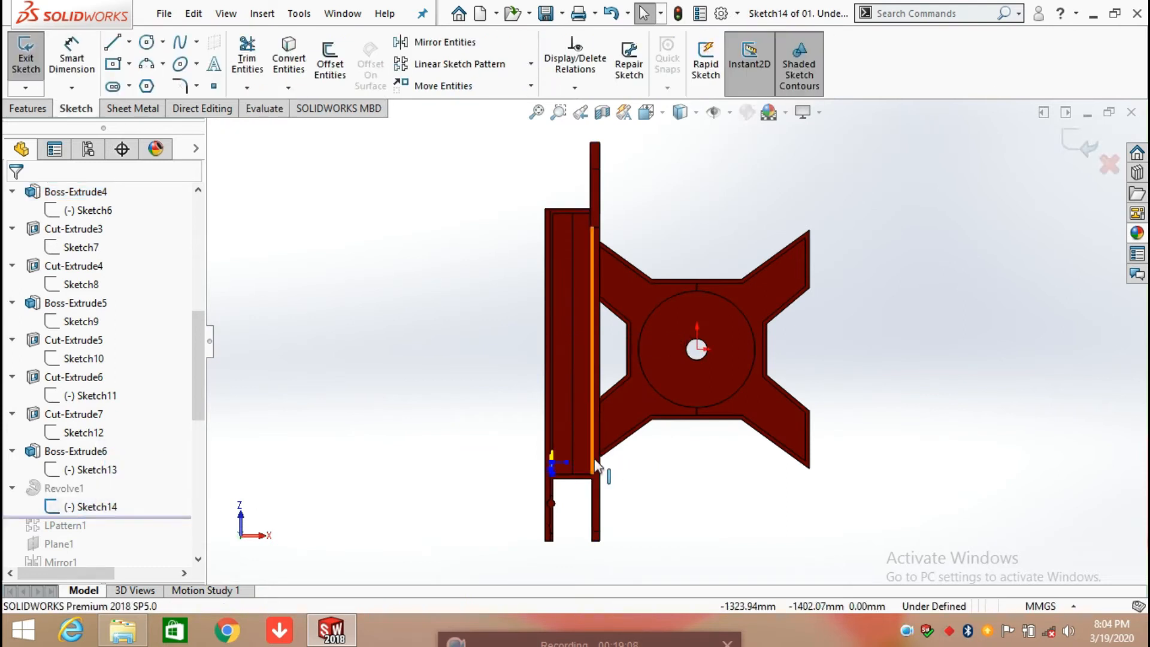
scroll(569, 470, "down", 8)
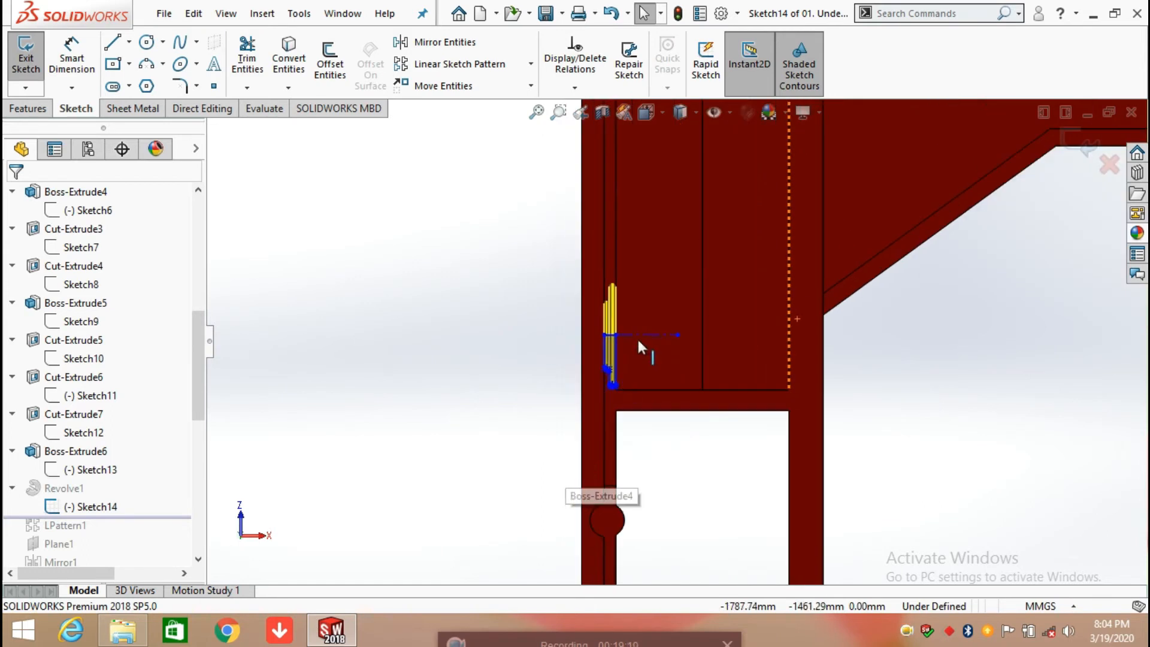
scroll(637, 337, "down", 4)
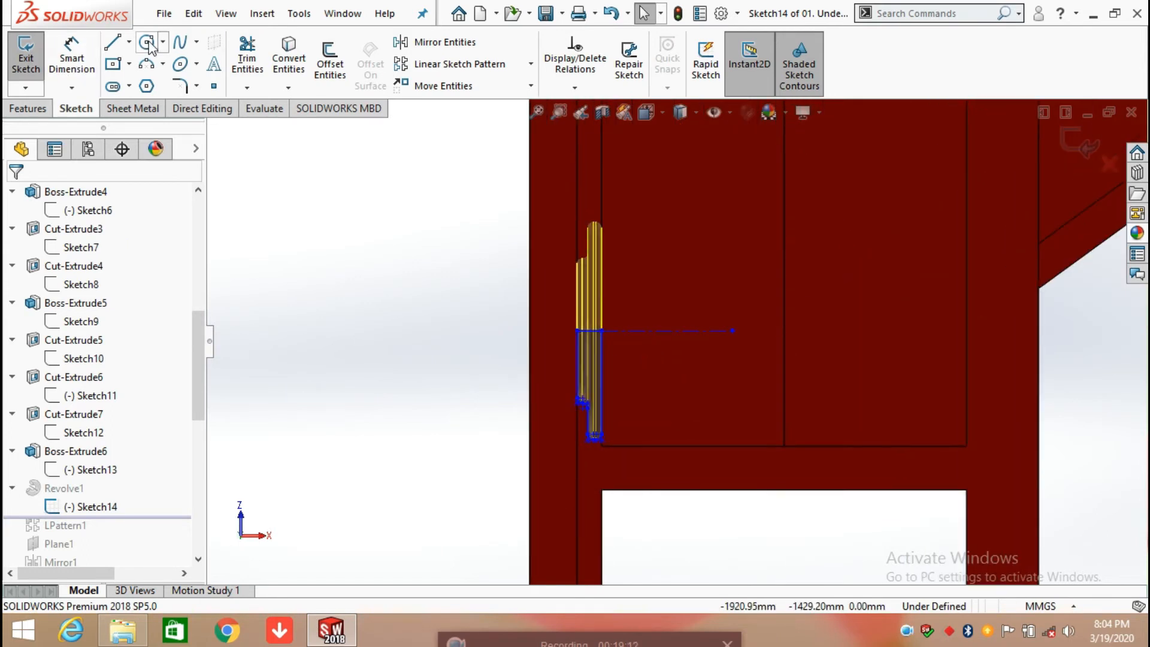
Step: Dimension the vertical distance from the centerline's free endpoint to the origin, accepting the current value
left_click(88, 59)
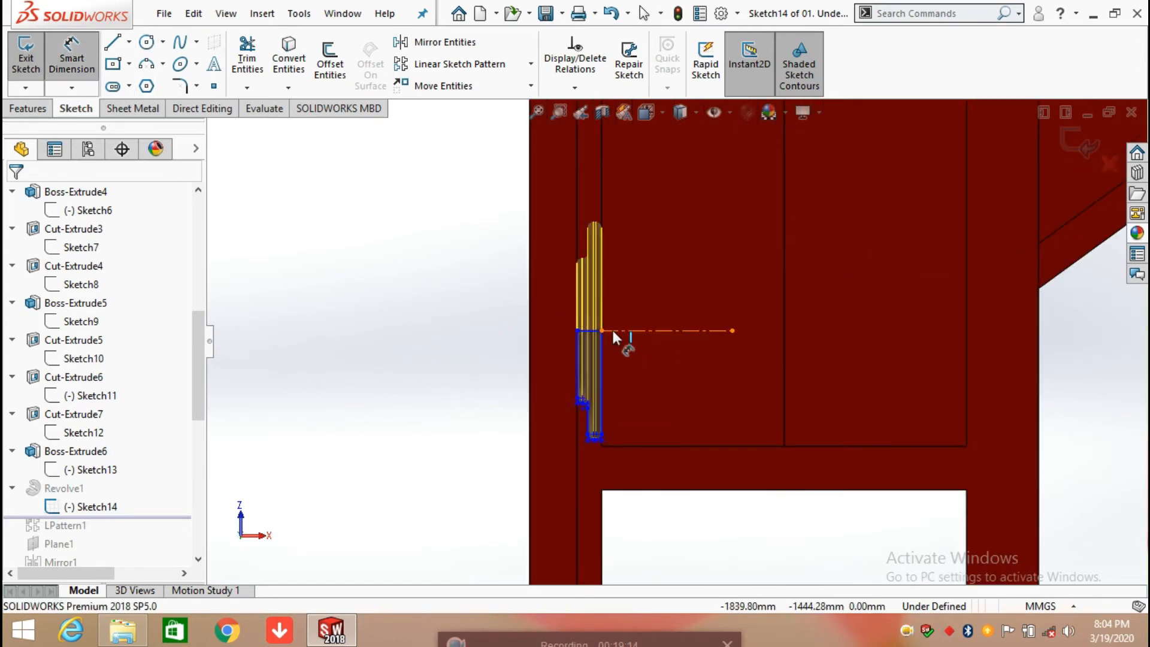
scroll(676, 342, "up", 3)
scroll(758, 369, "up", 2)
scroll(689, 341, "up", 2)
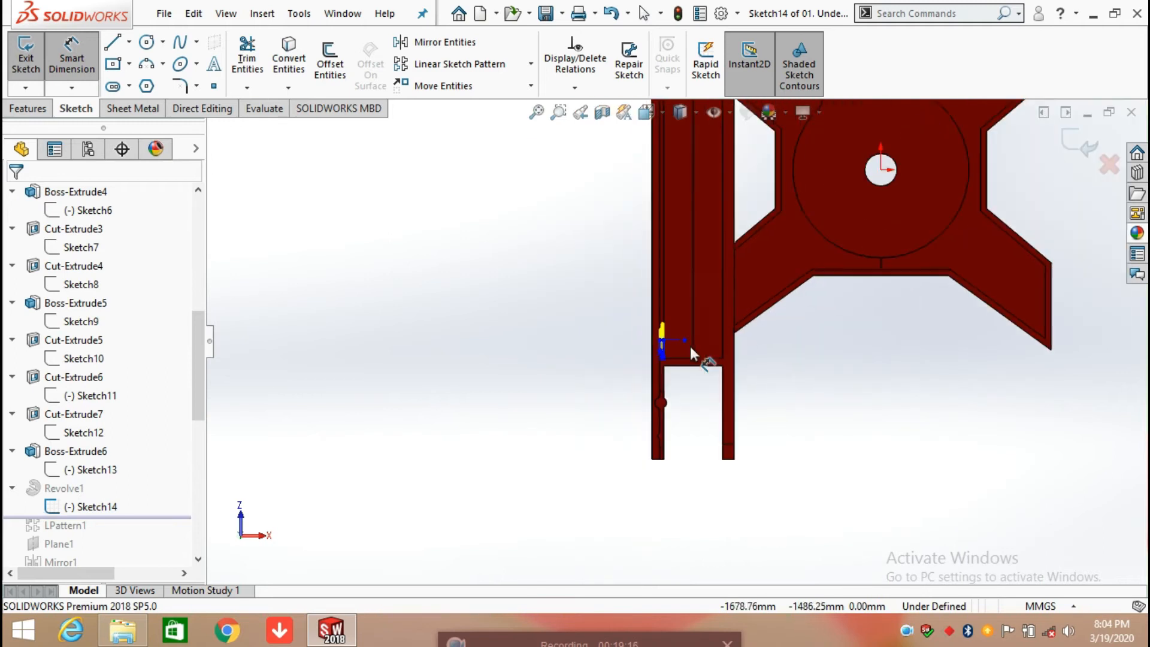
left_click(685, 340)
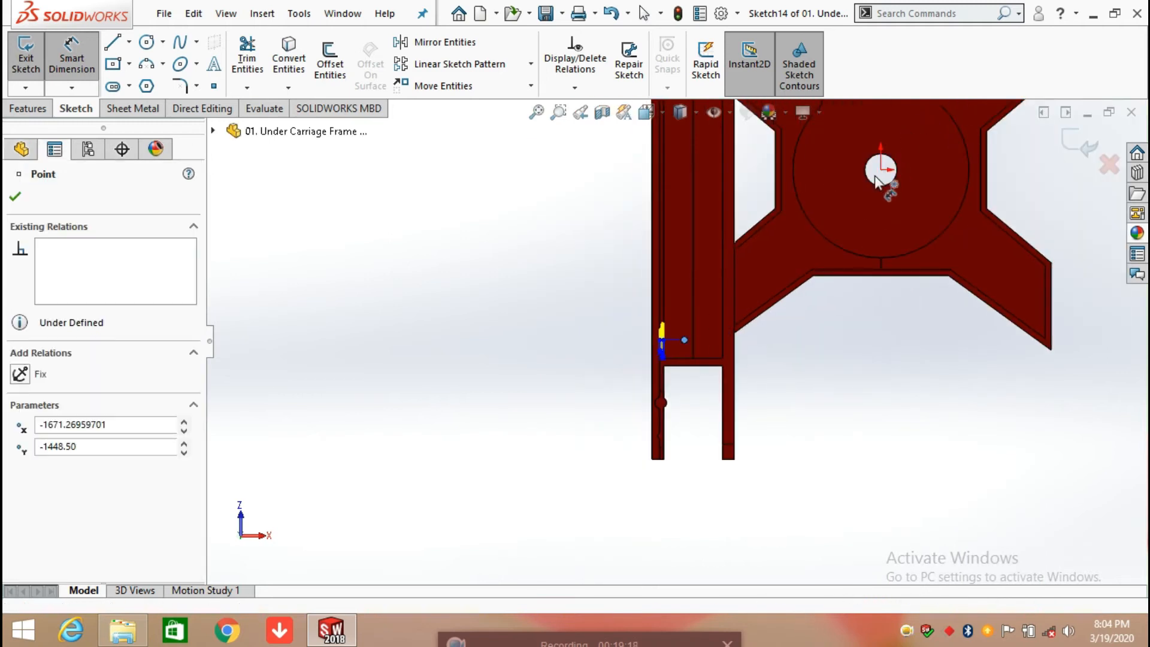
left_click(880, 170)
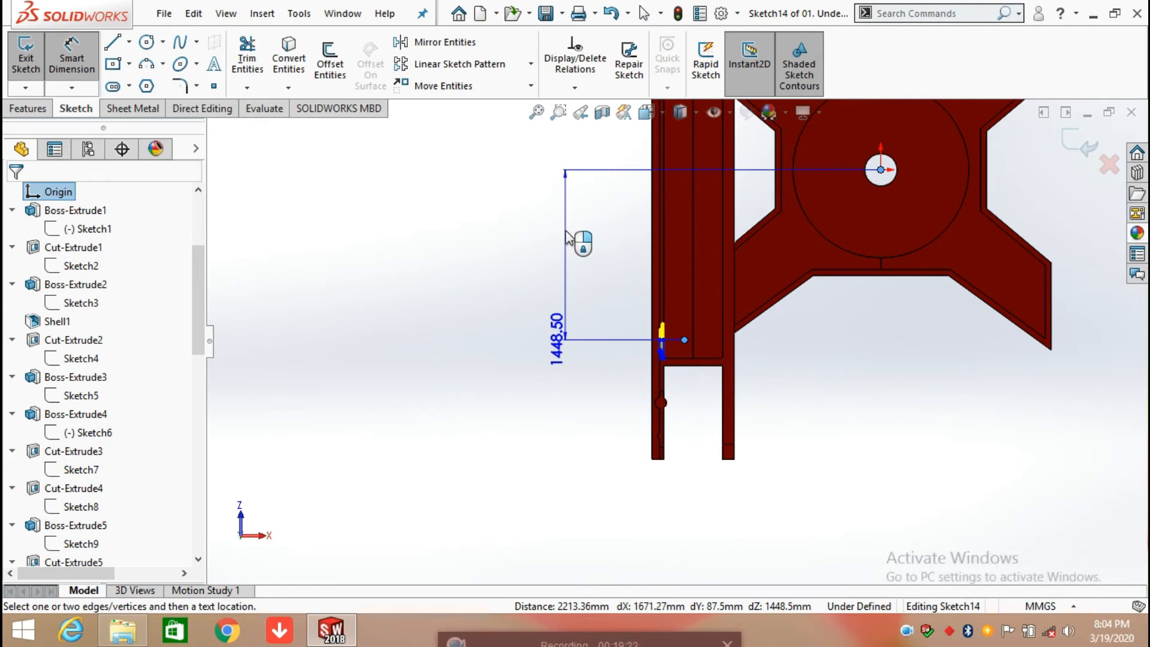
left_click(572, 240)
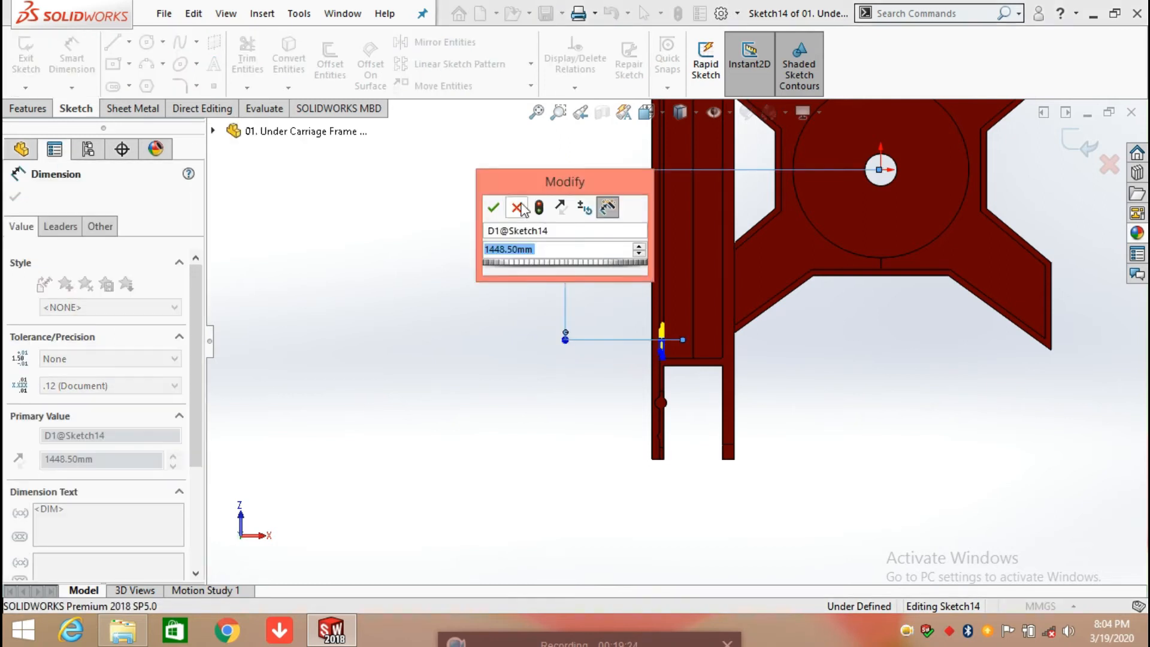
left_click(493, 209)
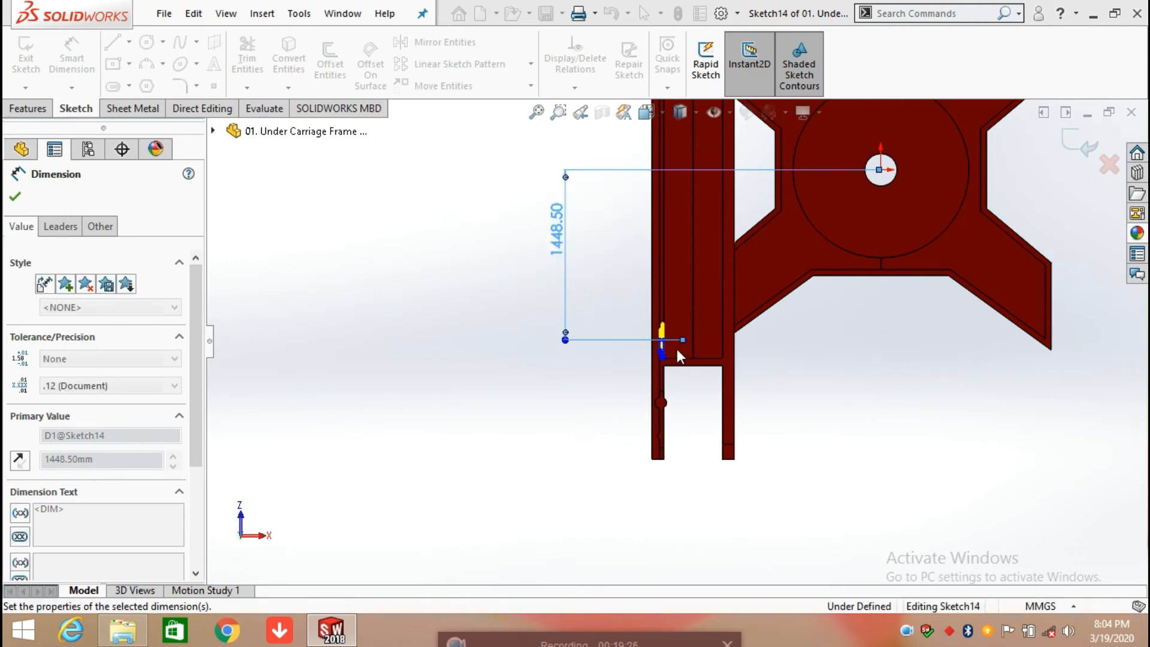
Step: Dimension the length of the revolve profile's long right vertical line, accepting the current value
scroll(676, 349, "down", 2)
scroll(637, 358, "down", 3)
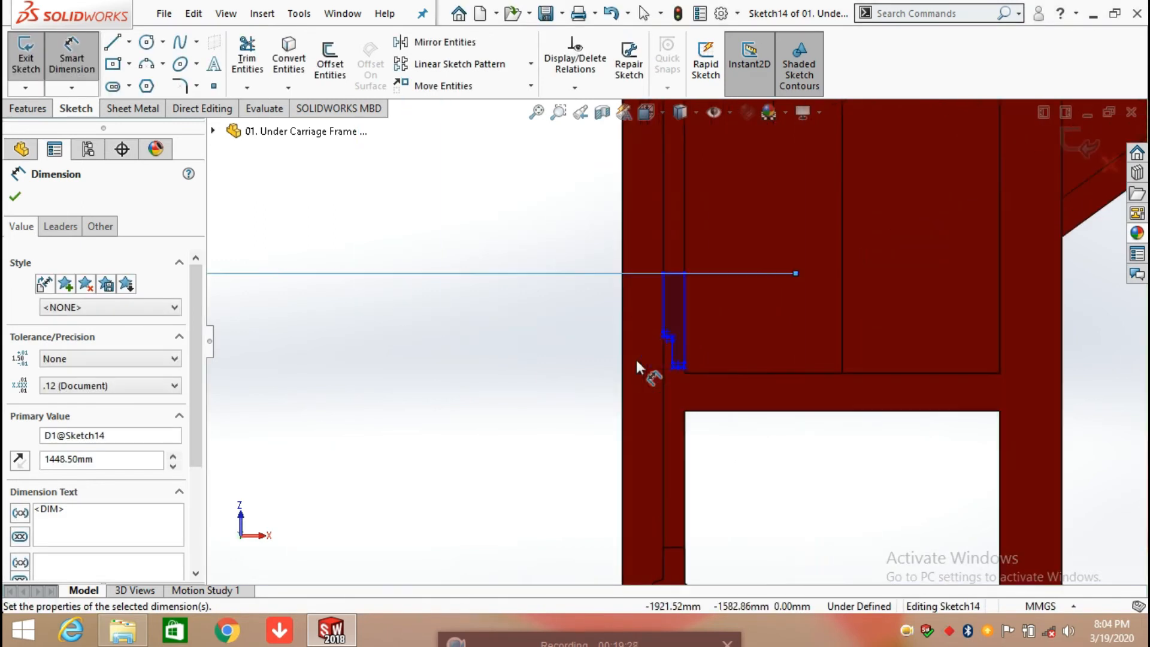
scroll(659, 354, "down", 2)
scroll(659, 318, "down", 3)
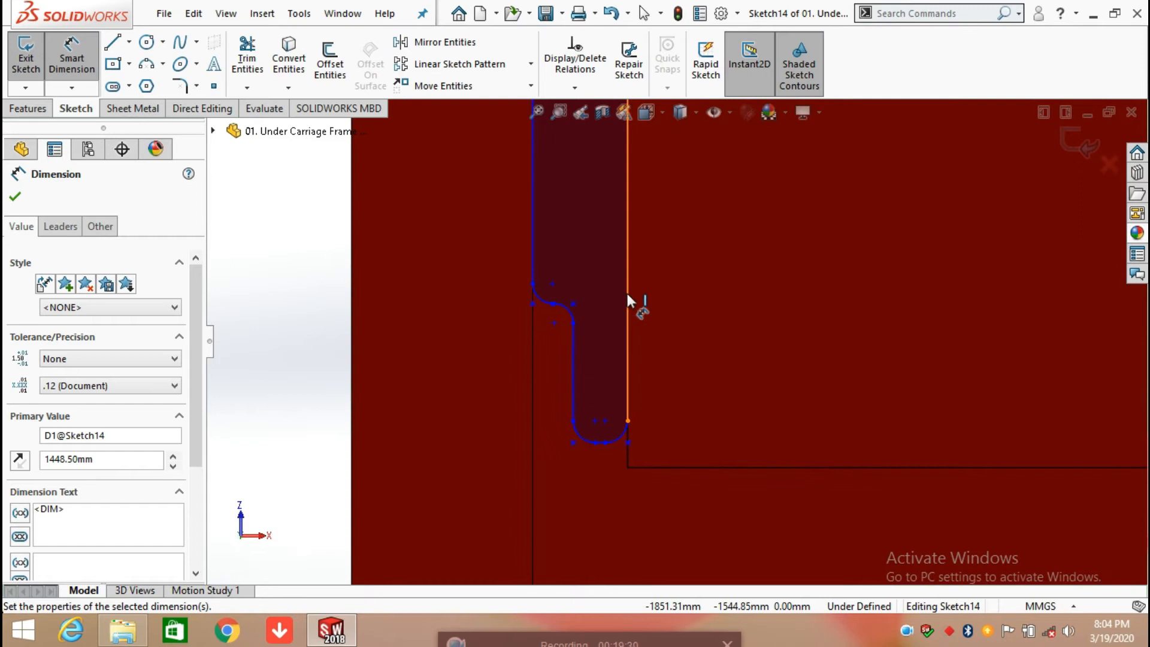
left_click(628, 294)
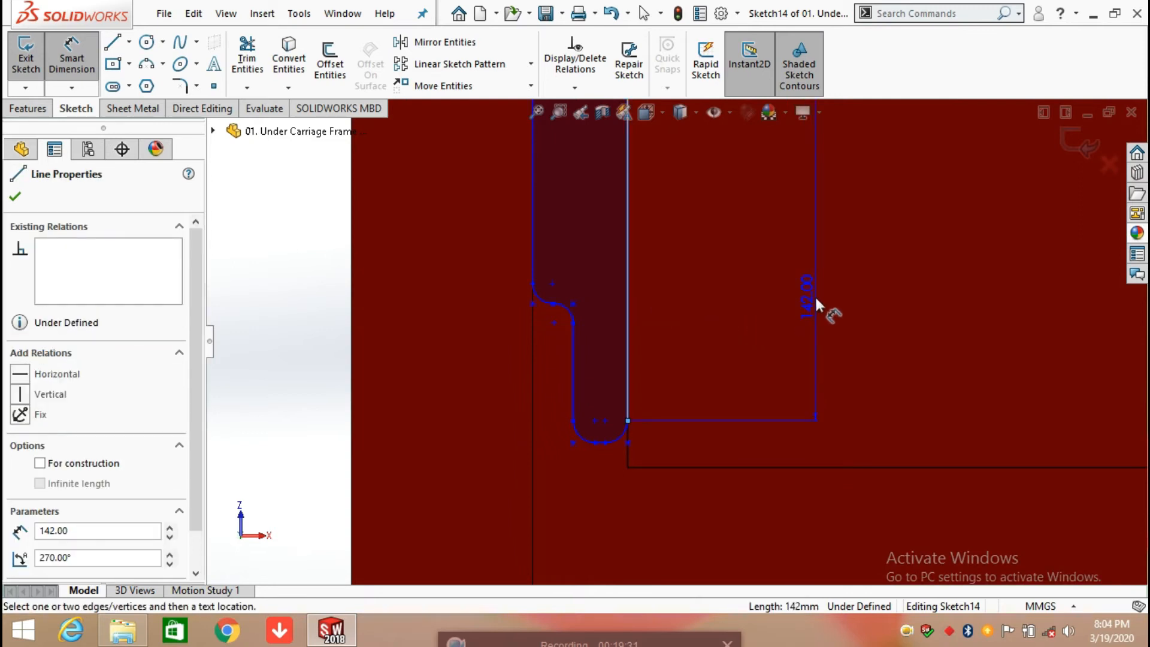
left_click(816, 301)
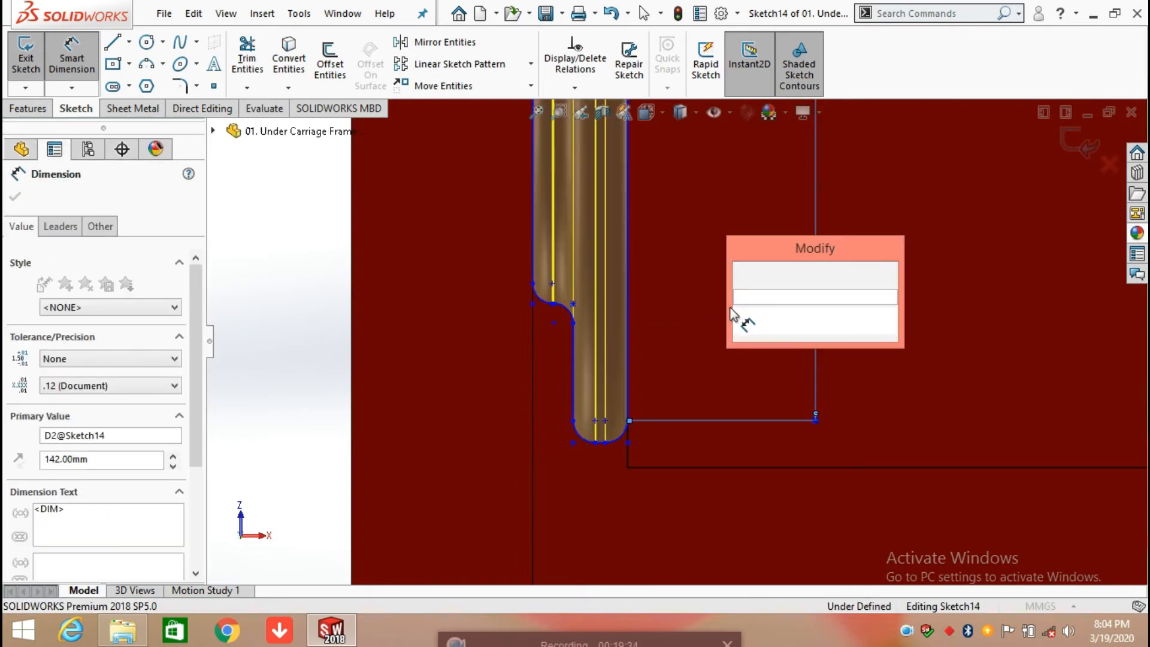
key("Return")
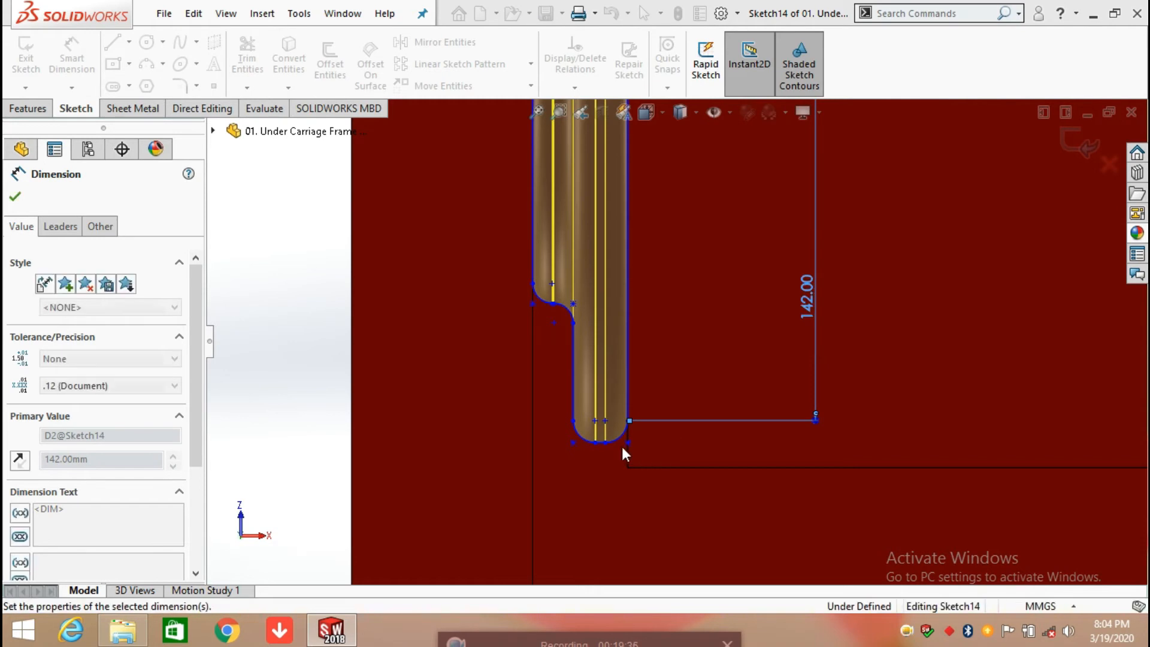
Step: Dimension the profile's lower right arc radius and the short bottom line between the two arcs, accepting the current values
scroll(621, 447, "down", 3)
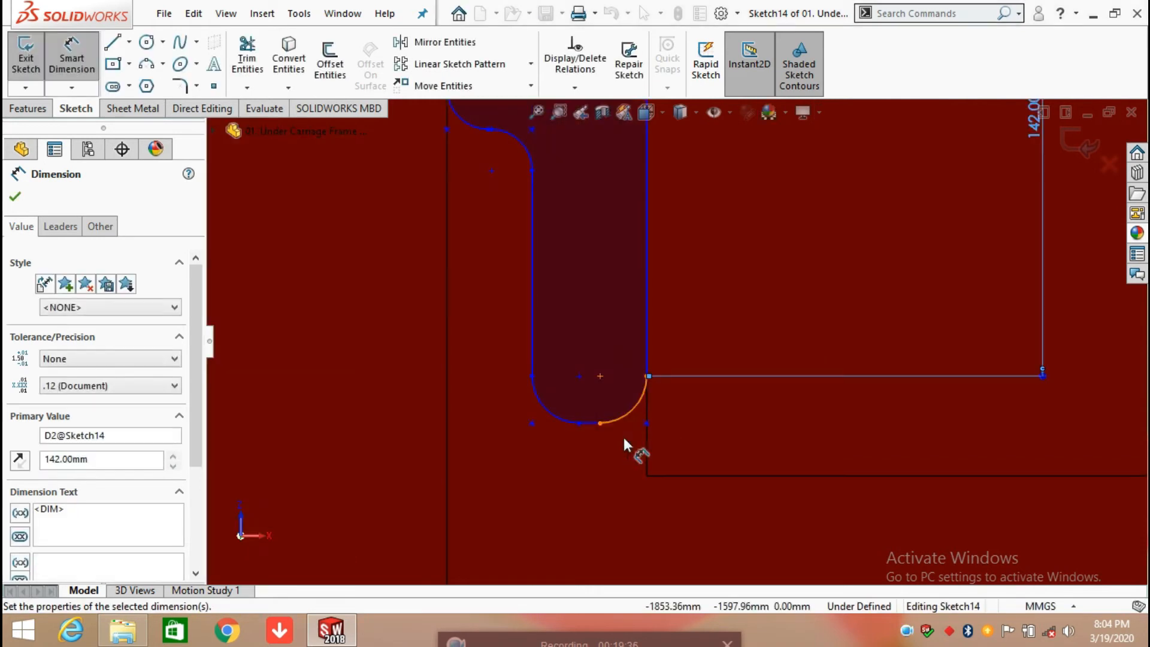
left_click(641, 405)
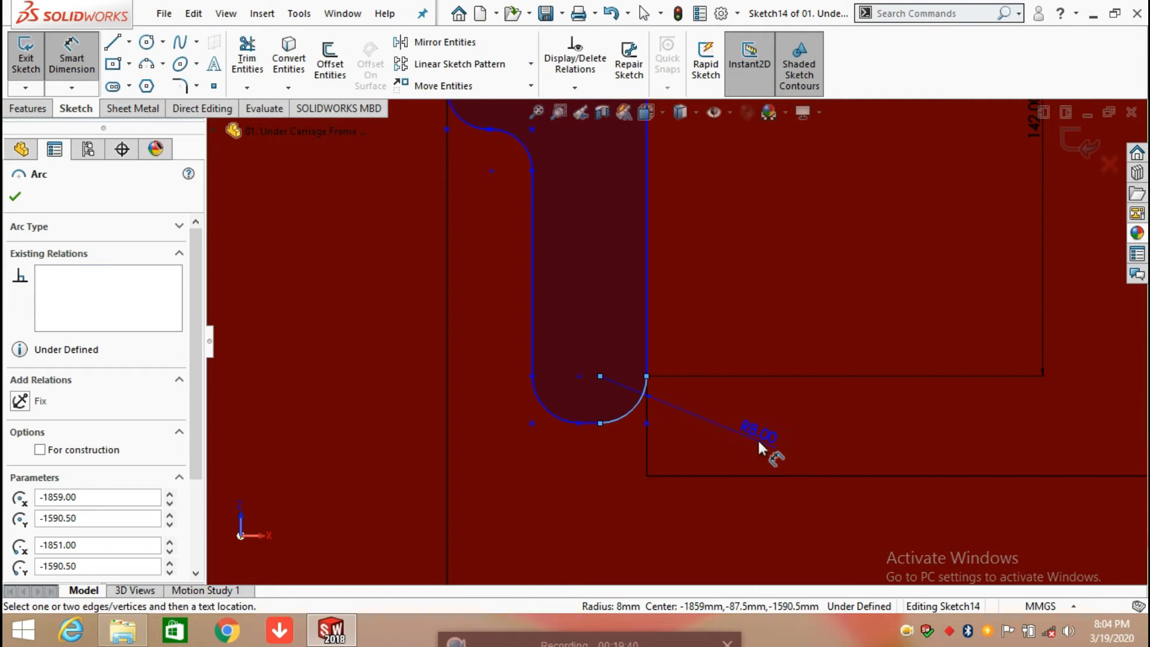
left_click(792, 447)
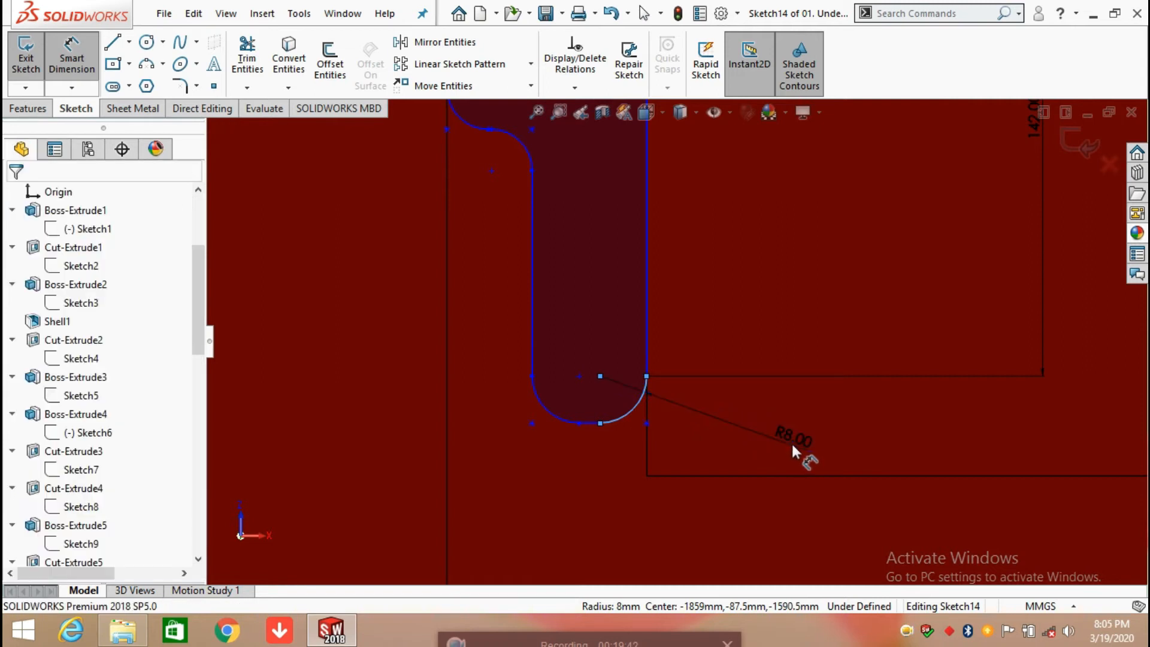
left_click(721, 425)
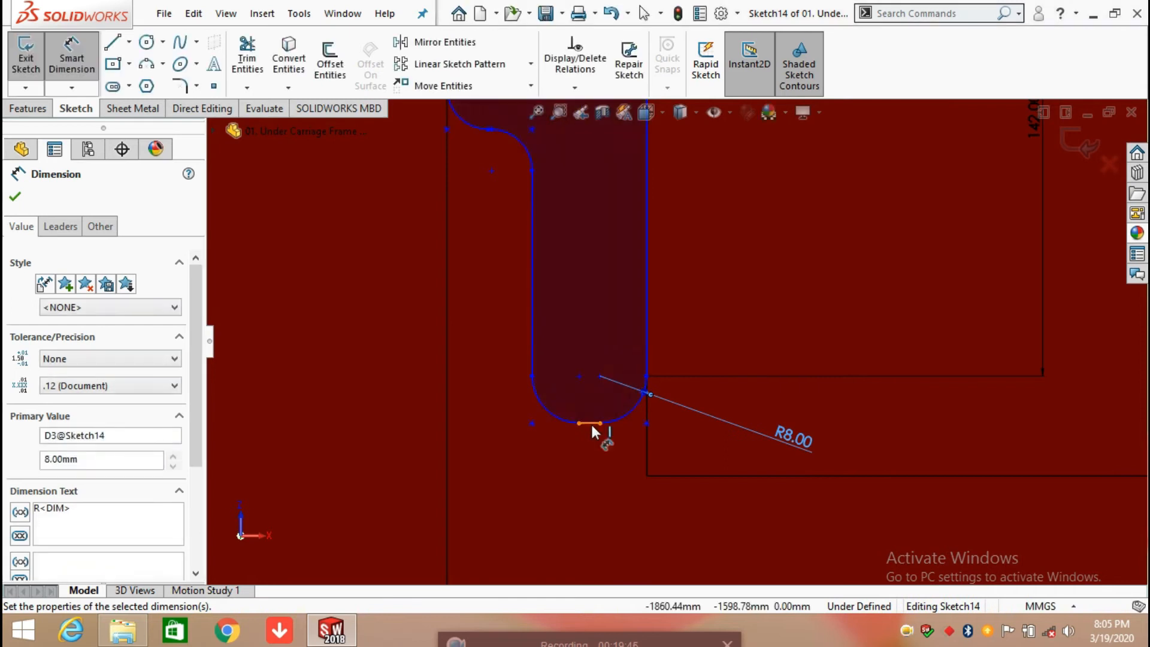
left_click(594, 495)
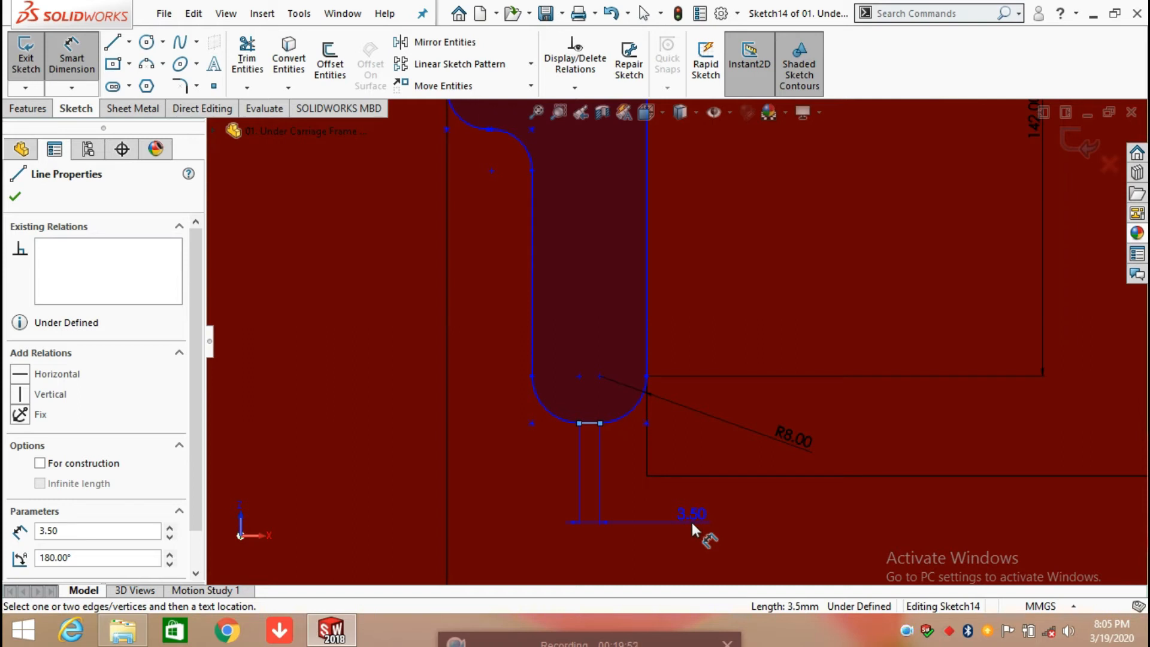
left_click(691, 518)
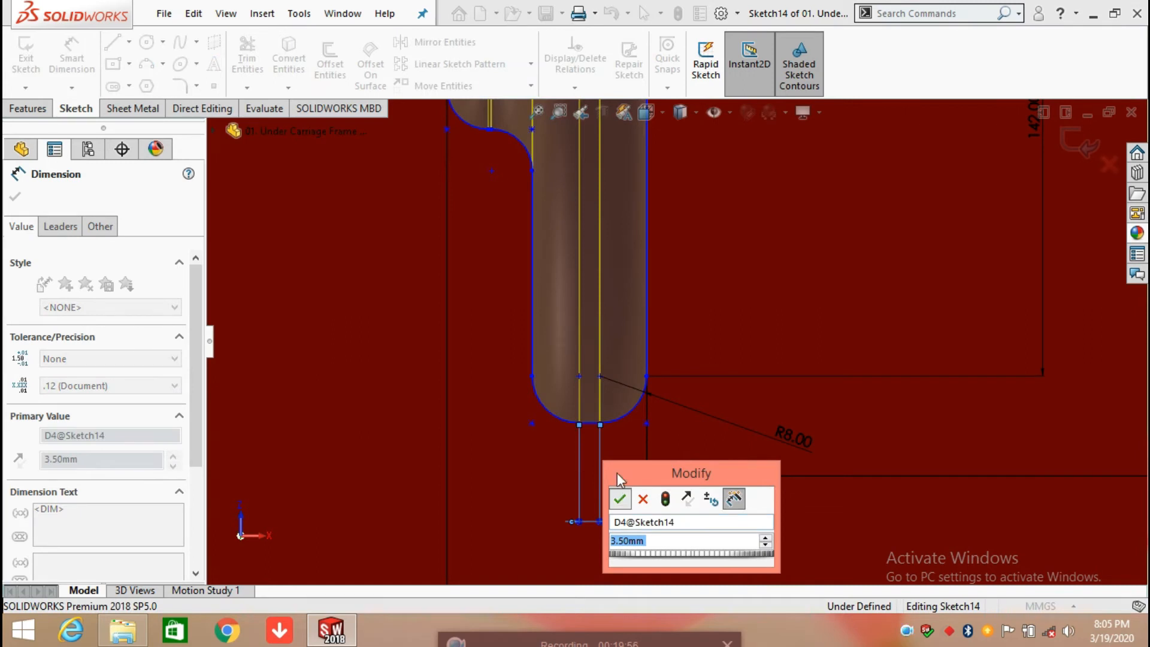
key("Return")
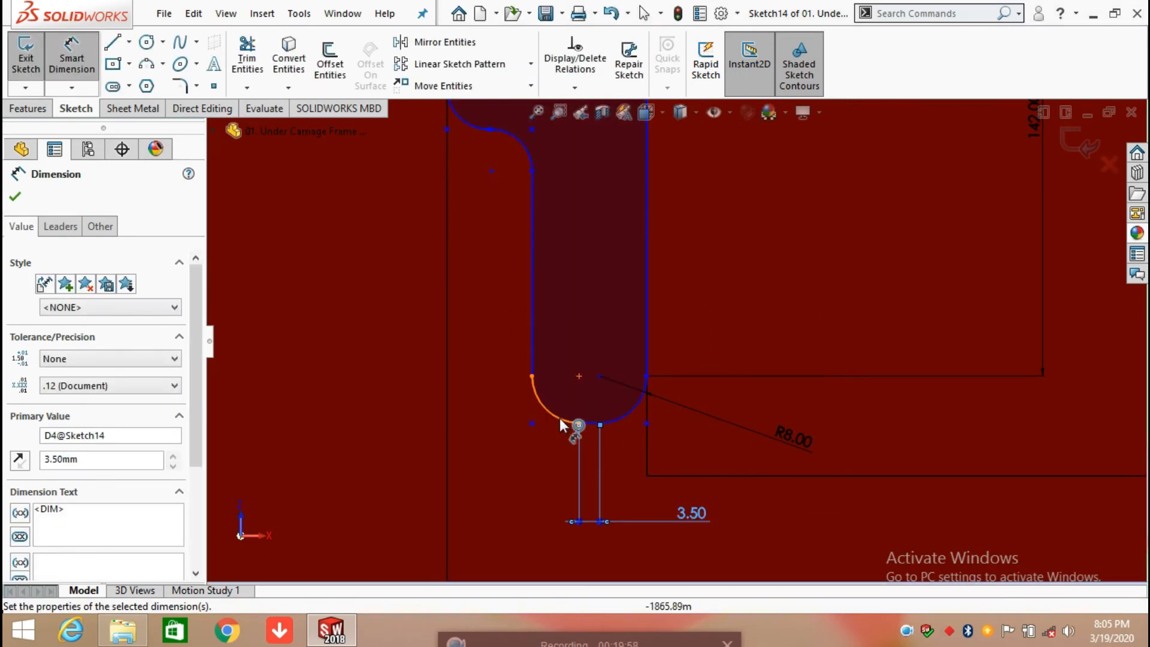
Step: Dimension the profile's lower left arc radius and the length of the vertical line above it, accepting the current values
left_click(550, 413)
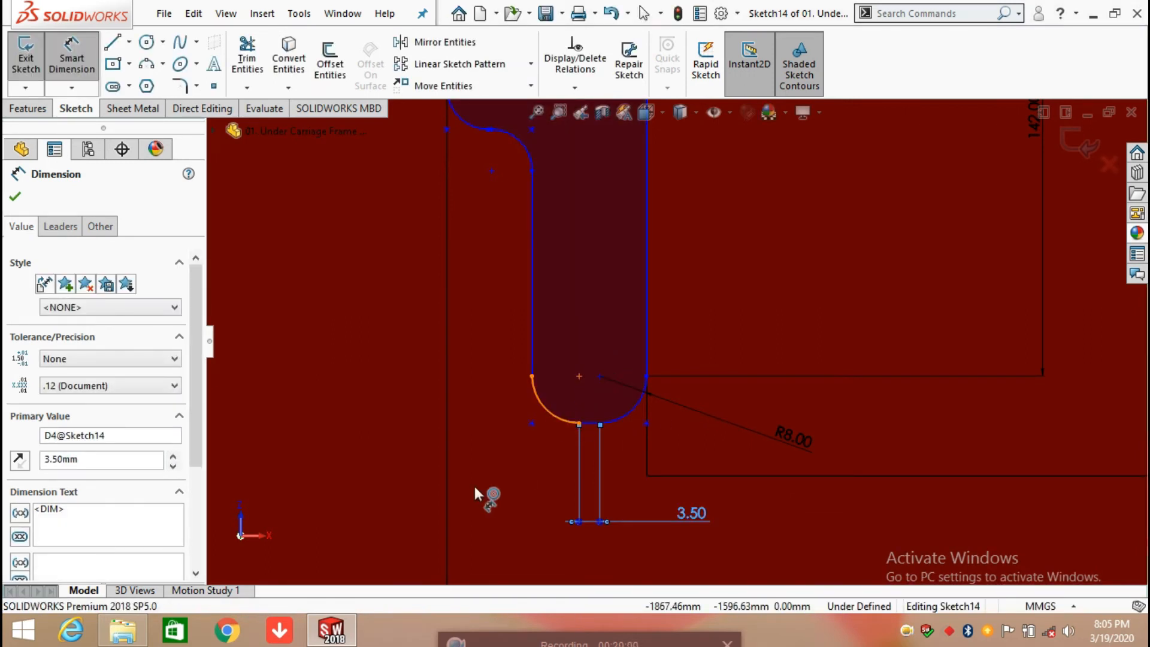
left_click(390, 499)
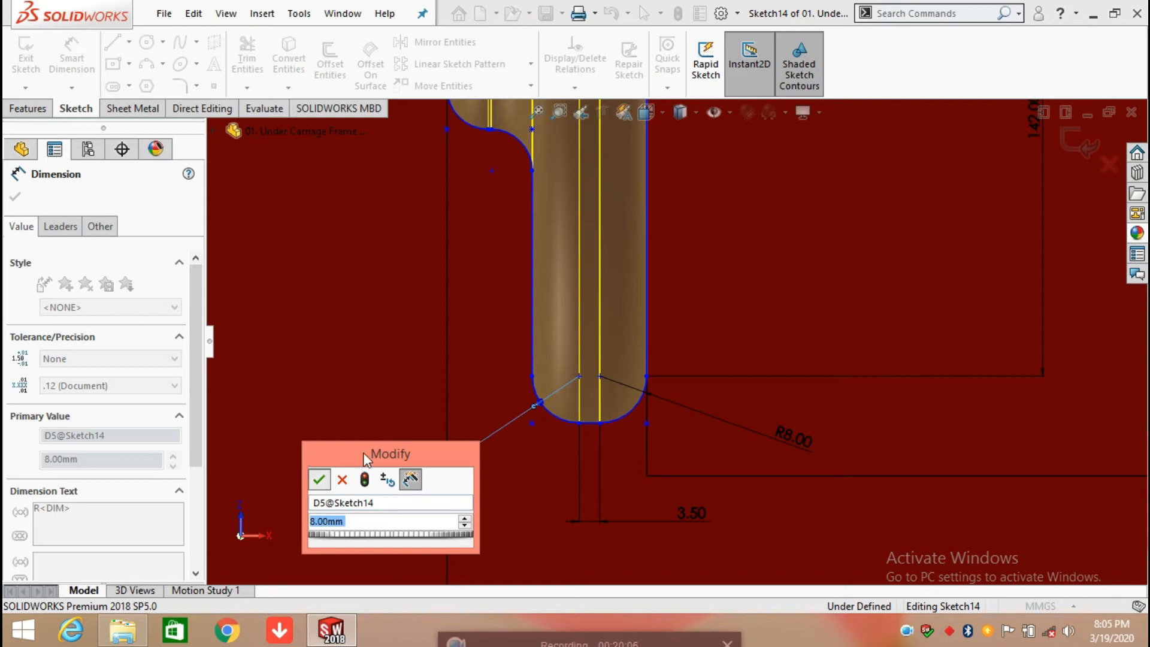
key("Return")
scroll(545, 397, "down", 1)
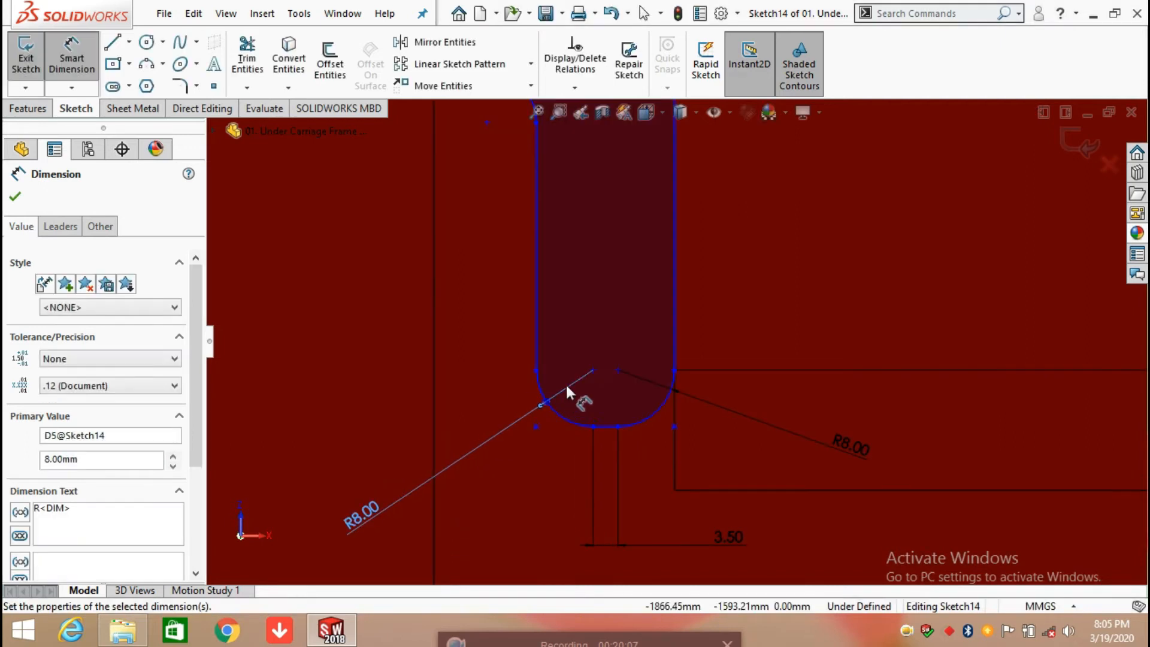
scroll(585, 275, "up", 6)
left_click(629, 311)
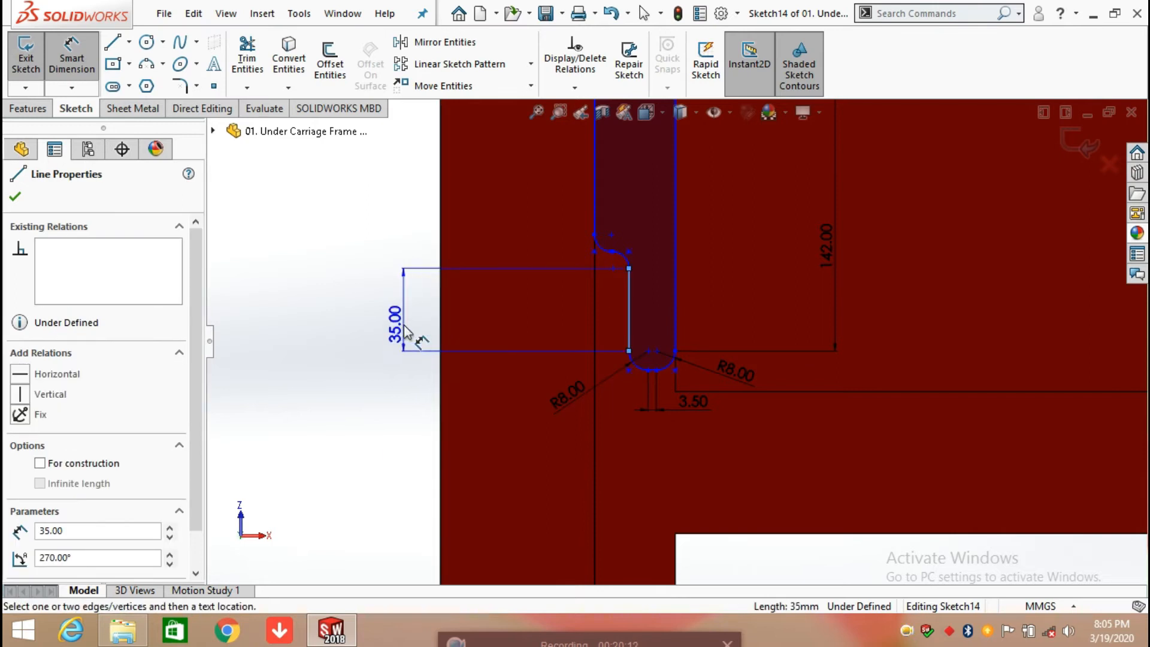
left_click(406, 330)
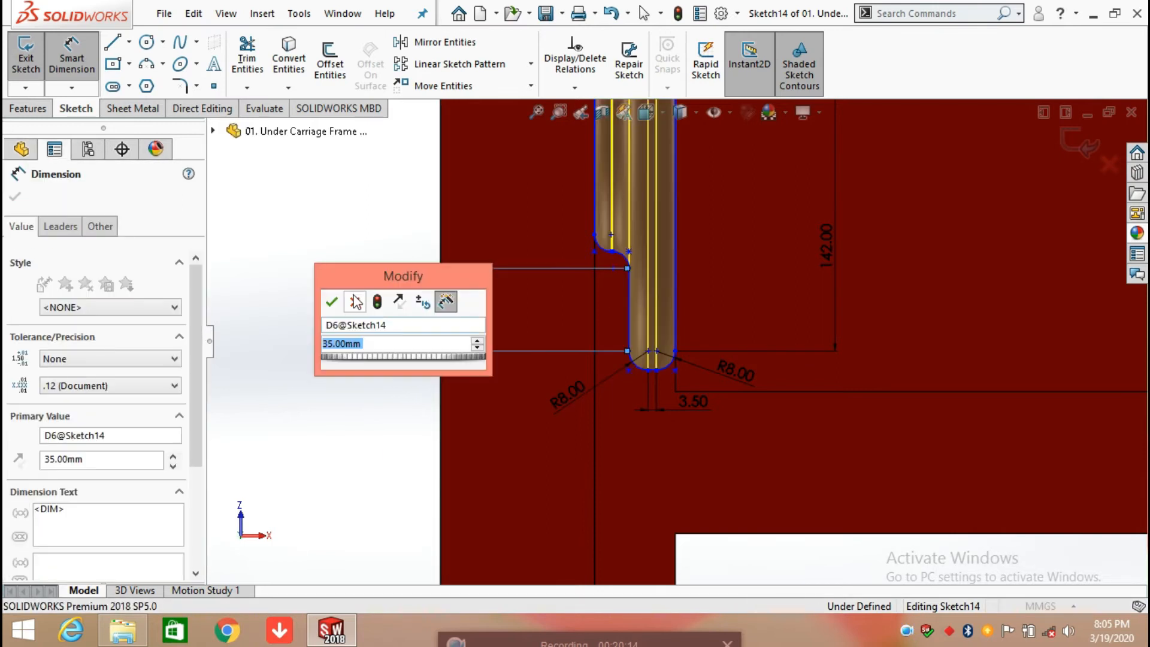
left_click(333, 302)
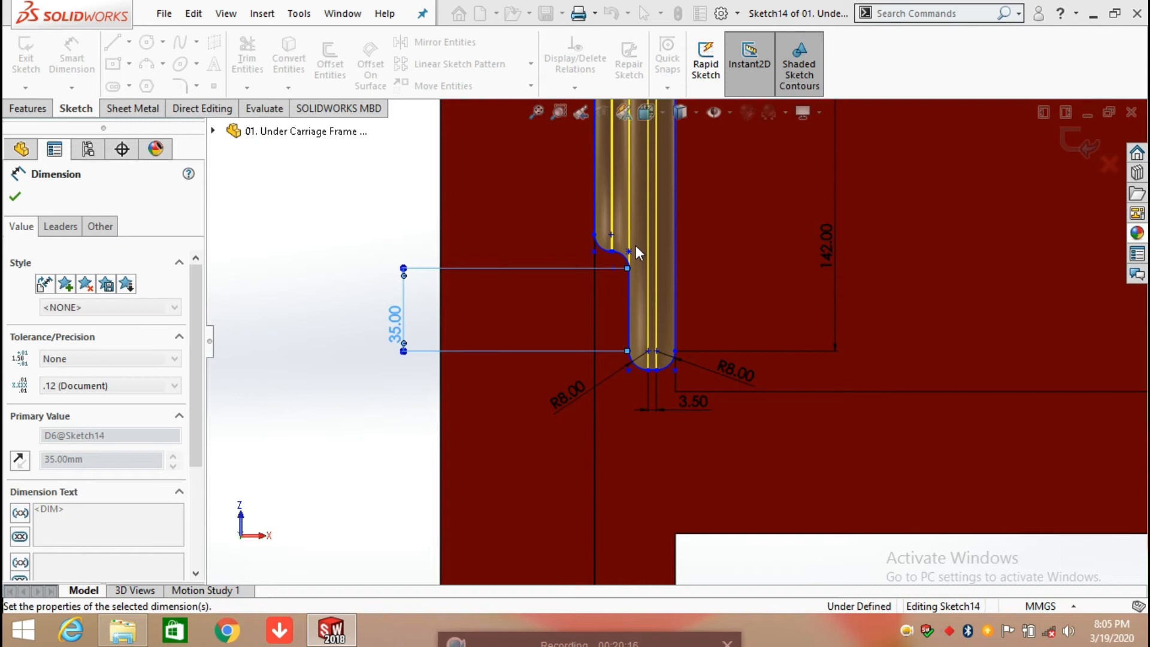
key("Escape")
Step: Dimension the radius of the step's right arc above that vertical line, accepting the current value
scroll(633, 252, "up", 5)
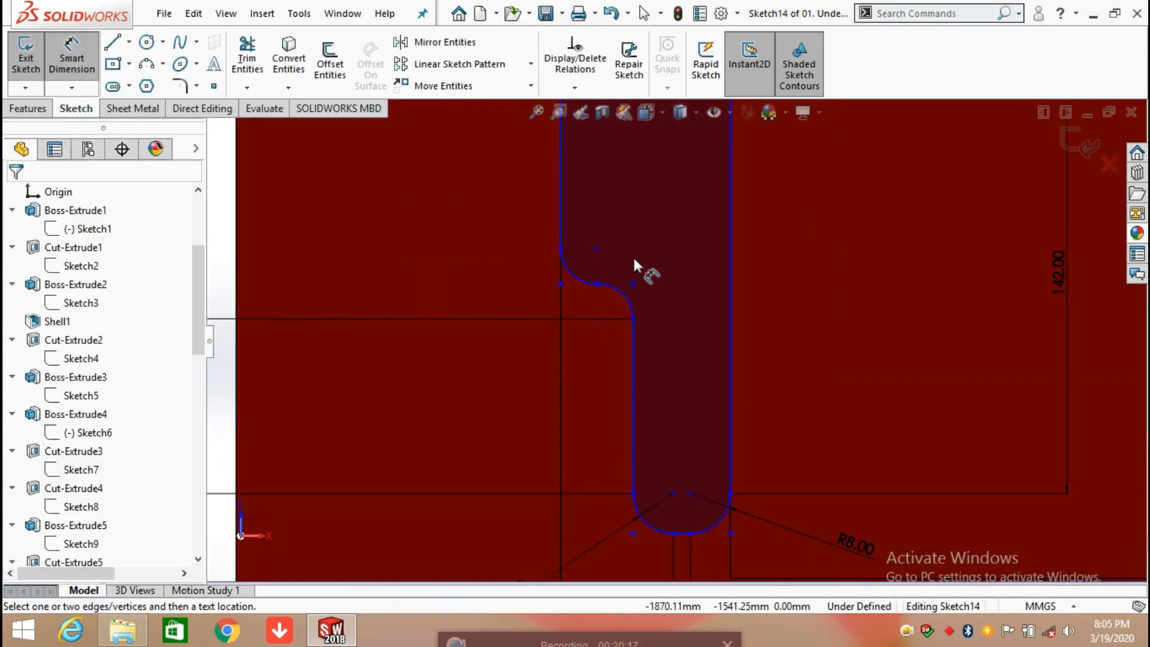
left_click(623, 302)
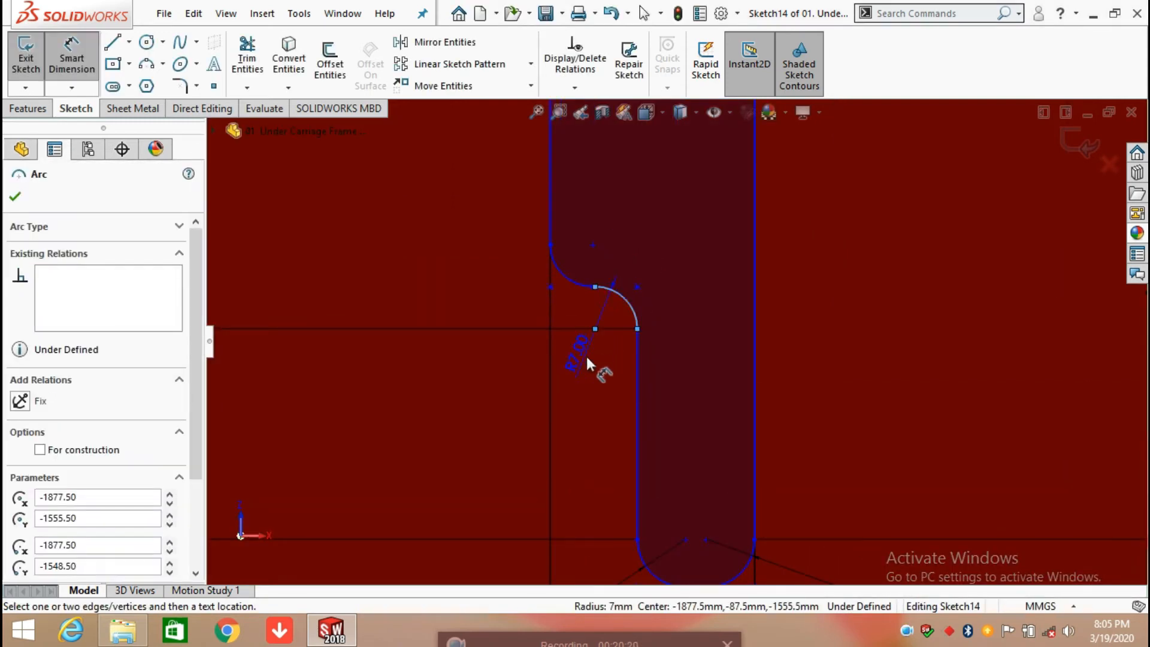
left_click(679, 242)
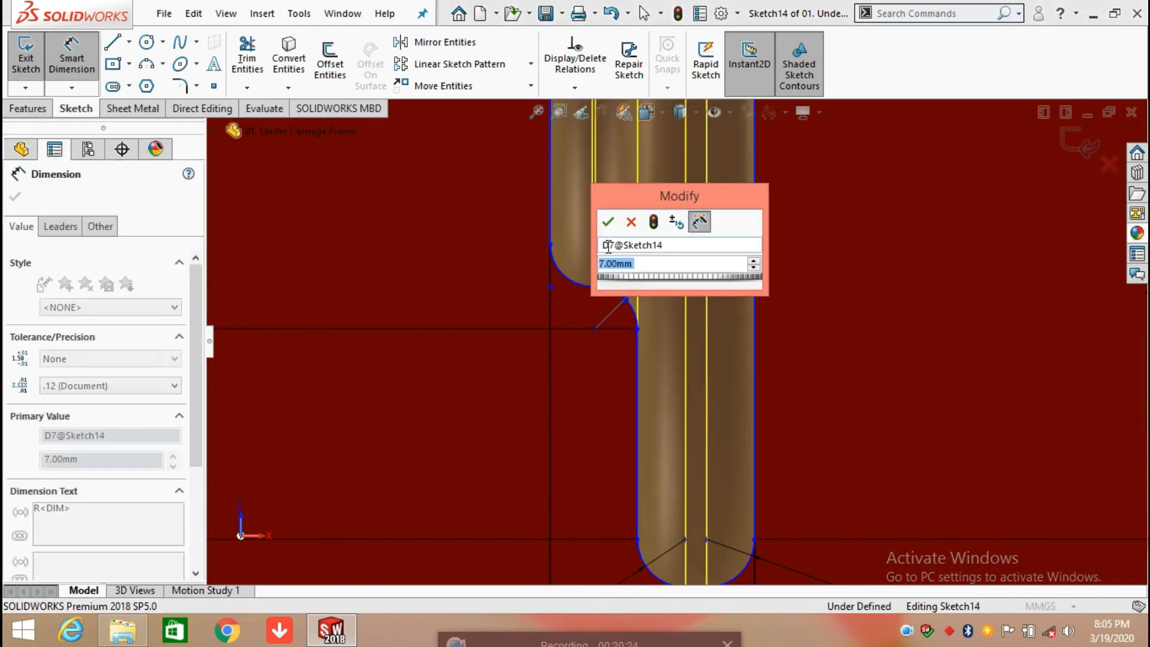
key("Return")
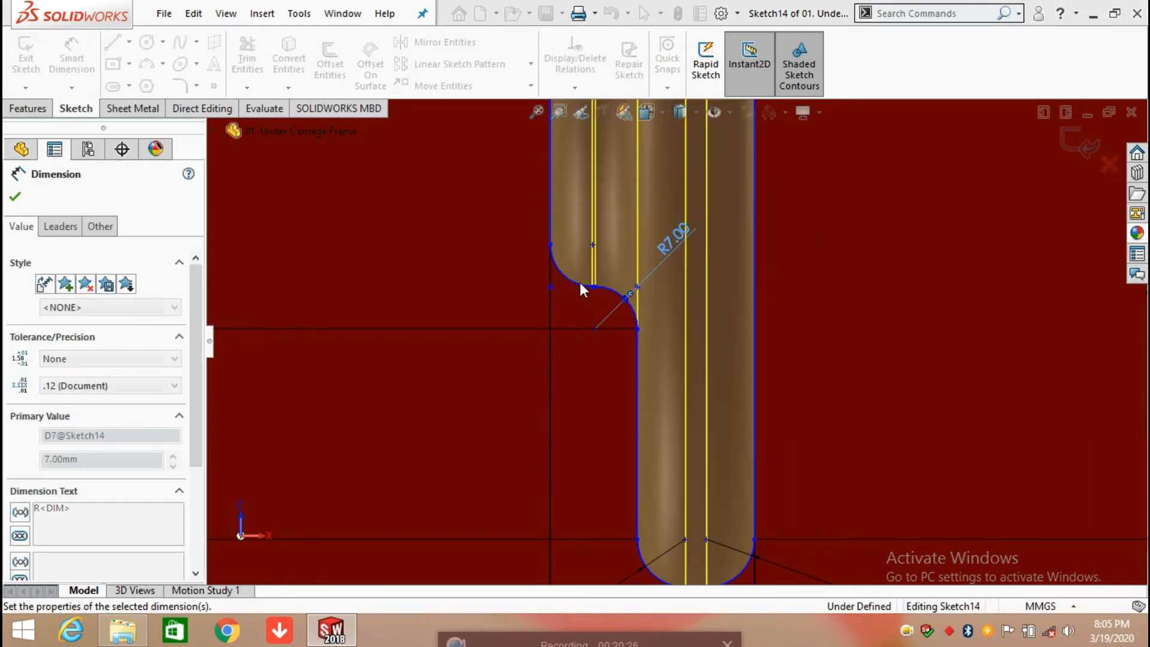
scroll(605, 293, "down", 2)
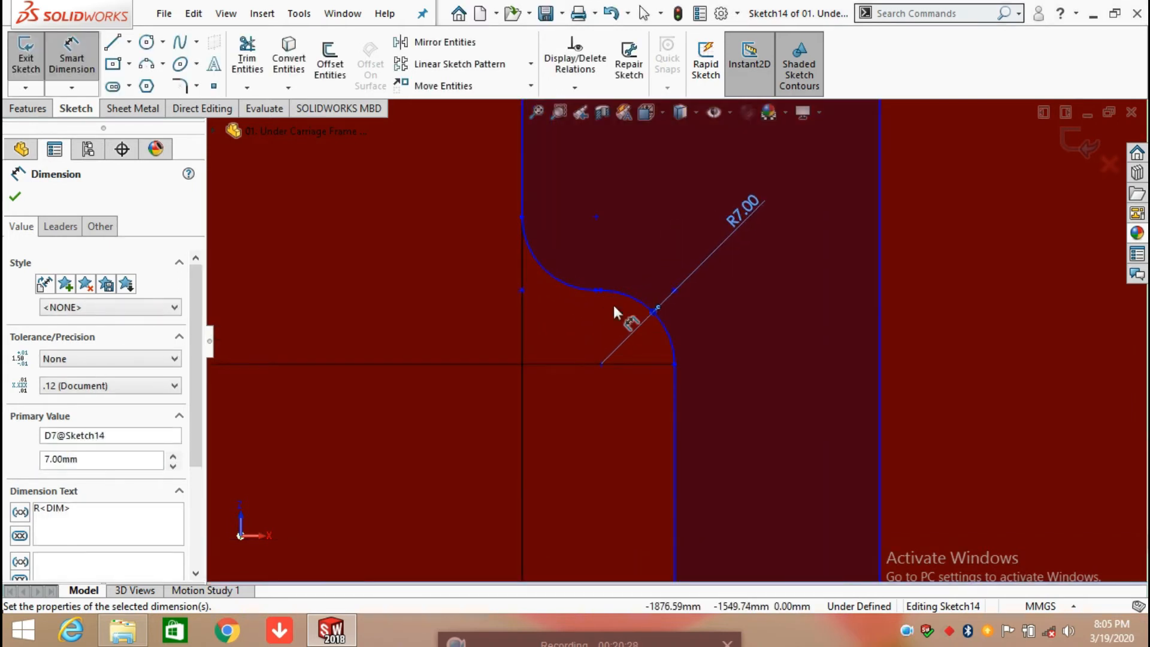
Step: Dimension the short horizontal line between the step's two arcs and the radius of the step's left arc, accepting the current values
scroll(613, 304, "down", 2)
left_click(599, 280)
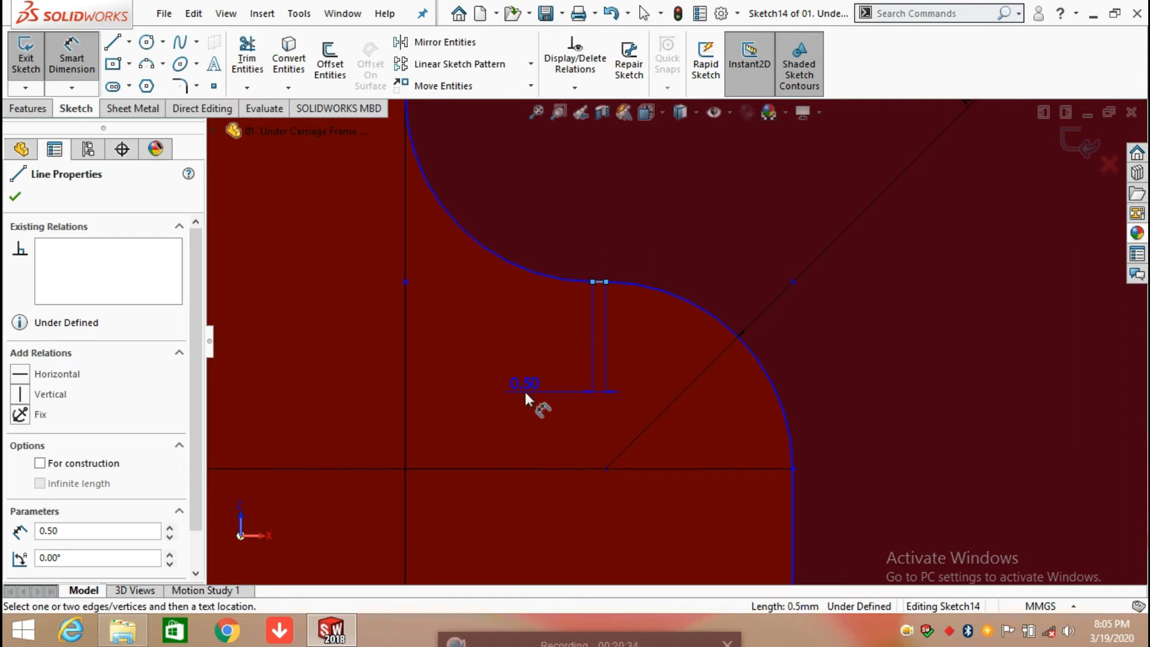
left_click(523, 390)
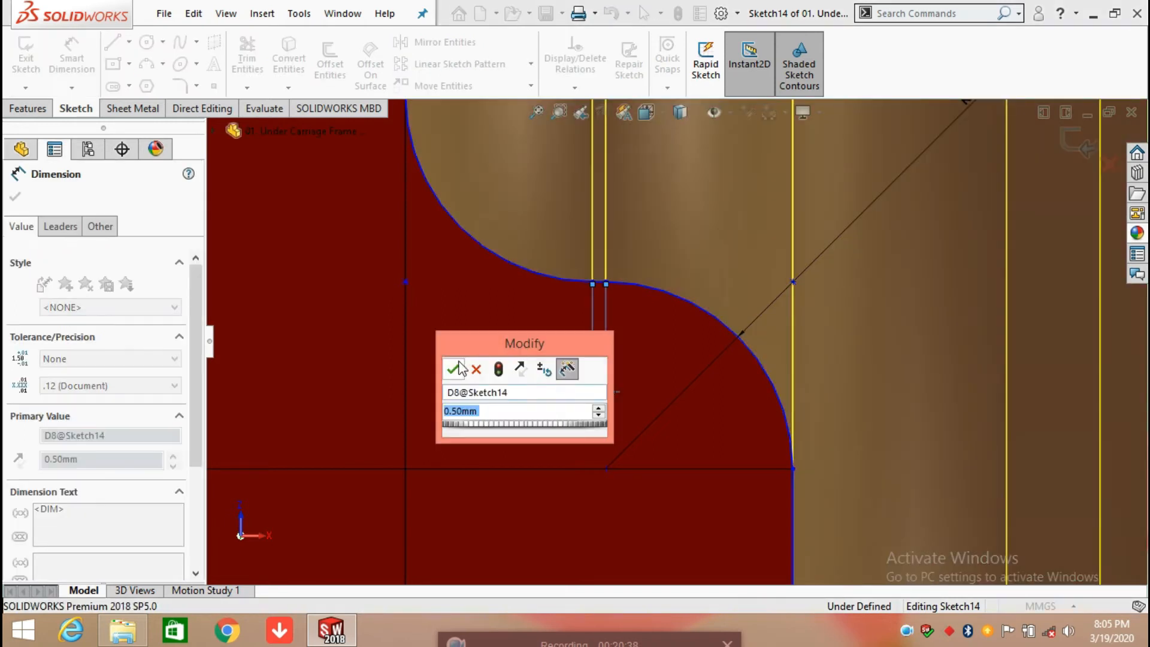
left_click(457, 367)
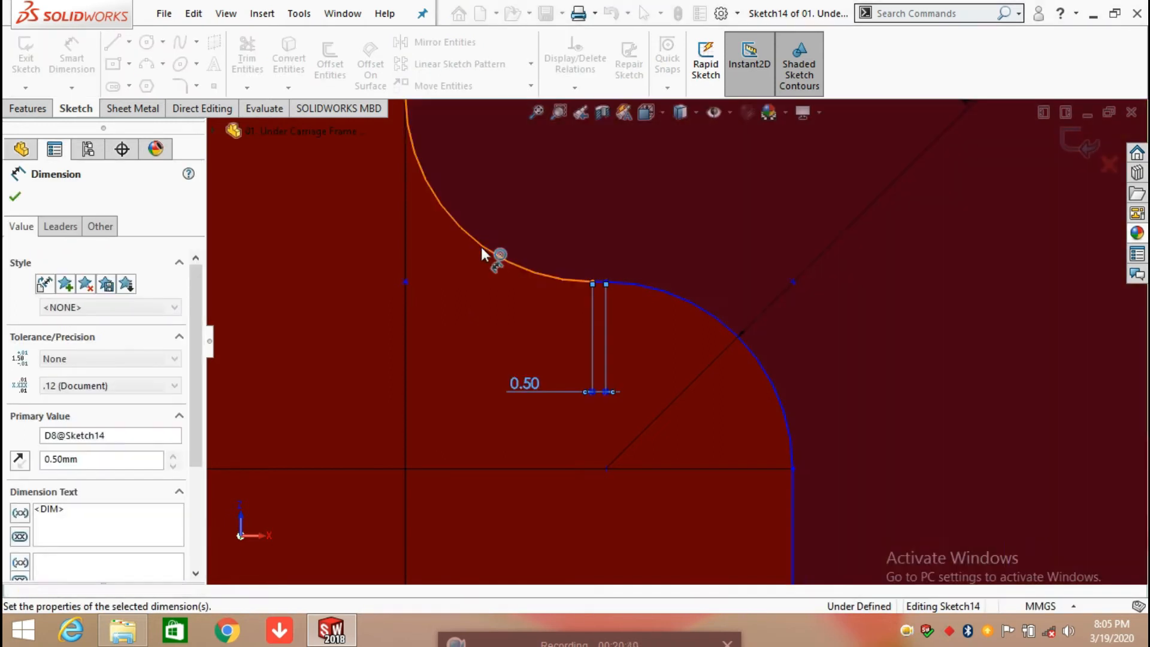
left_click(480, 245)
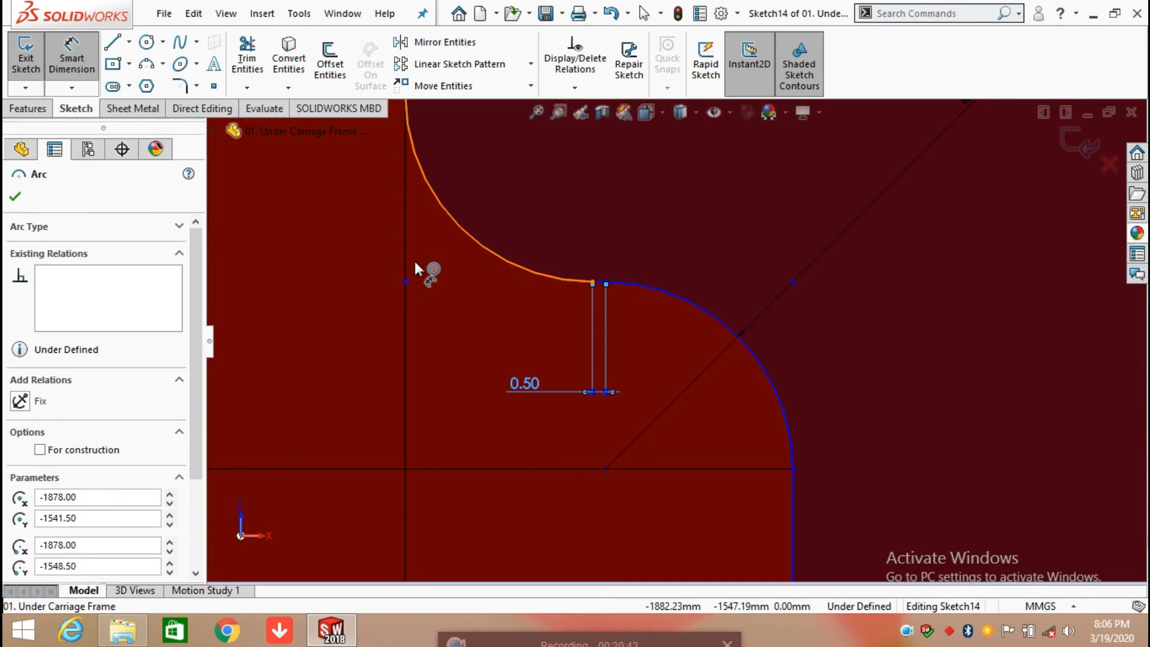
scroll(426, 262, "up", 4)
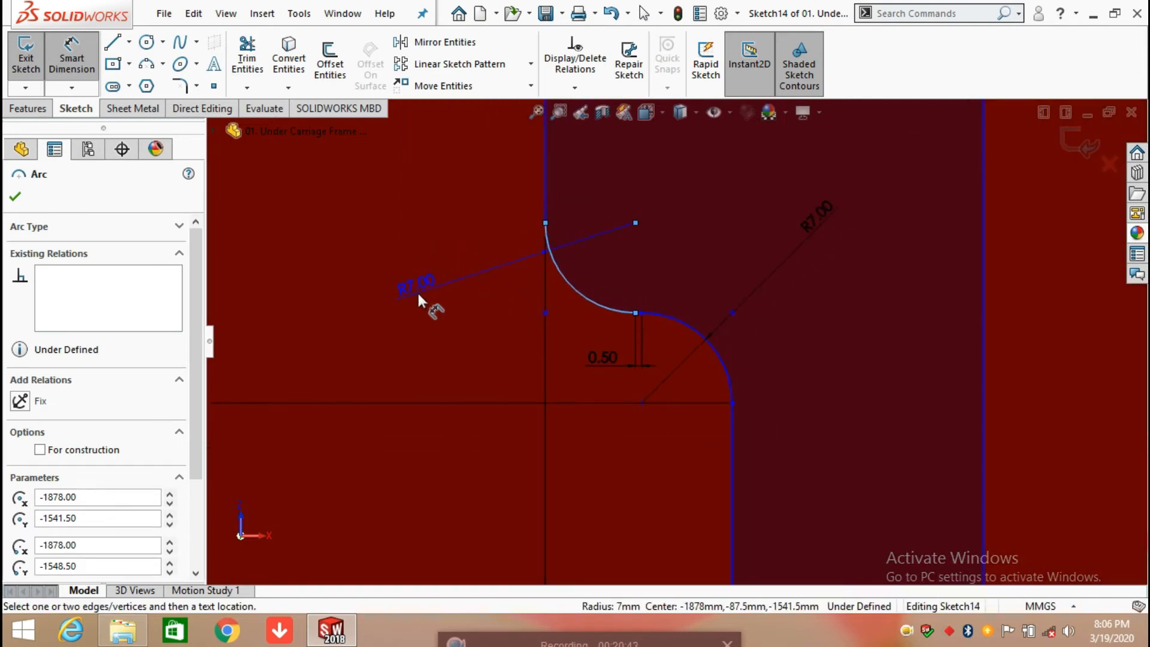
left_click(413, 292)
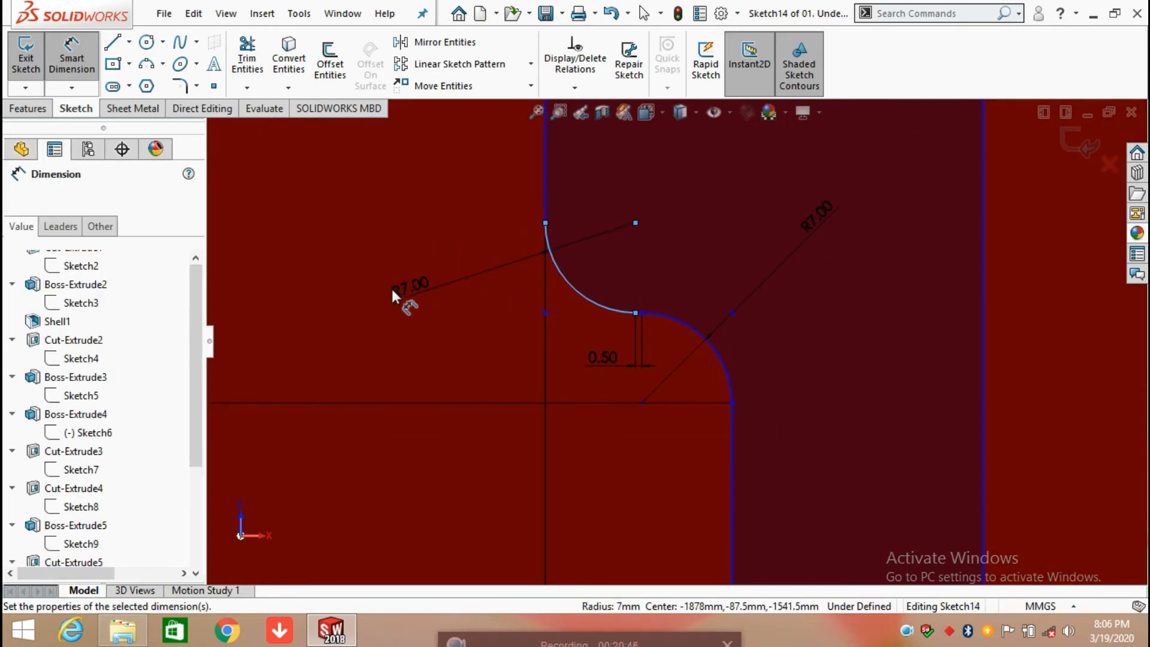
left_click(337, 269)
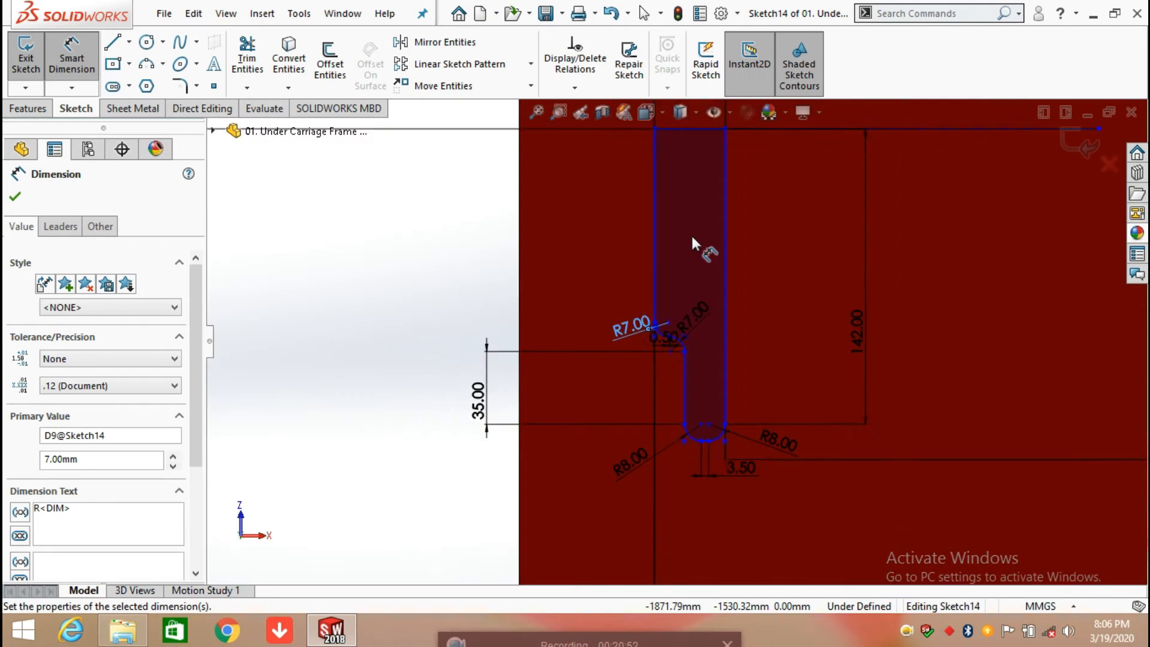
Step: Dimension the profile's upper left vertical line and top horizontal line, accepting the current values, and exit the sketch
left_click(658, 240)
left_click(463, 279)
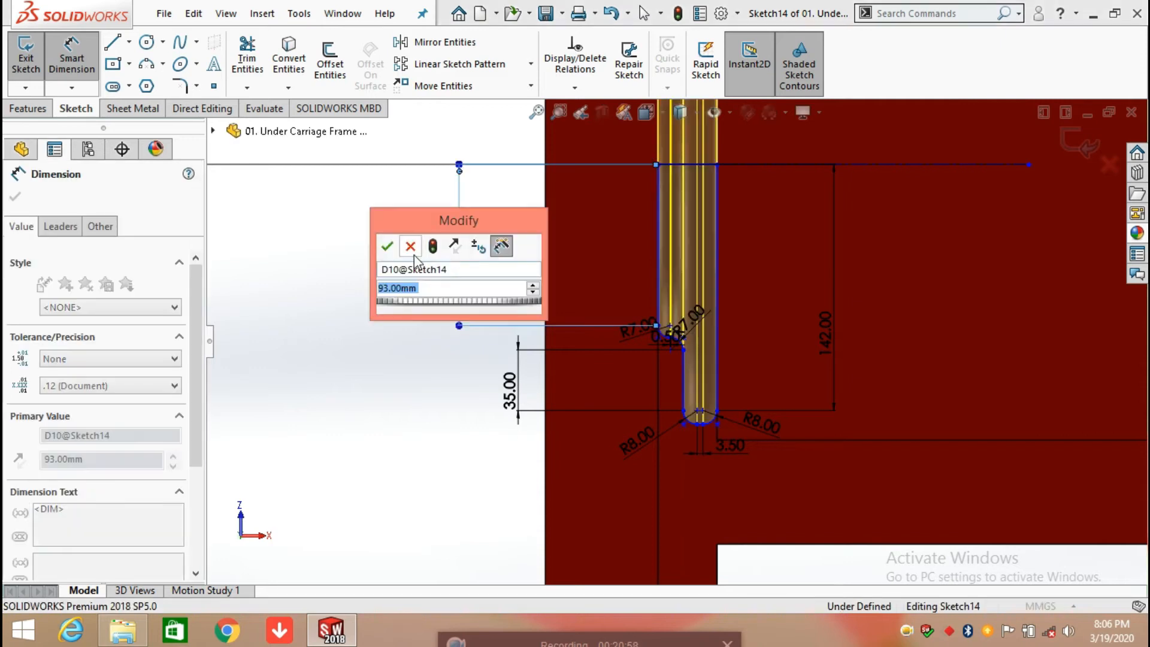
left_click(388, 246)
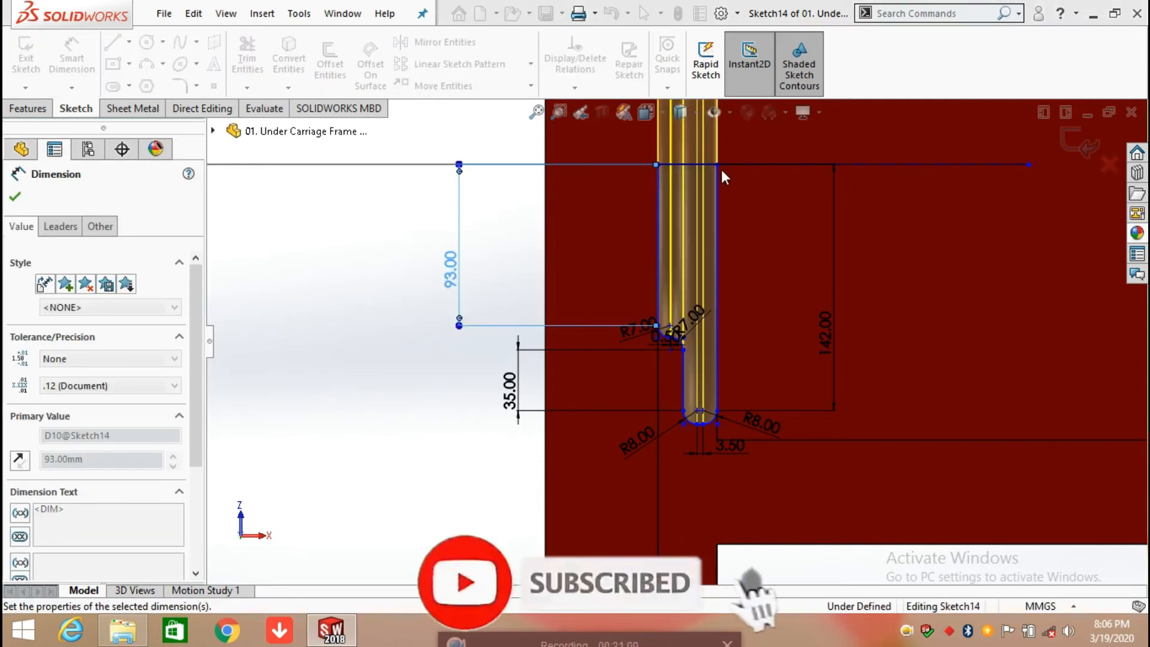
left_click(695, 164)
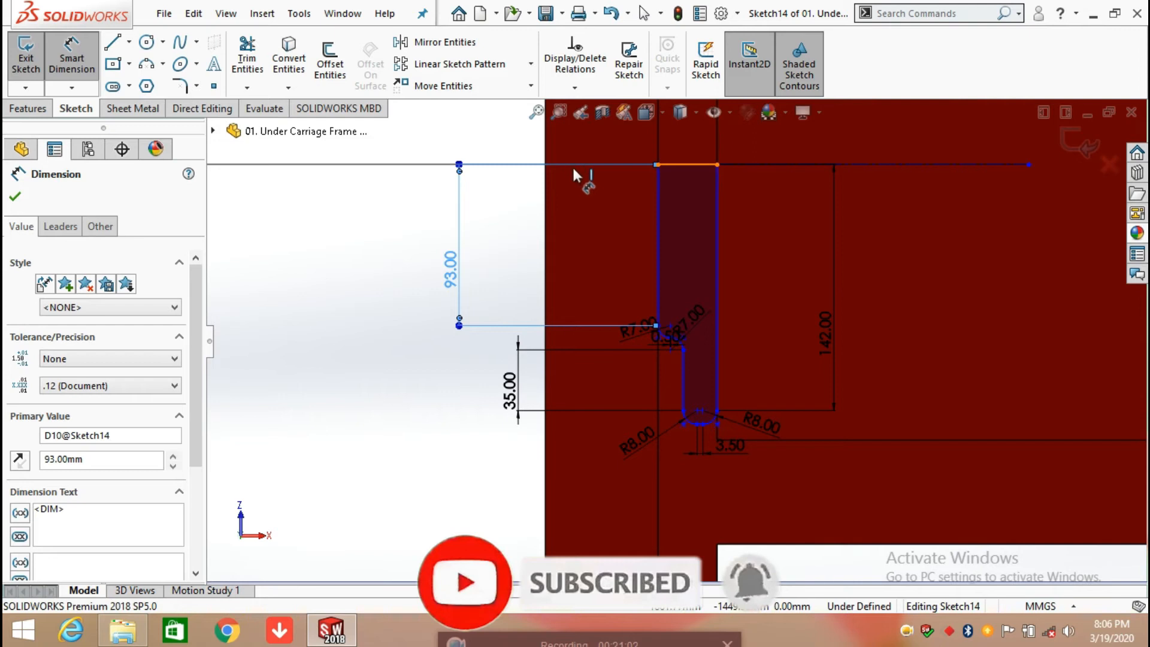
scroll(691, 157, "up", 1)
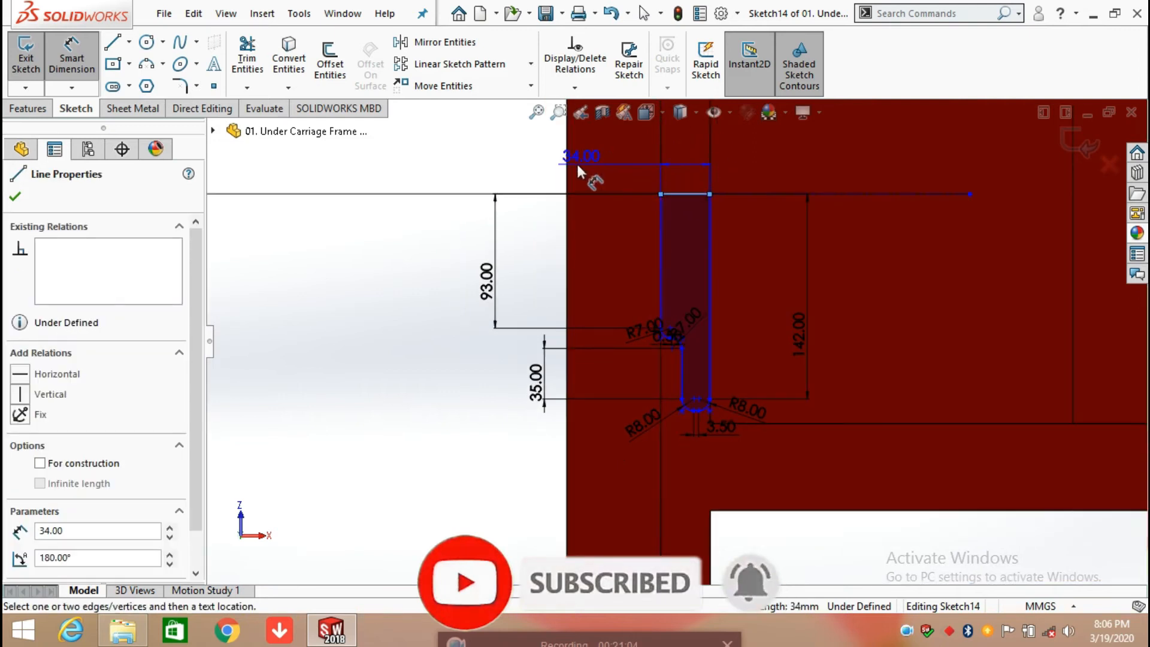
left_click(521, 159)
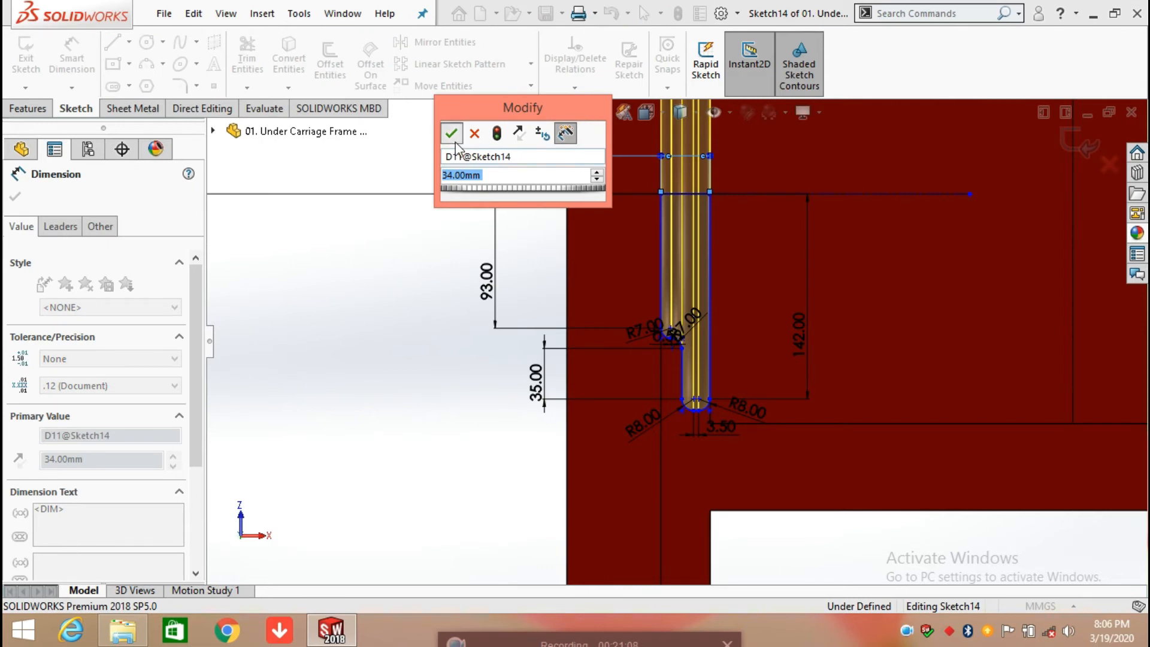
left_click(455, 142)
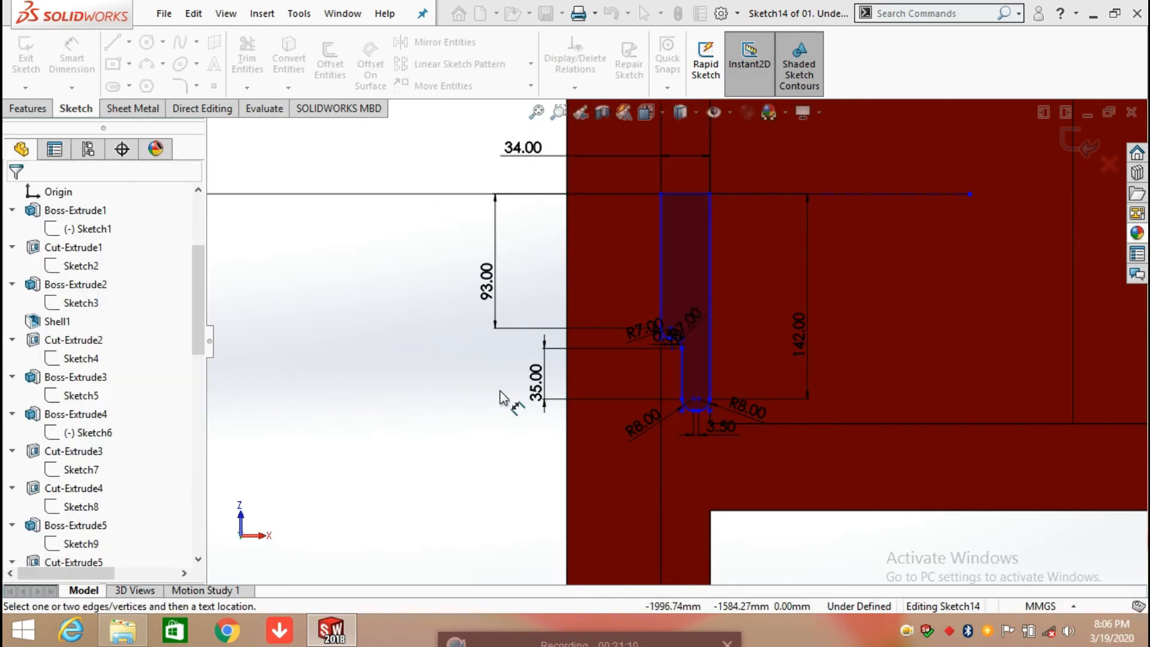
left_click(1070, 149)
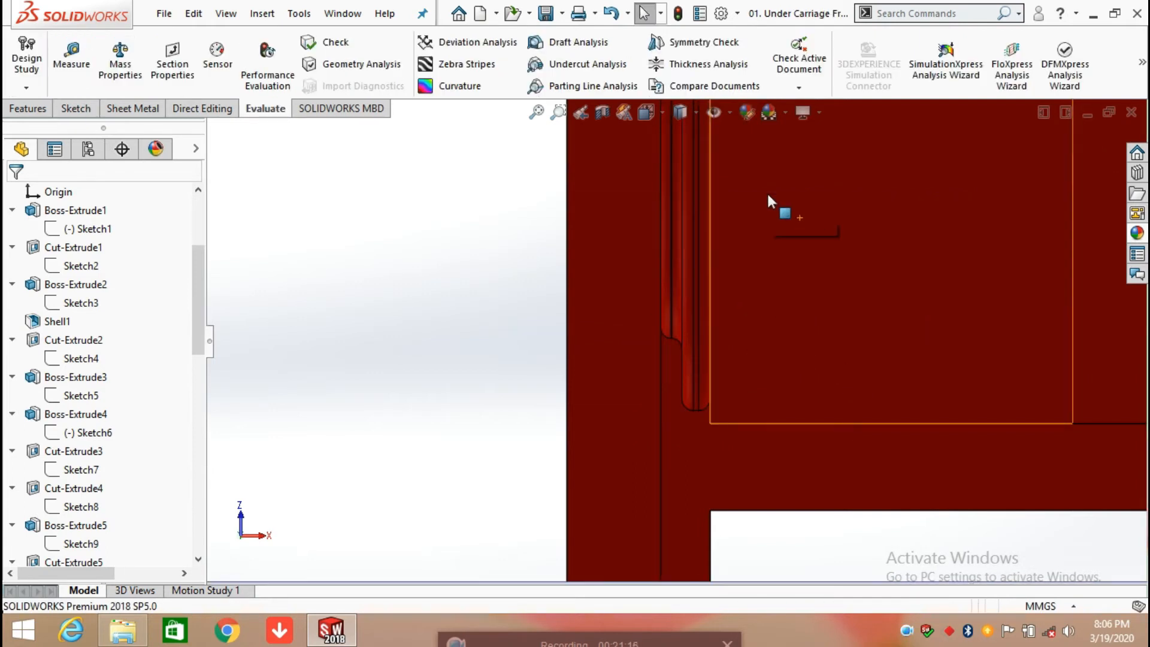
Step: Open Revolve1's definition to review its axis, revolve type and angle on the model, and accept it without changes
scroll(786, 219, "up", 9)
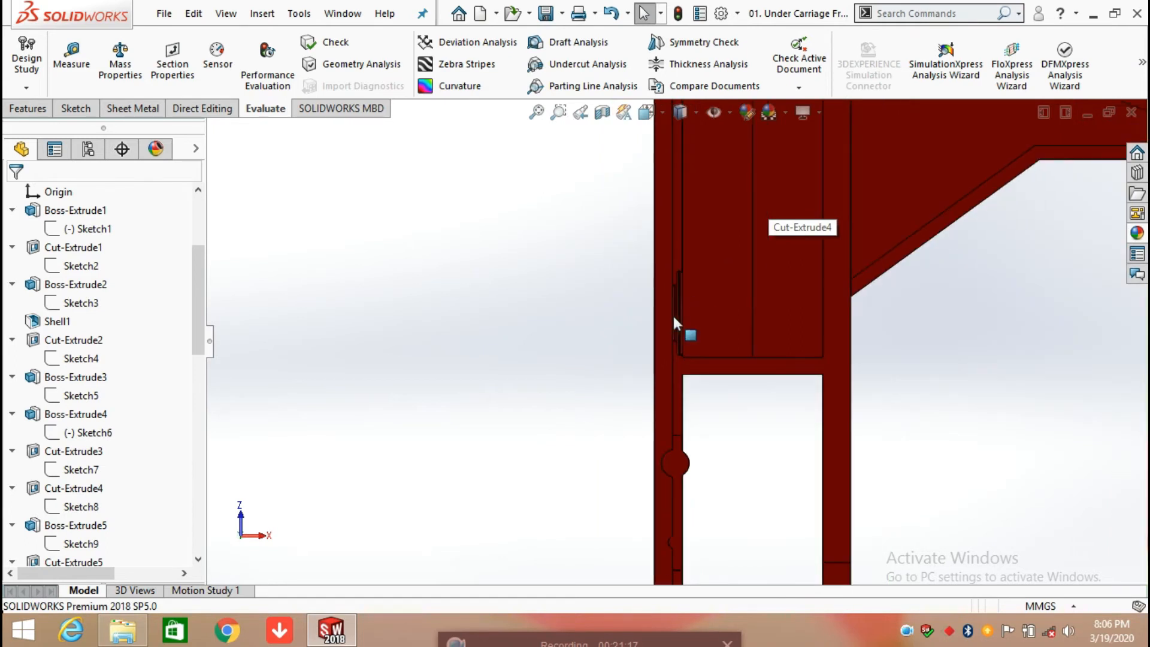
middle_click_drag(674, 318, 640, 274)
scroll(60, 461, "down", 6)
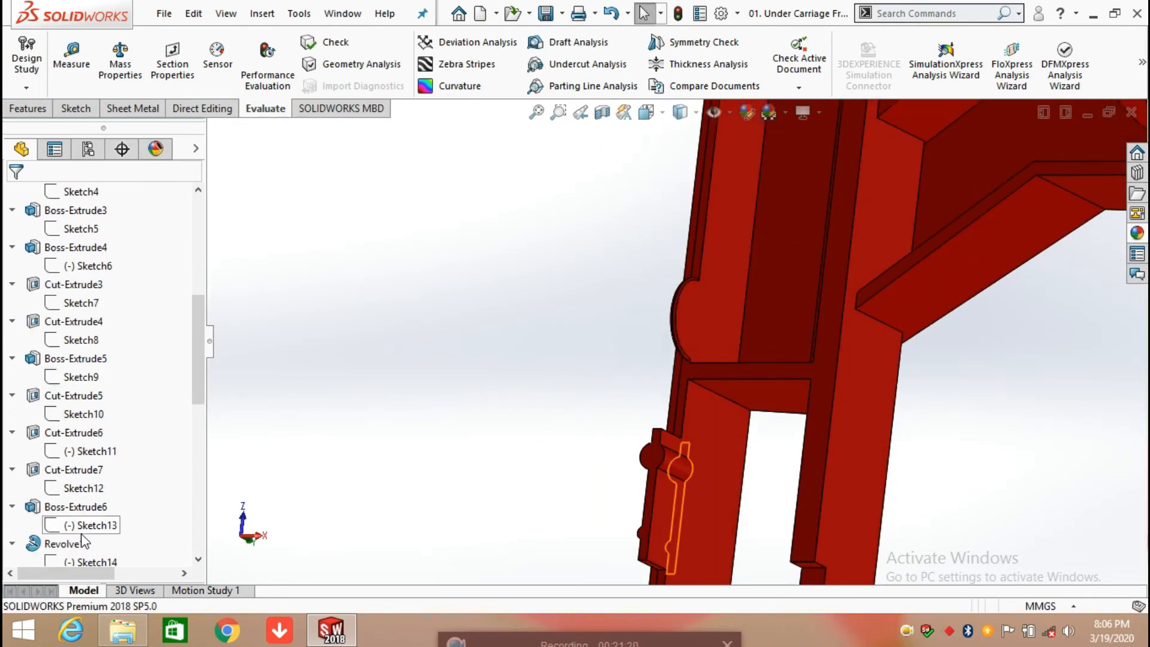
left_click(60, 378)
left_click(71, 329)
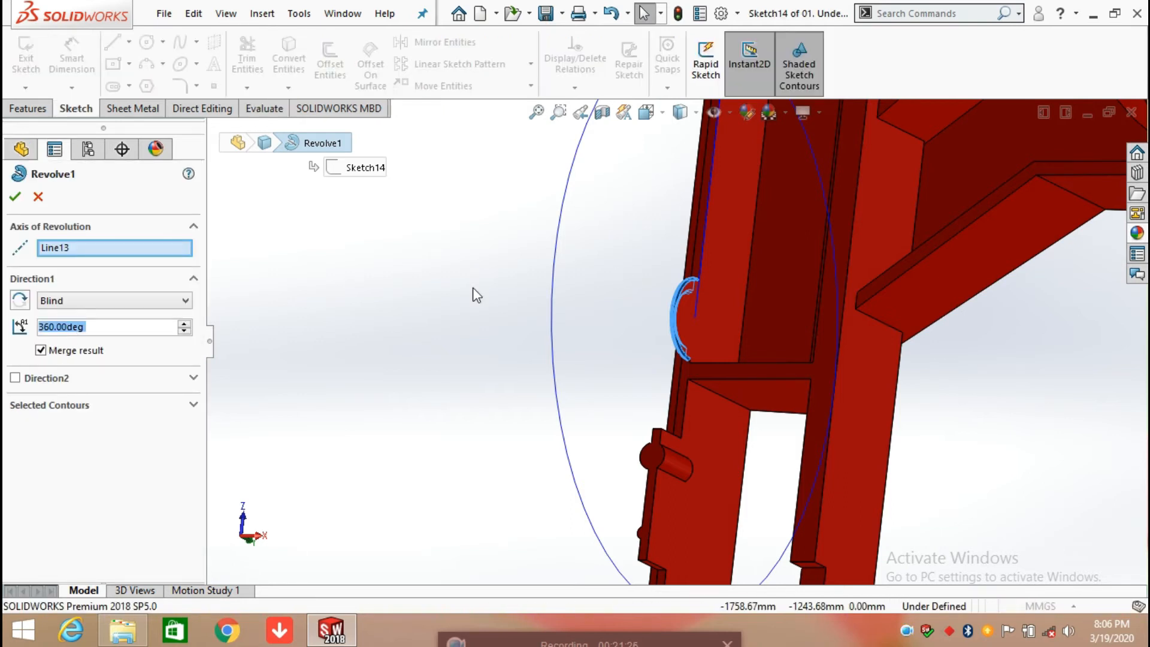
scroll(721, 333, "down", 5)
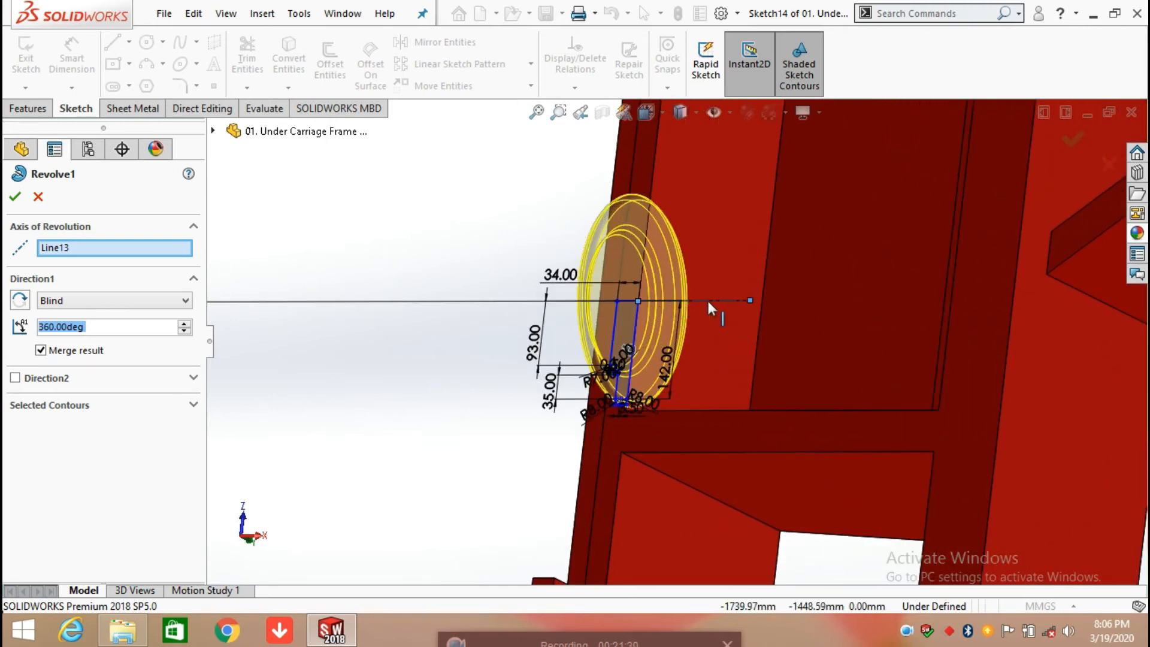
left_click(16, 196)
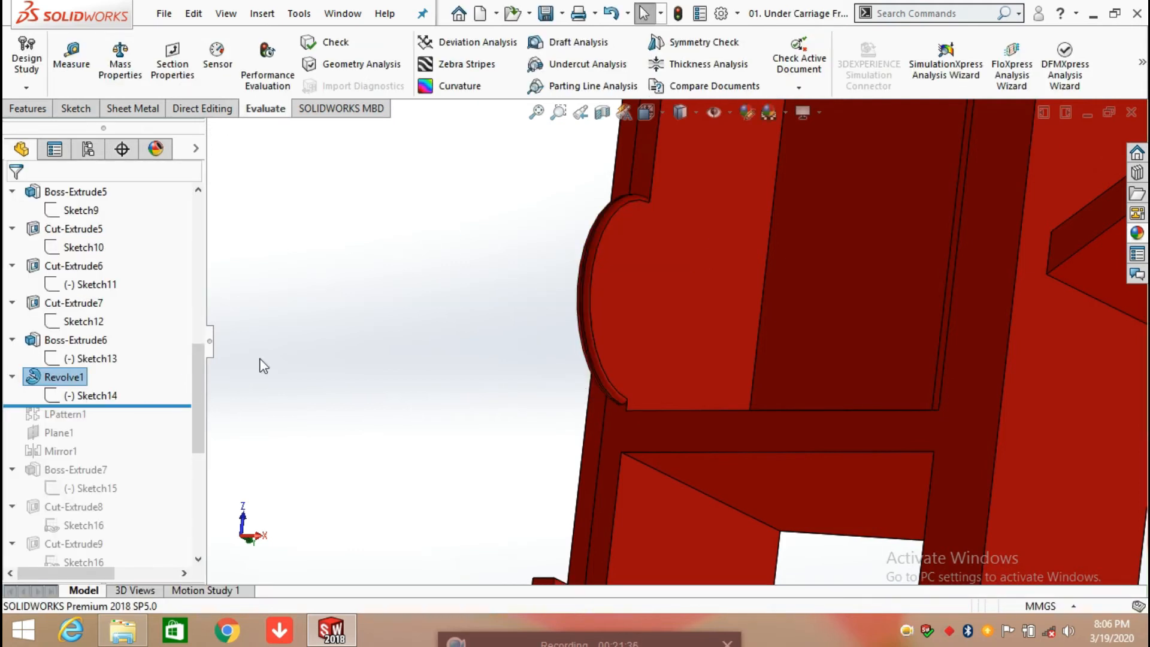
Step: Roll the history forward to include LPattern1 and review its direction, spacing, instances and patterned feature, accepting the existing settings
scroll(633, 397, "up", 5)
middle_click_drag(633, 398, 419, 309)
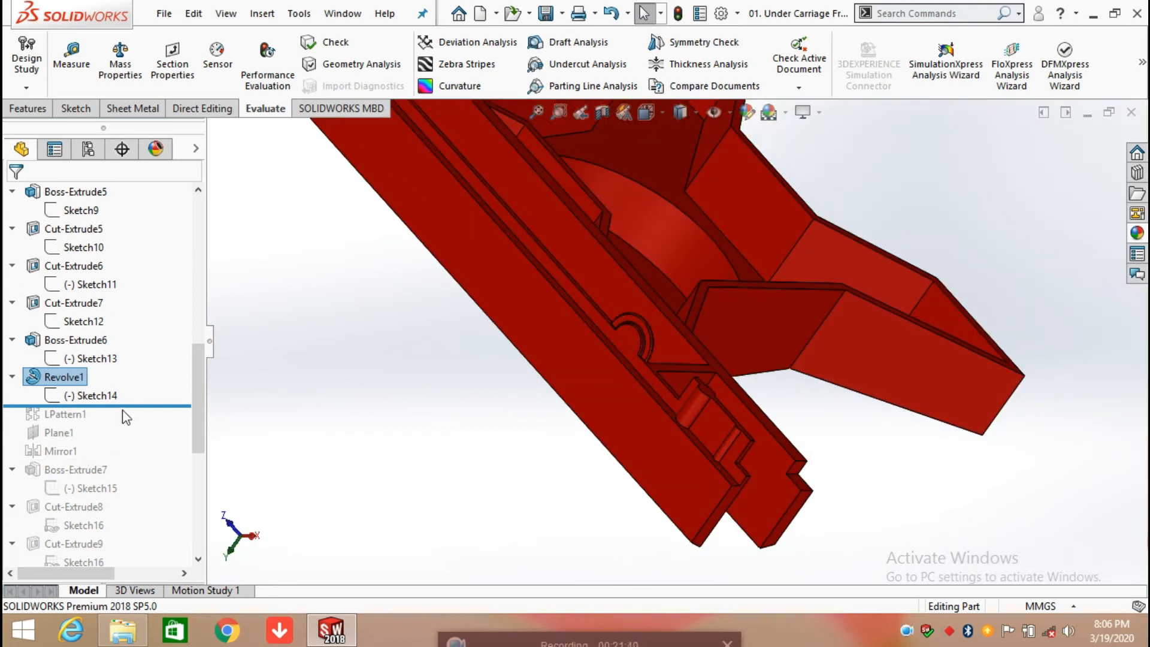
mouse_move(138, 407)
left_mouse_down()
mouse_move(142, 430)
mouse_move(134, 423)
left_mouse_up()
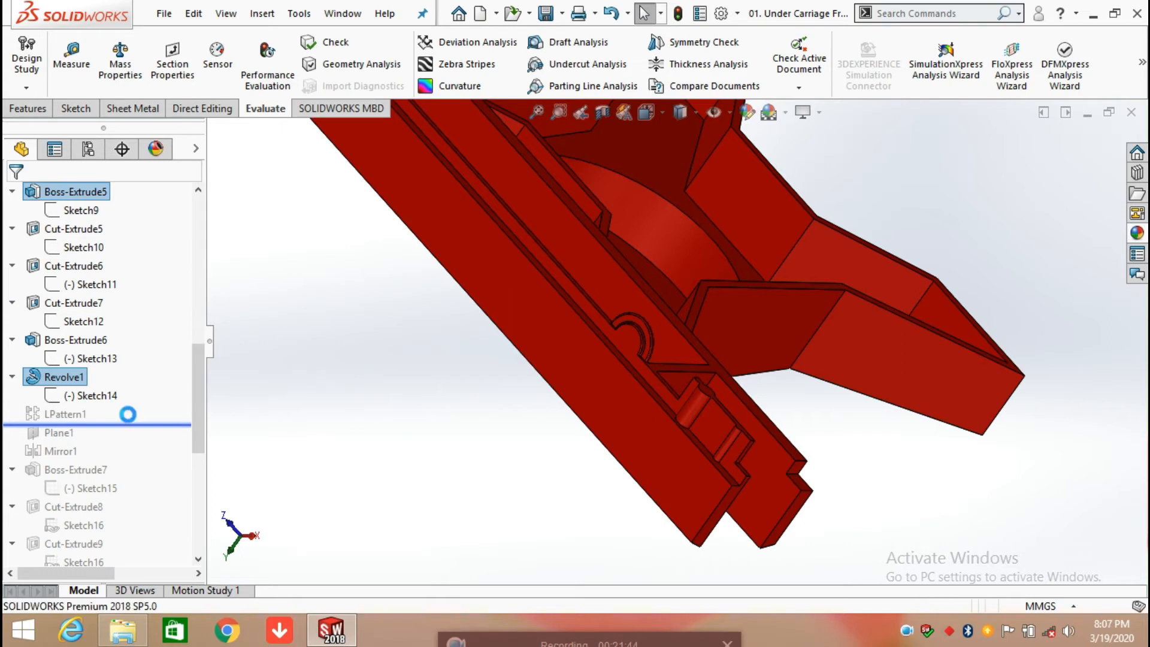
left_click(60, 416)
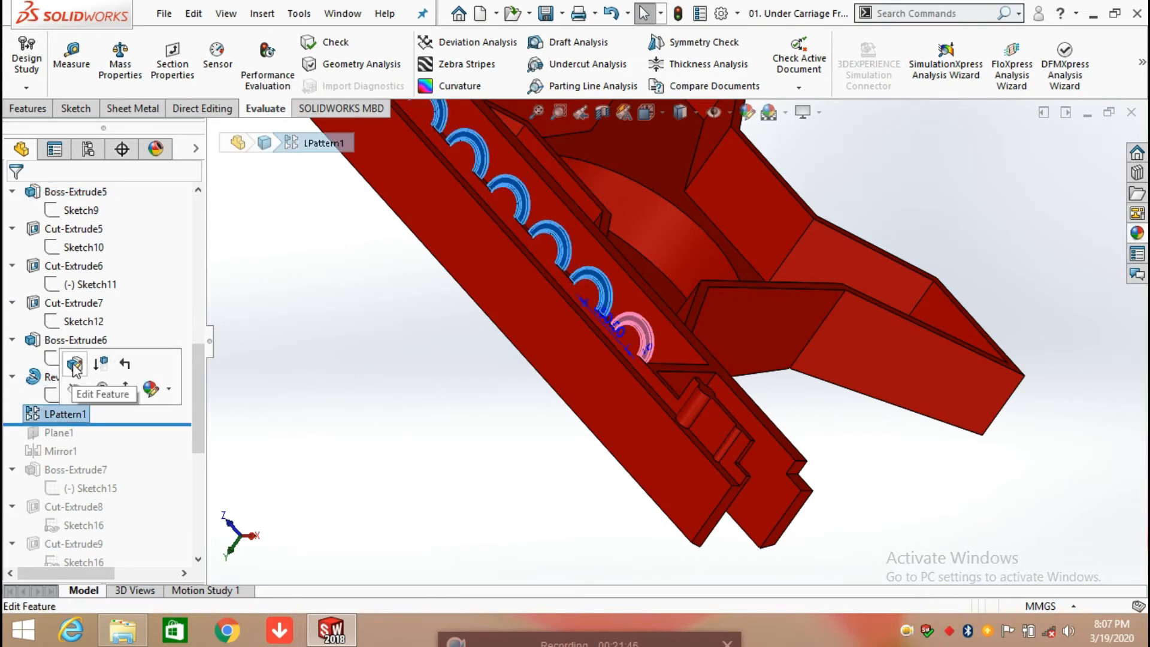
double_click(63, 377)
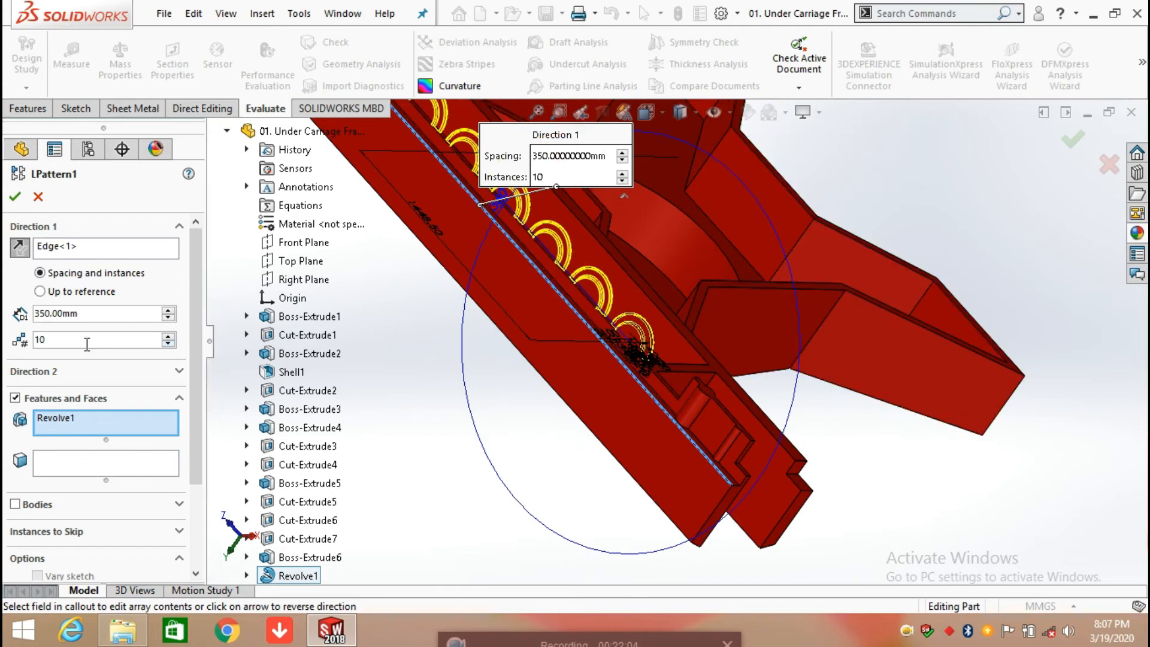
scroll(500, 432, "up", 3)
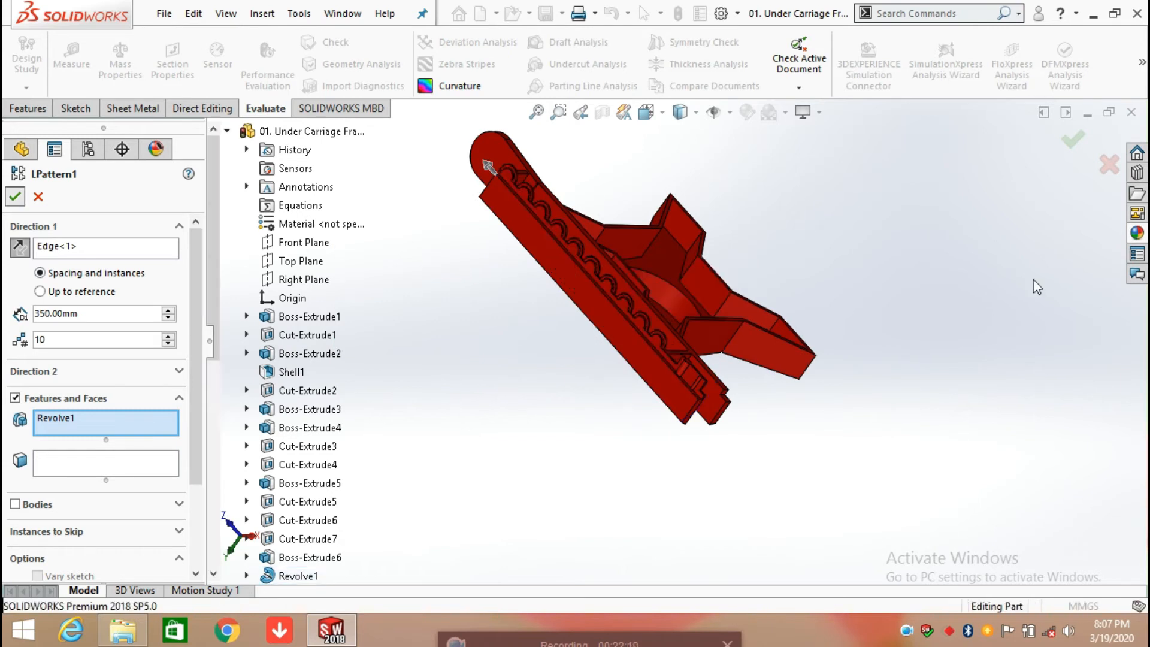
key("Return")
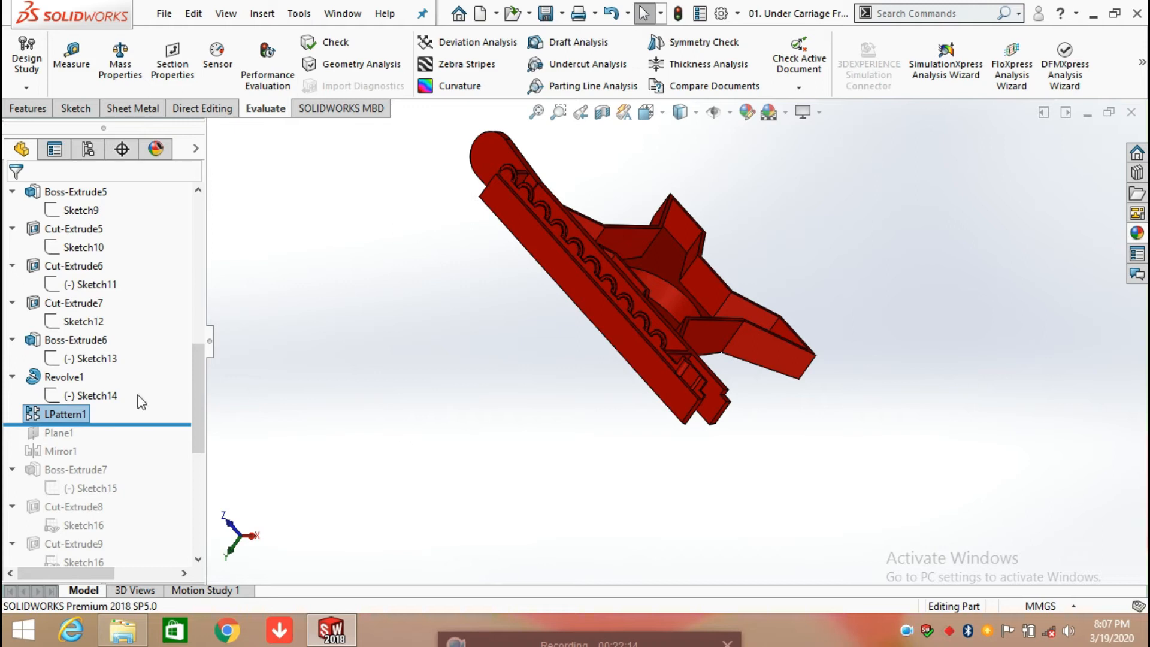
Step: Roll the history forward to include Plane1 and examine the plane's position between the two side walls from several angles
left_click_drag(124, 425, 123, 441)
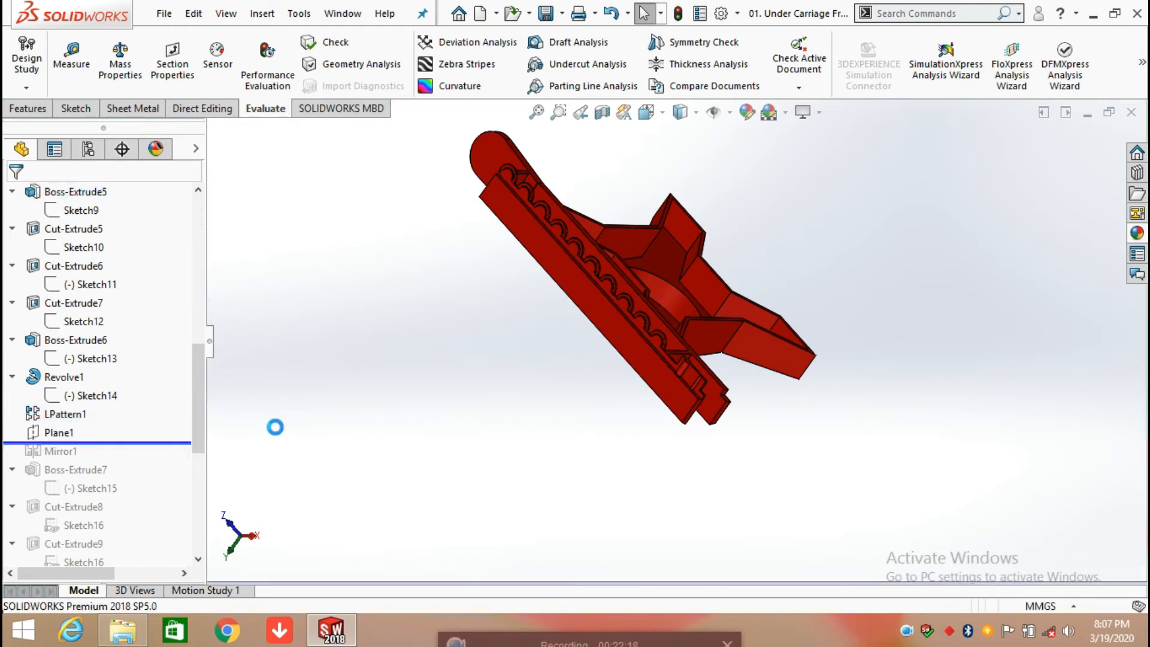
left_click(59, 433)
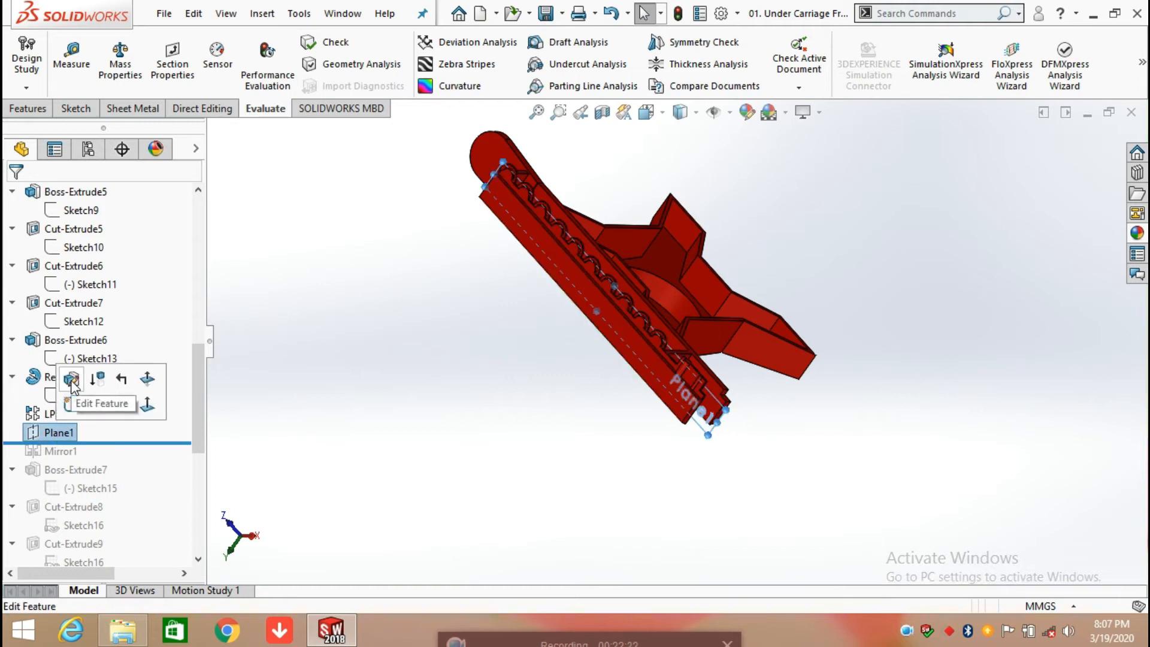
middle_click_drag(514, 329, 462, 344)
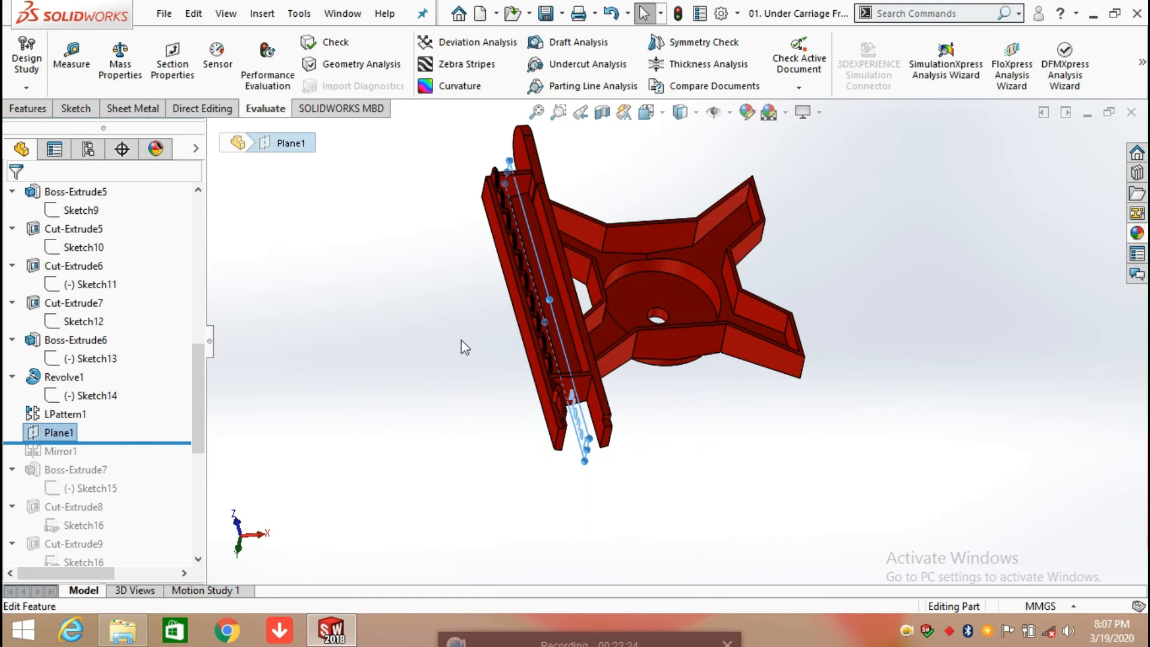
scroll(527, 297, "down", 3)
middle_click_drag(591, 290, 552, 196)
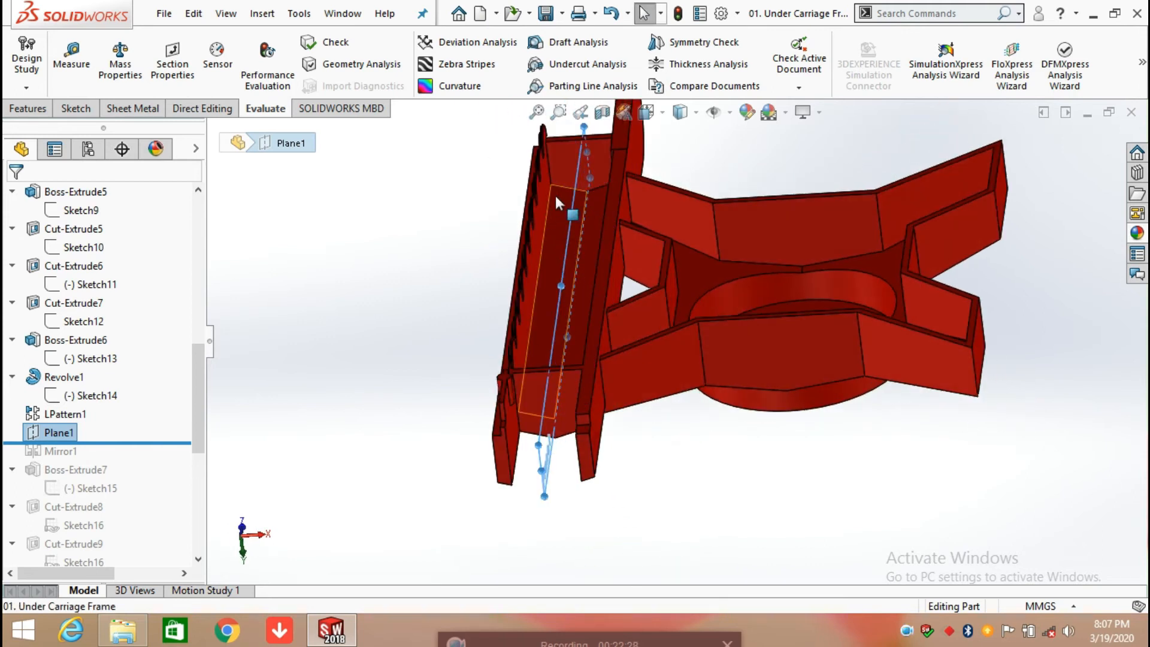
middle_click_drag(548, 209, 558, 218)
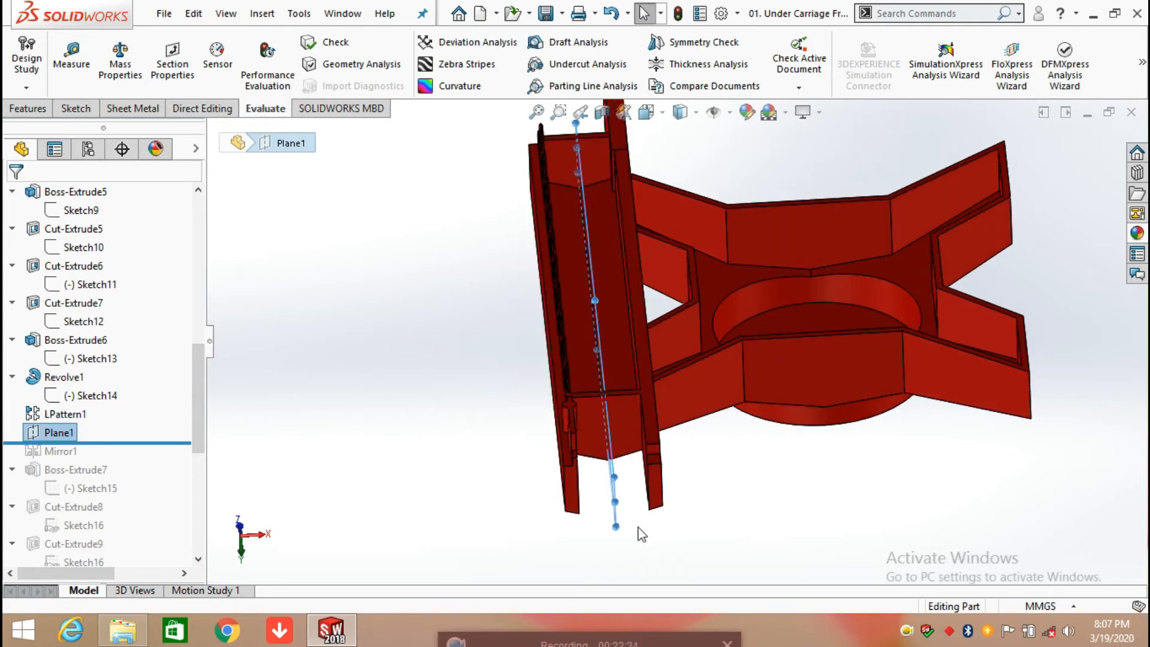
middle_click_drag(639, 528, 646, 483)
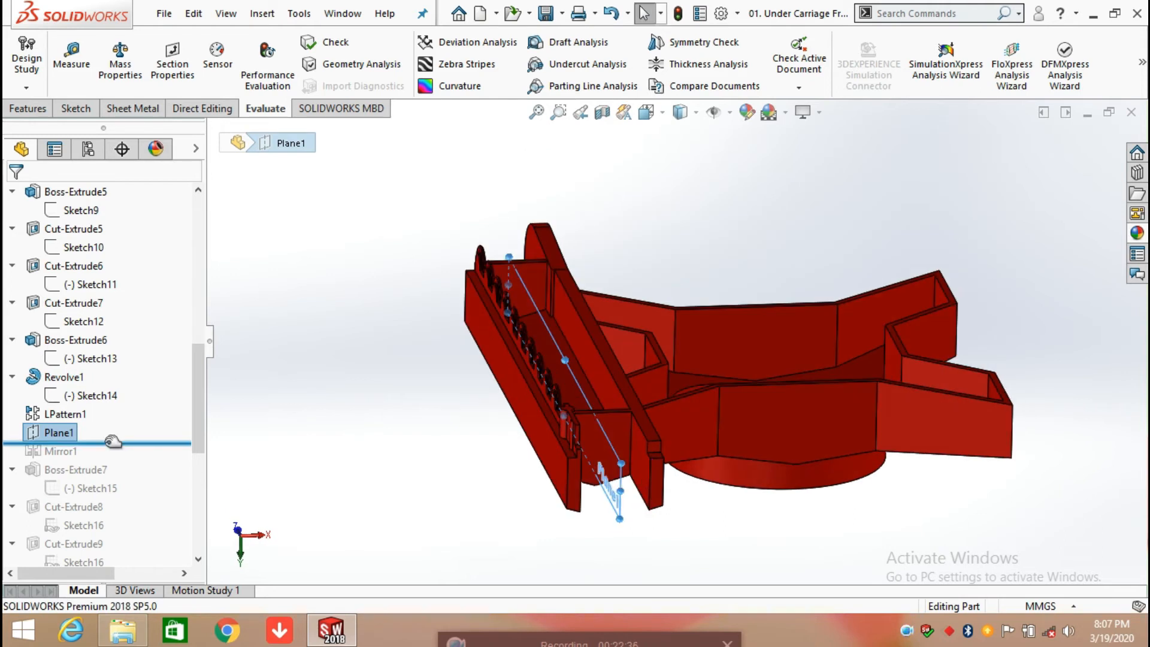
Step: Roll the history forward to include Mirror1 and review its mirror plane and mirrored features, accepting the existing settings
left_click_drag(112, 443, 111, 459)
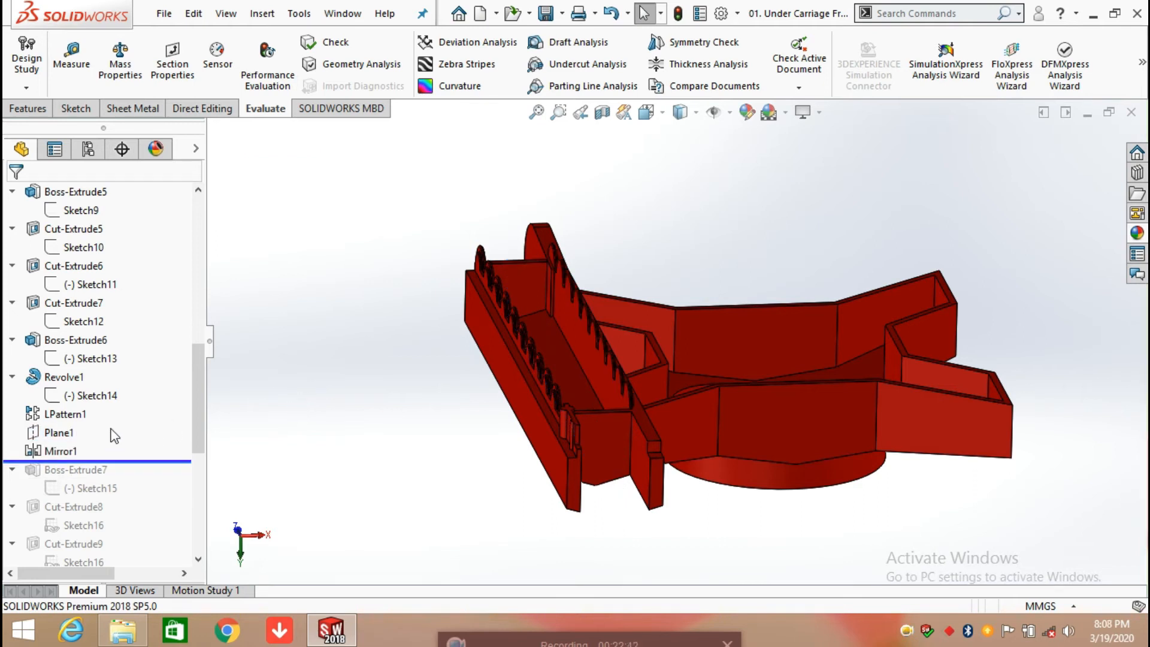
left_click(50, 451)
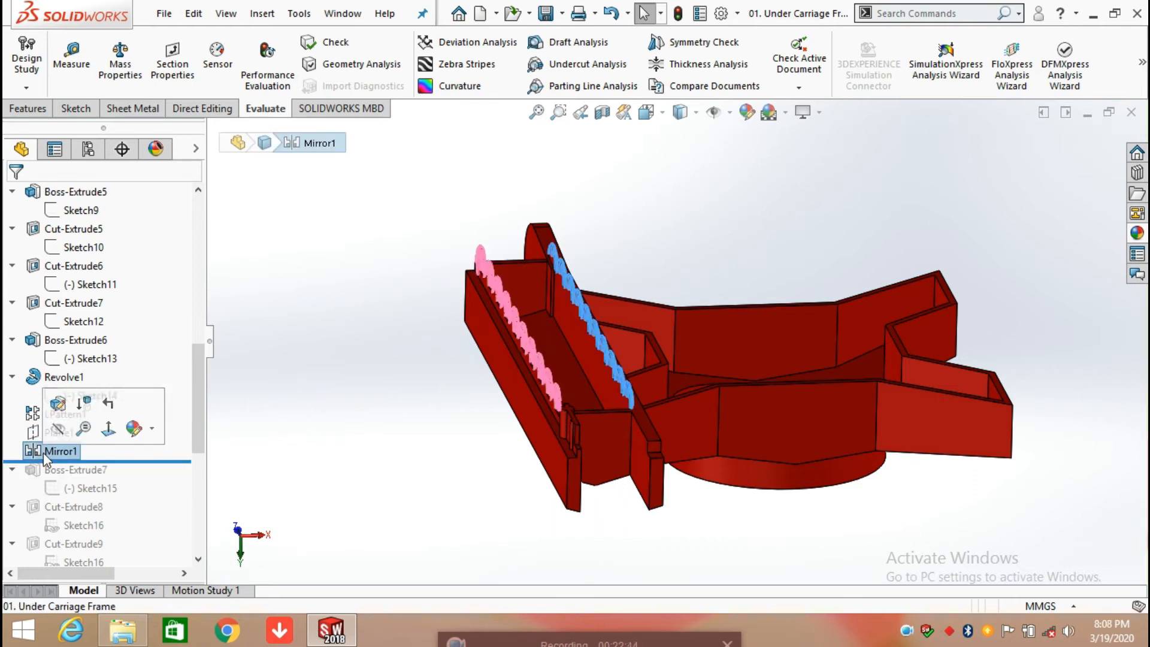
left_click(58, 405)
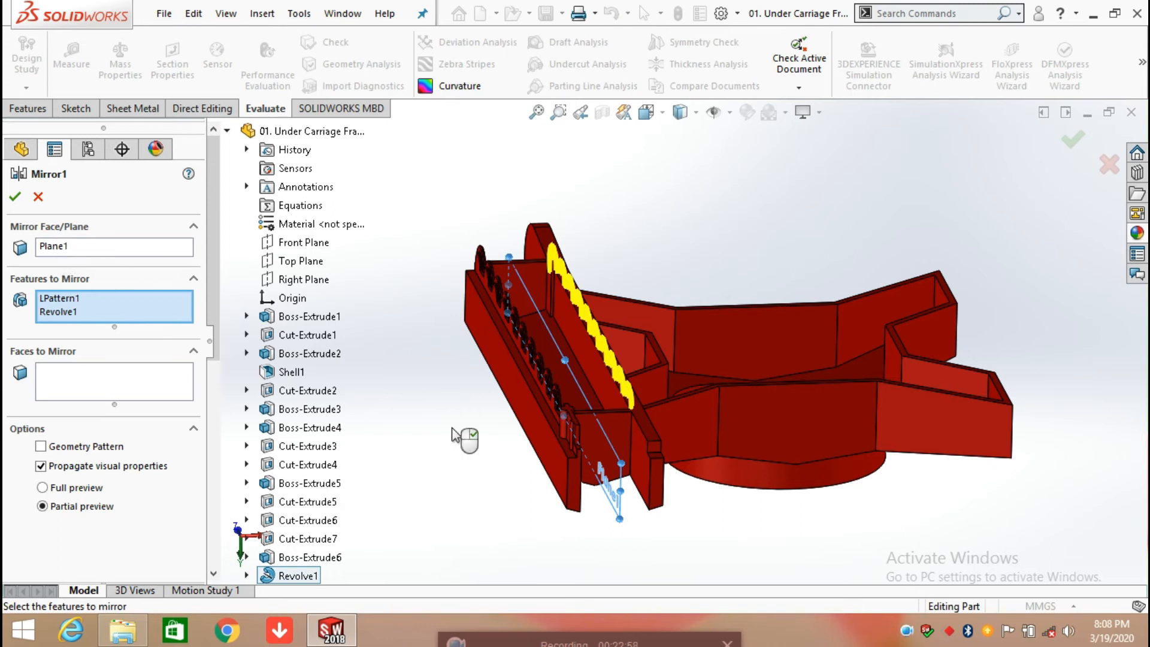
left_click(13, 198)
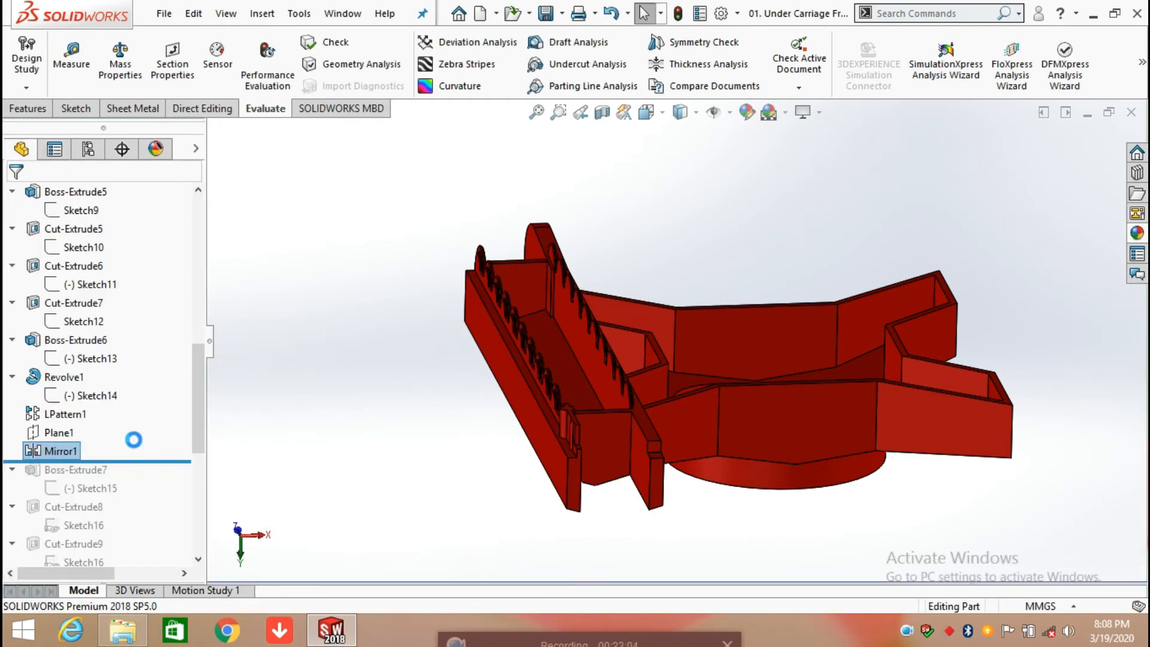
Step: Roll the history forward to include Boss-Extrude7 and examine the notched block it adds to the frame's outer side wall
scroll(150, 456, "down", 2)
left_click_drag(155, 352, 141, 387)
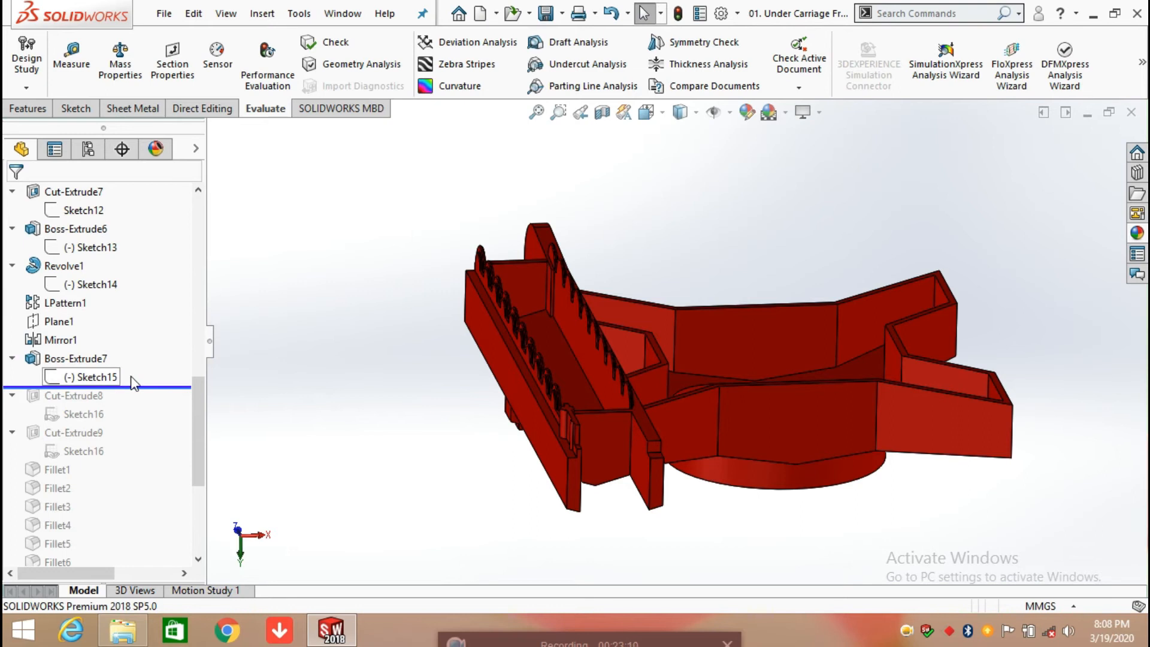
middle_click_drag(431, 456, 525, 130)
scroll(623, 266, "down", 3)
mouse_move(623, 266)
middle_mouse_down()
mouse_move(622, 251)
mouse_move(593, 264)
middle_mouse_up()
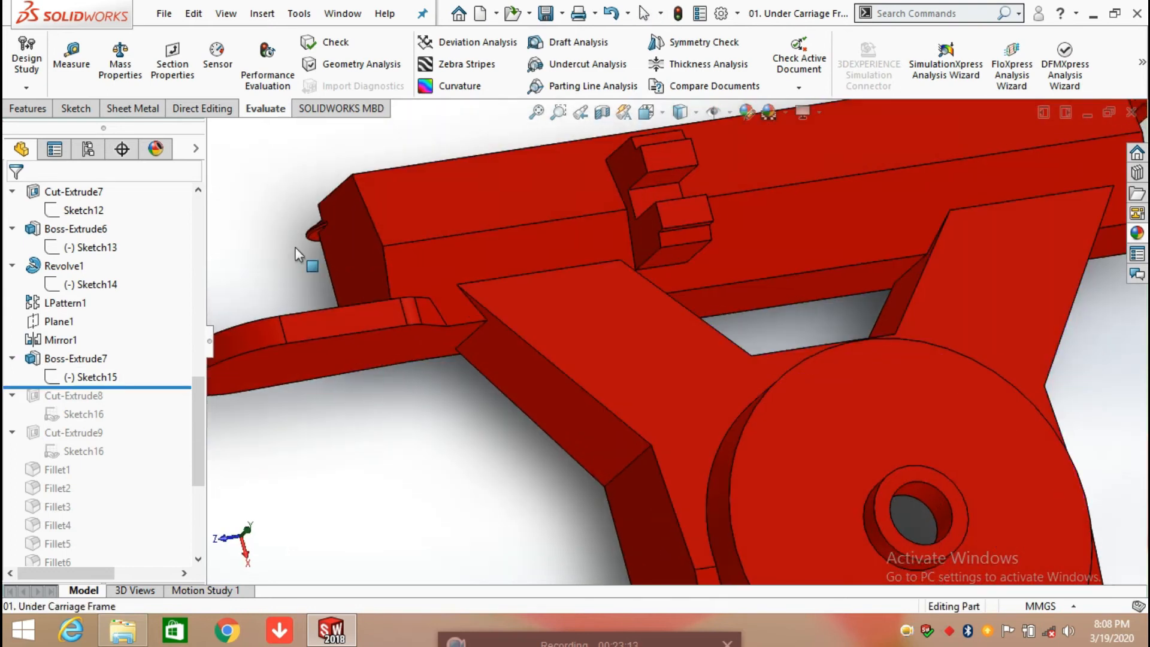
Step: Open Sketch15 of Boss-Extrude7 for editing and view its notched profile straight on
left_click(89, 377)
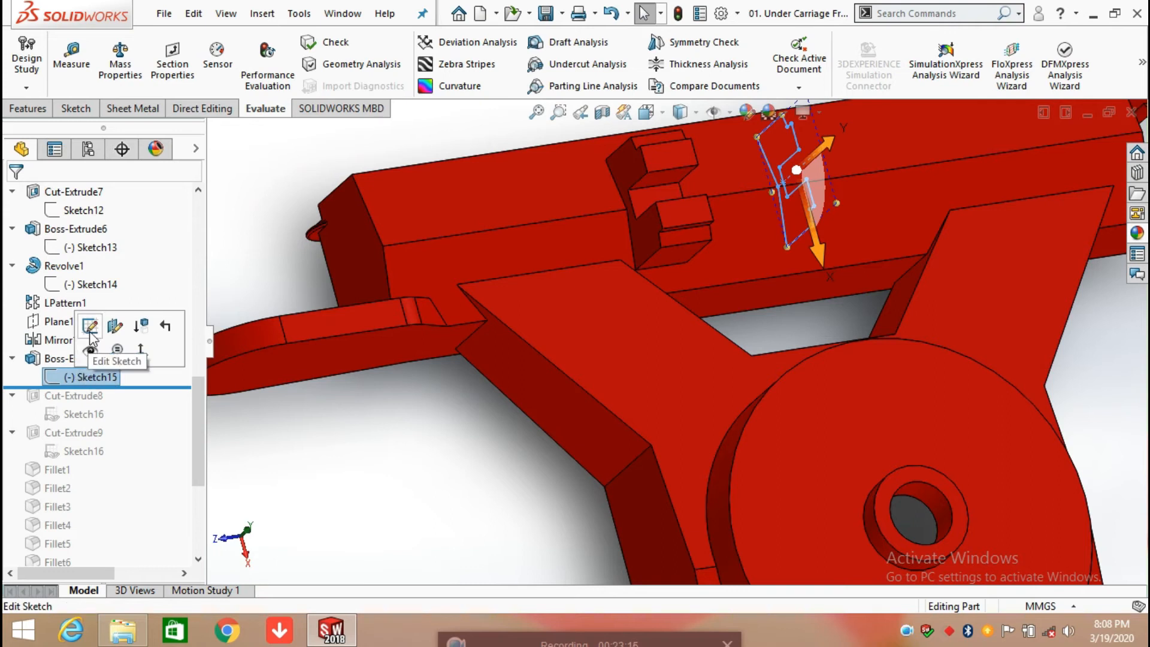
left_click(90, 328)
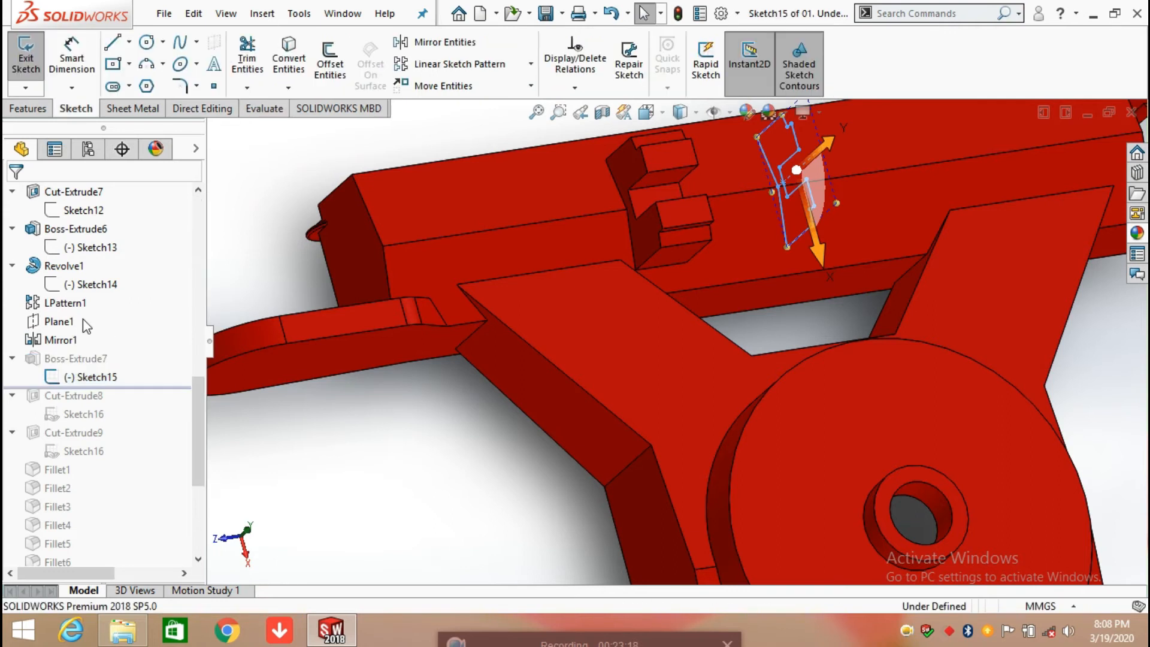
scroll(891, 272, "up", 3)
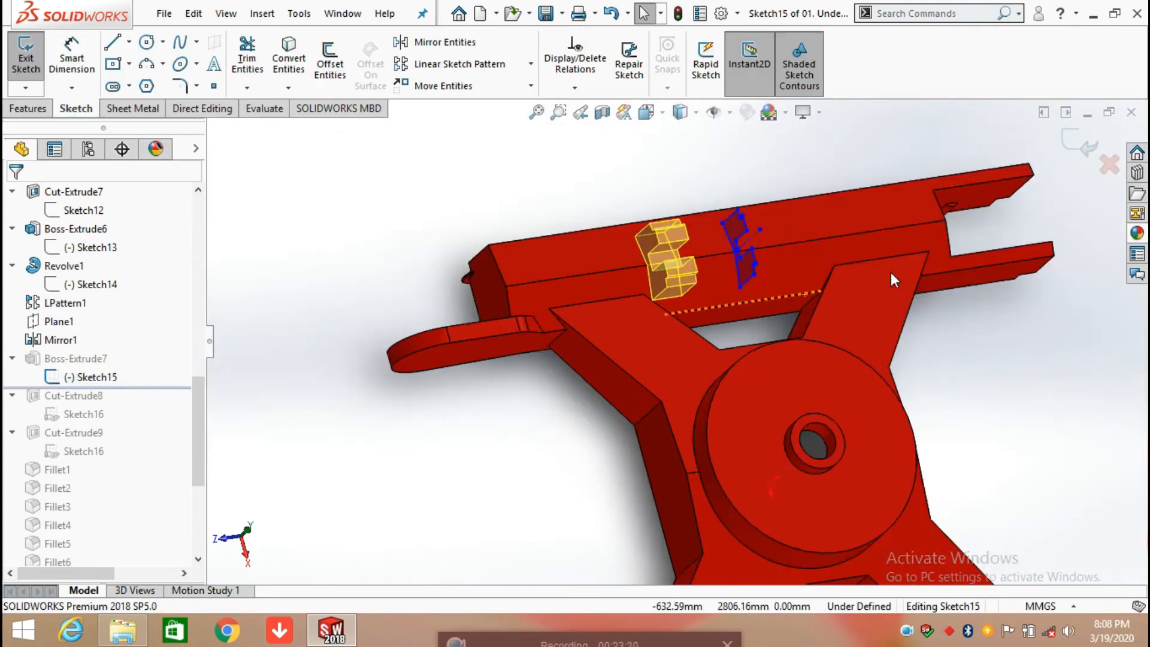
scroll(890, 272, "up", 5)
key("space")
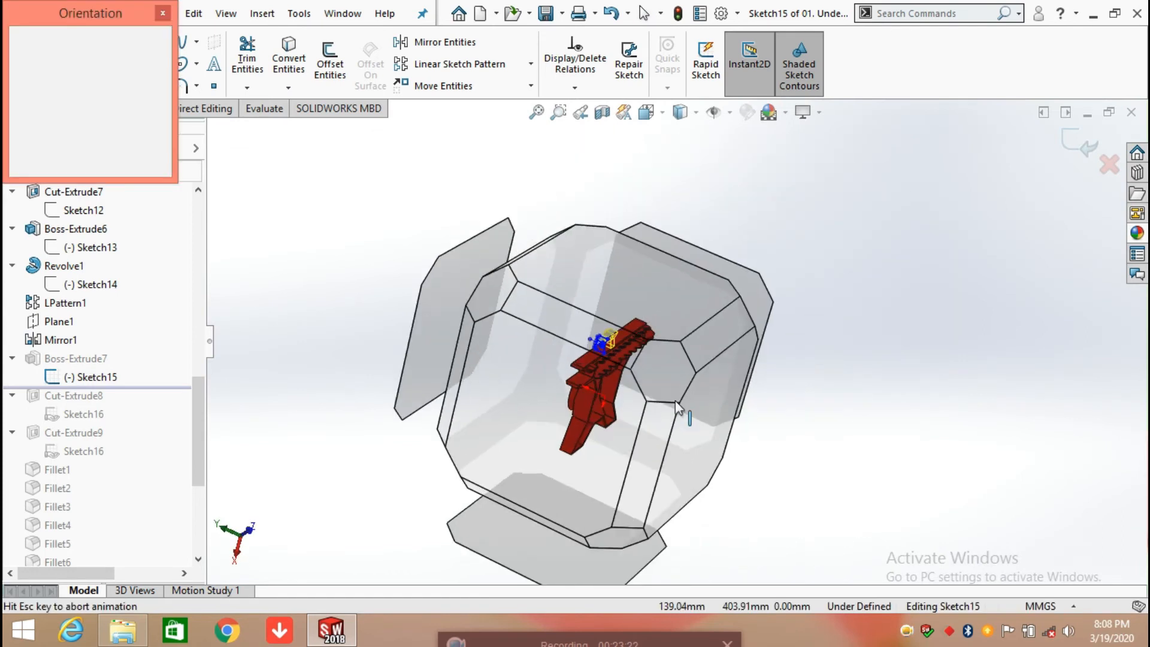
left_click(516, 446)
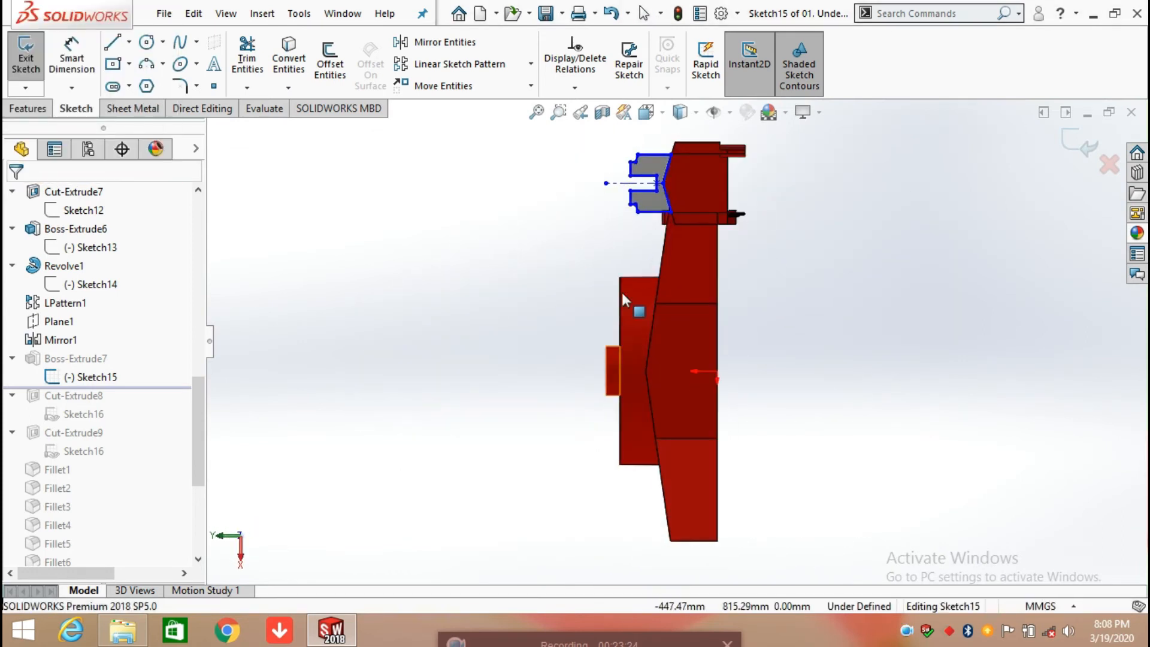
scroll(686, 180, "down", 1)
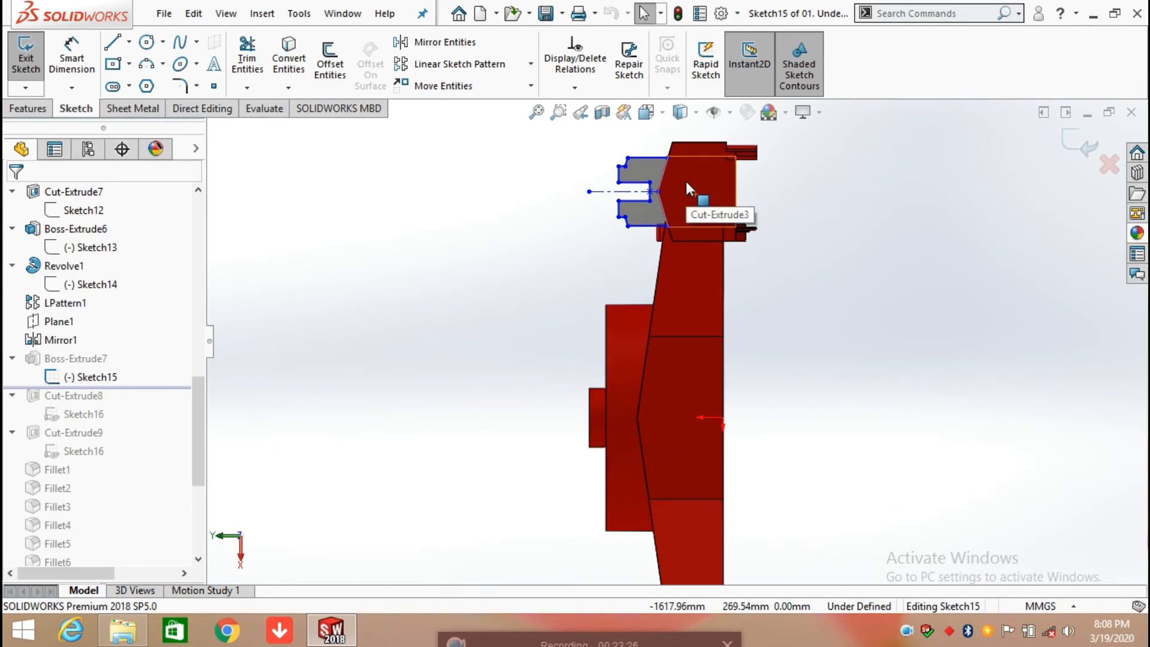
scroll(685, 181, "down", 1)
Step: Dimension the vertical distance between the profile's vertex on the centerline and its upper corner at the frame wall, keeping the existing value
left_click(72, 60)
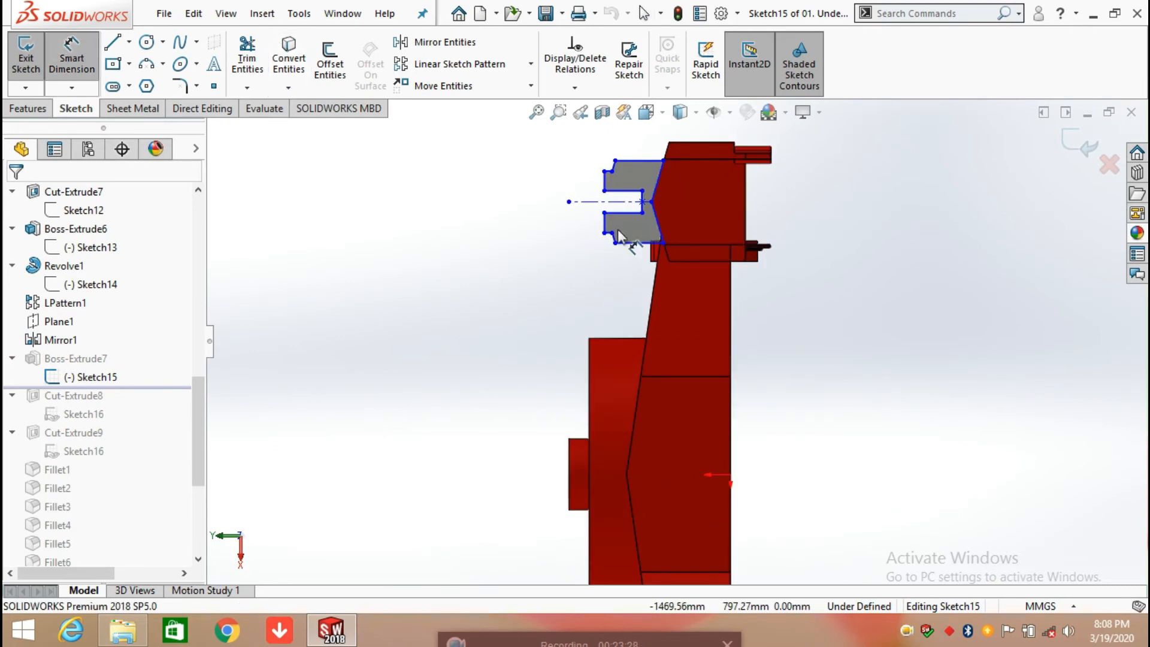
left_click(652, 202)
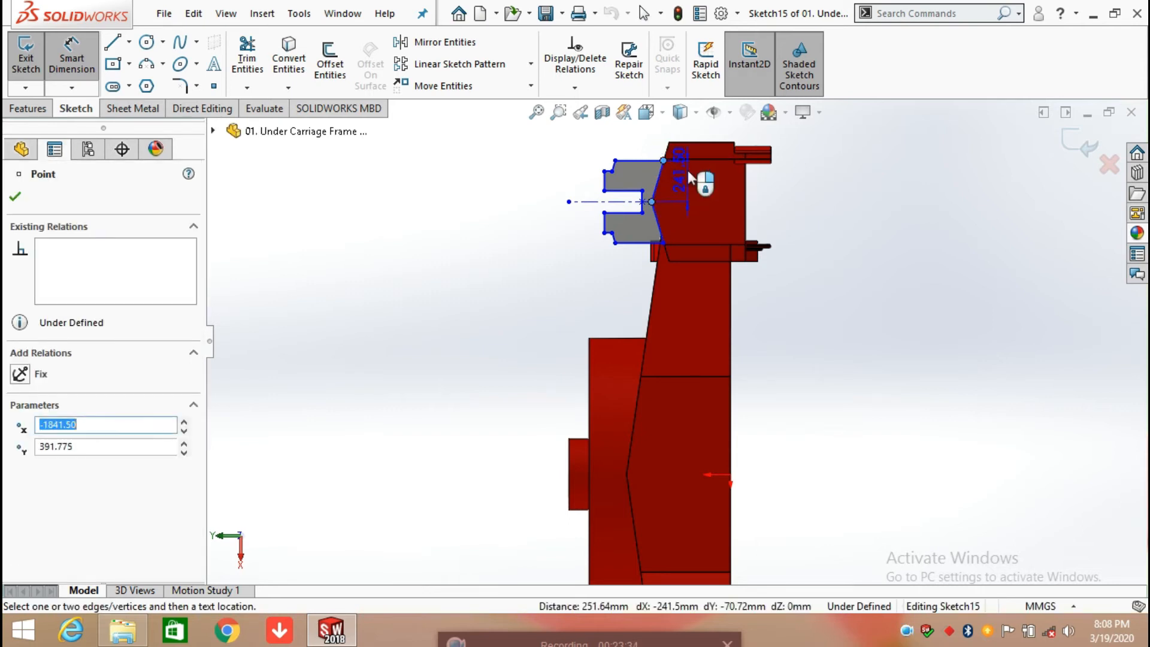
scroll(749, 204, "down", 3)
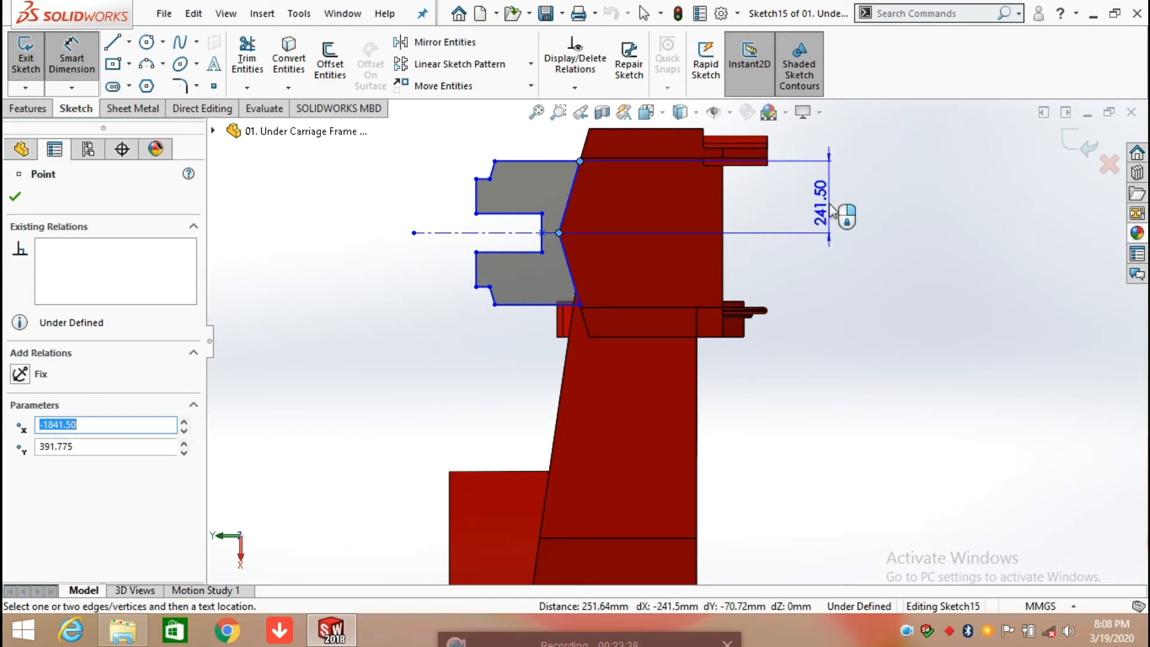
left_click(830, 212)
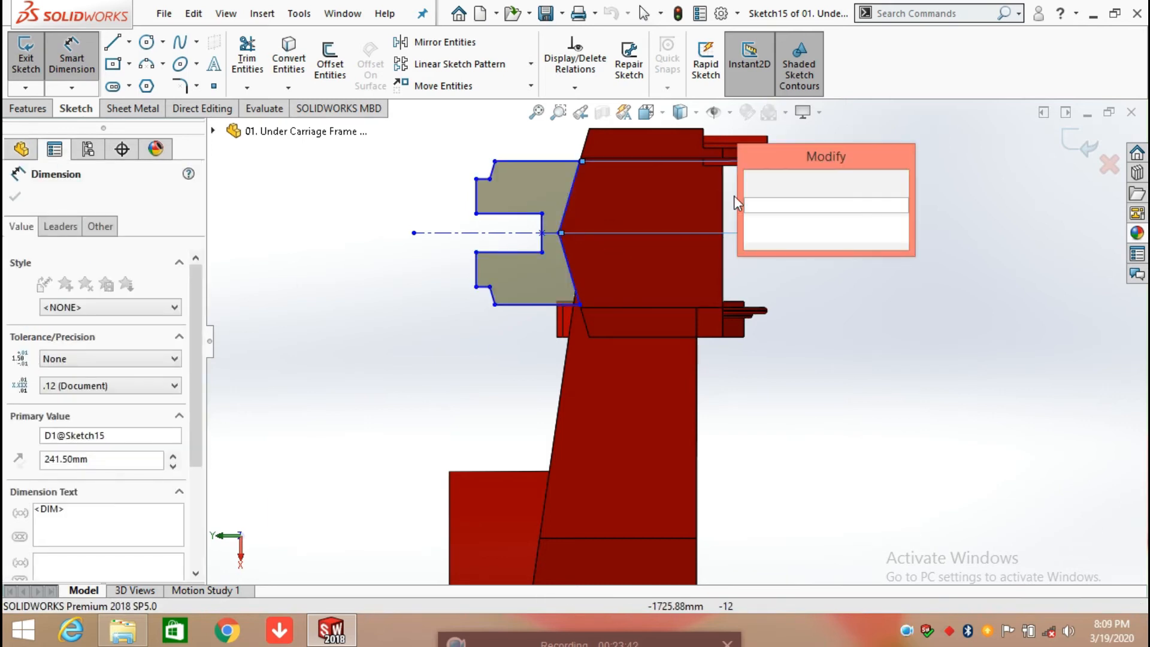
left_click(752, 184)
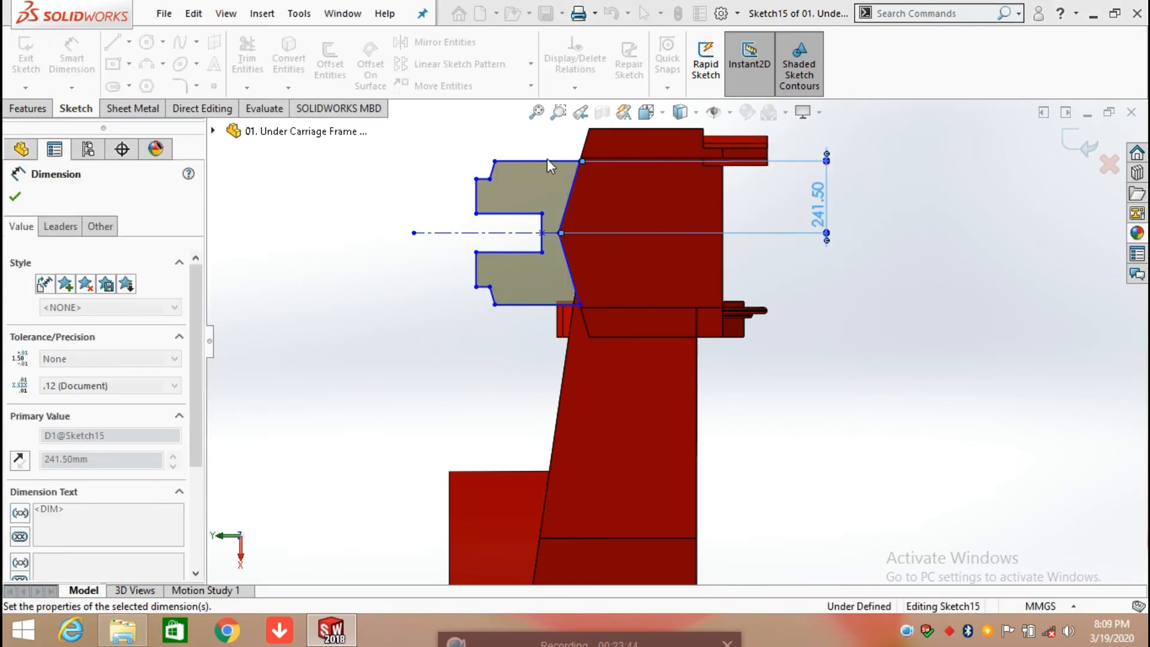
Step: Dimension the length of the profile's top horizontal edge, keeping the existing value
left_click(526, 147)
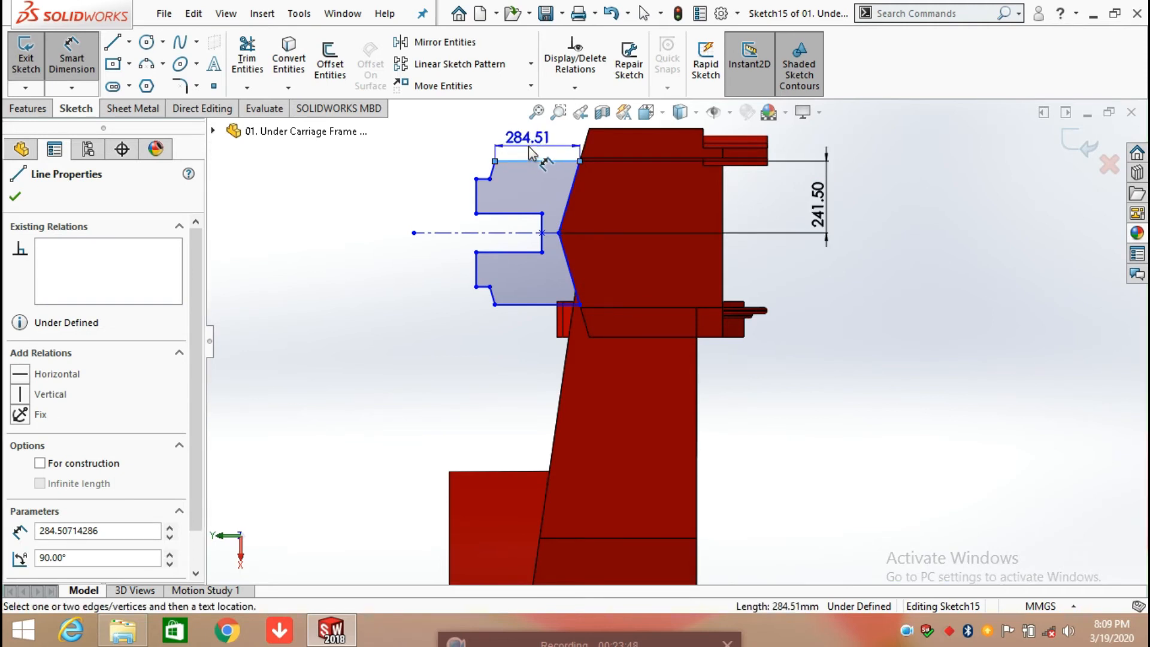
left_click(528, 151)
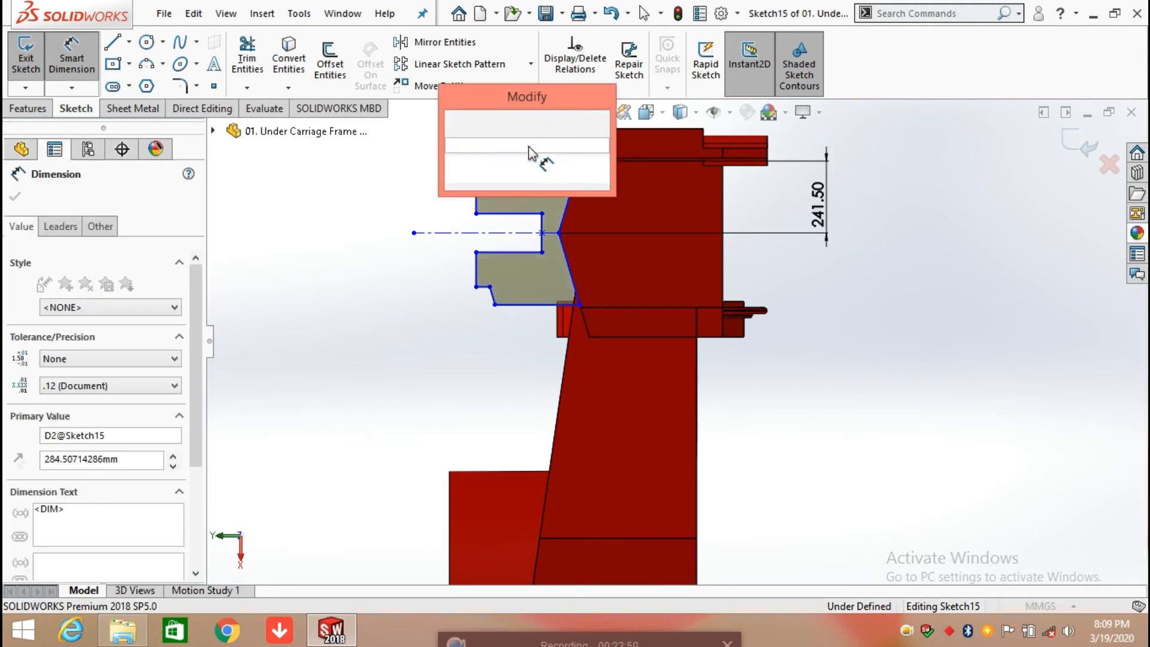
left_click(455, 123)
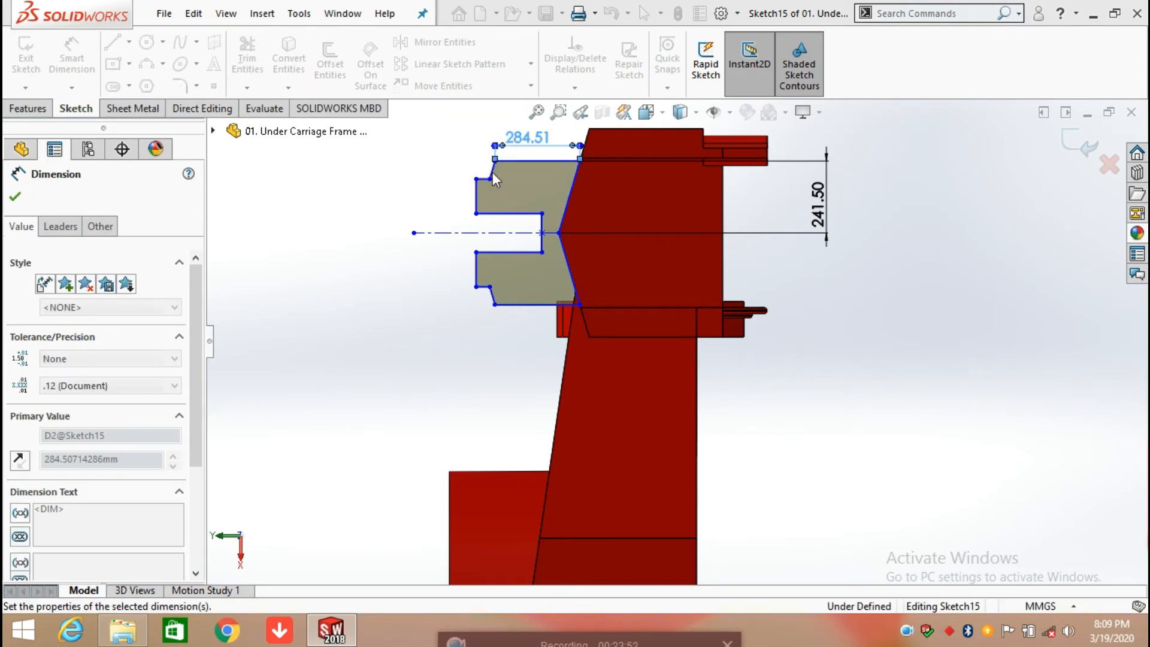
Step: Dimension the vertical height between the two endpoints of the upper slanted edge, keeping the existing value
scroll(494, 171, "down", 3)
scroll(502, 181, "down", 2)
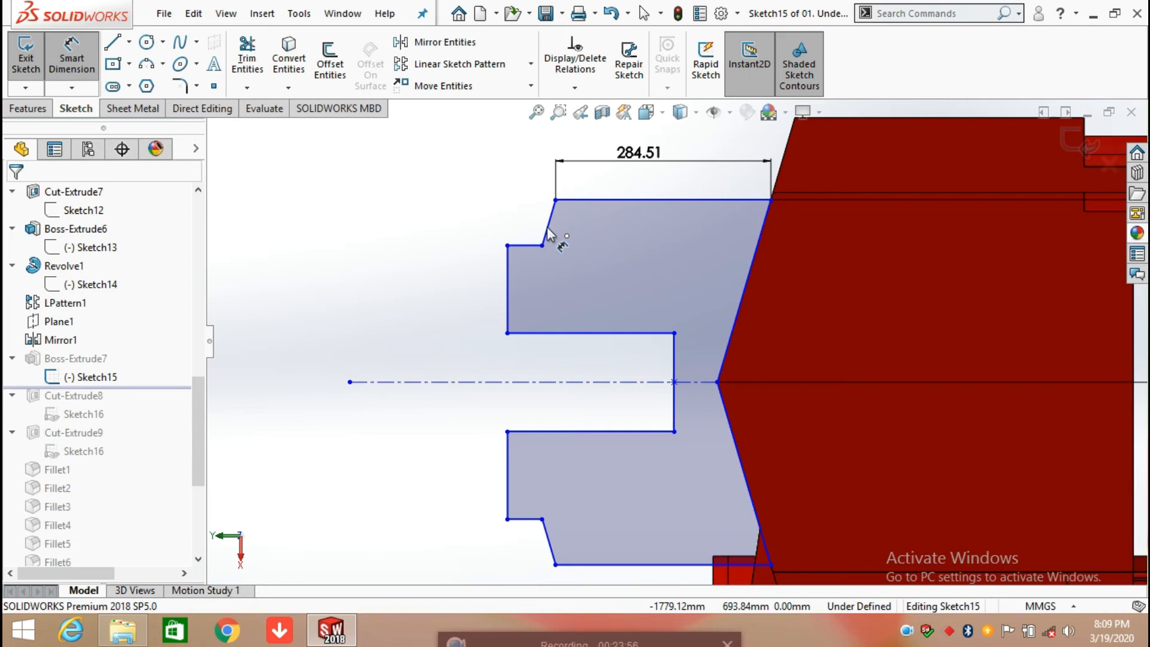
left_click(542, 246)
left_click(556, 200)
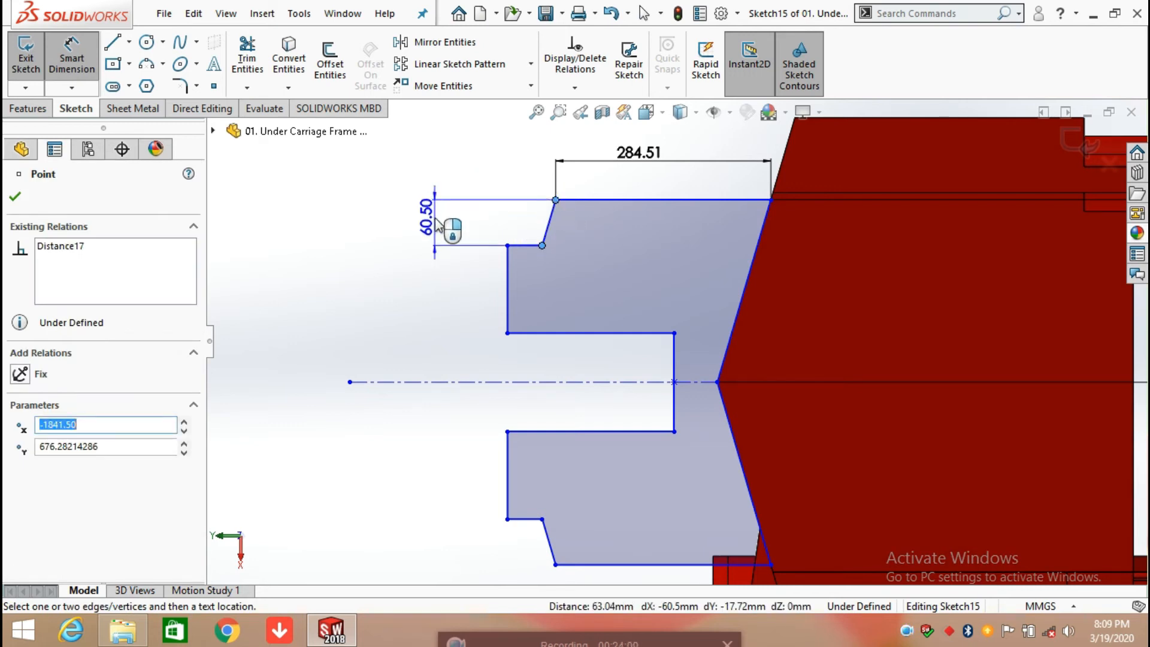
left_click(436, 225)
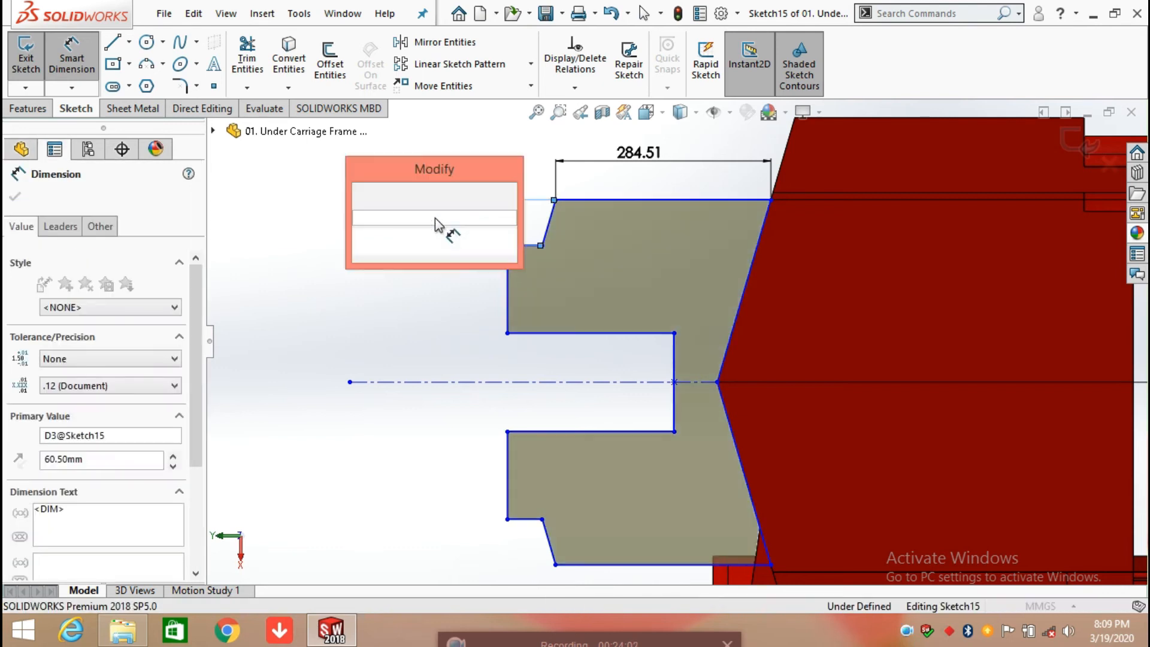
left_click(362, 196)
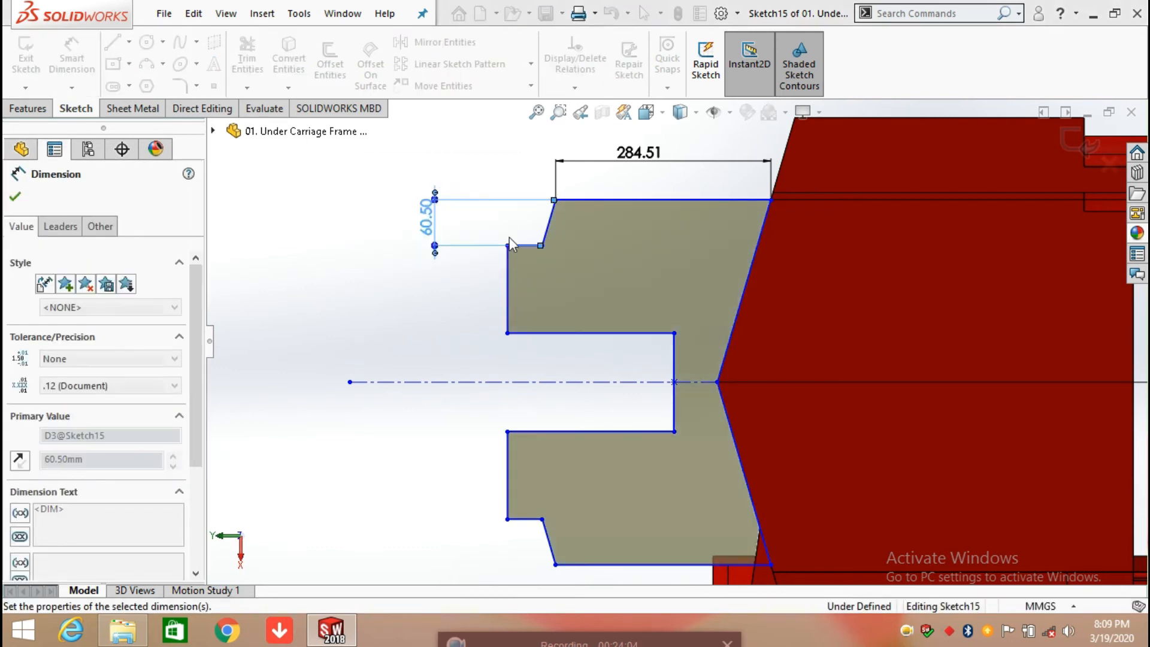
Step: Dimension the outer reflex angle between the upper slanted edge and the top horizontal edge, keeping the existing value
left_click(557, 227)
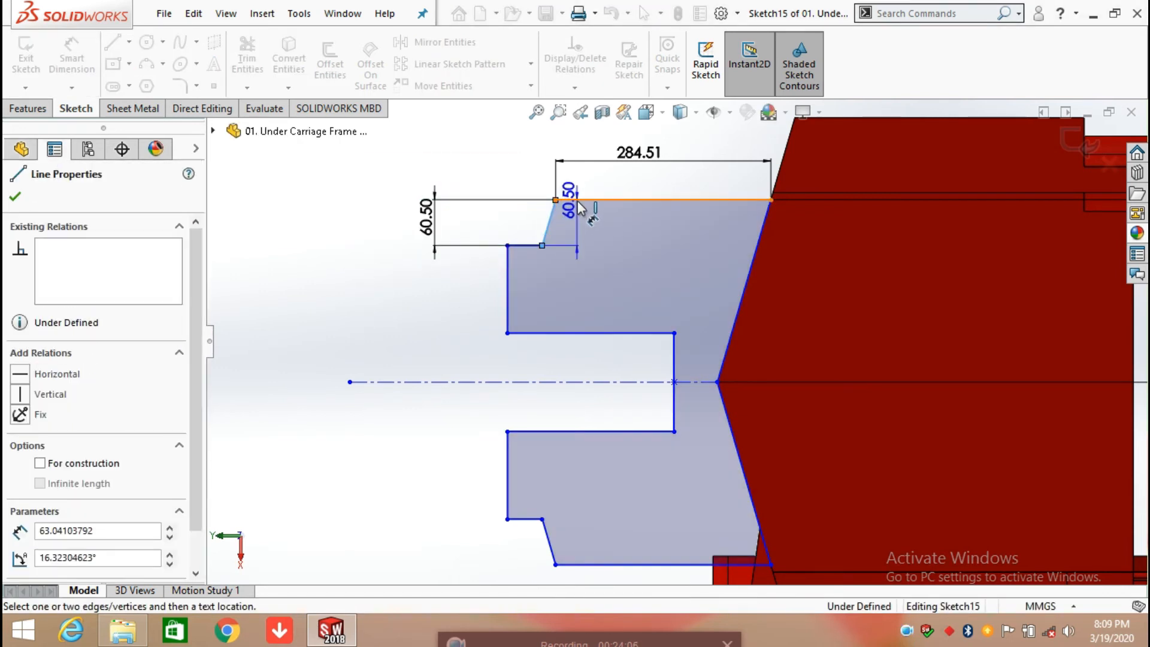
left_click(663, 200)
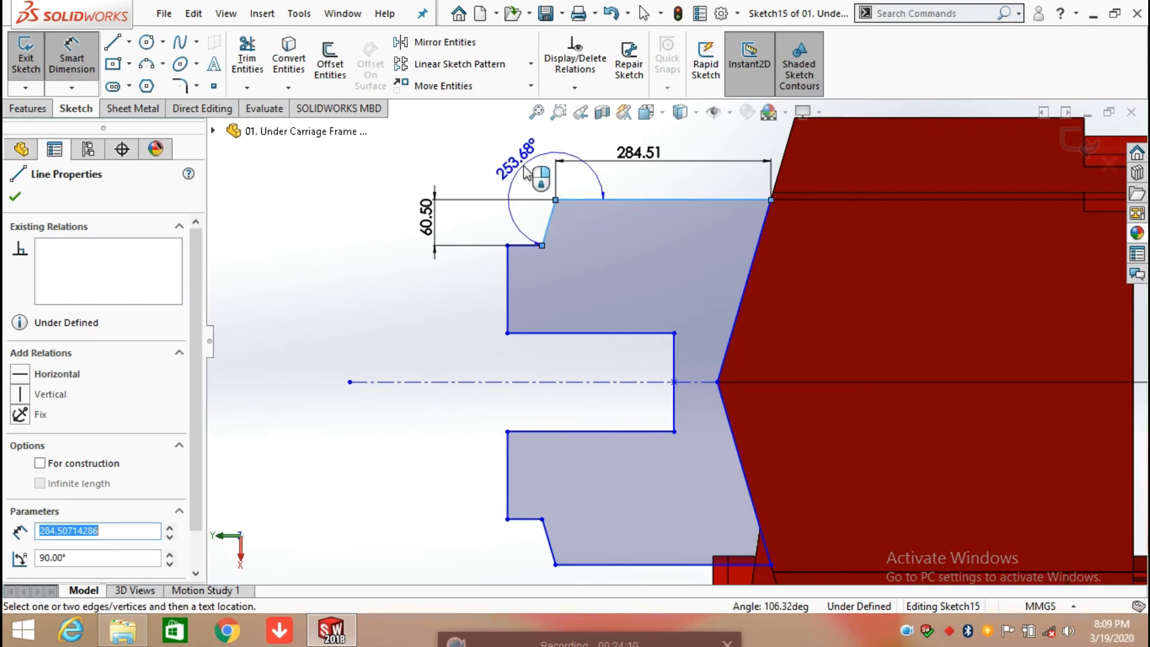
left_click(525, 173)
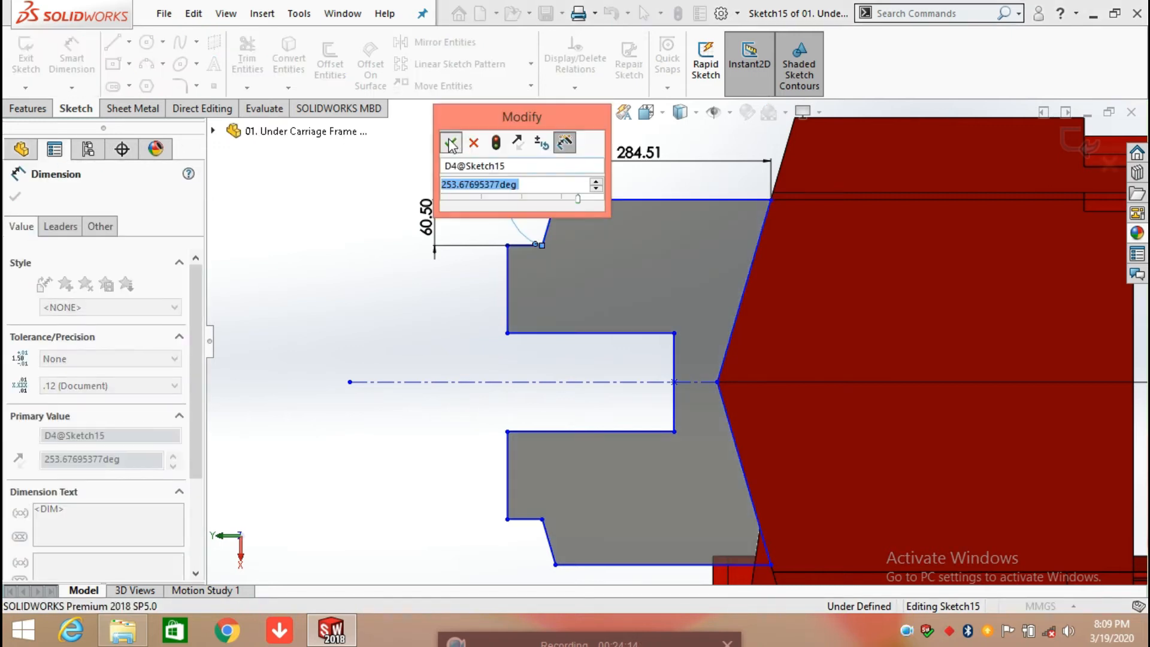
key("Return")
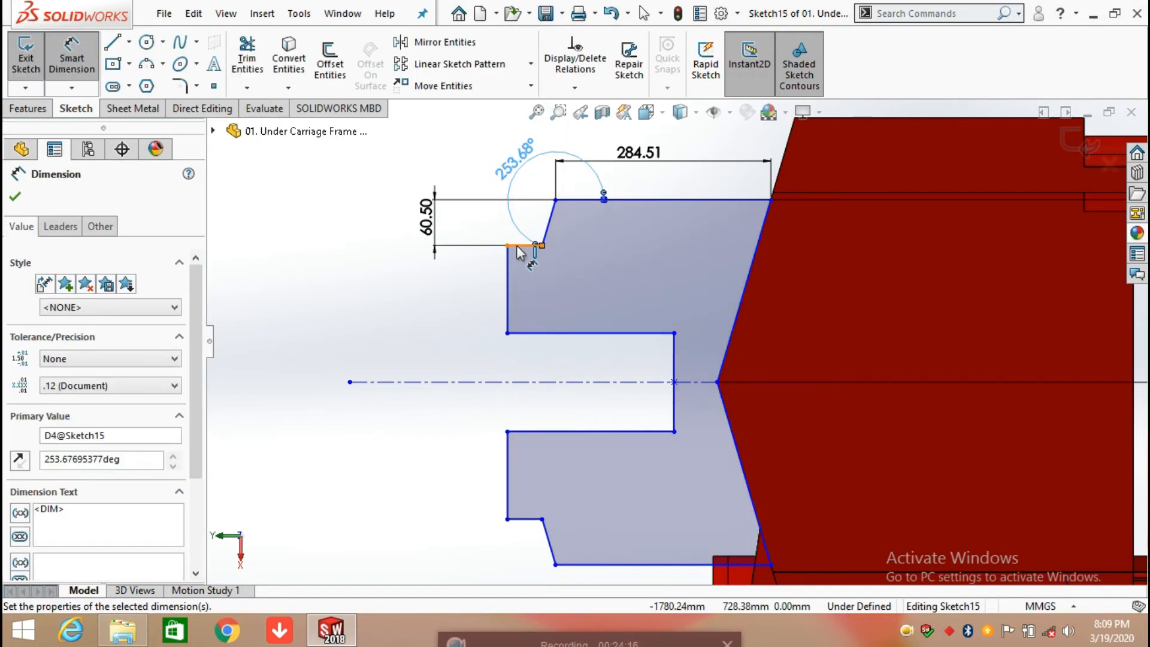
Step: Dimension the short horizontal step edge and the adjoining outer vertical edge of the upper arm, keeping their existing lengths
left_click(525, 245)
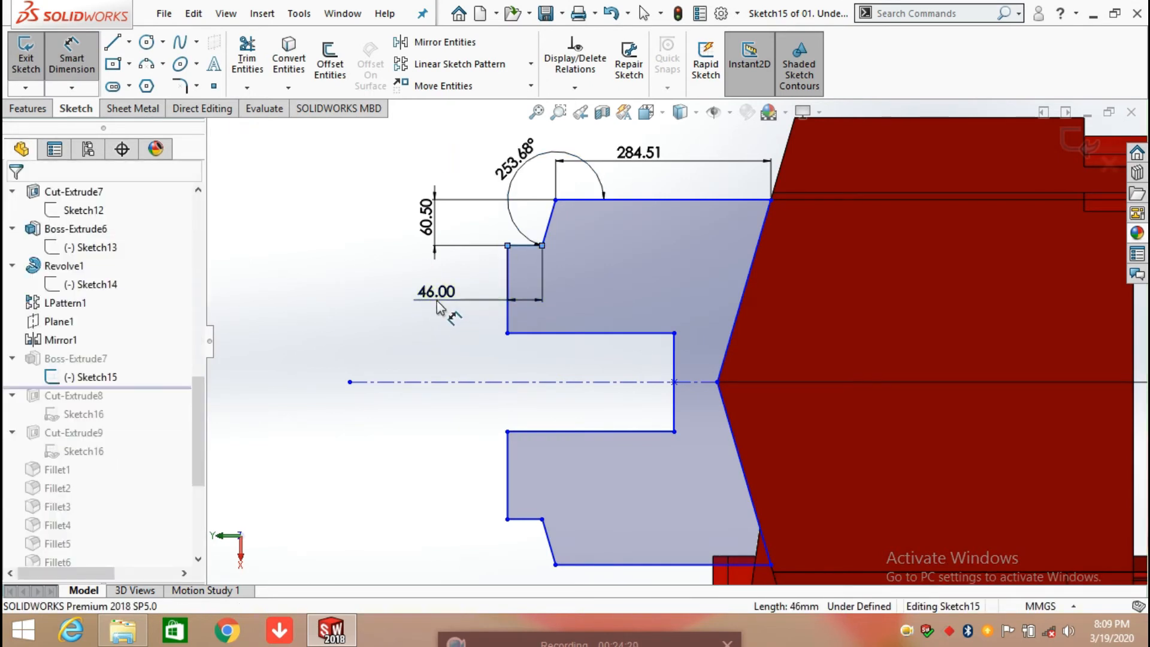
left_click(435, 298)
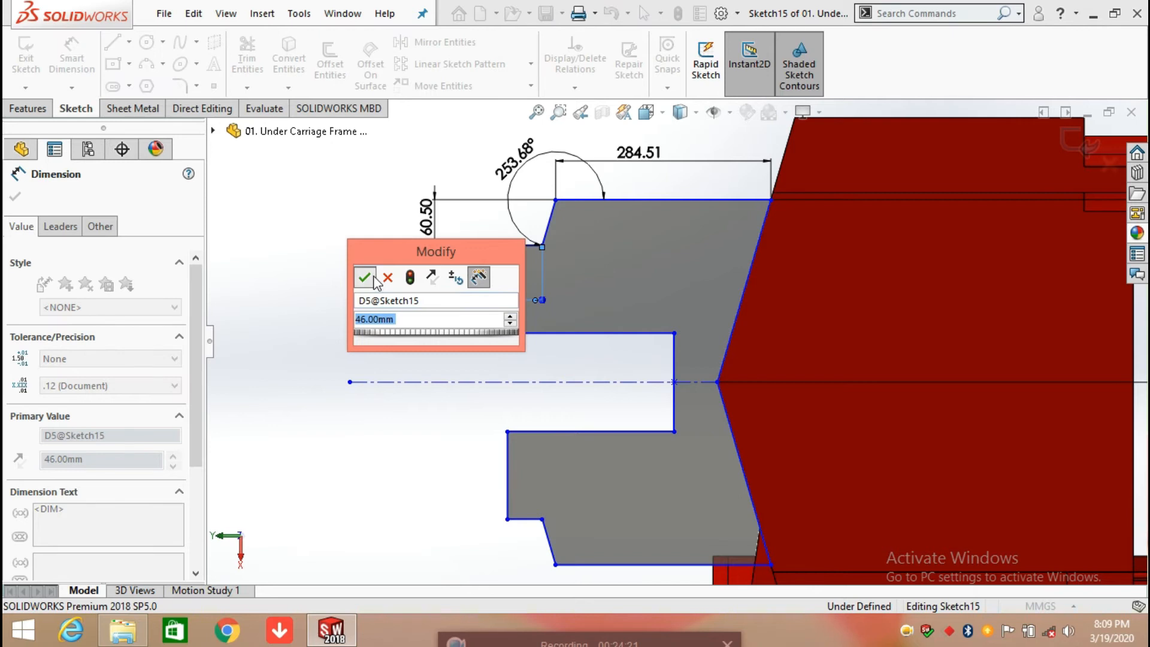
left_click(364, 277)
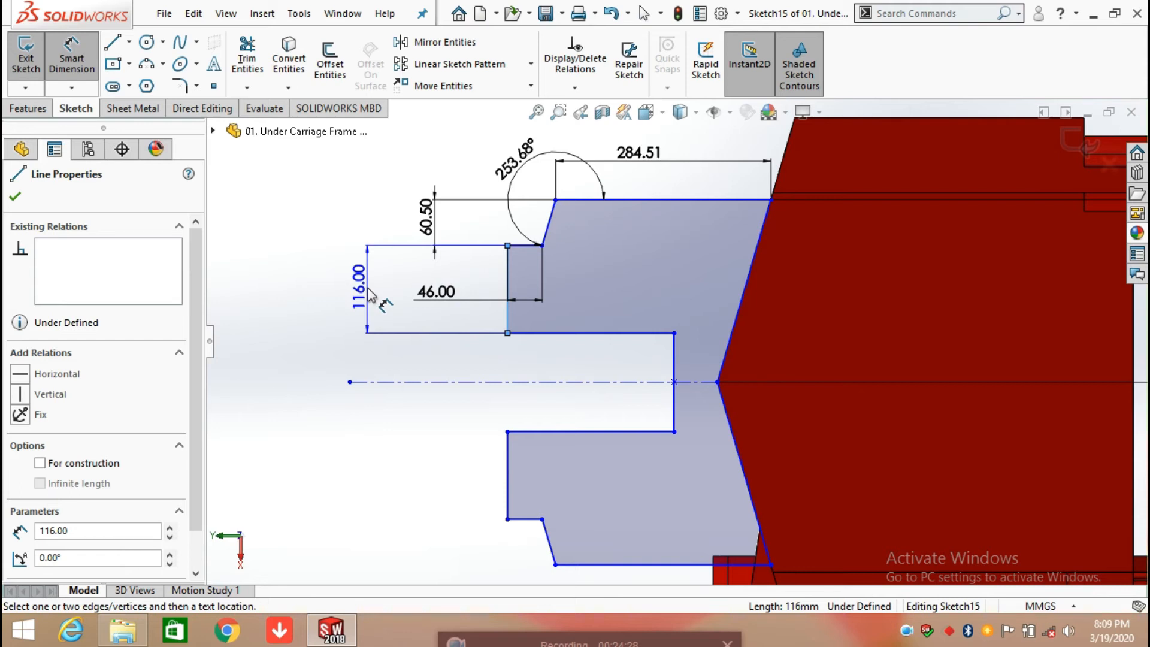
left_click(370, 293)
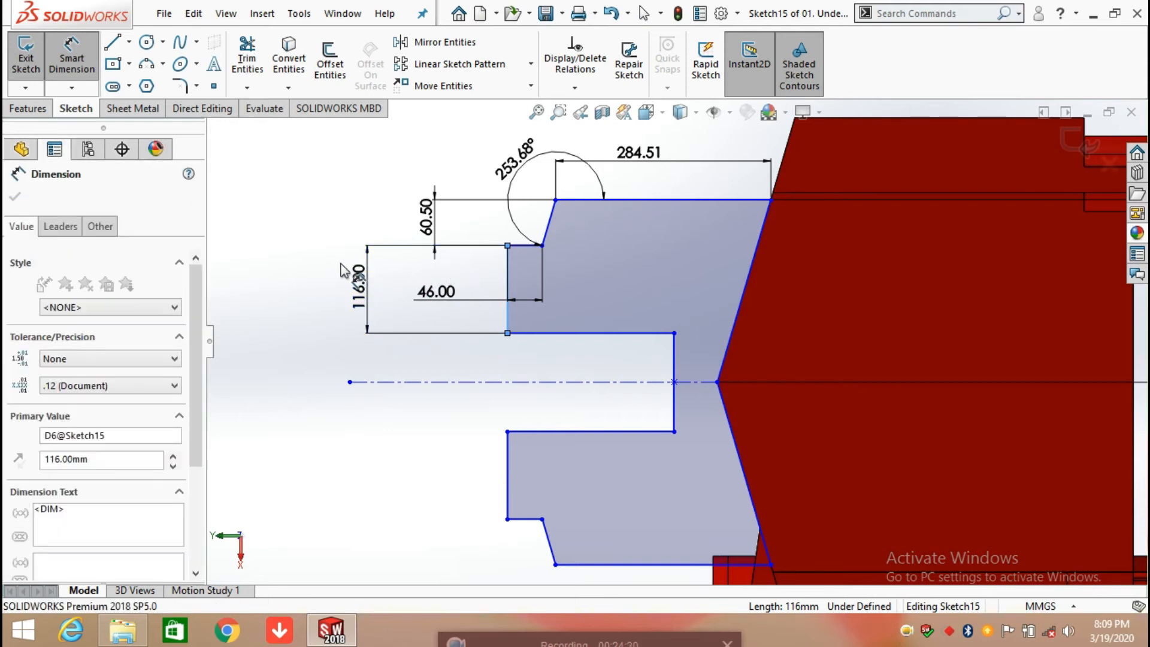
left_click(295, 267)
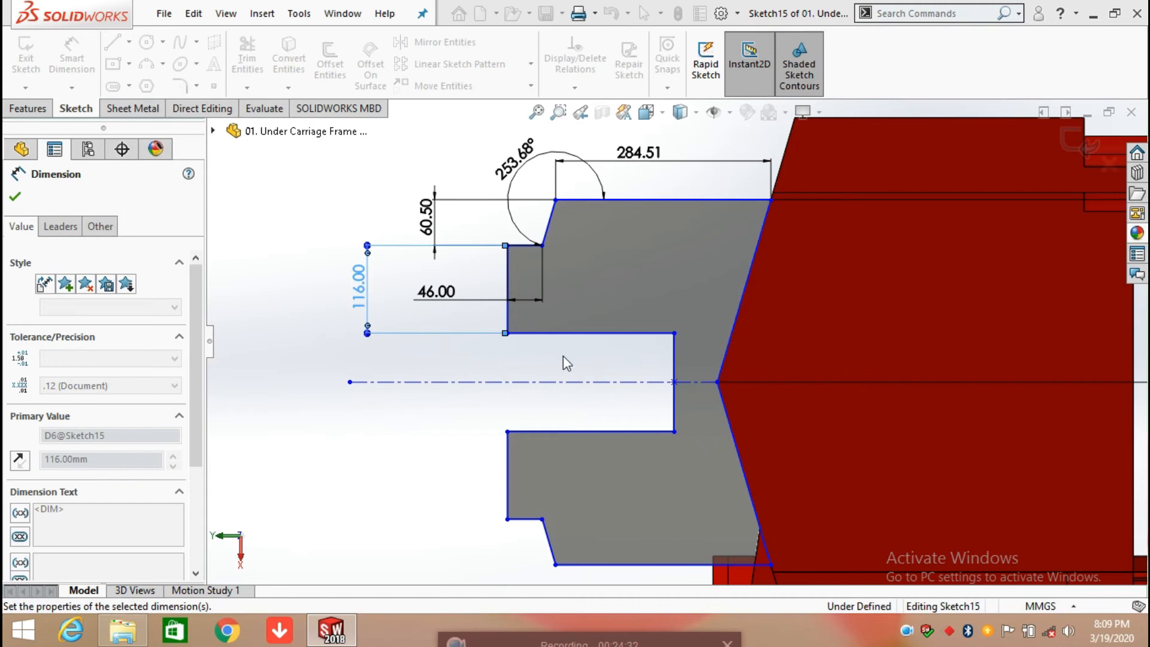
Step: Dimension the central slot's depth and its half-width from the upper inner corner to the centerline, keeping the existing values
left_click(548, 355)
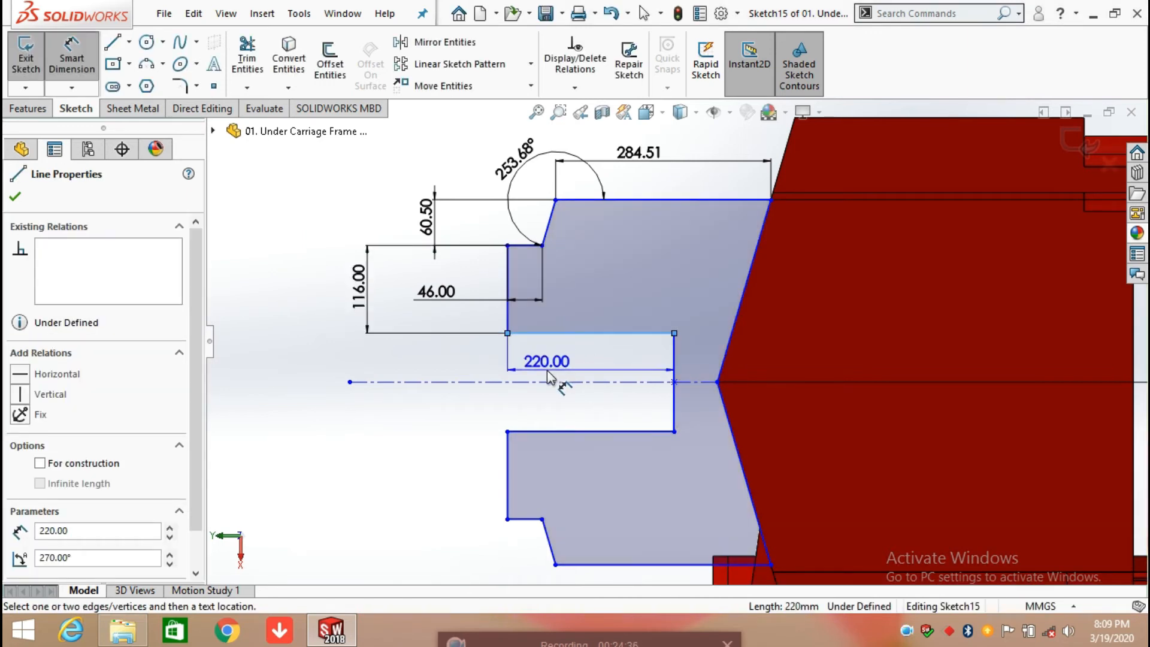
left_click(548, 377)
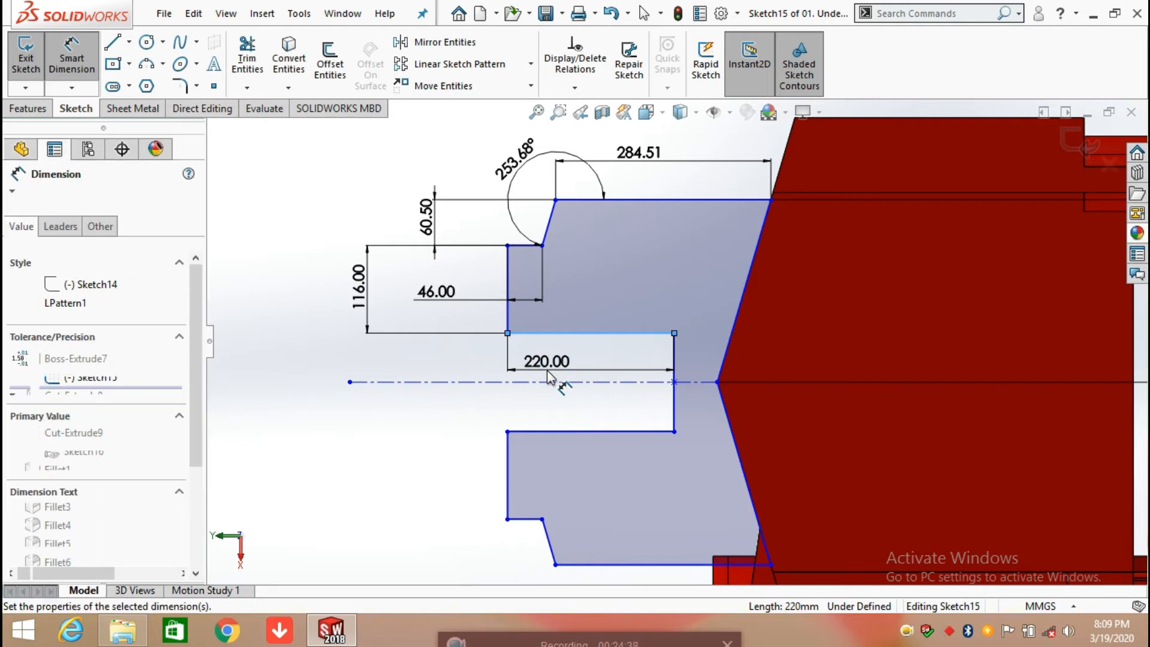
key("Return")
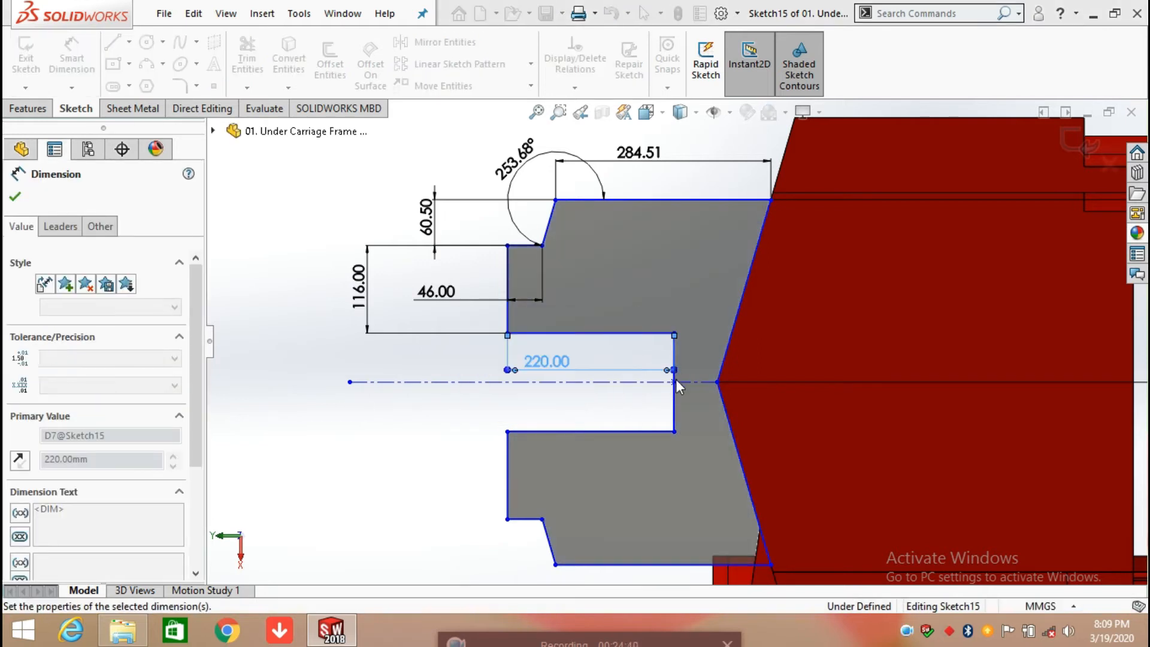
left_click(675, 337)
left_click(679, 342)
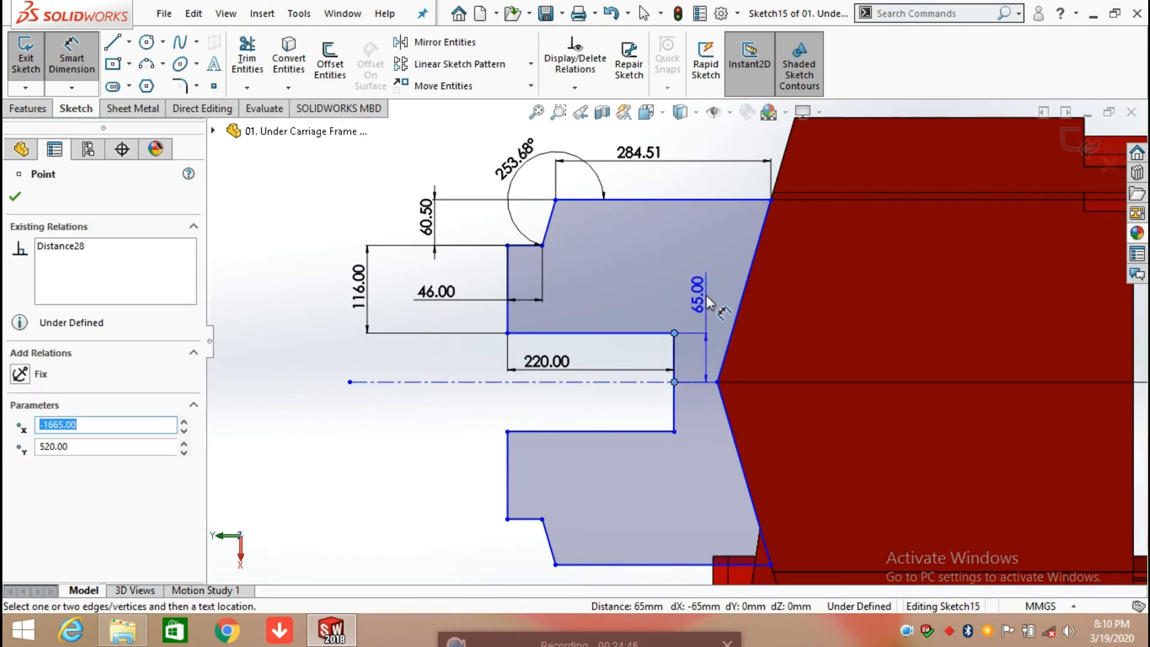
left_click(706, 295)
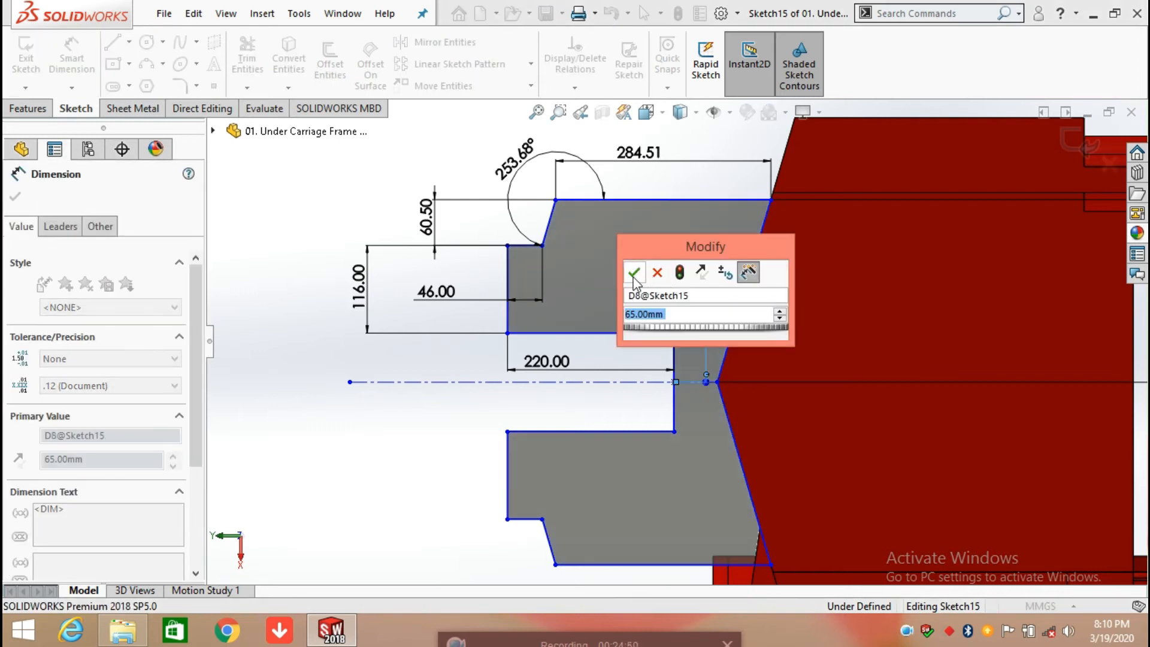
left_click(633, 271)
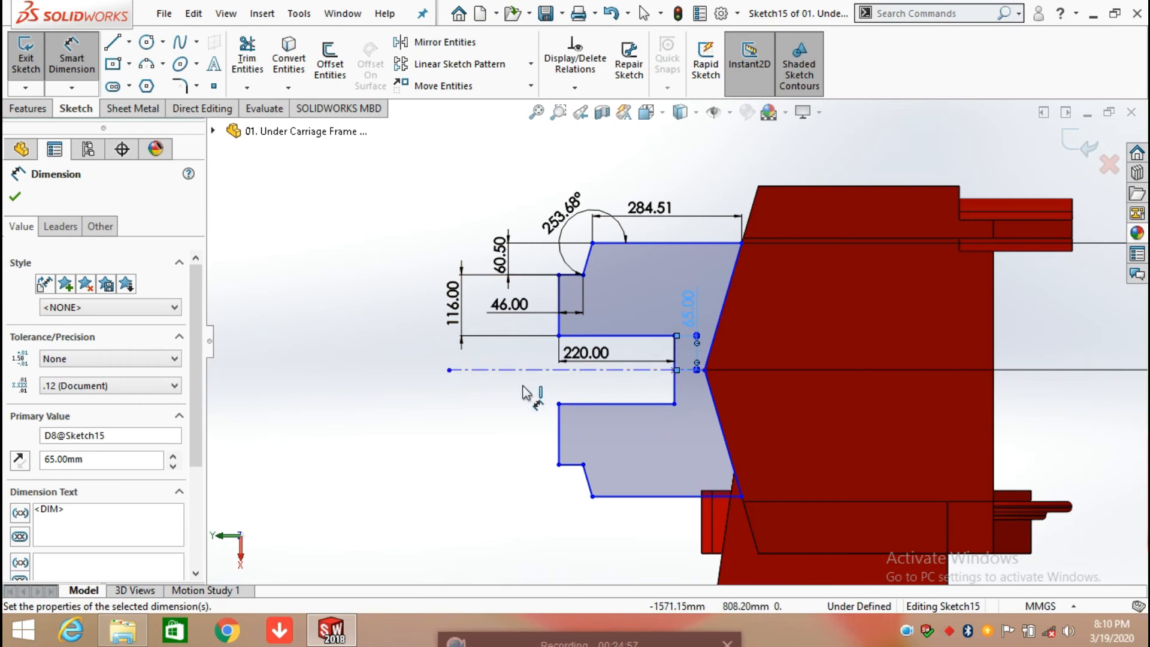
Step: Finish Sketch15 and review the start offset and blind depth of Boss-Extrude7, accepting its definition without changes
left_click(16, 197)
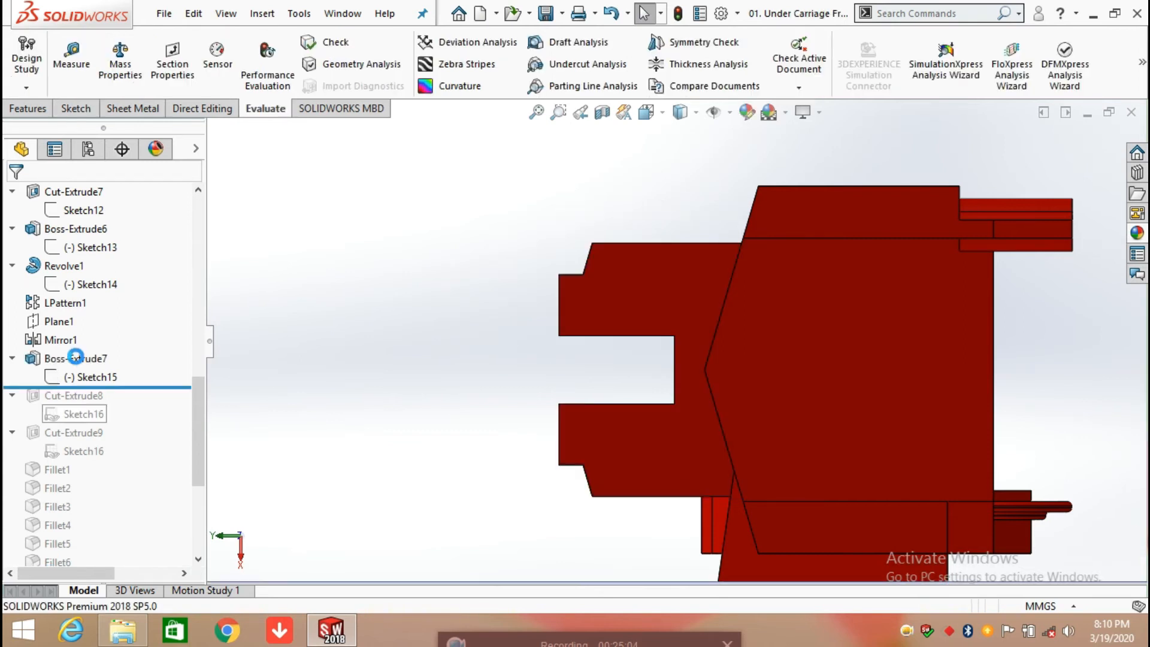
left_click(76, 358)
left_click(118, 307)
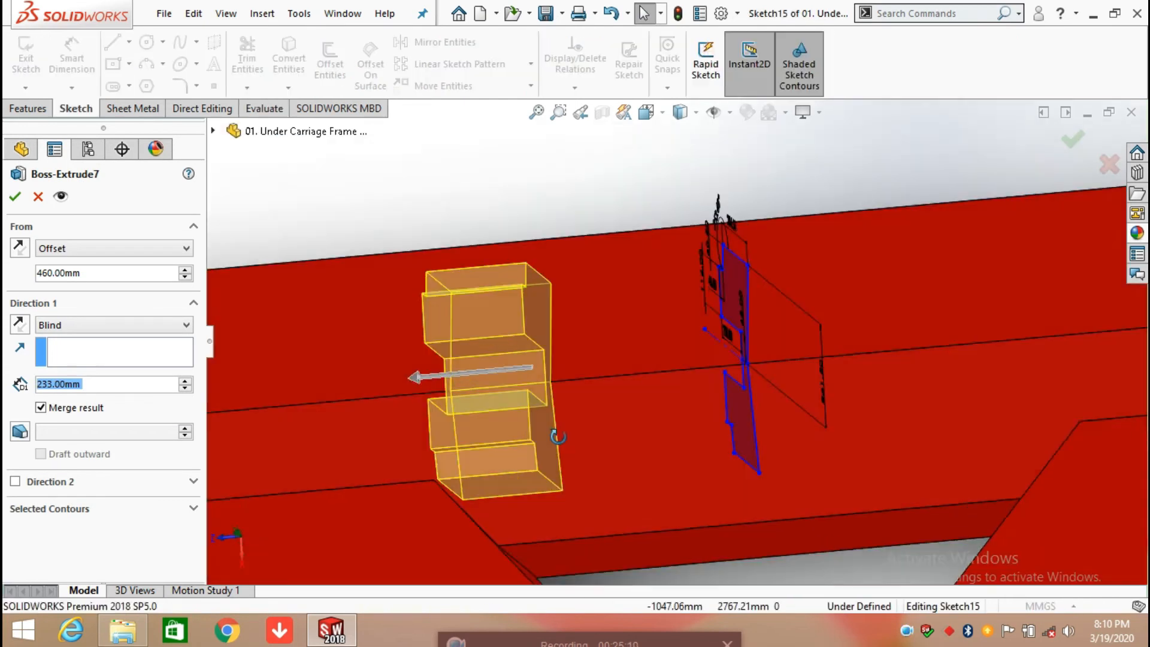
left_click(146, 254)
left_click(125, 254)
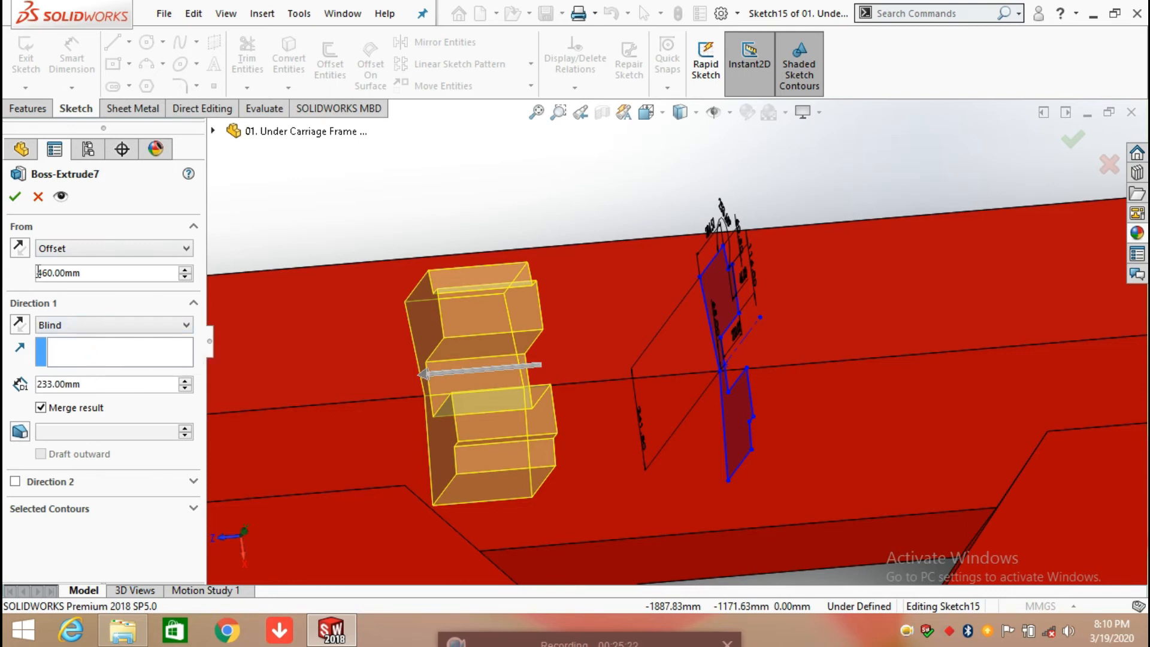
left_click(15, 196)
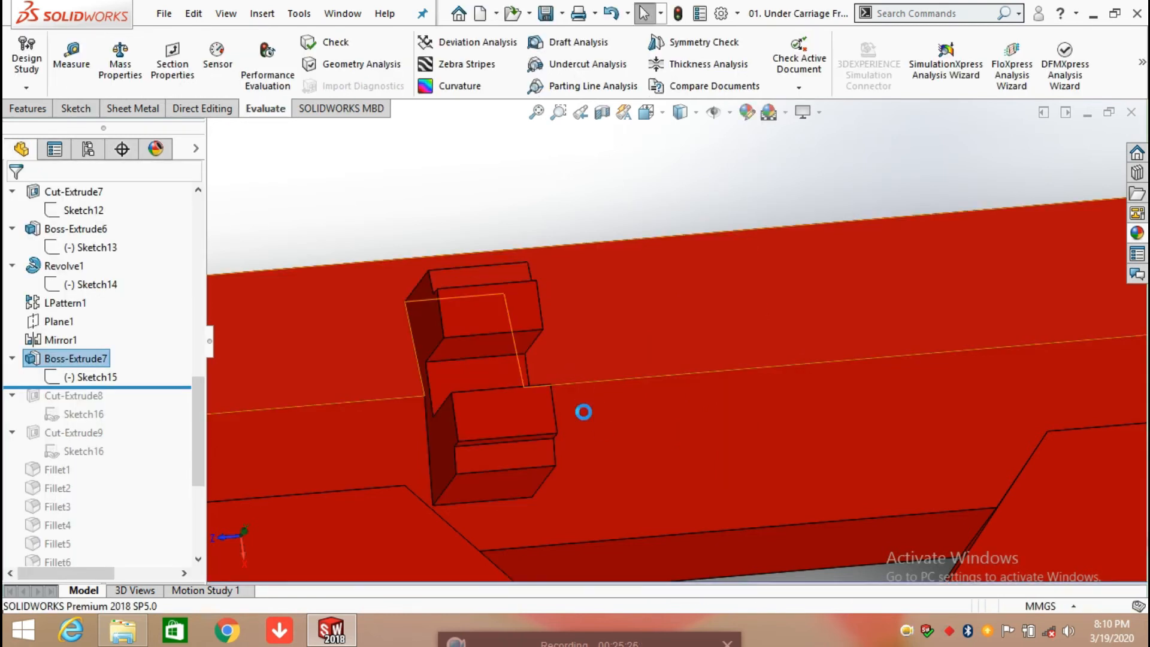
Step: Roll the model history forward to include Cut-Extrude8
scroll(584, 414, "up", 10)
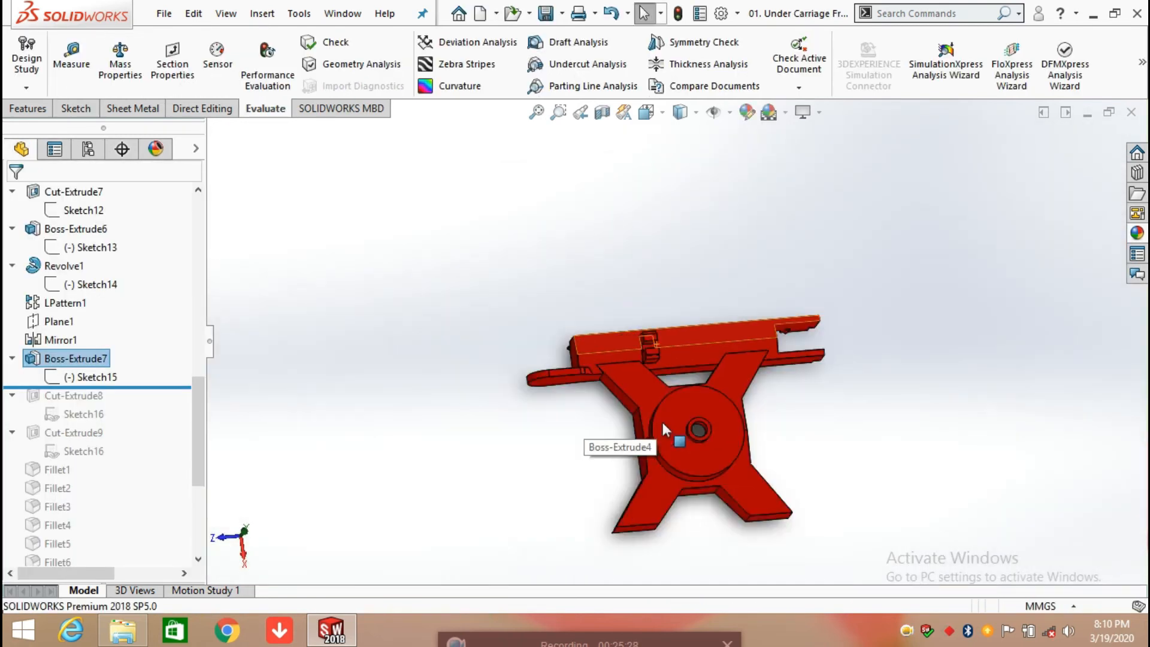
middle_click_drag(735, 430, 680, 357)
scroll(680, 357, "down", 4)
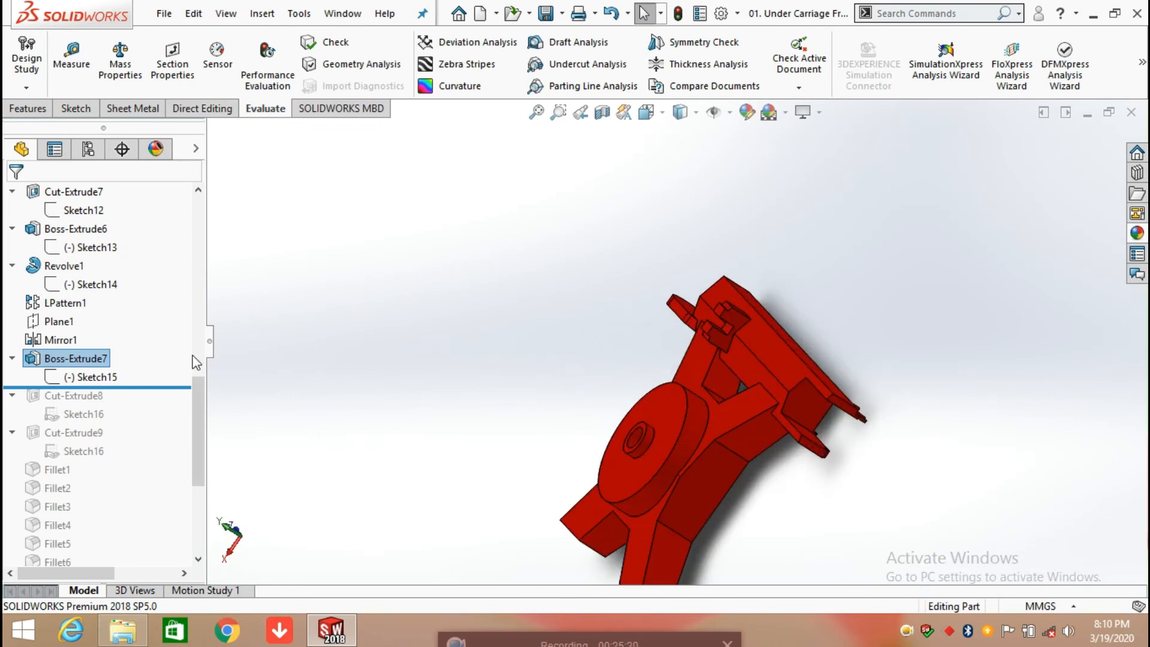
left_click_drag(152, 386, 150, 416)
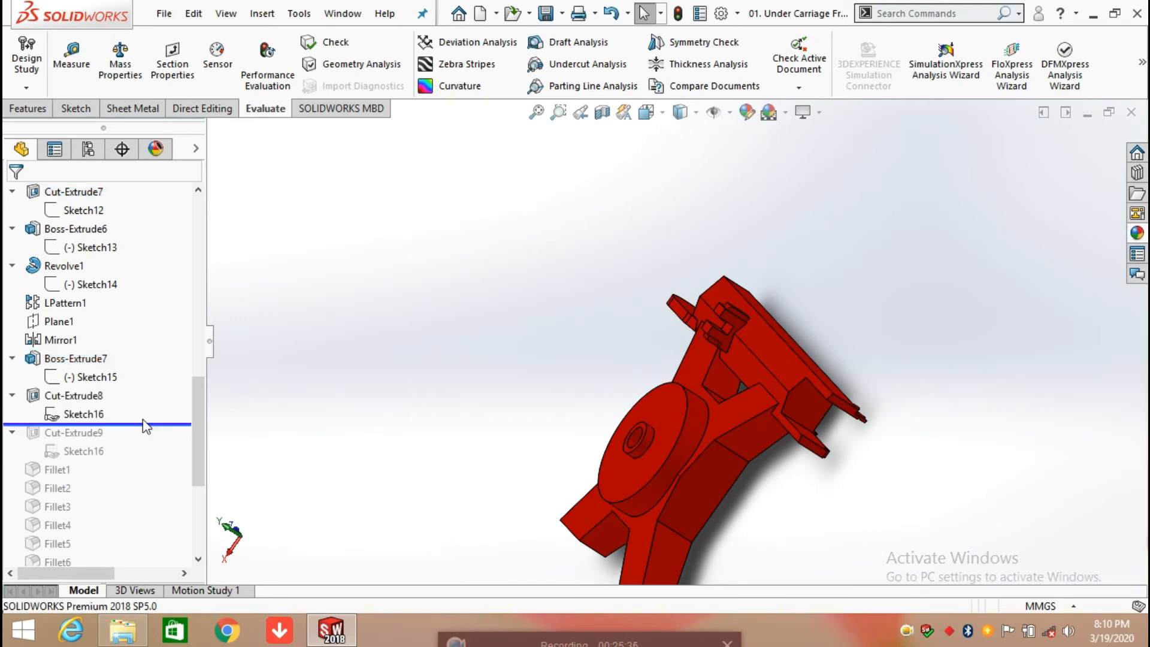
Step: Open Sketch16 of Cut-Extrude8 for editing, face its sketch plane squarely and examine the small corner rectangles
left_click(90, 414)
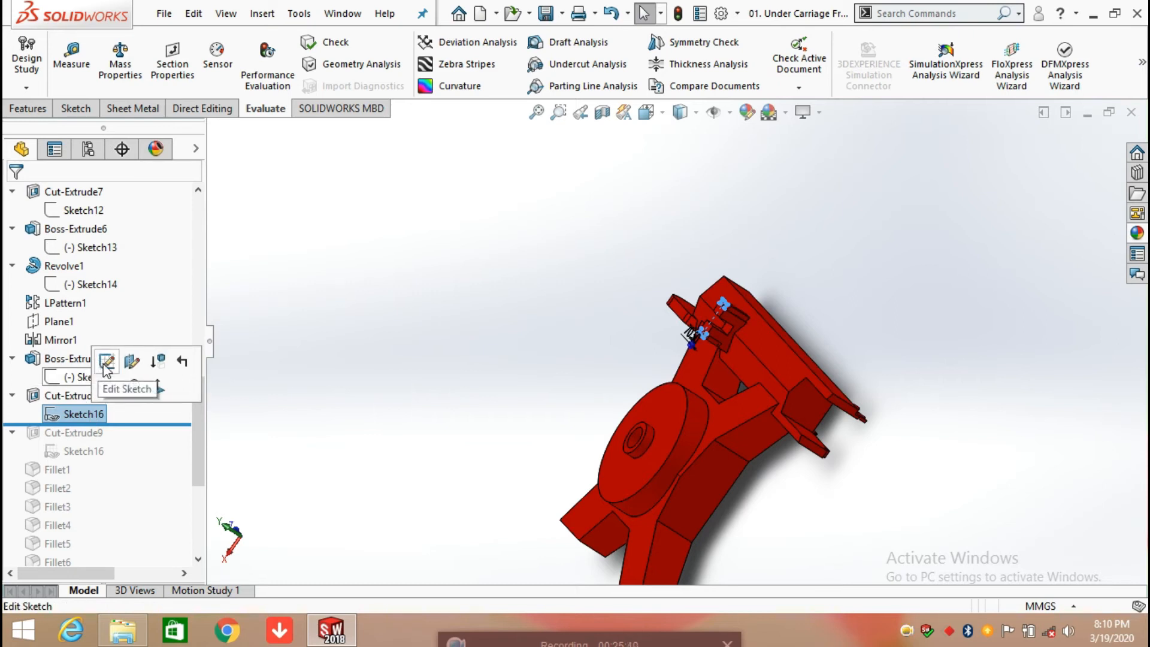
left_click(106, 361)
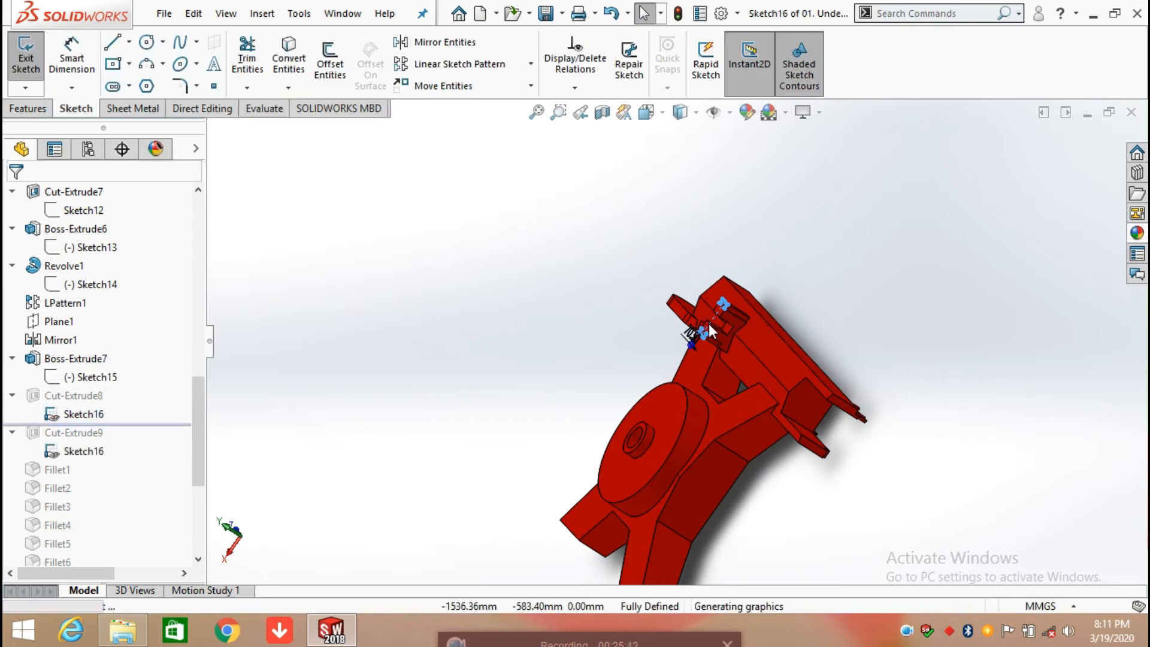
scroll(717, 322, "up", 5)
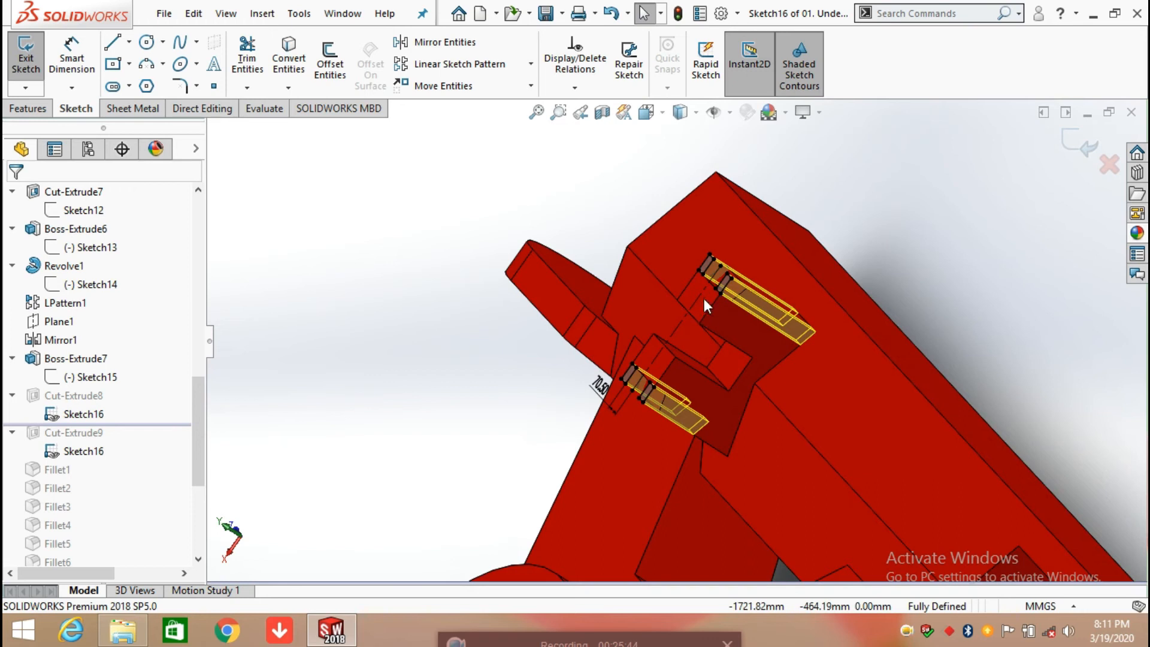
scroll(703, 299, "down", 1)
key("space")
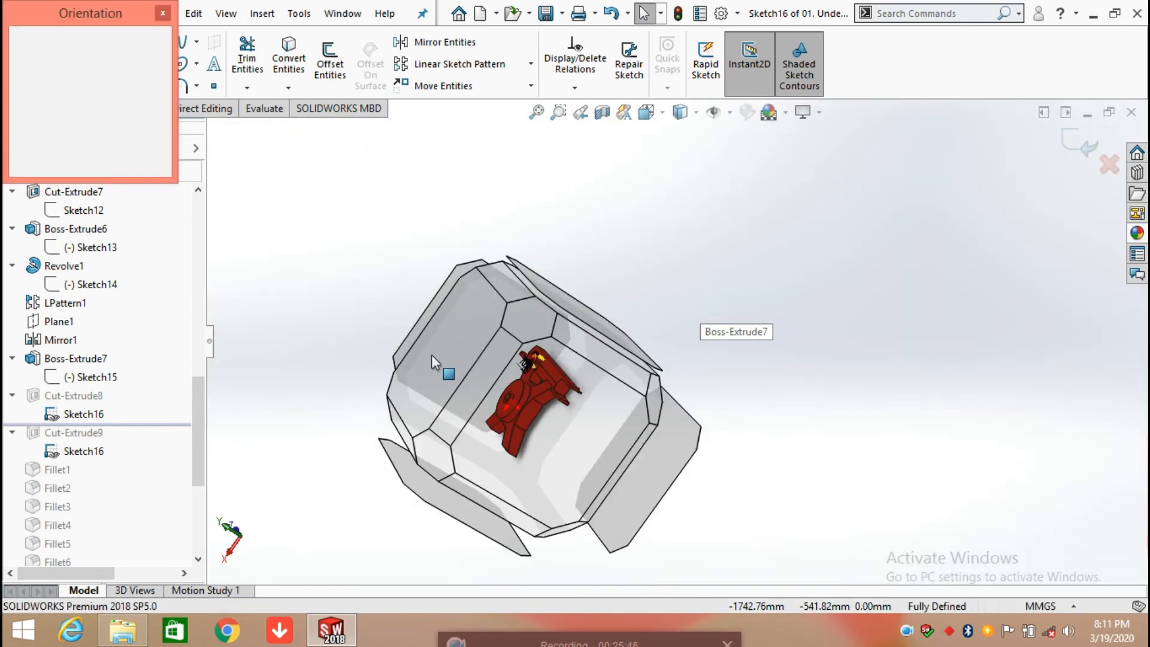
left_click(452, 349)
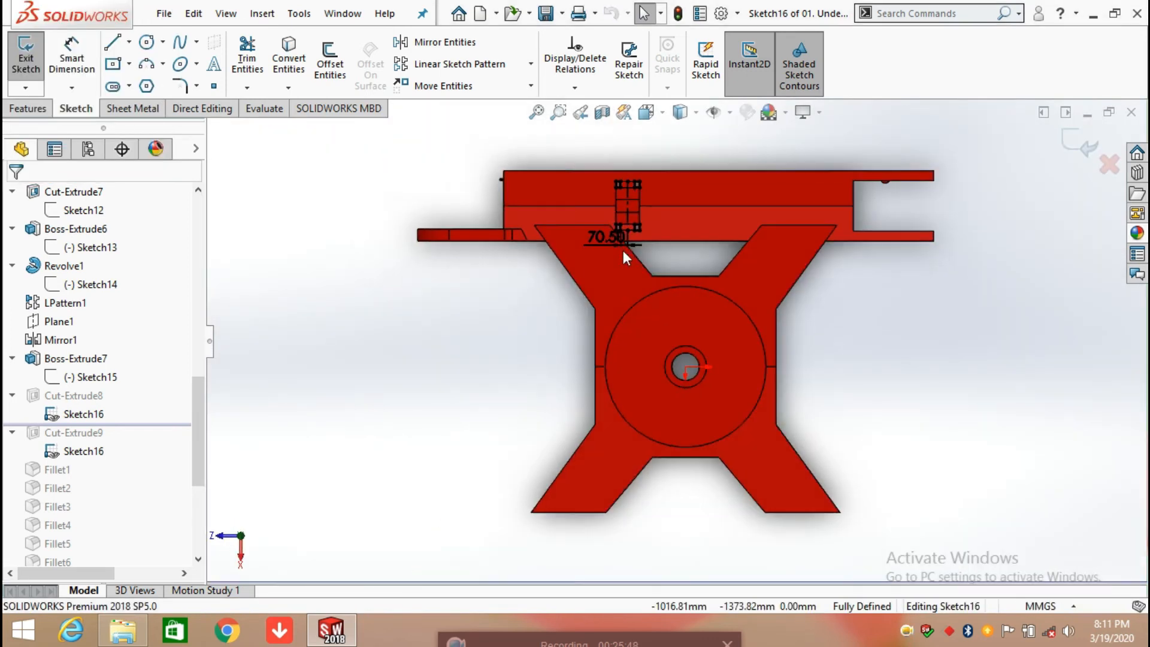
scroll(630, 242, "down", 5)
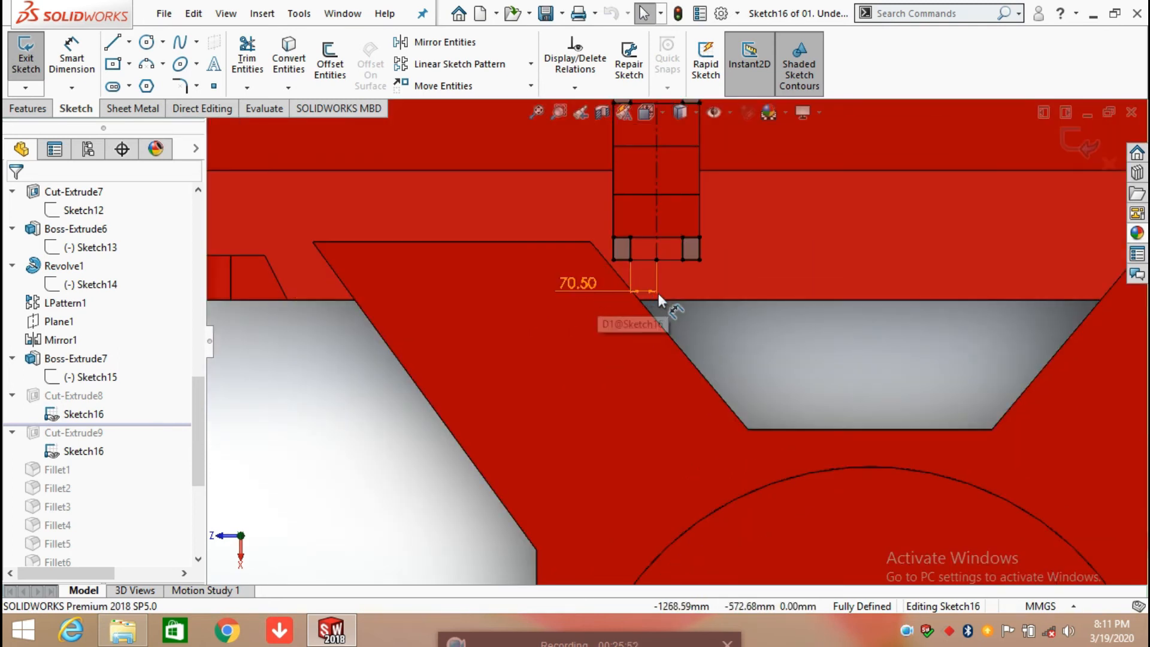
scroll(683, 274, "up", 2)
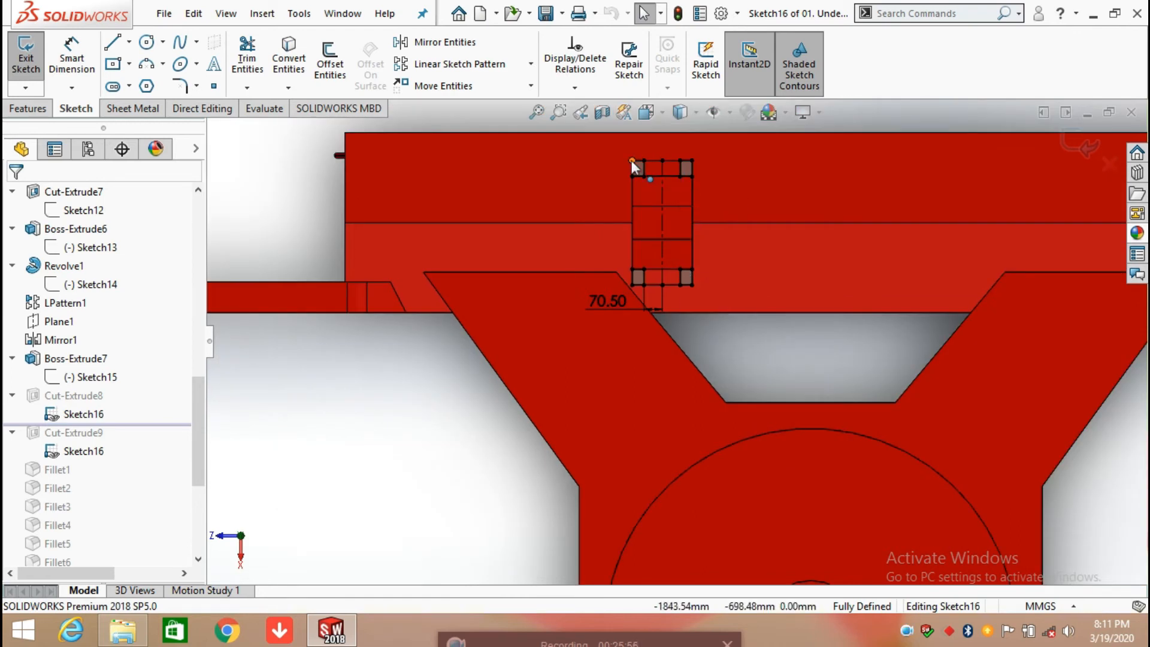
Step: Add a driven dimension for the height of the lower right corner rectangle in Sketch16
left_click(77, 56)
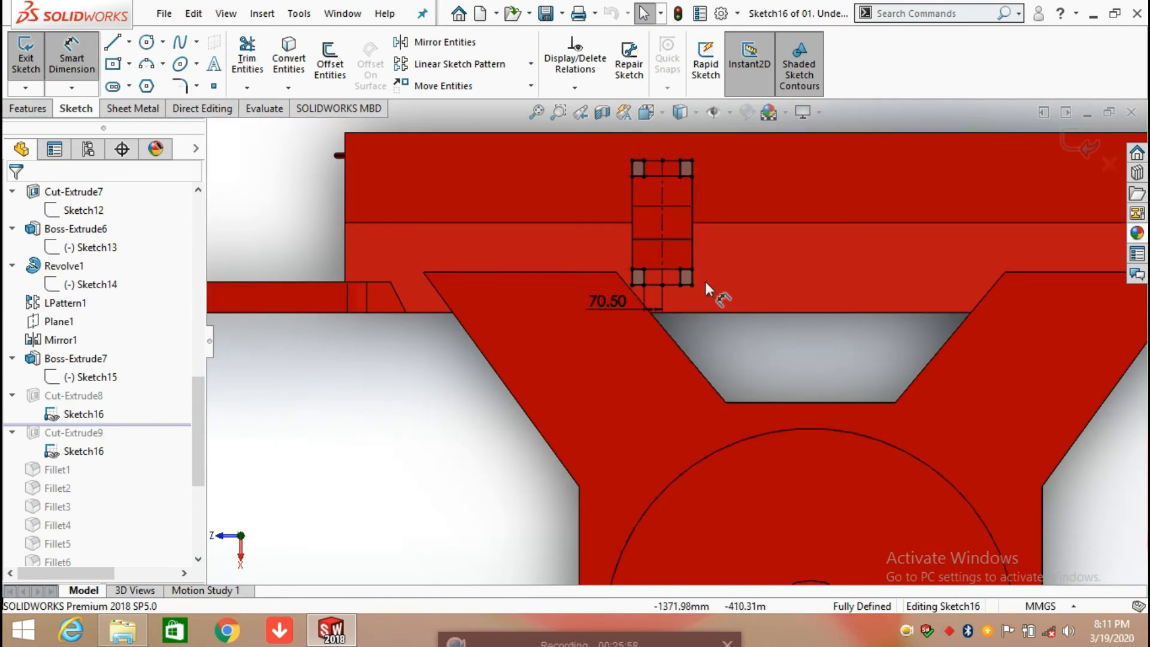
scroll(706, 282, "down", 5)
left_click(652, 301)
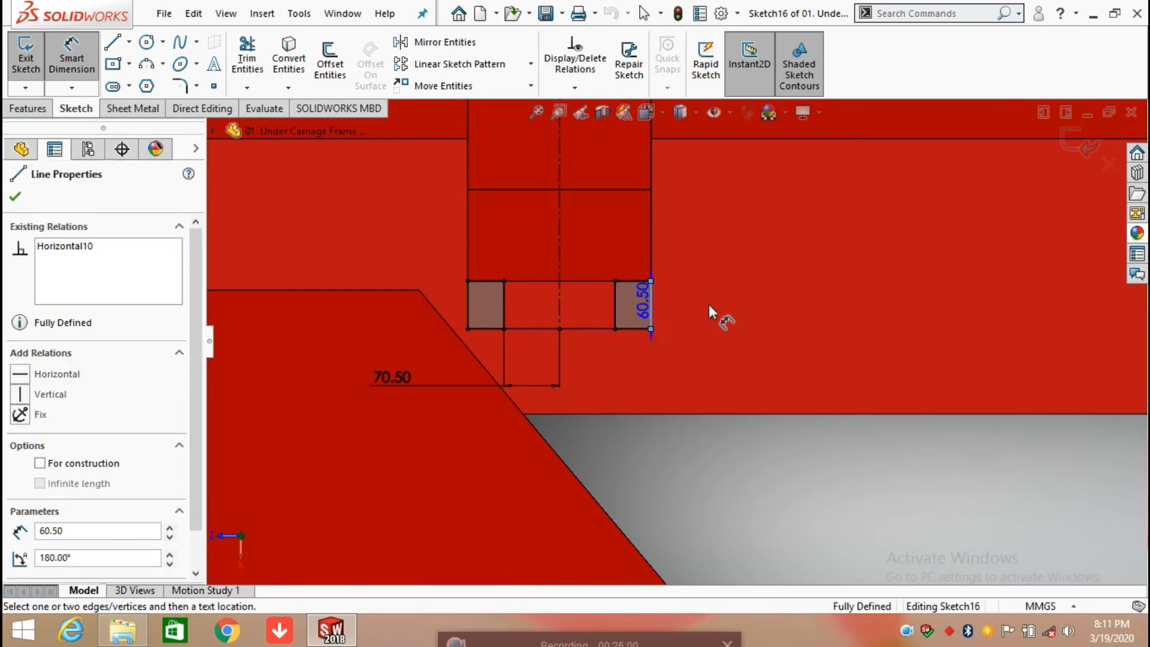
left_click(744, 238)
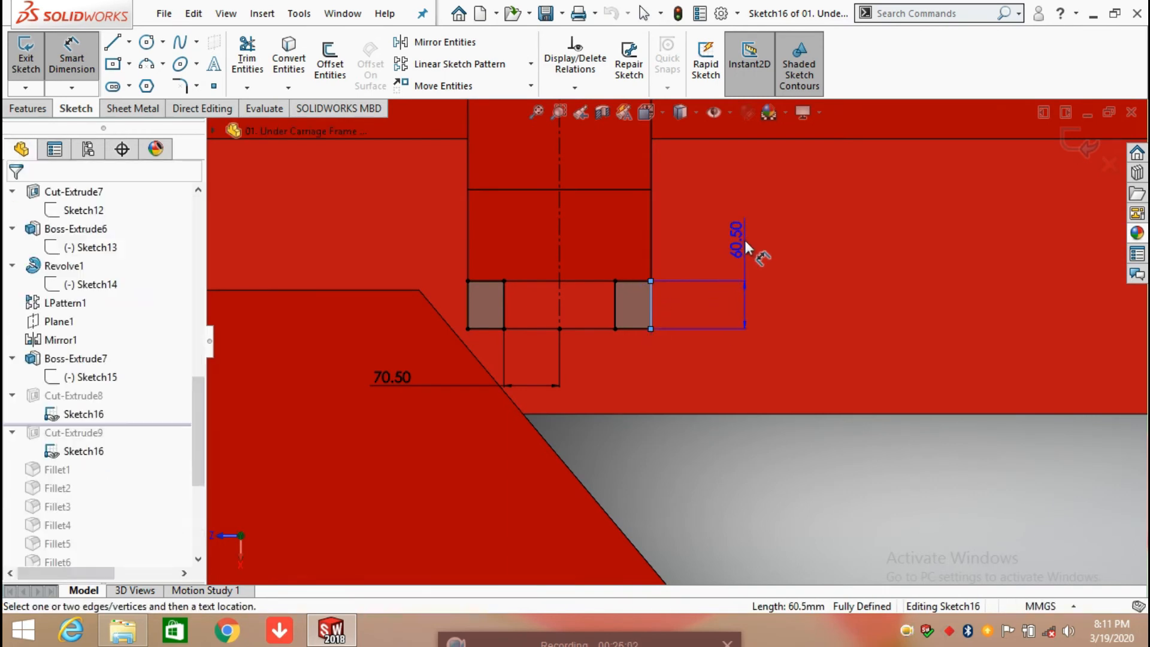
left_click(682, 309)
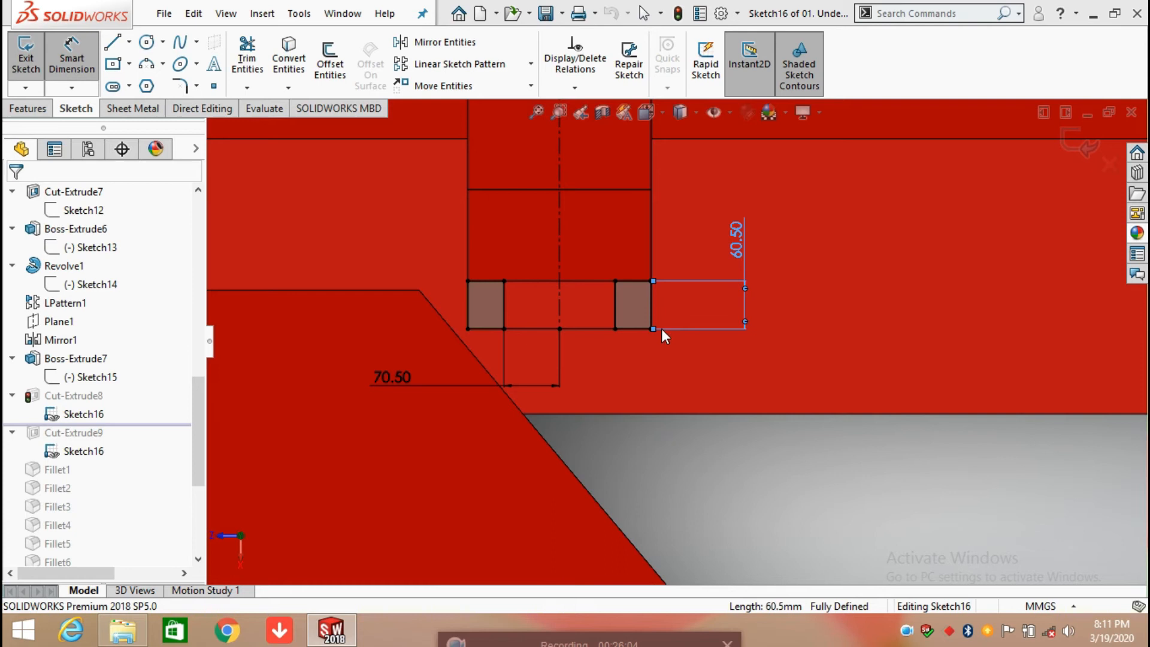
Step: Add a driven dimension for the width of the lower right corner rectangle along its bottom edge
left_click(634, 328)
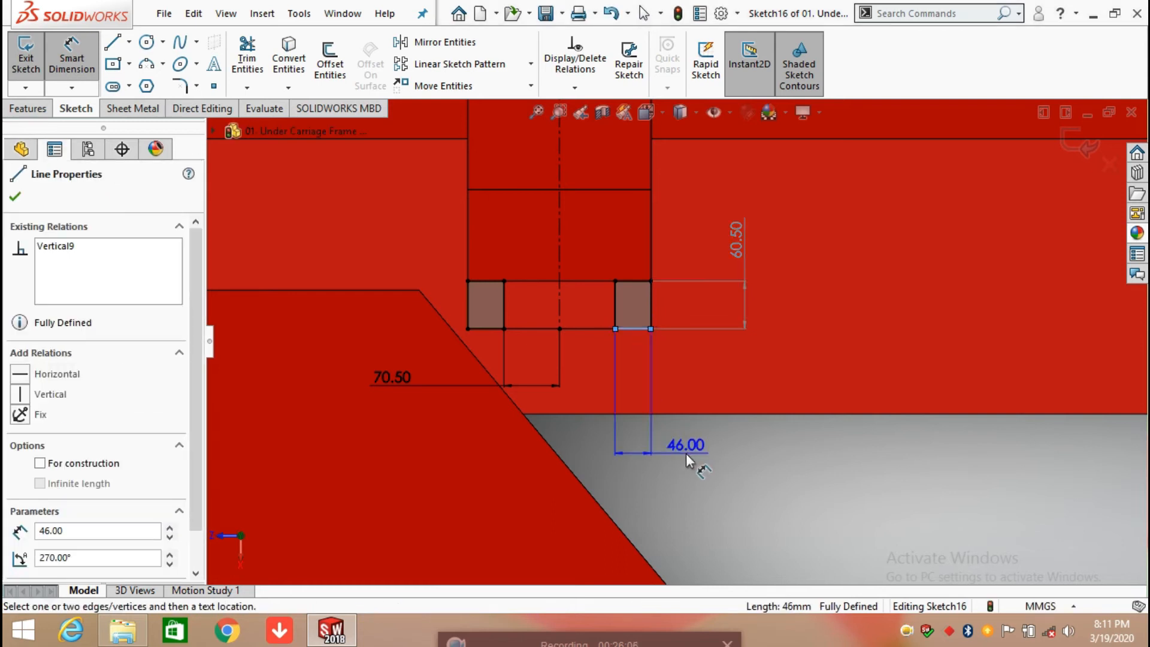
left_click(726, 457)
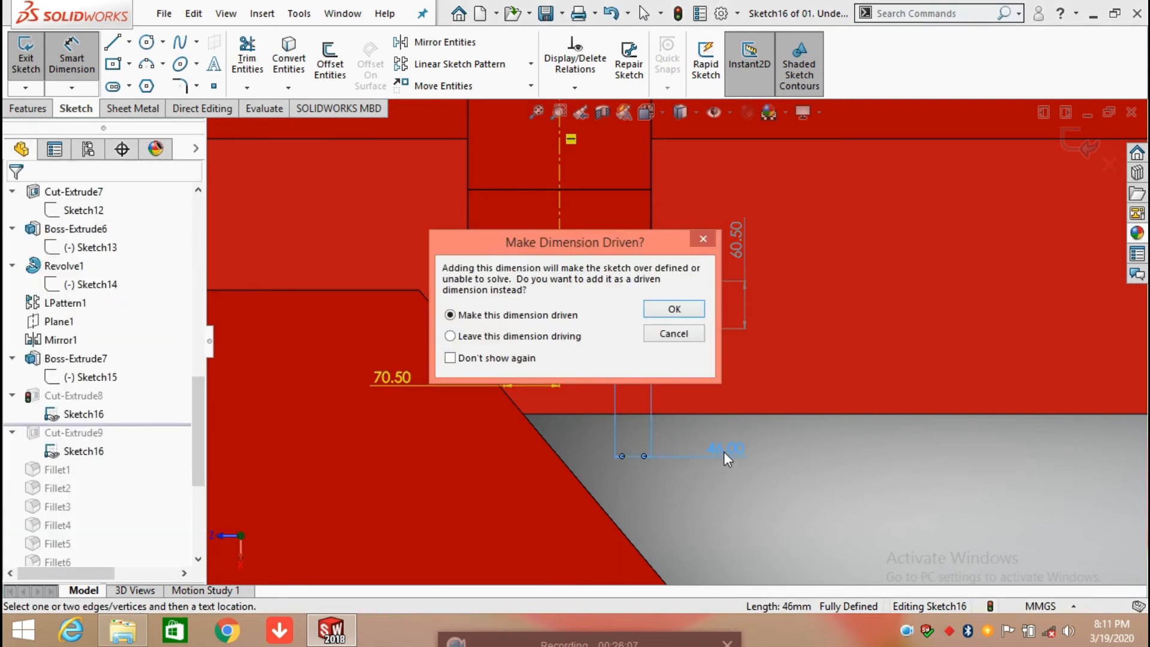
left_click(674, 310)
scroll(669, 307, "up", 3)
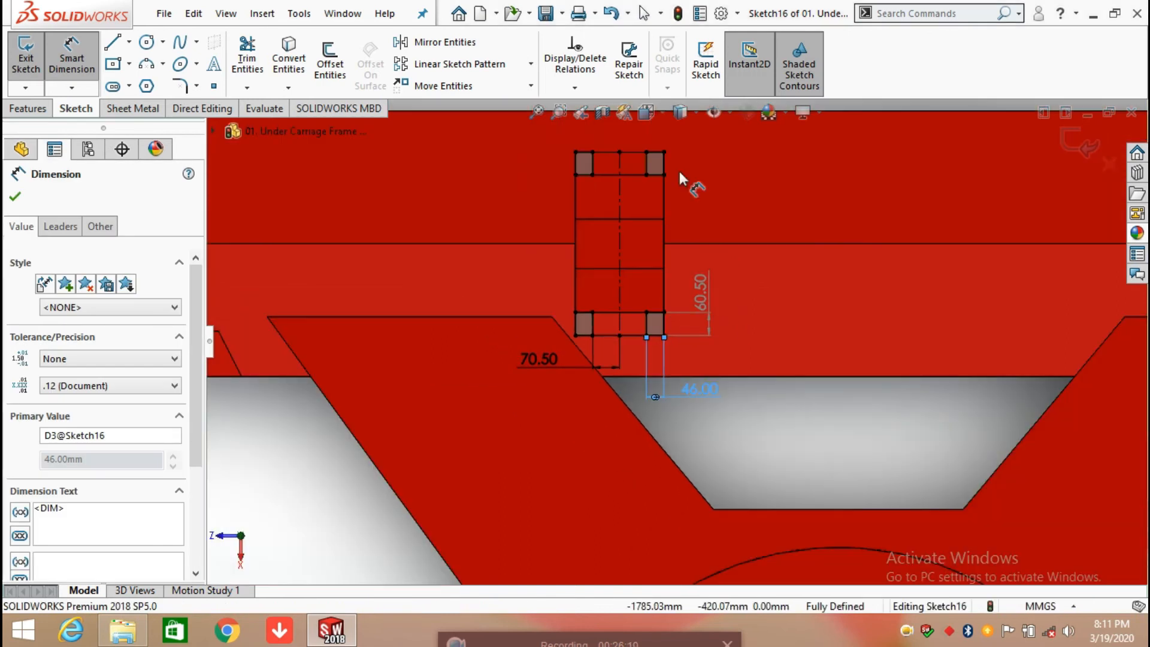
Step: Add a driven dimension for the width of the upper right corner rectangle along its top edge
left_click(653, 155)
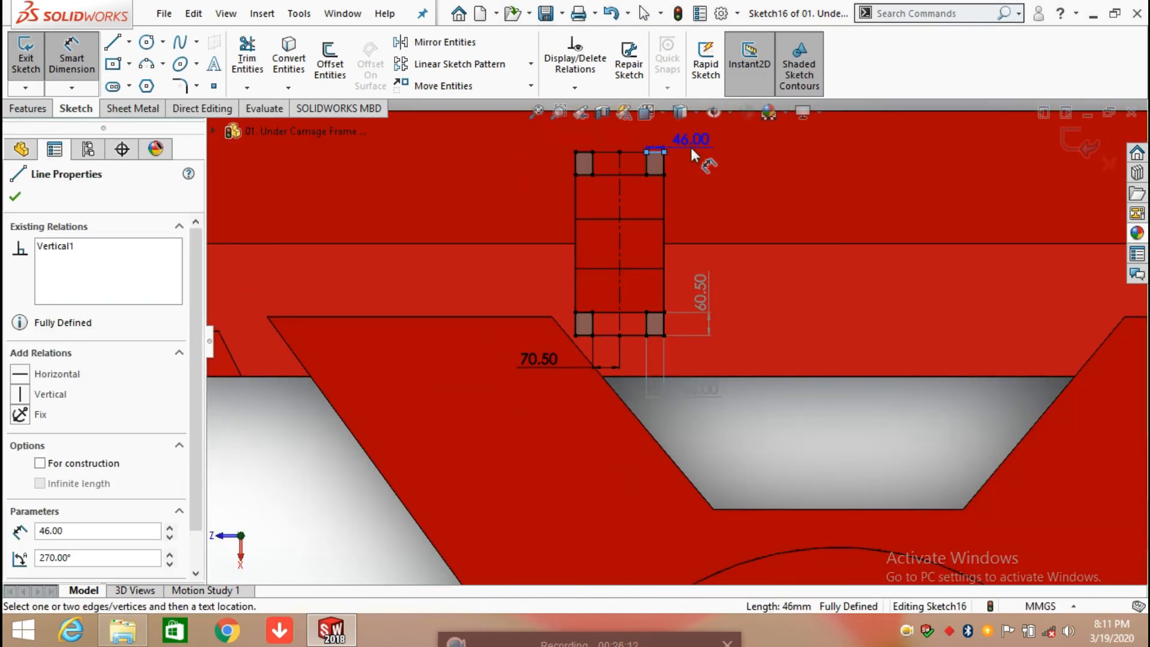
scroll(690, 145, "up", 1)
left_click(718, 133)
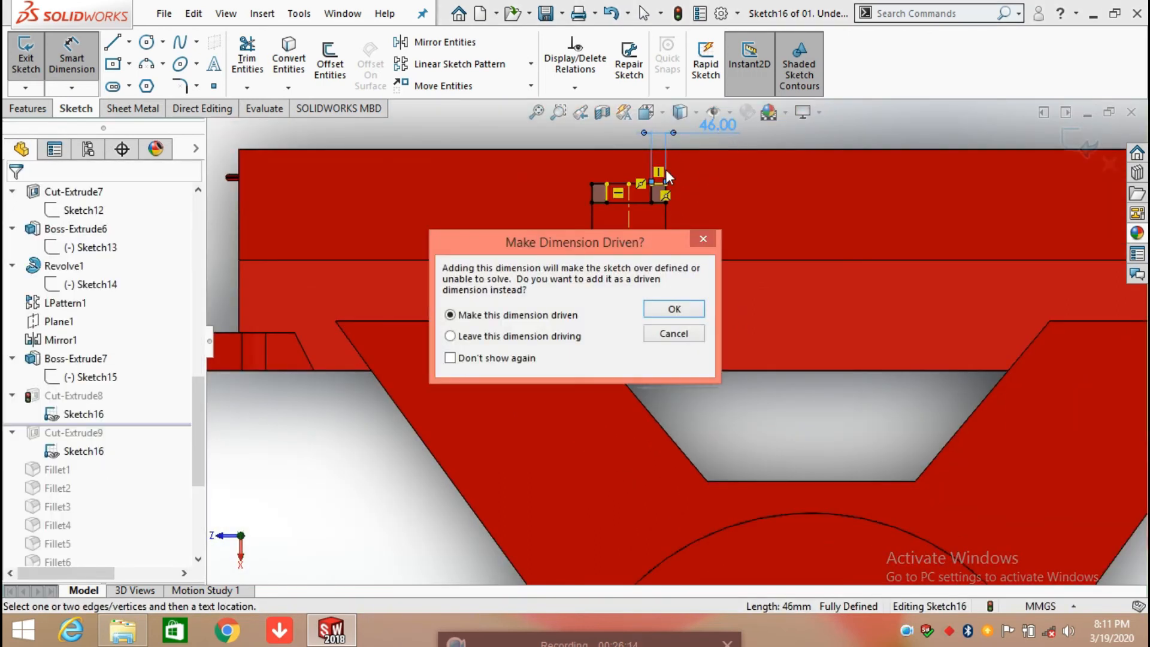
left_click(674, 309)
scroll(669, 201, "down", 1)
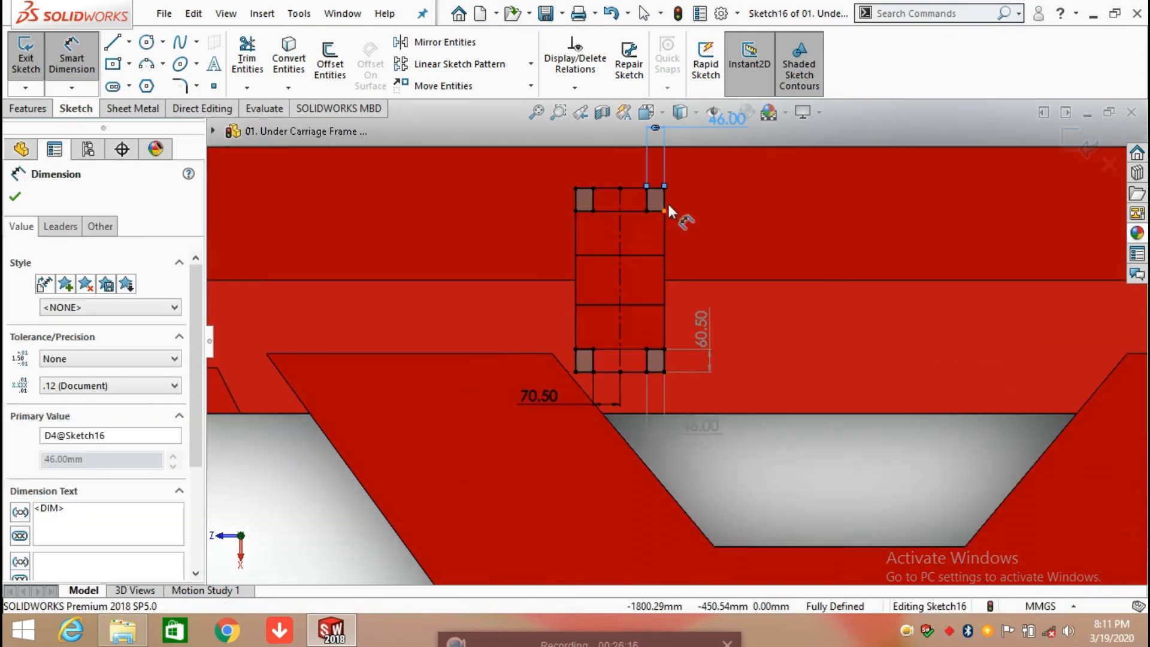
Step: Add a driven dimension for the height of the upper right corner rectangle and finish Sketch16
left_click(664, 199)
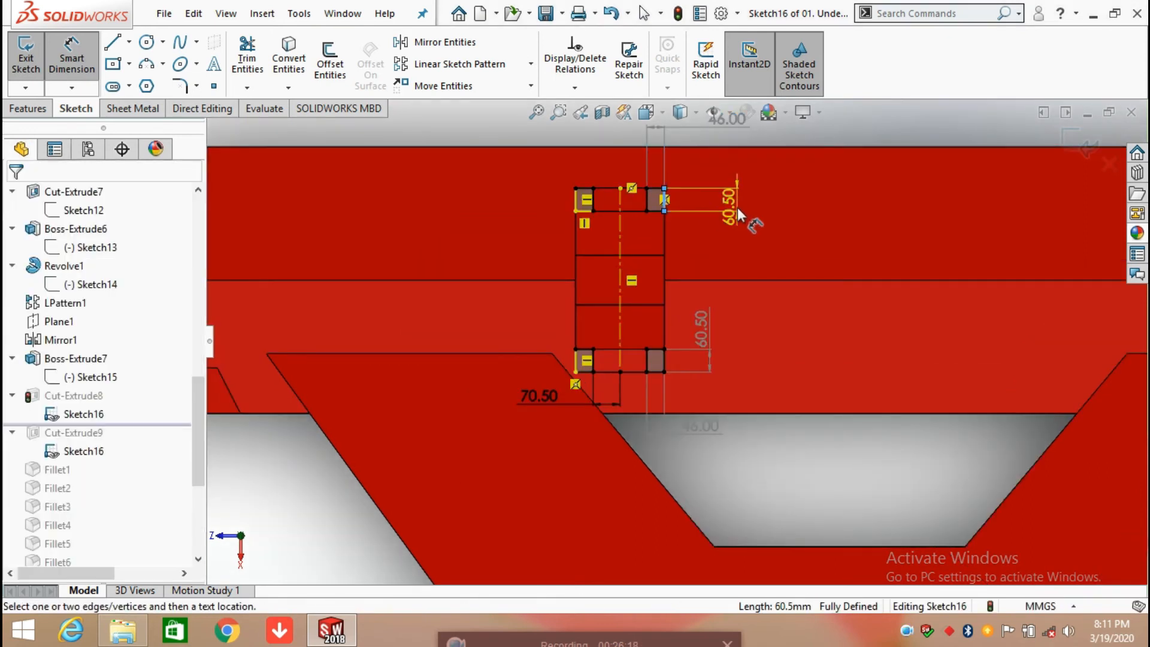
left_click(738, 207)
left_click(689, 332)
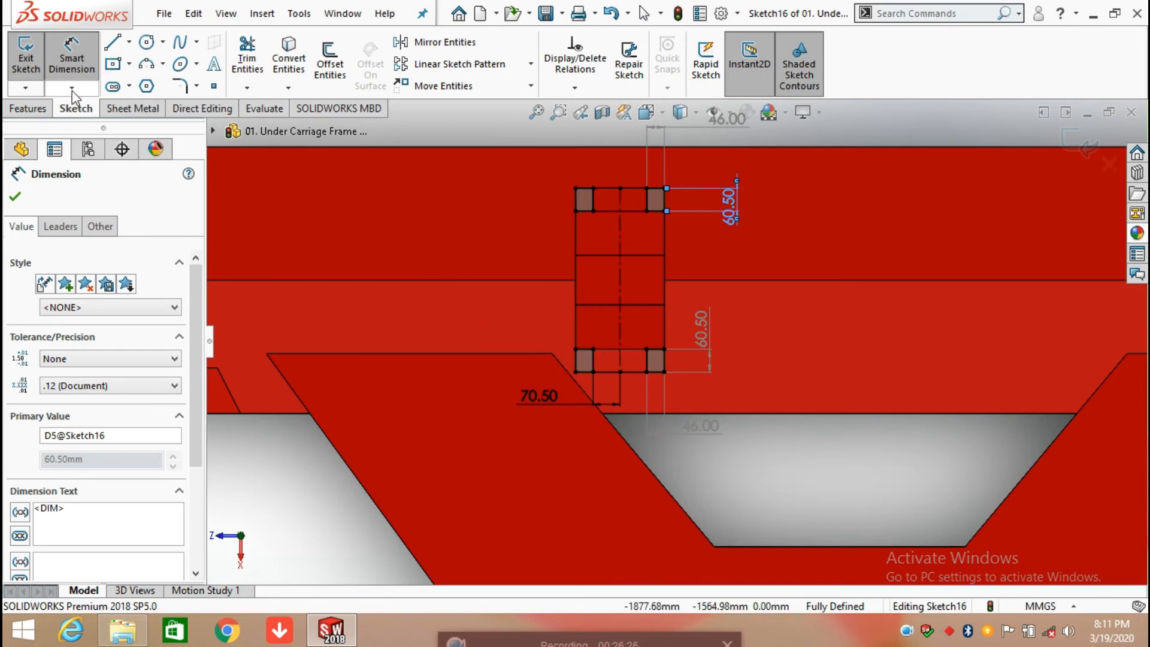
left_click(17, 196)
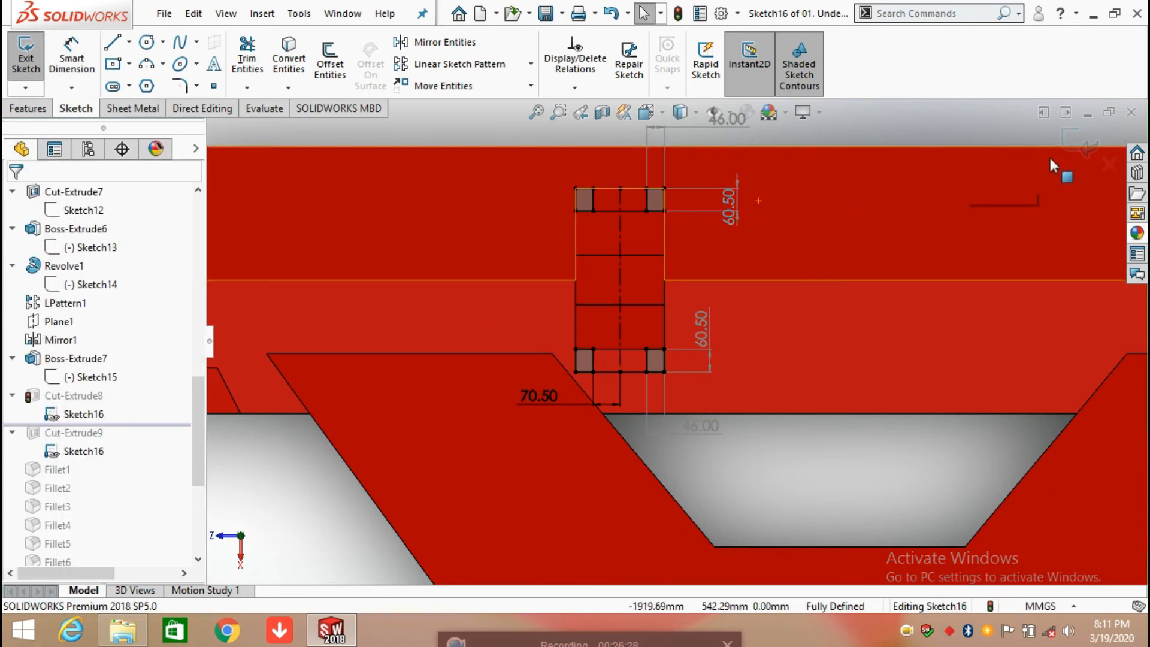
Step: Review the Up To Surface end condition and target face of Cut-Extrude8, accepting its definition without changes
left_click(82, 396)
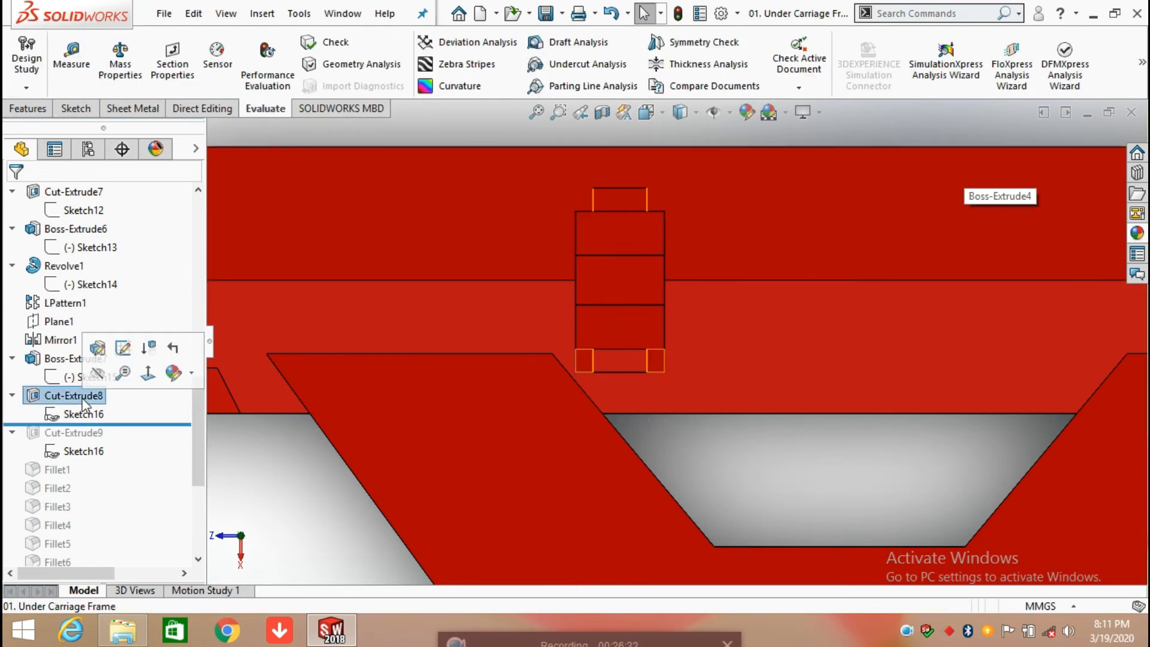
left_click(98, 350)
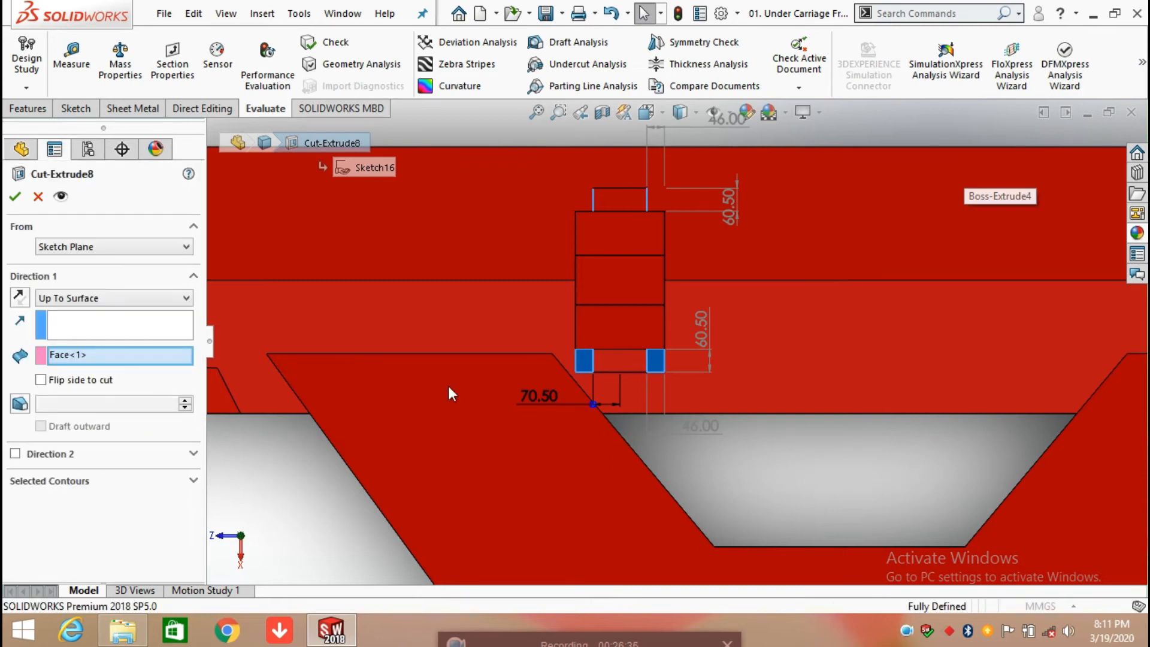
mouse_move(568, 347)
middle_mouse_down()
mouse_move(518, 352)
mouse_move(513, 444)
mouse_move(539, 384)
middle_mouse_up()
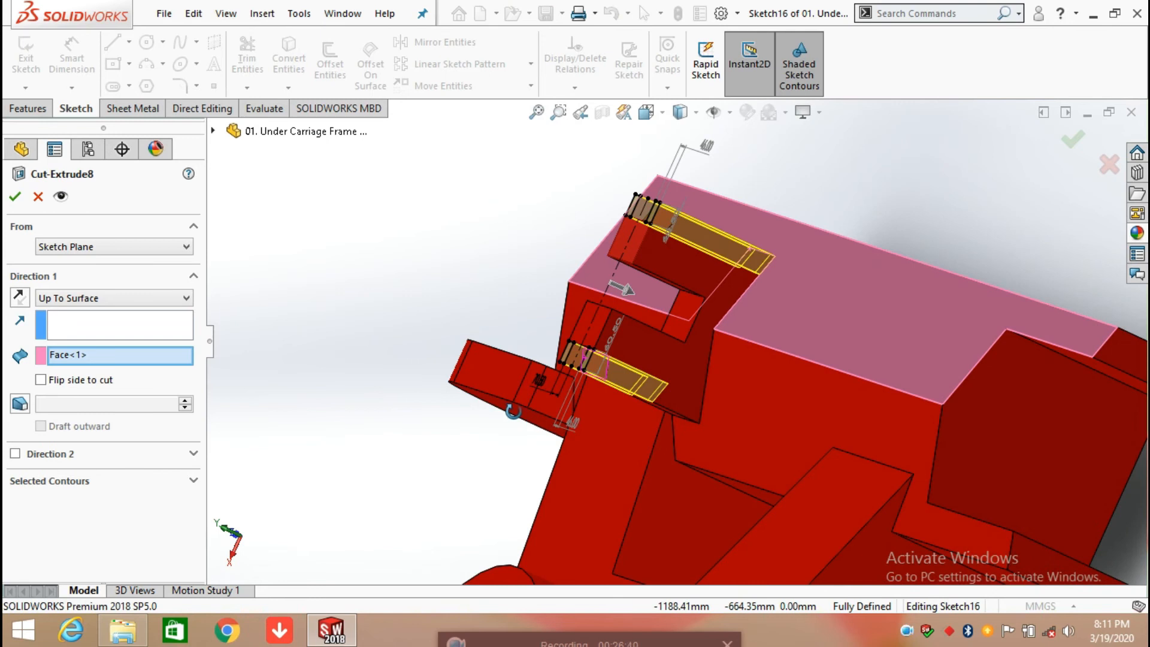
scroll(741, 391, "up", 3)
middle_click_drag(725, 382, 773, 421)
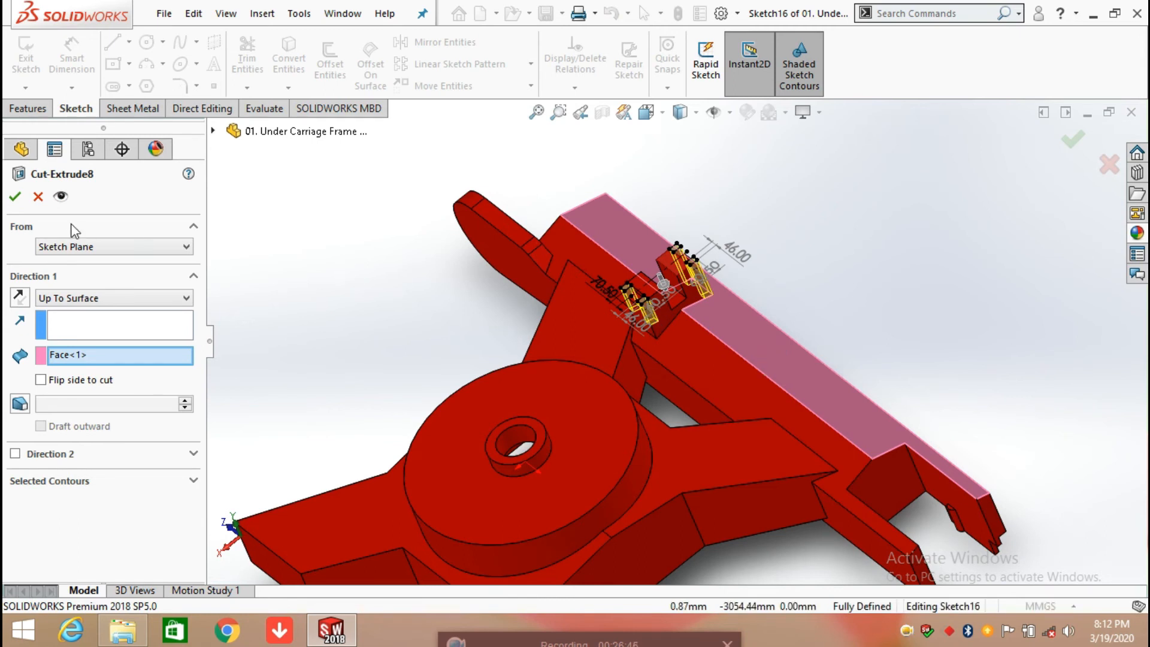
left_click(17, 197)
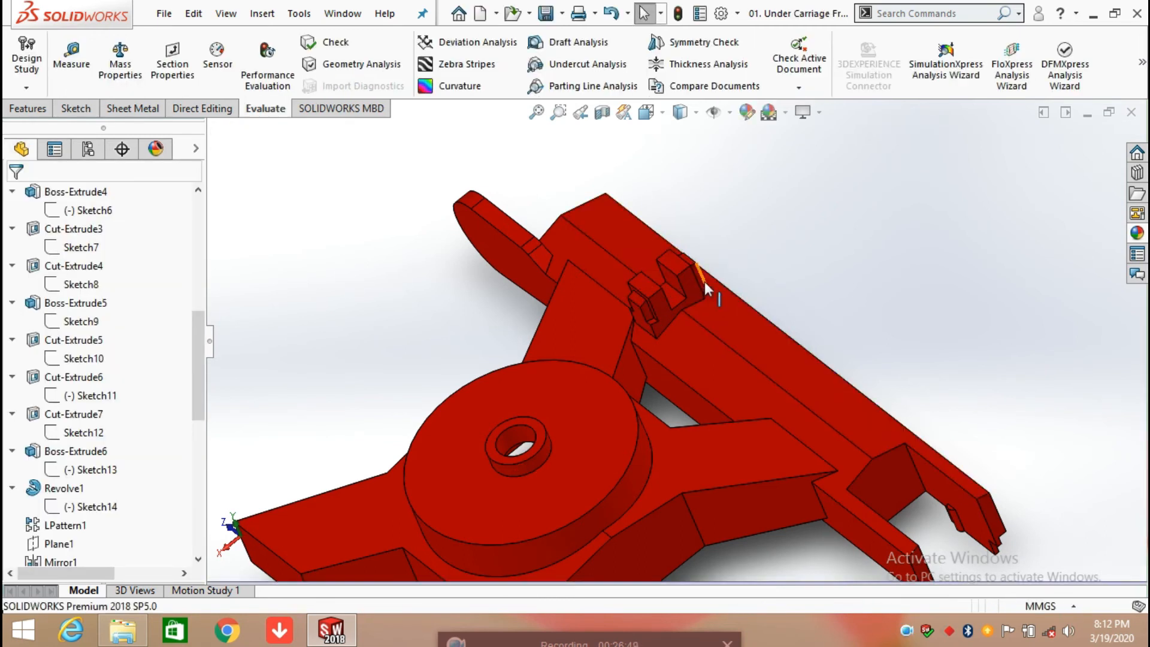
Step: Inspect the corner notches cut into the bracket and roll the model history forward to include Cut-Extrude9
scroll(704, 282, "down", 5)
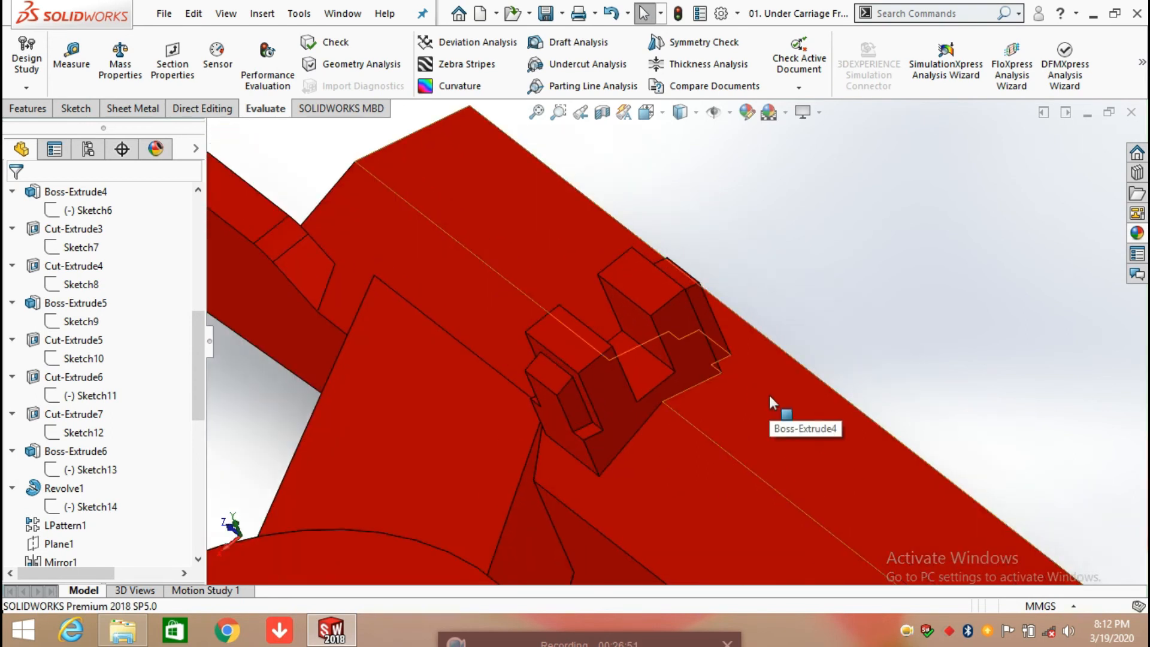
middle_click_drag(770, 395, 717, 415)
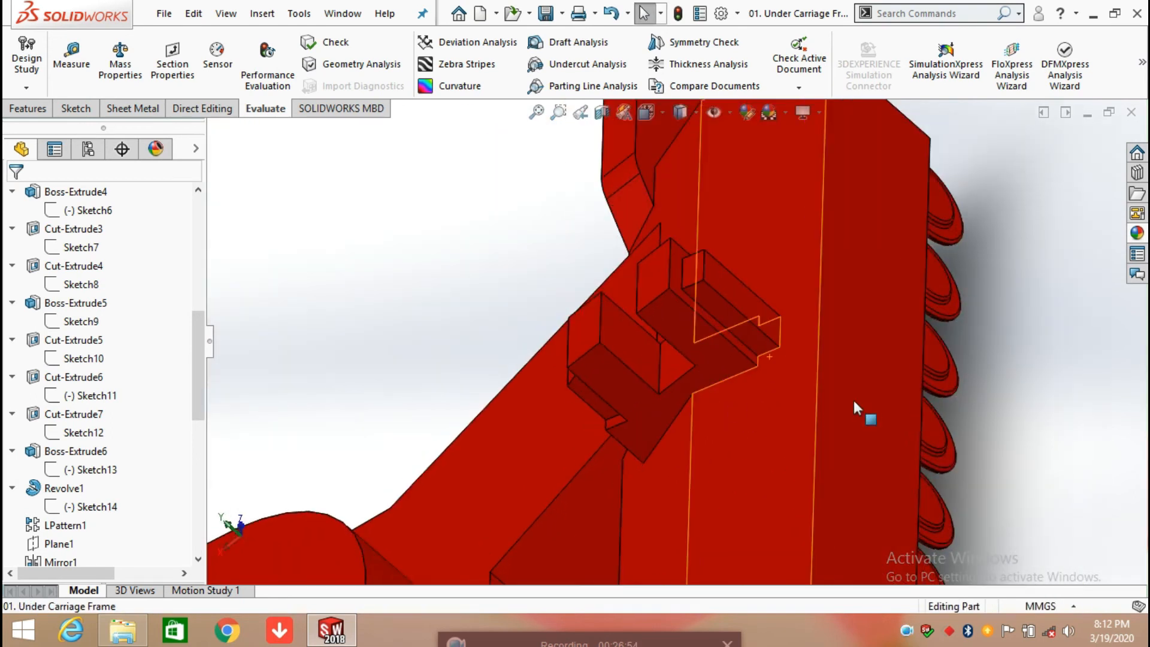
scroll(108, 536, "down", 4)
left_click_drag(141, 424, 130, 461)
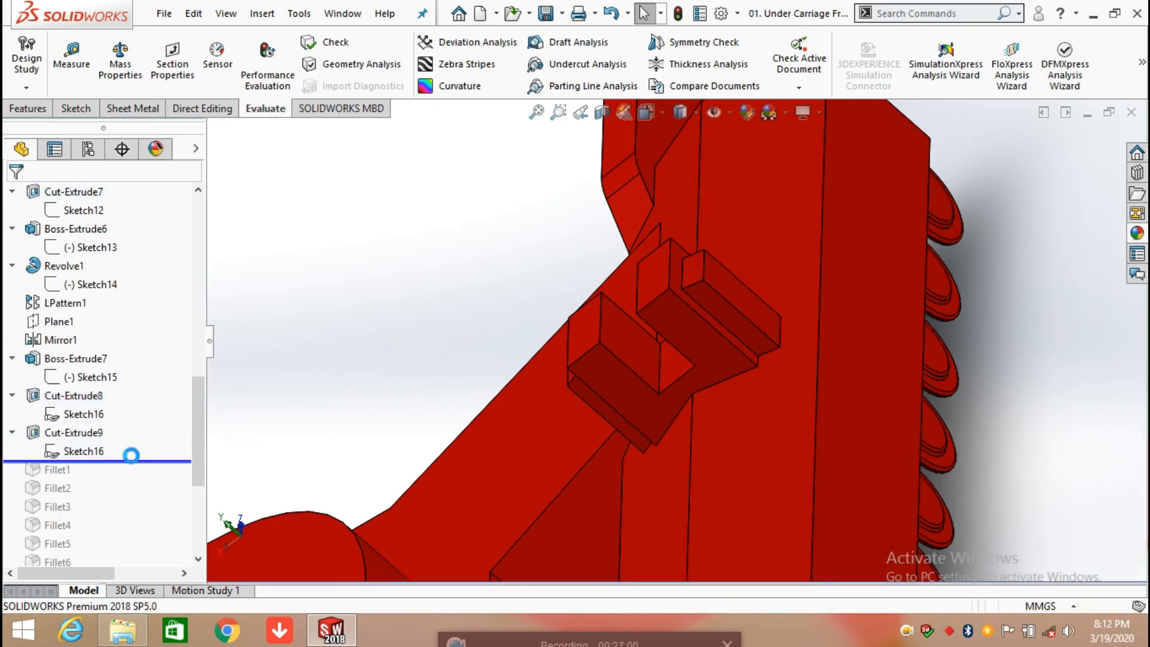
Step: Highlight Sketch16 under Cut-Extrude9 and examine where its rectangles cut the bracket on the frame
left_click(89, 448)
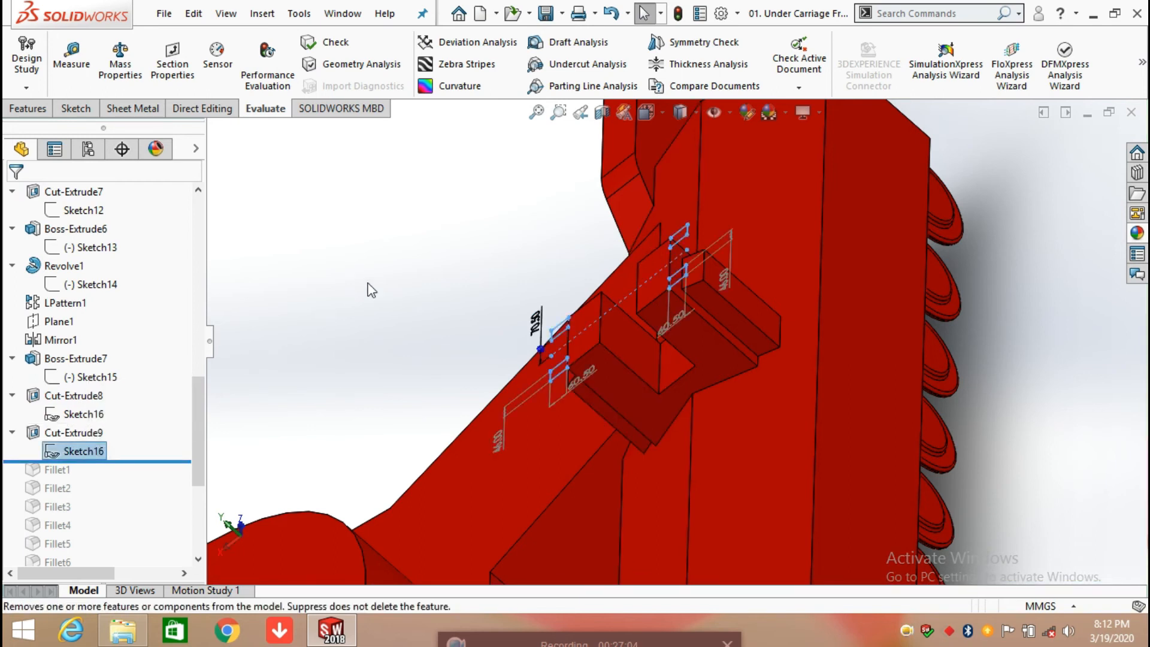
key("z")
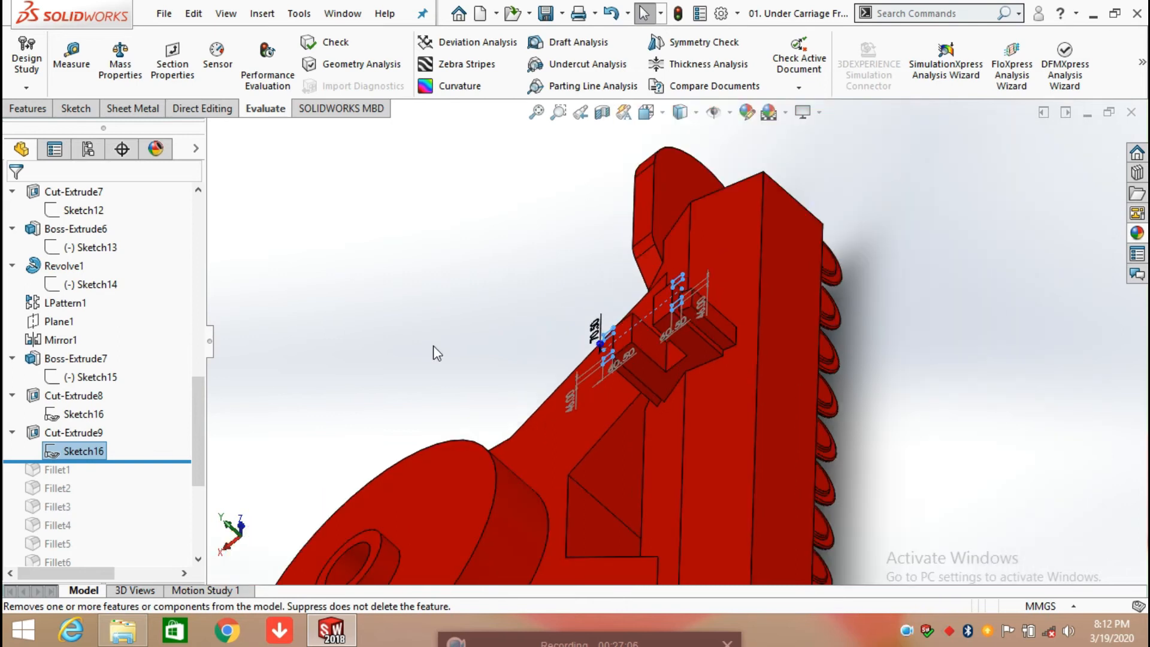
middle_click_drag(433, 346, 481, 328)
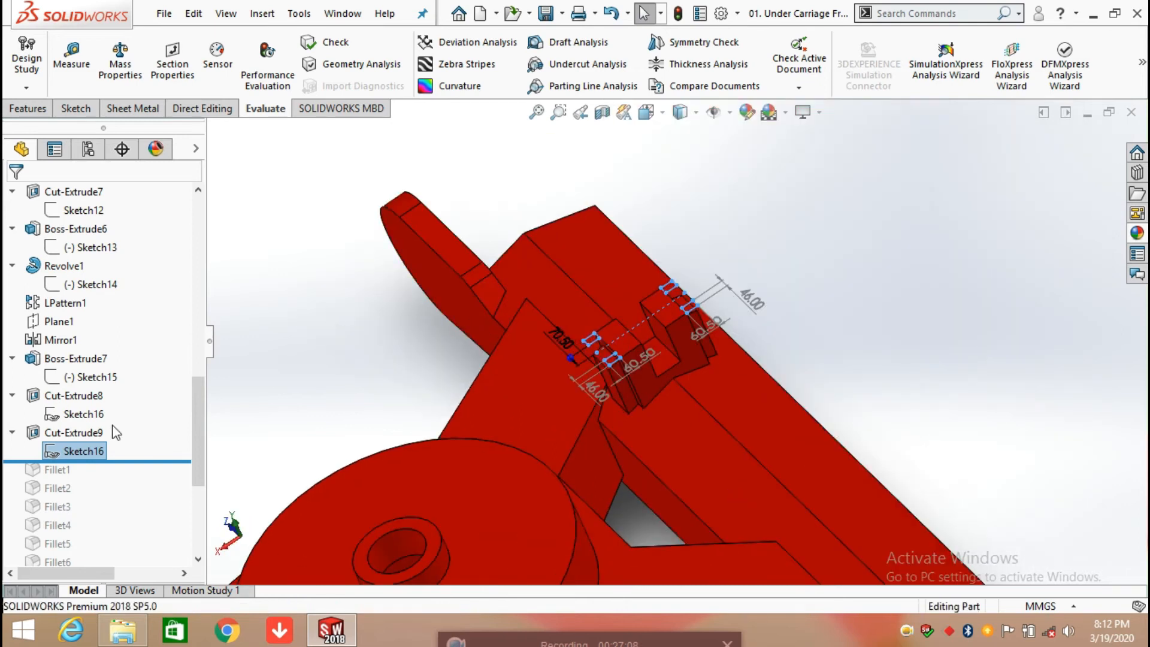
left_click(653, 430)
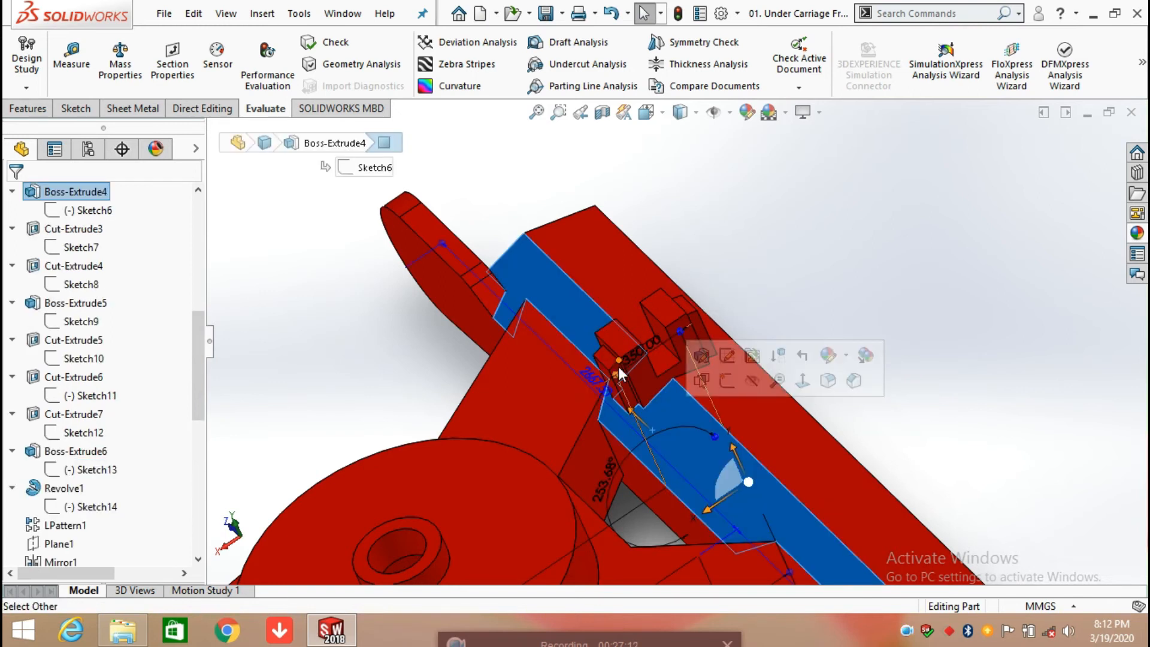
left_click(846, 300)
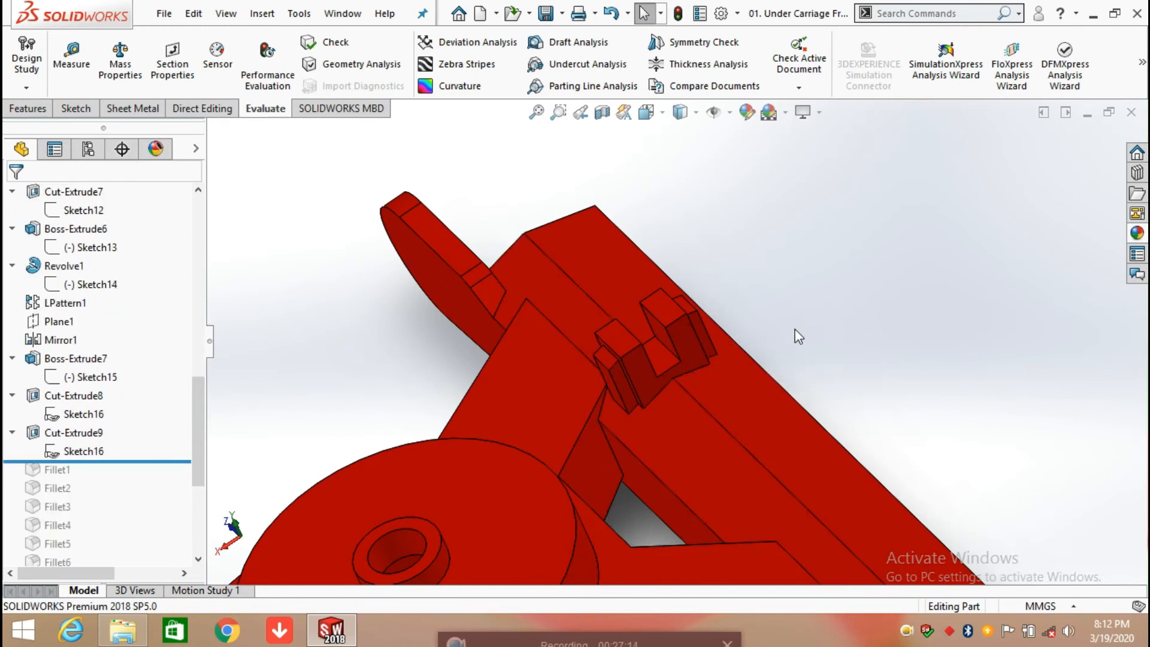
scroll(677, 417, "up", 3)
scroll(674, 414, "up", 3)
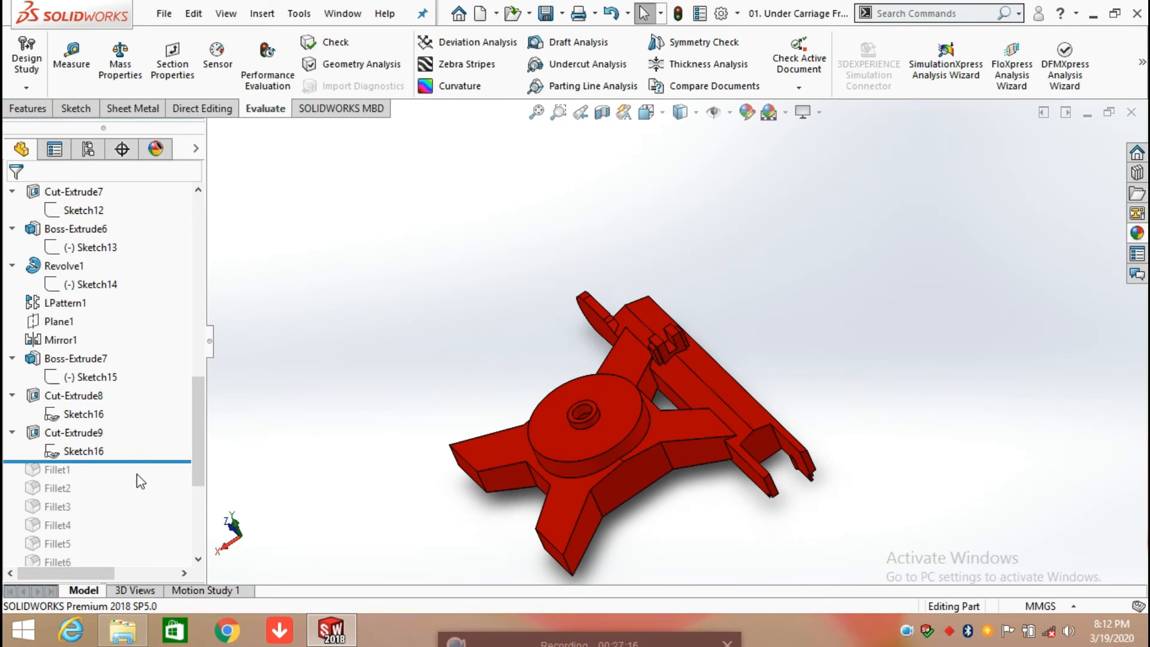
Step: Inspect the bracket up close and roll the model history forward to include Fillet1
scroll(137, 473, "down", 1)
scroll(681, 335, "down", 3)
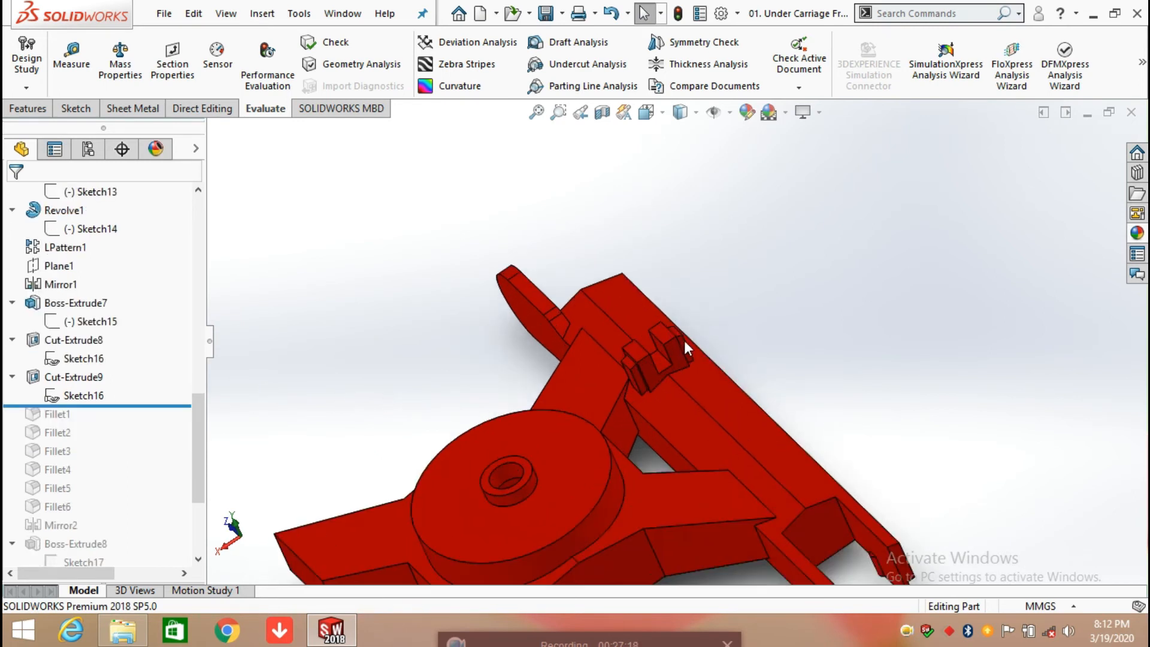
scroll(684, 340, "down", 3)
middle_click_drag(668, 369, 593, 343)
left_click_drag(113, 406, 114, 425)
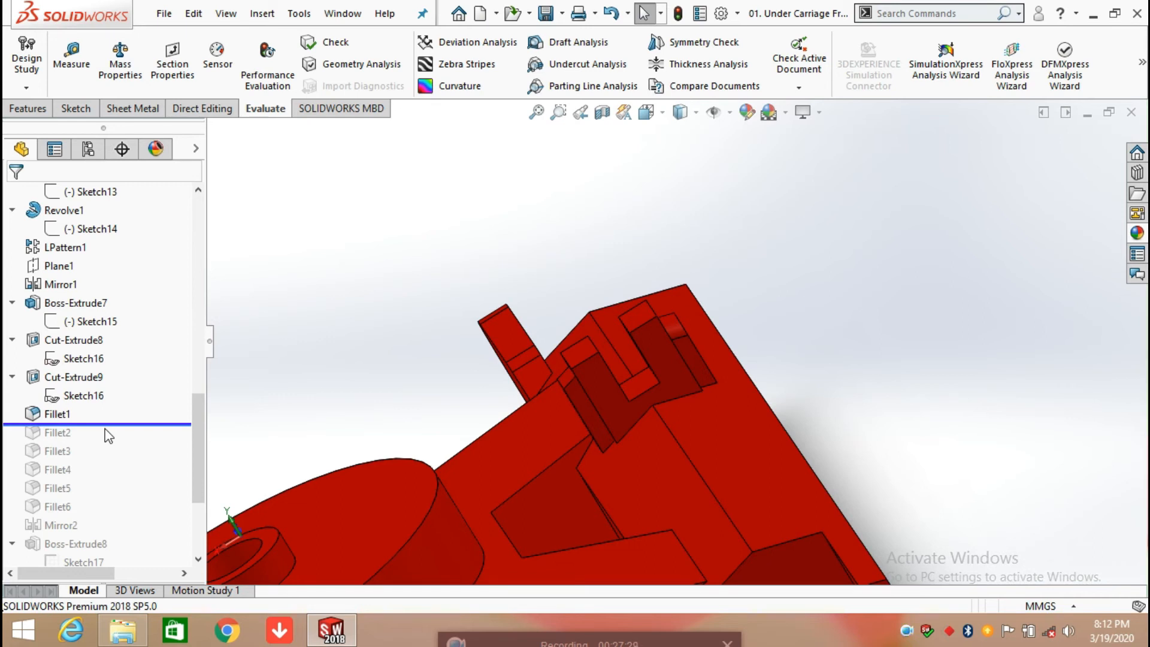
Step: Review the side and center face sets of the Fillet1 full round fillet, accepting its definition without changes
left_click(55, 414)
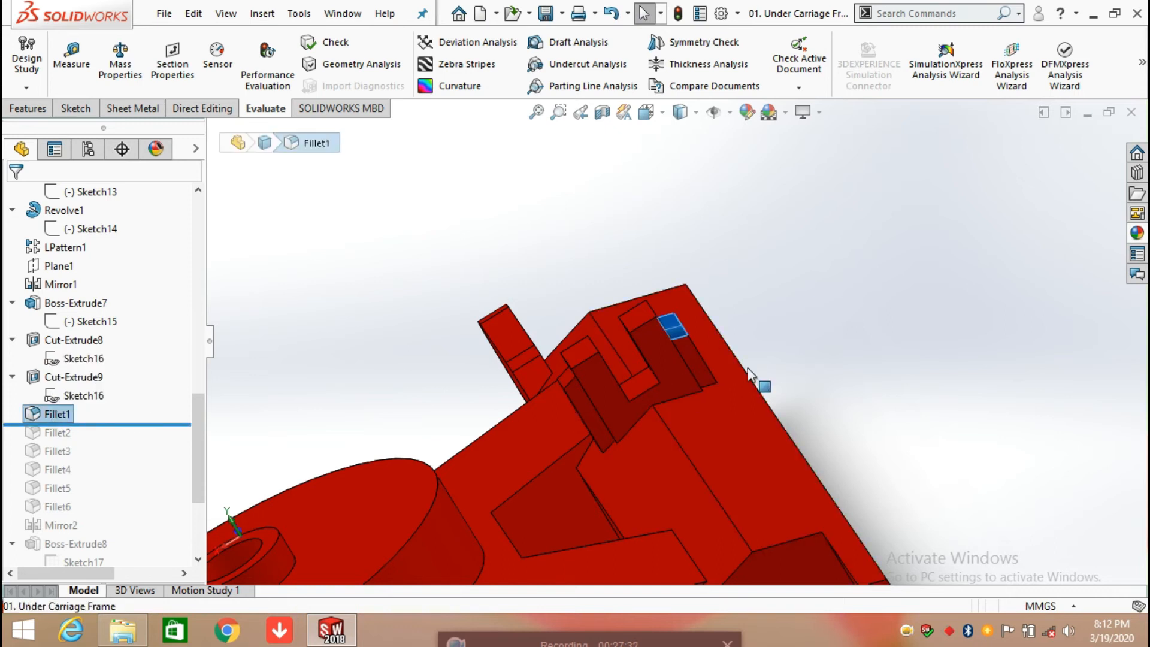
right_click(68, 411)
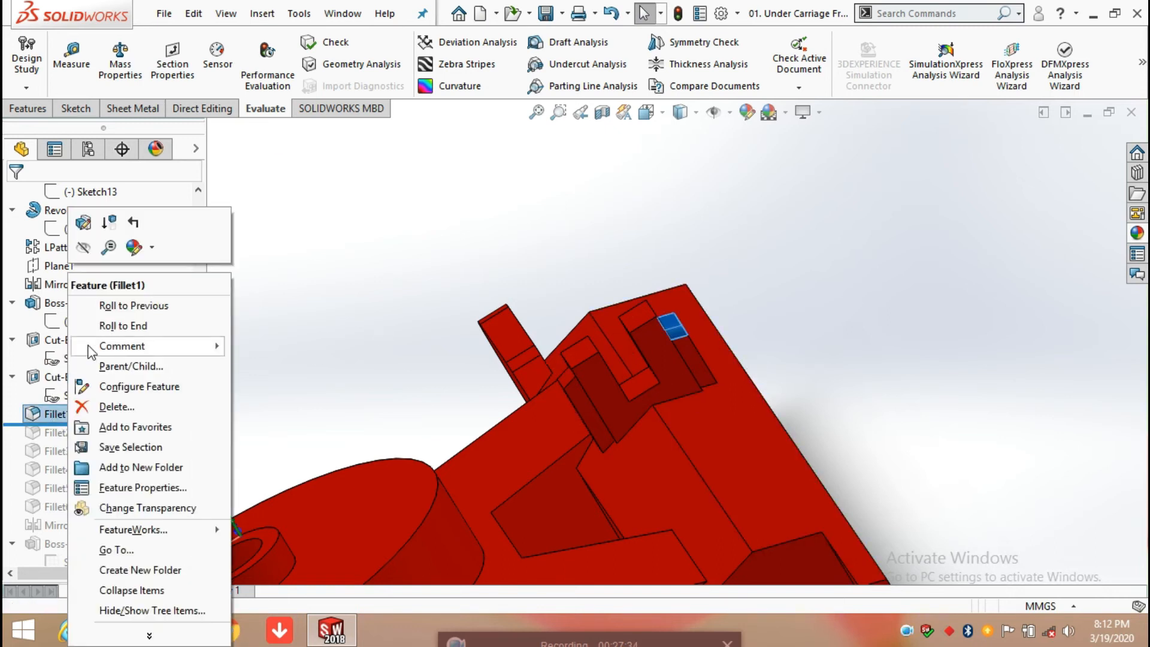
left_click(87, 233)
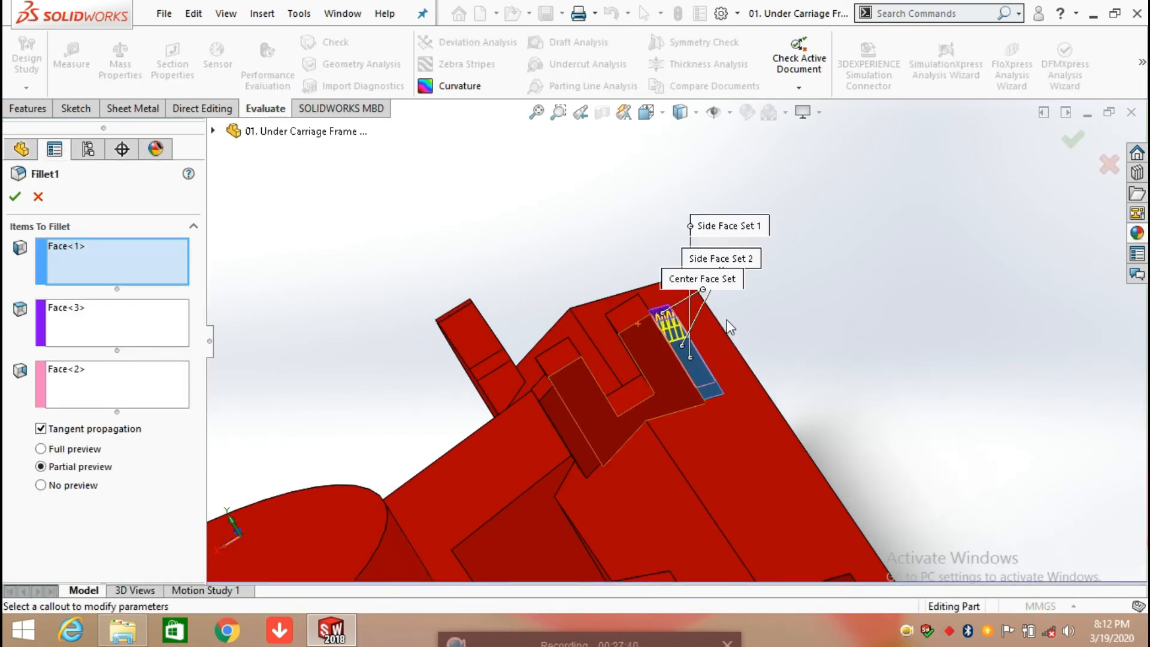
middle_click_drag(824, 343, 789, 364)
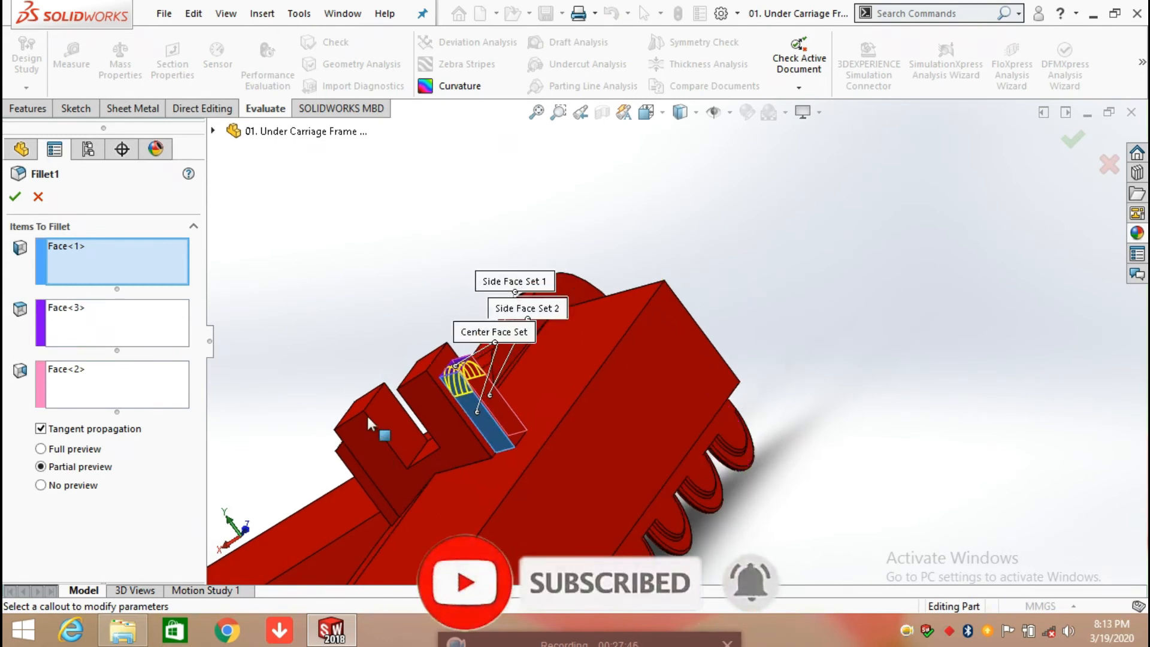
scroll(427, 413, "down", 3)
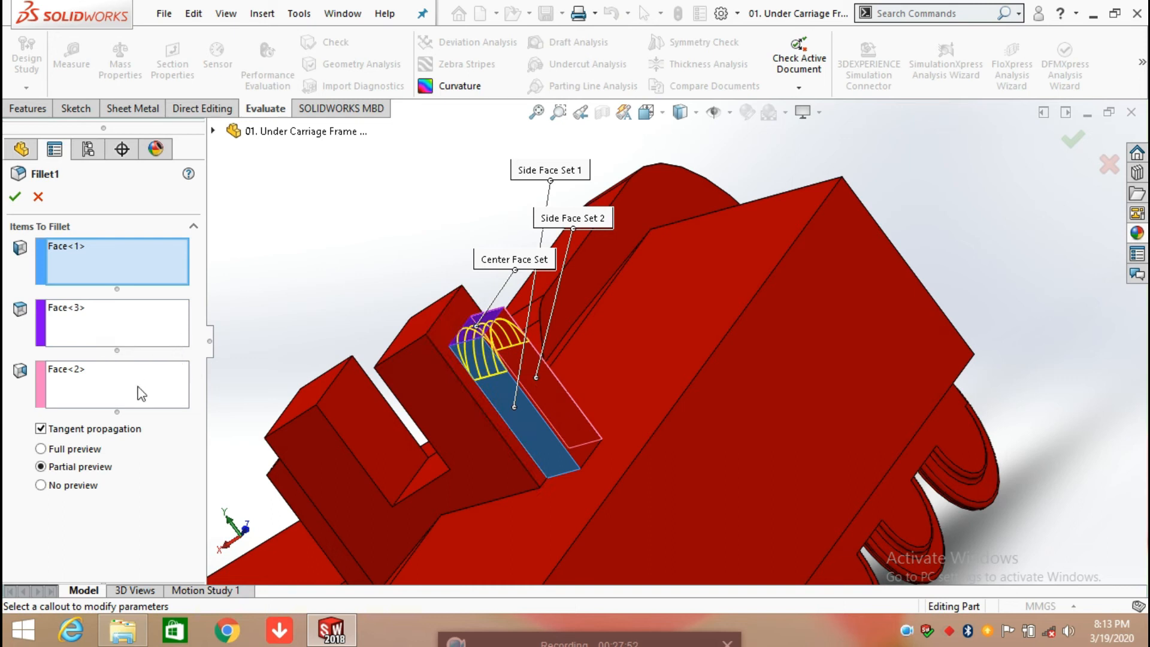
middle_click_drag(502, 394, 502, 425)
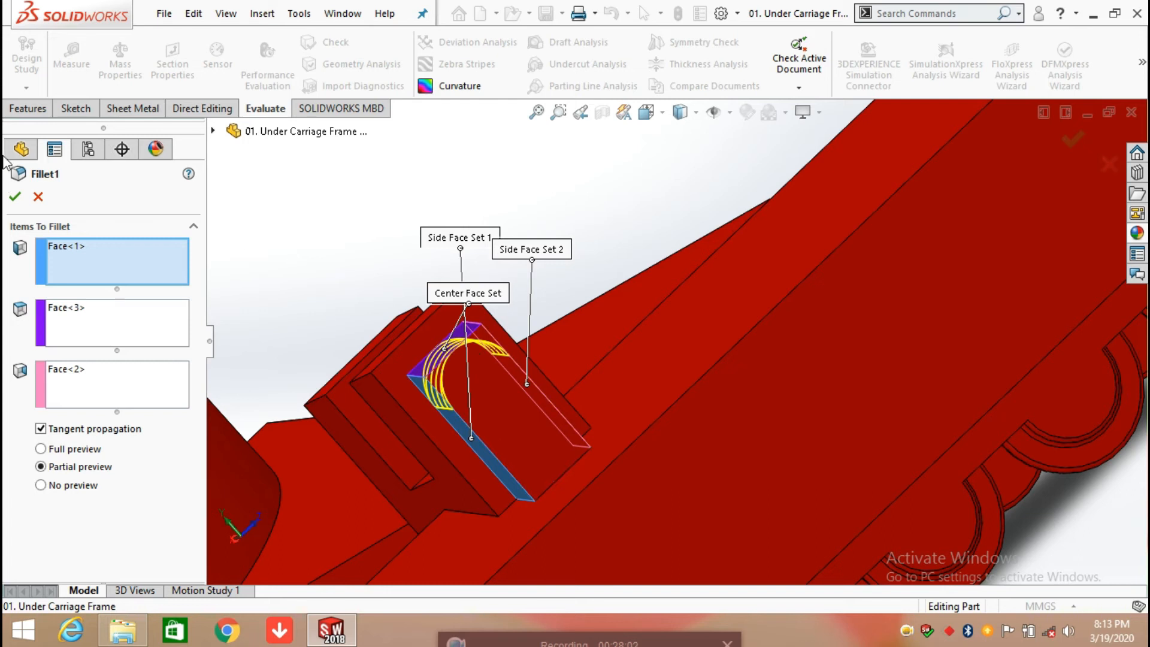
left_click(13, 195)
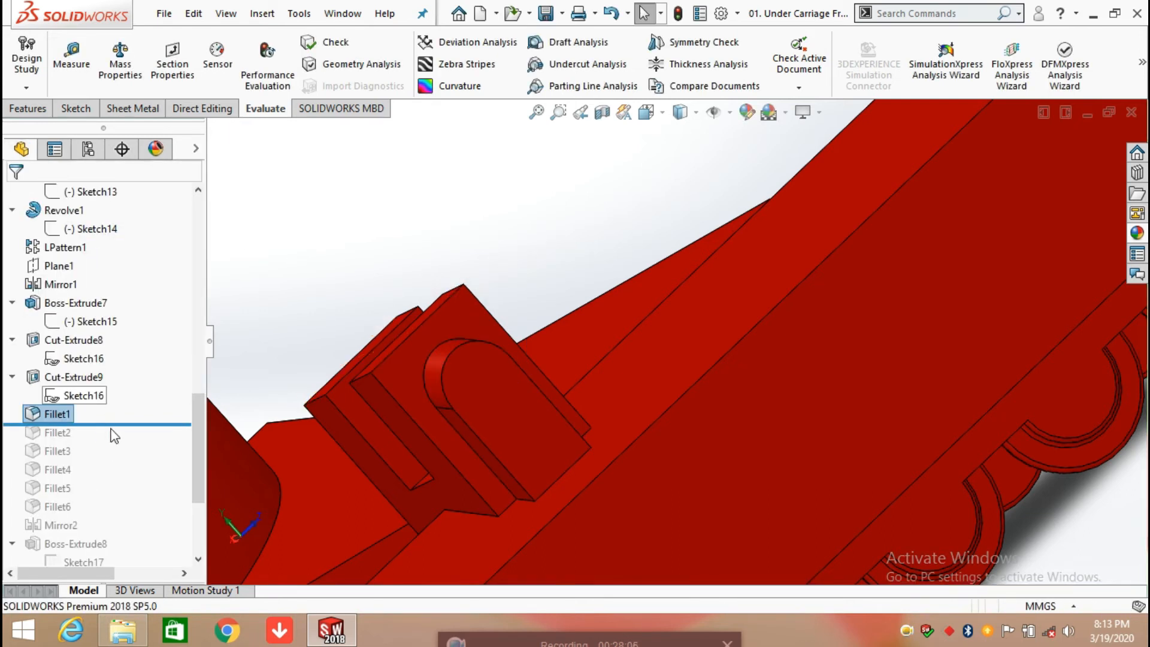
Step: Roll the model history forward to include Fillet2 and open its definition to review the face sets
left_click_drag(109, 424, 107, 443)
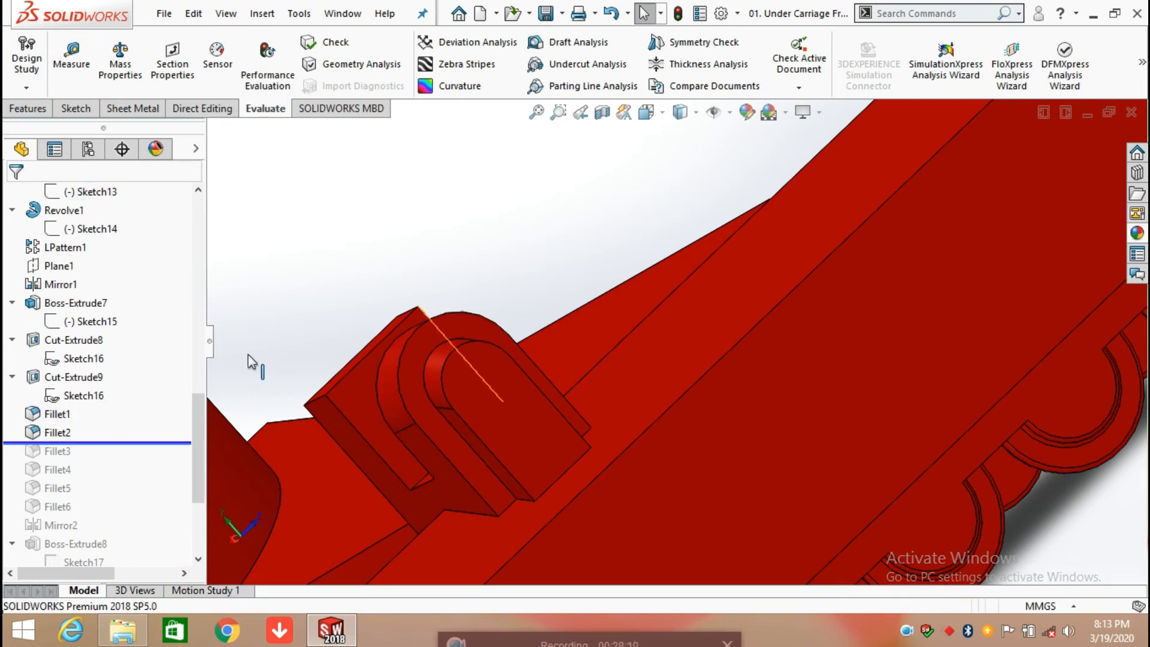
left_click(67, 433)
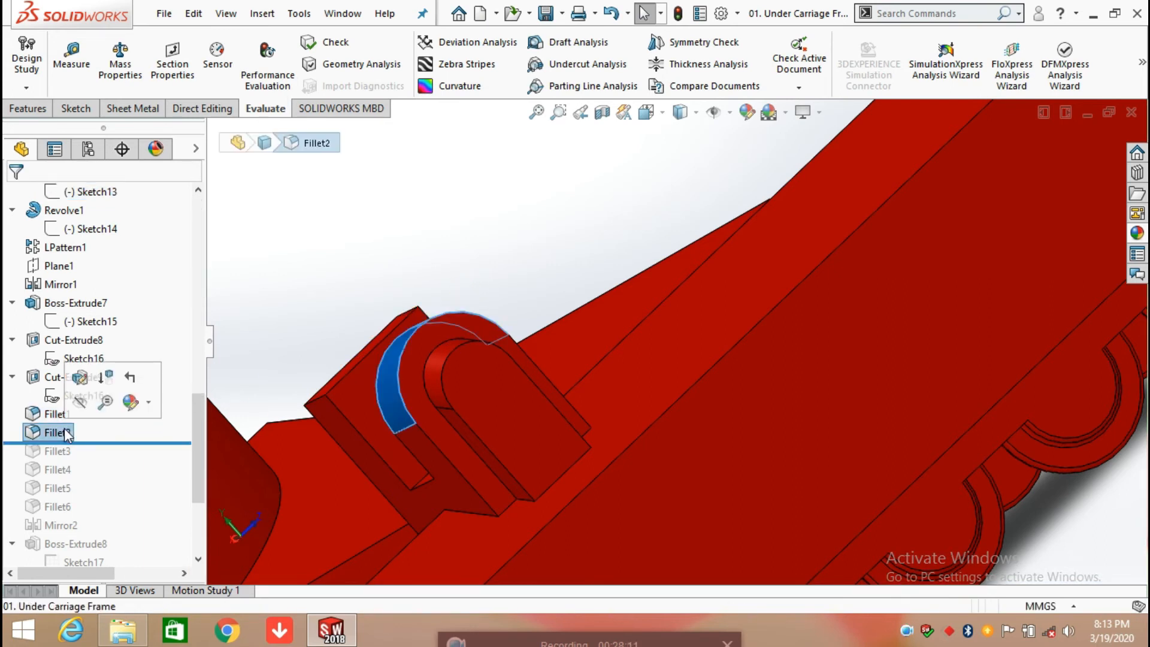
left_click(78, 386)
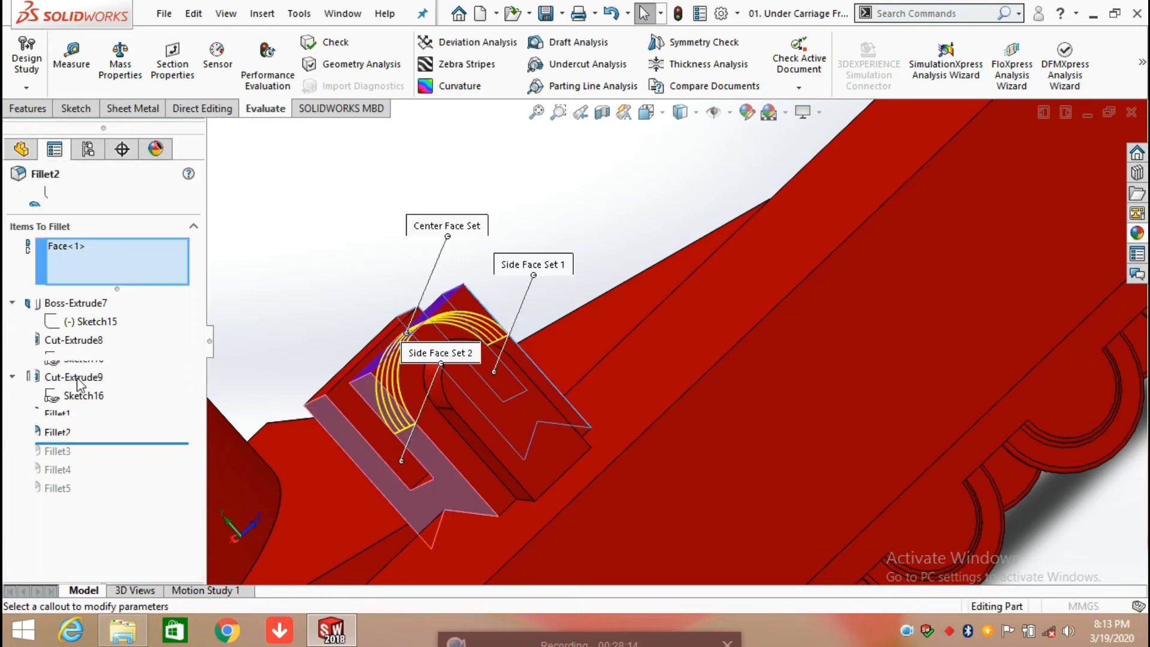
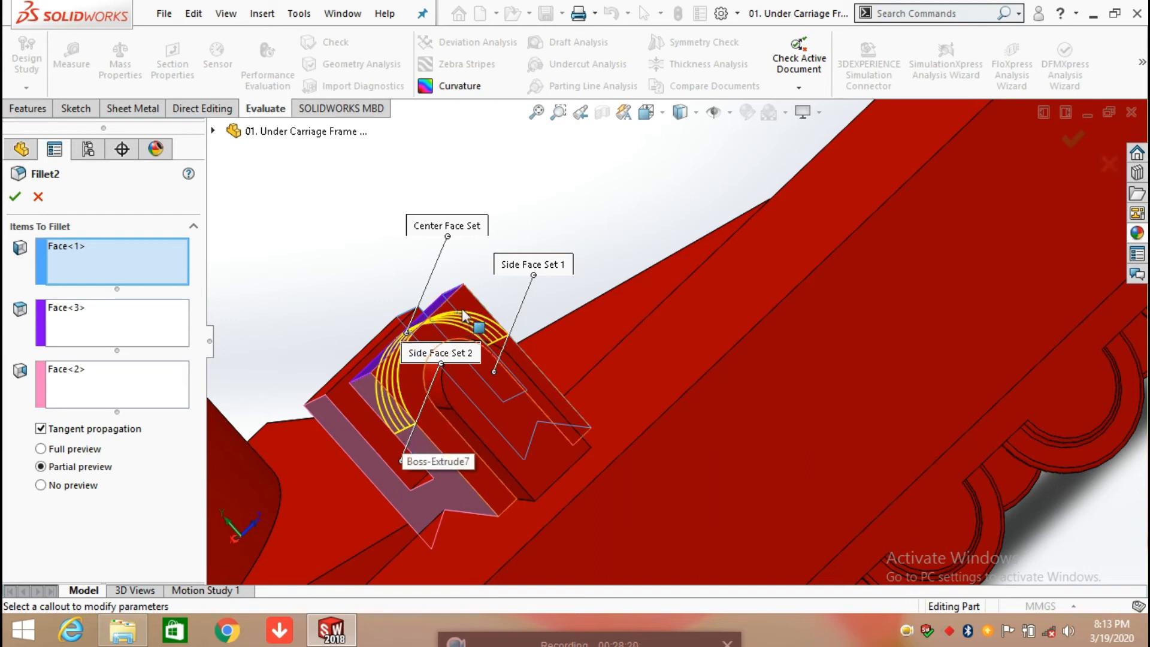
Step: Accept the Fillet2 definition unchanged and roll the model history forward to include Fillet3 and Fillet4 on the bracket
left_click(16, 198)
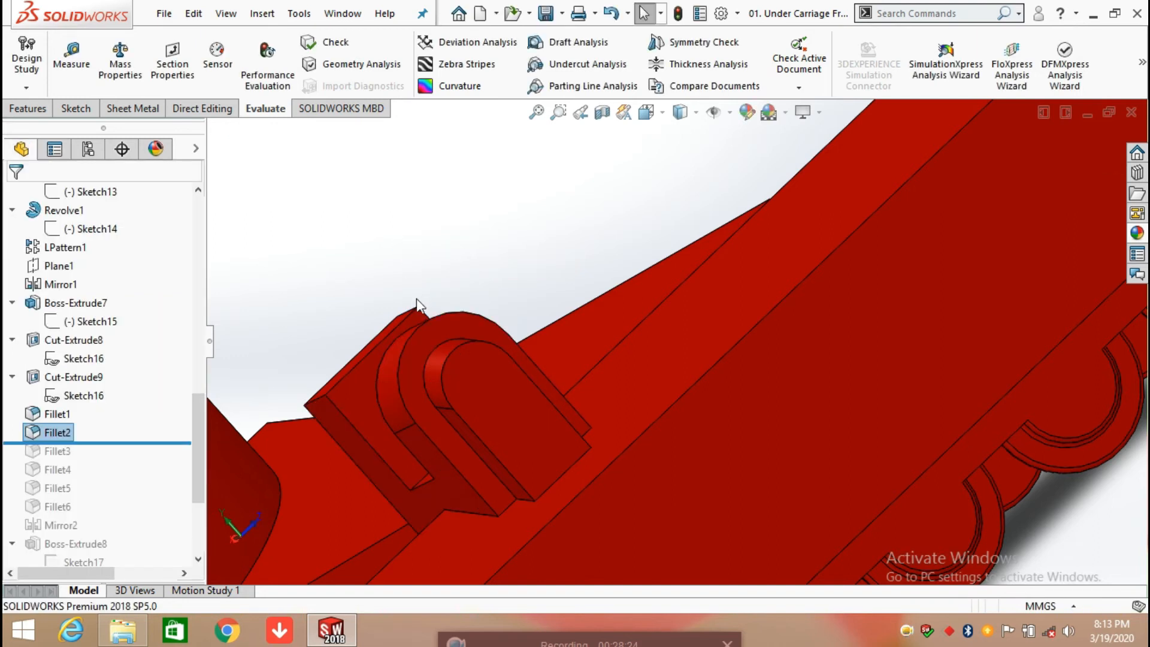
scroll(444, 397, "down", 5)
middle_click_drag(496, 388, 533, 359)
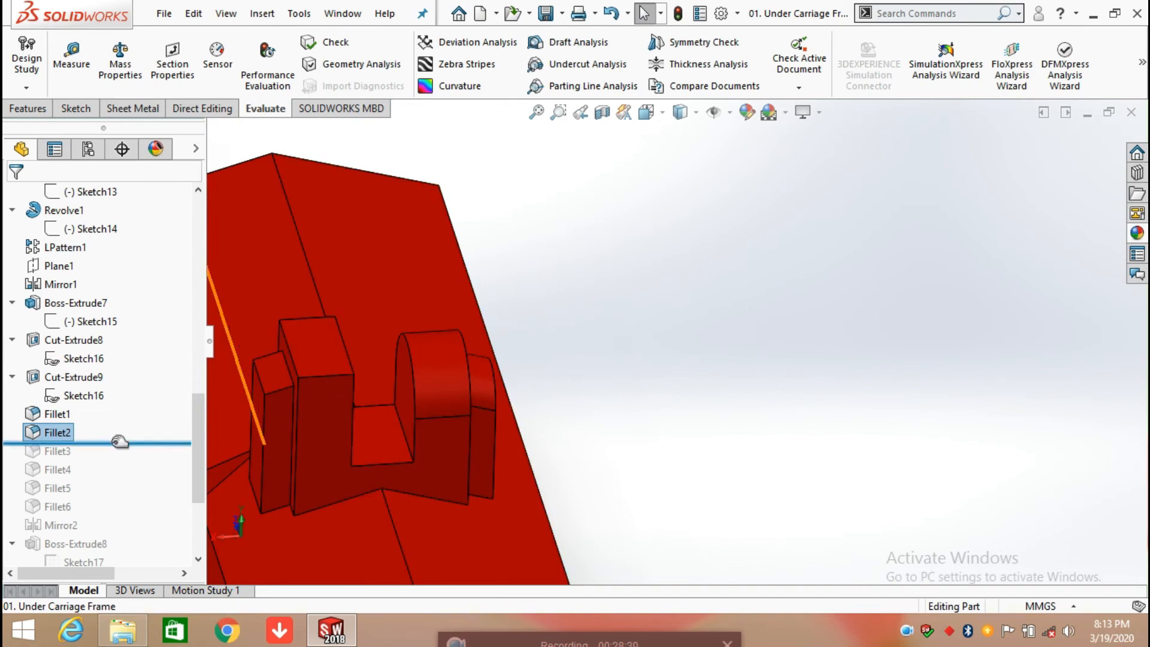
left_click_drag(121, 441, 106, 477)
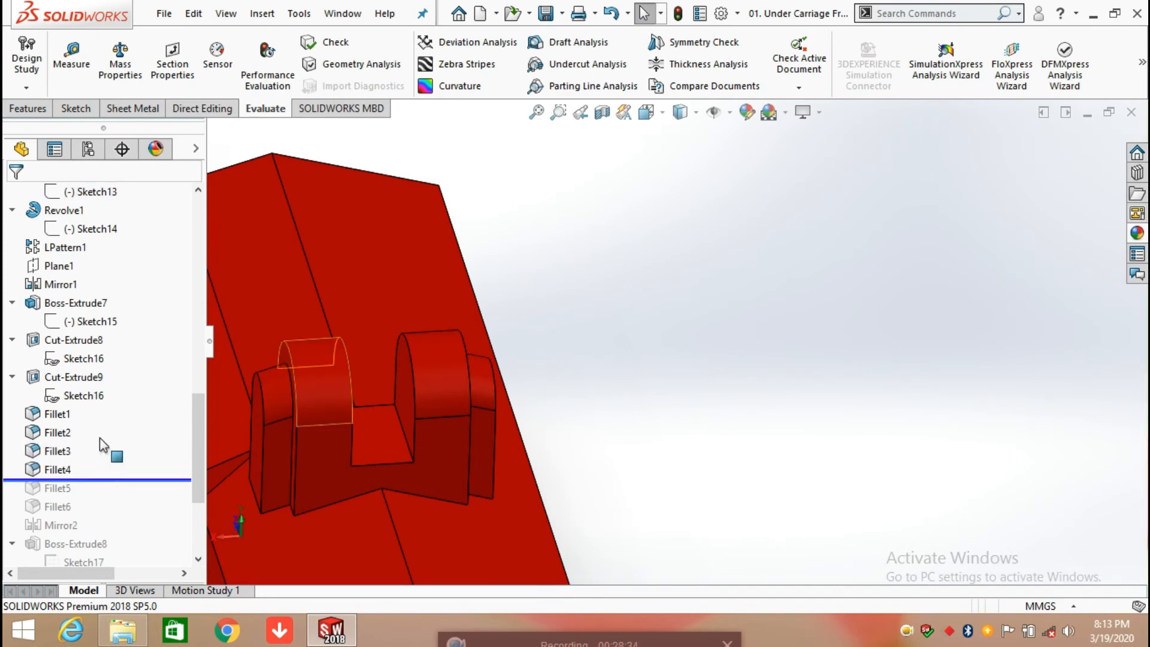
Step: Roll the model history forward to include Fillet5 and review its edges and radius, accepting the definition without changes
left_click_drag(105, 480, 98, 499)
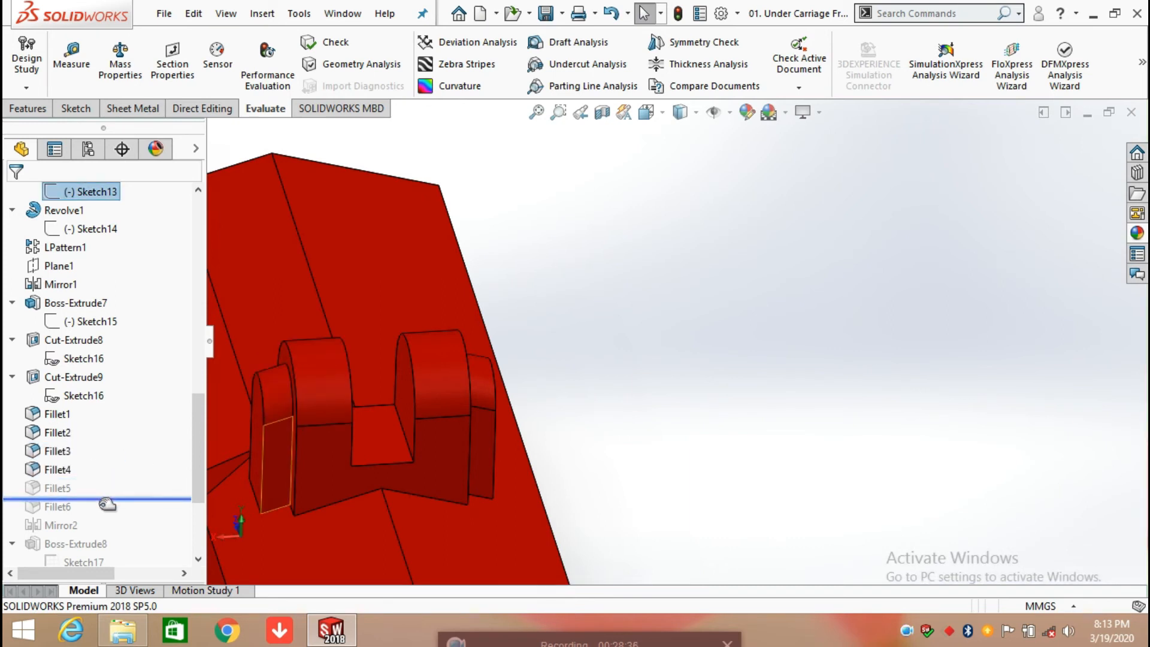
left_click(58, 490)
left_click(69, 437)
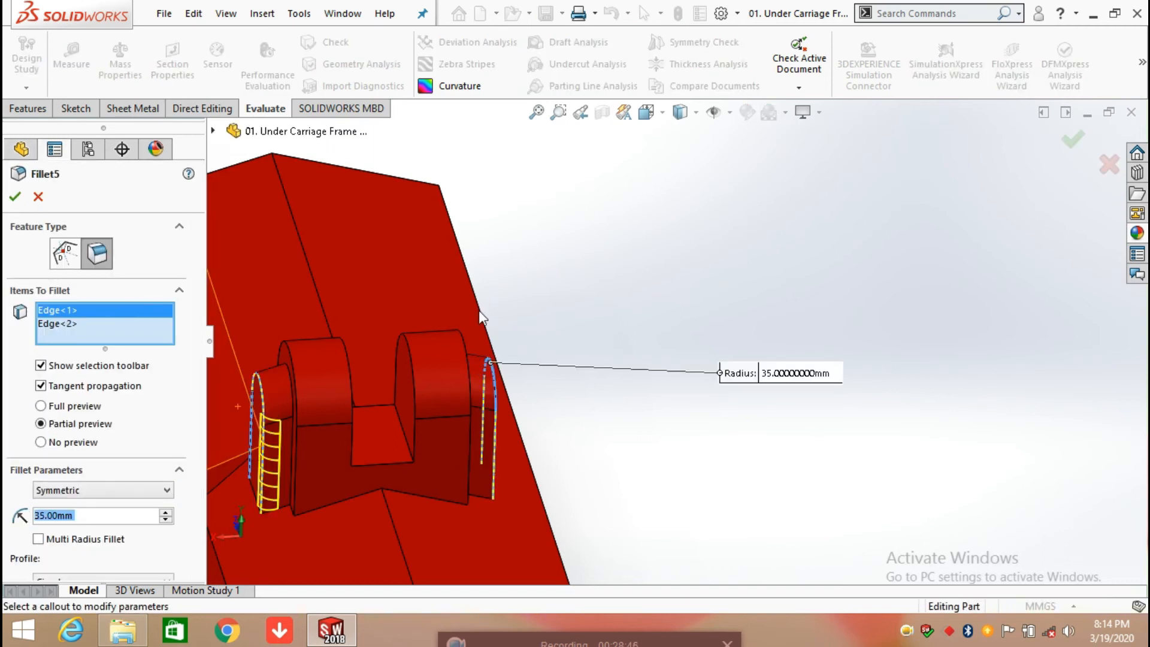
scroll(580, 355, "up", 2)
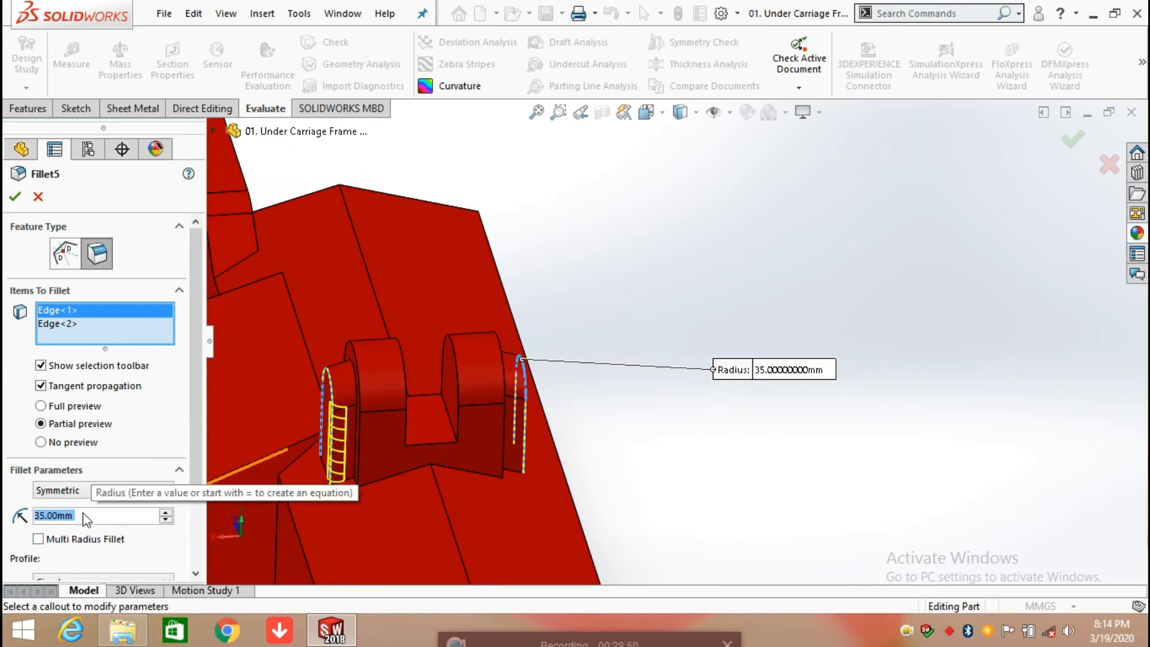
middle_click_drag(335, 432, 354, 441)
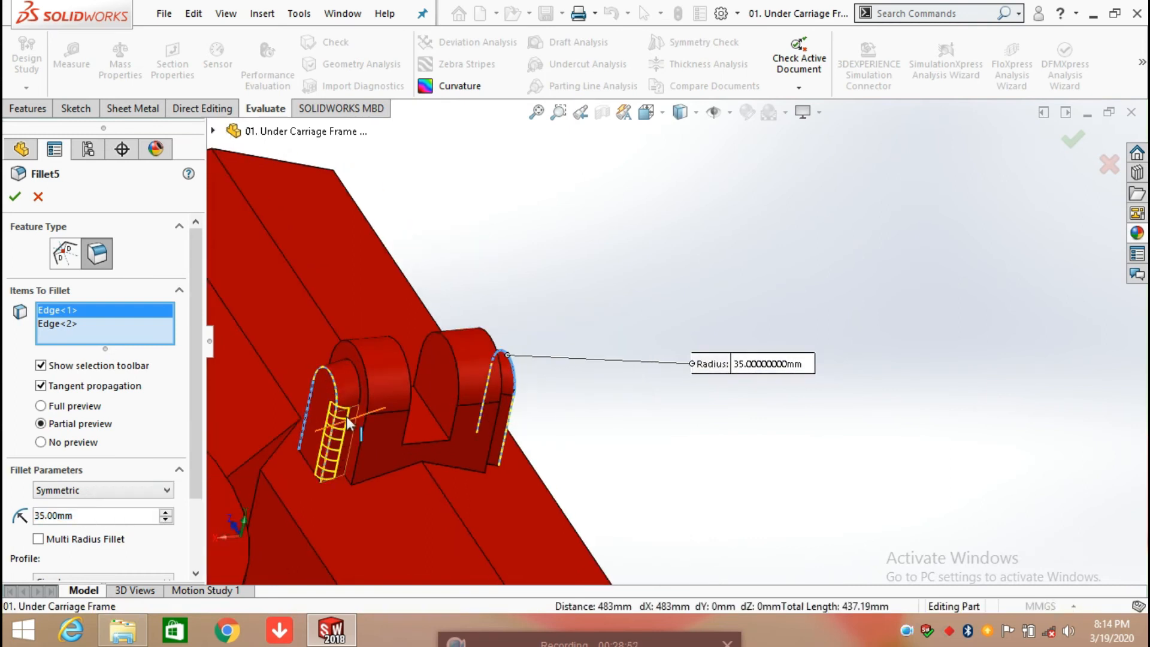
middle_click_drag(562, 392, 491, 420)
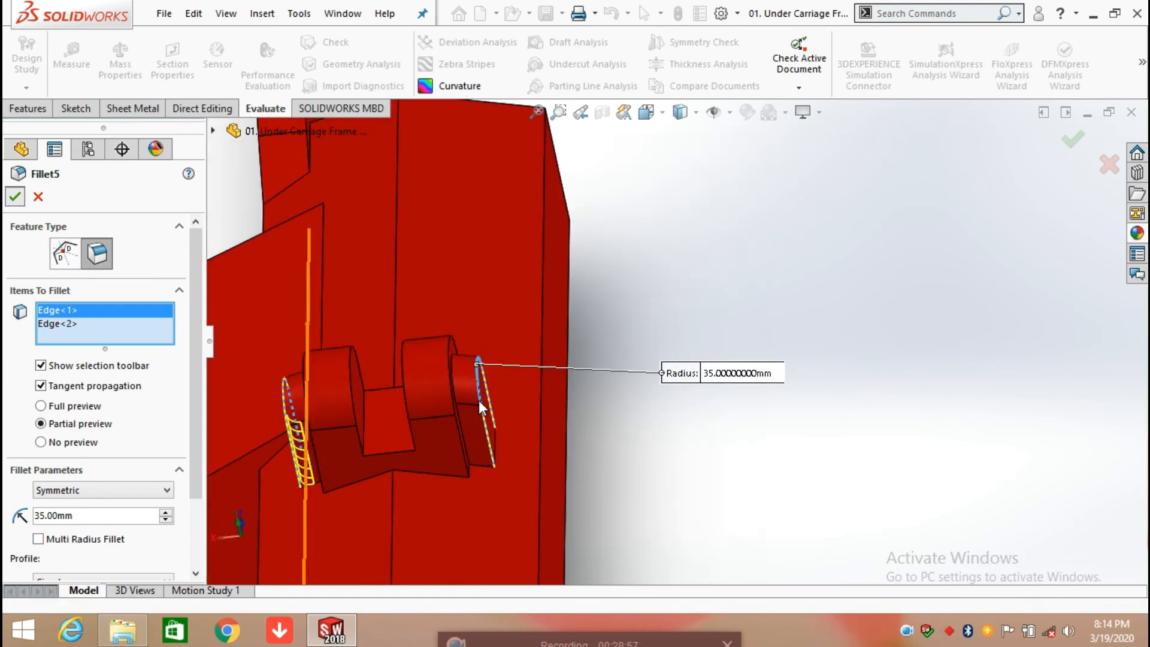
key("Return")
Step: Roll the model history forward to include Fillet6 and open its definition
scroll(324, 488, "up", 5)
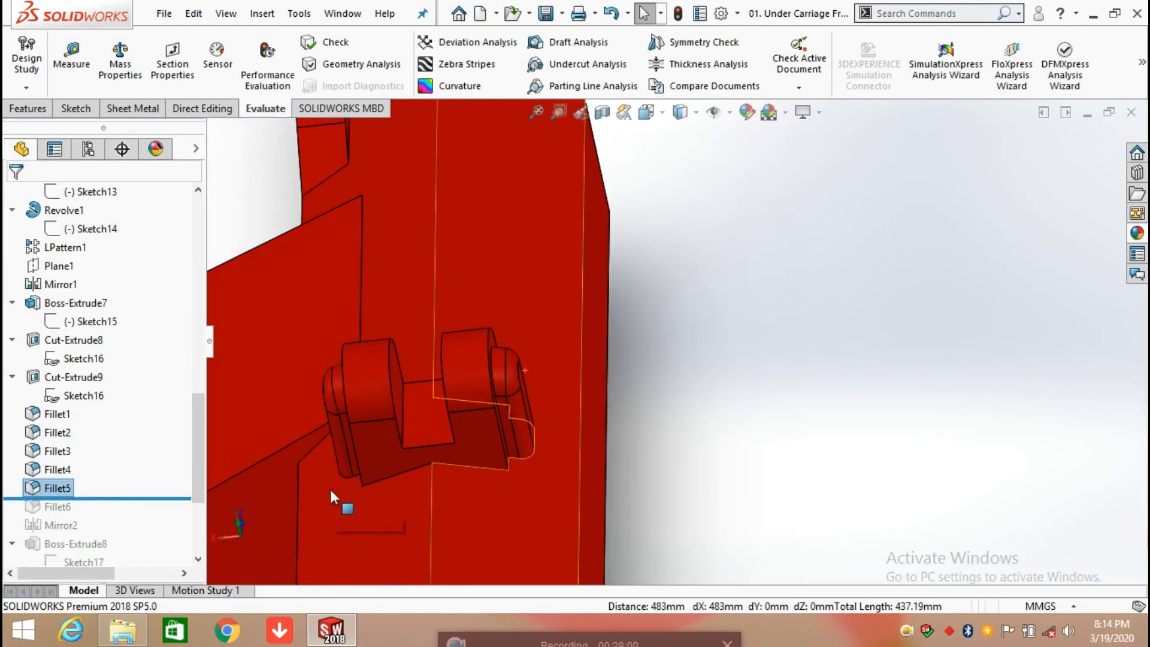
left_click_drag(178, 500, 167, 511)
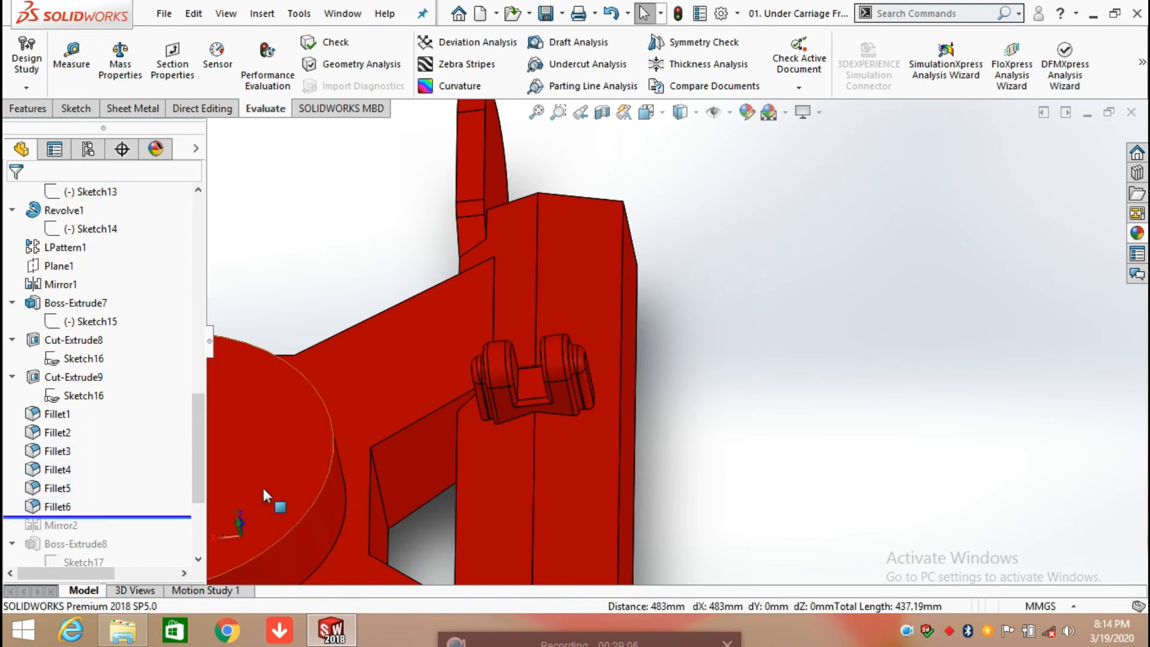
left_click(56, 507)
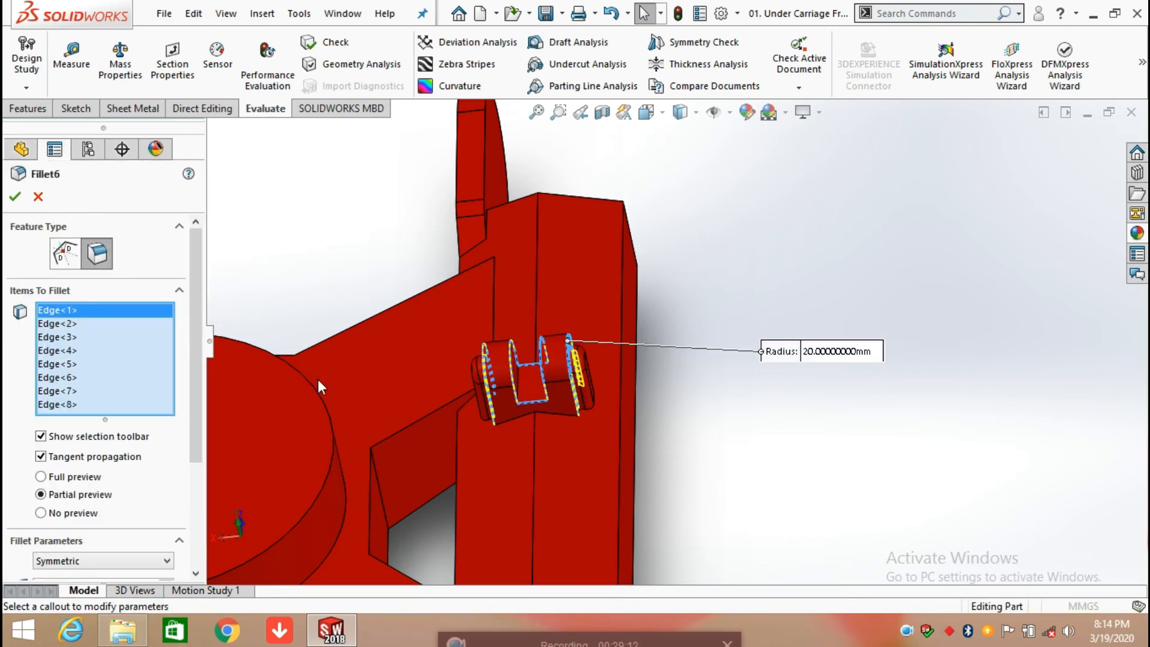
Step: Review the selected bracket edges and radius of Fillet6 from several angles, accepting its definition without changes
scroll(576, 391, "down", 5)
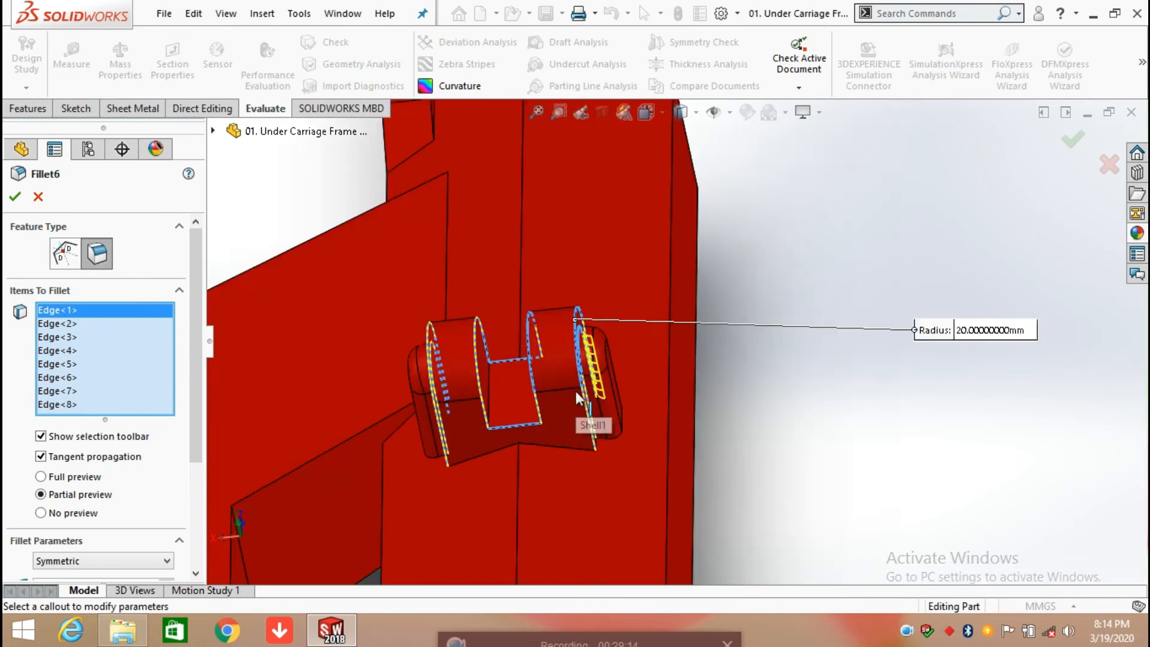
middle_click_drag(574, 388, 599, 394)
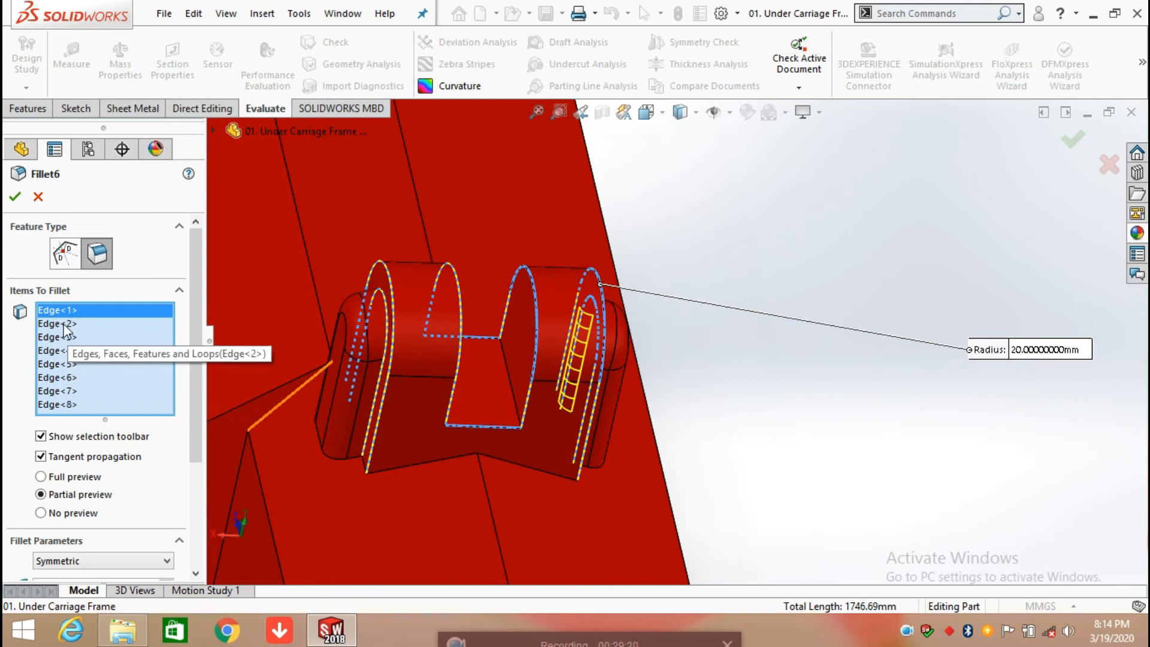
scroll(95, 373, "down", 3)
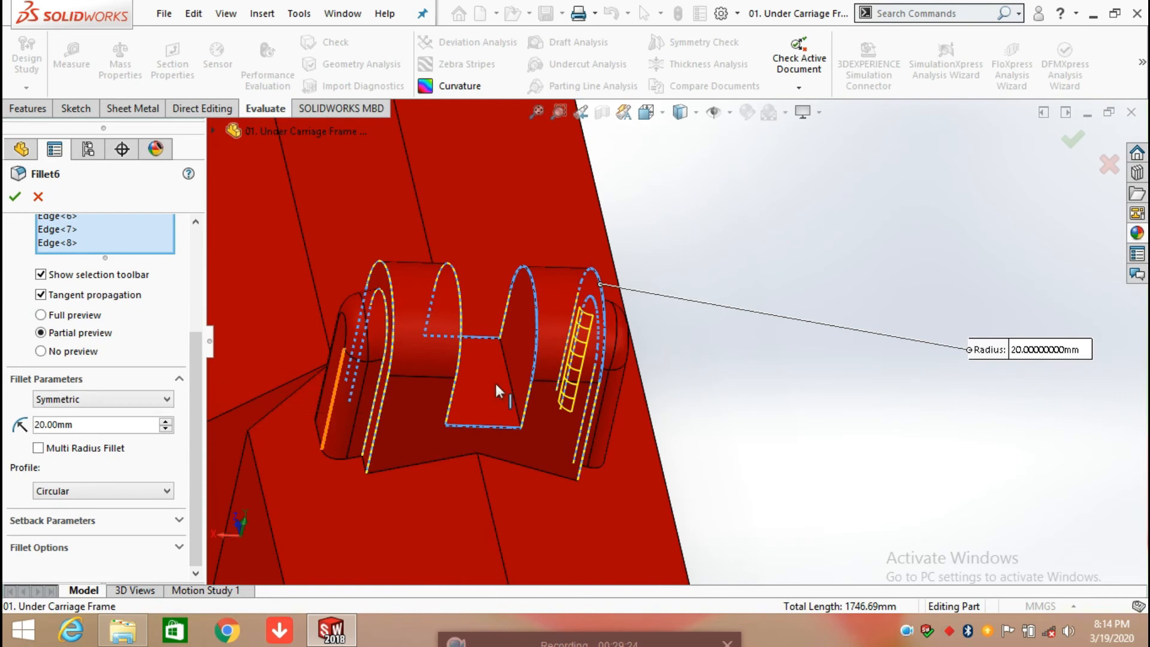
middle_click_drag(389, 330, 404, 321)
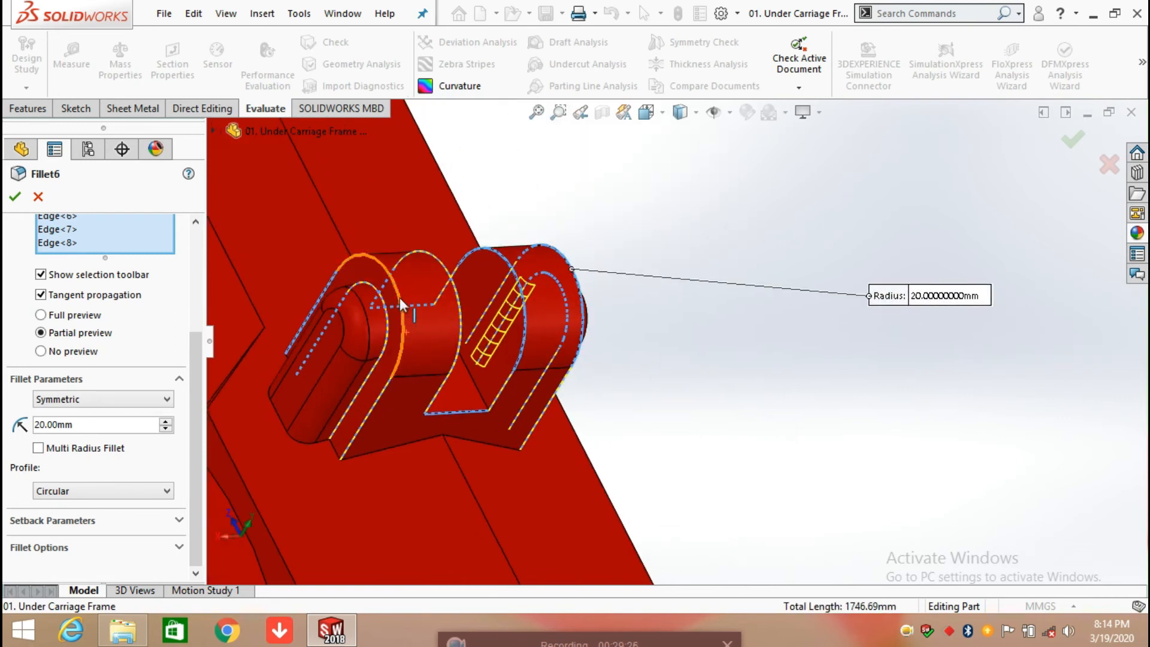
middle_click_drag(375, 314, 411, 279)
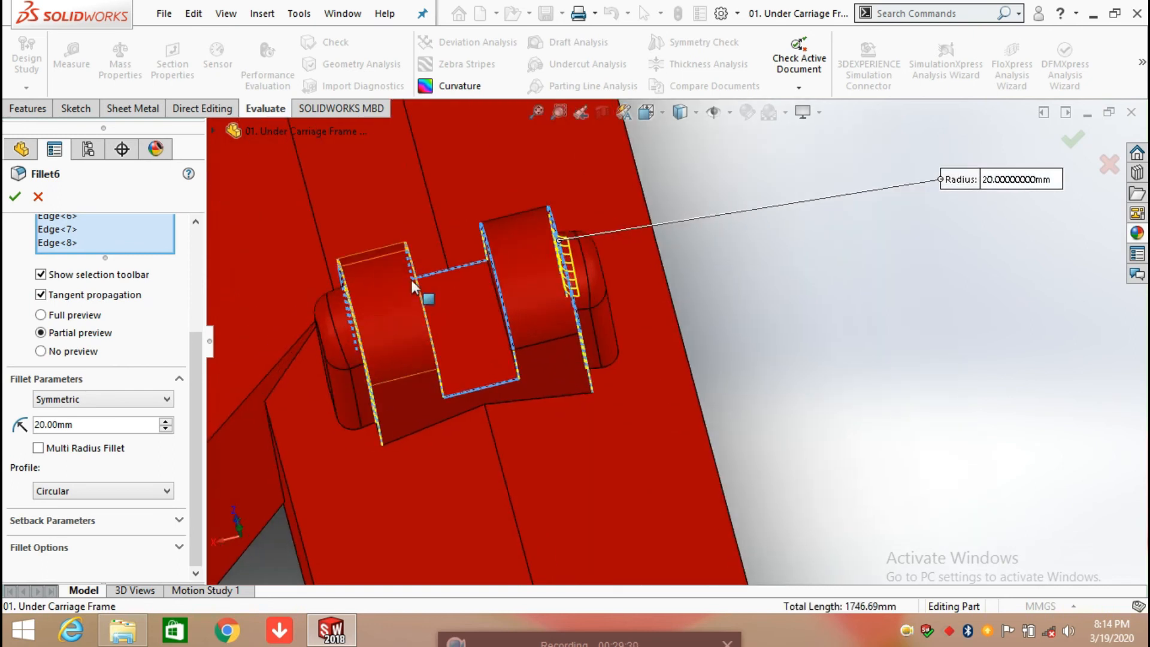
middle_click_drag(447, 314, 419, 391)
left_click(15, 200)
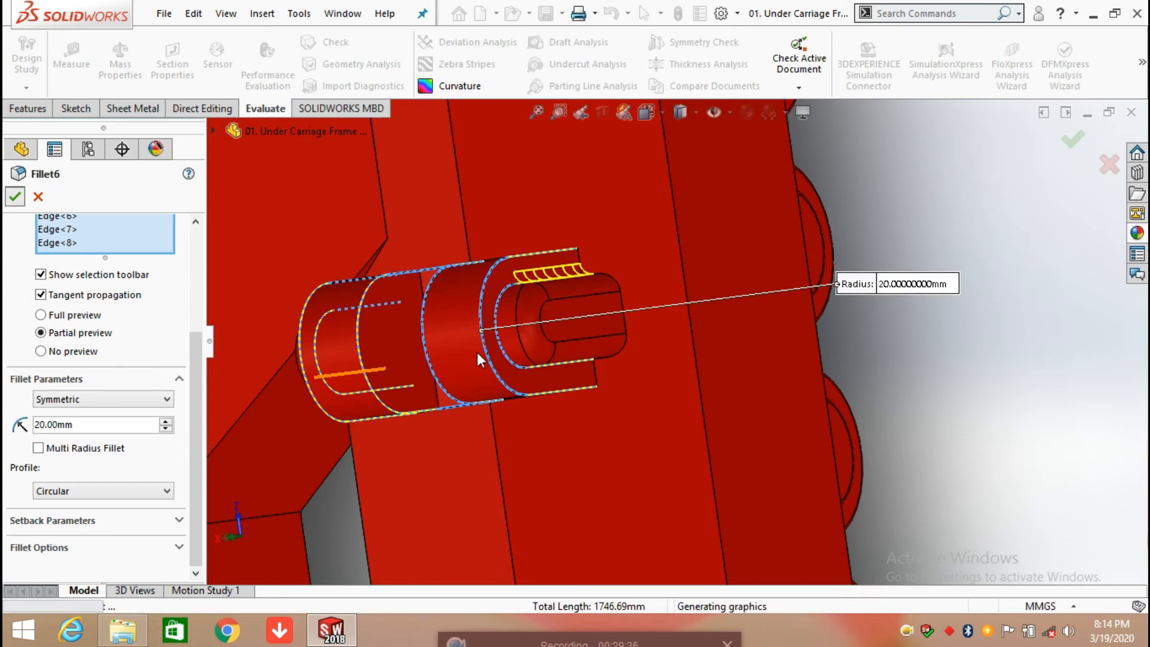
Step: Inspect the rounded edges of the finished bracket up close from both sides
scroll(515, 340, "down", 1)
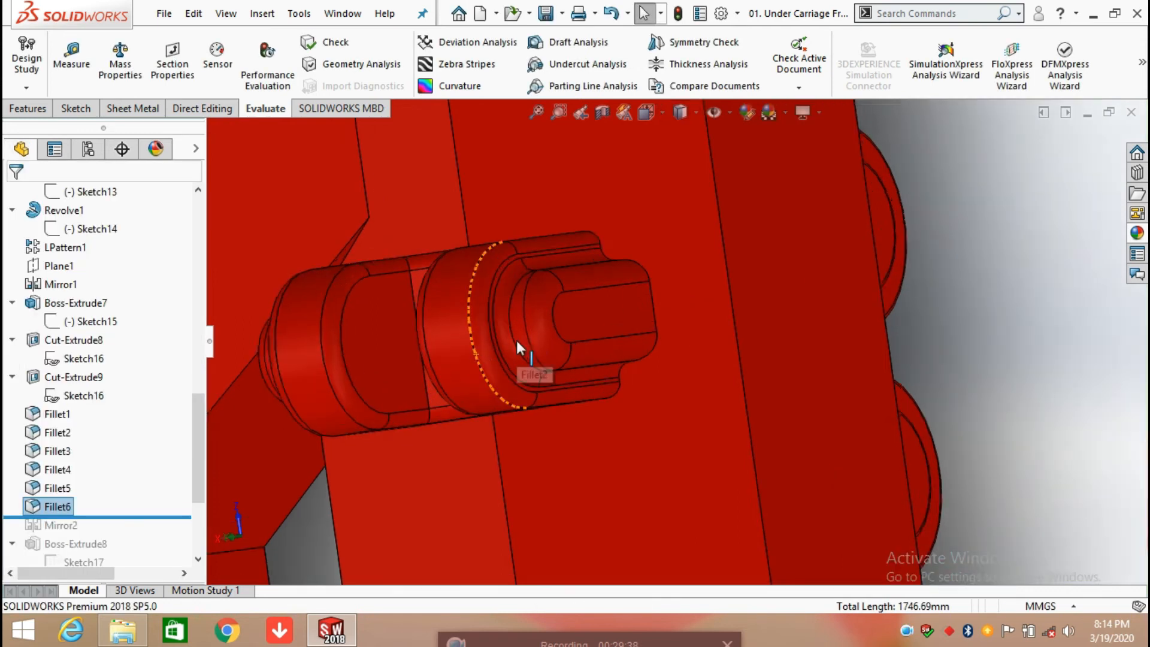
scroll(515, 338, "down", 1)
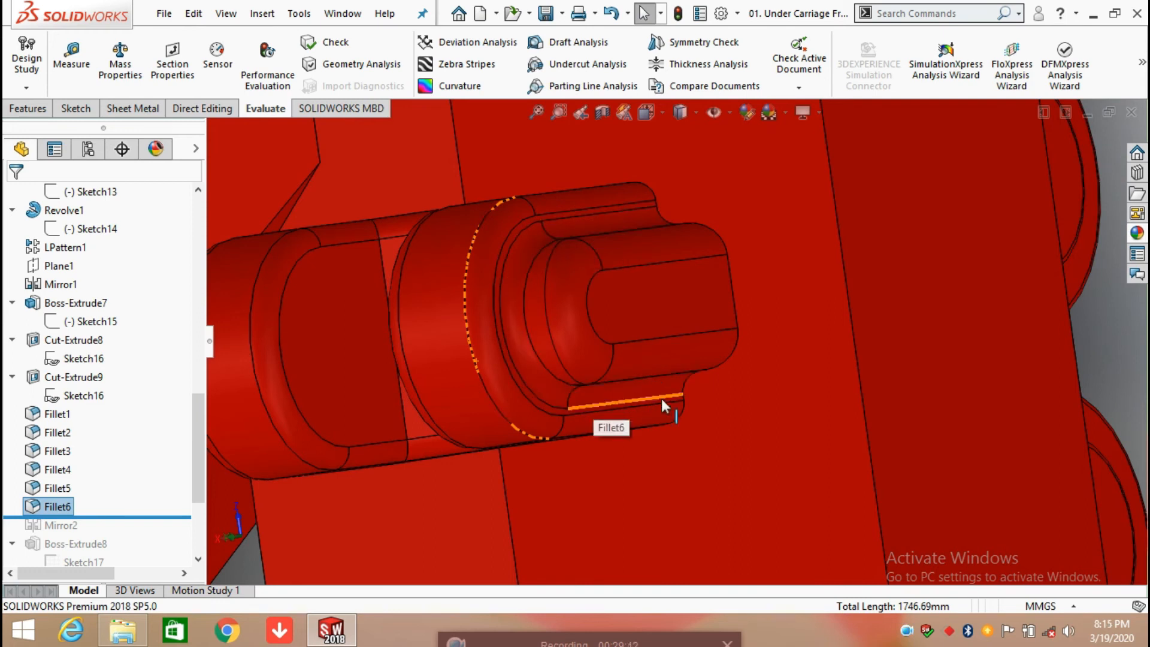
scroll(491, 243, "up", 5)
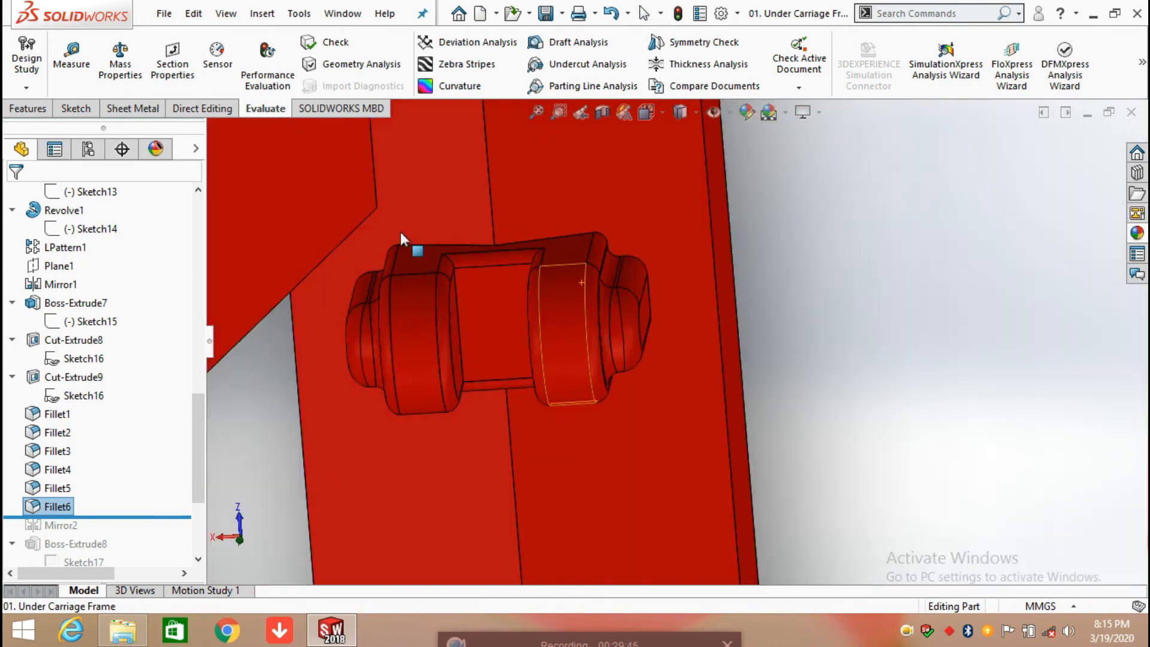
scroll(476, 296, "down", 2)
middle_click_drag(475, 296, 526, 242)
scroll(148, 524, "up", 5)
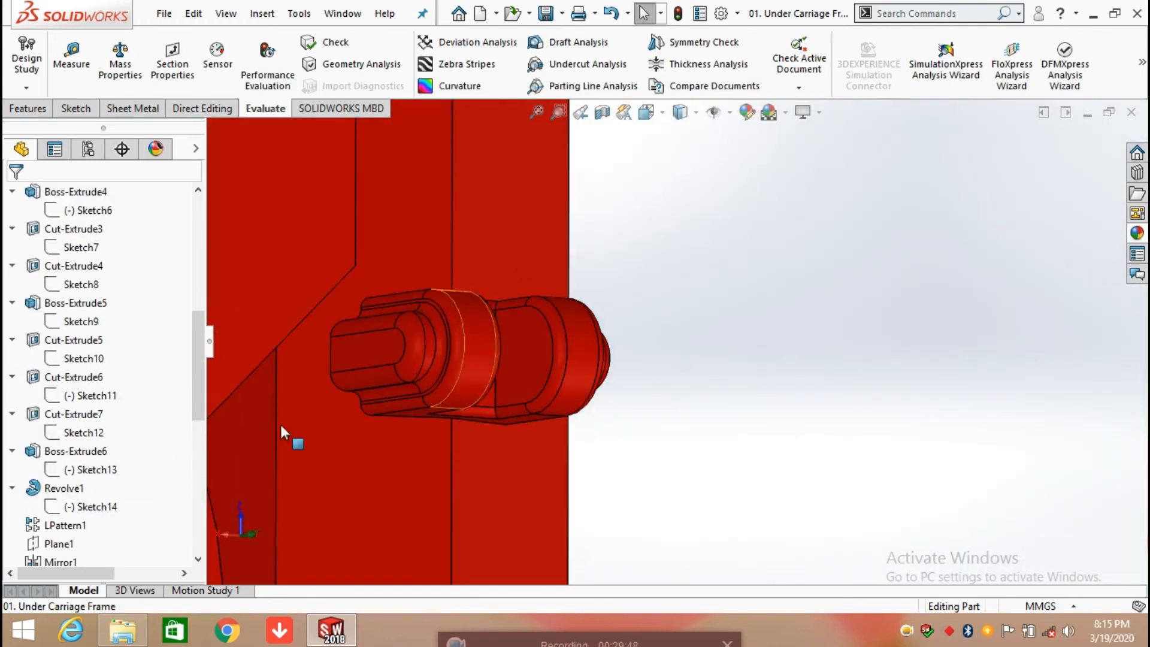
Step: Roll the model history forward to include Mirror2 and review its mirror plane and mirrored features, accepting the definition unchanged
scroll(133, 467, "down", 5)
scroll(566, 445, "up", 6)
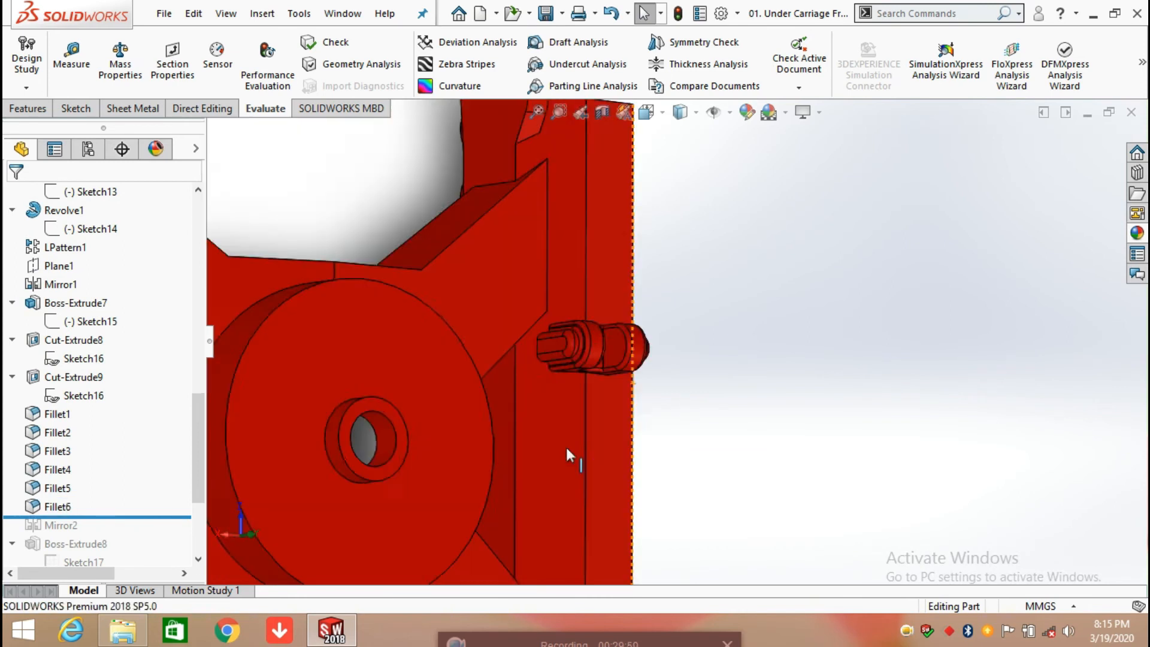
middle_click_drag(560, 440, 479, 414)
left_click_drag(189, 520, 162, 528)
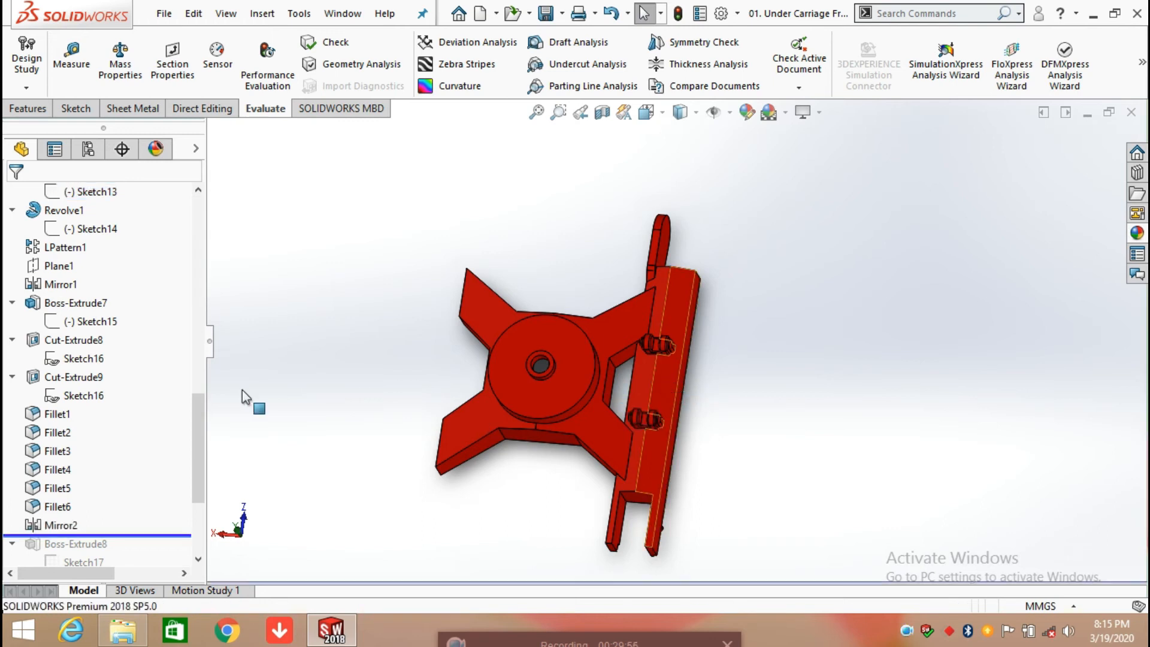
left_click(60, 525)
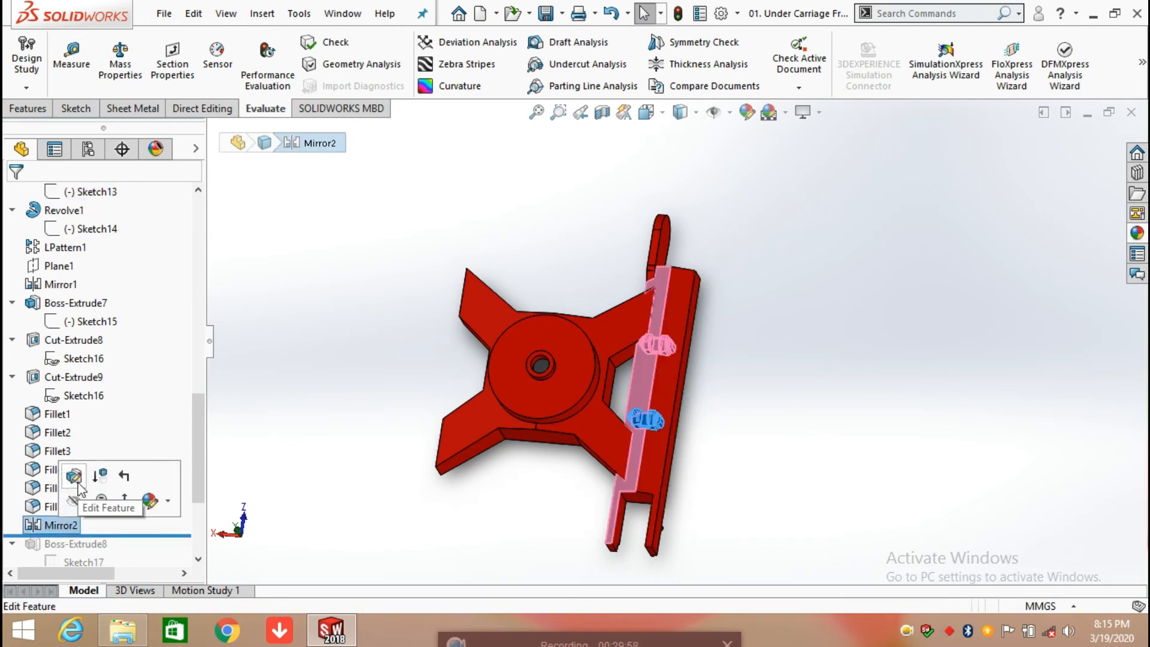
left_click(74, 477)
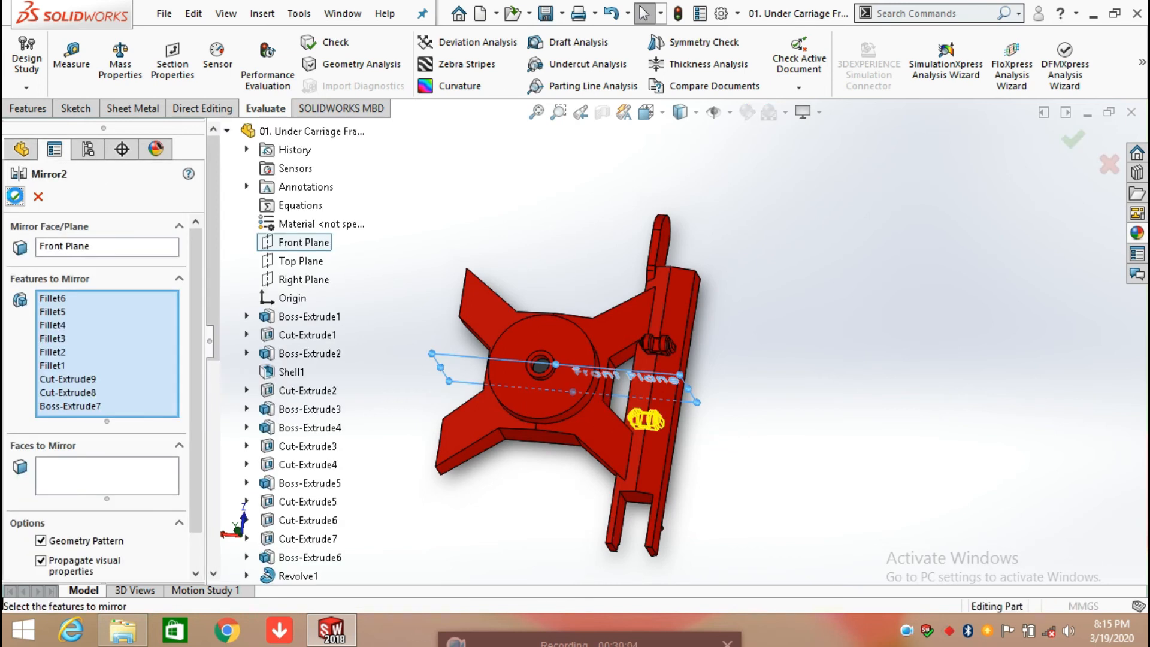
left_click(20, 203)
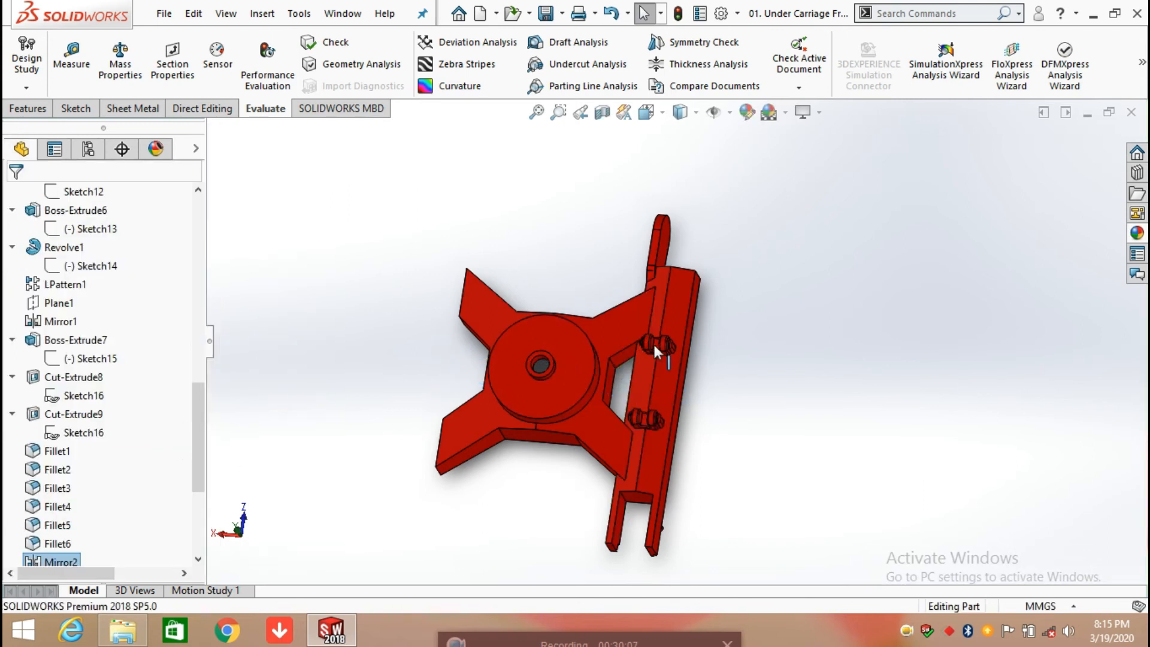
Step: Inspect the mirrored brackets and roll the model history forward to include Boss-Extrude8 on the frame's side
scroll(660, 347, "down", 3)
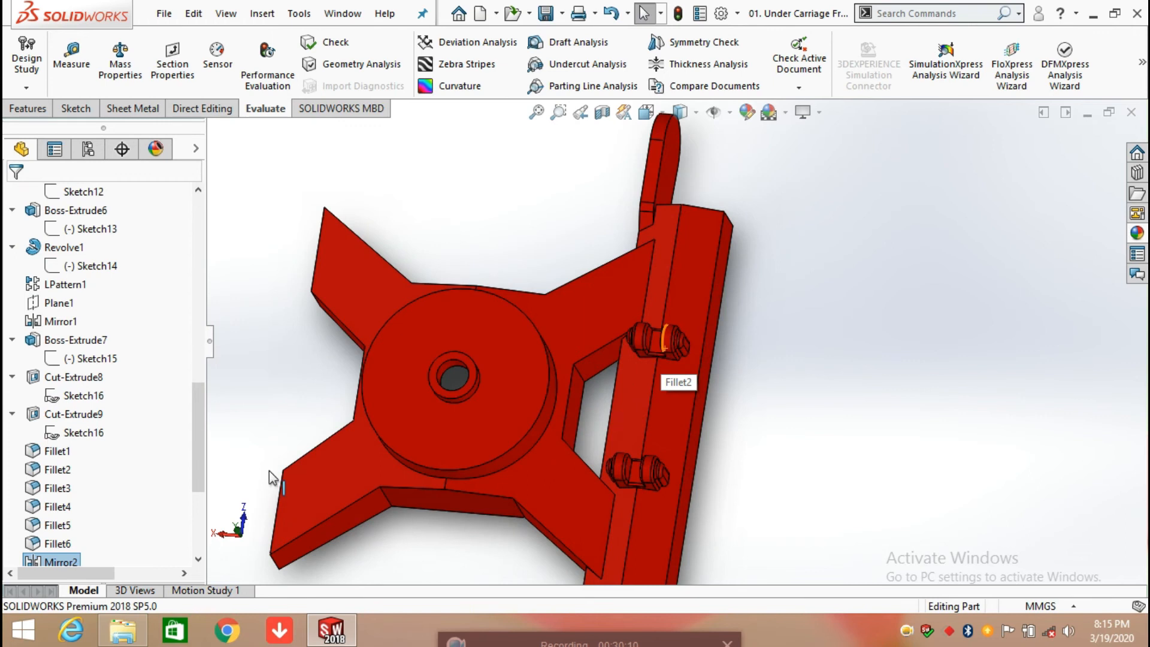
scroll(194, 466, "down", 3)
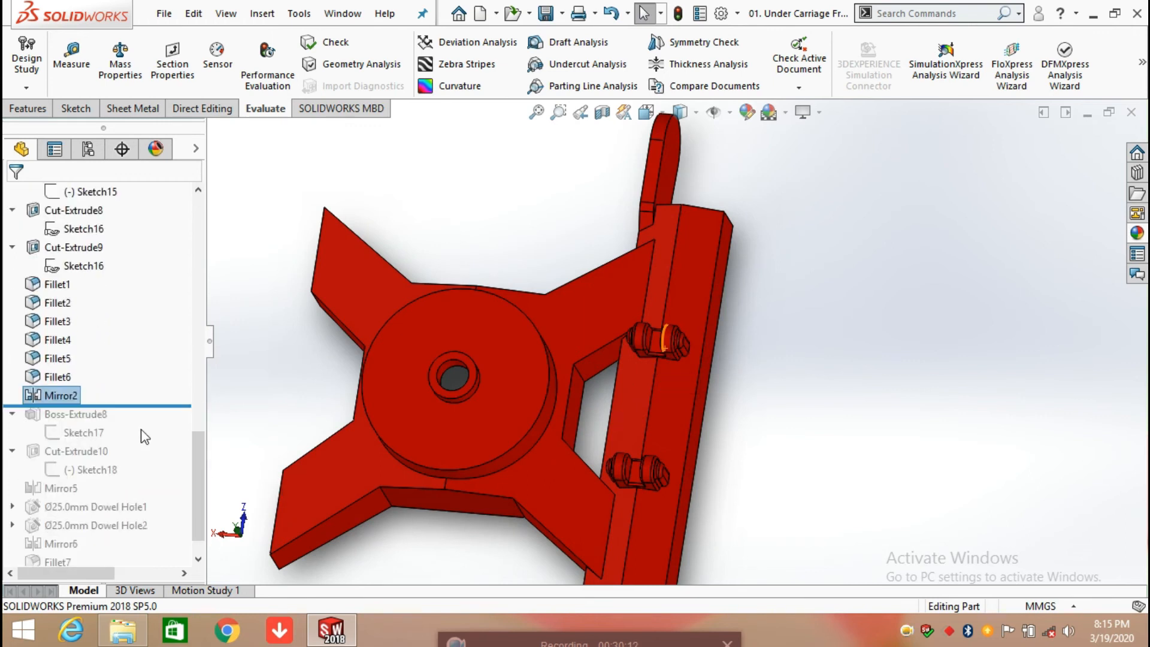
left_click_drag(153, 406, 149, 441)
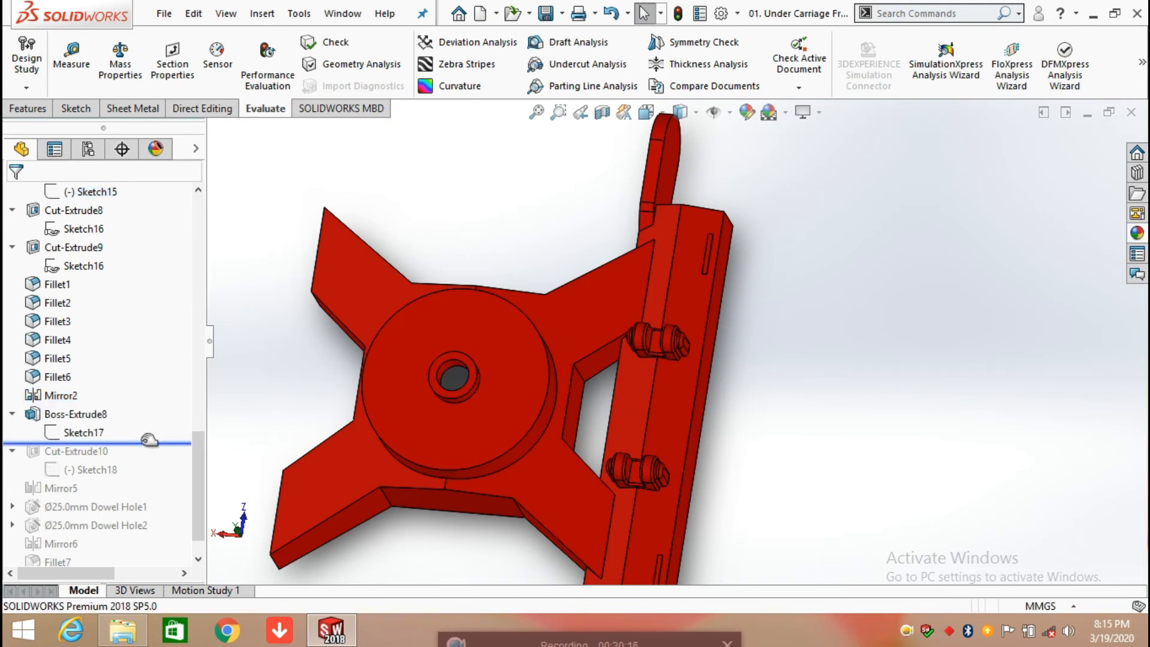
scroll(542, 413, "up", 3)
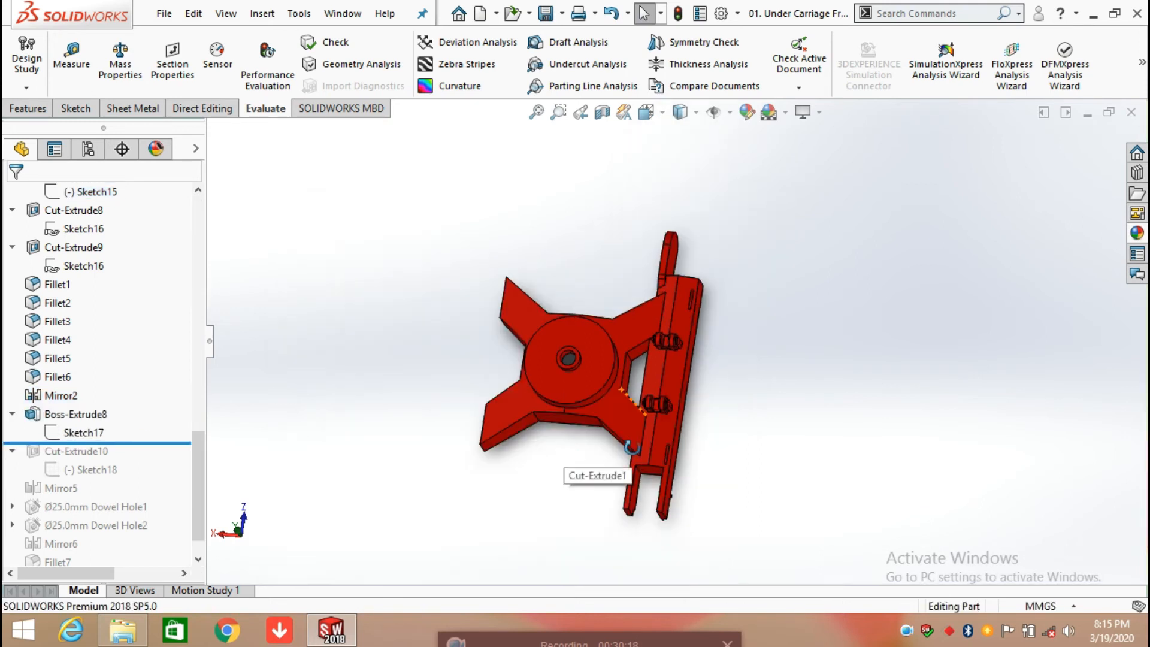
middle_click_drag(568, 467, 488, 385)
Step: Open Sketch17 of Boss-Extrude8 for editing and face its sketch plane in the Left view
left_click(46, 434)
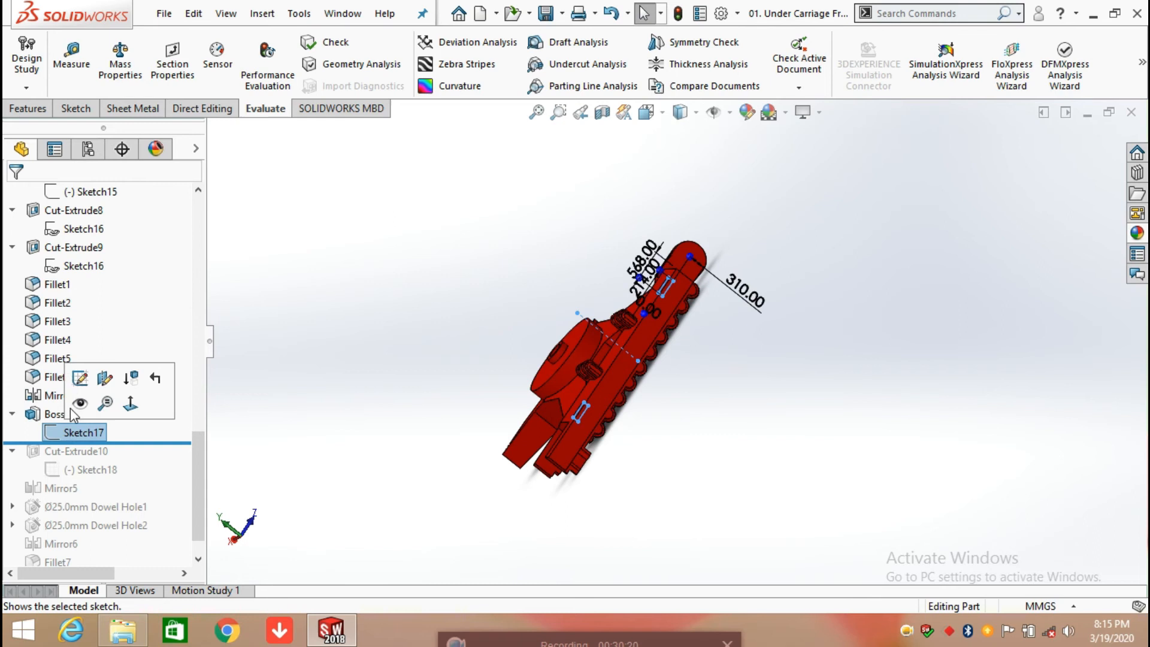
left_click(80, 379)
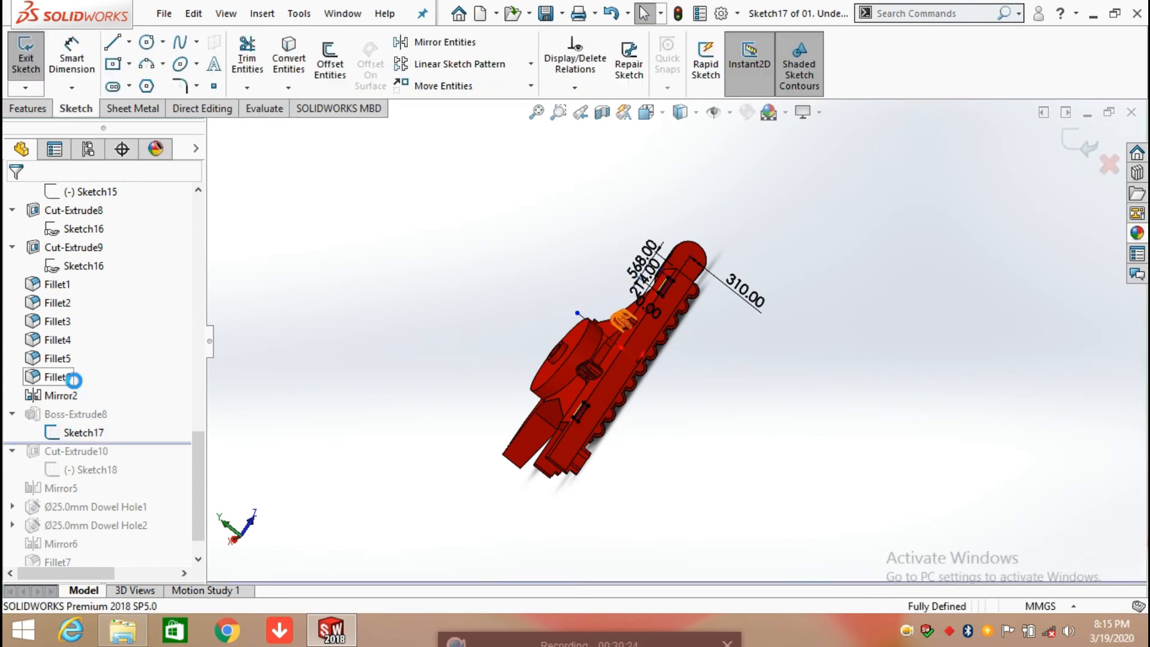
key("space")
left_click(581, 412)
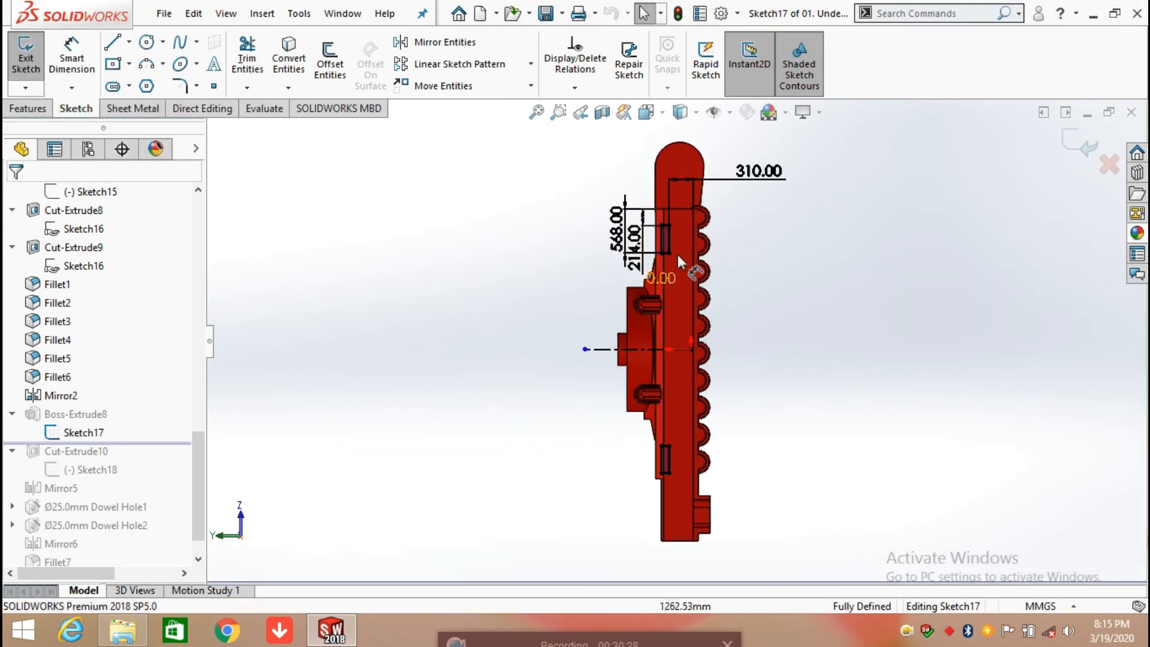
scroll(725, 327, "down", 2)
middle_click_drag(723, 322, 791, 408)
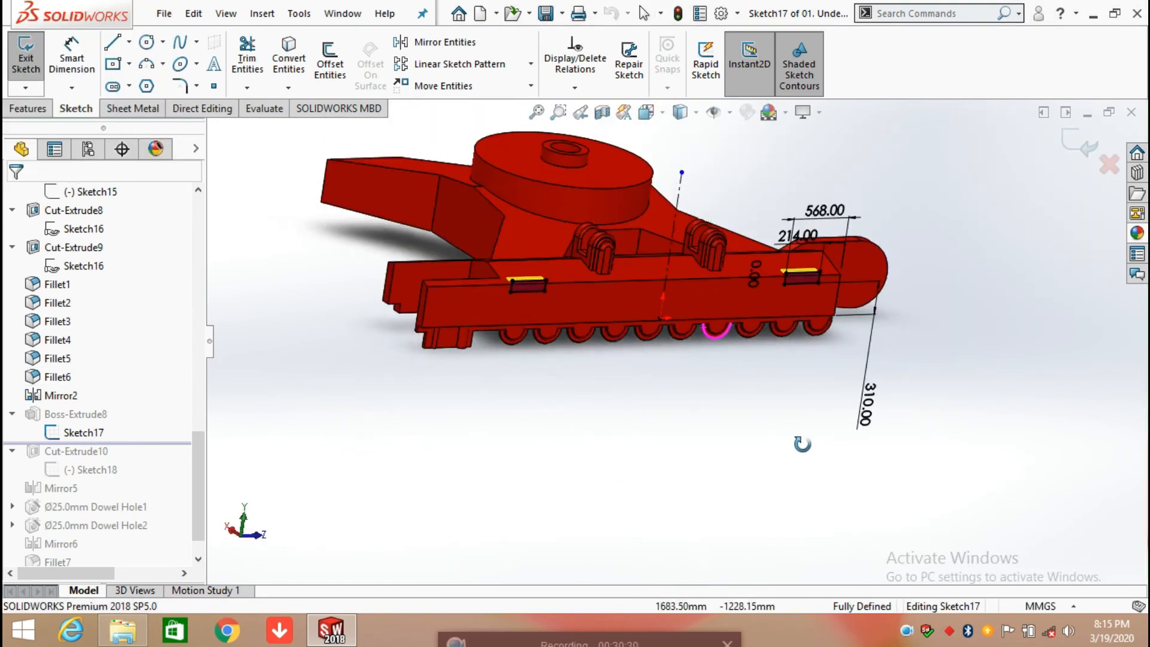
key("space")
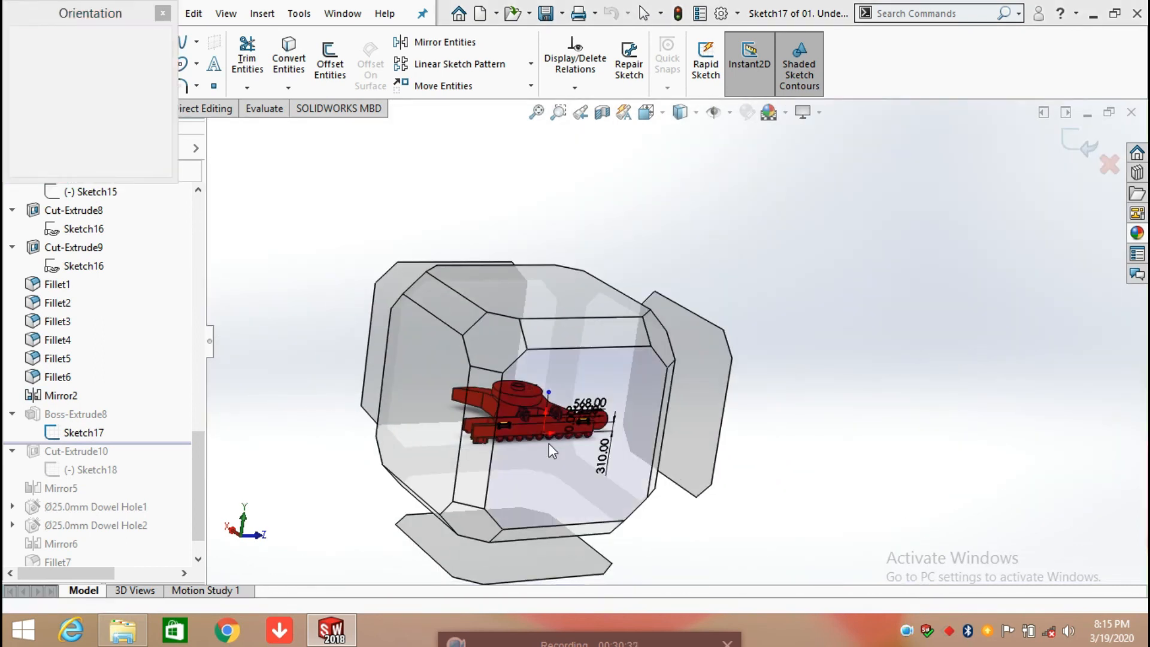
left_click(549, 443)
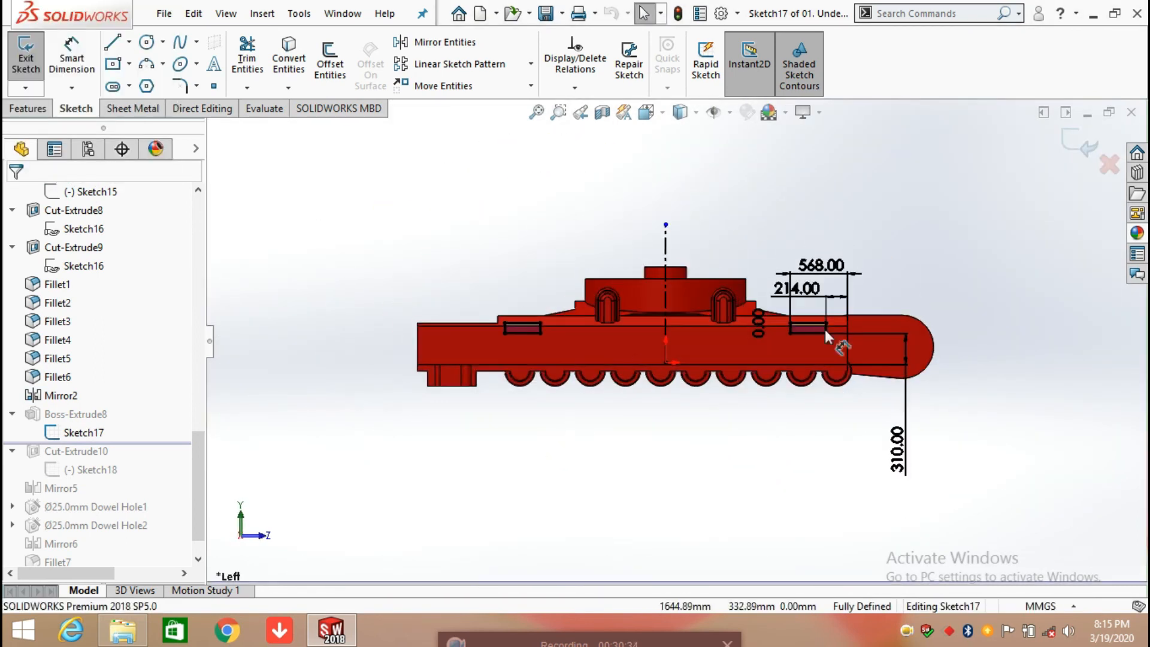
Step: Reposition the 214 mm dimension text above the sketch rectangle nearest the frame's rounded end
scroll(825, 329, "down", 2)
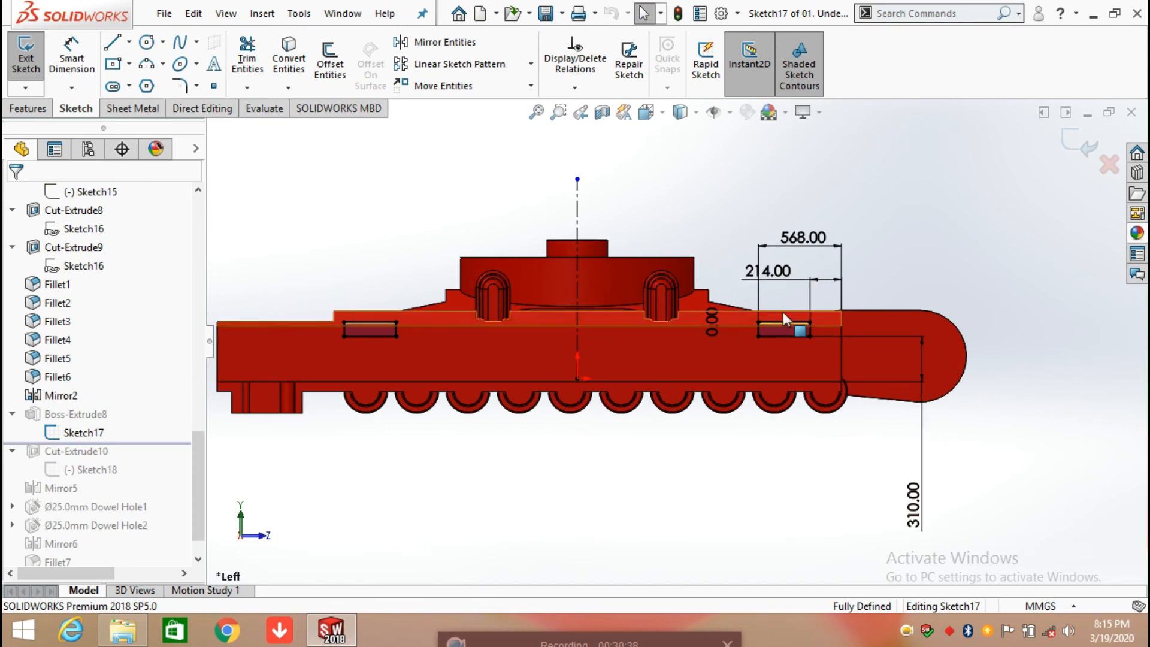
scroll(800, 296, "down", 2)
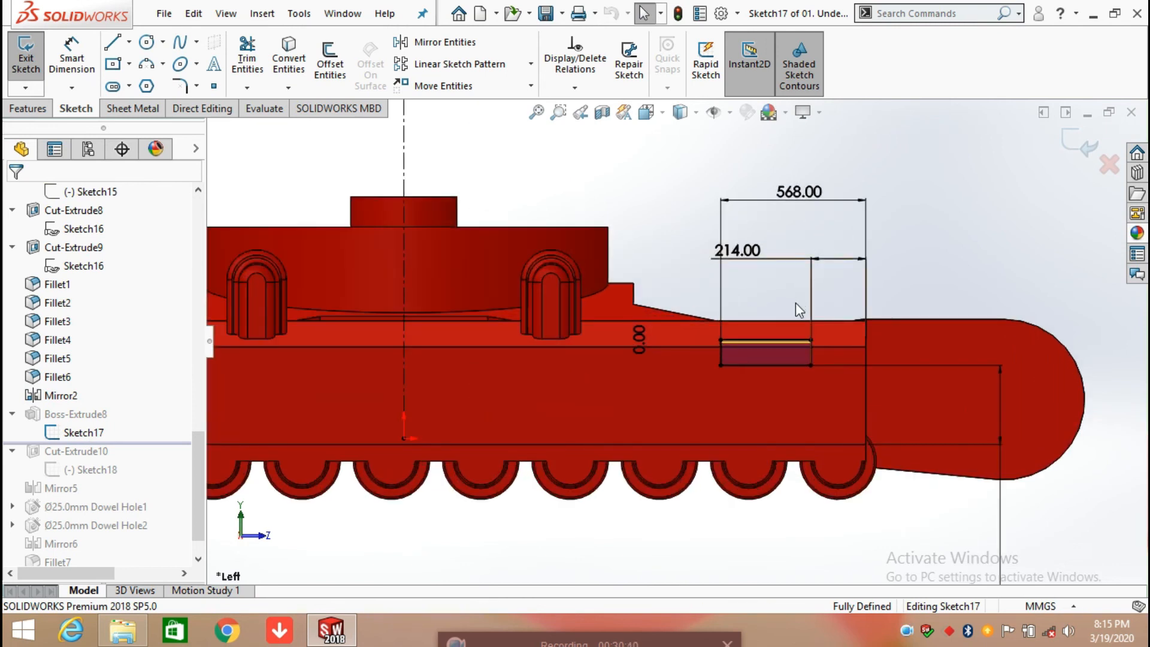
left_click_drag(747, 252, 771, 258)
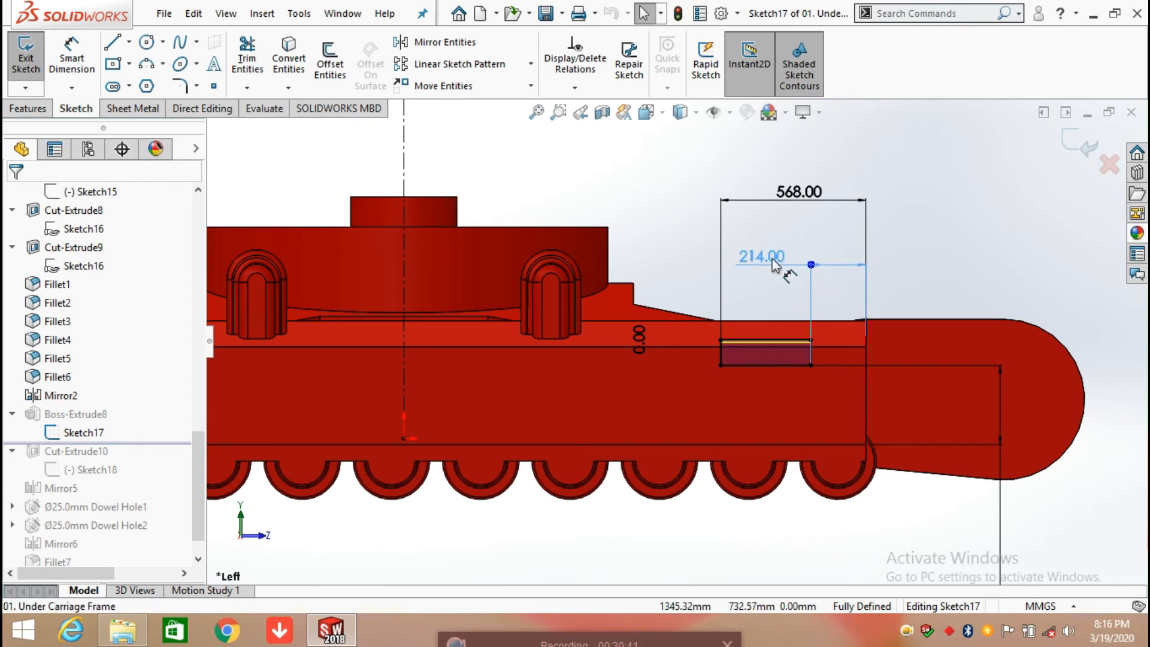
left_click(880, 231)
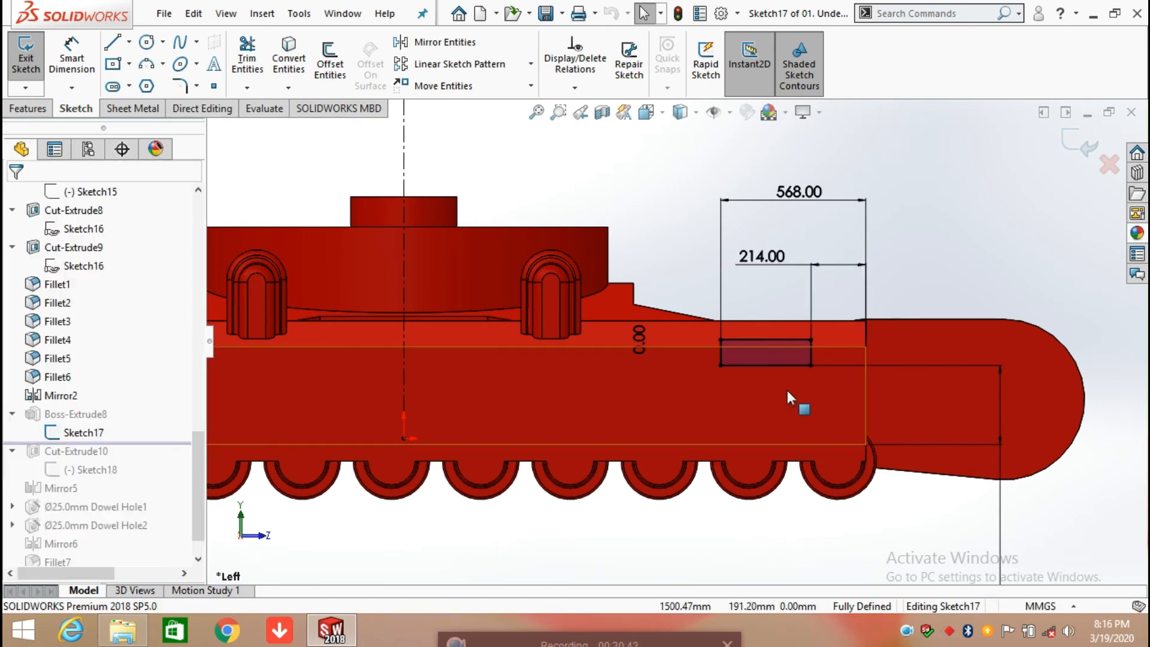
Step: Add driven dimensions for the length and height of the rectangle nearest the frame's rounded end
left_click(72, 57)
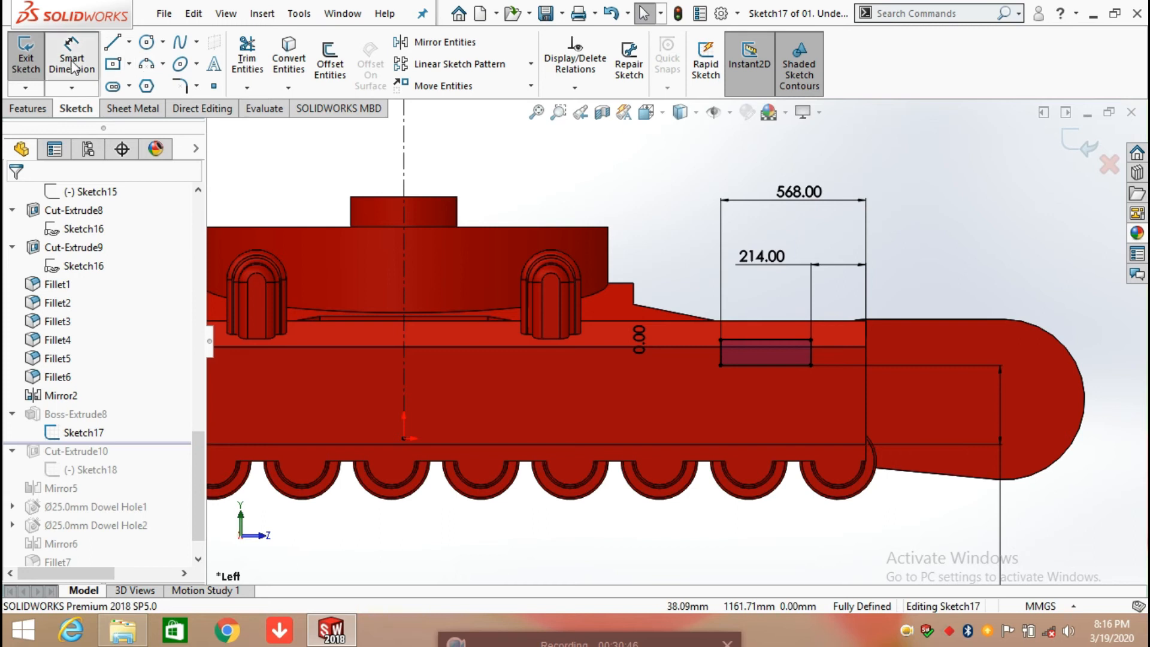
left_click(758, 328)
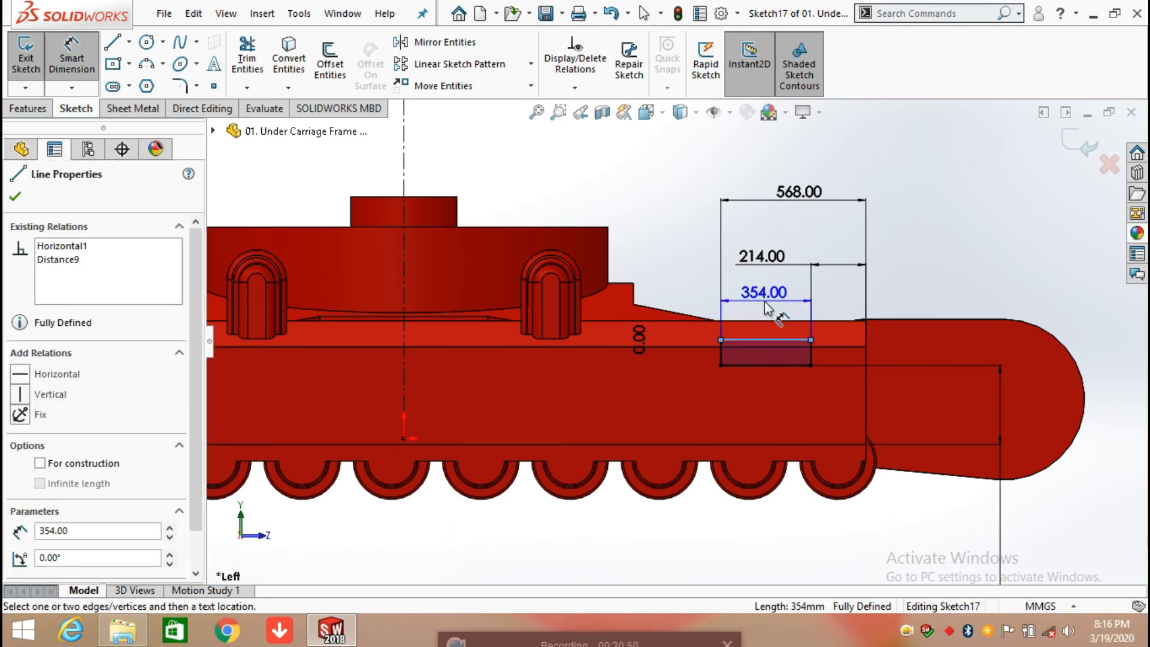
left_click(764, 300)
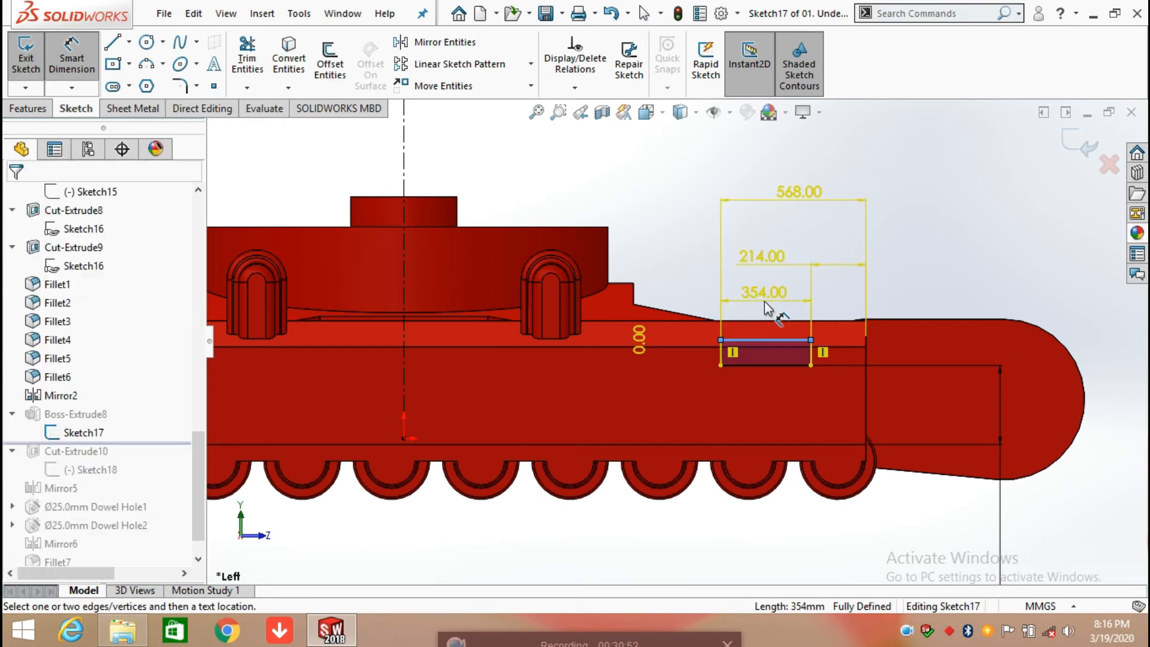
left_click(673, 307)
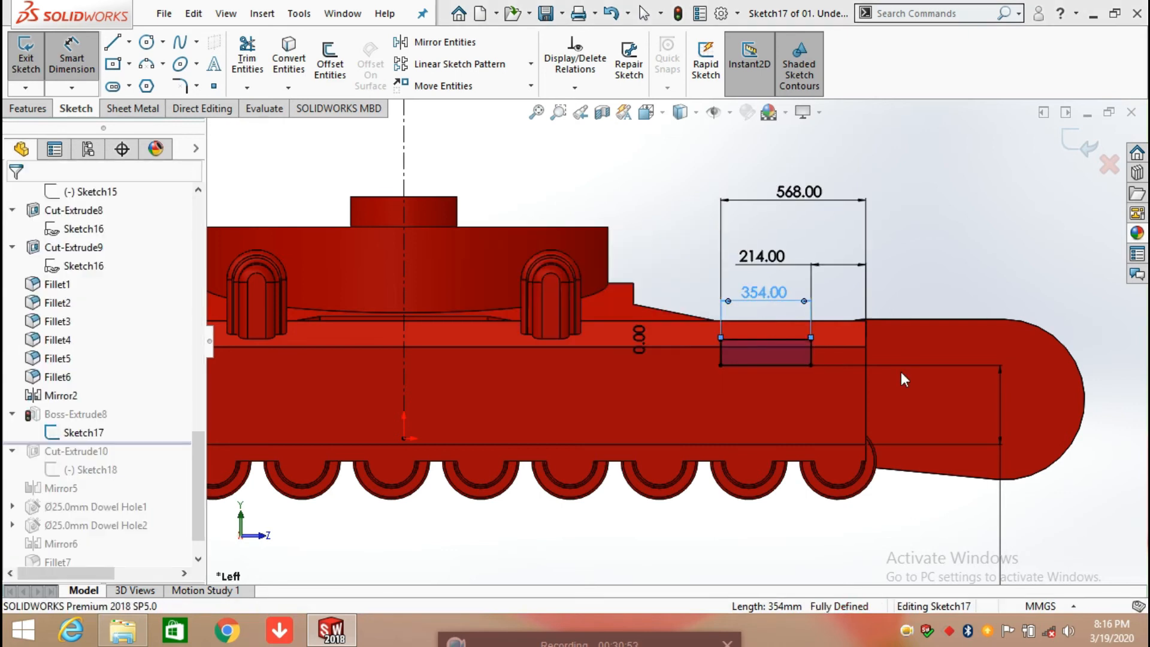
left_click(810, 355)
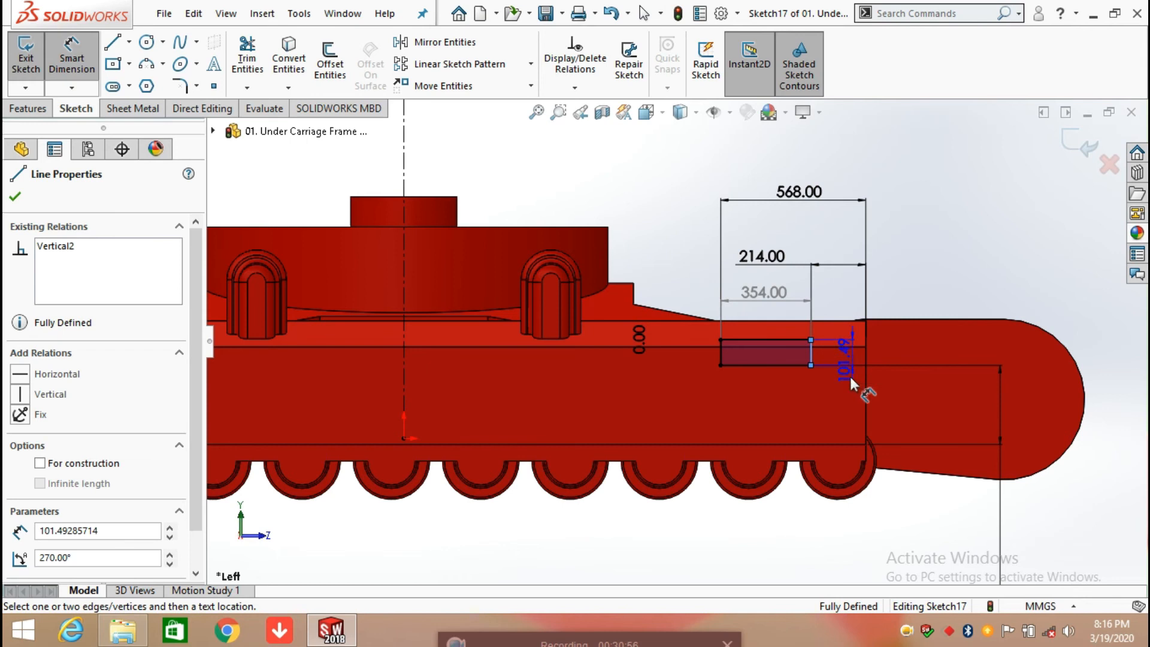
left_click(846, 405)
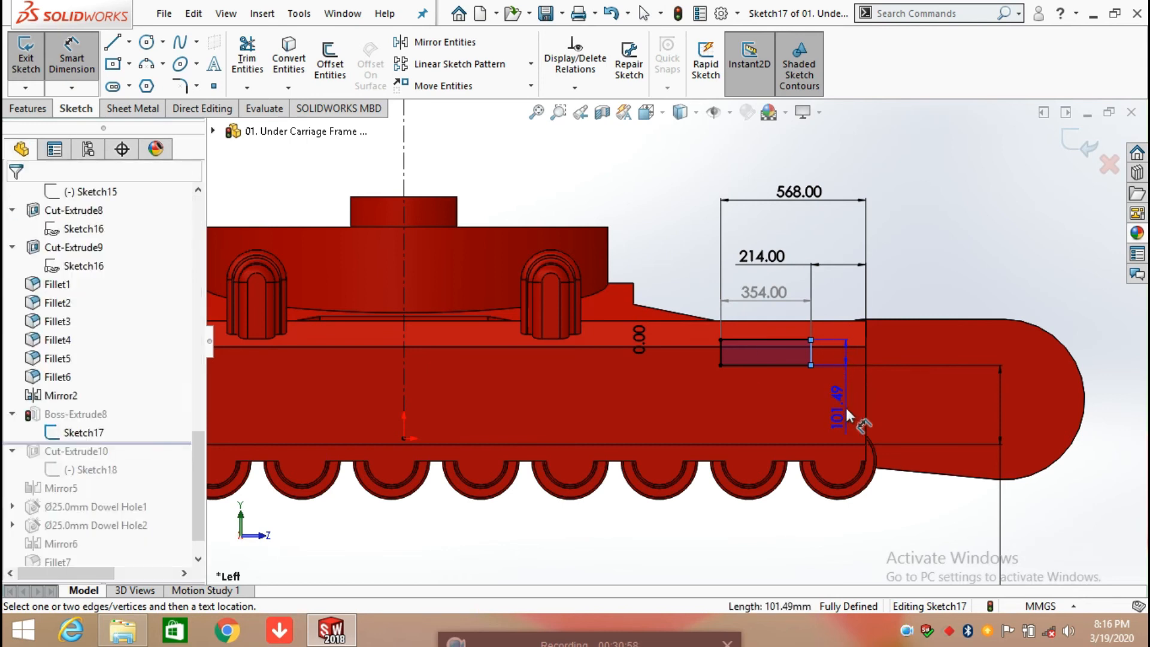
left_click(674, 309)
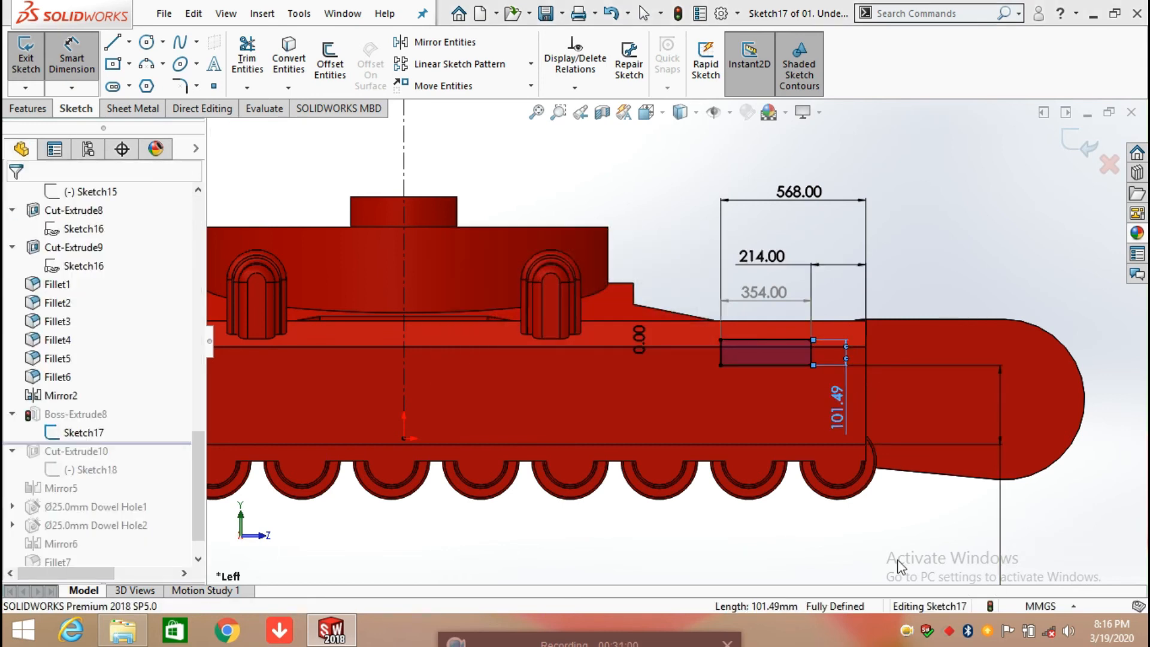
left_click(889, 542)
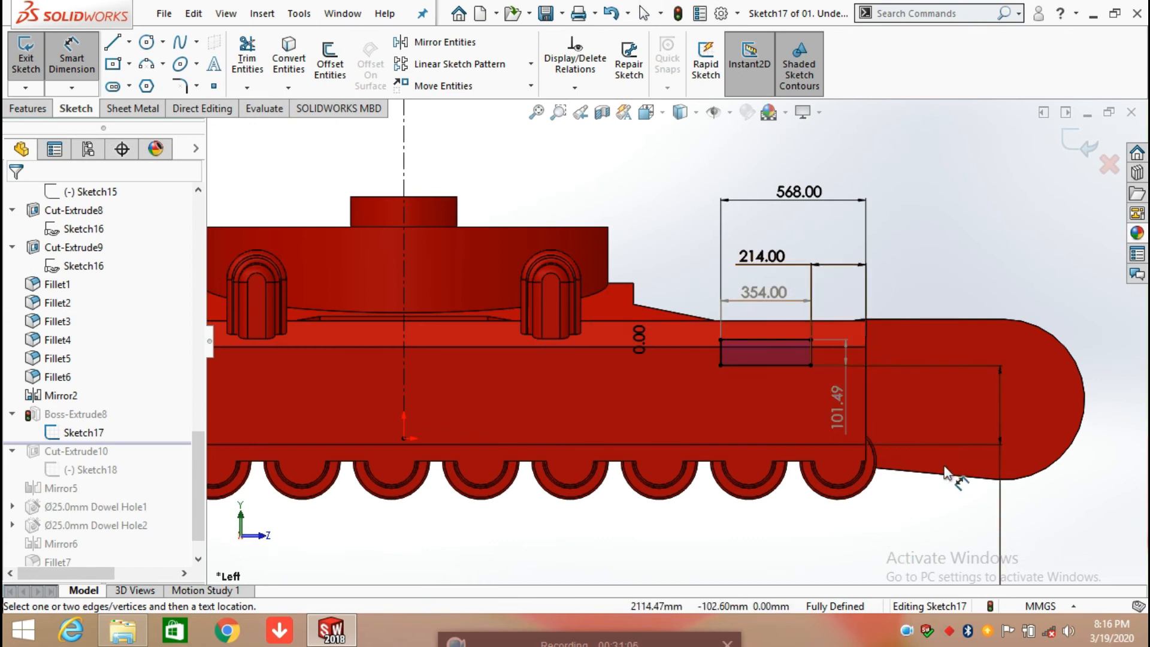
Step: Check both dimensioned rectangles along the frame's side and exit Sketch17, keeping the added dimensions
scroll(946, 477, "up", 2)
scroll(950, 483, "up", 2)
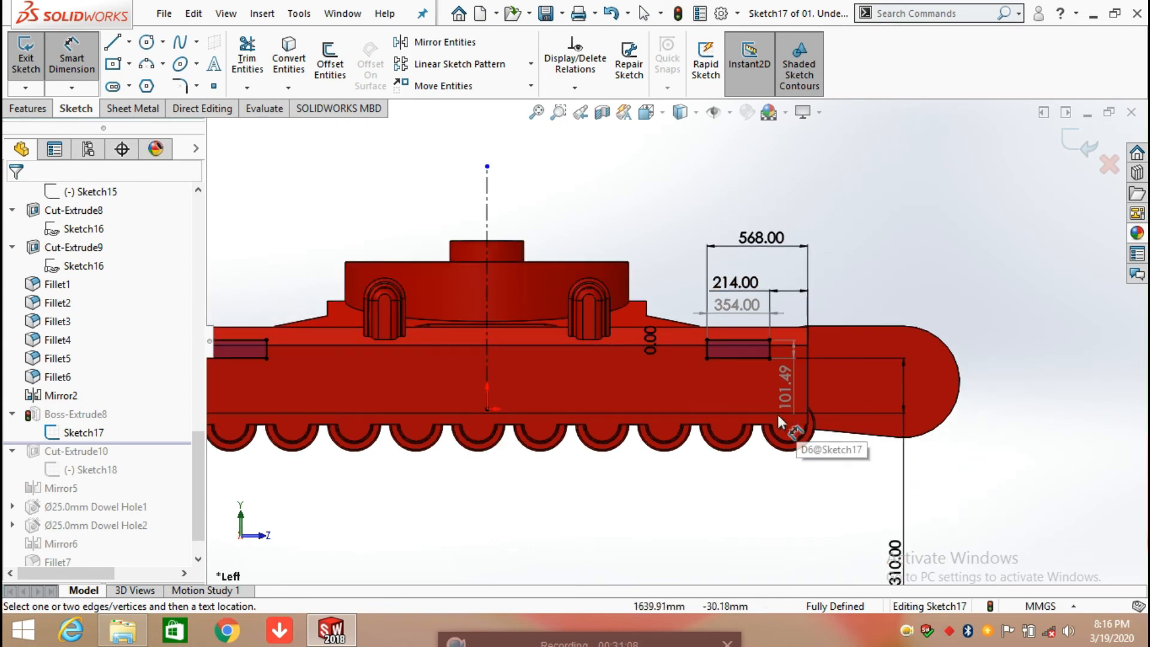
scroll(851, 492, "up", 1)
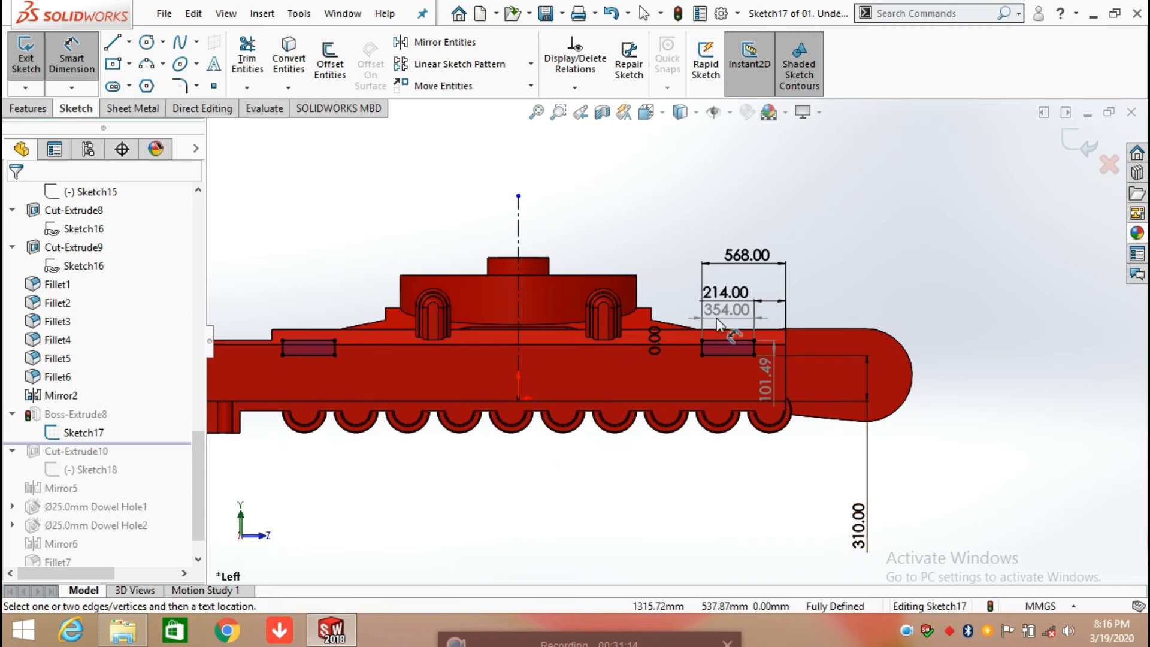
left_click(1080, 143)
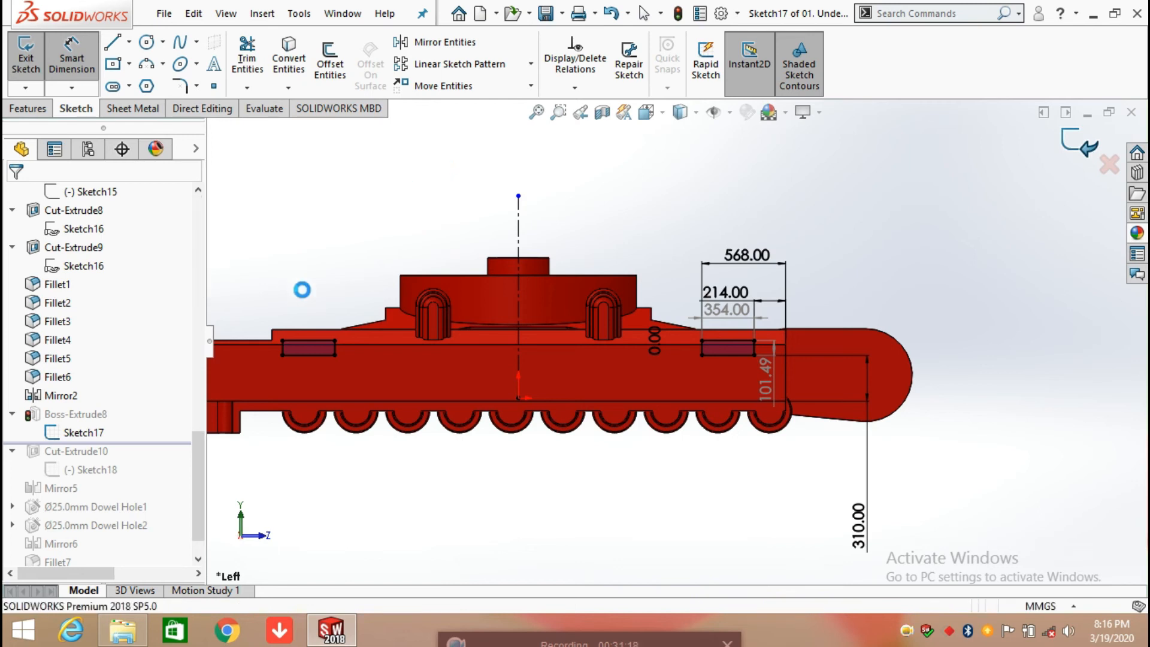
Step: Review the start offset and end condition of Boss-Extrude8 against its preview on the side frame, accepting the definition unchanged
left_click(95, 416)
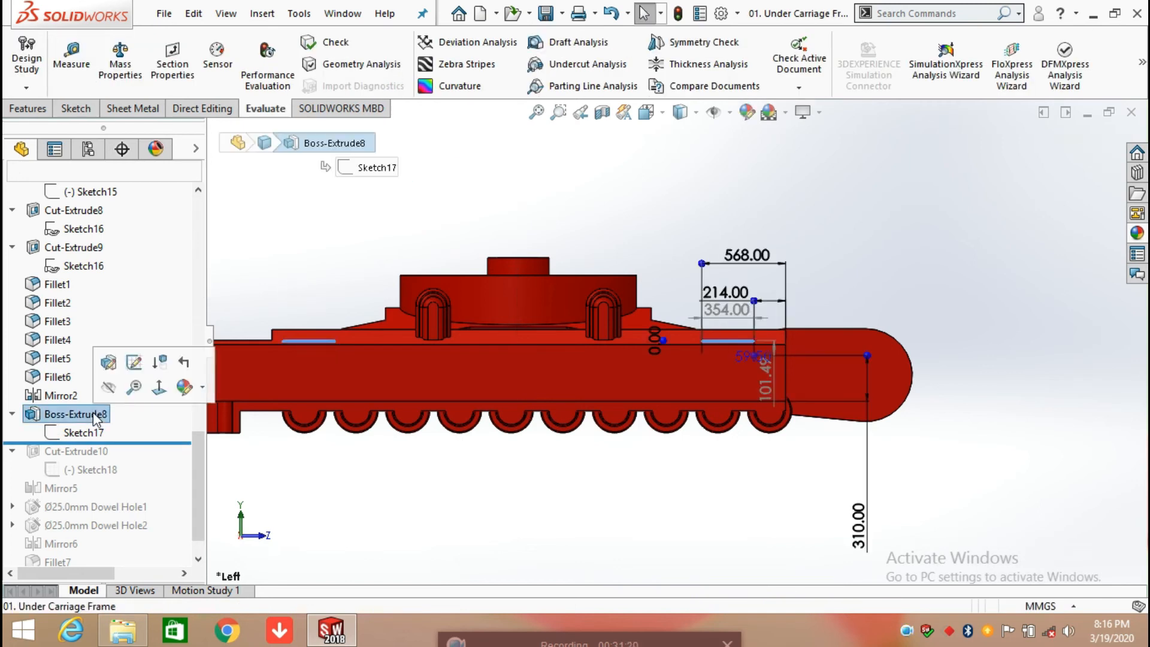
left_click(133, 362)
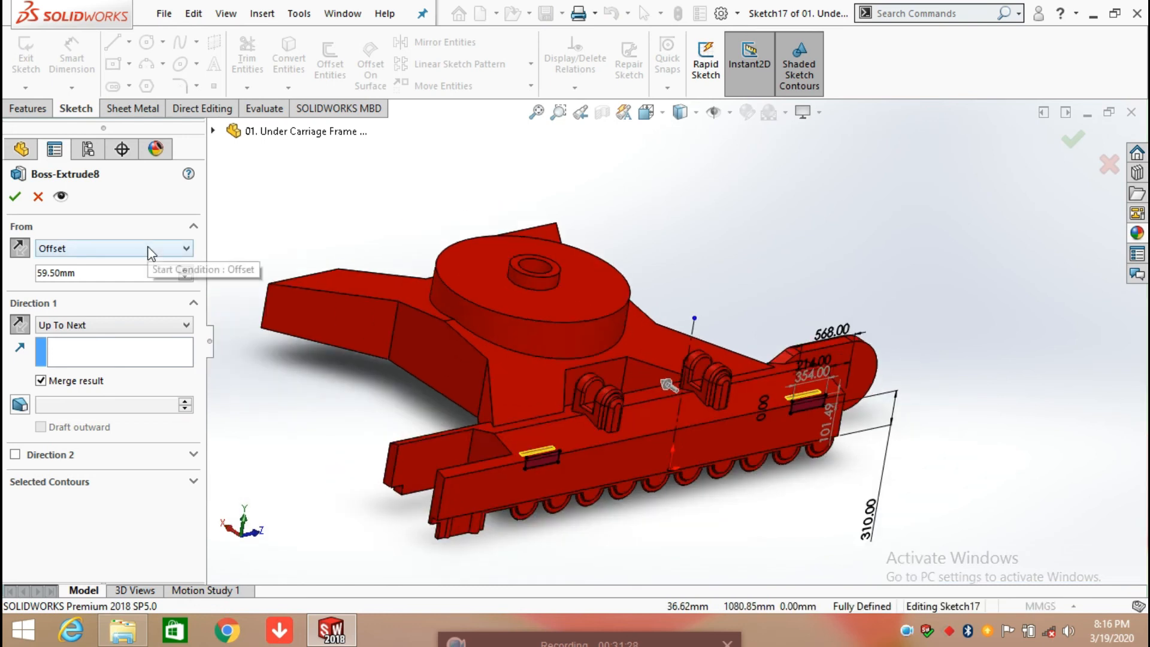
scroll(537, 464, "down", 5)
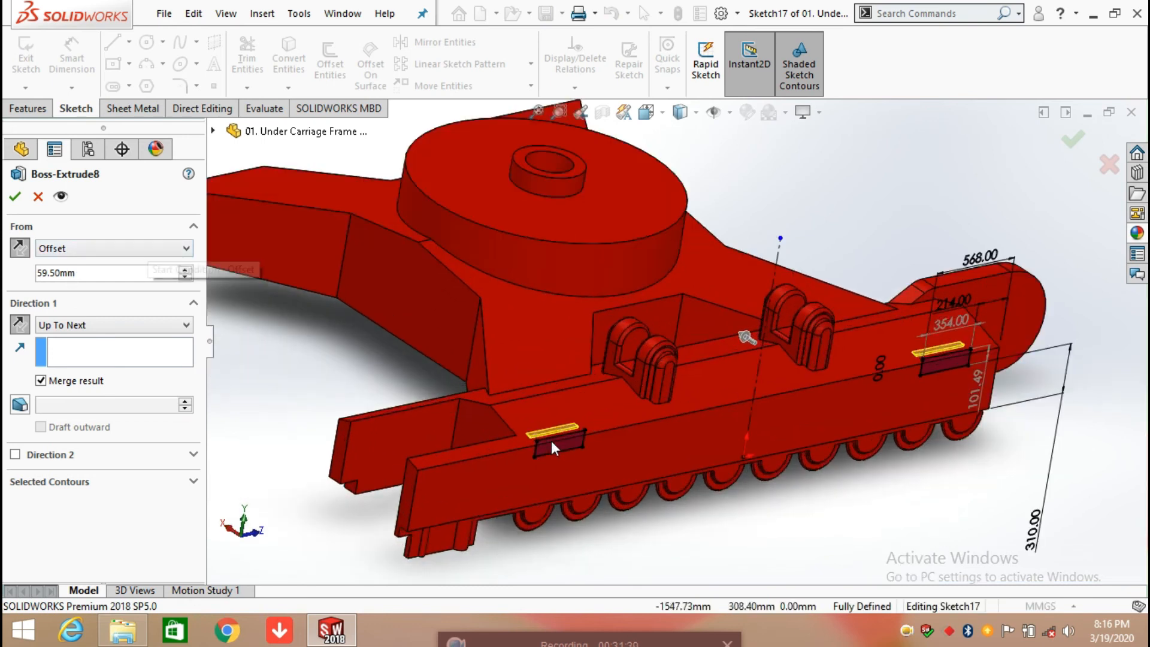
scroll(566, 382, "down", 1)
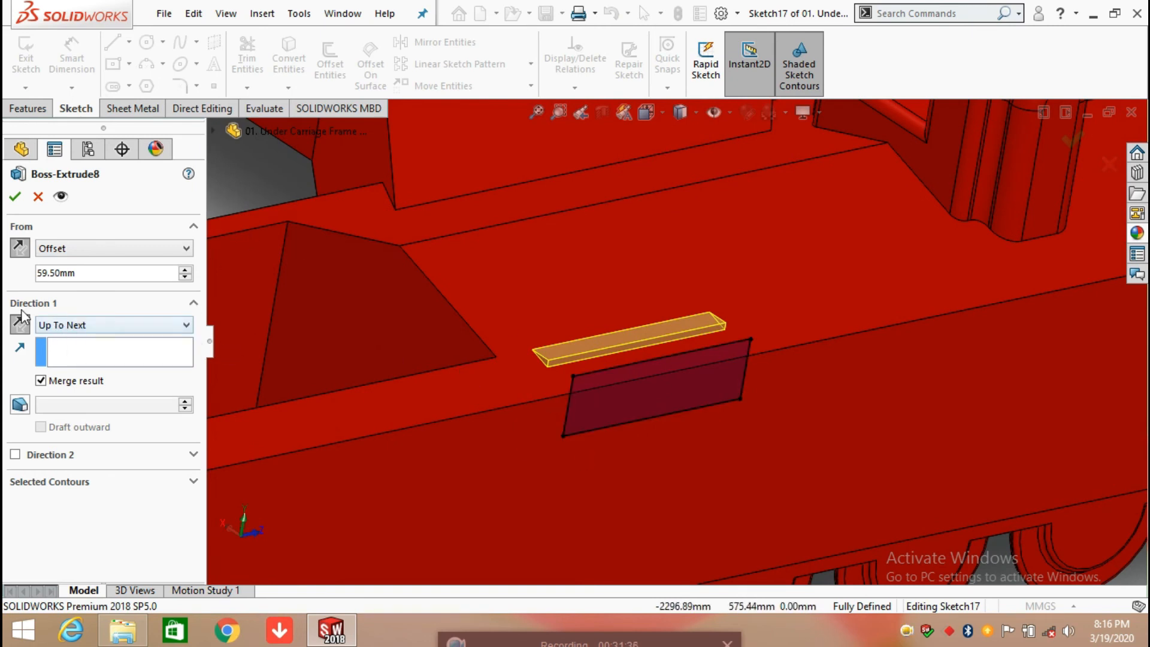
left_click(16, 196)
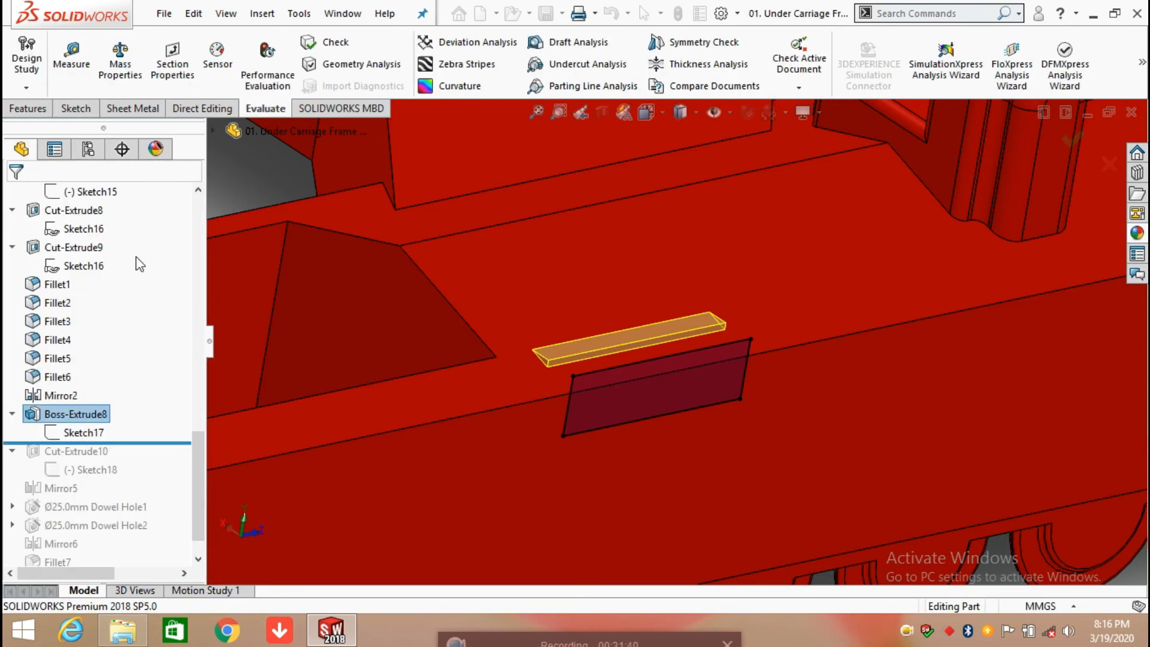
Step: Roll the model history forward to include Cut-Extrude10 and review its Sketch18 profile, exiting the sketch without changes
scroll(651, 415, "up", 9)
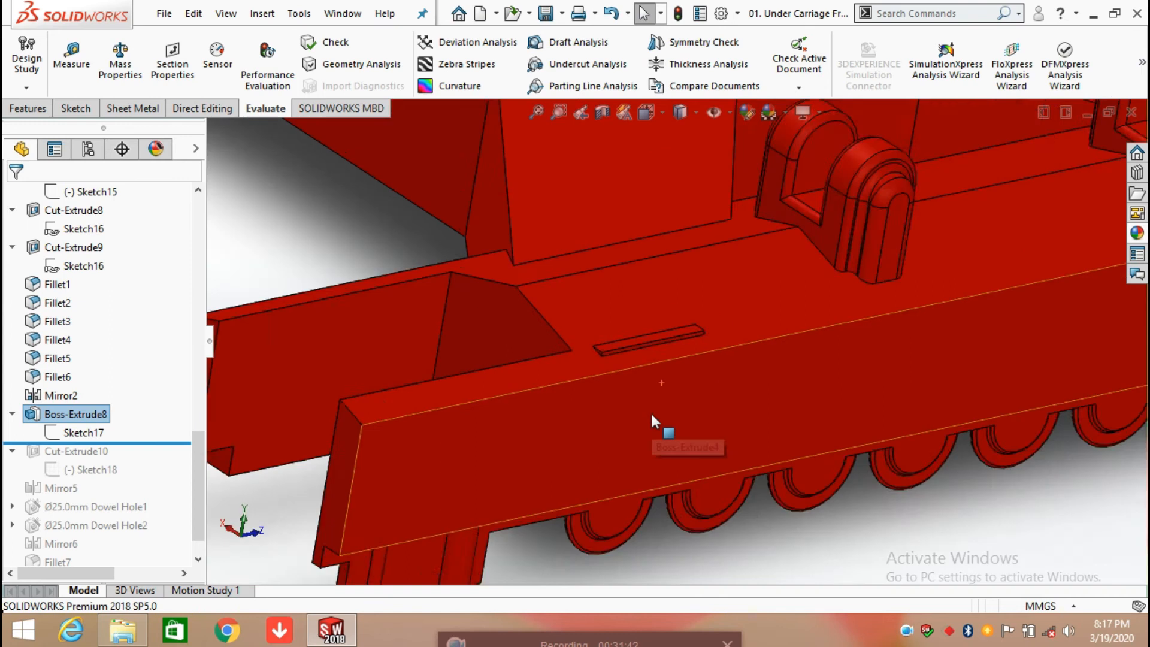
left_click_drag(147, 441, 128, 477)
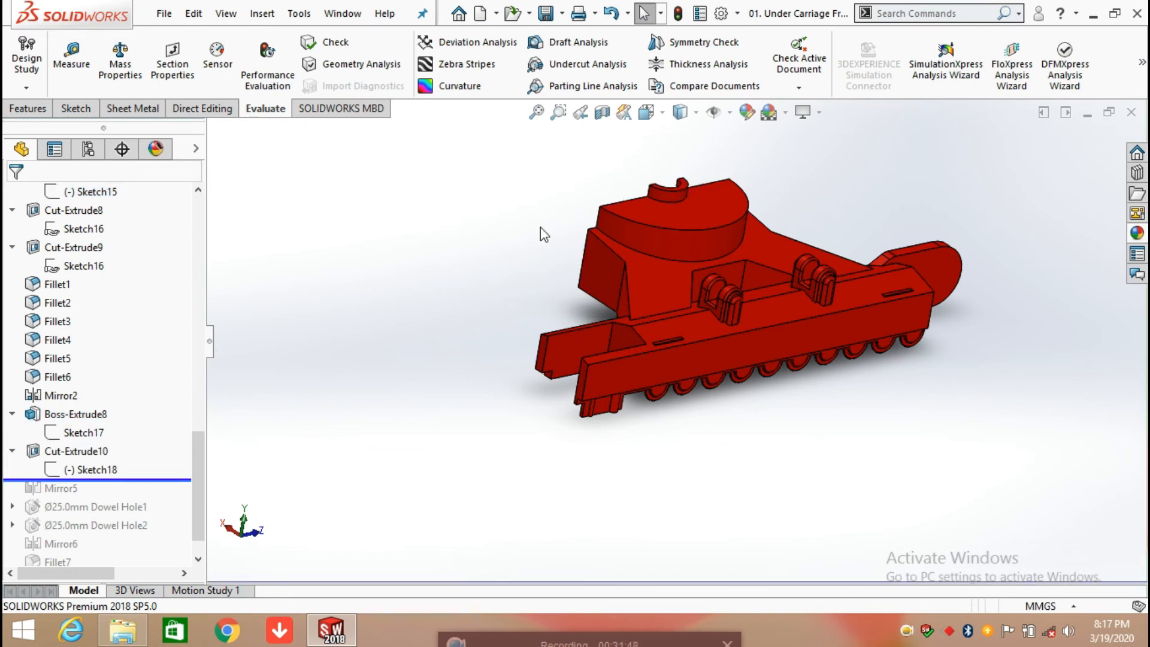
left_click(93, 463)
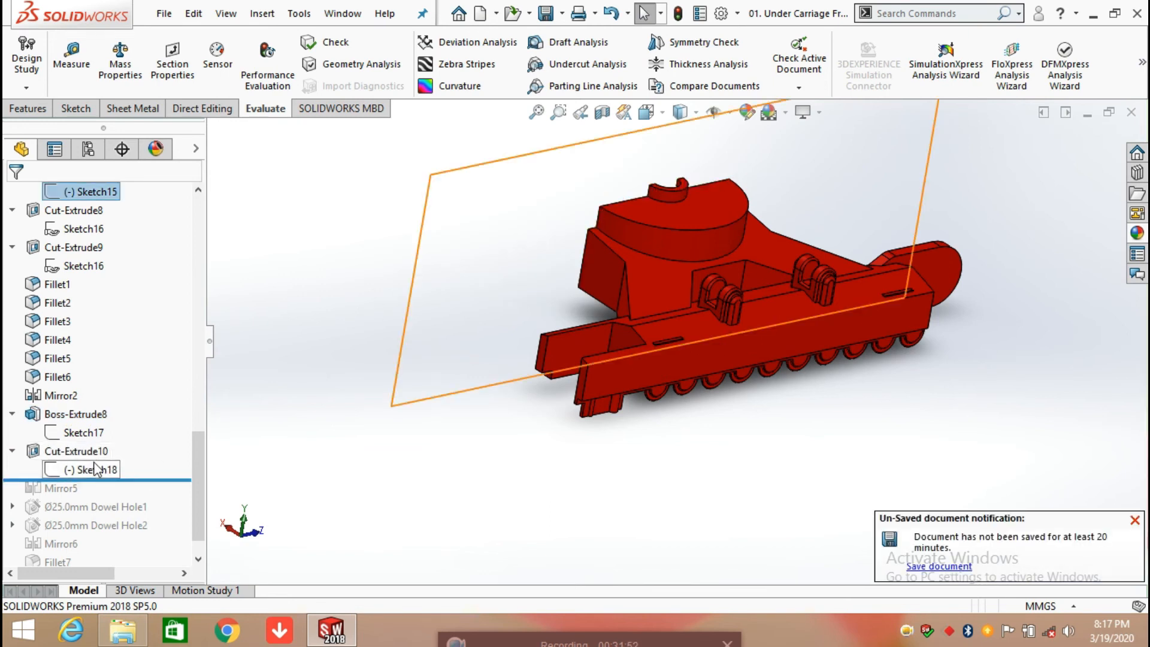
left_click(111, 412)
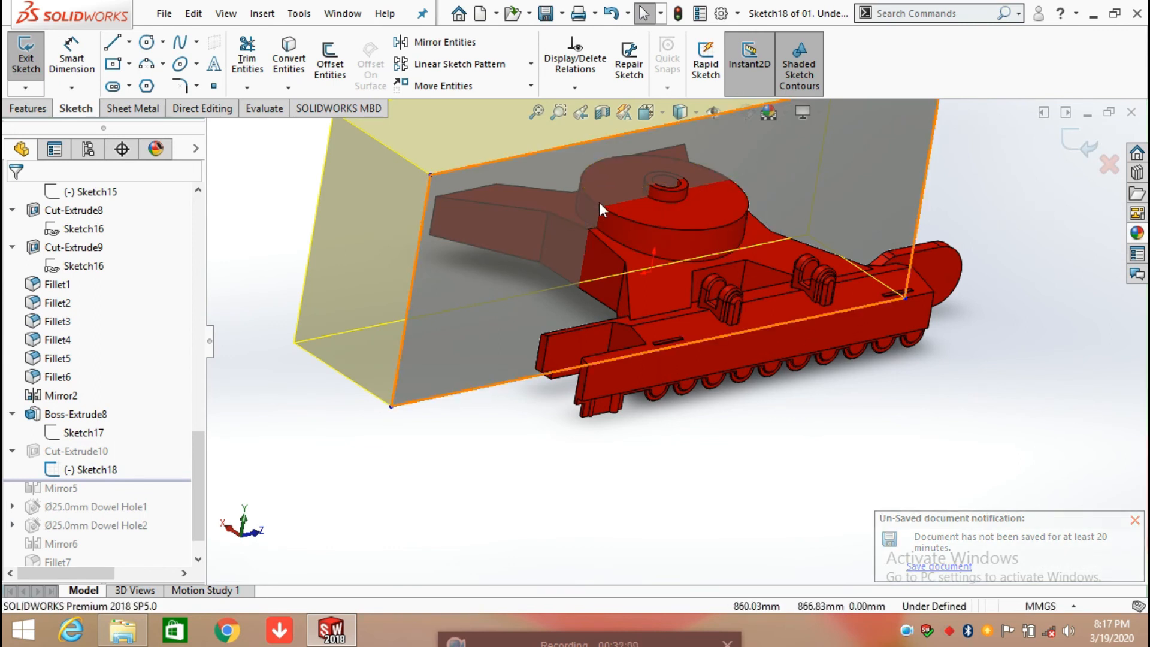
scroll(598, 217, "up", 3)
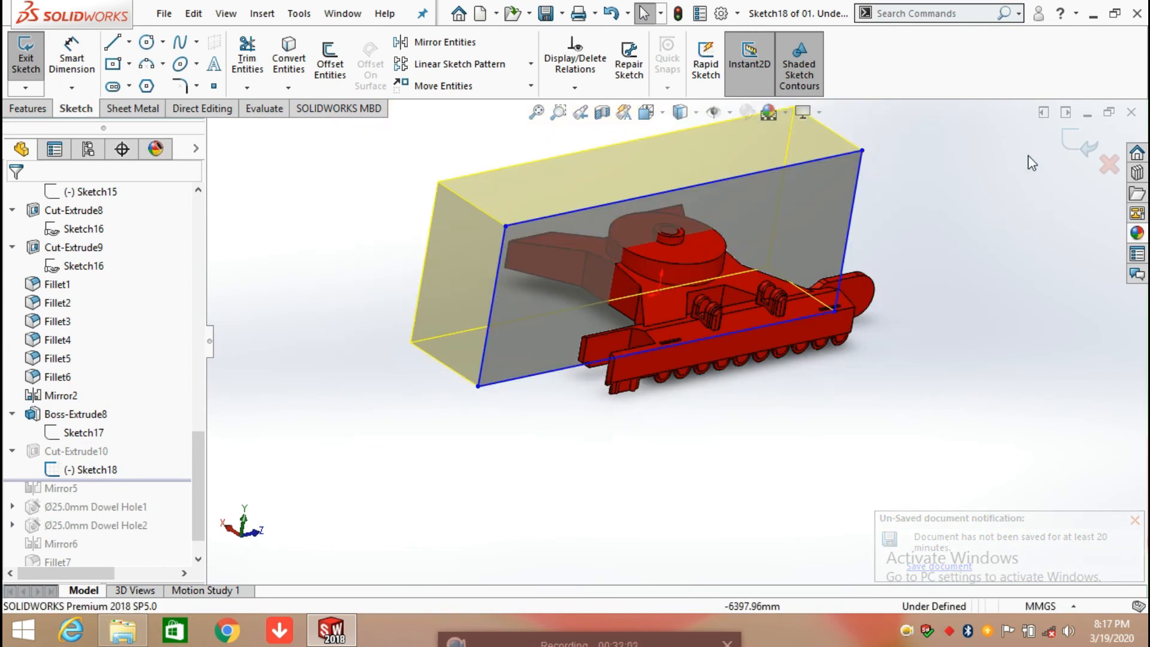
left_click(1078, 146)
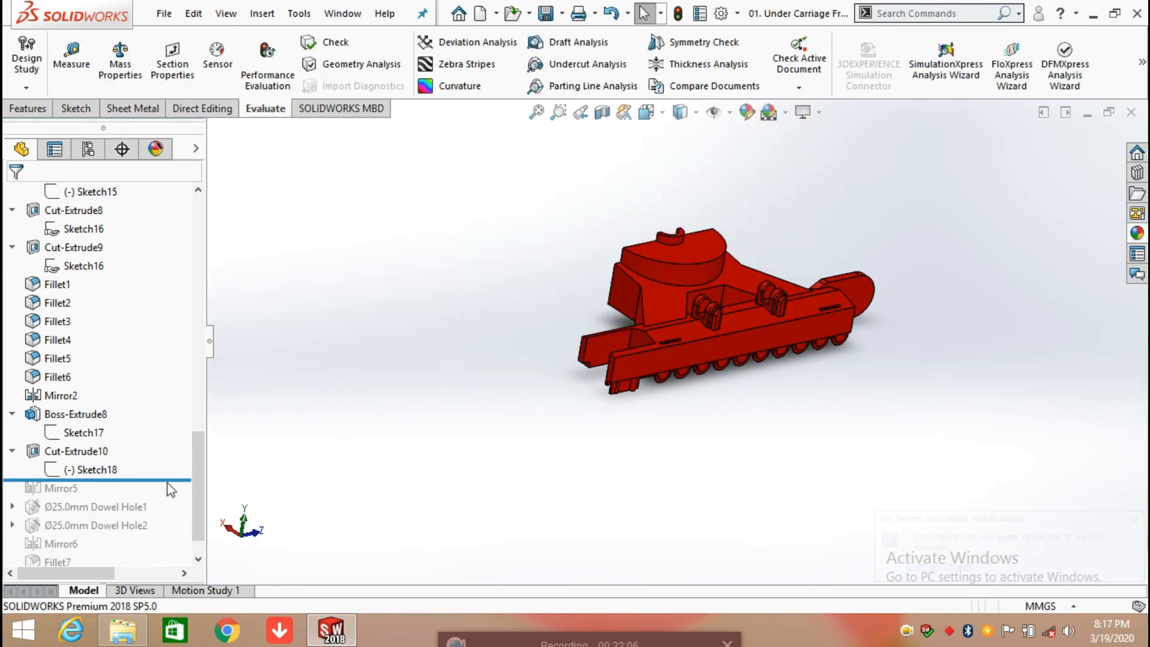
Step: Roll the model history forward to include Mirror5 and the Ø25.0mm Dowel Hole1, inspecting the mirrored frame
left_click_drag(169, 480, 166, 498)
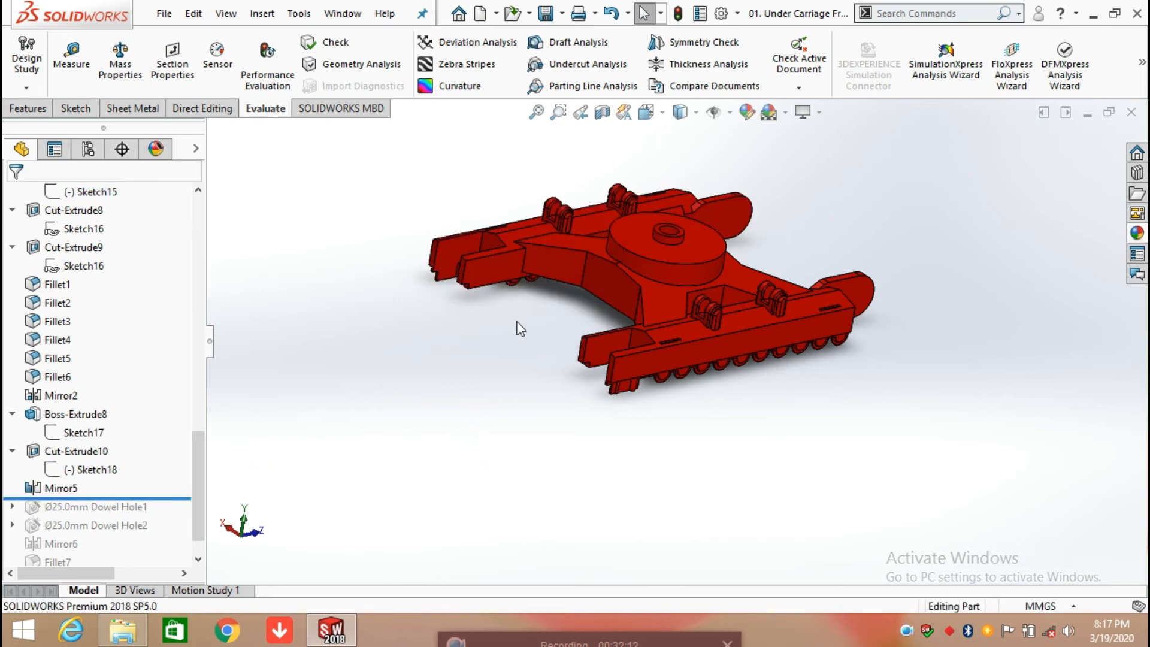
middle_click_drag(528, 338, 563, 337)
scroll(172, 488, "down", 1)
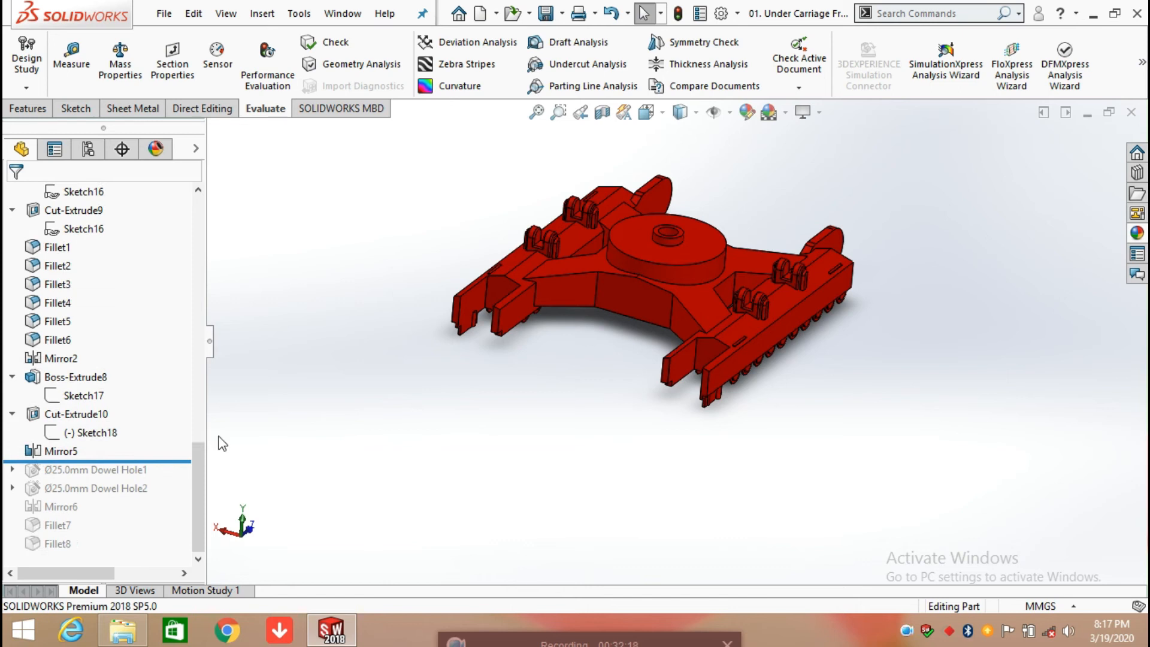
scroll(546, 321, "down", 1)
left_click_drag(169, 462, 233, 477)
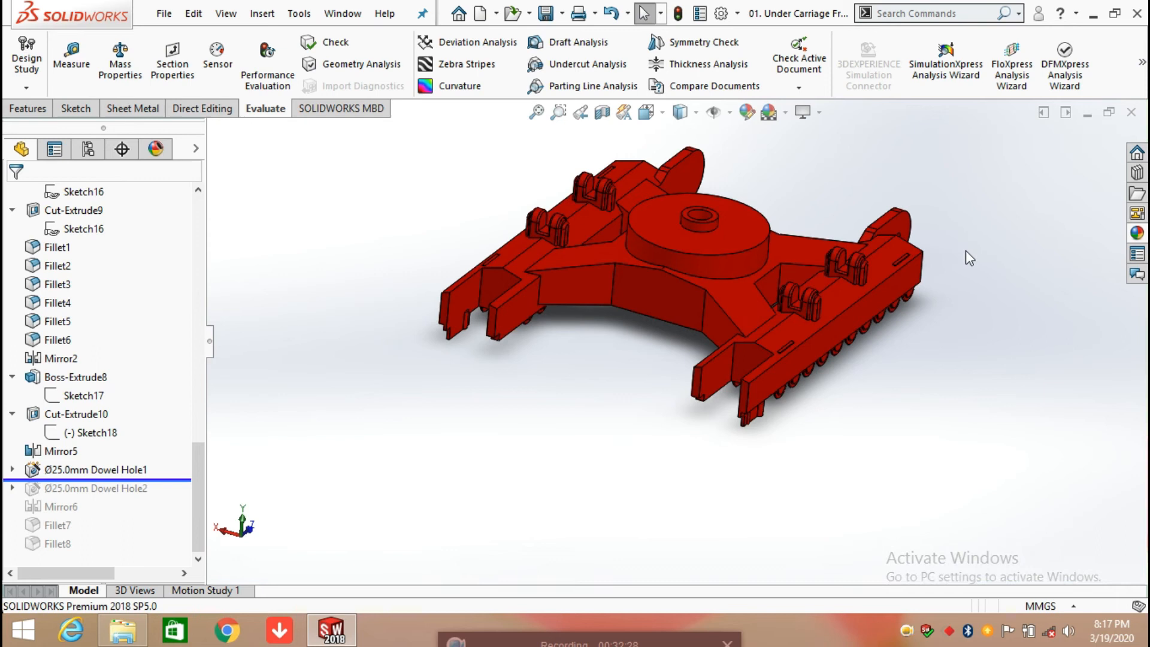
Step: Inspect the dowel hole on the side frame's rounded end arm and search the commands for "hole"
middle_click_drag(993, 269, 898, 312)
scroll(899, 309, "down", 8)
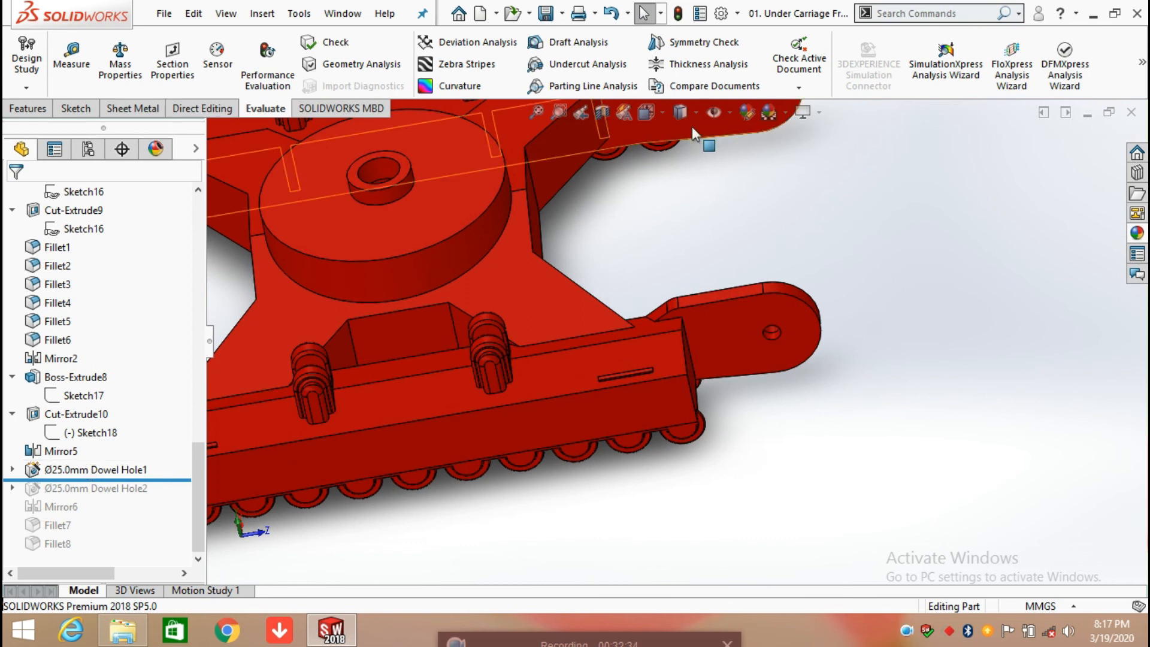
left_click(894, 16)
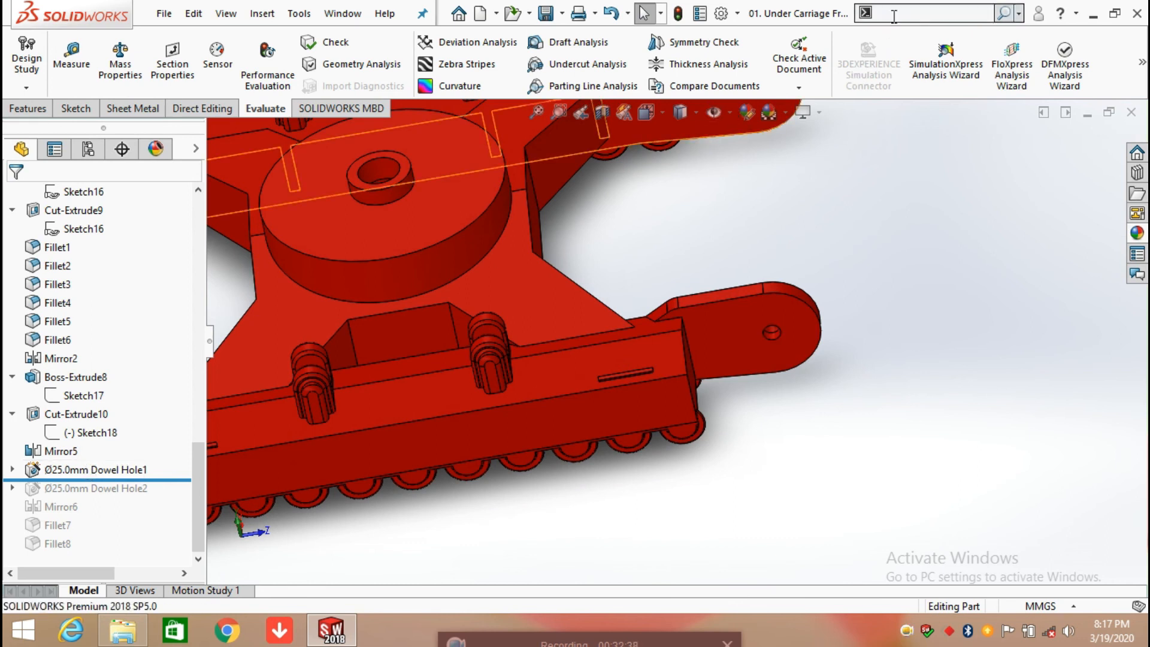
type("hole")
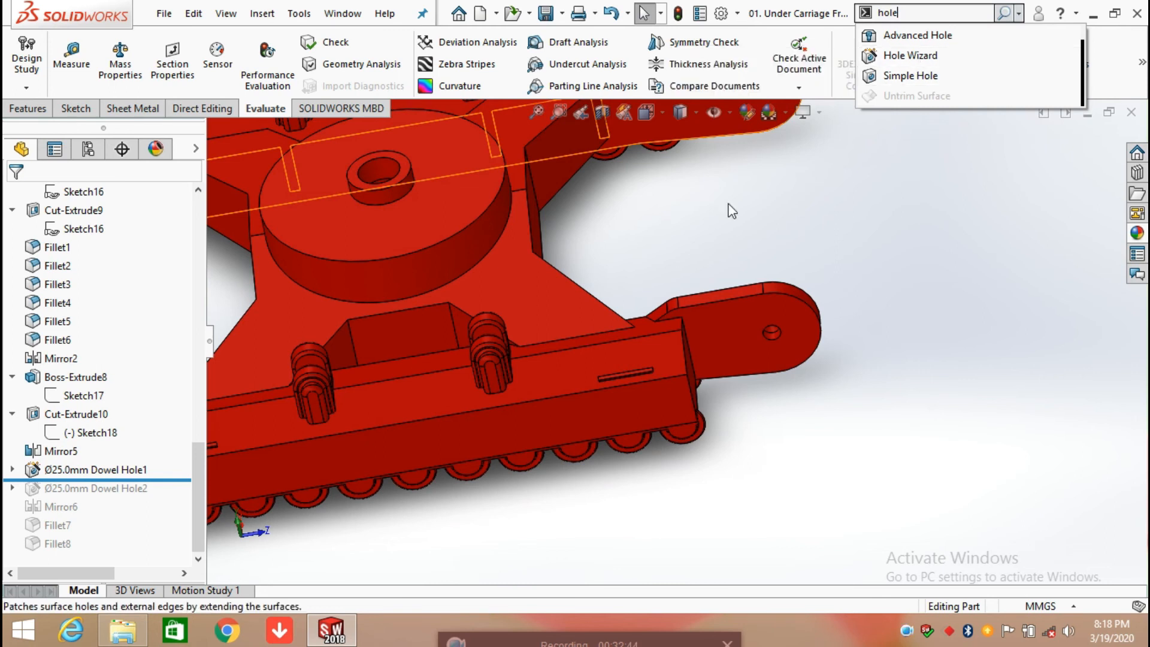
Step: Open the definition of Ø25.0mm Dowel Hole1 and keep ISO as its hole standard
left_click(109, 473)
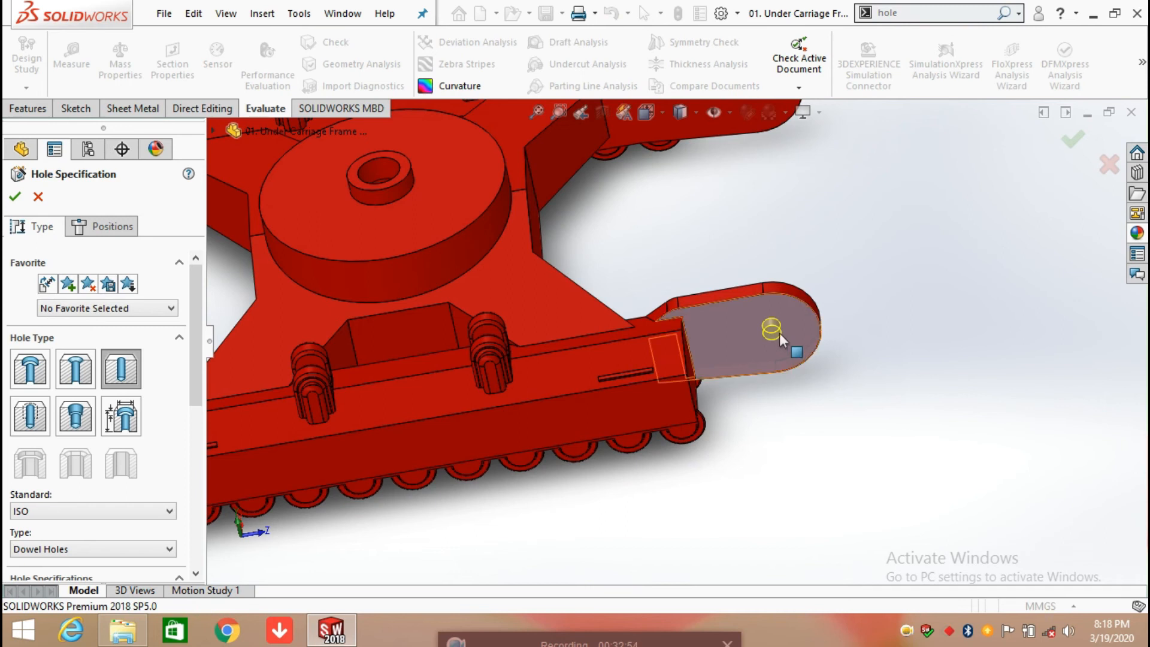
left_click_drag(201, 372, 202, 402)
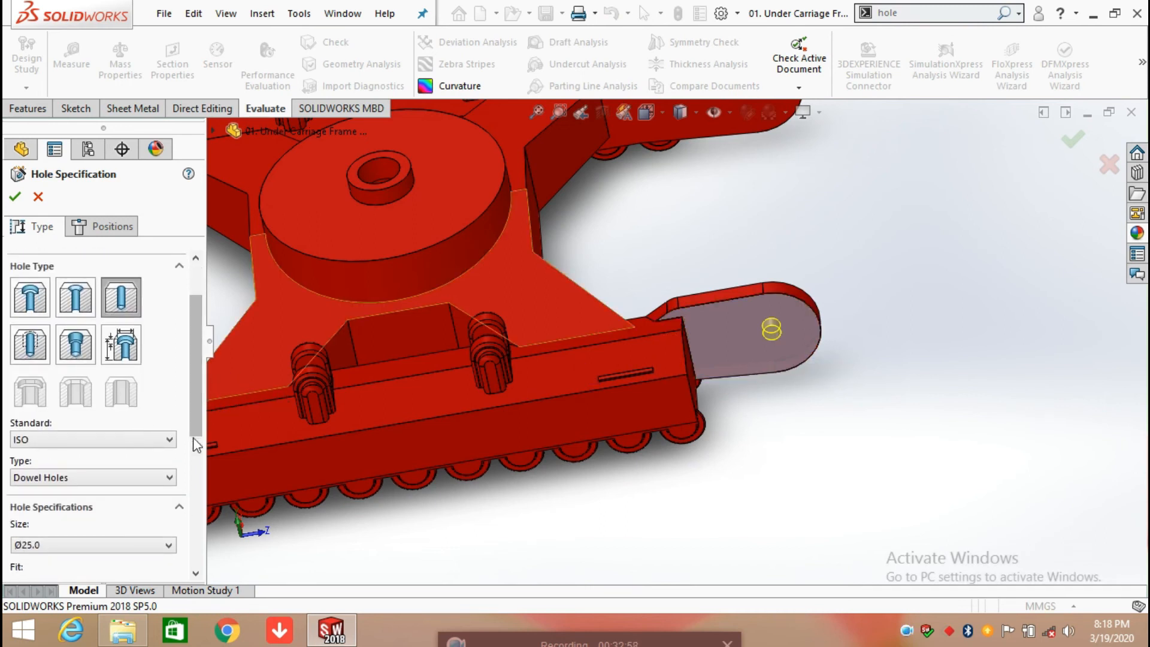
left_click(68, 444)
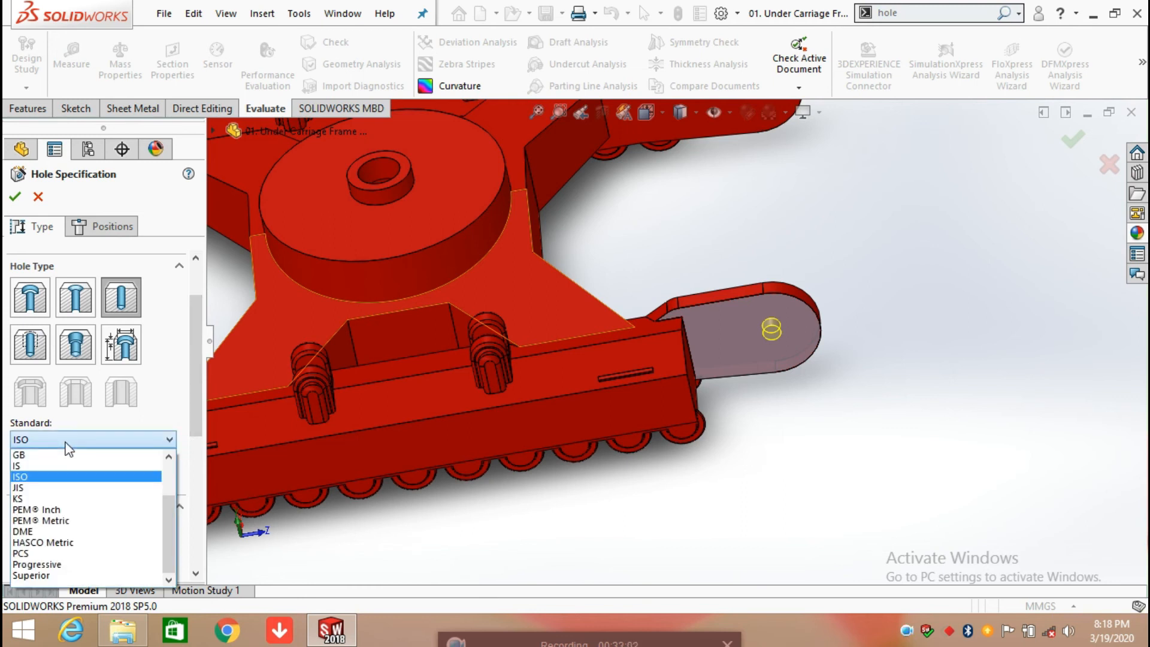
left_click(67, 445)
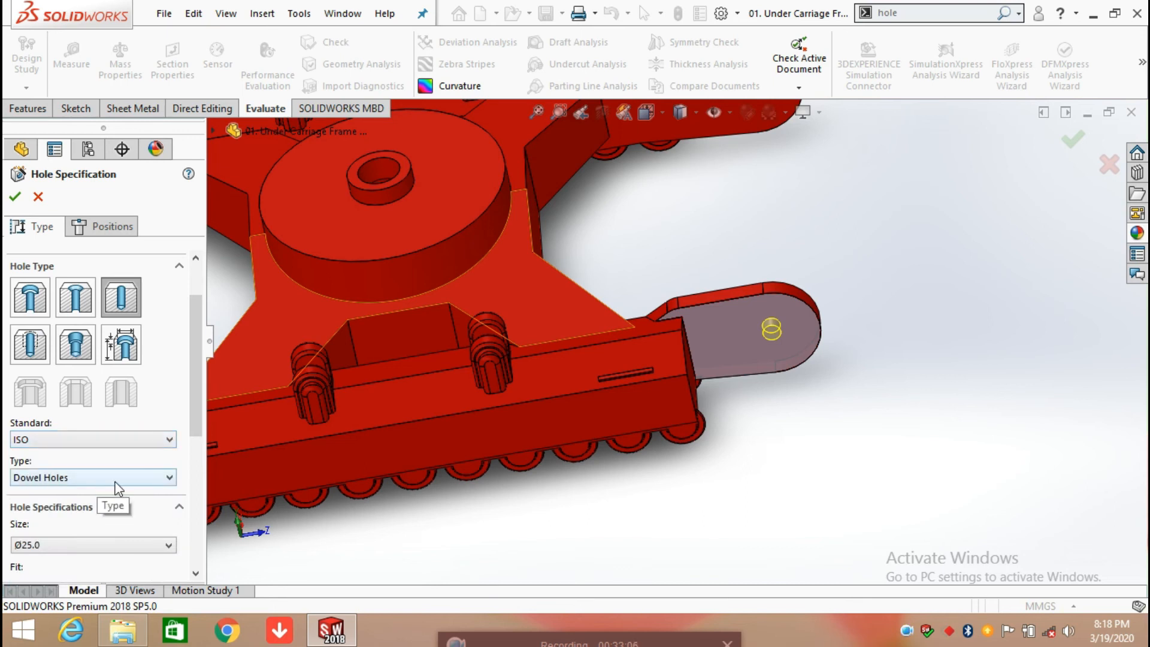
Step: Try the Drill sizes hole type and switch back to Dowel Holes
left_click(168, 479)
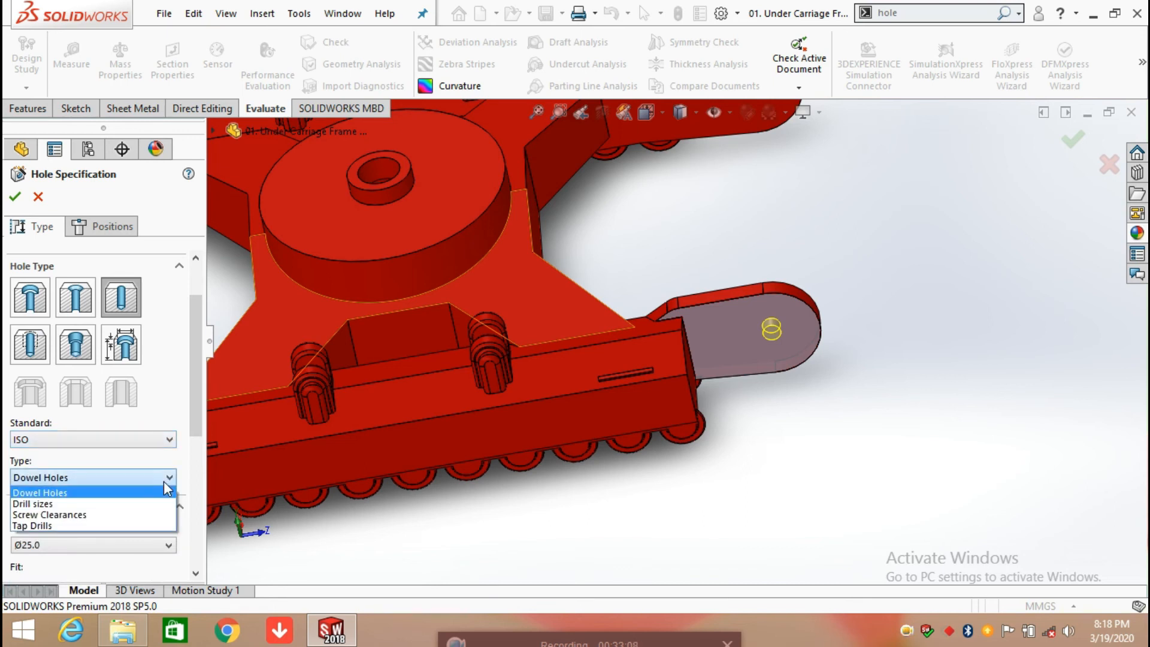
left_click(157, 503)
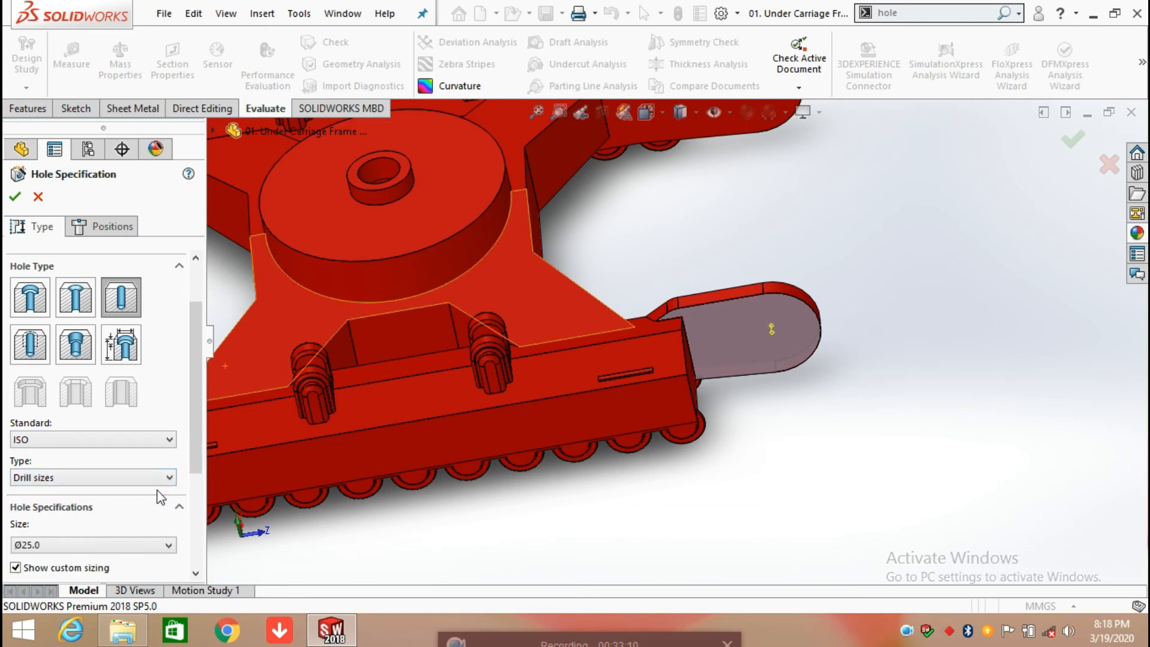
left_click(161, 478)
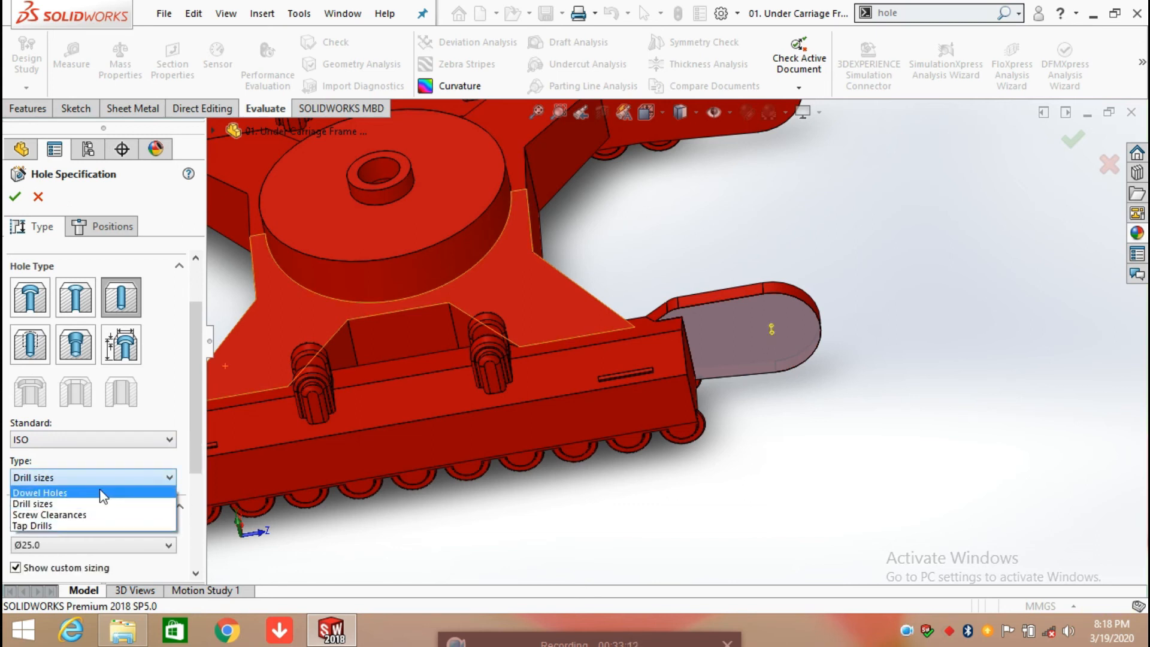
left_click(100, 490)
scroll(192, 450, "down", 1)
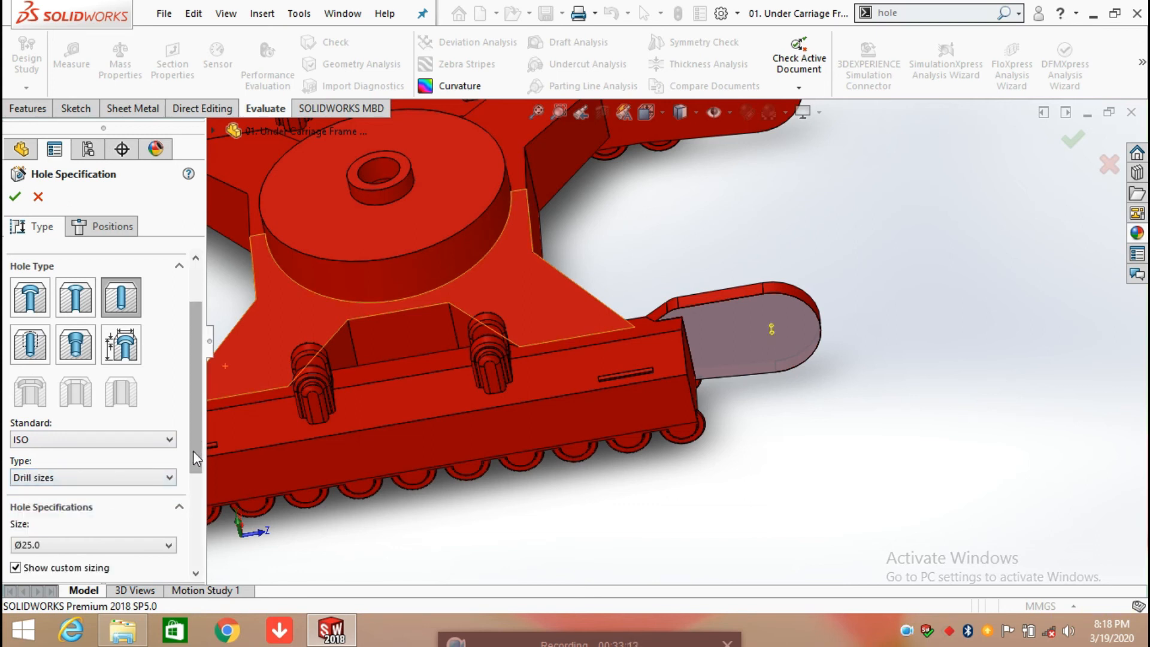
left_click(141, 479)
left_click(37, 490)
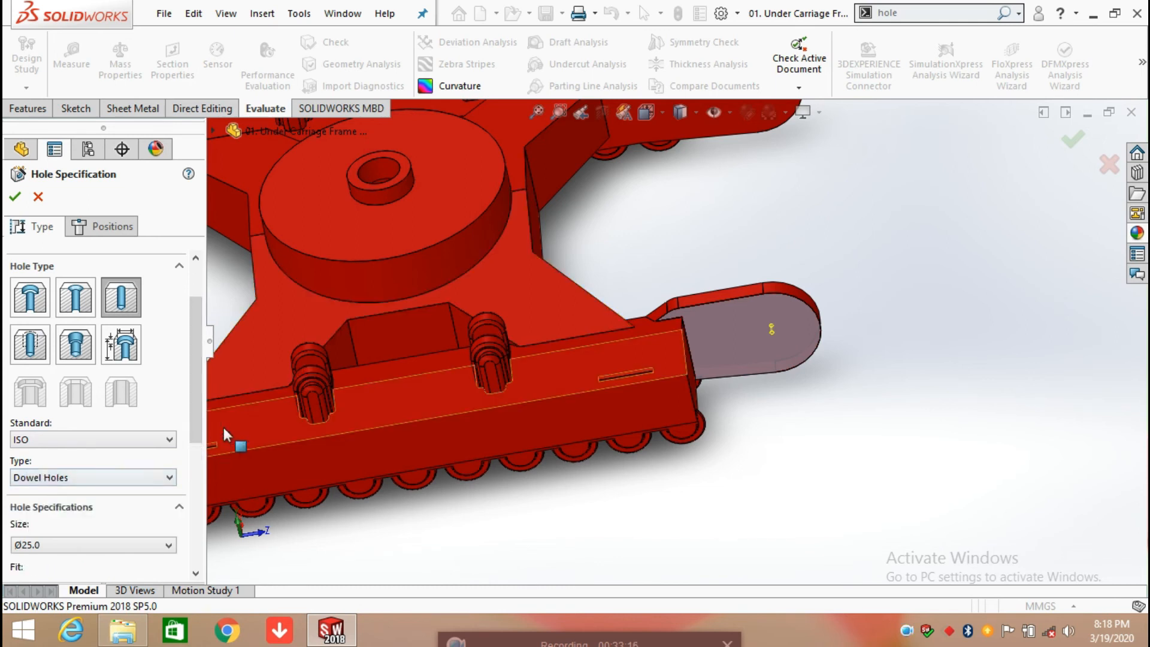
Step: Set the dowel hole to size Ø25.0 with Nominal fit, review its custom sizing and end condition, and accept the definition
left_click_drag(191, 420, 174, 482)
left_click(149, 415)
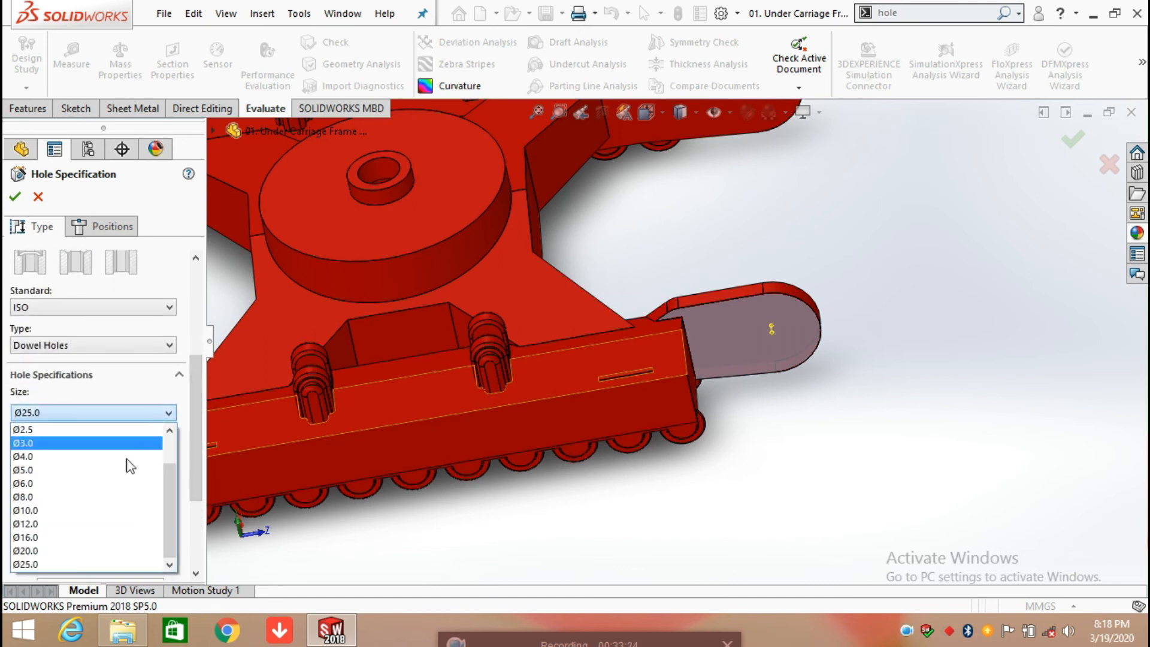
left_click(66, 563)
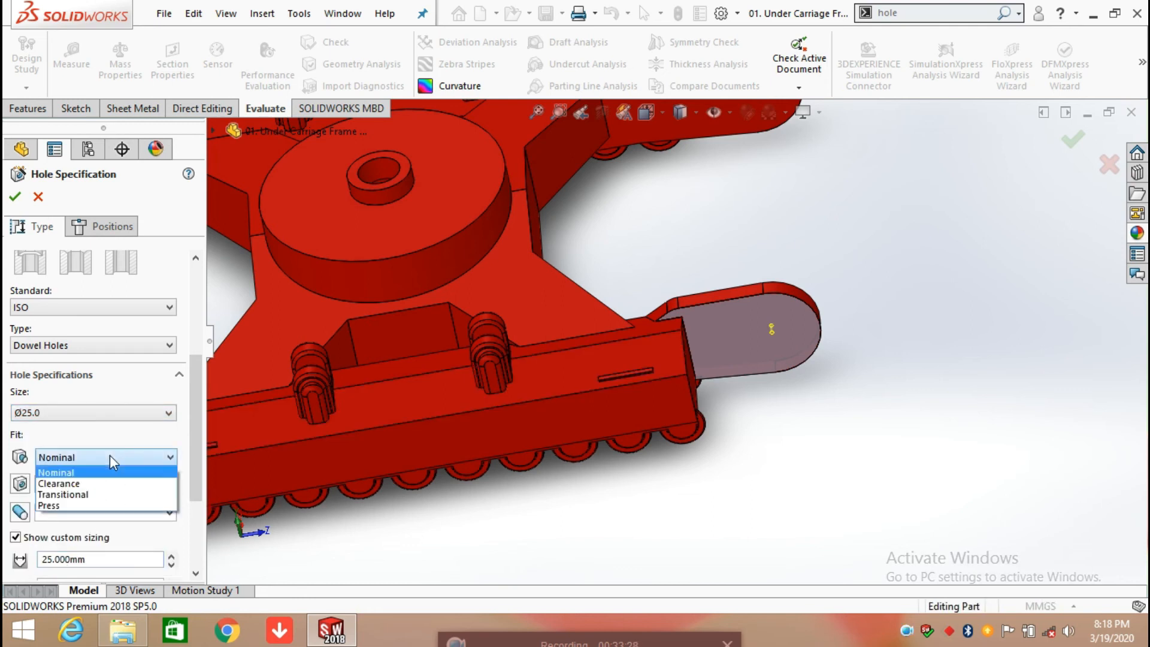
left_click(98, 474)
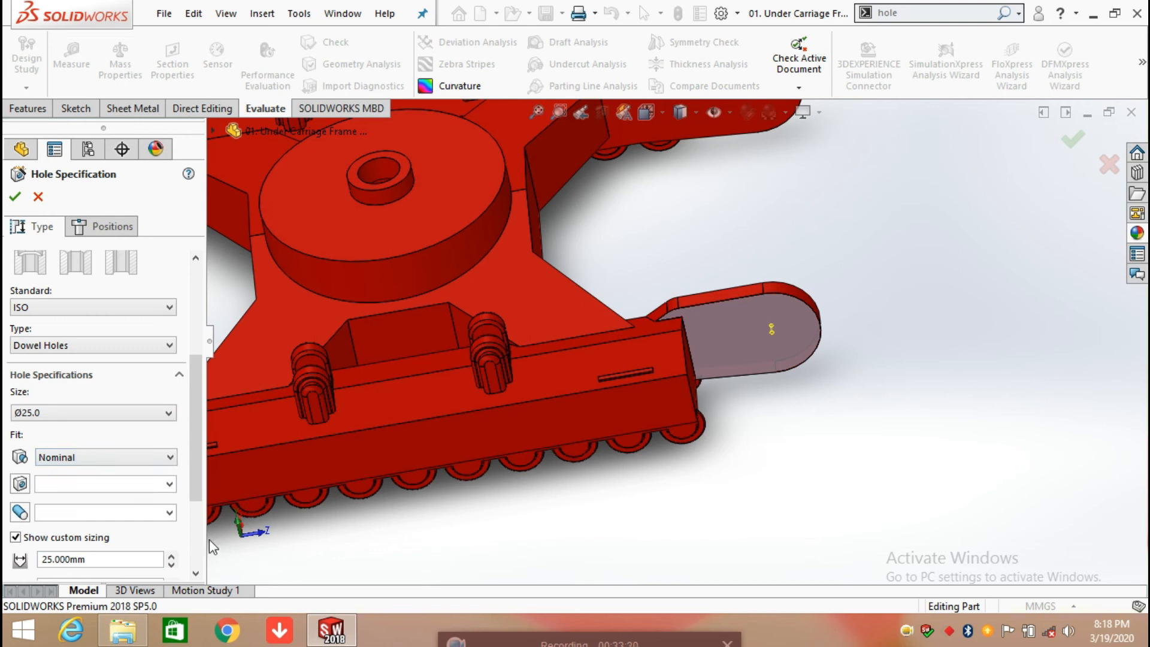
left_click_drag(197, 498, 196, 534)
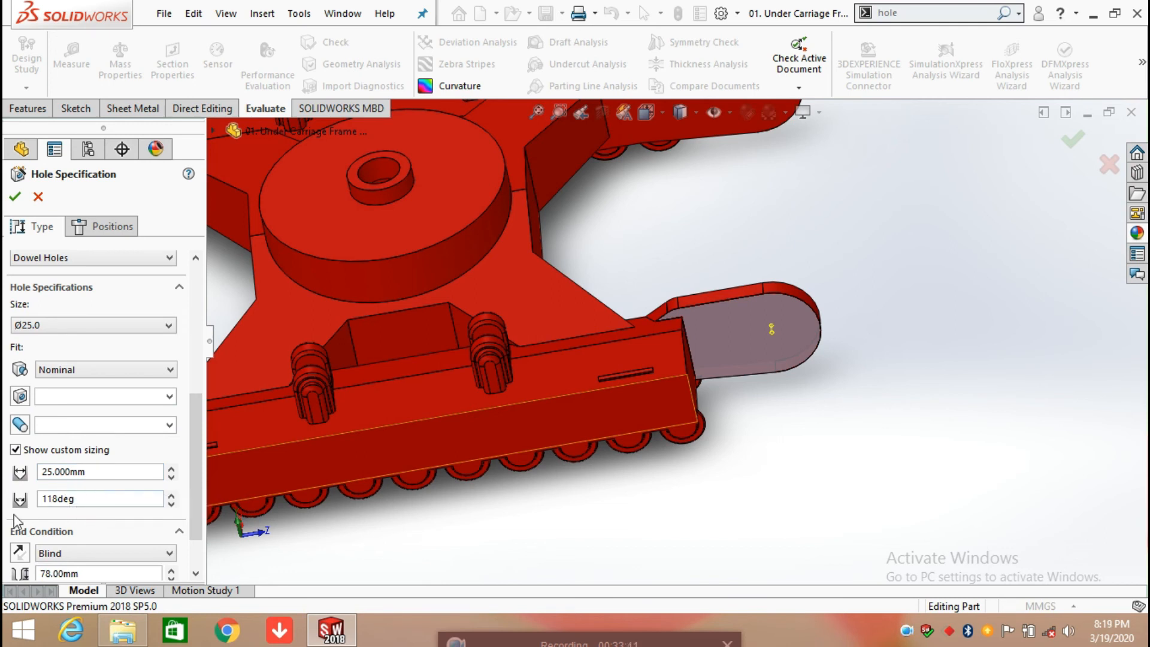
scroll(190, 482, "down", 2)
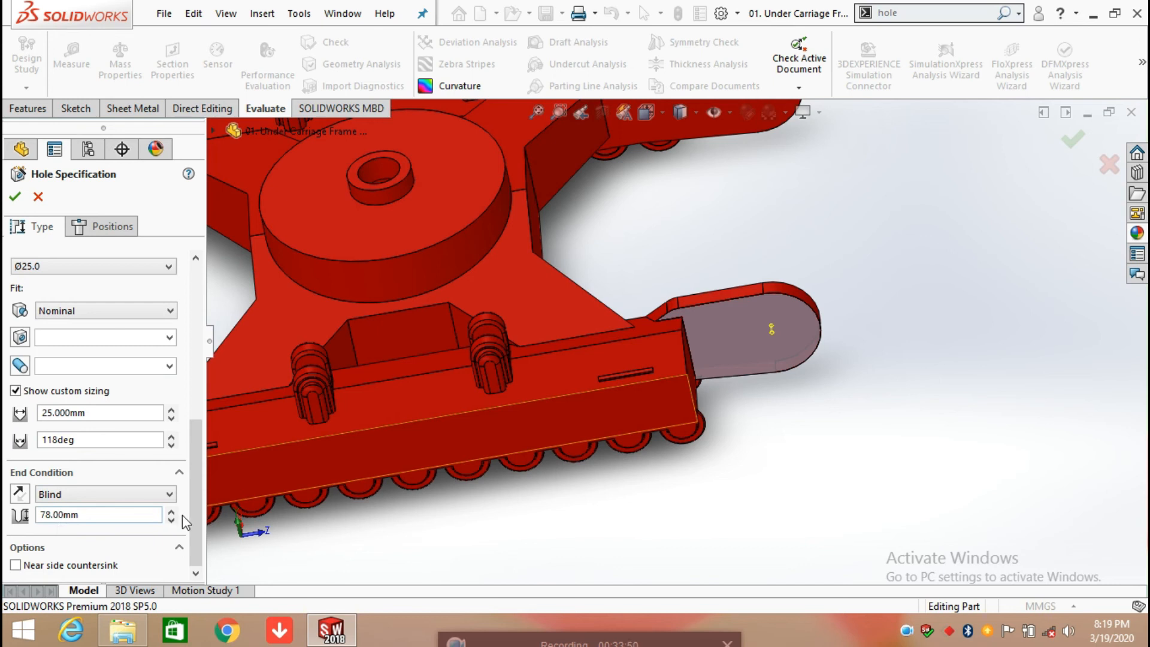
left_click(15, 201)
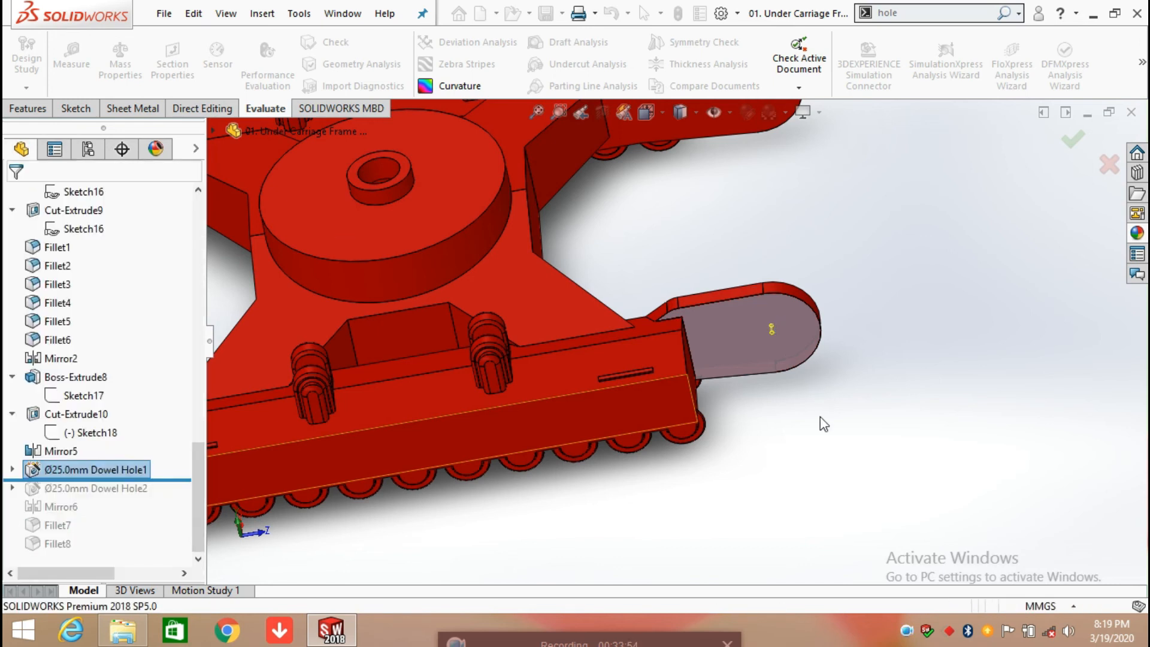
Step: Try sketching a point on the end arm's face beside the dowel hole, and exit the sketch
scroll(789, 353, "down", 2)
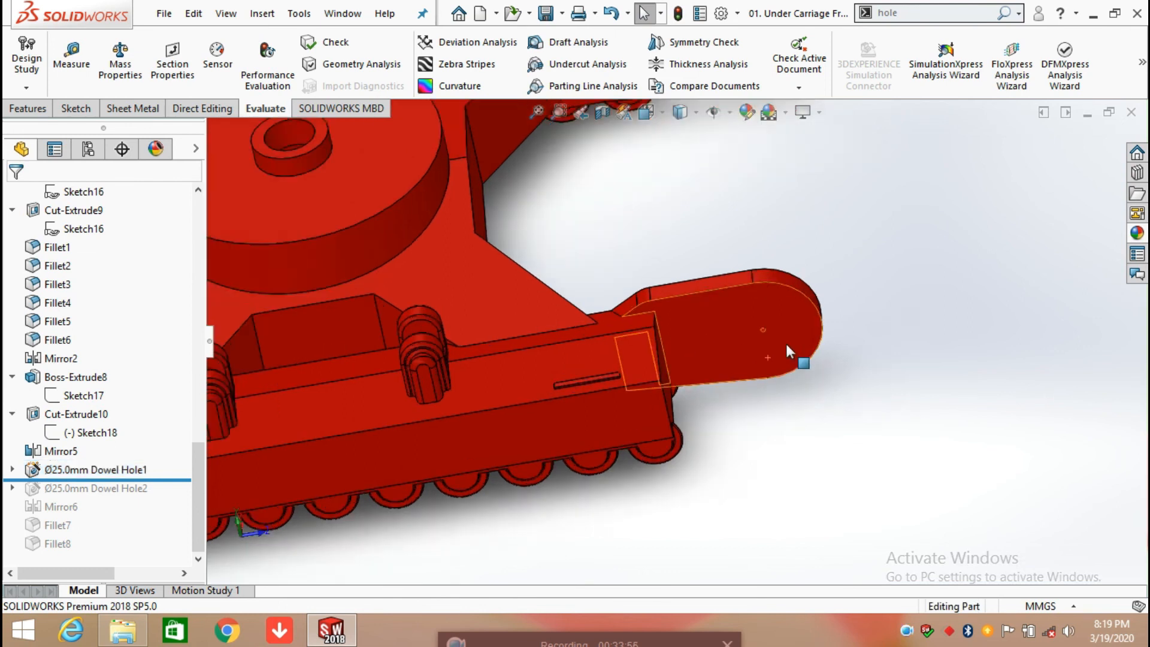
scroll(791, 354, "down", 1)
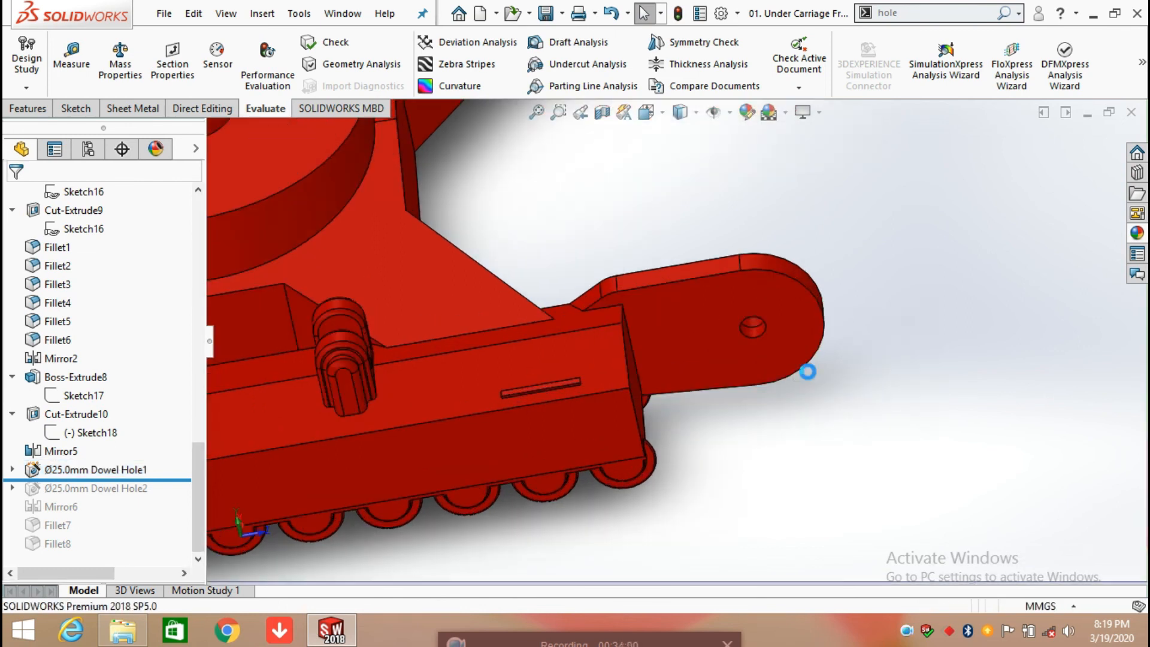
scroll(758, 378, "down", 3)
middle_click_drag(758, 378, 753, 283)
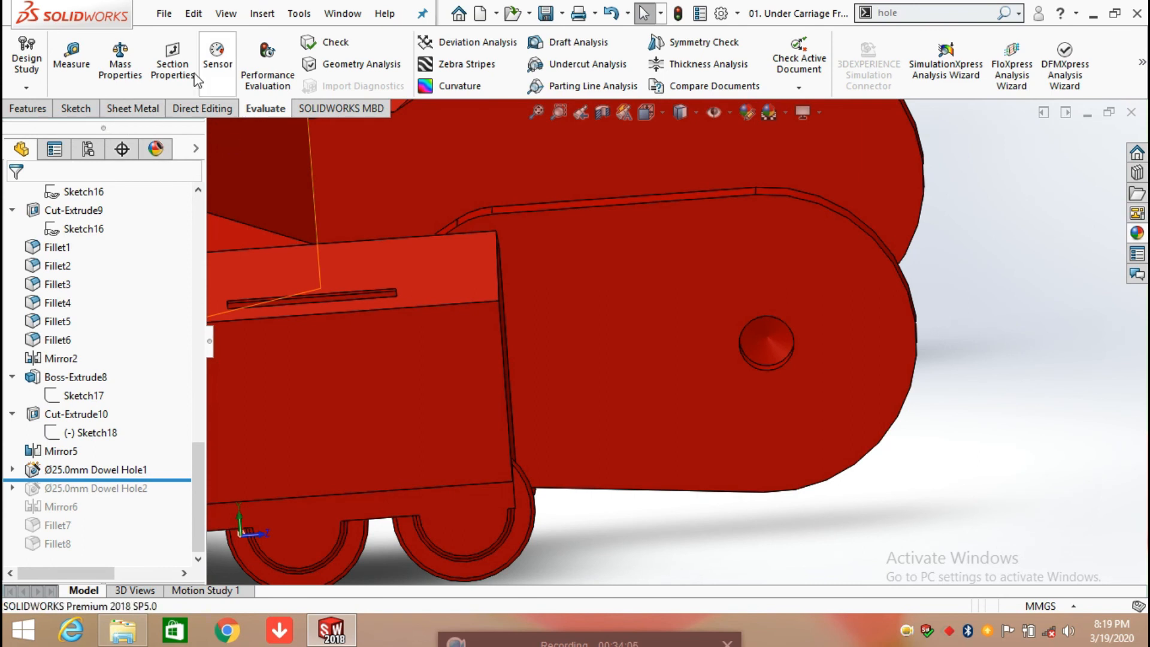
left_click(76, 108)
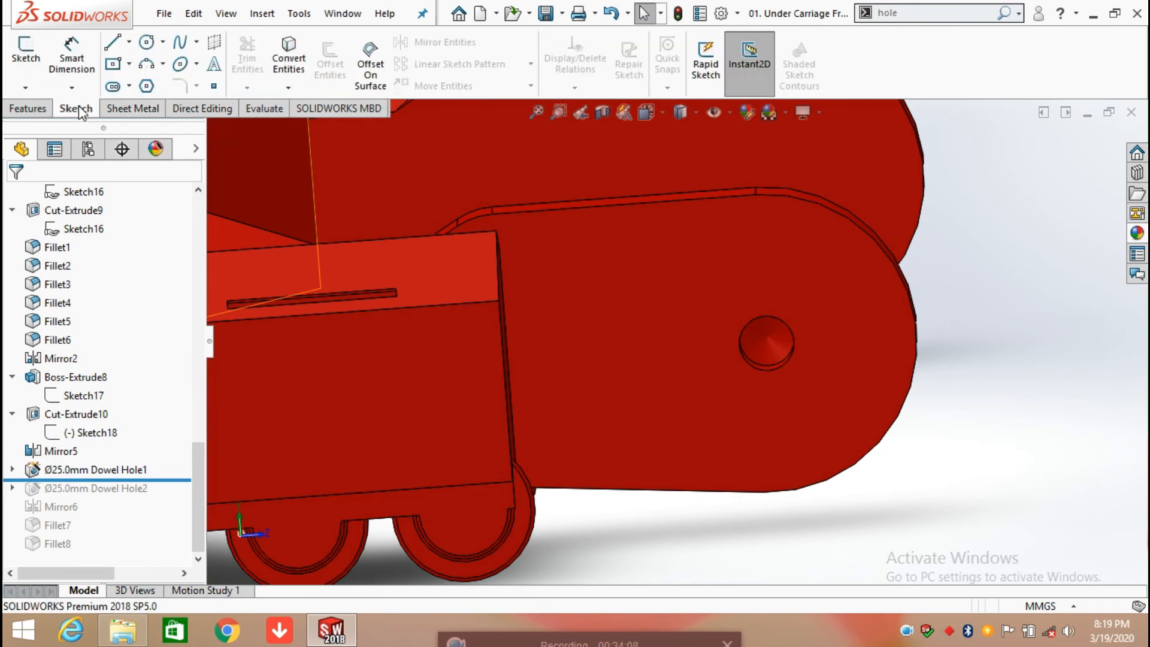
left_click(214, 87)
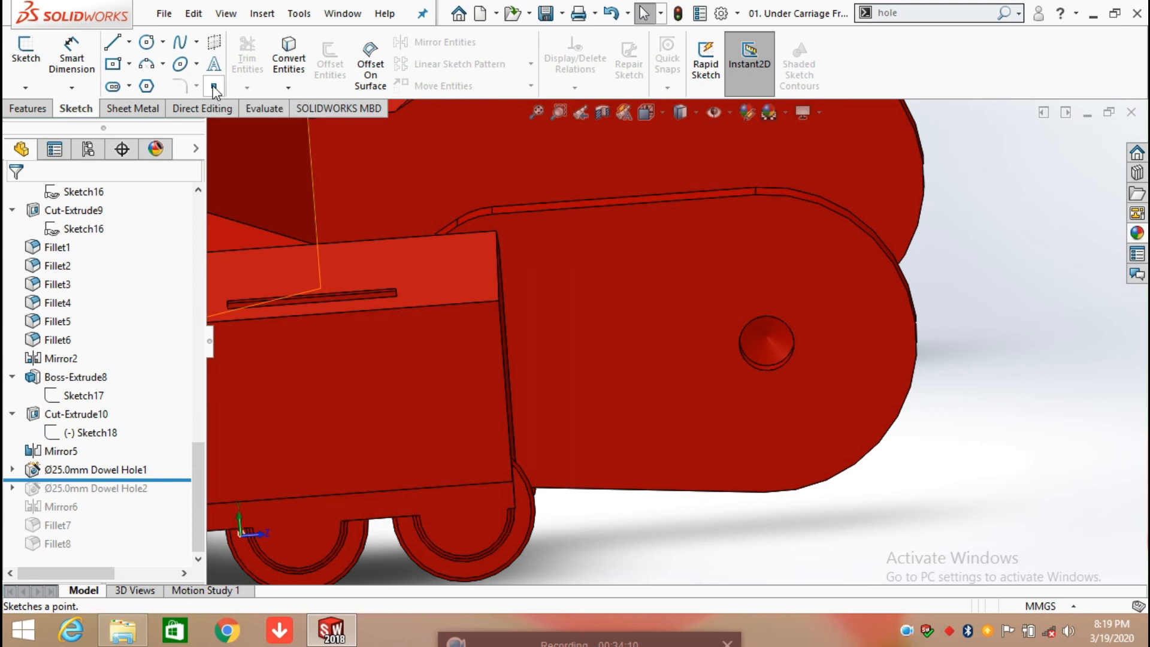
left_click(721, 357)
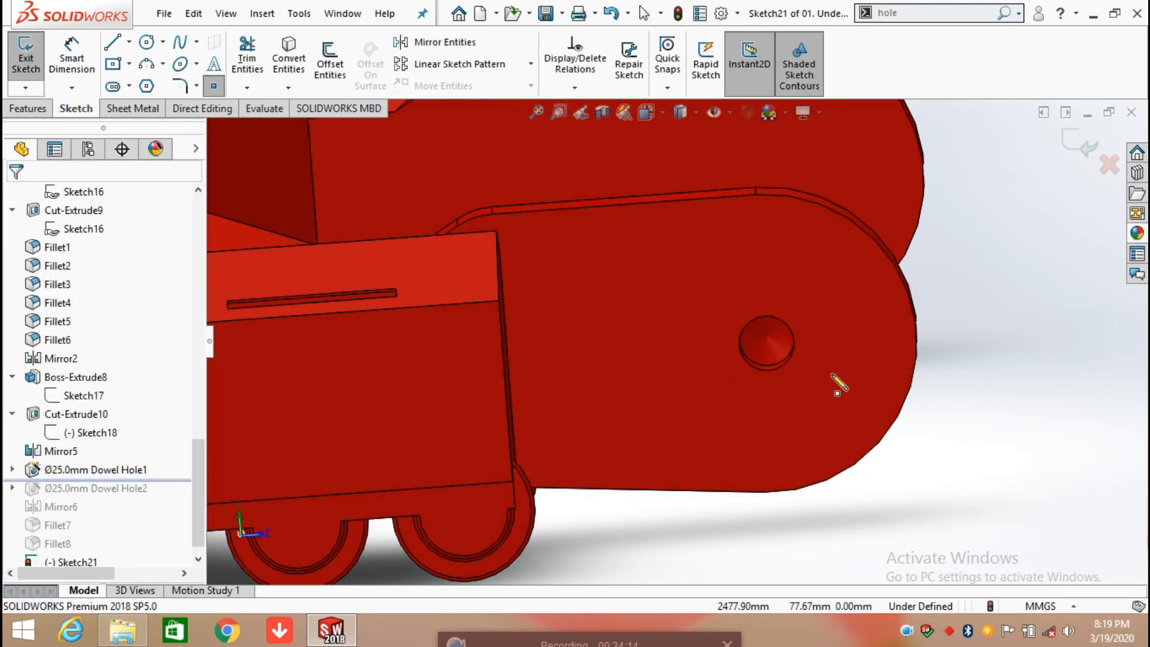
left_click(848, 351)
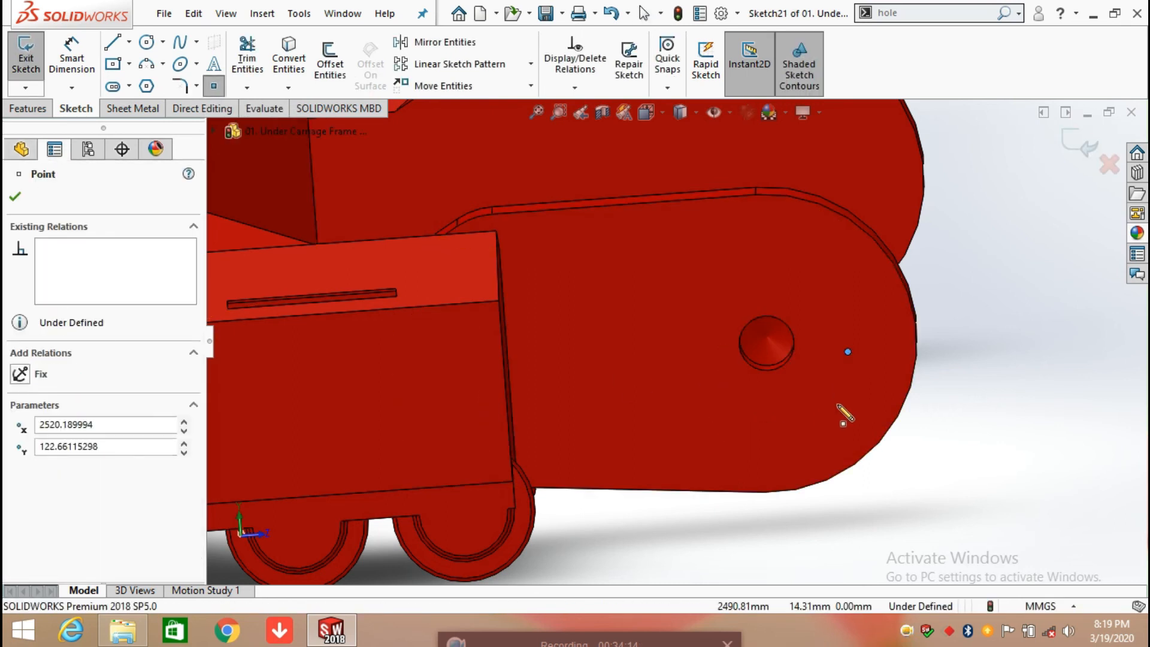
left_click(16, 196)
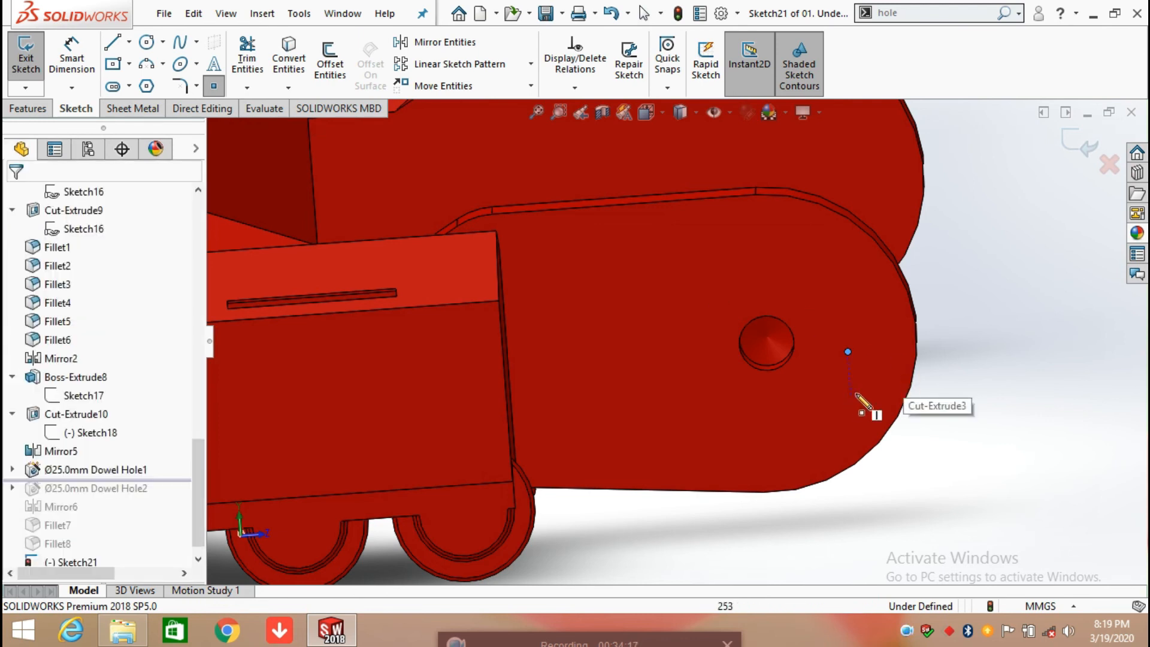
key("Escape")
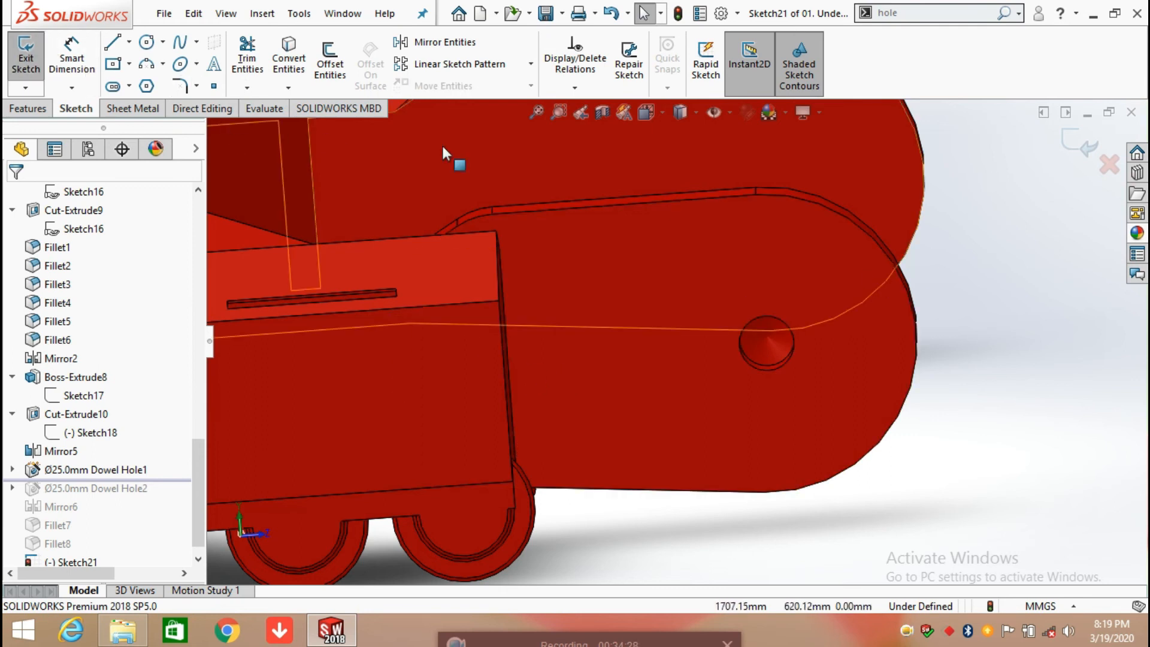
left_click(1082, 146)
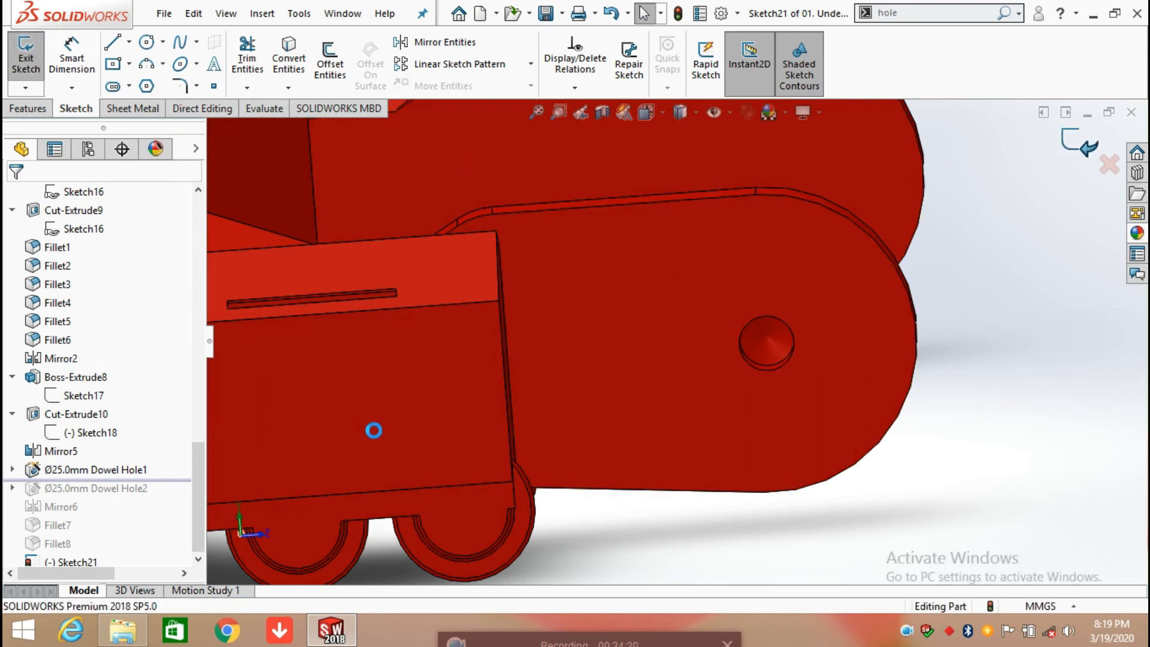
Step: Open 3DSketch1 of Ø25.0mm Dowel Hole1 for editing in the Left view and start dimensioning it
left_click(13, 470)
left_click(84, 512)
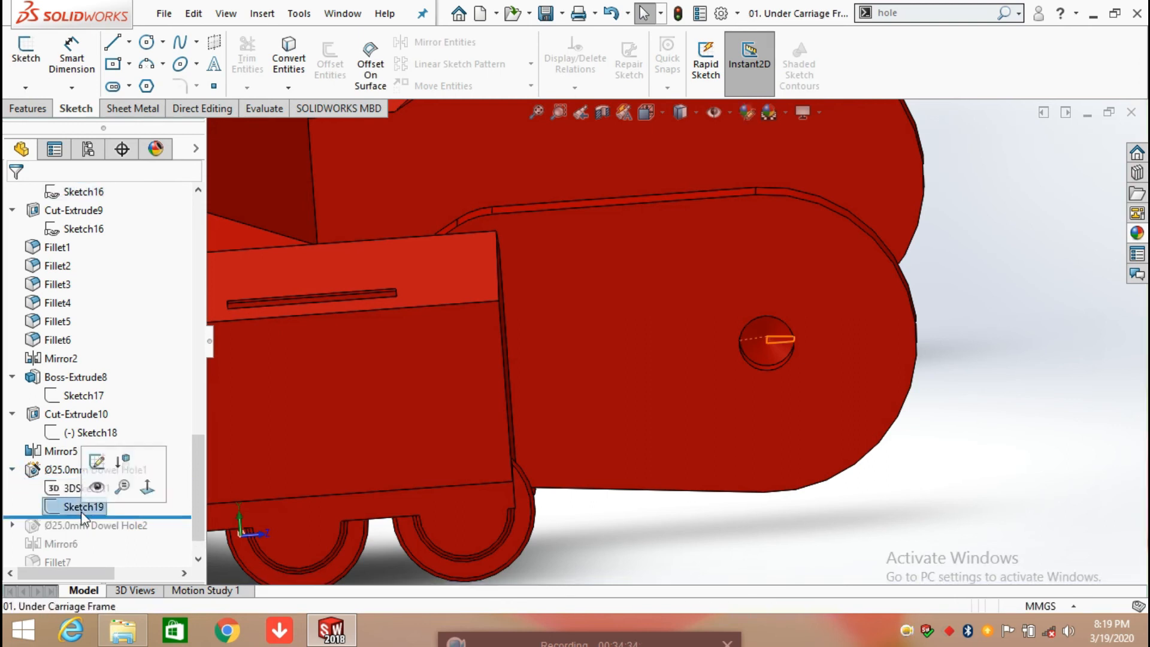
left_click(67, 490)
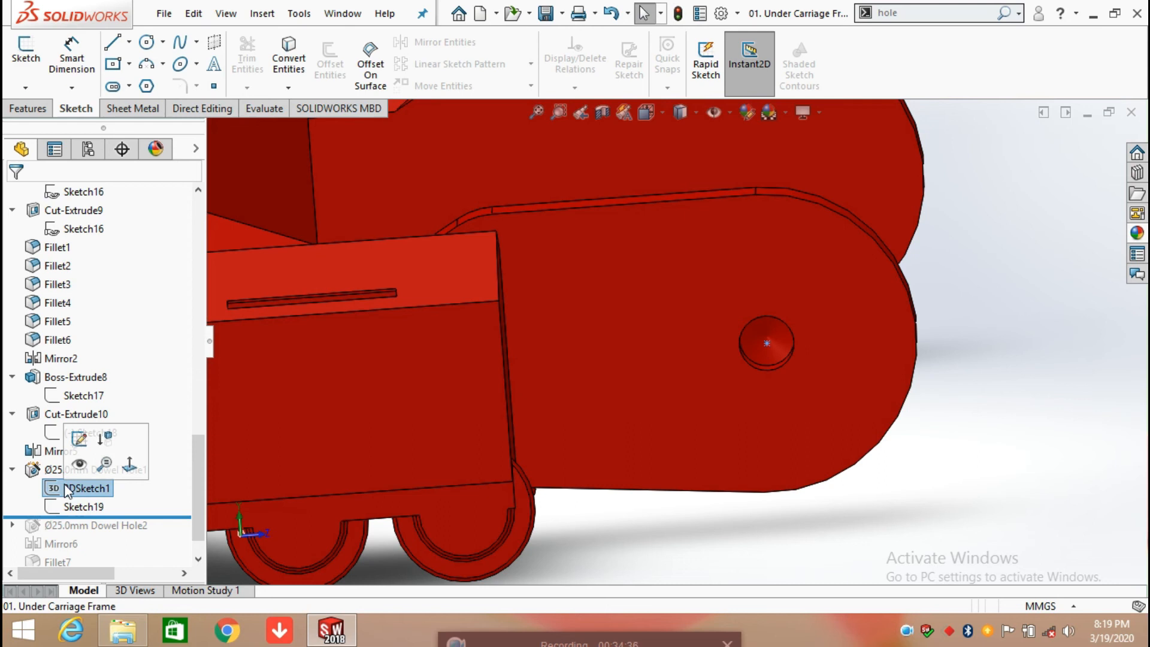
left_click(79, 438)
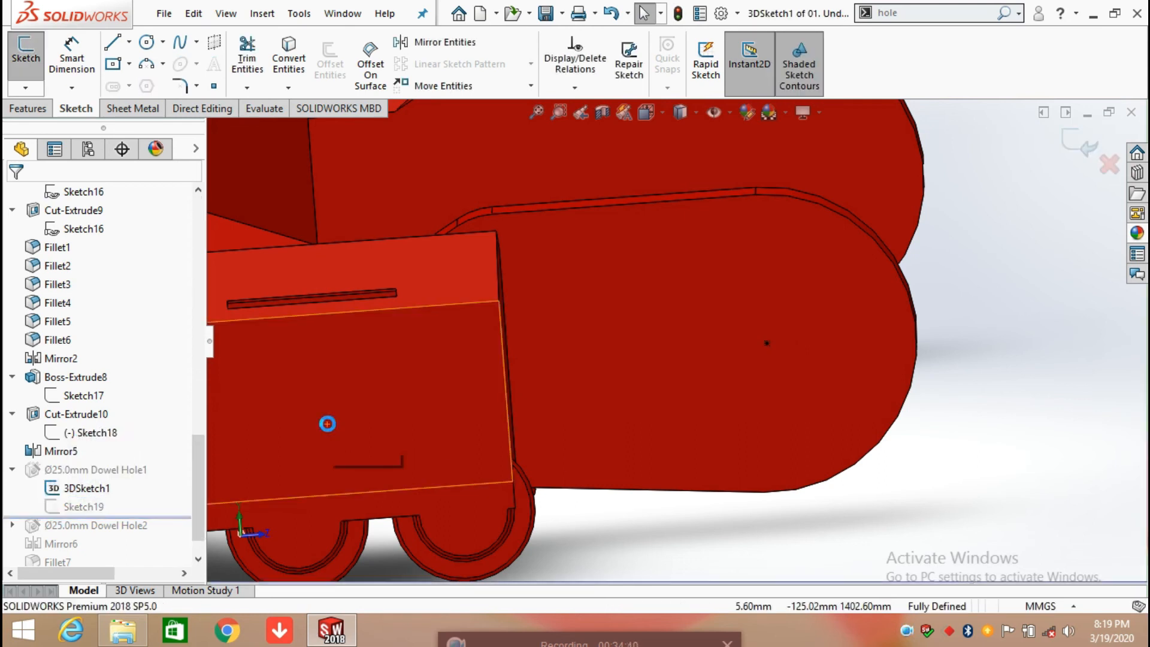
key("space")
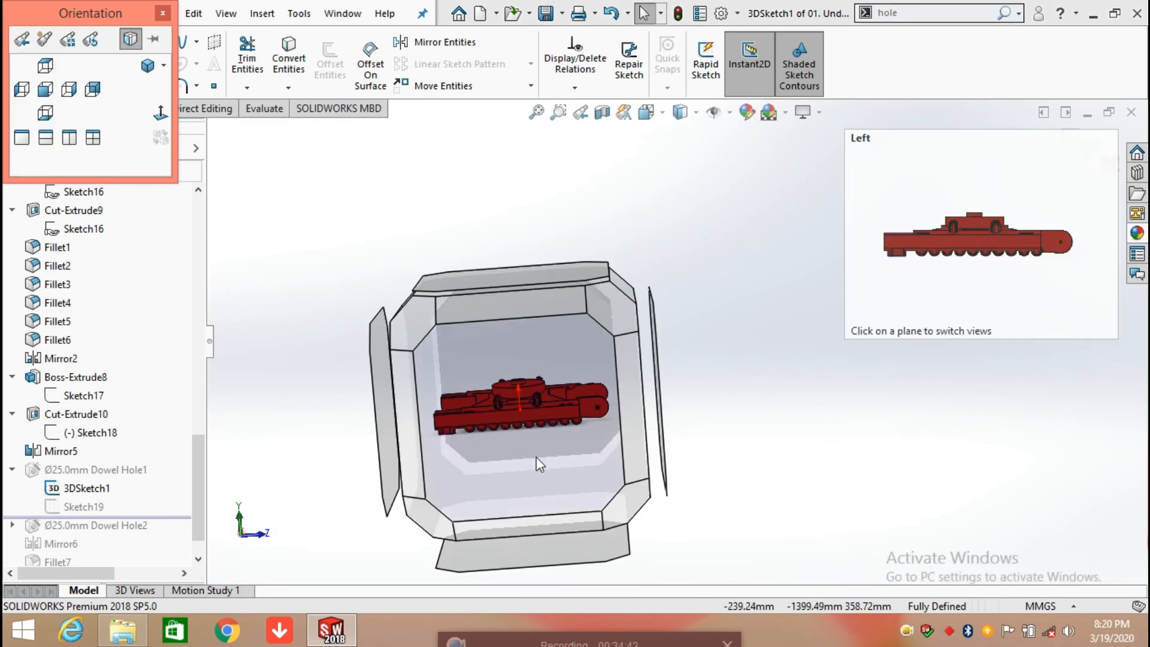
left_click(536, 456)
left_click(72, 57)
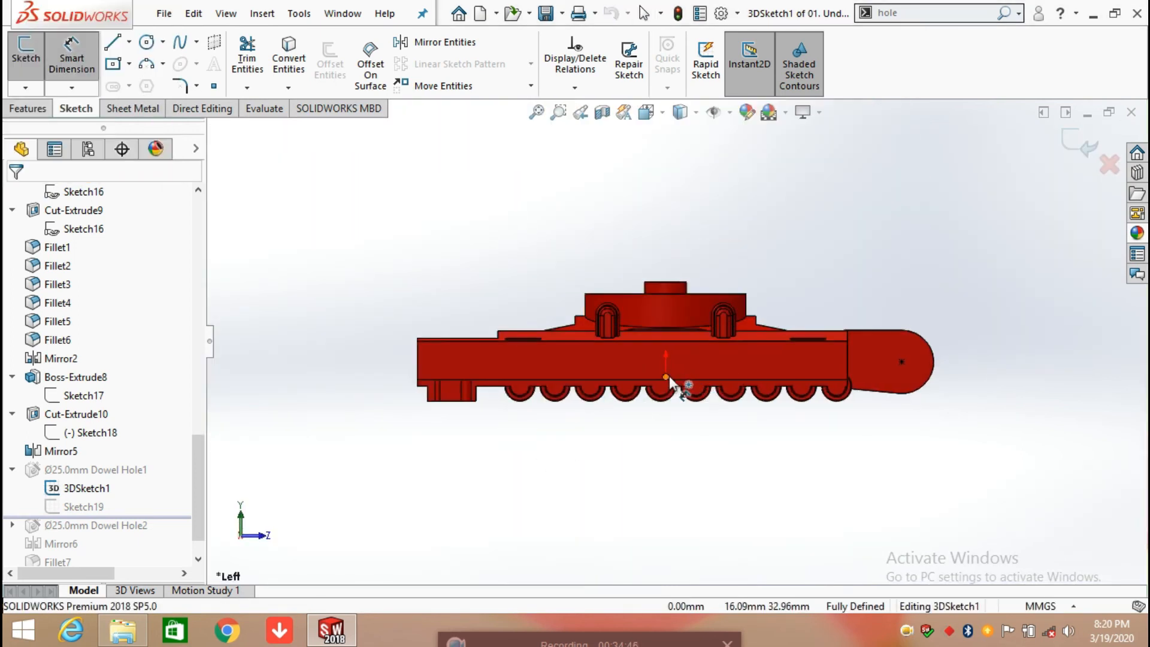
left_click(666, 377)
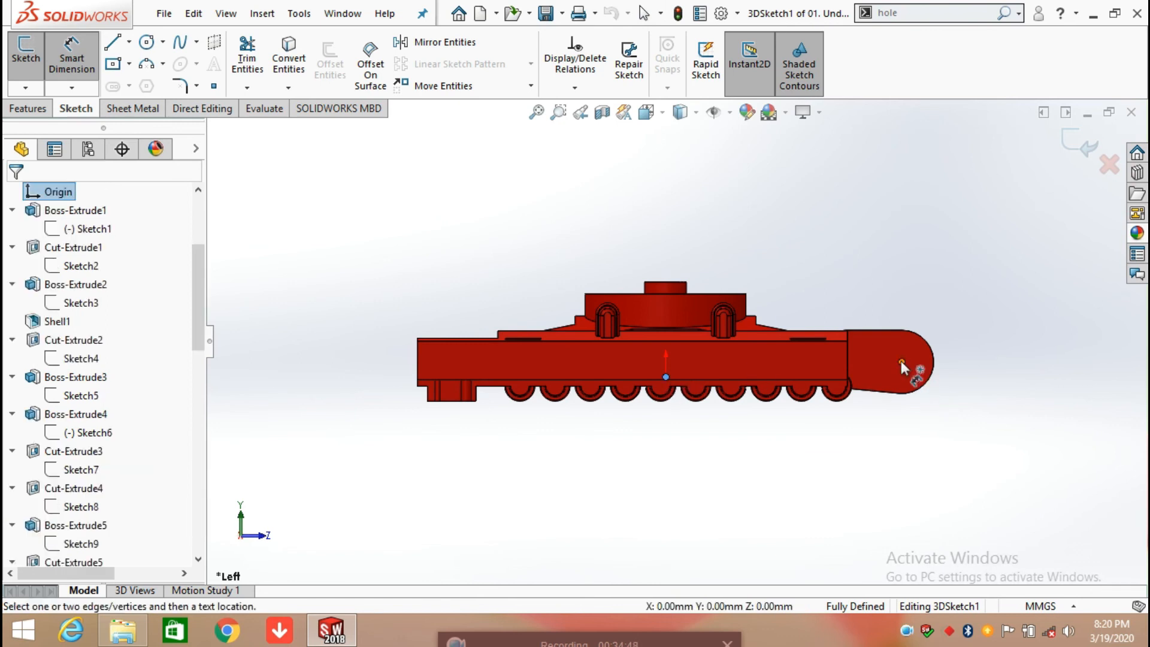
left_click(901, 362)
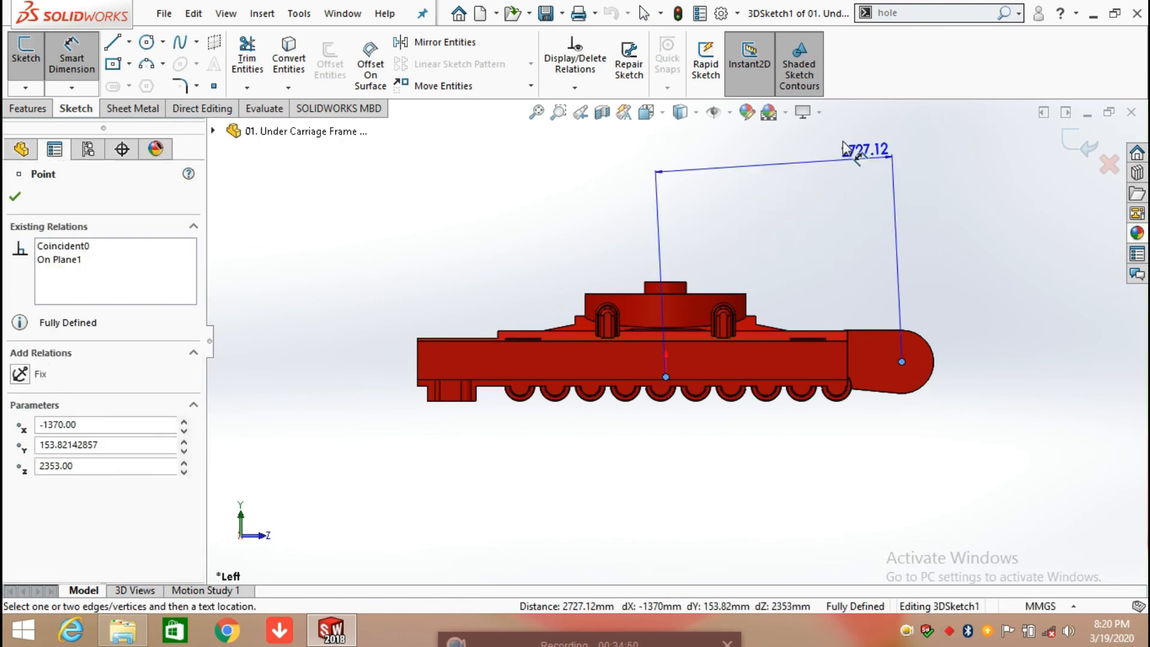
key("Escape")
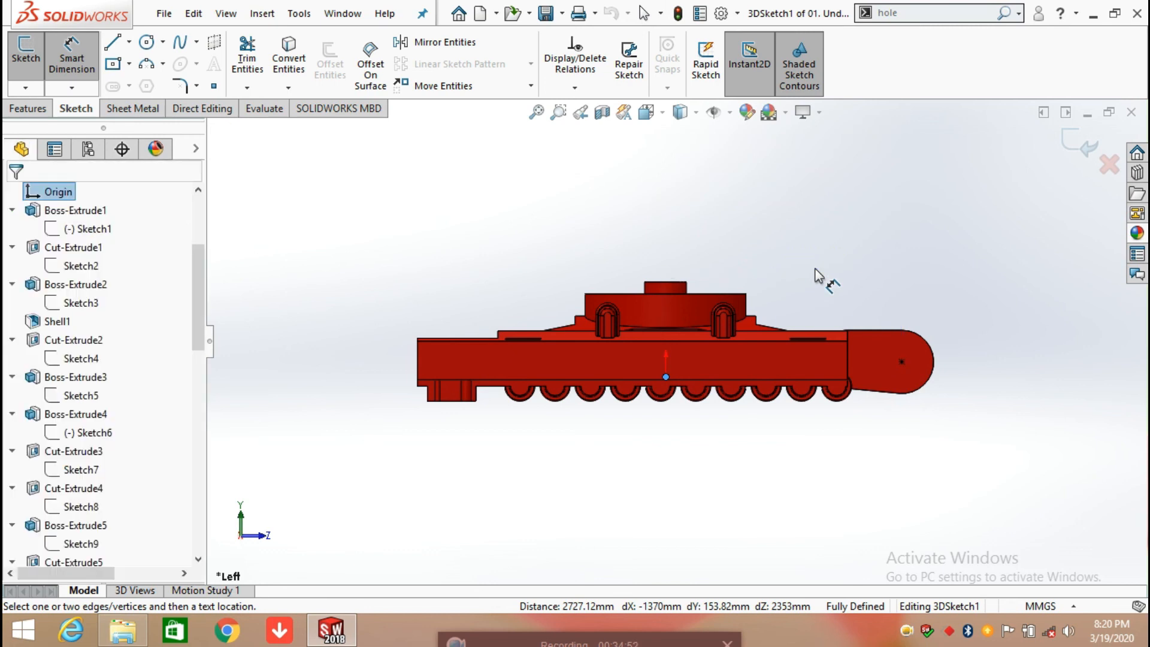
Step: Add a driven dimension for the horizontal distance between the side frame's vertical end edge and the dowel hole's position point
scroll(847, 347, "down", 5)
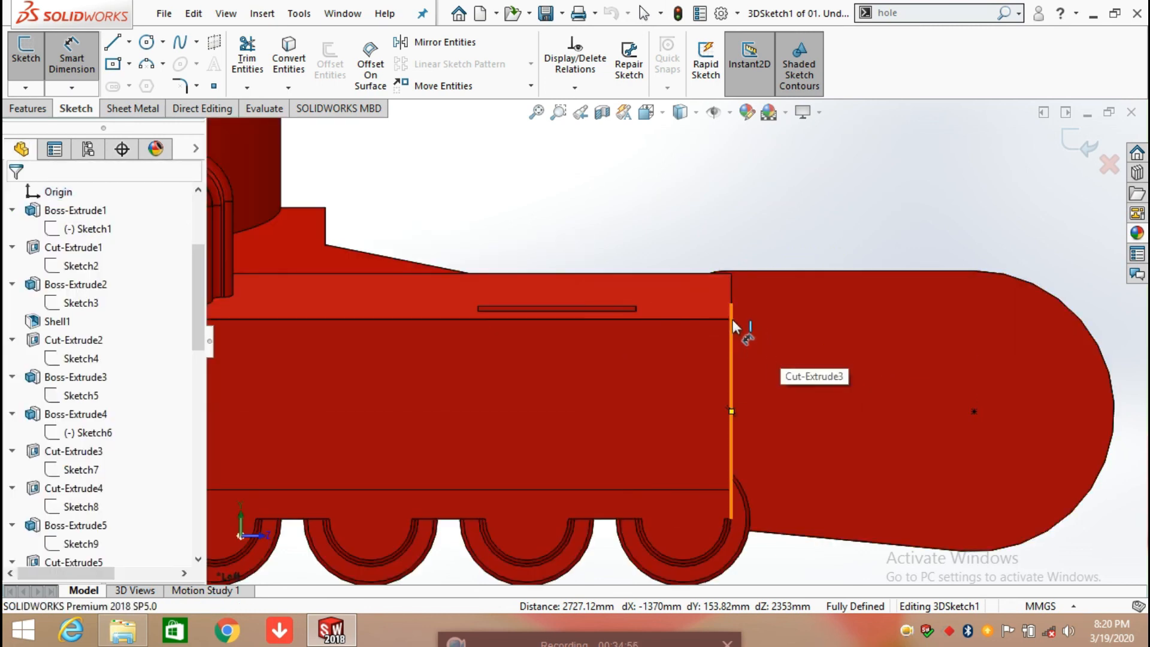
left_click(732, 322)
left_click(971, 413)
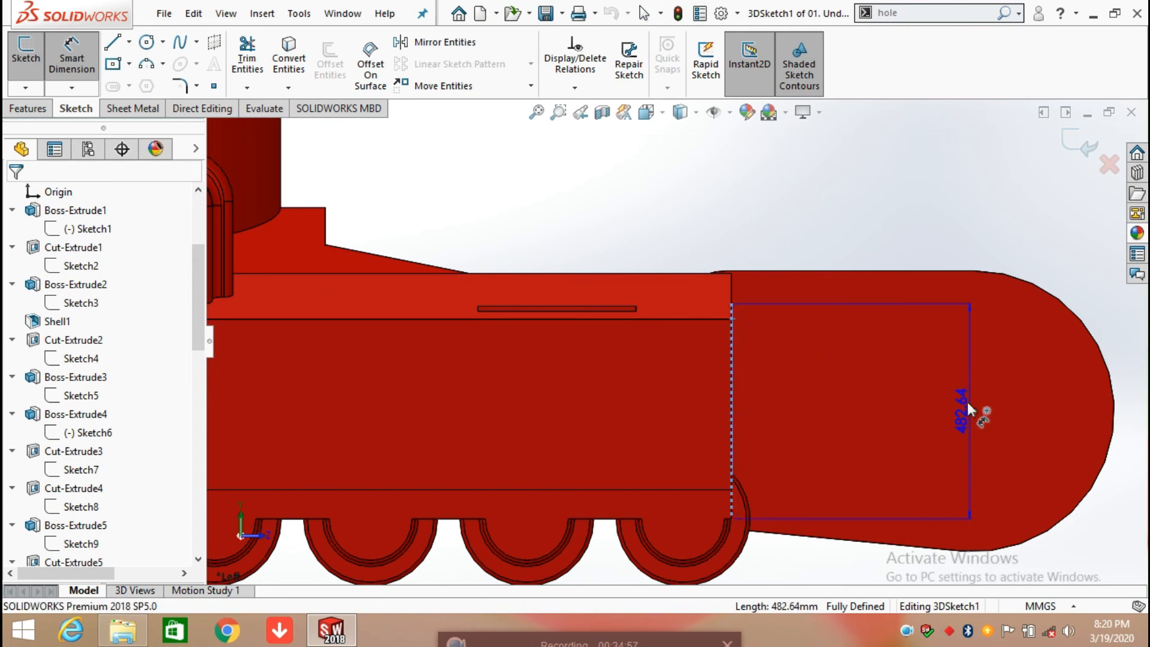
left_click(931, 193)
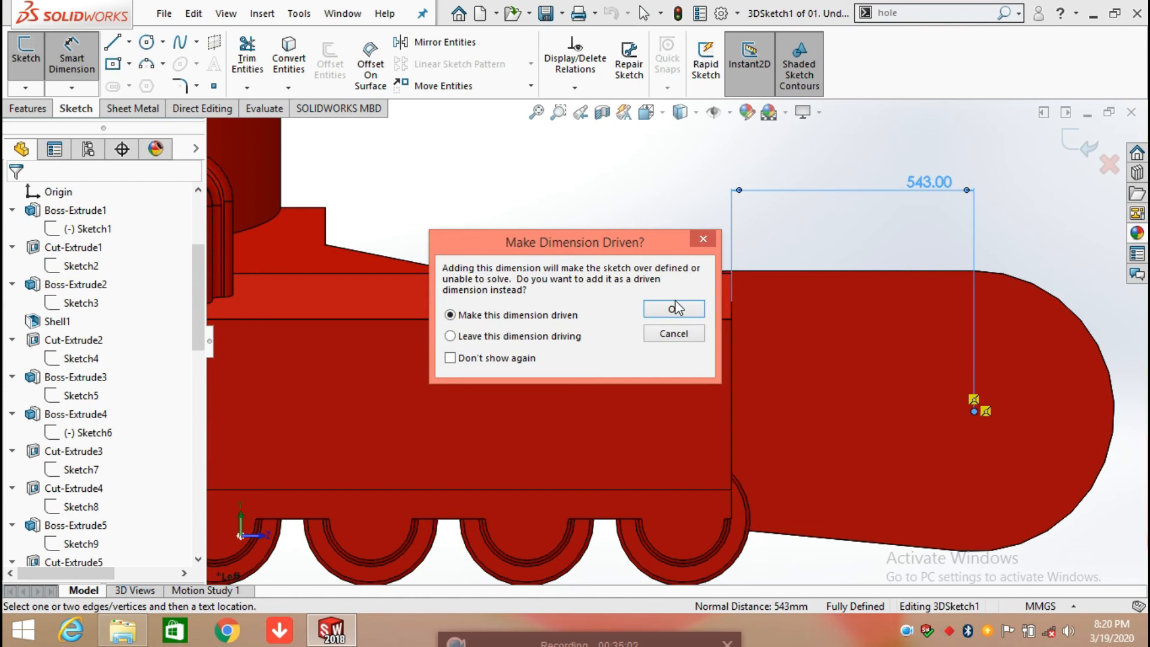
left_click(675, 308)
left_click(834, 566)
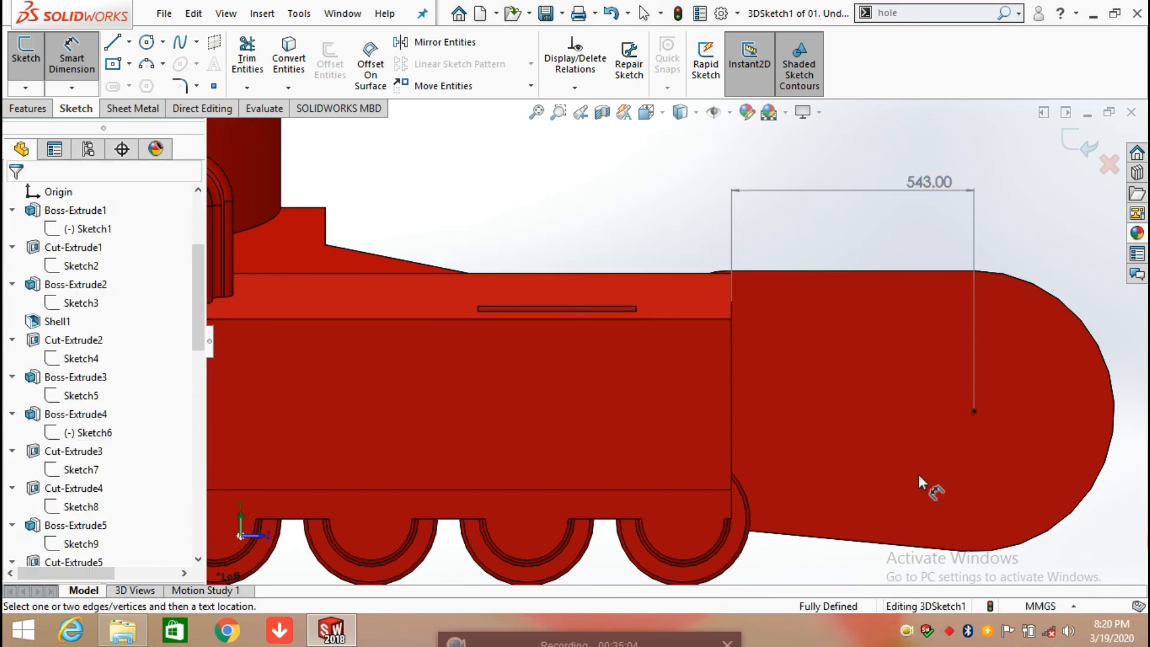
Step: Add a driven dimension for the vertical distance from the side frame's top edge to the hole's position point, and exit the sketch
left_click(973, 412)
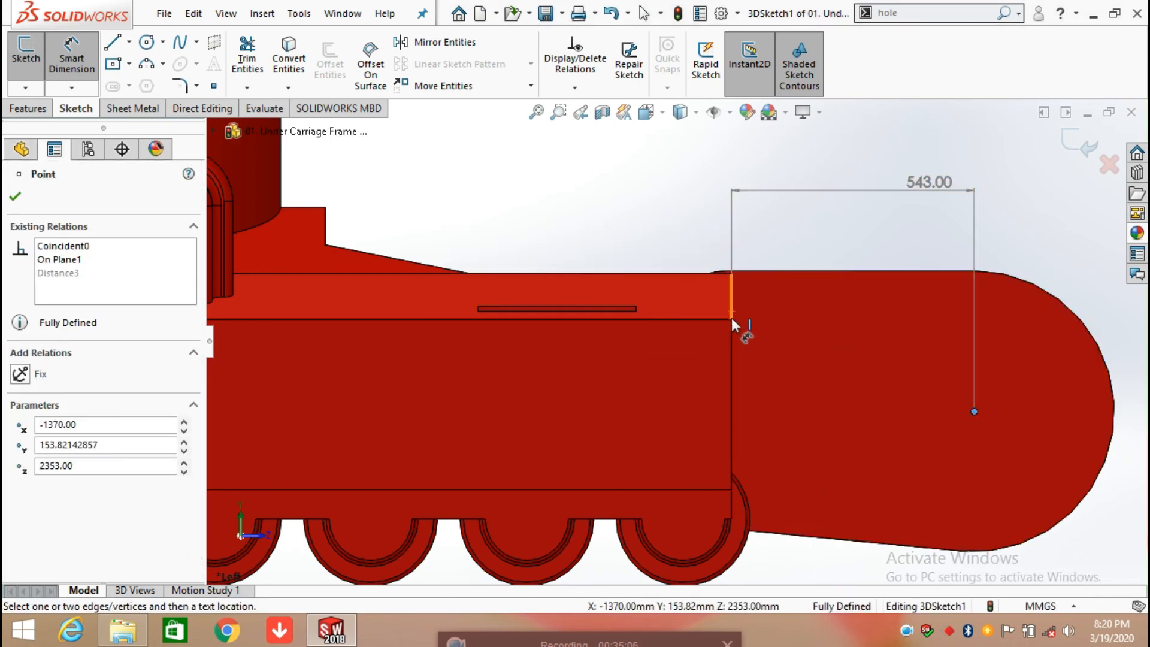
left_click(677, 273)
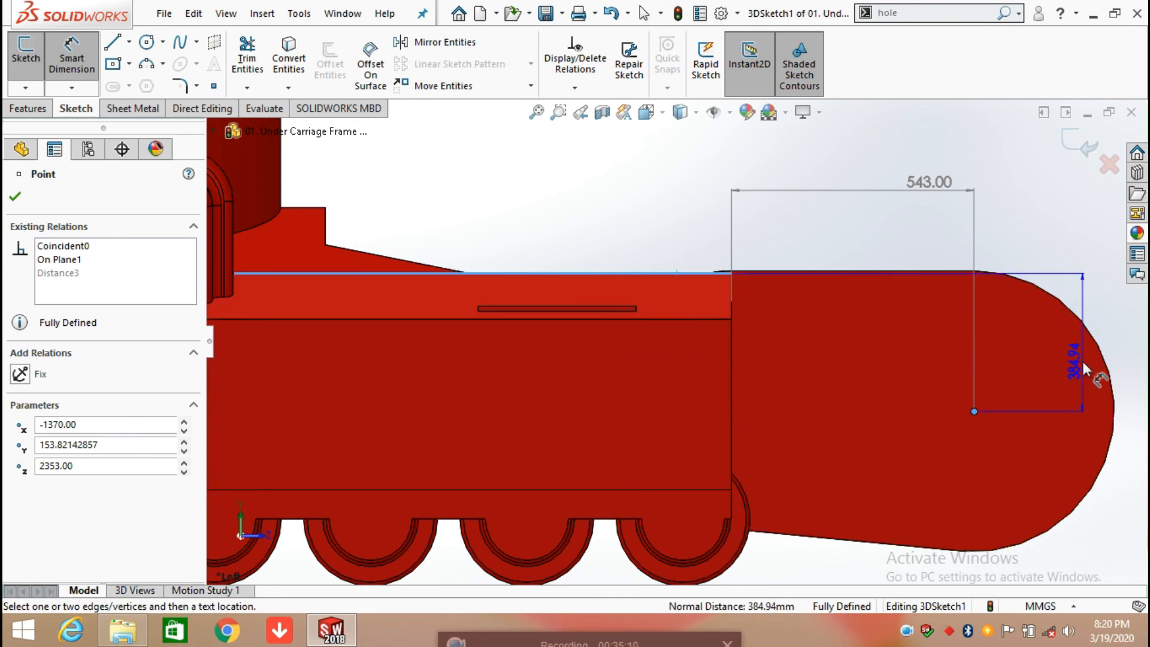
scroll(1082, 358, "up", 3)
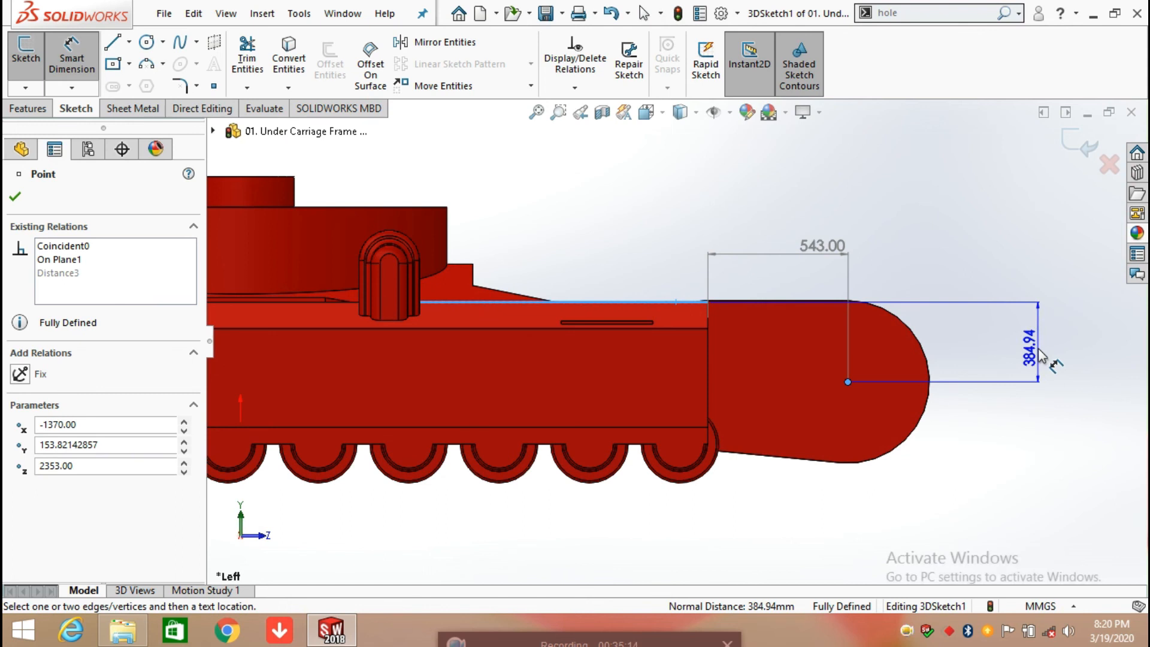
left_click(1041, 356)
left_click(675, 309)
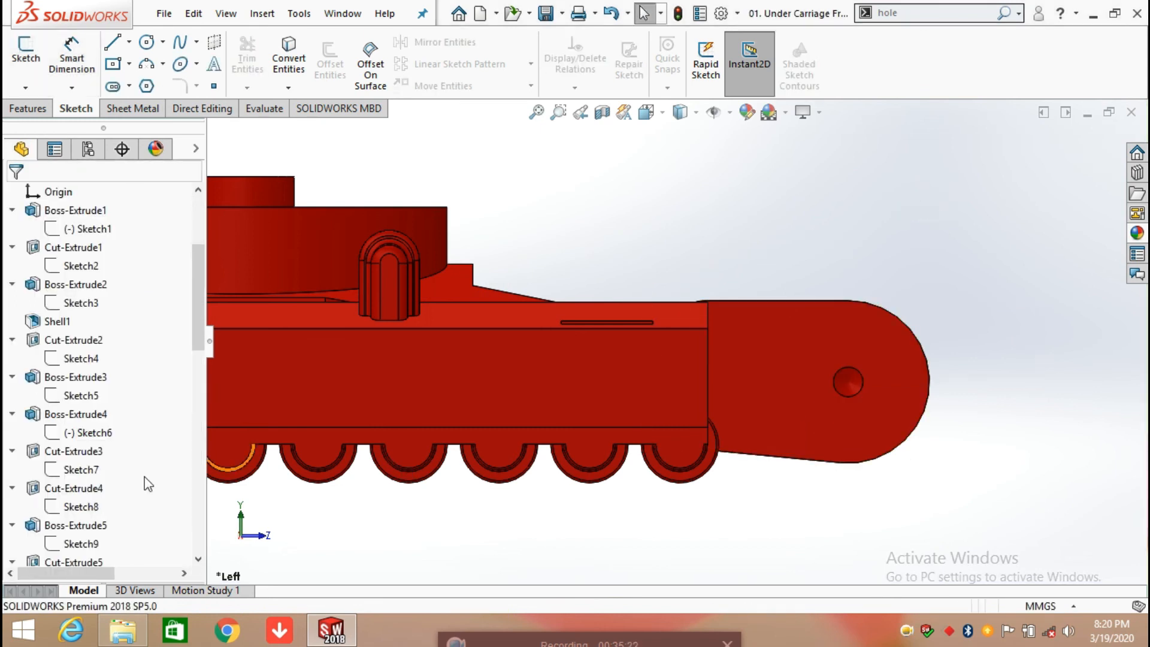
Step: Roll the feature history forward past Ø25.0mm Dowel Hole2 and show the whole frame at an angle
scroll(159, 444, "down", 12)
left_click_drag(158, 480, 150, 496)
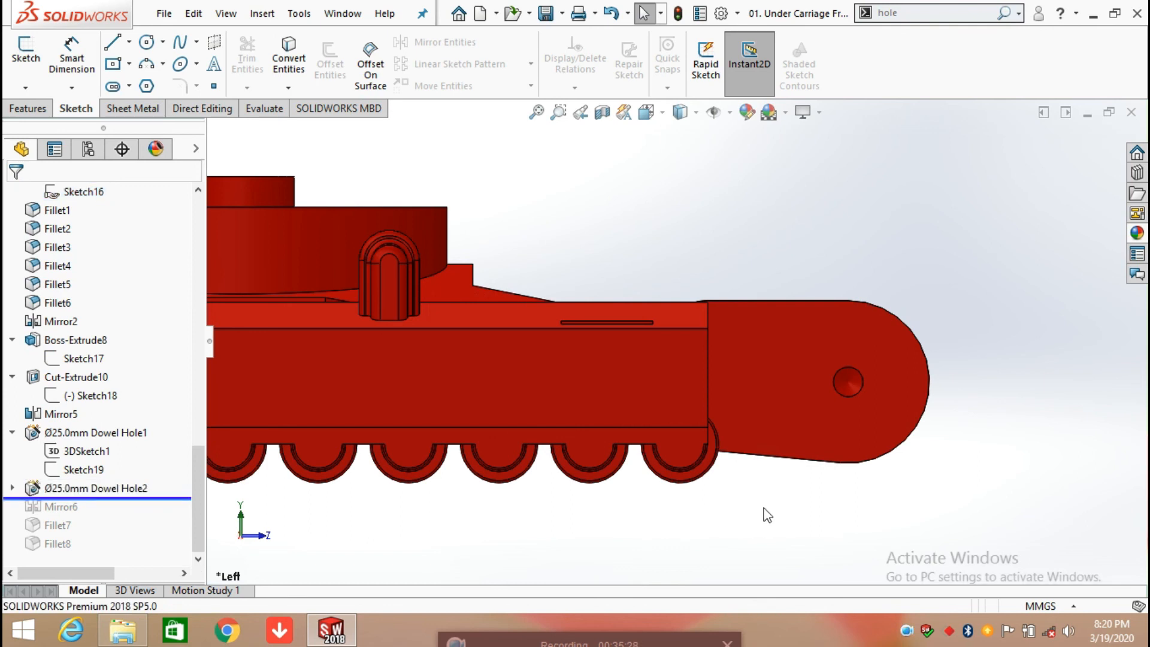
scroll(703, 494, "up", 8)
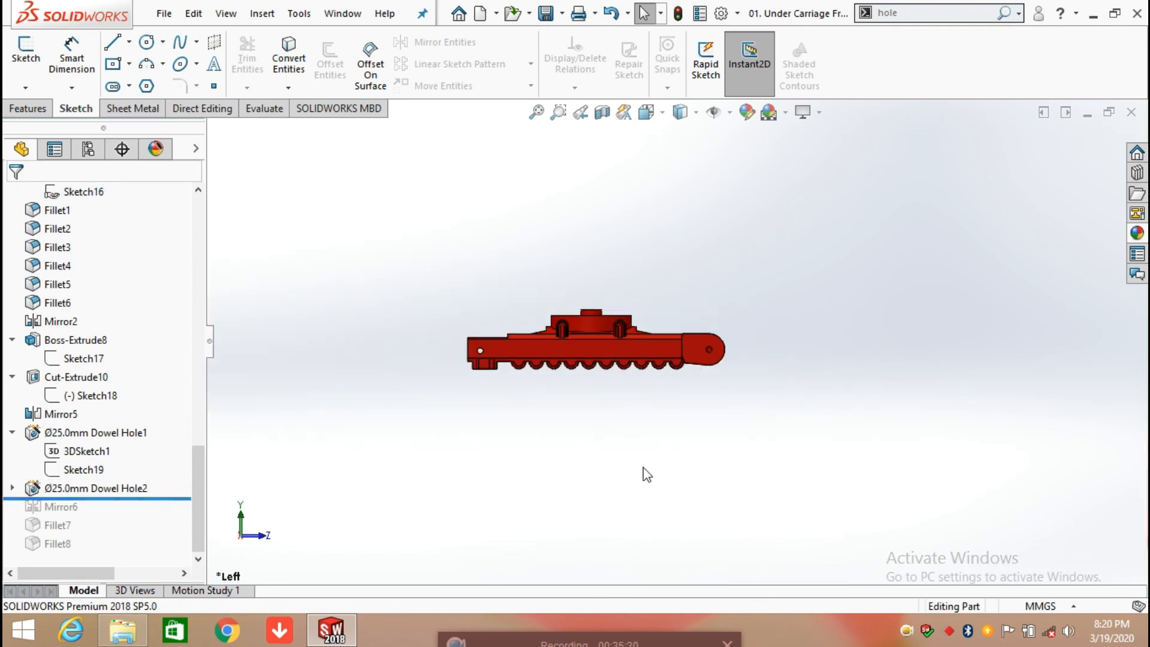
scroll(387, 320, "down", 4)
middle_click_drag(687, 375, 652, 476)
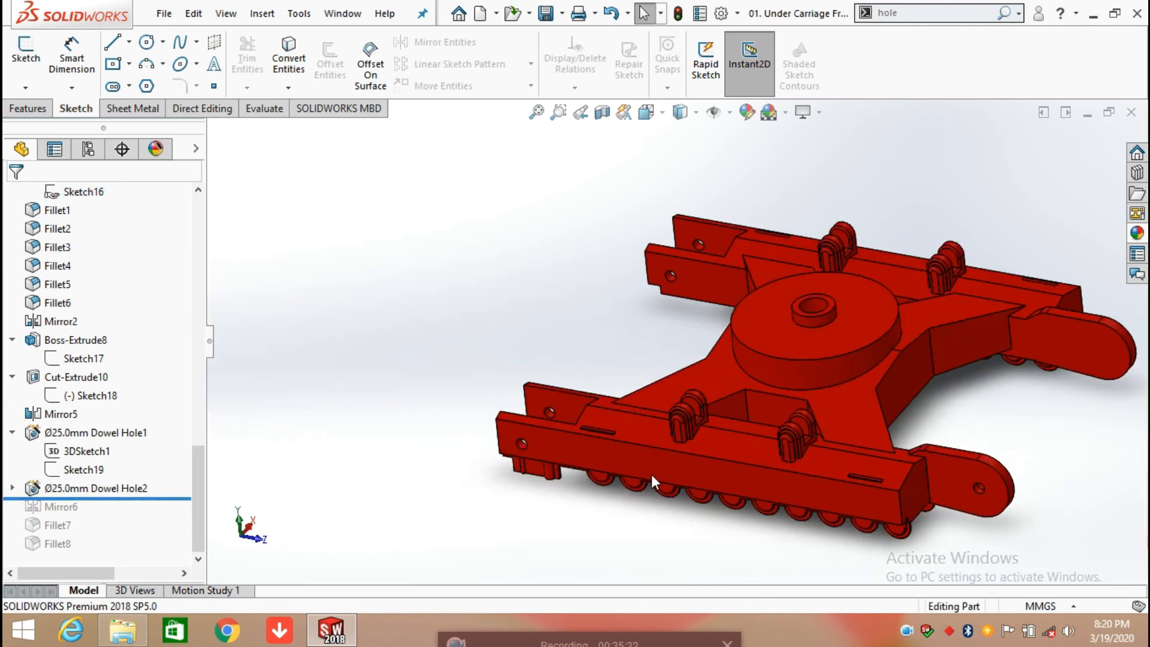
Step: Open the definition of Ø25.0mm Dowel Hole2, review its hole type, size, fit, custom sizing and end condition, and accept it
left_click(46, 488)
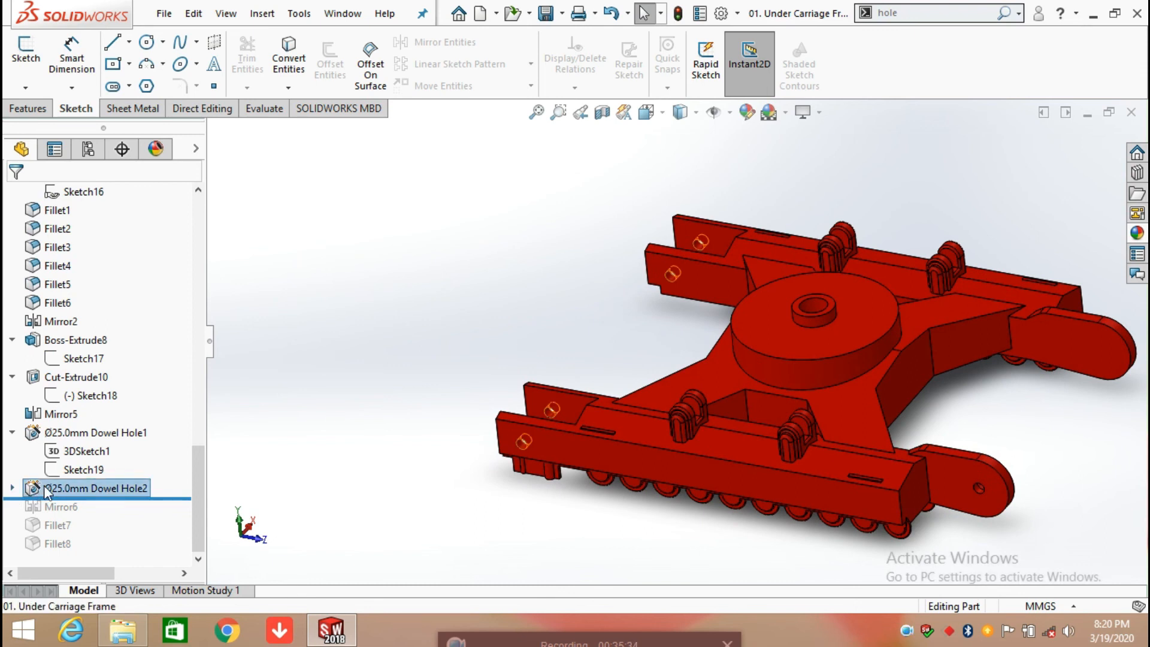
left_click(60, 431)
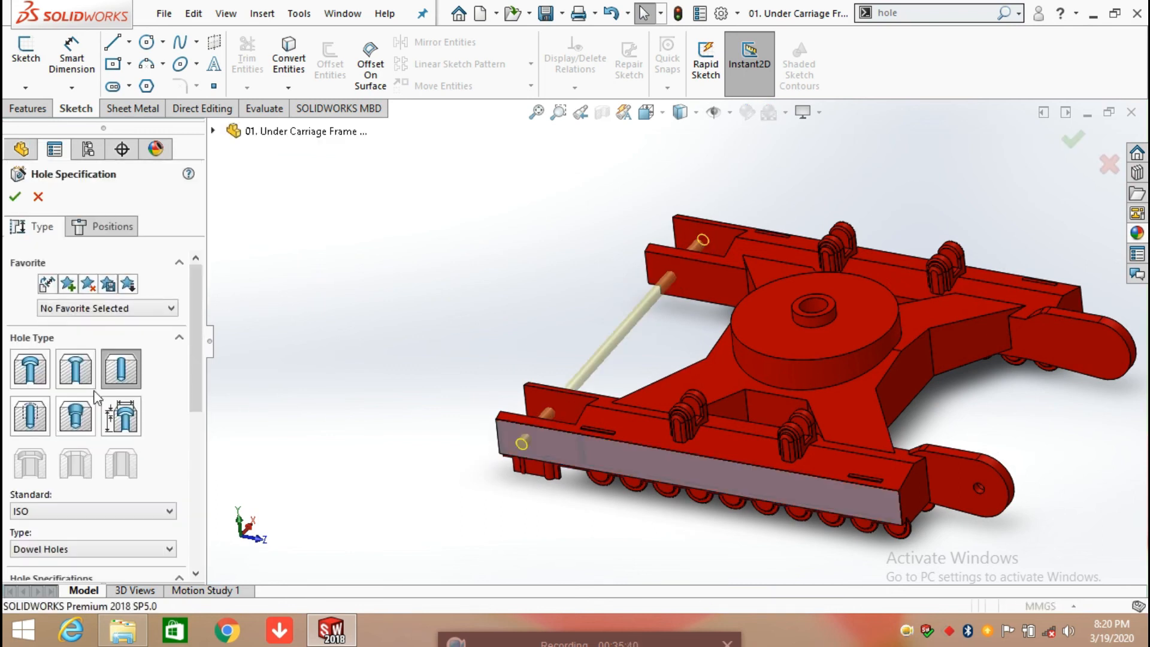
left_click_drag(191, 358, 189, 447)
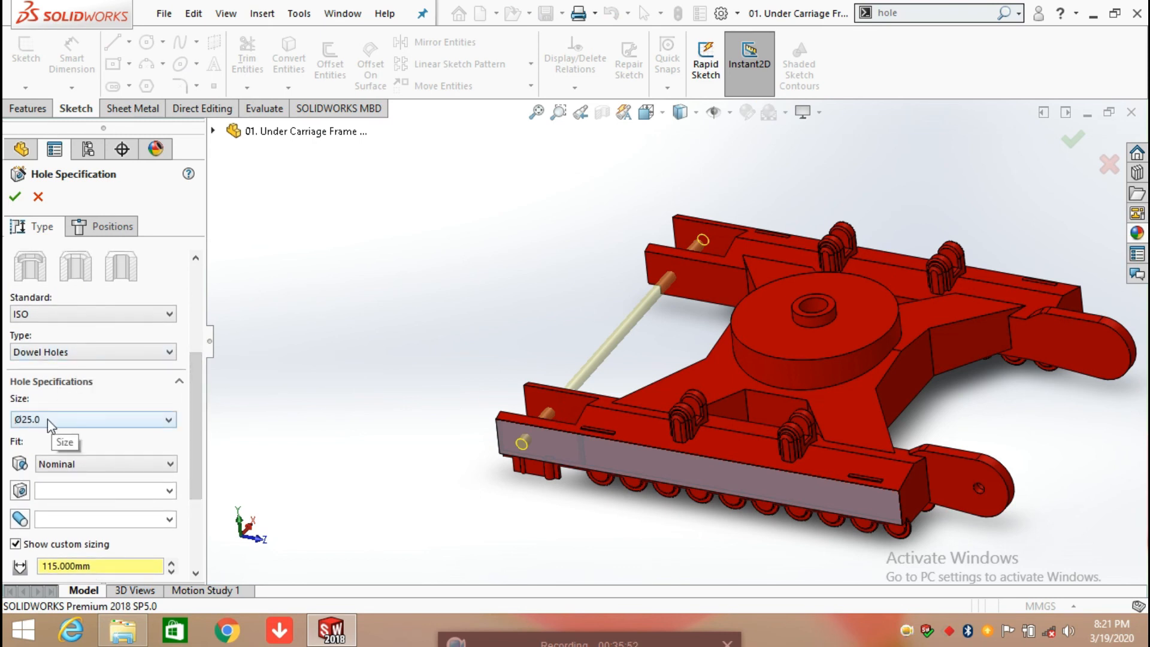
scroll(200, 418, "down", 3)
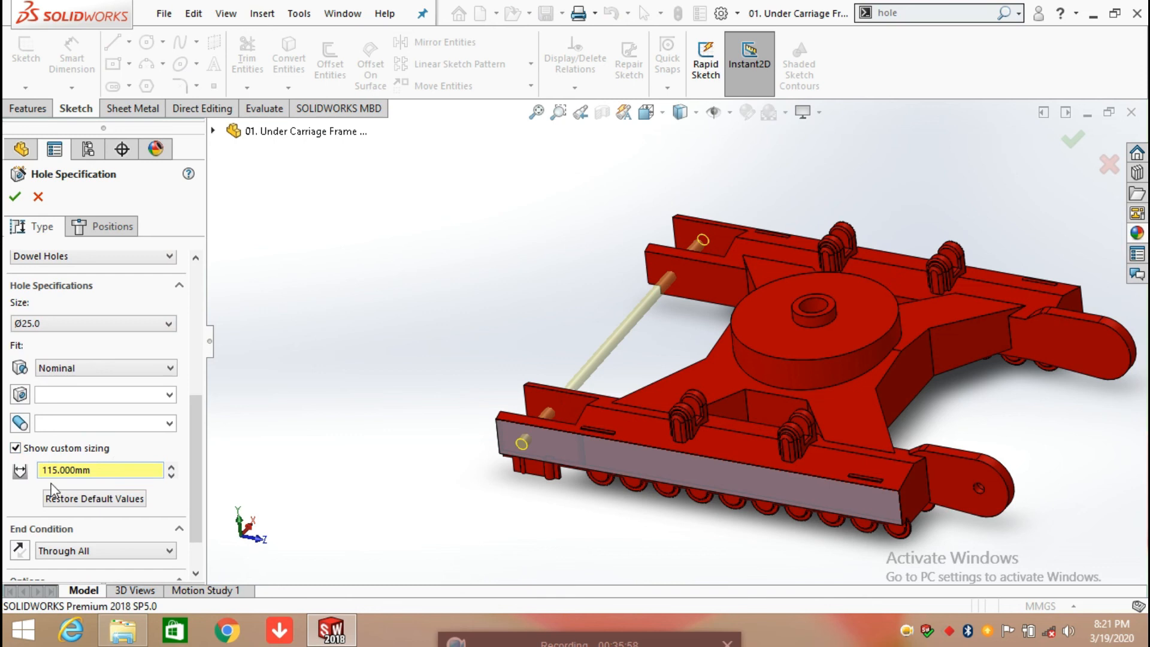
scroll(195, 473, "down", 2)
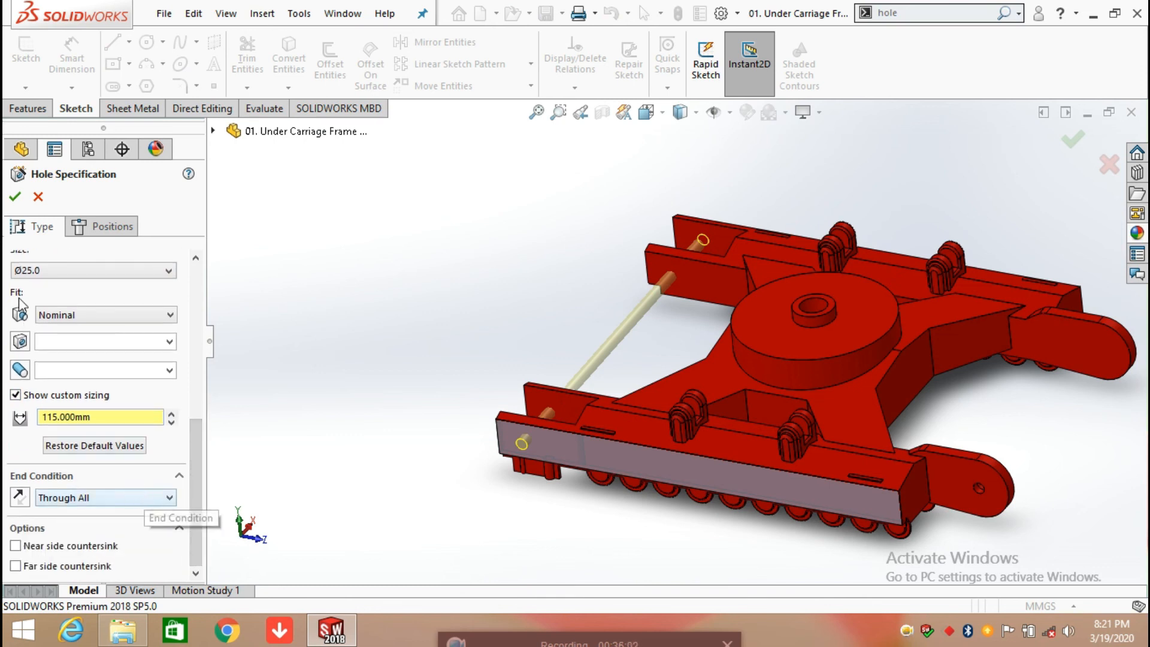
left_click(15, 198)
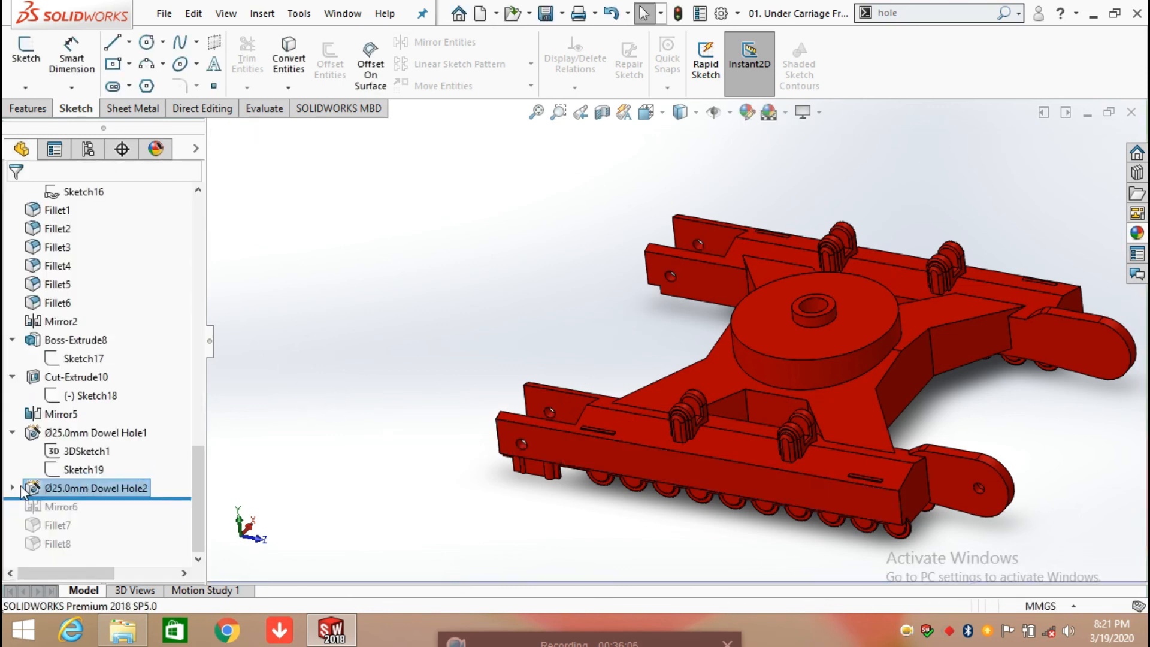
Step: Open 3DSketch2 of Ø25.0mm Dowel Hole2, examine the hole's position dimensions in the Left view, and exit the sketch
left_click(12, 488)
left_click(93, 510)
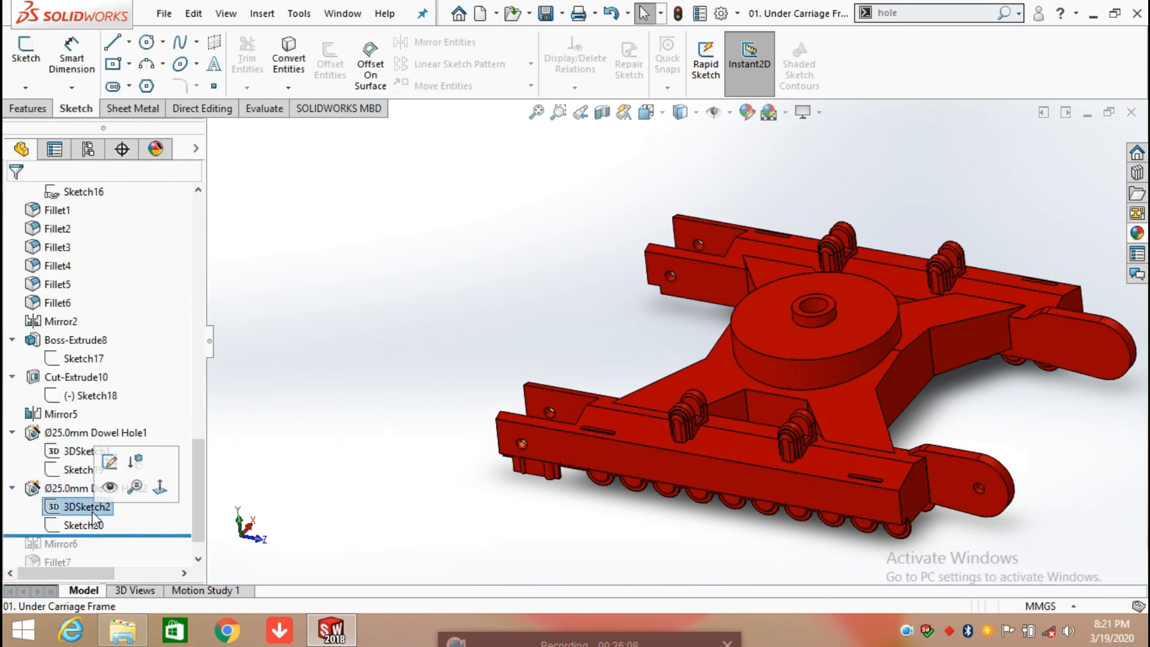
left_click(107, 461)
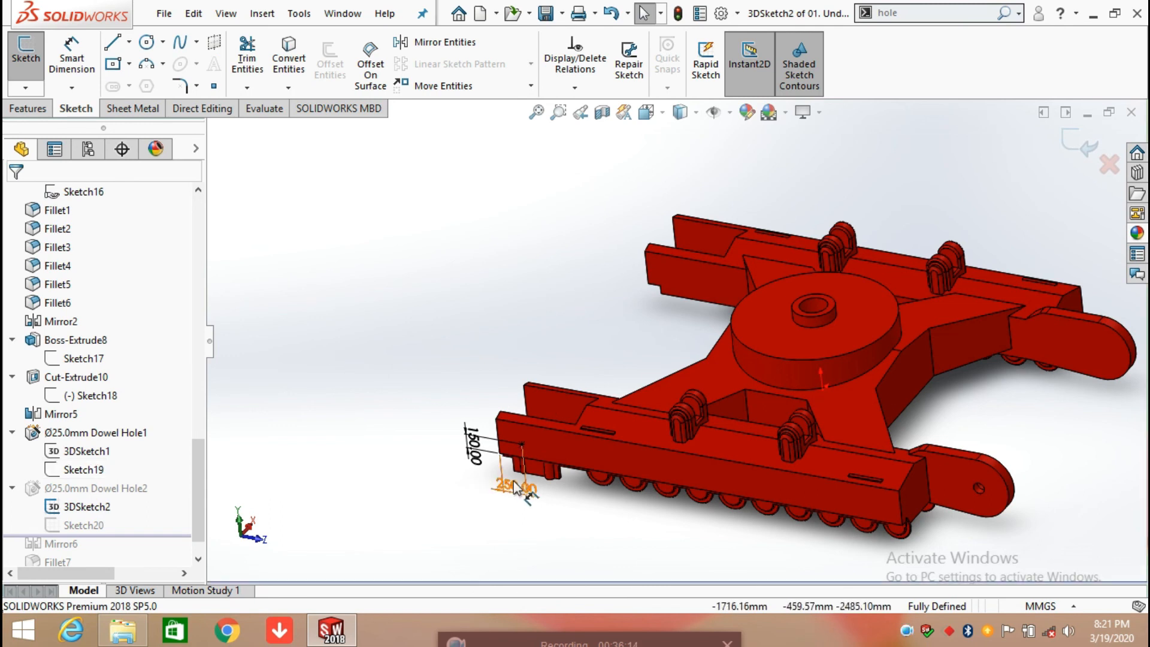
key("space")
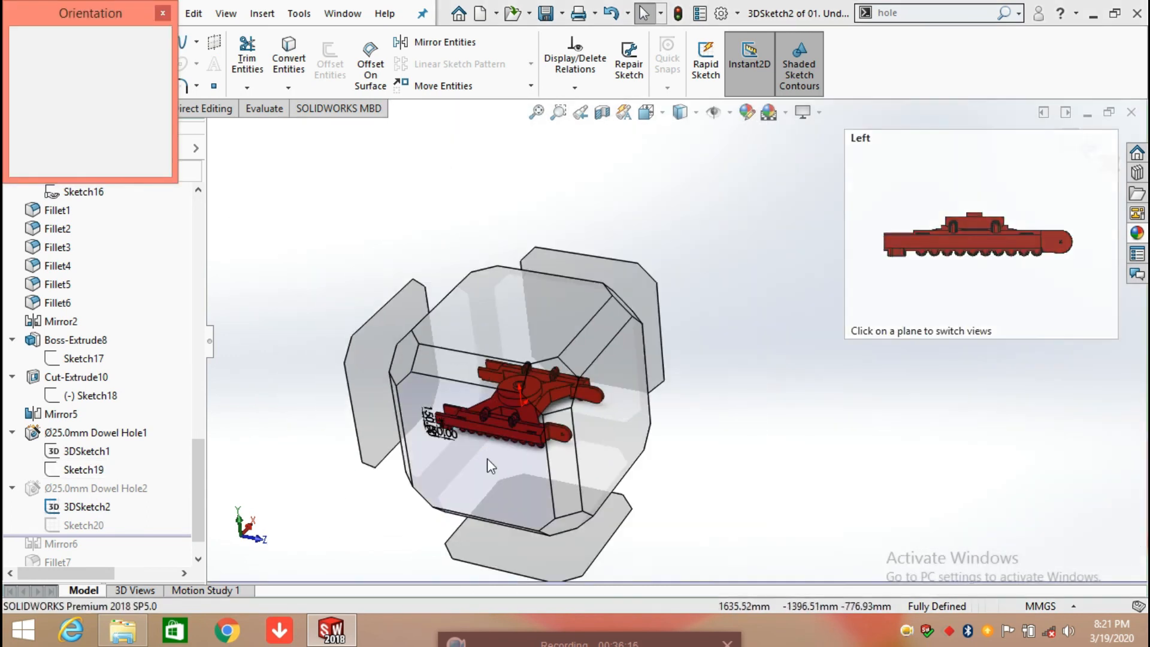
left_click(487, 458)
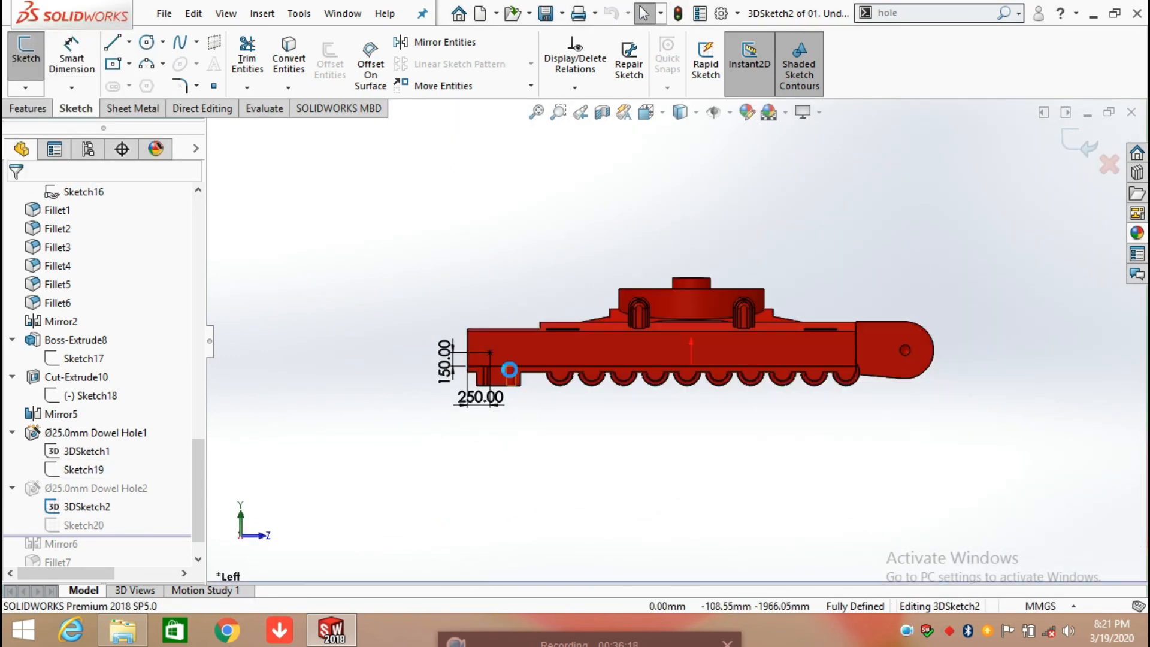
scroll(508, 375, "down", 2)
scroll(508, 375, "down", 1)
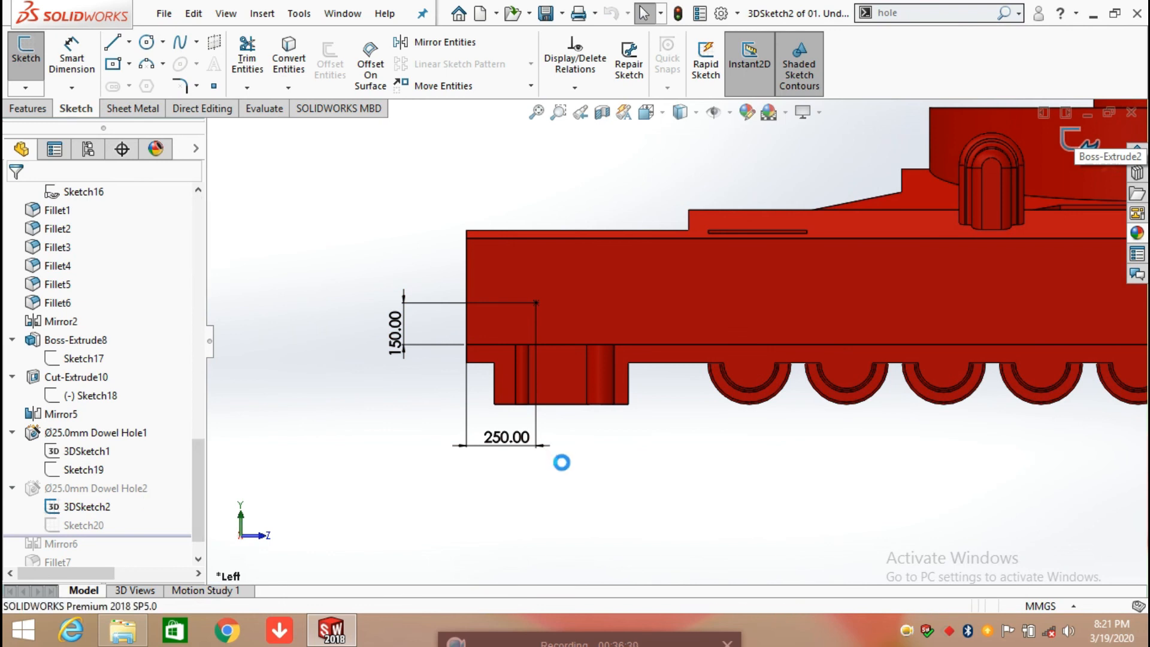
scroll(680, 411, "up", 3)
mouse_move(681, 413)
middle_mouse_down()
mouse_move(734, 450)
mouse_move(718, 477)
middle_mouse_up()
Step: Roll the feature history forward past Mirror6 and highlight that feature to examine the mirrored dowel hole
scroll(636, 427, "up", 2)
mouse_move(149, 529)
left_mouse_down()
mouse_move(159, 550)
mouse_move(154, 507)
mouse_move(217, 508)
mouse_move(203, 483)
mouse_move(54, 506)
left_mouse_up()
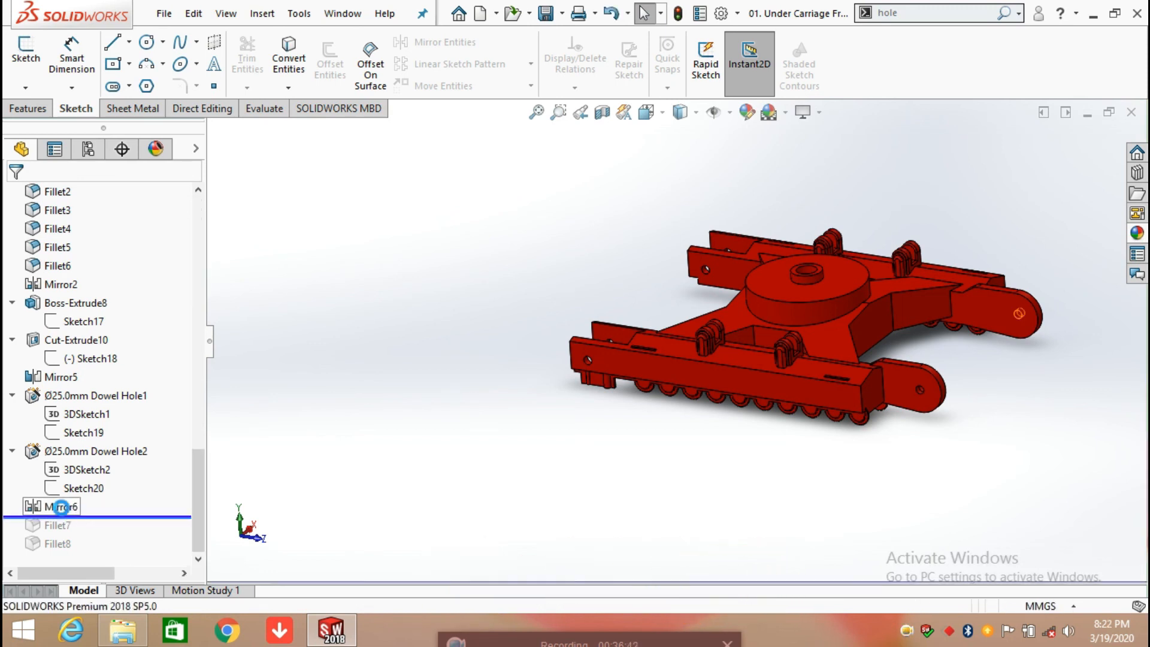
left_click(61, 507)
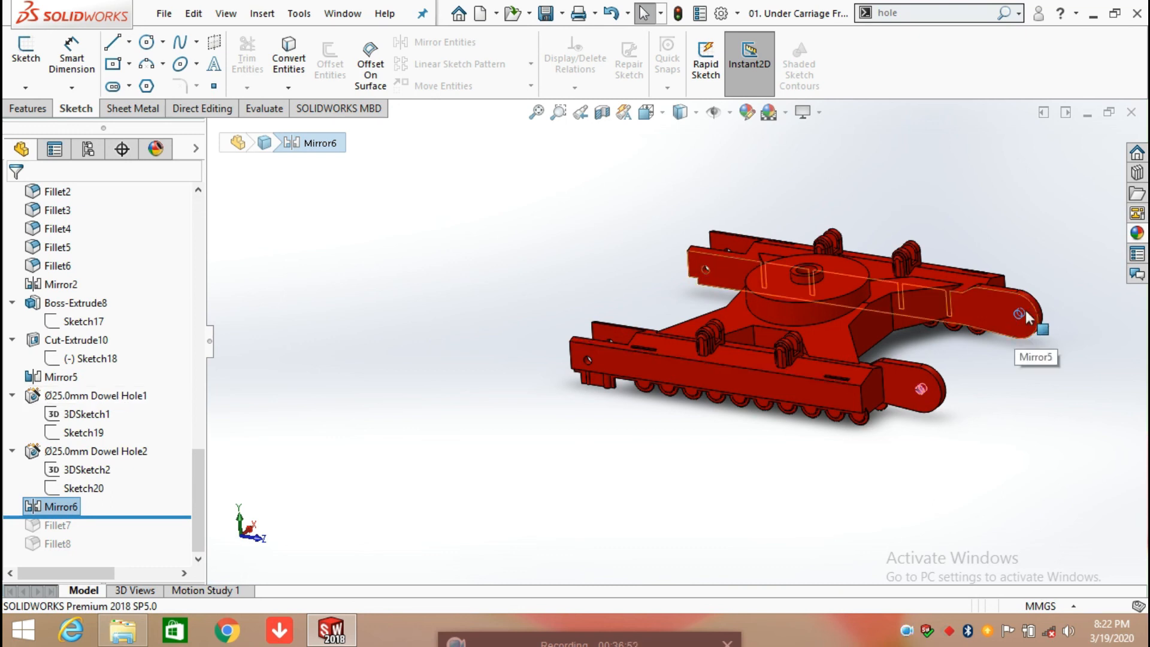
left_click(407, 423)
Step: Roll the feature history forward past Fillet7 and Fillet8 to the end of the part
left_click_drag(120, 516, 113, 558)
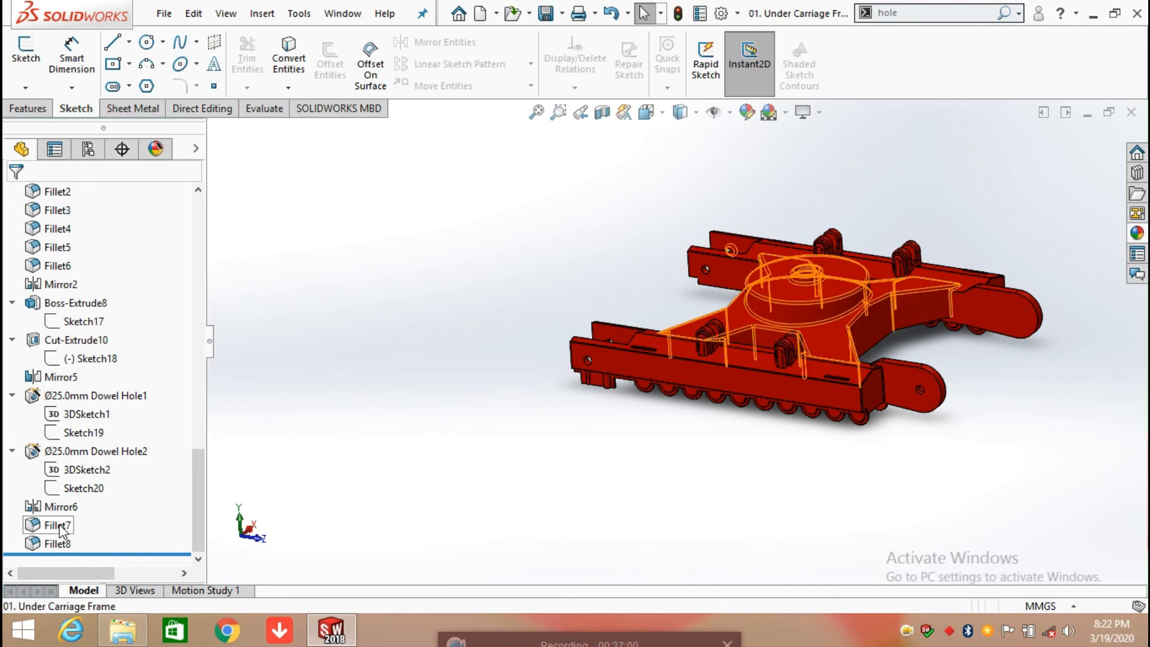
left_click(61, 526)
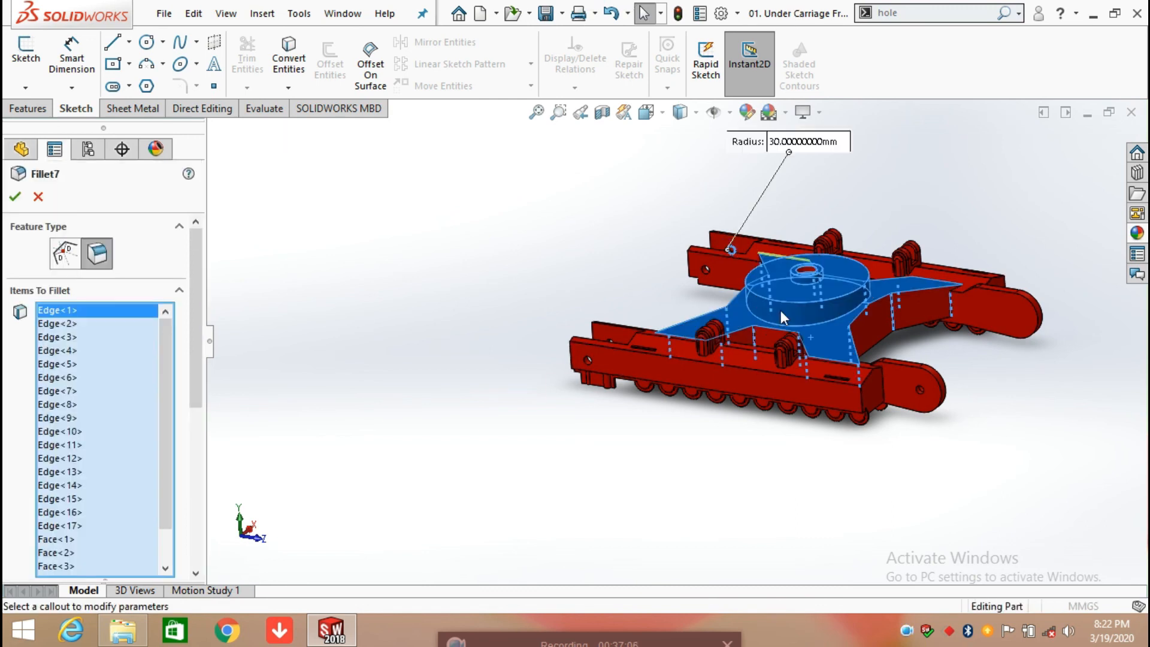
scroll(149, 360, "down", 5)
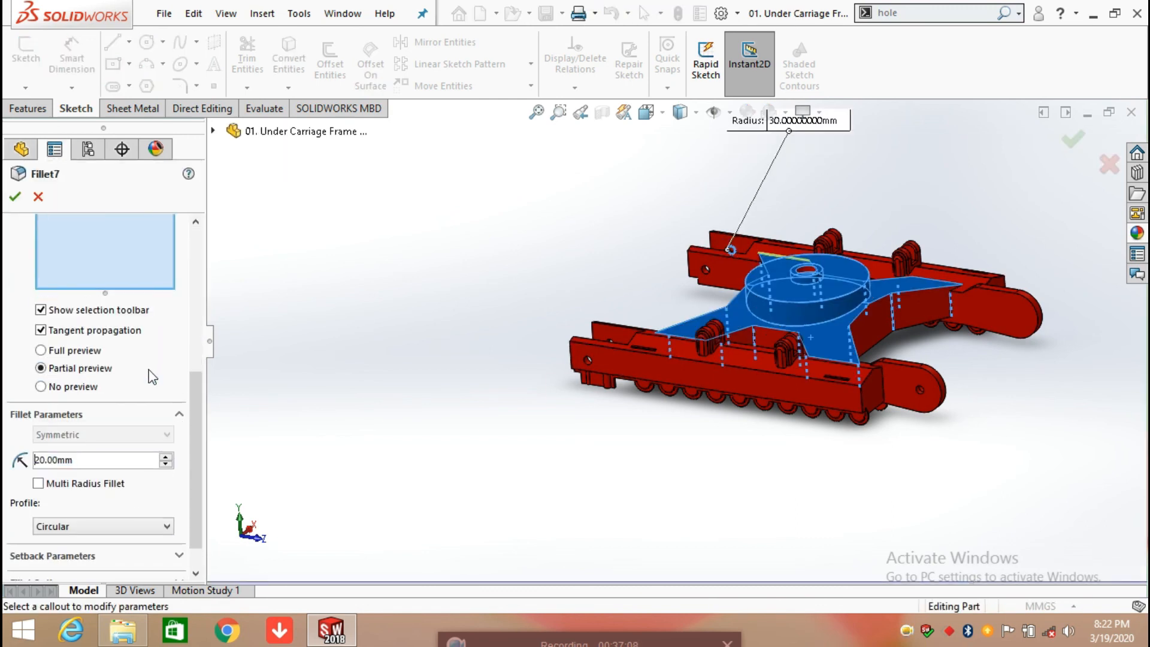
type("40")
key("Return")
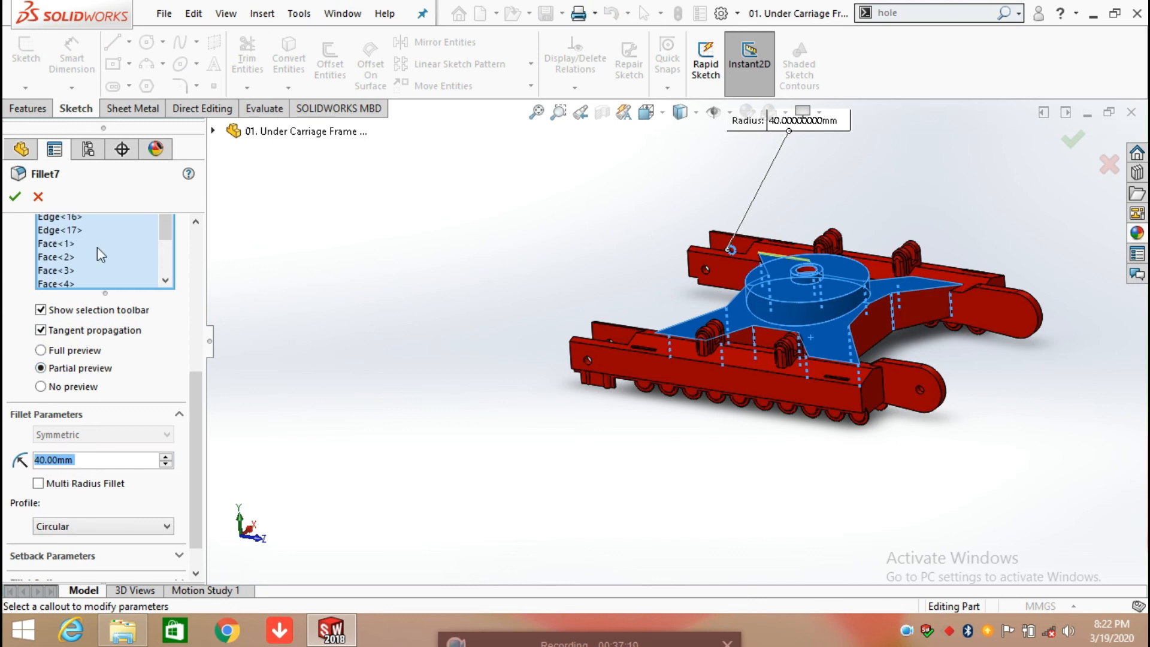
left_click(39, 201)
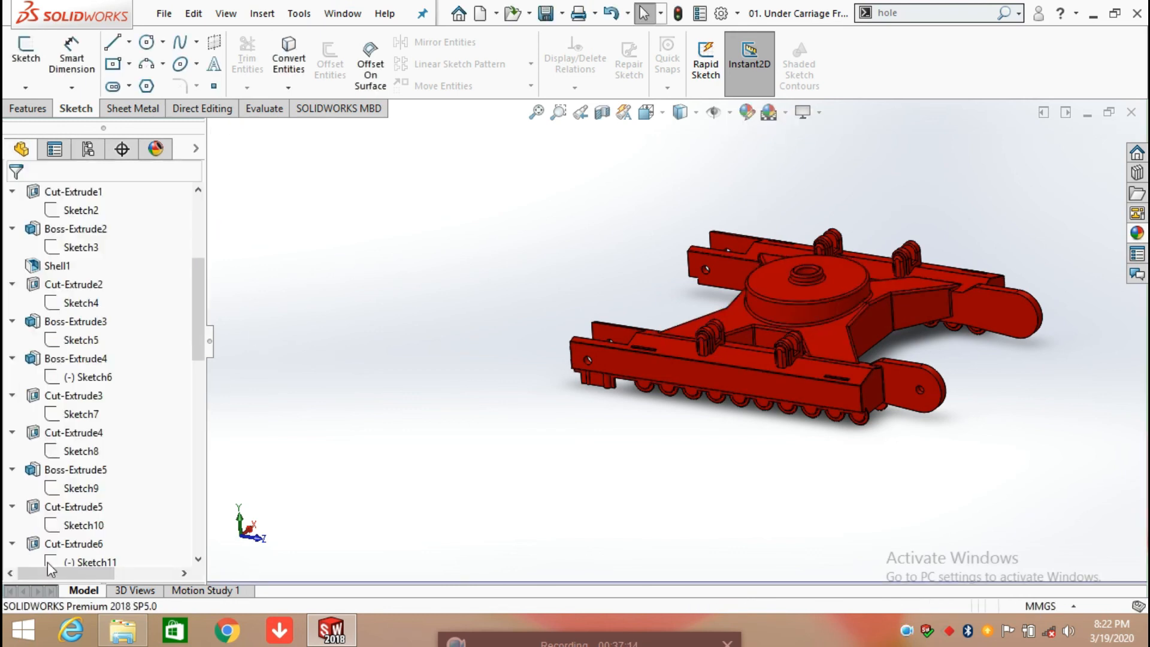
Step: Open the definition of Fillet7 and examine its selected edges on the centre frame and its arms from several angles
scroll(101, 522, "down", 6)
scroll(101, 521, "down", 6)
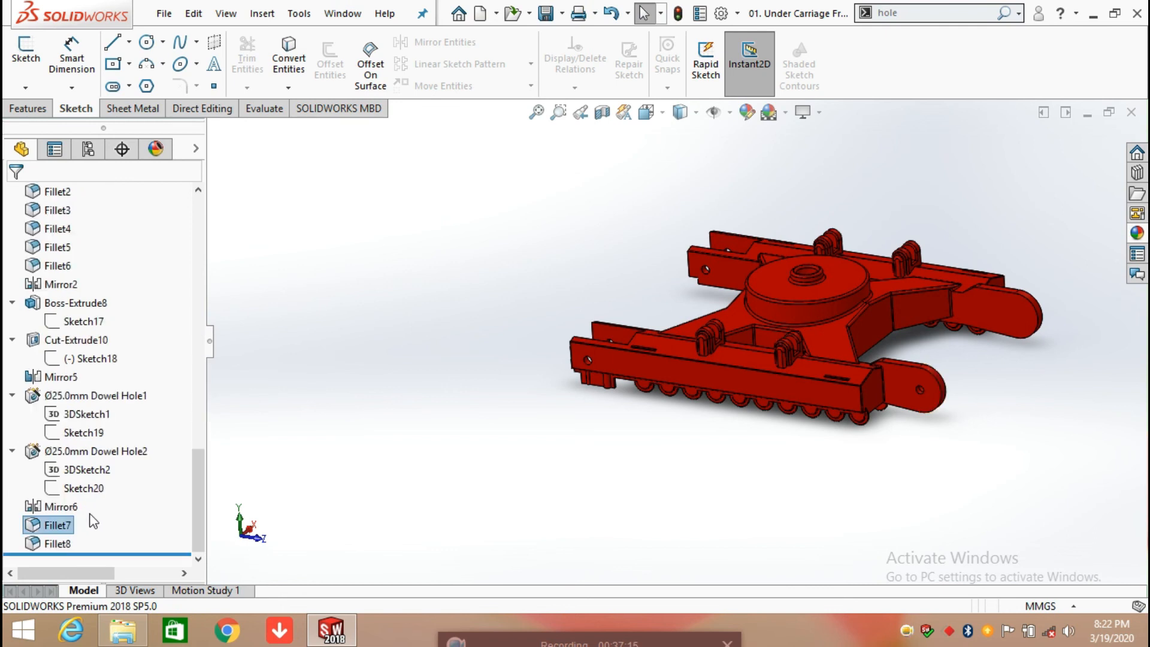
right_click(54, 529)
left_click(305, 268)
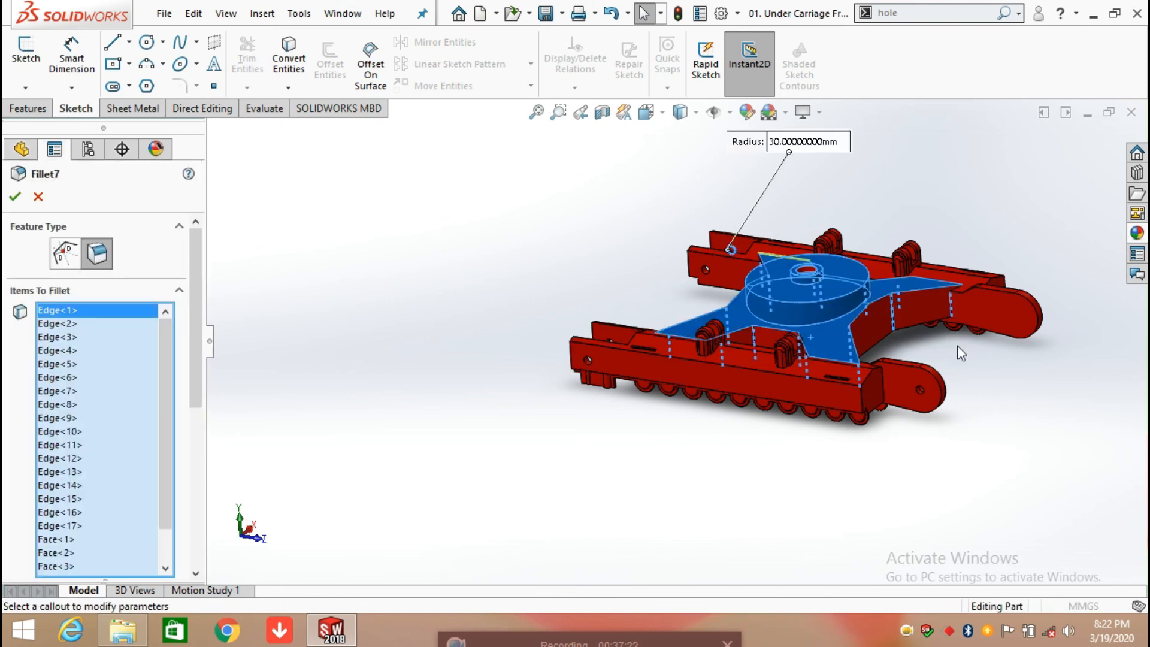
middle_click_drag(961, 214, 888, 386)
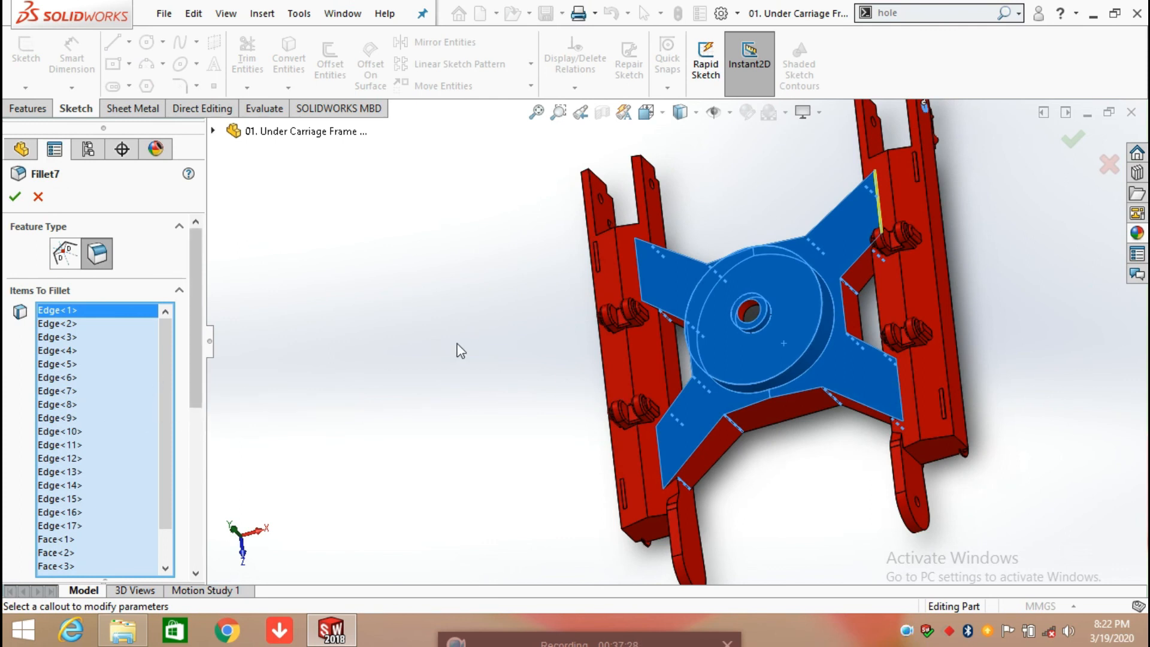
middle_click_drag(821, 238, 900, 272)
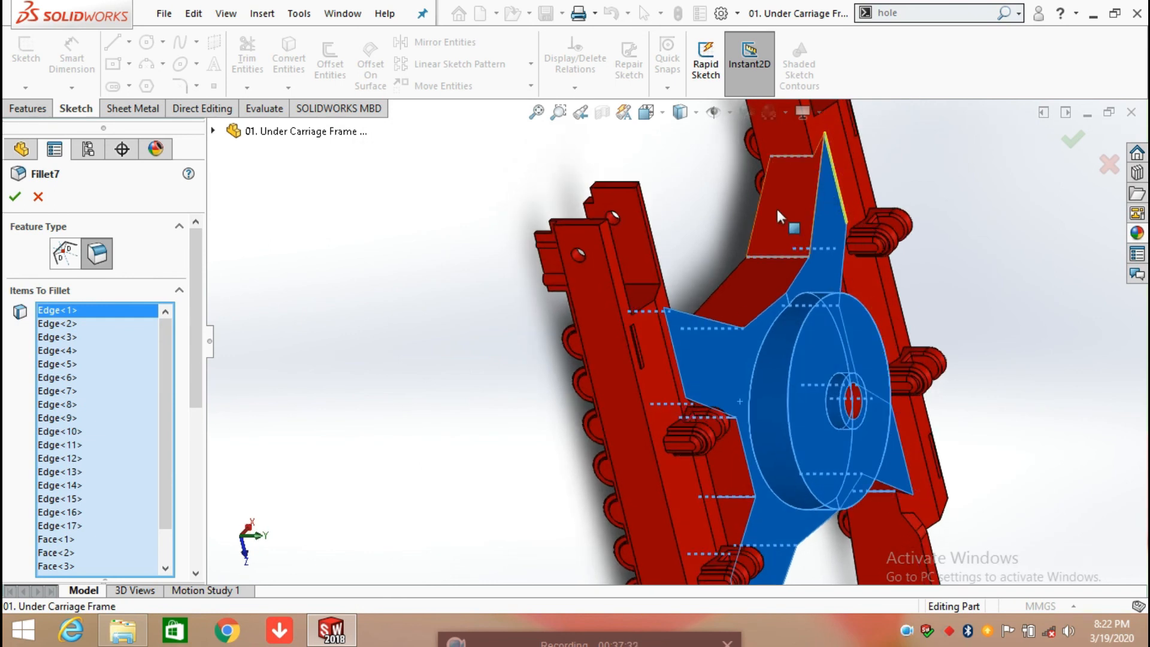
scroll(790, 157, "down", 3)
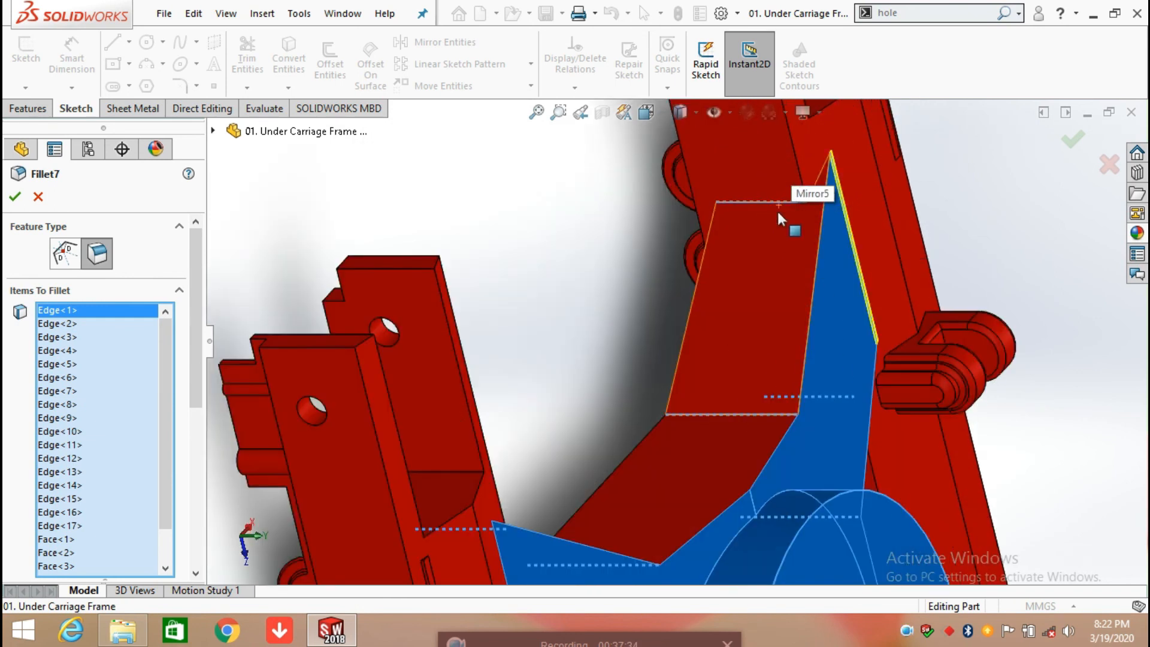
middle_click_drag(749, 457, 682, 374)
scroll(779, 455, "up", 3)
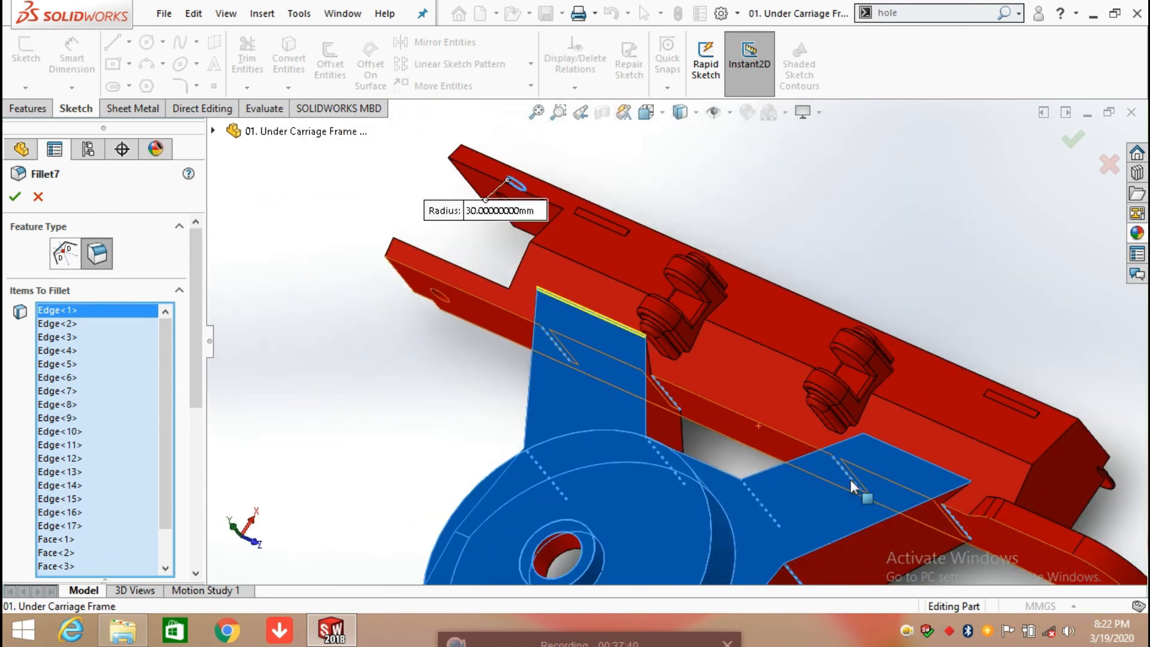
scroll(899, 498, "up", 2)
scroll(706, 477, "down", 5)
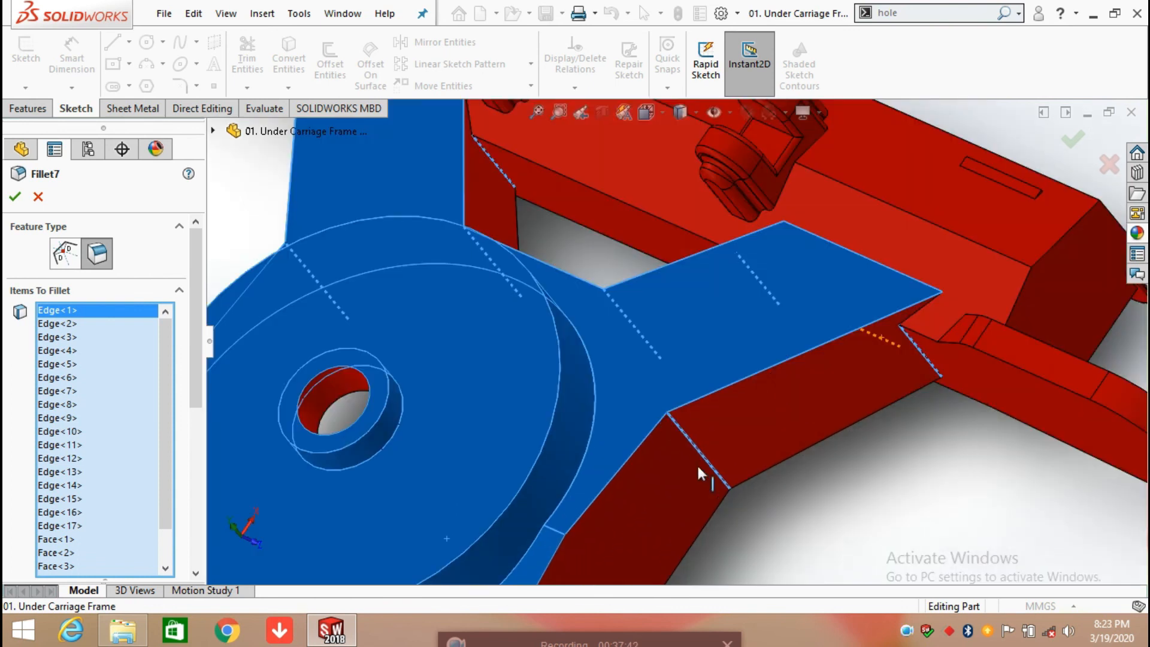
scroll(717, 480, "up", 5)
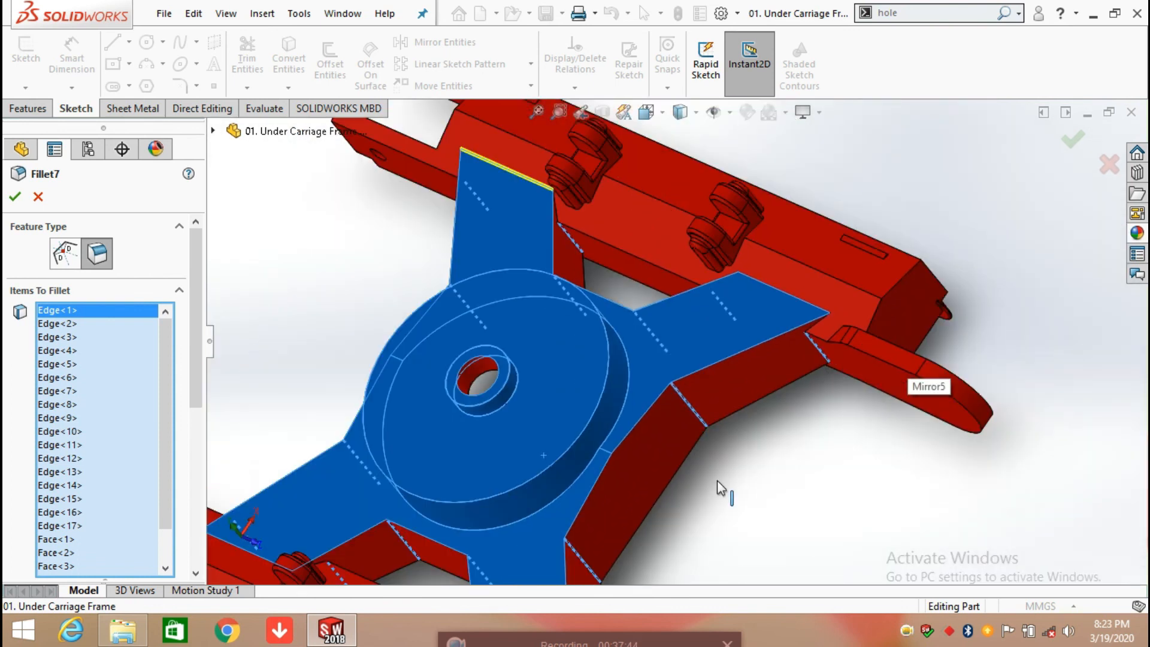
middle_click_drag(681, 500, 686, 558)
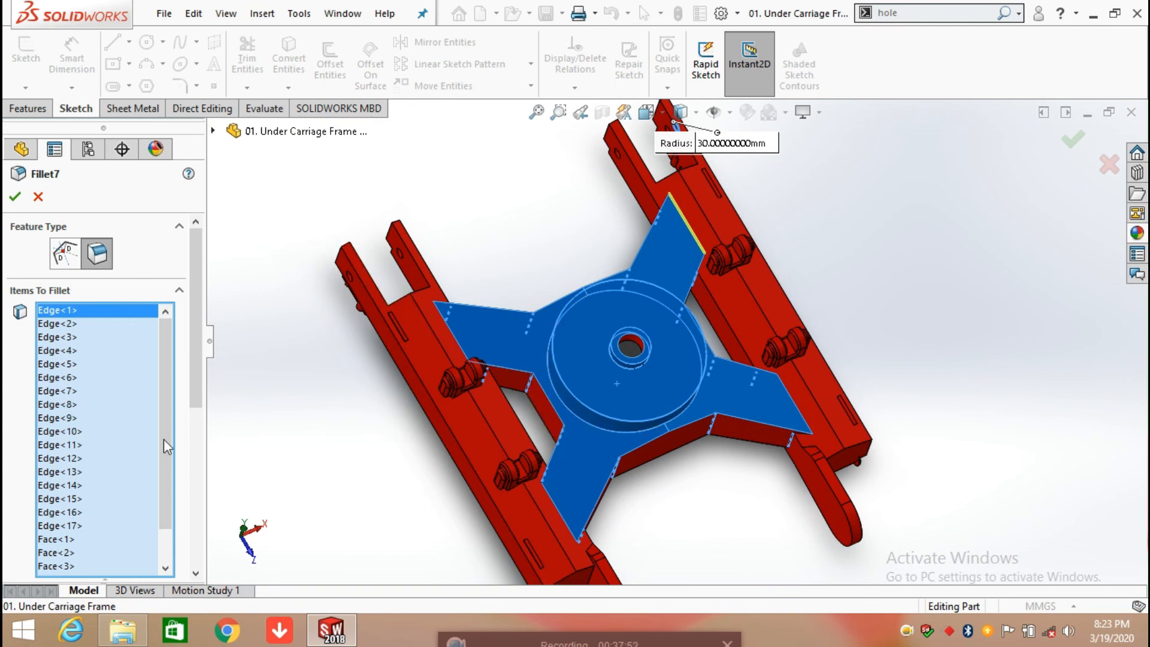
Step: Identify Face<1>, Face<2> and Face<3> among Fillet7's items on the centre hub, and accept the fillet
left_click(64, 541)
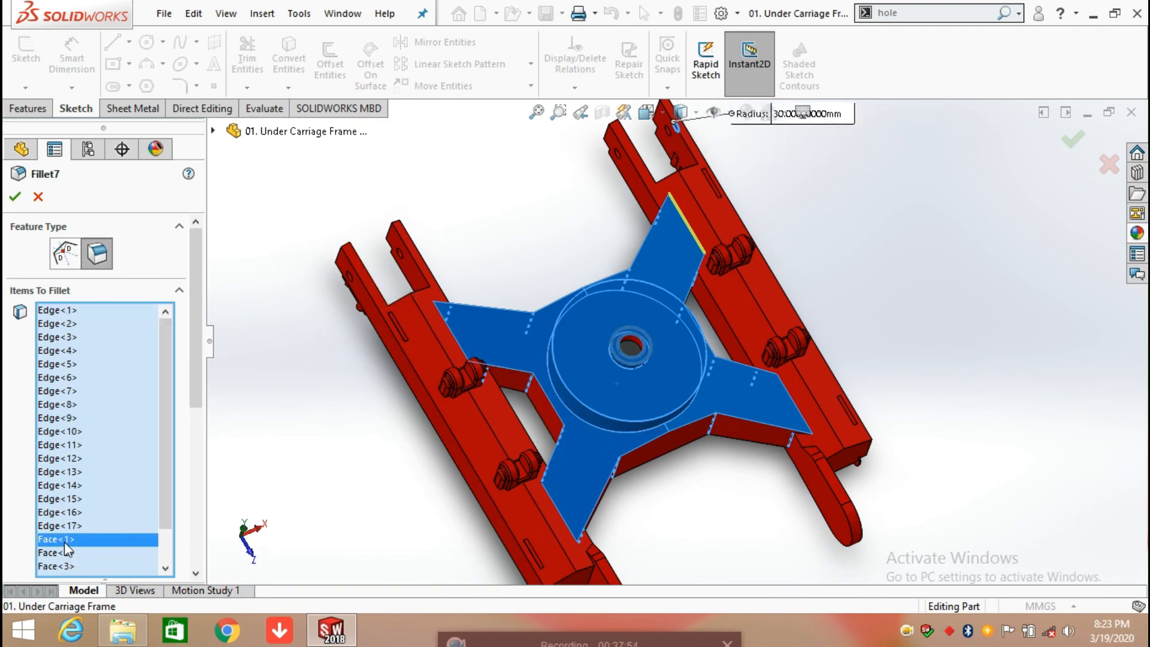
left_click(60, 554)
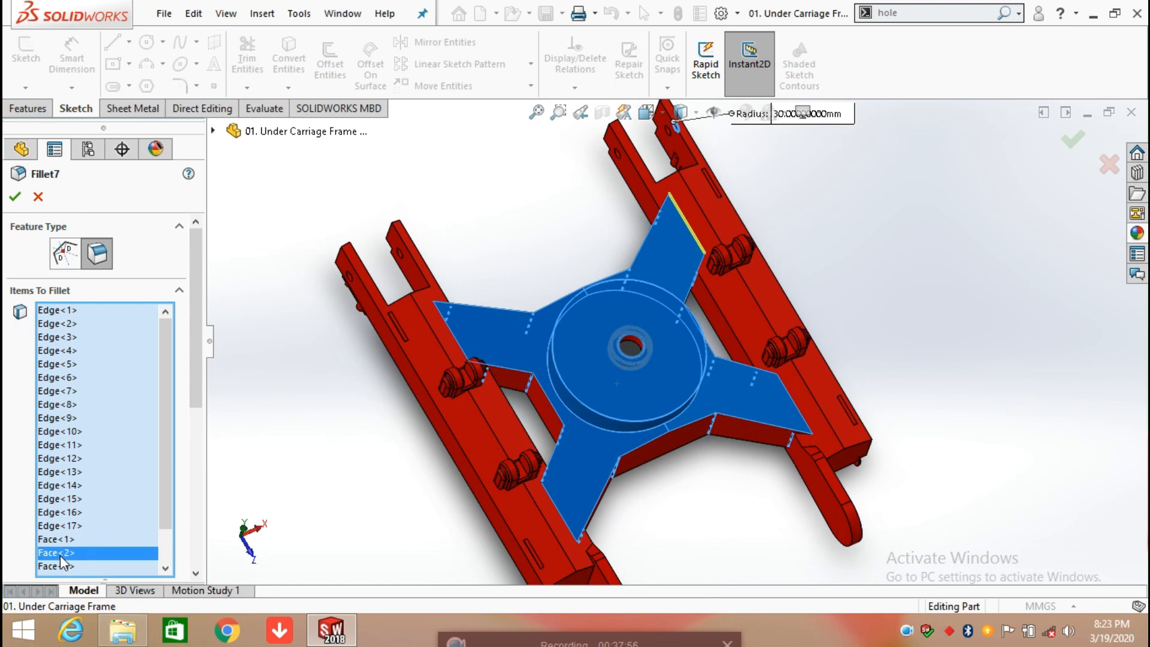
left_click(60, 565)
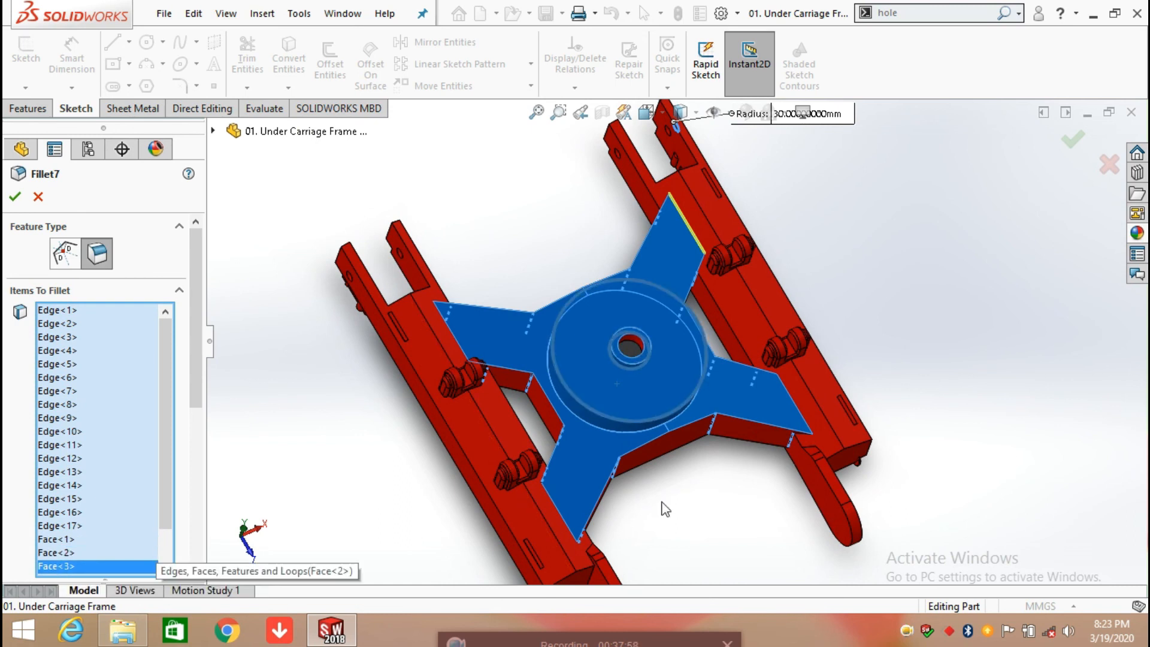
scroll(652, 401, "down", 4)
middle_click_drag(652, 398, 641, 310)
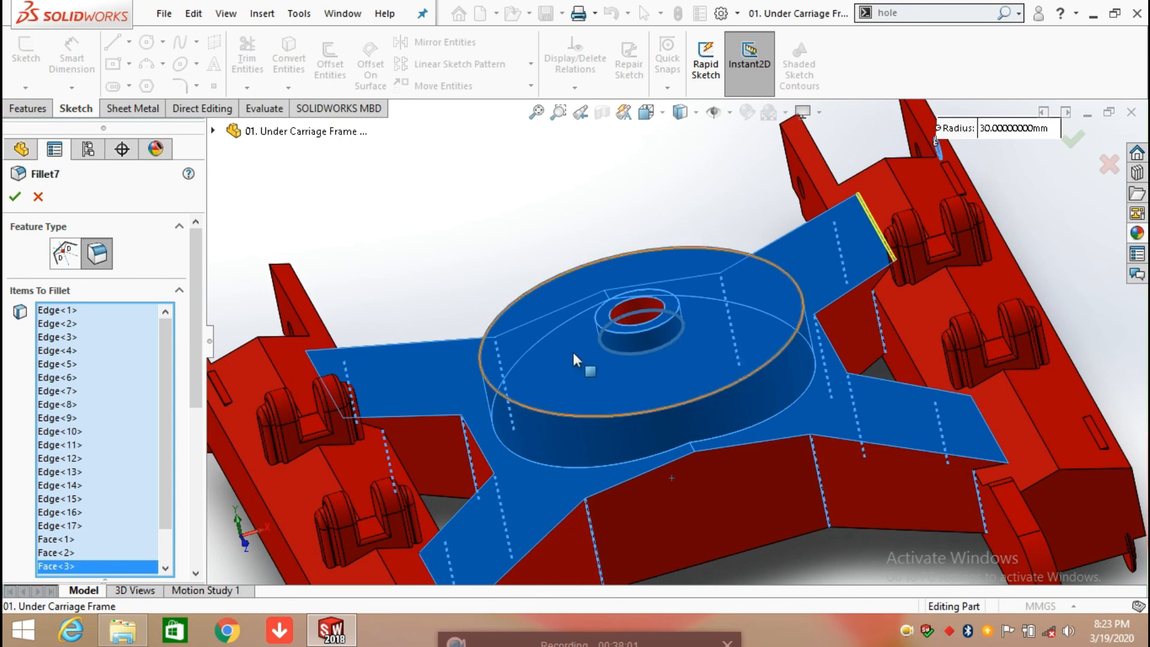
left_click(16, 199)
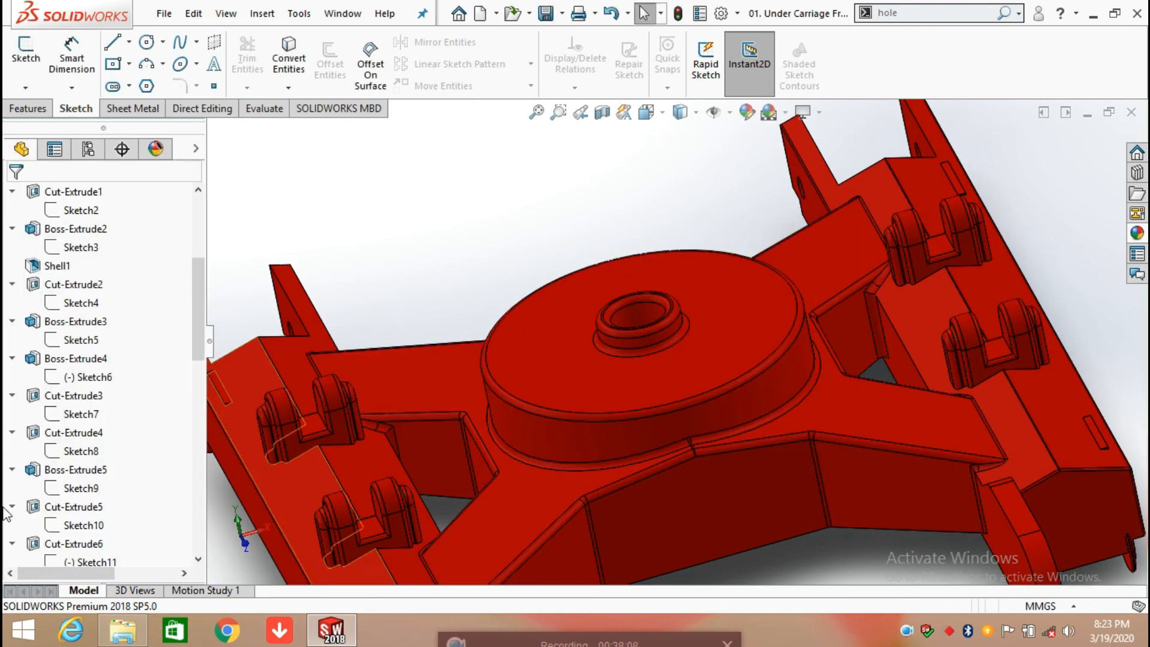
Step: Reopen the definition of Fillet7, check its radius and profile settings, and cancel
scroll(154, 469, "down", 12)
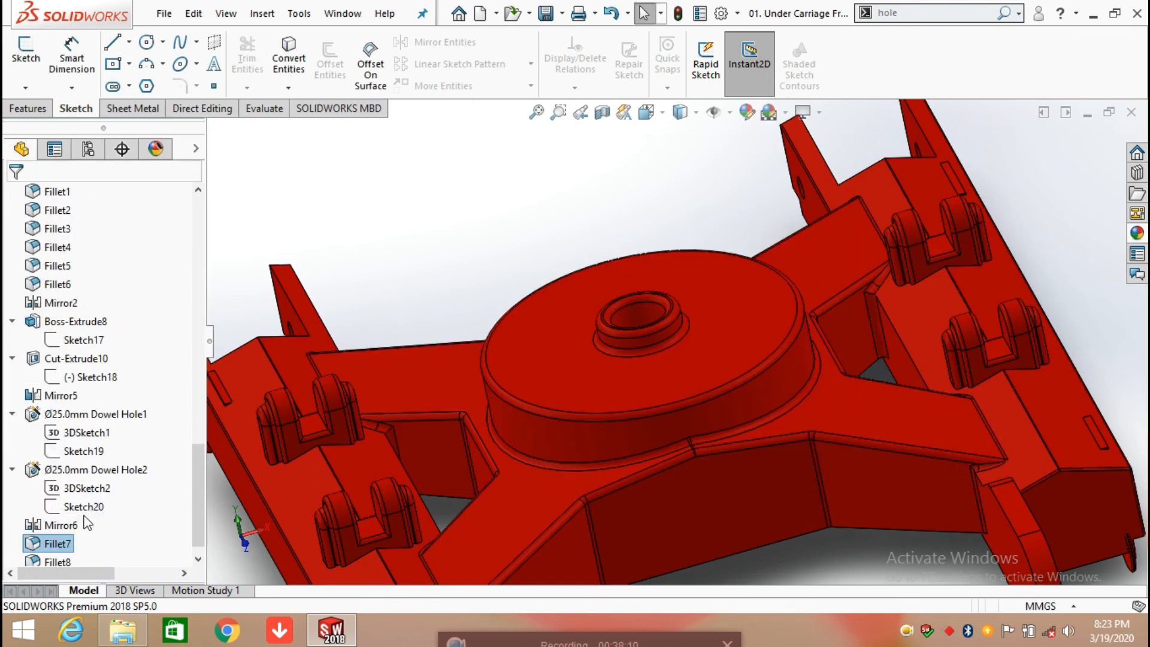
right_click(58, 546)
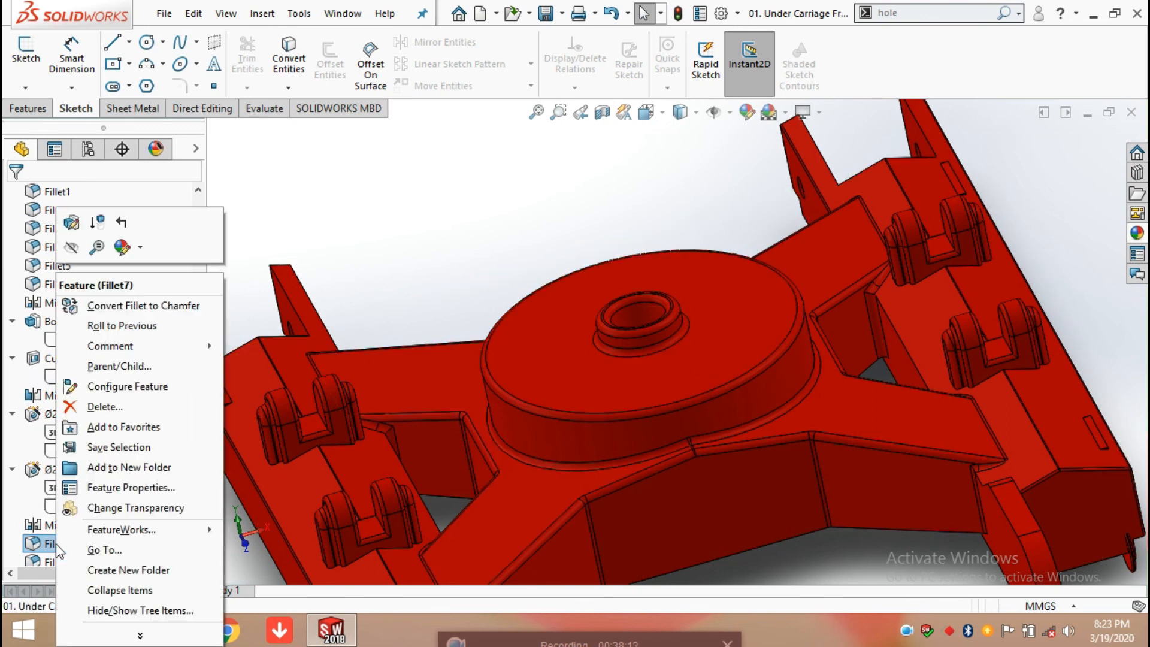
left_click(71, 233)
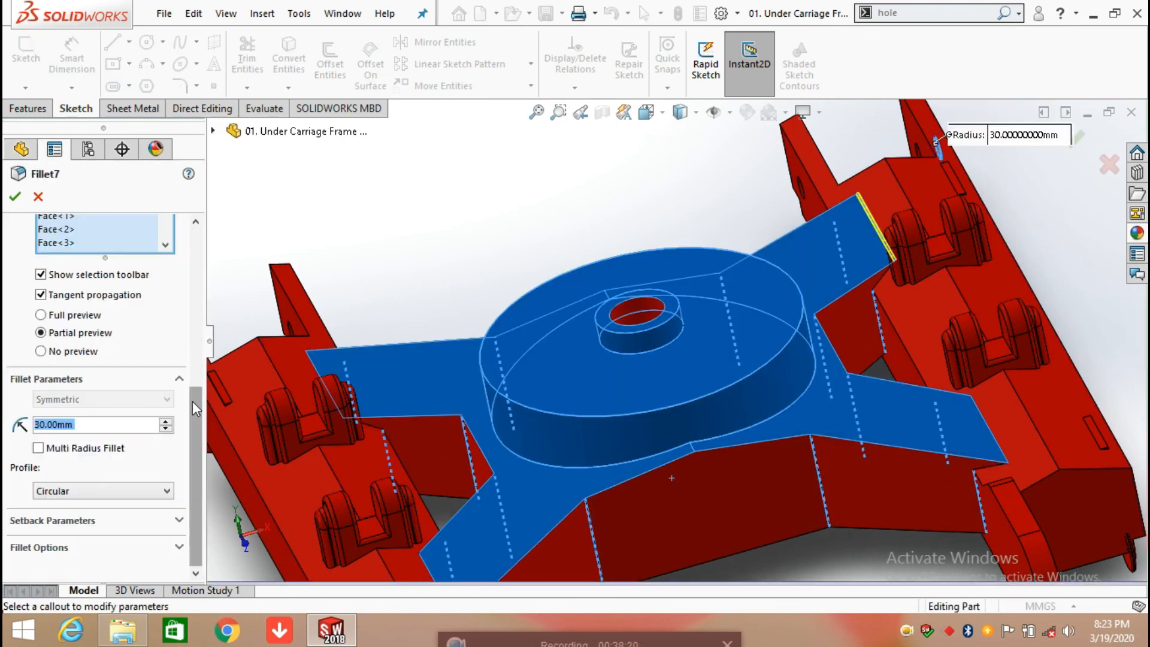
left_click(38, 196)
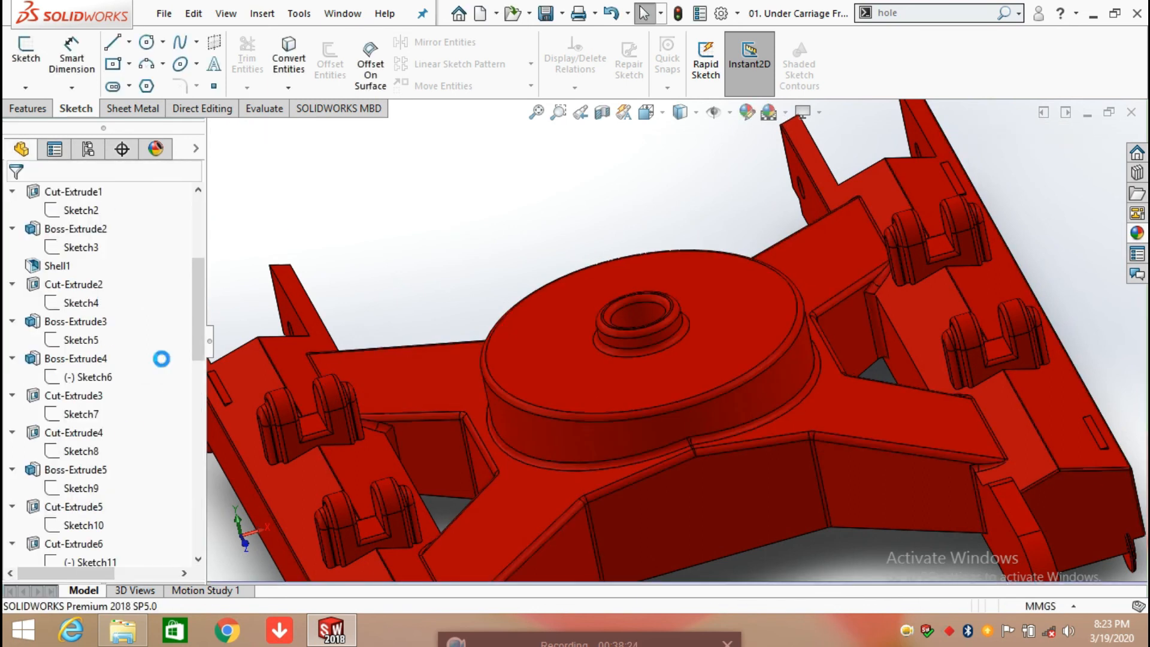
Step: Review Fillet7's radius and full list of items to fillet once more, and accept the feature
scroll(131, 473, "down", 10)
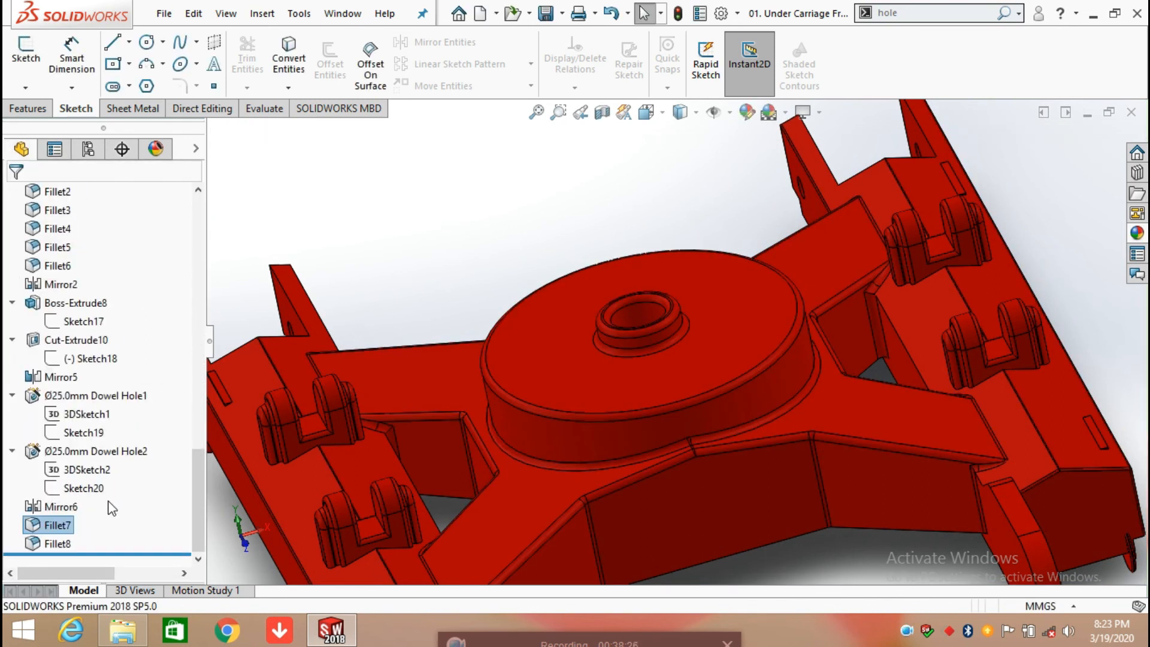
right_click(57, 523)
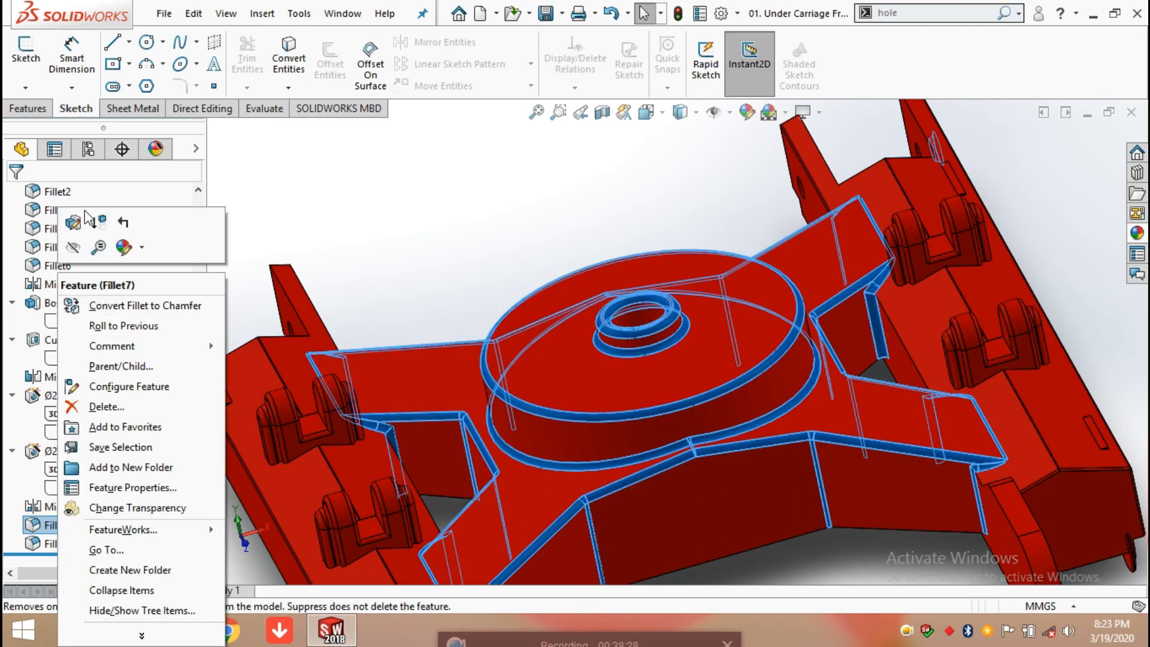
left_click(73, 226)
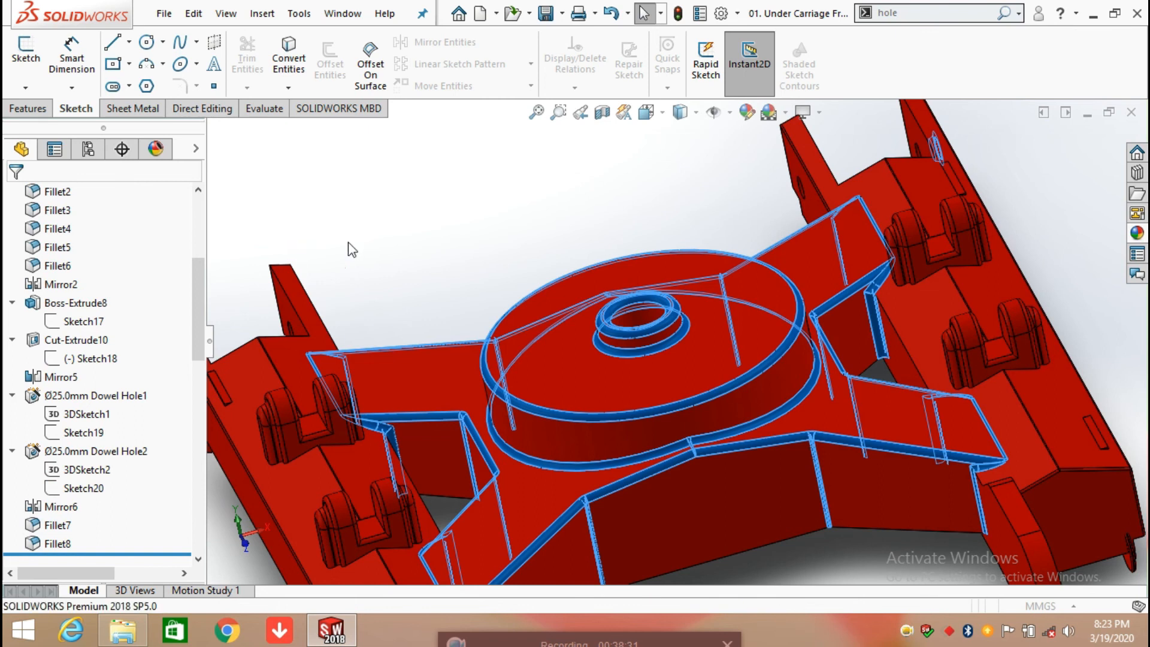
left_click_drag(192, 273, 196, 435)
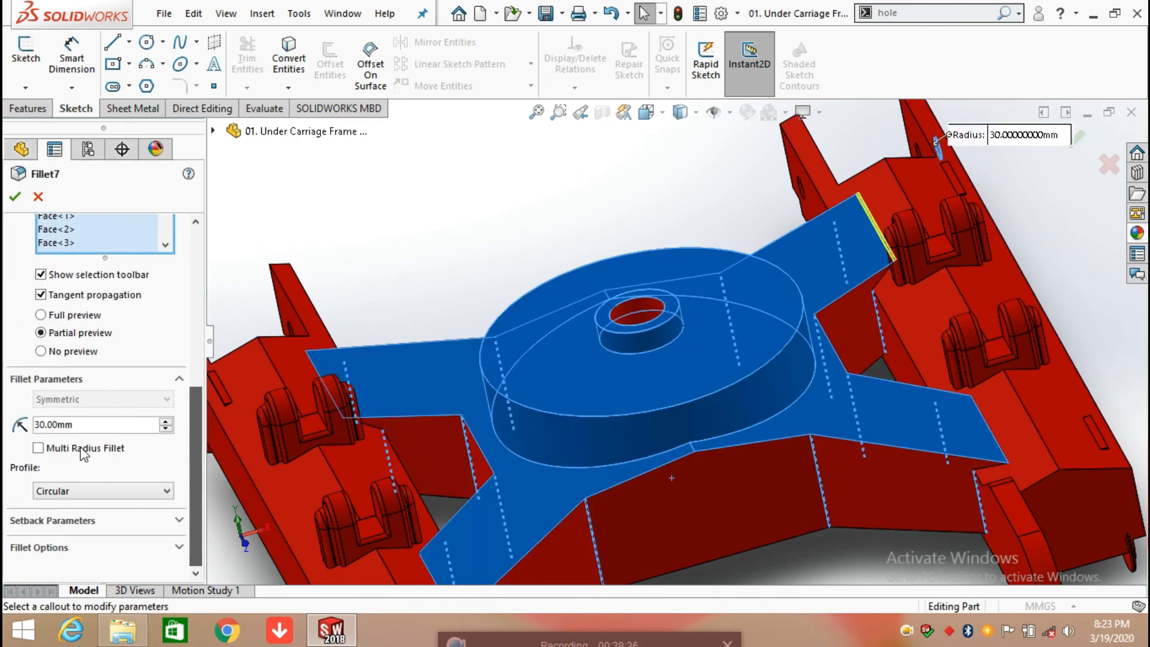
left_click_drag(78, 432, 567, 355)
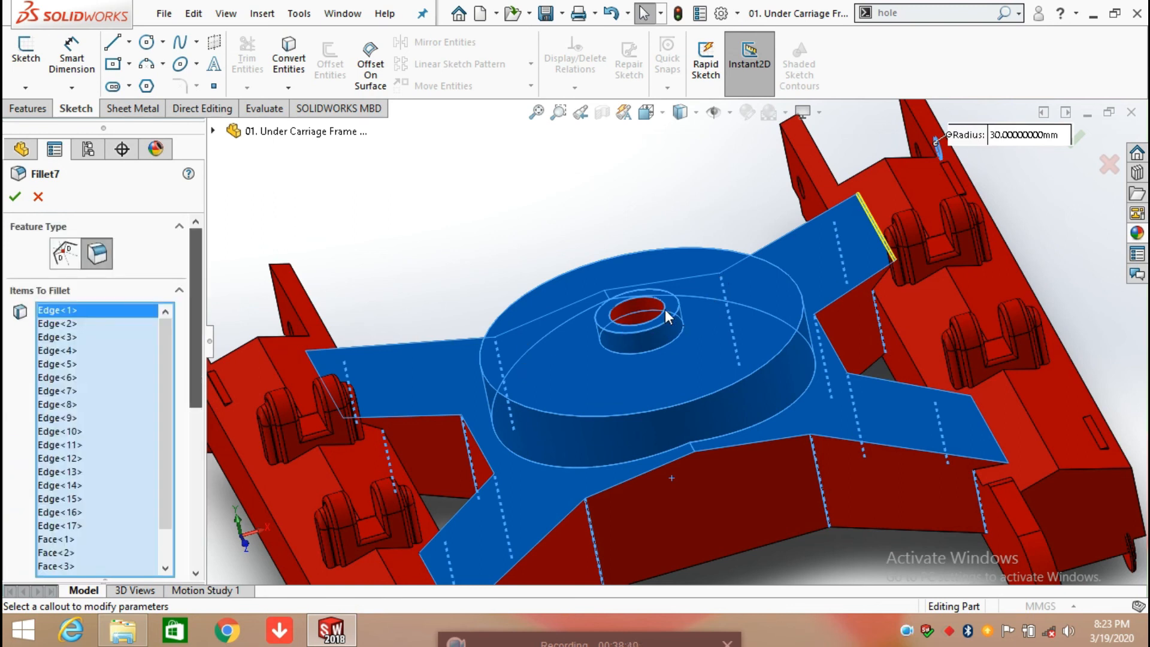
left_click(14, 200)
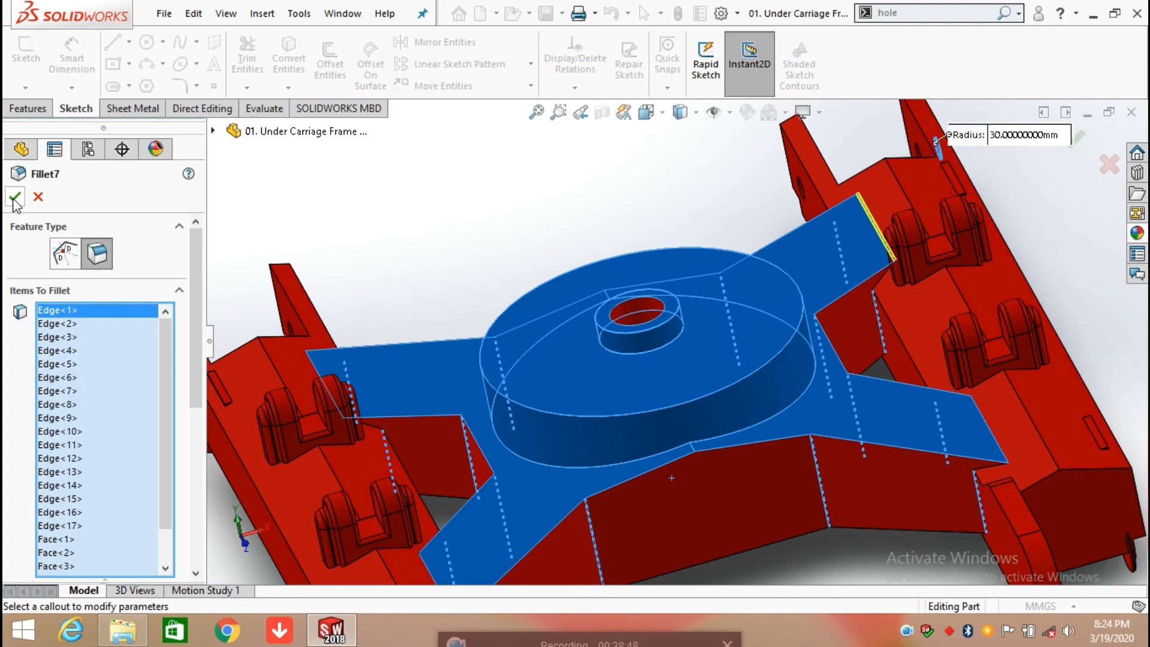
left_click(14, 200)
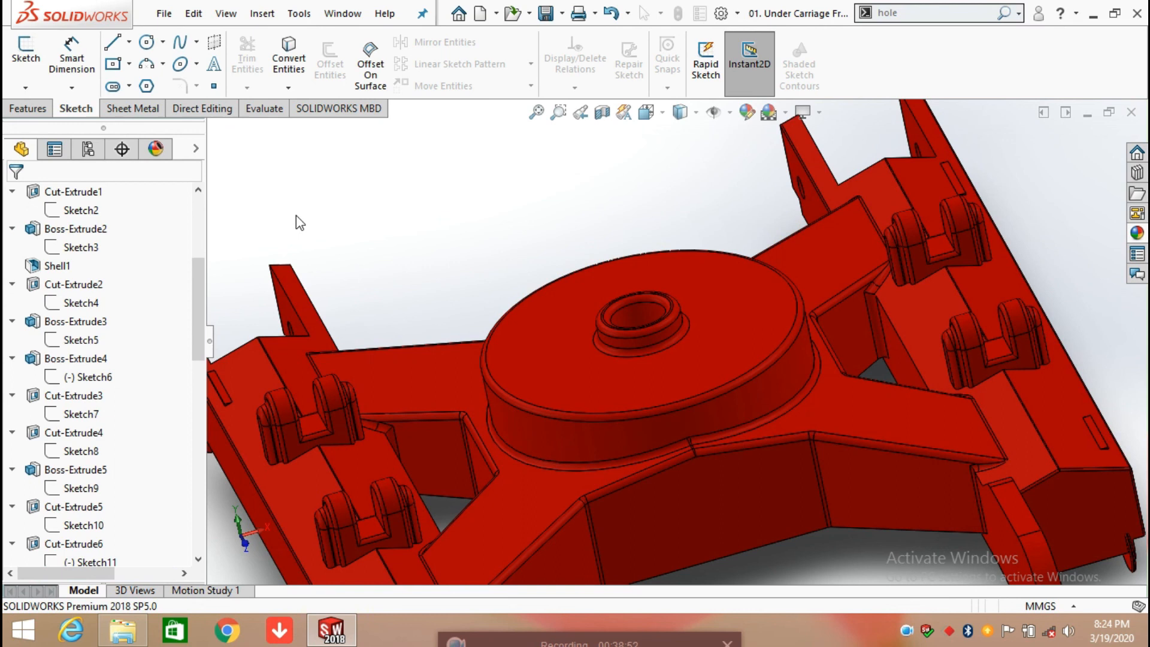
Step: Examine the Fillet7 blend where the centre frame's arm meets the side beam, and view the frame from the lug end
scroll(983, 491, "down", 5)
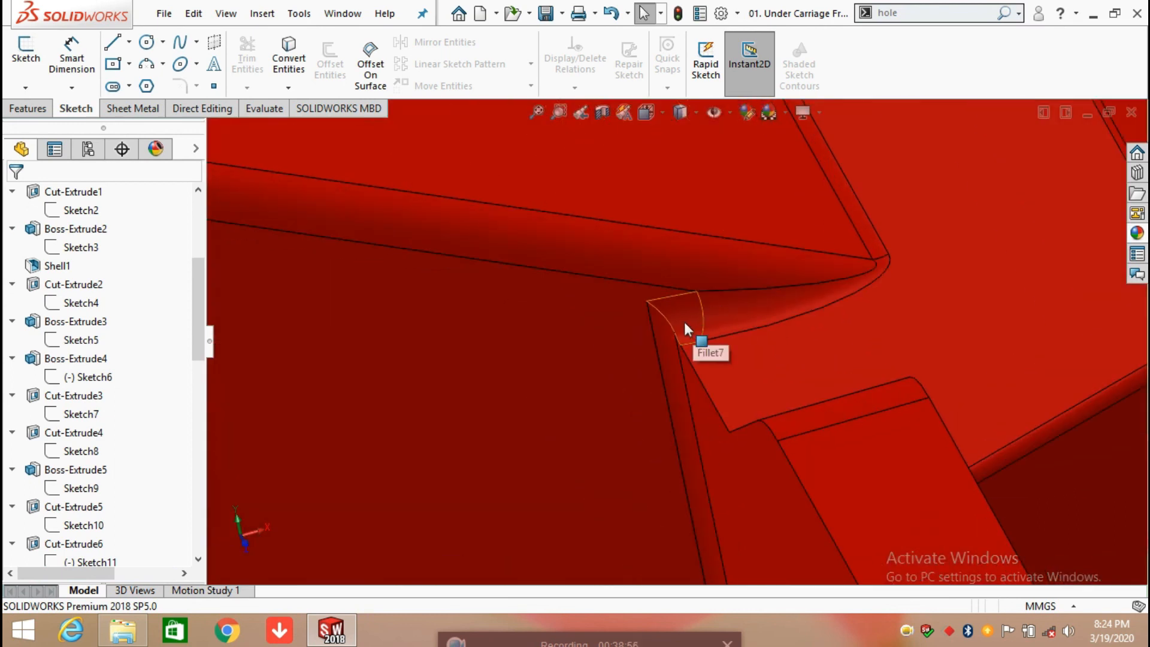
scroll(653, 309, "up", 5)
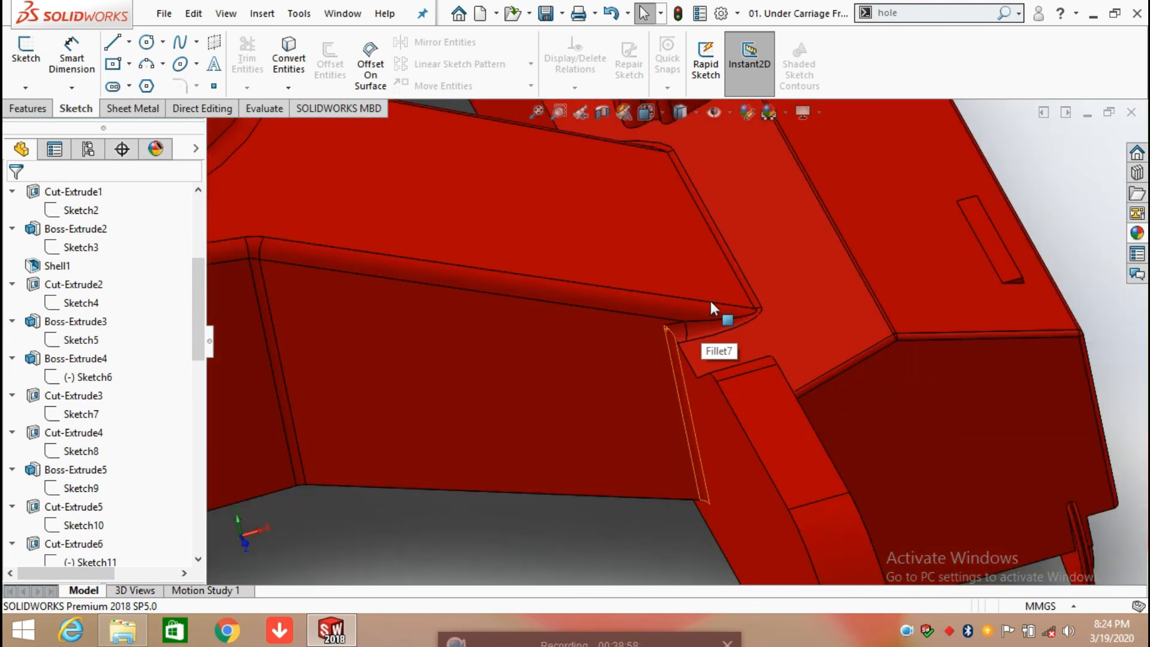
middle_click_drag(704, 309, 681, 259)
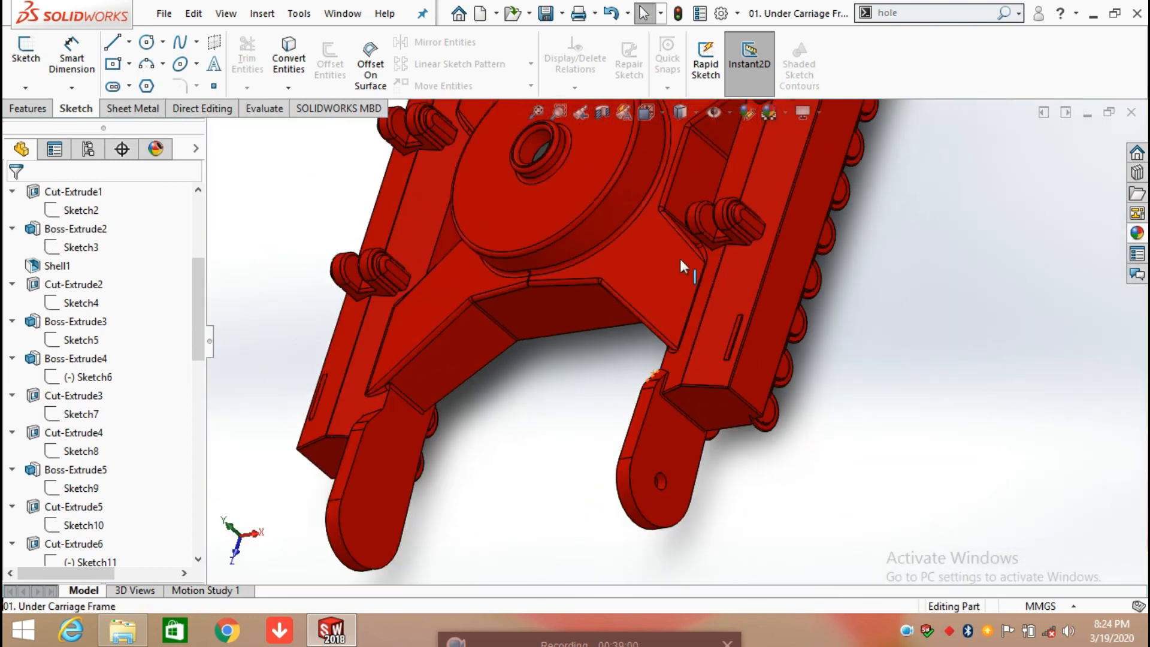
Step: Open the definition of Fillet8 and check its radius and the edges selected on both side beams
scroll(160, 444, "down", 10)
left_click(67, 545)
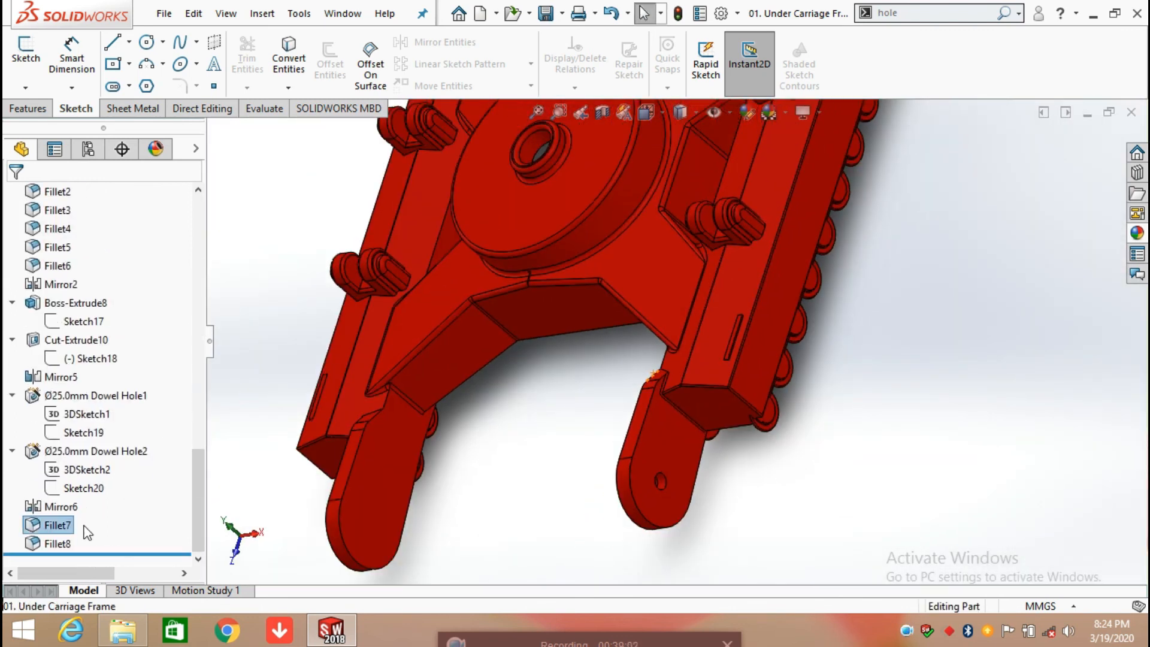
left_click(67, 545)
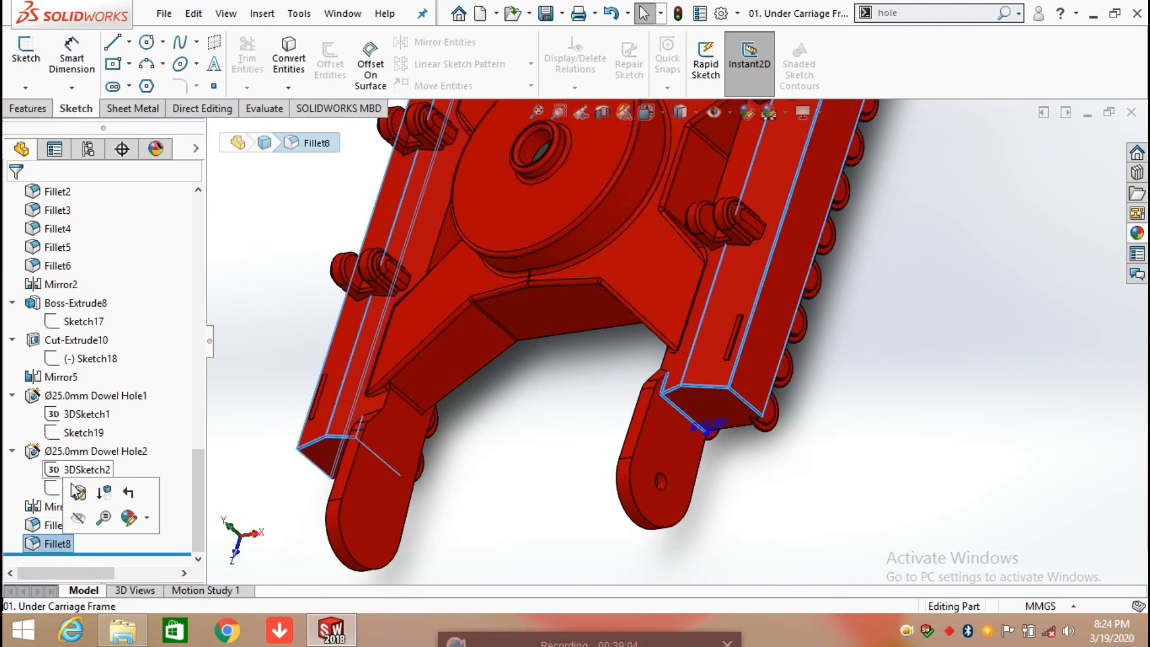
left_click(77, 494)
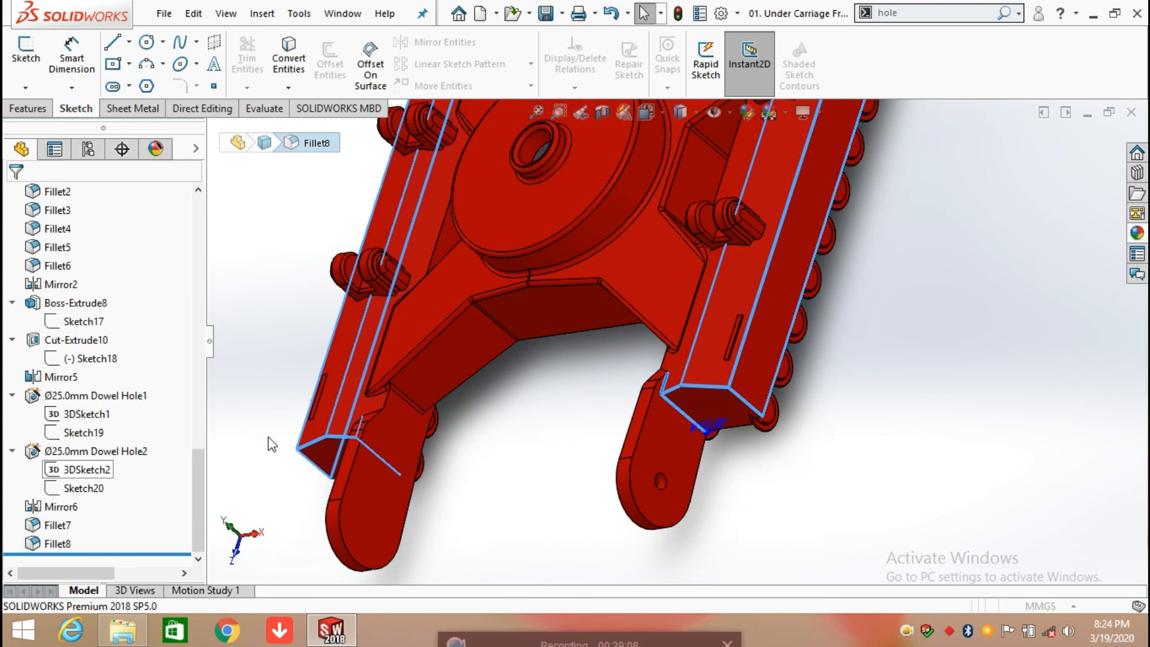
middle_click_drag(502, 402, 542, 354)
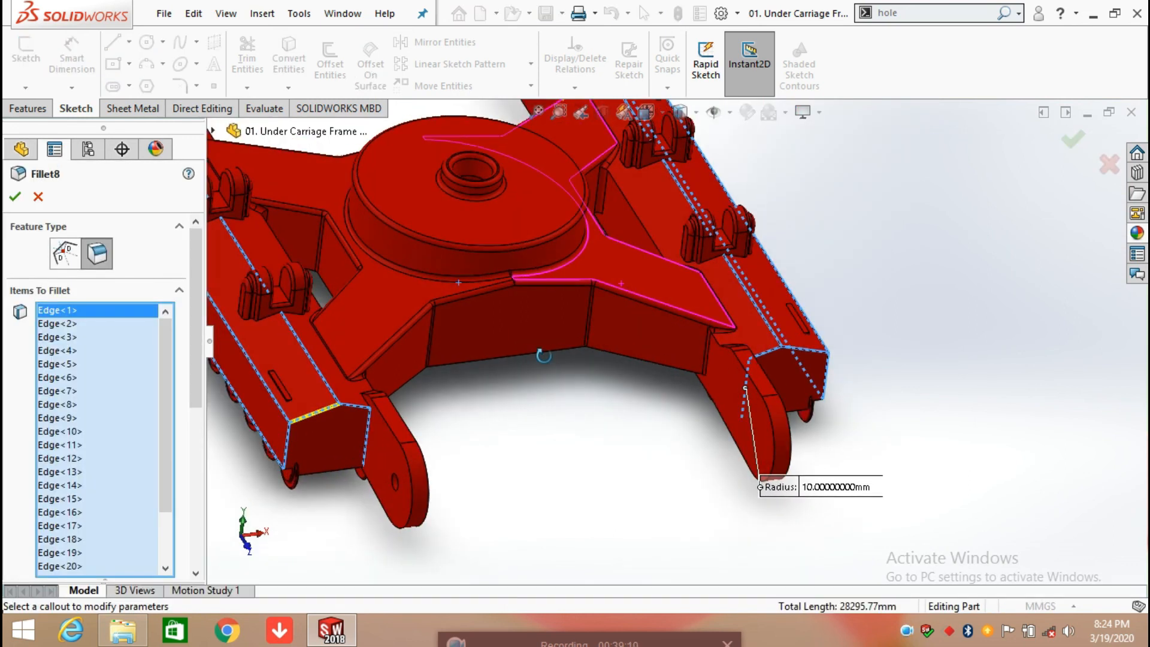
scroll(336, 422, "up", 1)
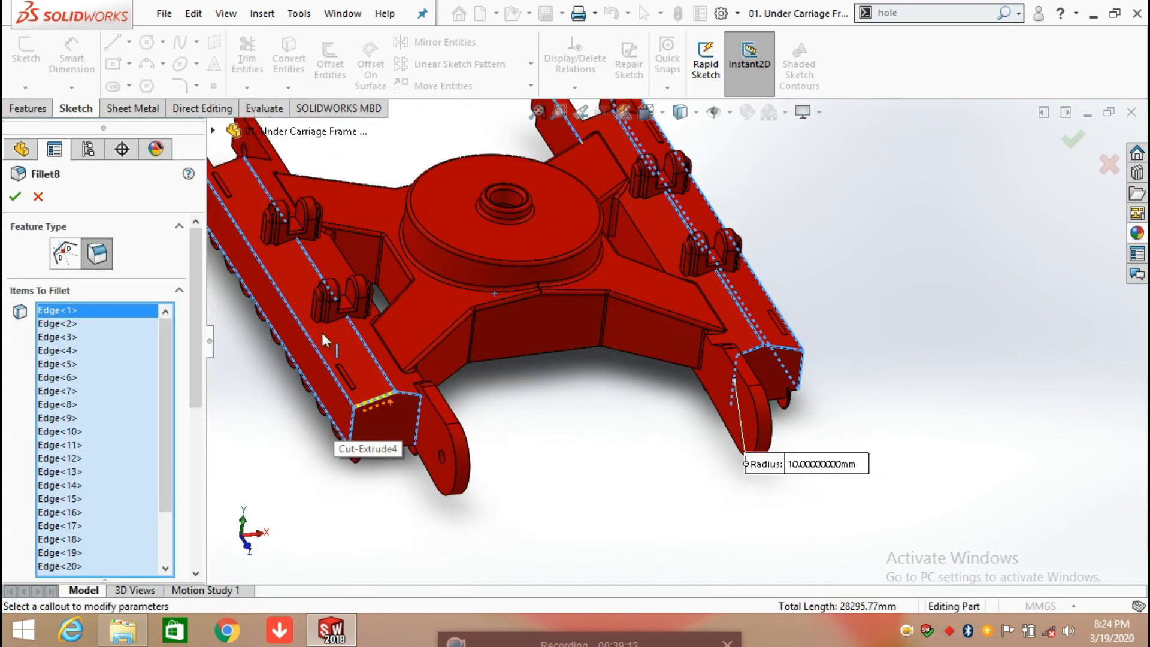
scroll(265, 289, "up", 1)
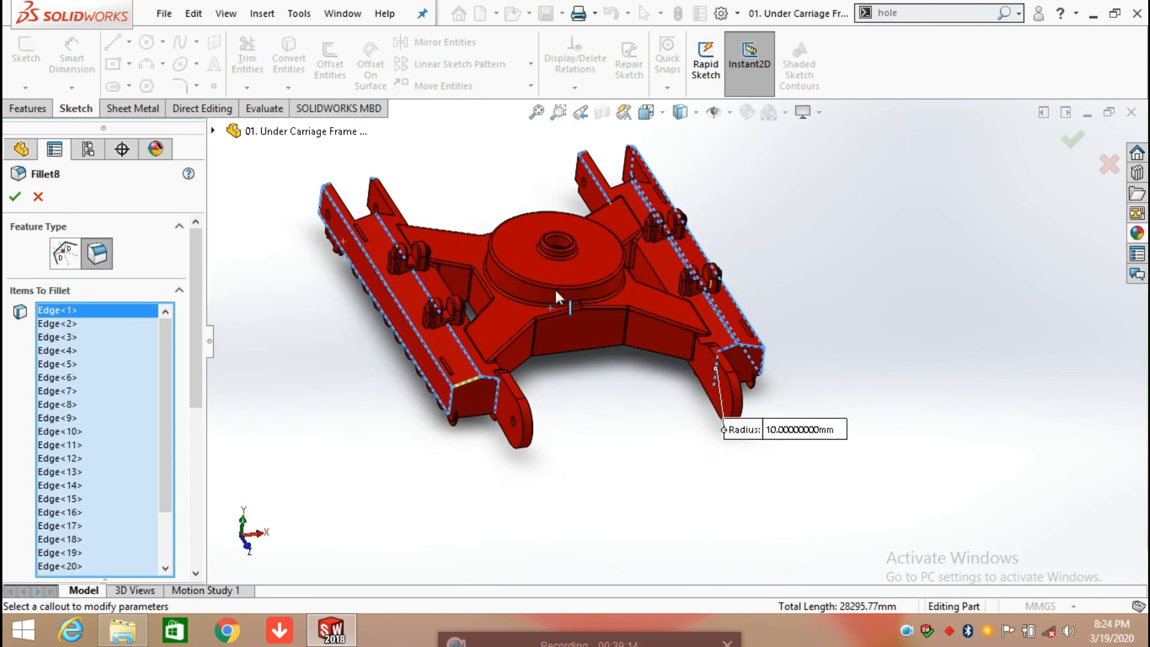
scroll(494, 397, "down", 3)
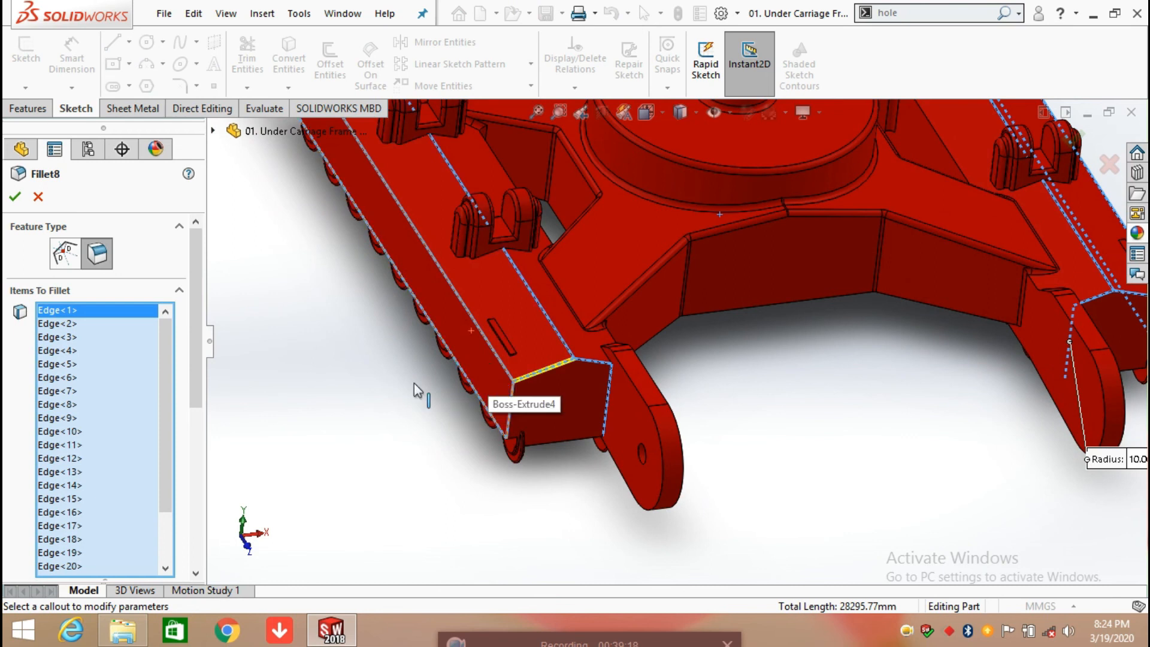
Step: Examine Fillet8's selected edges around the side beam's closed end, its lower side and the open forked ends
middle_click_drag(527, 455, 575, 268)
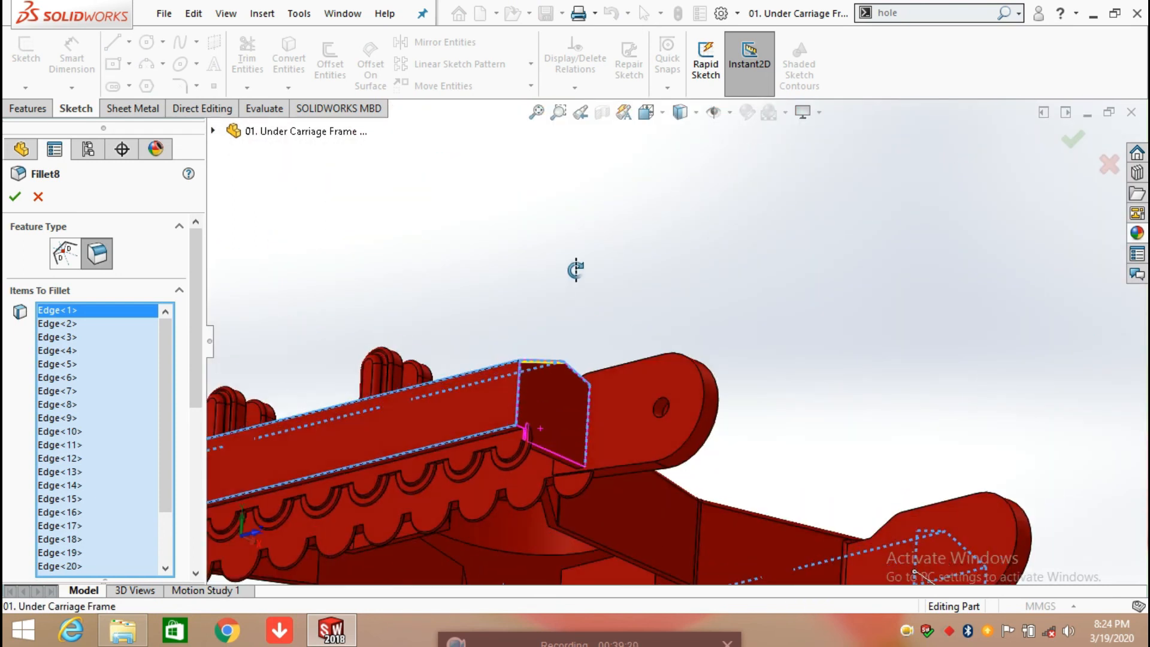
middle_click_drag(458, 325, 601, 444)
scroll(601, 439, "up", 5)
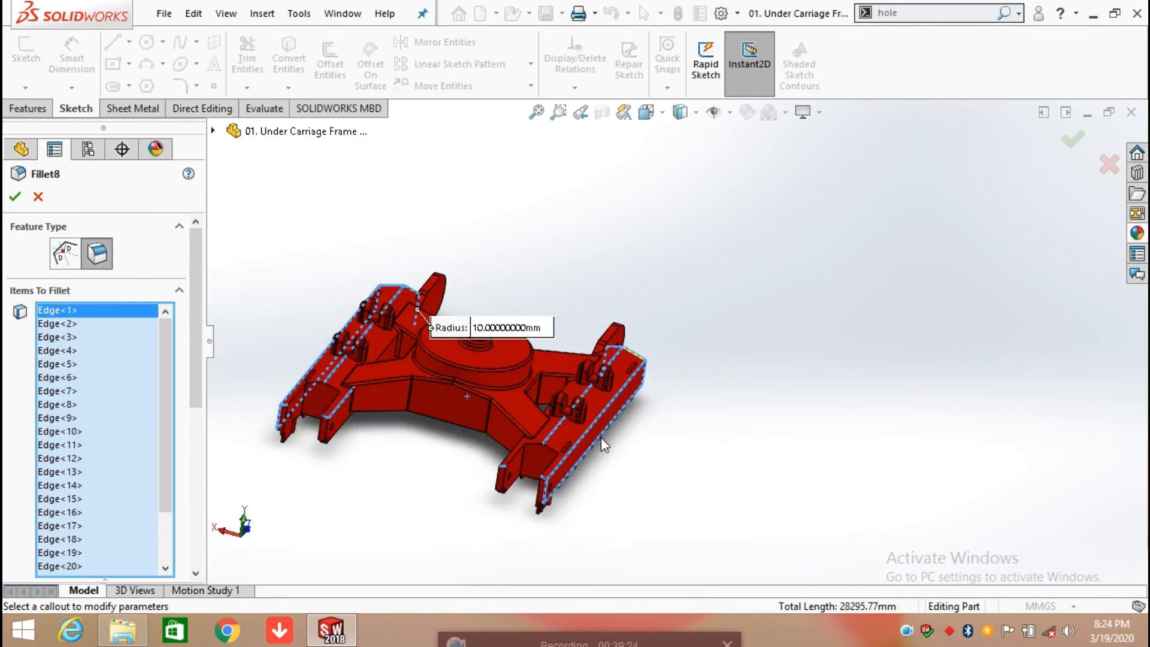
scroll(592, 484, "down", 8)
middle_click_drag(601, 501, 573, 367)
middle_click_drag(396, 241, 533, 298)
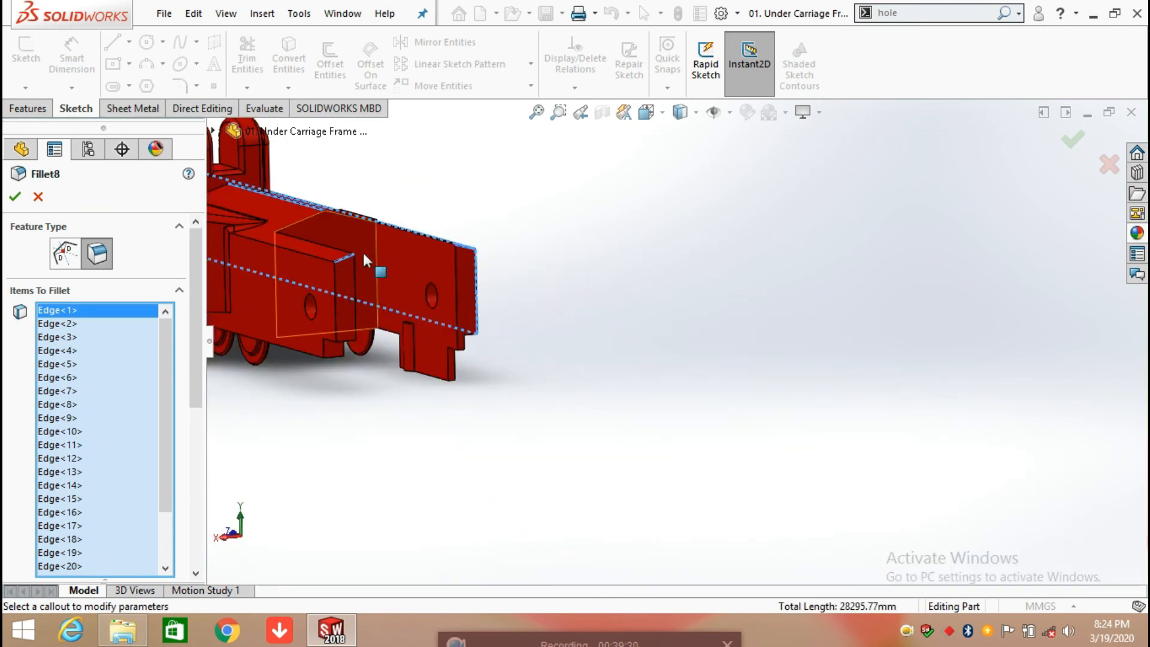
scroll(354, 318, "up", 6)
scroll(345, 346, "down", 6)
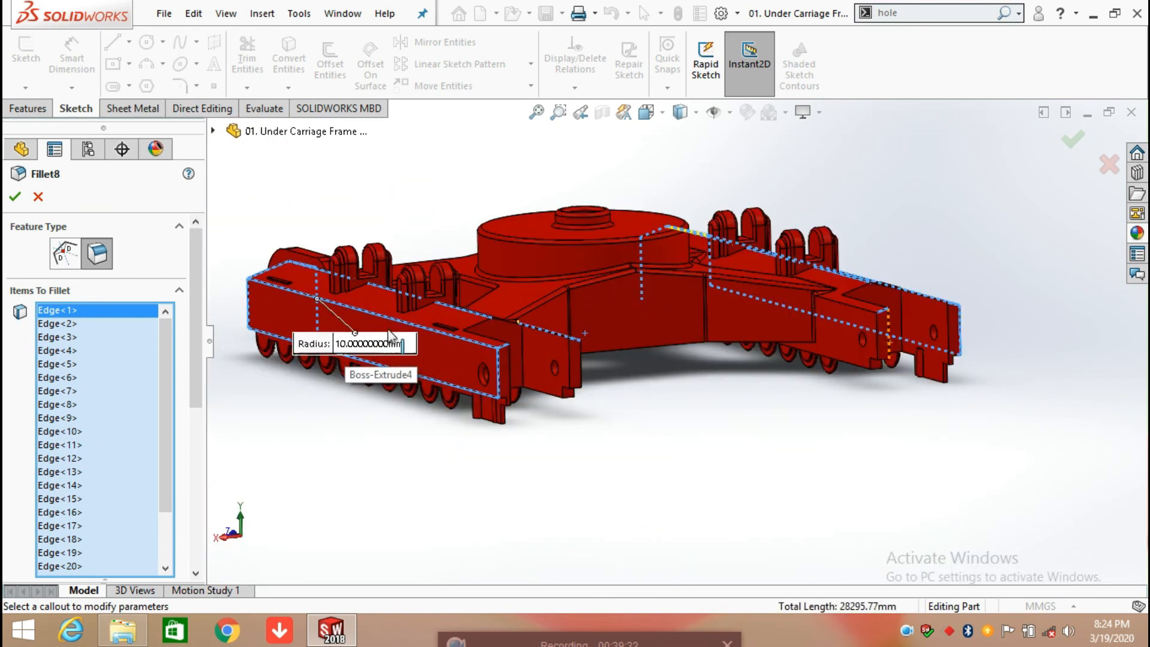
Step: Inspect Fillet8's selected edges along the length of the side beam and around its angled end face near the slot
middle_click_drag(595, 396, 590, 431)
scroll(412, 200, "up", 5)
scroll(475, 243, "down", 5)
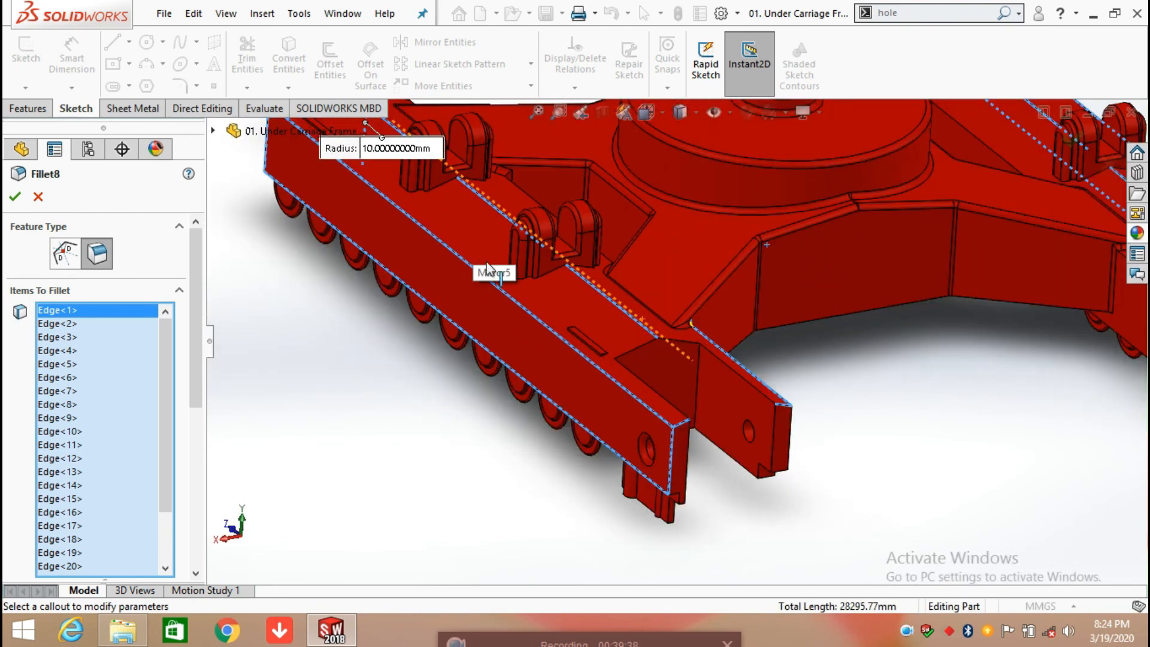
scroll(477, 245, "up", 4)
scroll(481, 251, "down", 4)
scroll(482, 254, "up", 3)
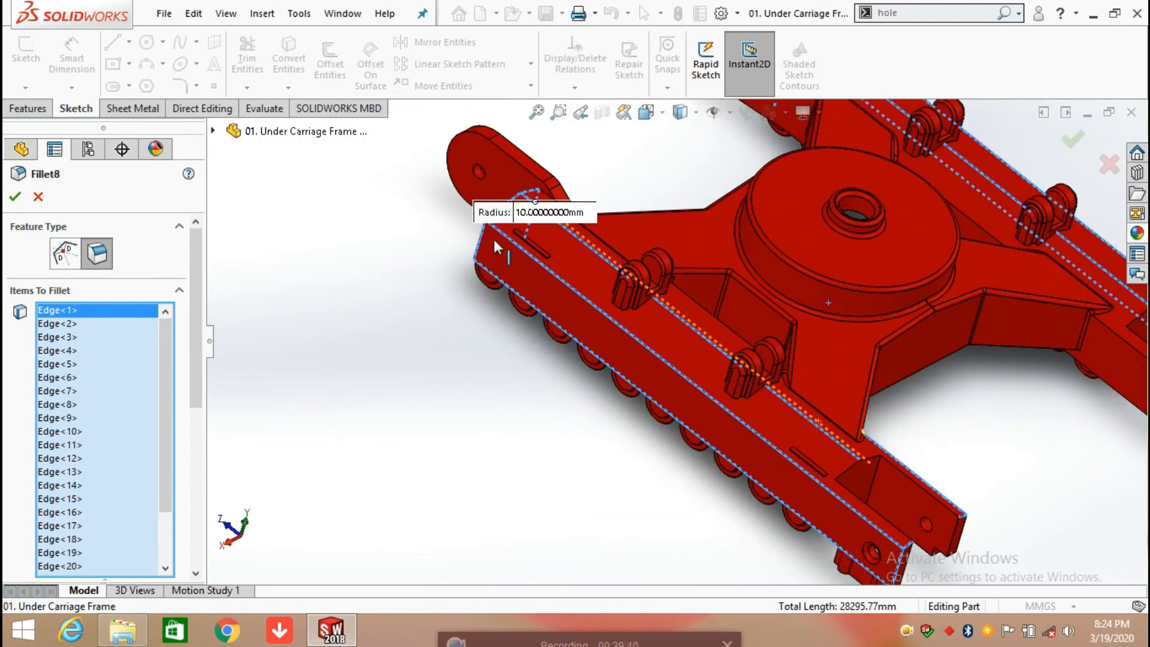
middle_click_drag(498, 239, 513, 280)
scroll(516, 235, "down", 4)
scroll(581, 216, "down", 4)
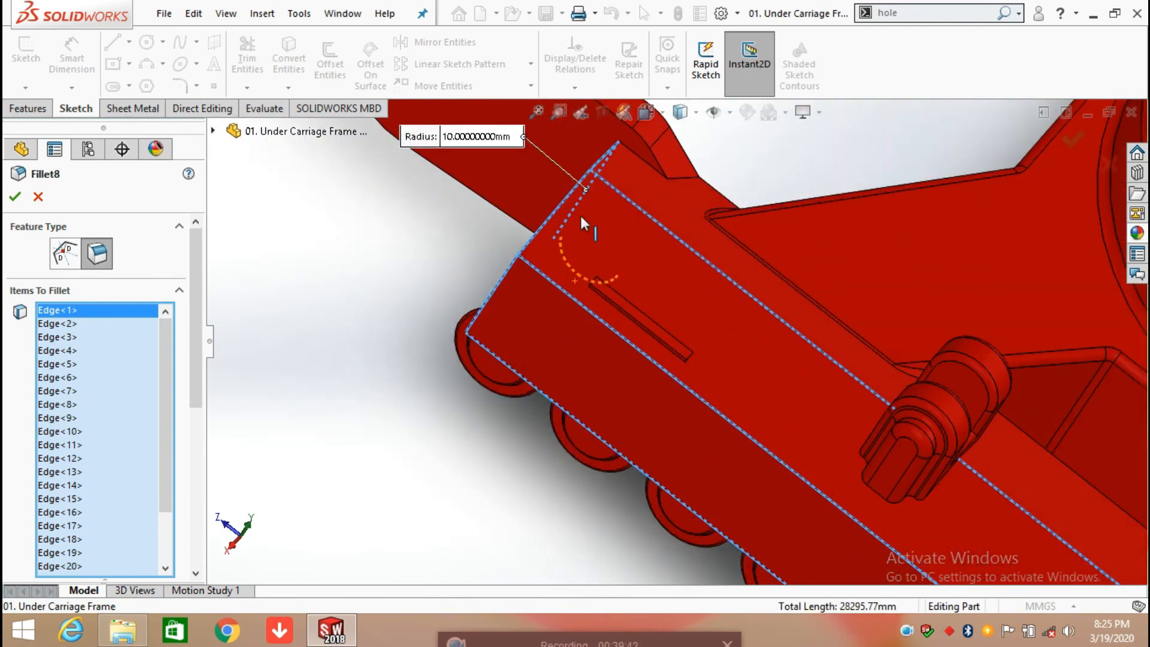
middle_click_drag(582, 217, 613, 235)
scroll(613, 236, "up", 3)
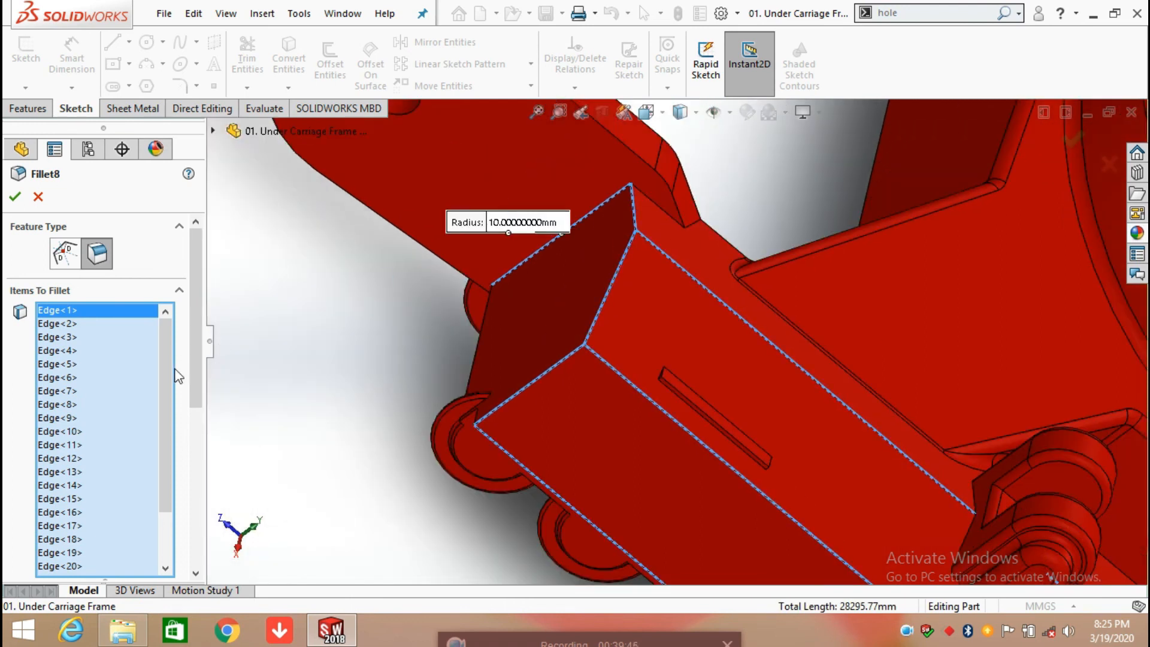
Step: Review the rest of Fillet8's items to fillet down to Edge<25>, and accept the feature
scroll(166, 373, "down", 2)
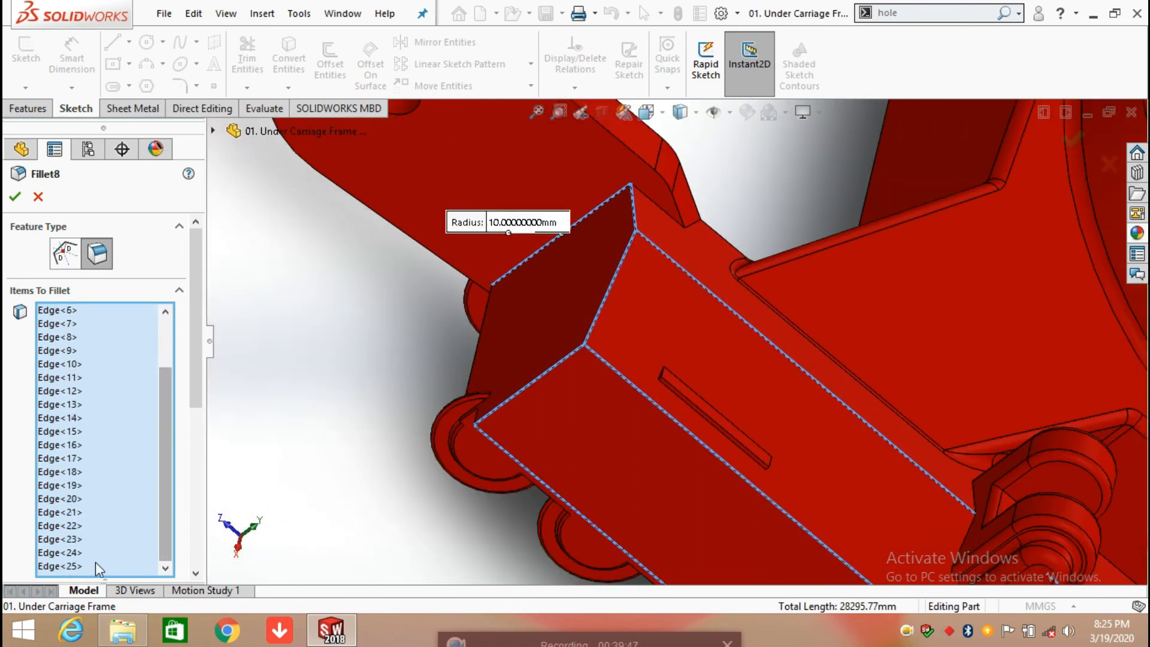
scroll(342, 391, "up", 2)
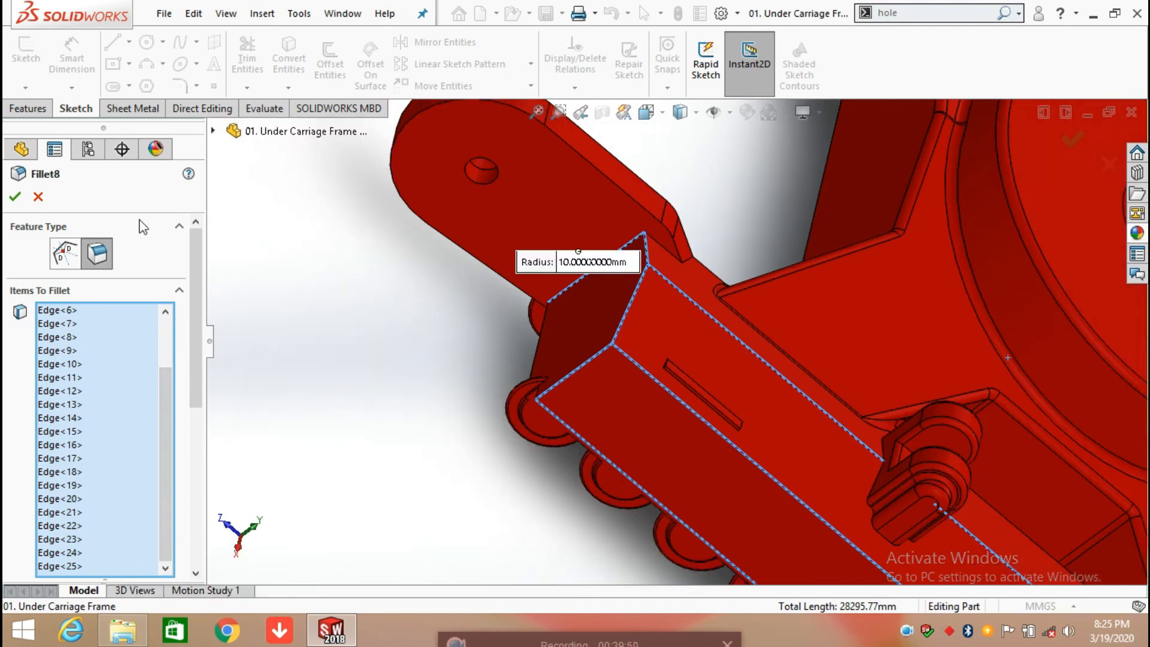
left_click(21, 202)
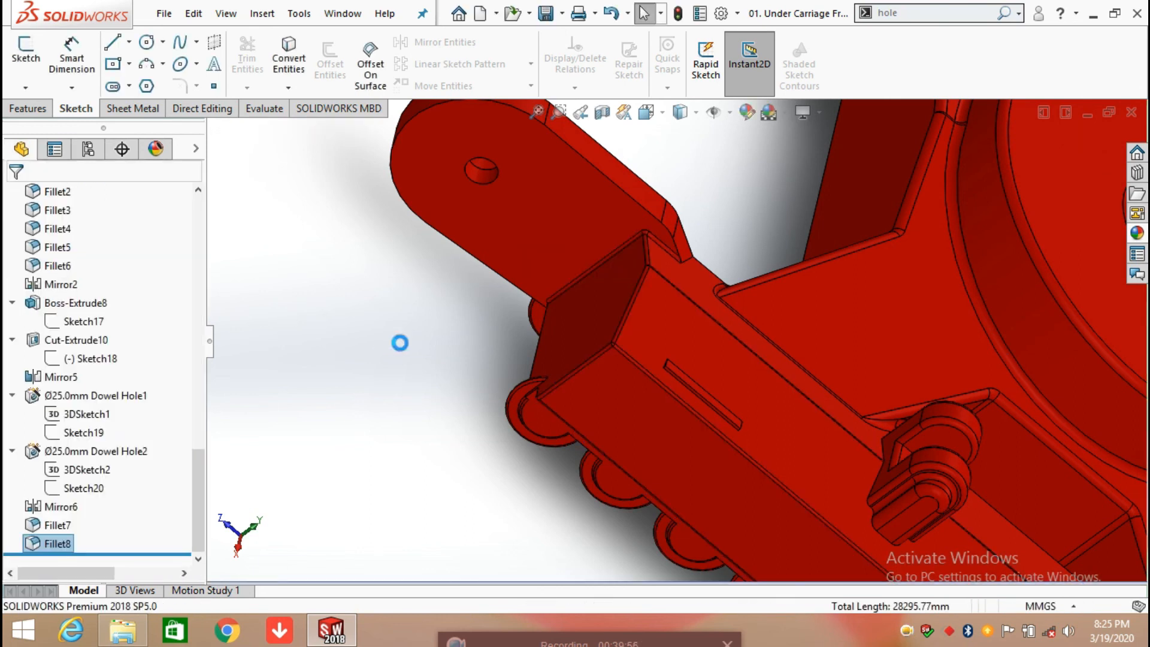
Step: Set the display style to Shaded without edges and view the whole undercarriage frame from several sides
scroll(162, 367, "up", 15)
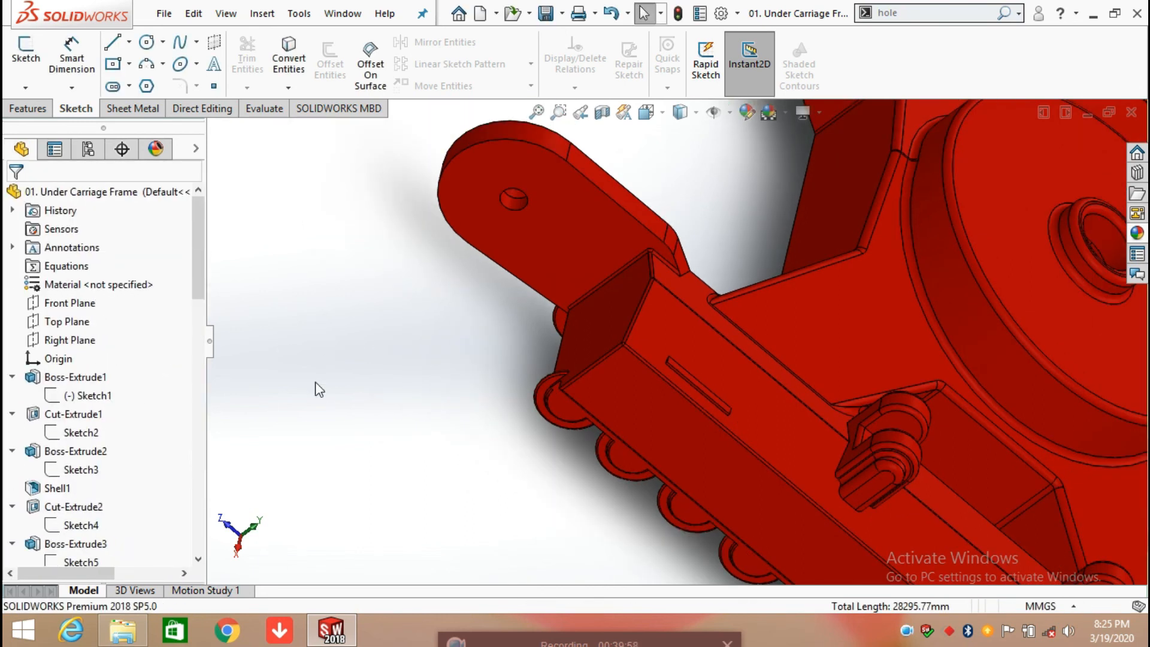
scroll(413, 424, "up", 5)
middle_click_drag(804, 424, 714, 344)
left_click(696, 113)
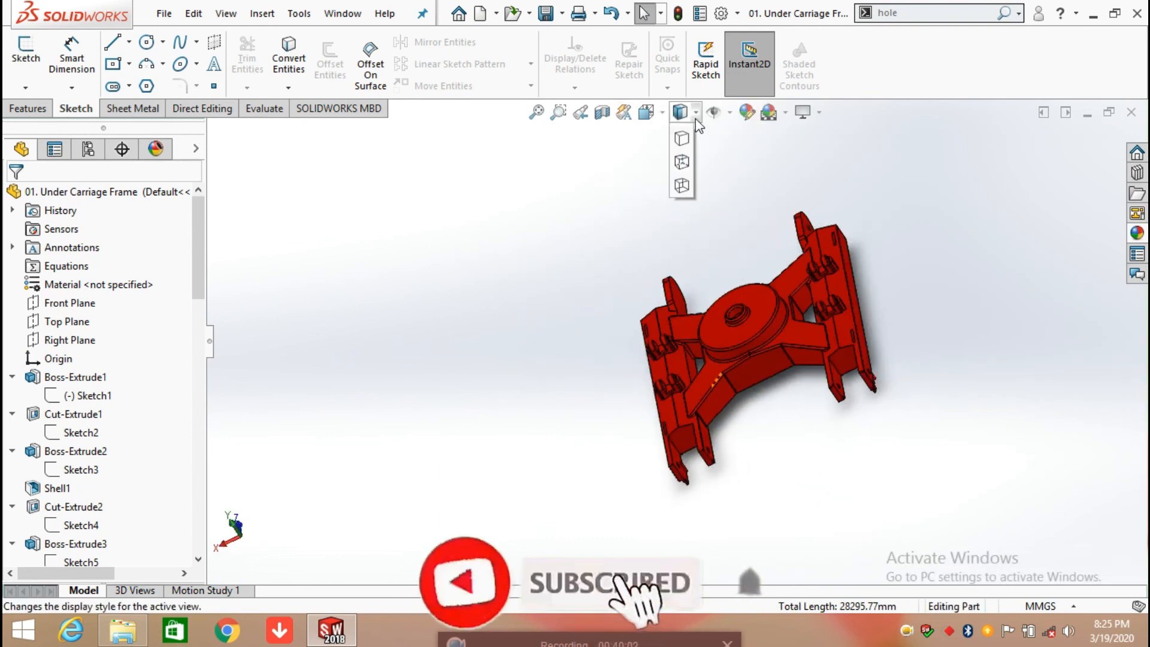
left_click(680, 146)
scroll(751, 327, "down", 3)
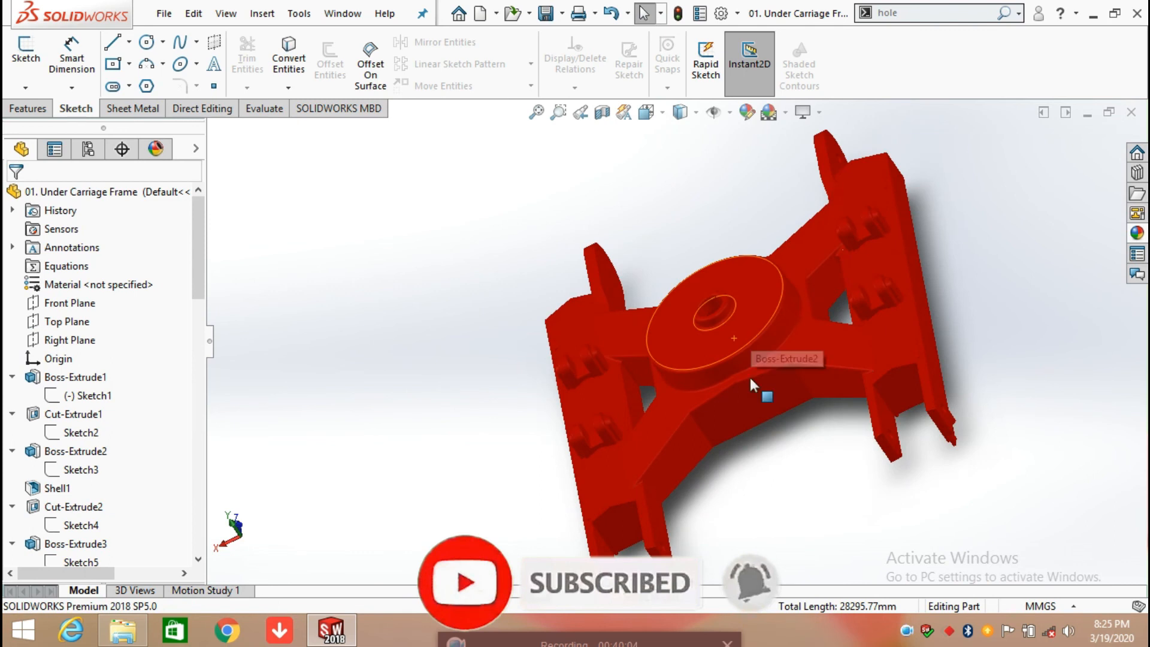
middle_click_drag(759, 464, 694, 210)
middle_click_drag(809, 477, 605, 145)
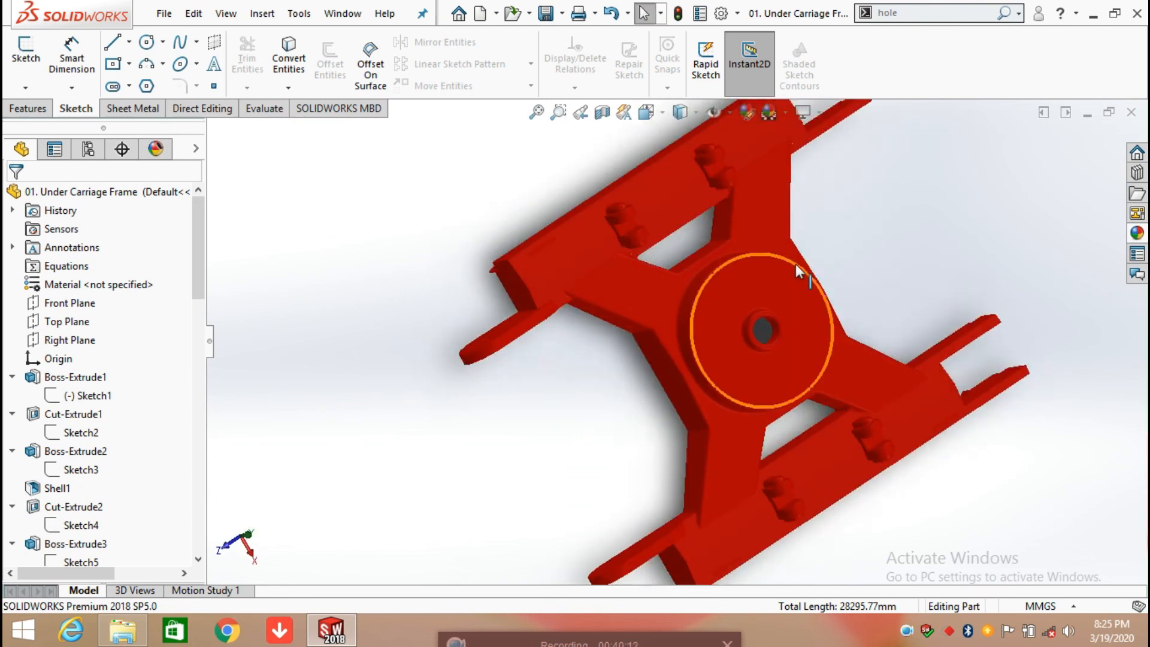